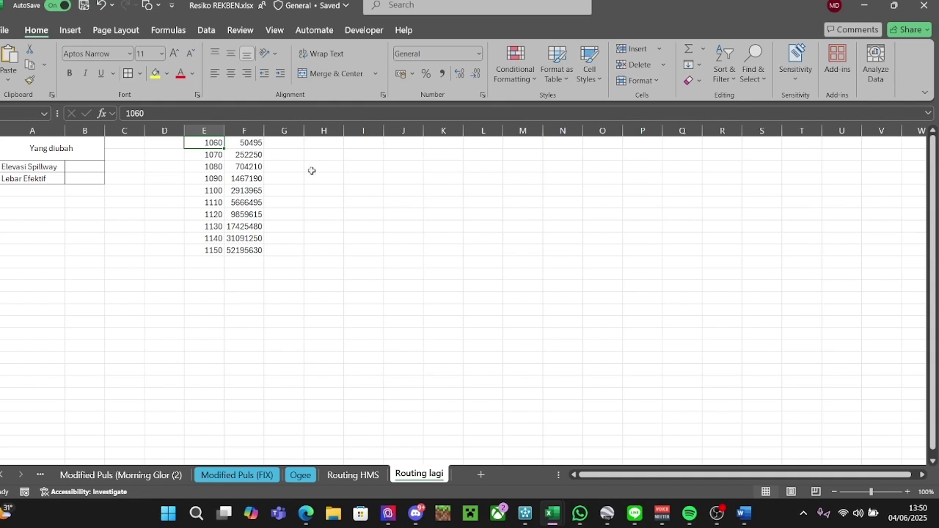
pyautogui.click(312, 170)
pyautogui.moveTo(207, 145); pyautogui.dragTo(241, 251)
pyautogui.click(314, 215)
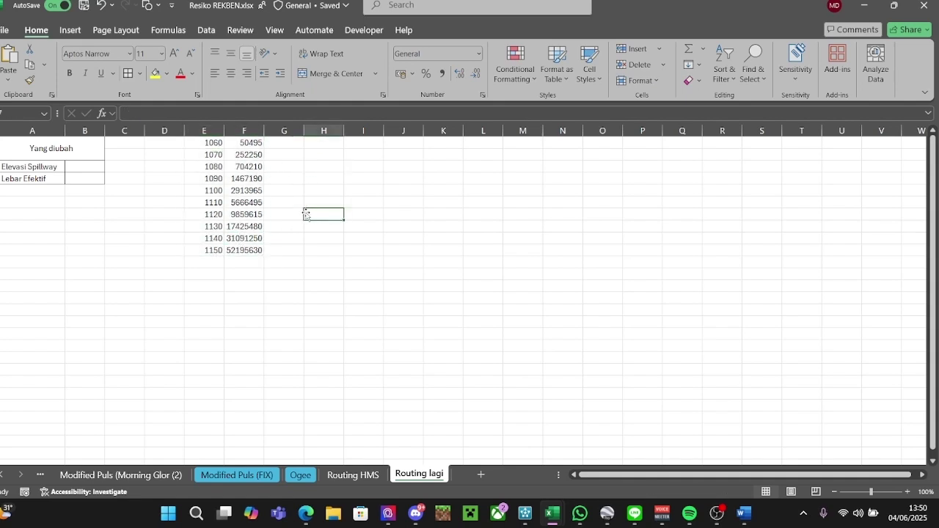
pyautogui.moveTo(209, 144); pyautogui.dragTo(254, 250)
pyautogui.click(316, 190)
pyautogui.moveTo(212, 145); pyautogui.dragTo(213, 250)
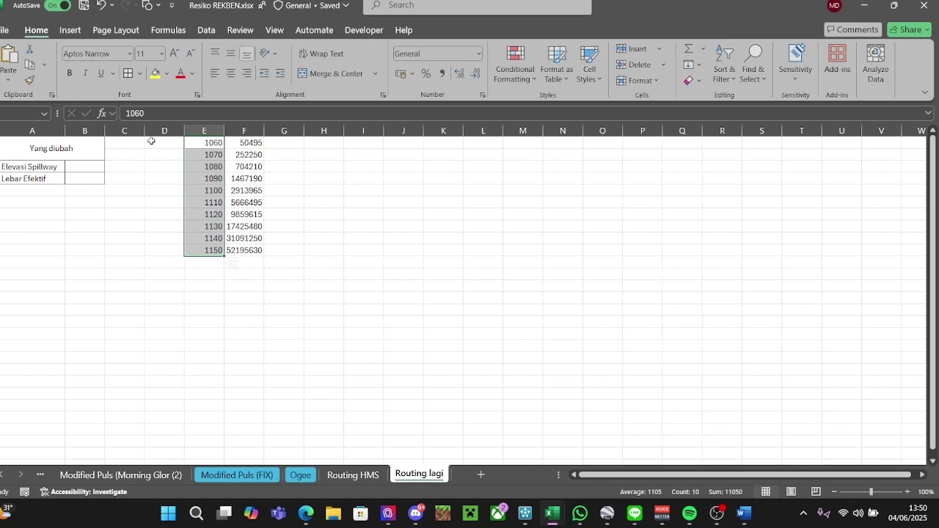
pyautogui.click(274, 151)
# Move the whole two-column block of elevation and volume data down one row, so it starts in cell E2.
pyautogui.click(208, 141)
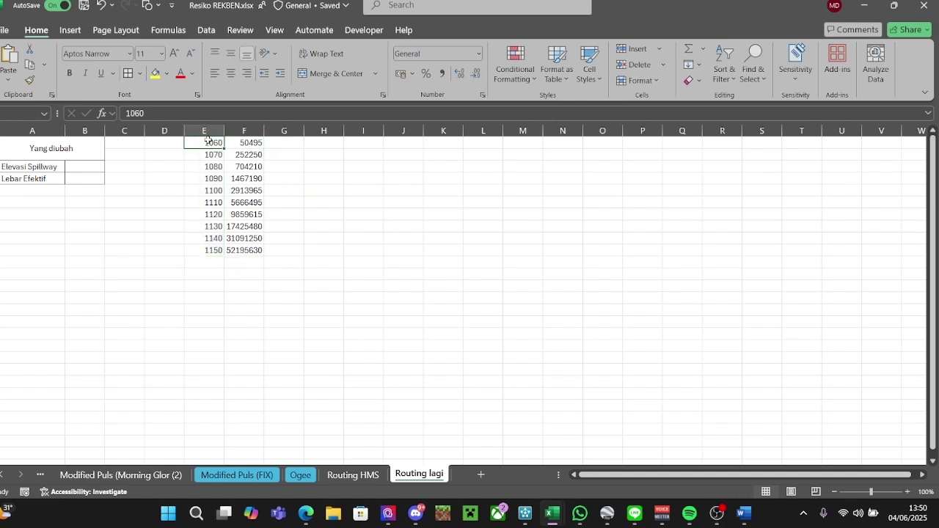
pyautogui.hotkey('ctrl', 'shift', 'Right')
pyautogui.hotkey('ctrl', 'shift', 'Down')
pyautogui.hotkey('ctrl', 'x')
pyautogui.press('Down')
pyautogui.hotkey('ctrl', 'v')
# Add the headers "Elevasi" in E1 and "Volum Kum" in F1, and widen column F to fit.
pyautogui.press('Up')
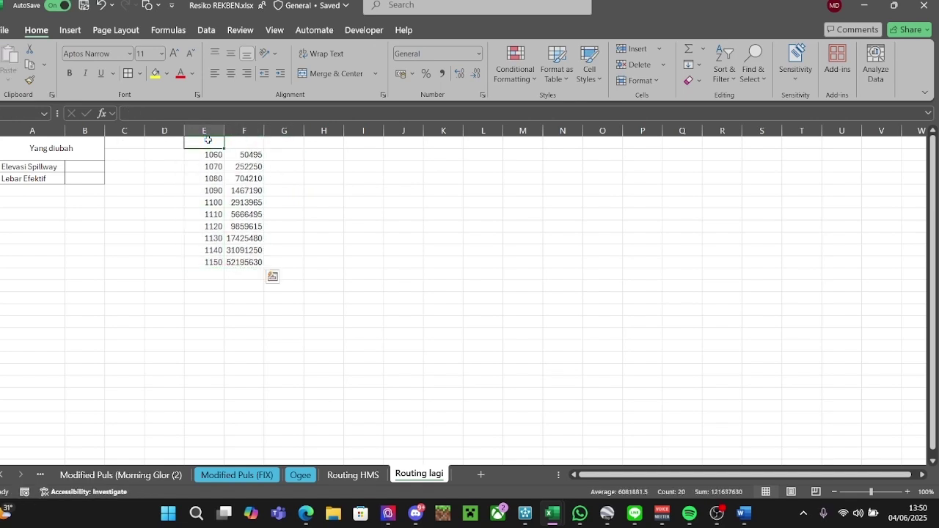
pyautogui.write('Elevasi')
pyautogui.press('Tab')
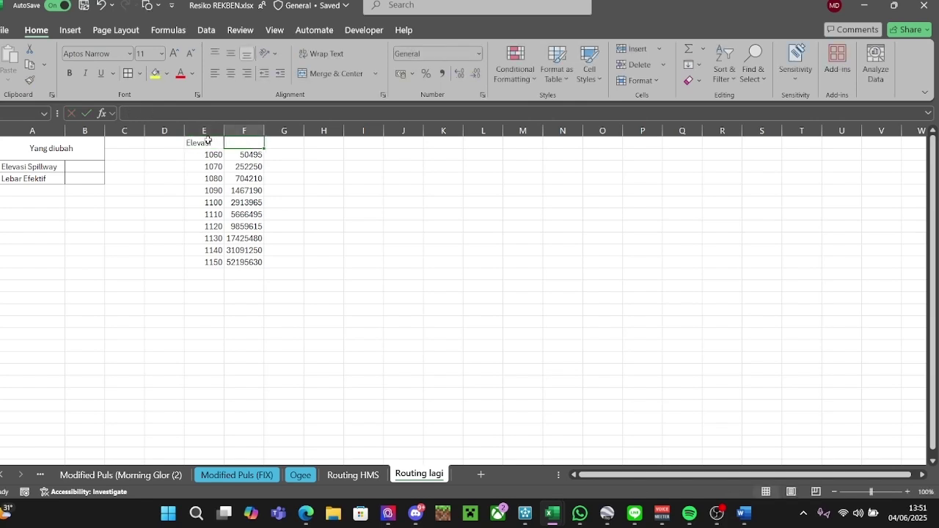
pyautogui.write('Vol')
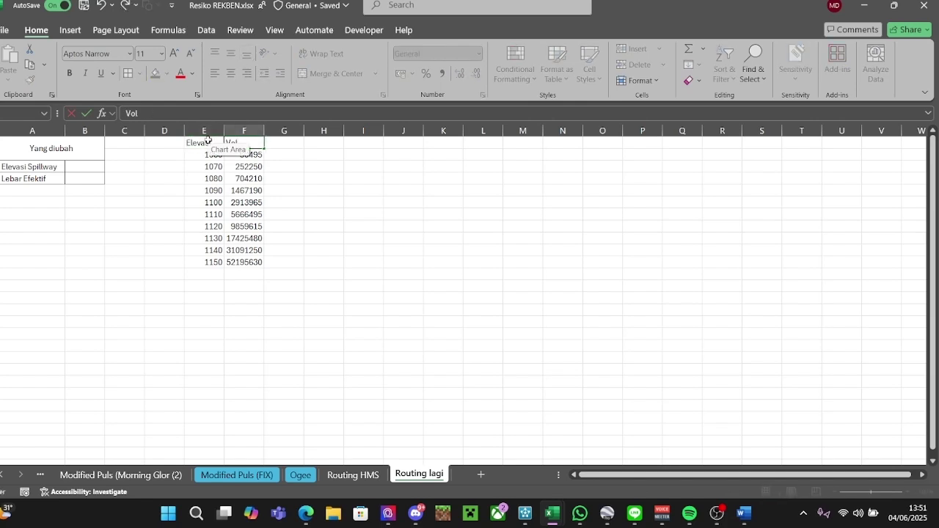
pyautogui.write('um Kum')
pyautogui.press('Return')
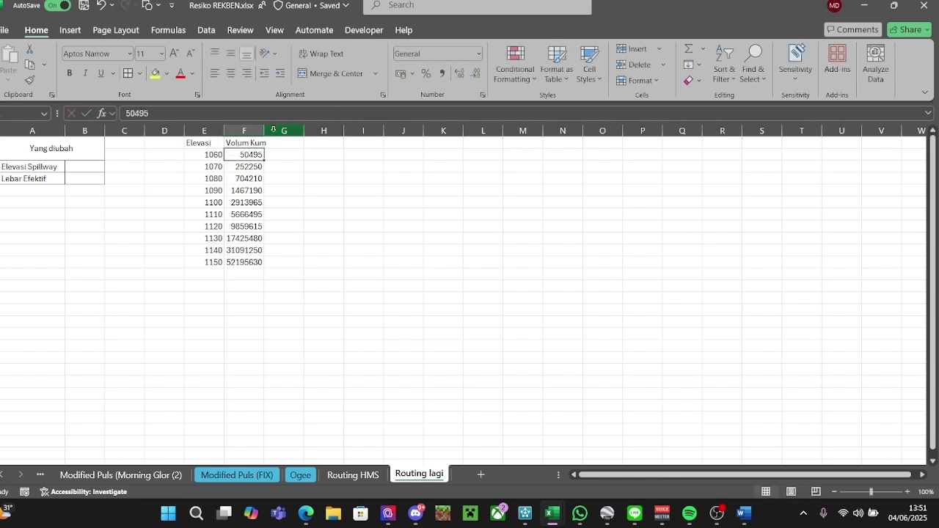
pyautogui.moveTo(273, 130); pyautogui.dragTo(284, 129)
pyautogui.click(335, 190)
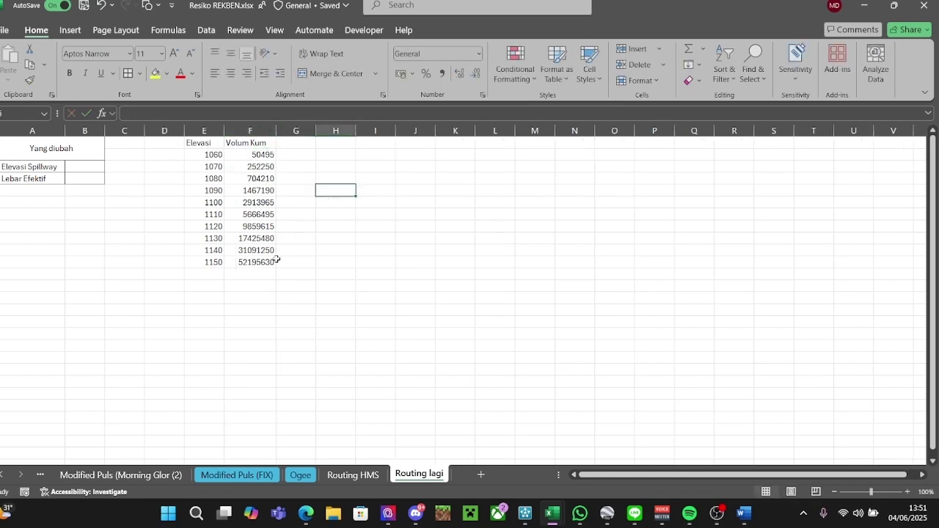
pyautogui.click(278, 261)
pyautogui.click(318, 167)
pyautogui.click(294, 154)
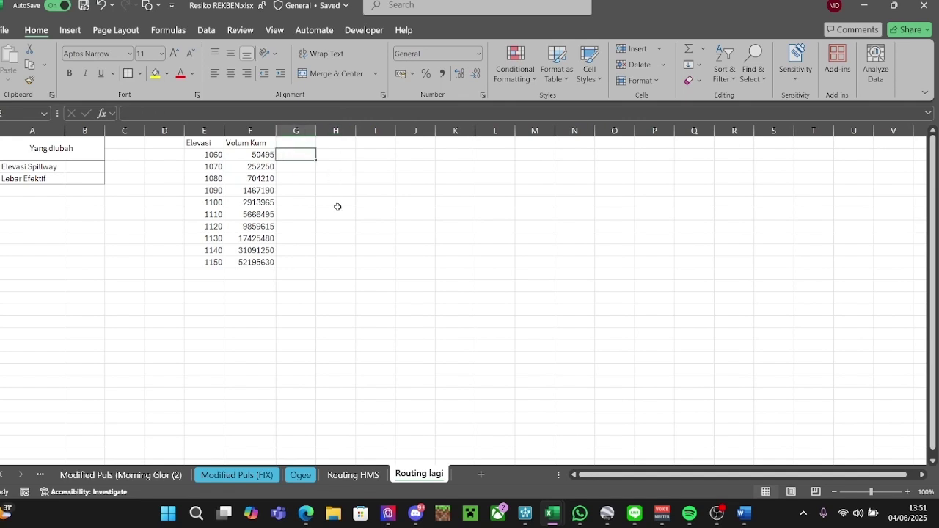
# Switch to the Word document and read through the derivation of the routing equation, starting from I − O = ds/dt.
pyautogui.click(744, 513)
pyautogui.scroll(3, 424, 256)
pyautogui.click(424, 256)
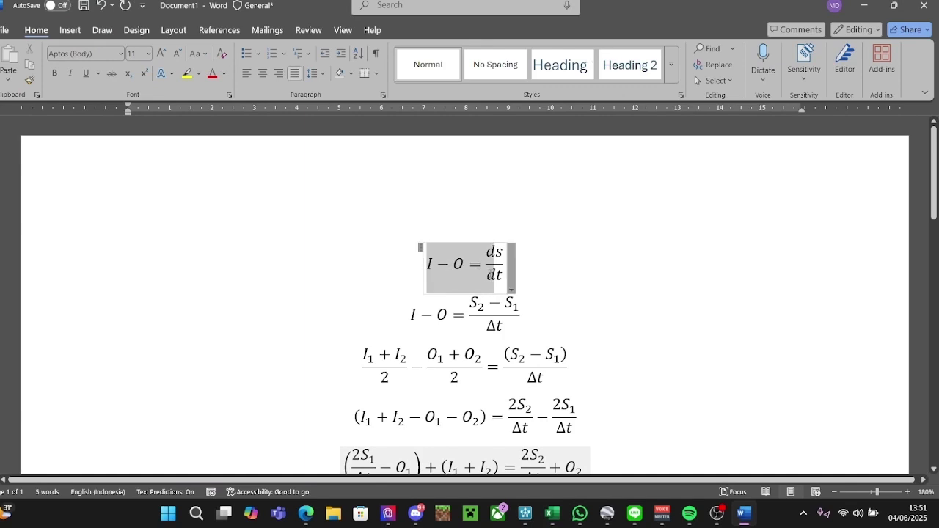
pyautogui.scroll(-3, 480, 187)
pyautogui.scroll(2, 480, 186)
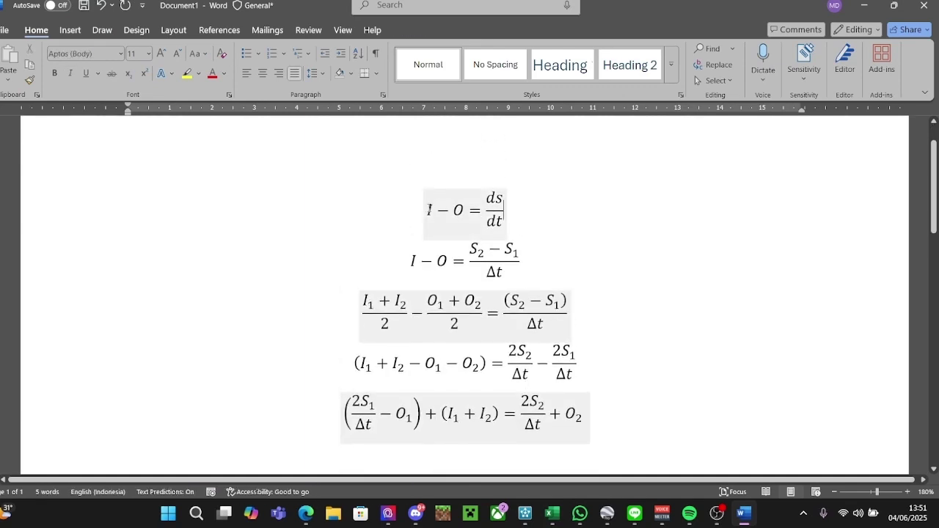
pyautogui.moveTo(428, 211); pyautogui.dragTo(594, 249)
pyautogui.click(518, 212)
pyautogui.click(594, 249)
pyautogui.scroll(-3, 542, 262)
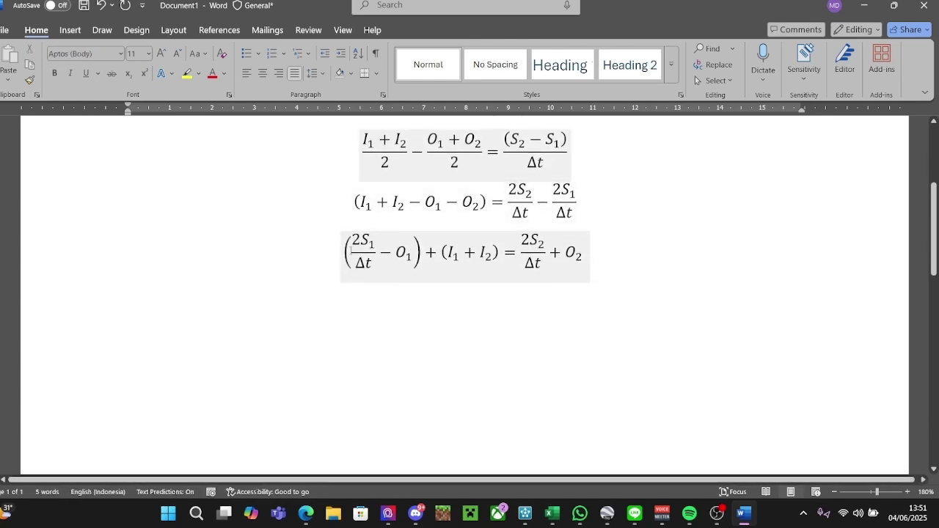
# Try to copy the last routing equation from Word into the Excel sheet at cell I2, and undo the paste.
pyautogui.moveTo(341, 252); pyautogui.dragTo(572, 256)
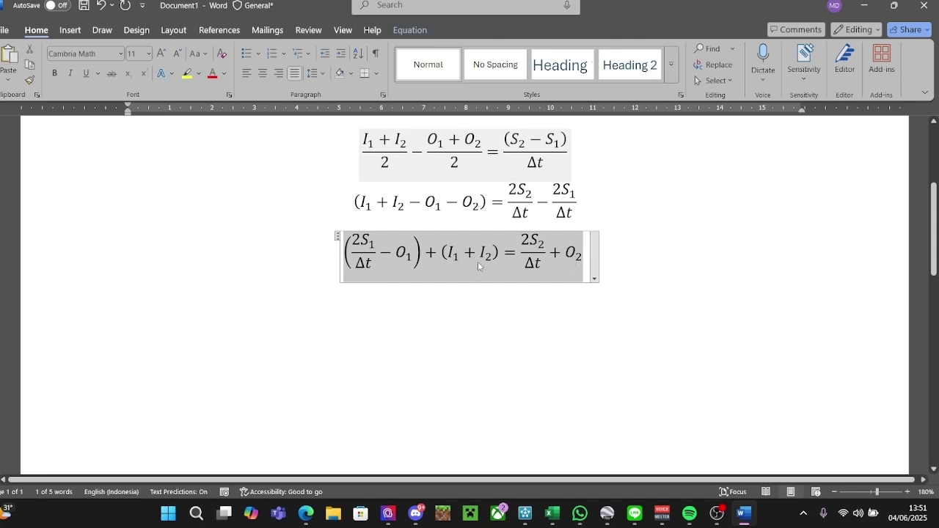
pyautogui.hotkey('alt', 'Tab')
pyautogui.click(379, 178)
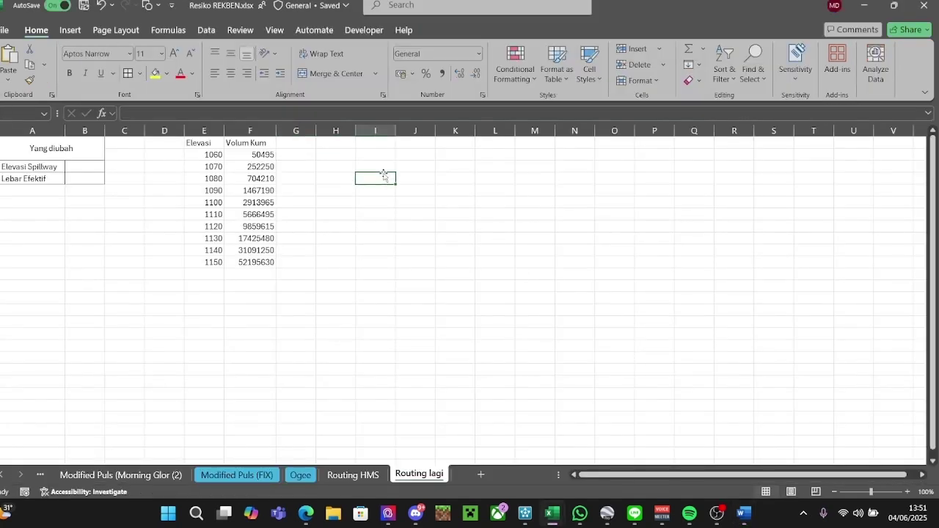
pyautogui.click(379, 152)
pyautogui.hotkey('ctrl', 'v')
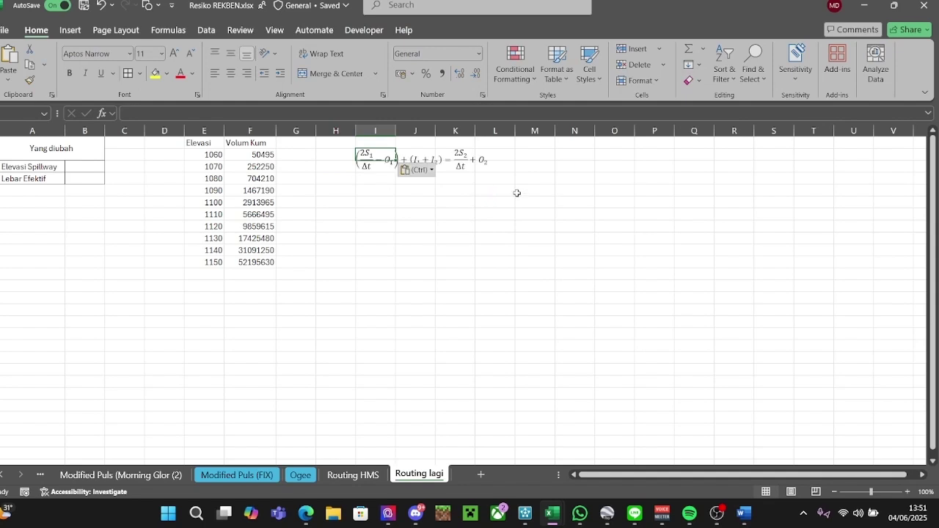
pyautogui.hotkey('ctrl', 'z')
# Switch back to Word and capture a screenshot of the last routing equation.
pyautogui.hotkey('alt', 'Tab')
pyautogui.click(702, 226)
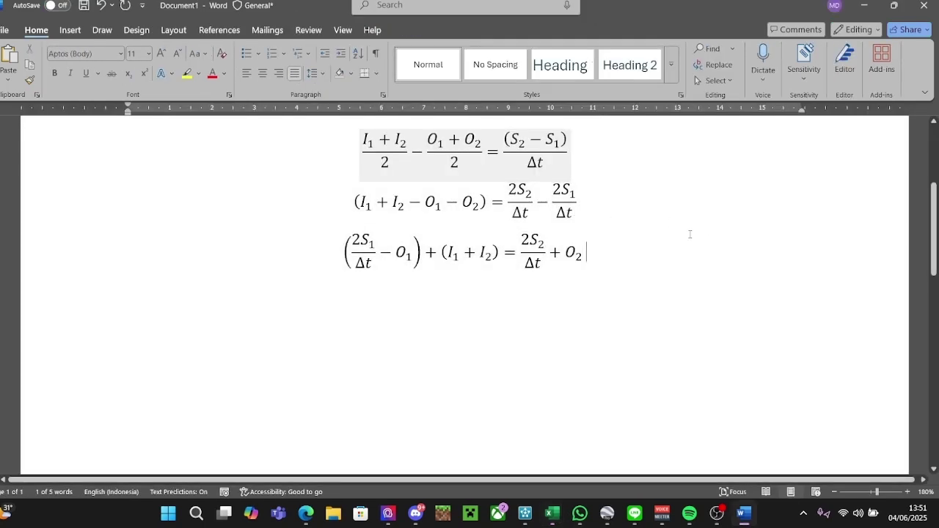
pyautogui.press('super+shift+s')
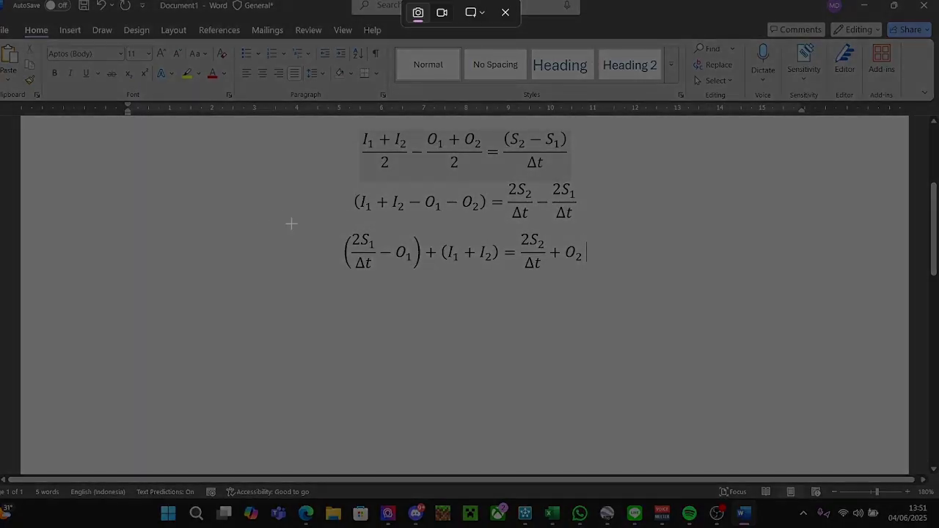
pyautogui.moveTo(328, 221); pyautogui.dragTo(587, 288)
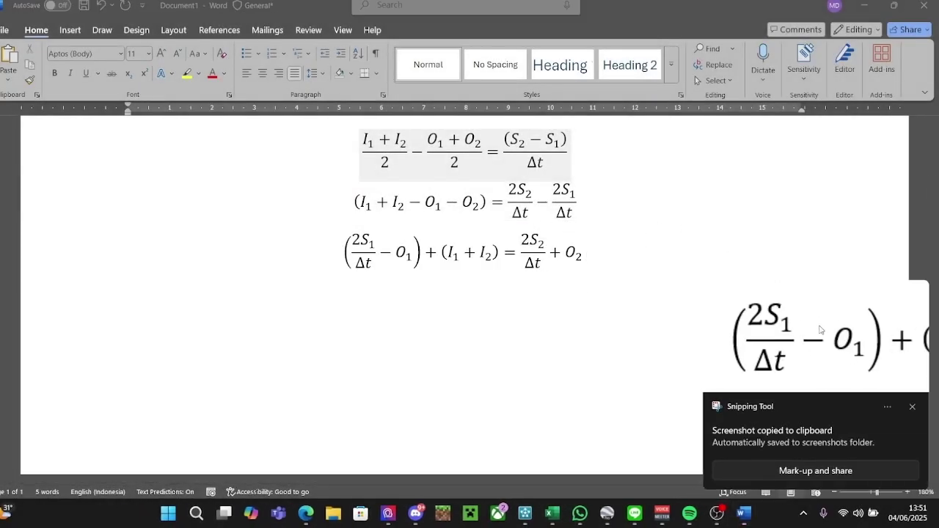
pyautogui.click(820, 329)
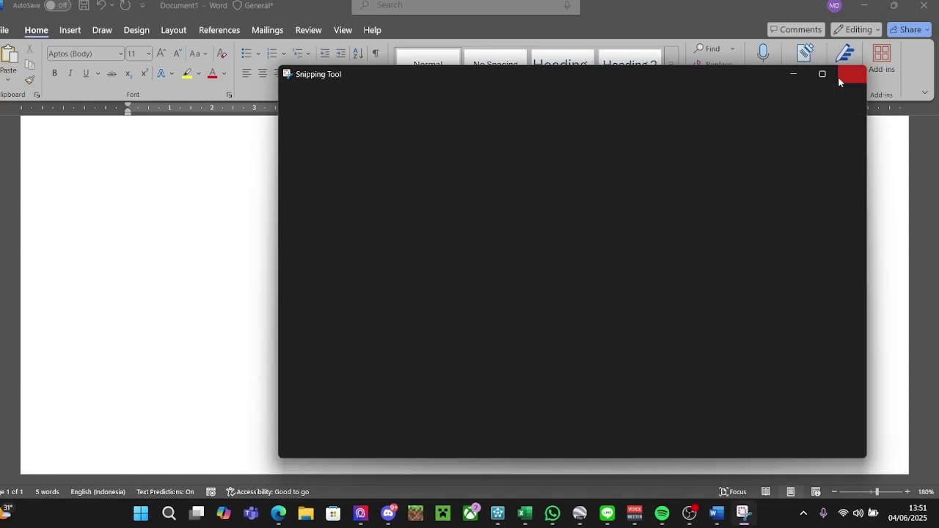
pyautogui.click(841, 79)
# Switch to Excel, paste the equation screenshot and place it beside the elevation-volume table, over columns H to N.
pyautogui.hotkey('alt', 'Tab')
pyautogui.hotkey('ctrl', 'v')
pyautogui.moveTo(475, 168); pyautogui.dragTo(458, 166)
pyautogui.click(411, 237)
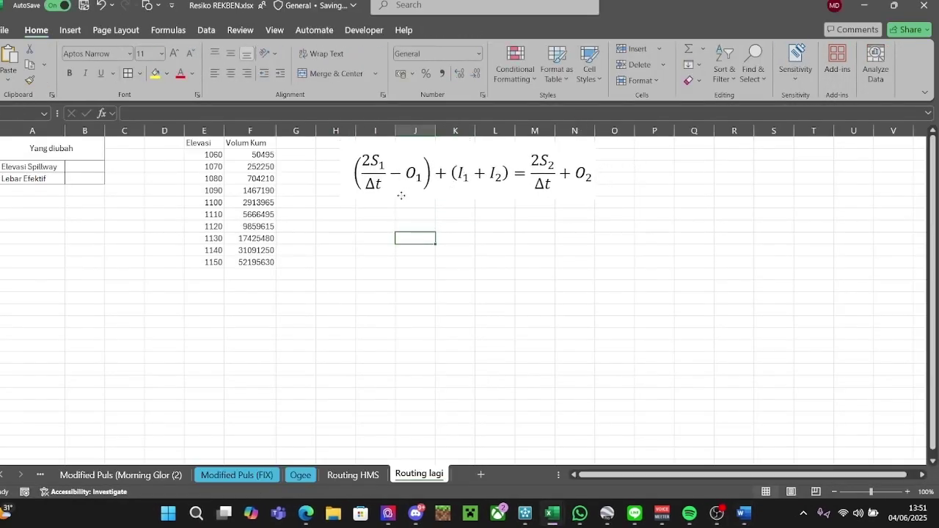
pyautogui.click(401, 195)
pyautogui.click(387, 260)
pyautogui.click(415, 191)
pyautogui.click(428, 252)
pyautogui.click(440, 185)
pyautogui.click(426, 225)
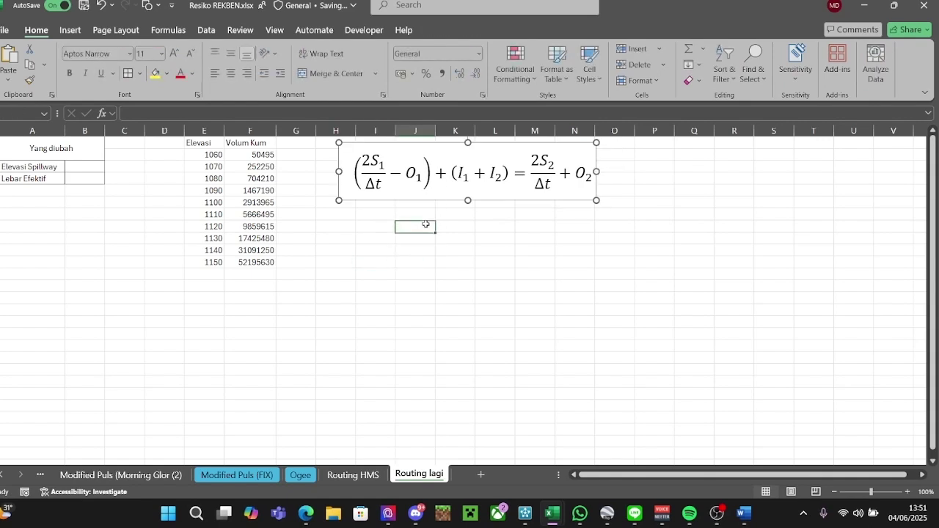
pyautogui.moveTo(203, 142)
pyautogui.mouseDown()
pyautogui.moveTo(241, 145)
pyautogui.moveTo(207, 153)
pyautogui.mouseUp()
pyautogui.click(208, 177)
pyautogui.click(204, 145)
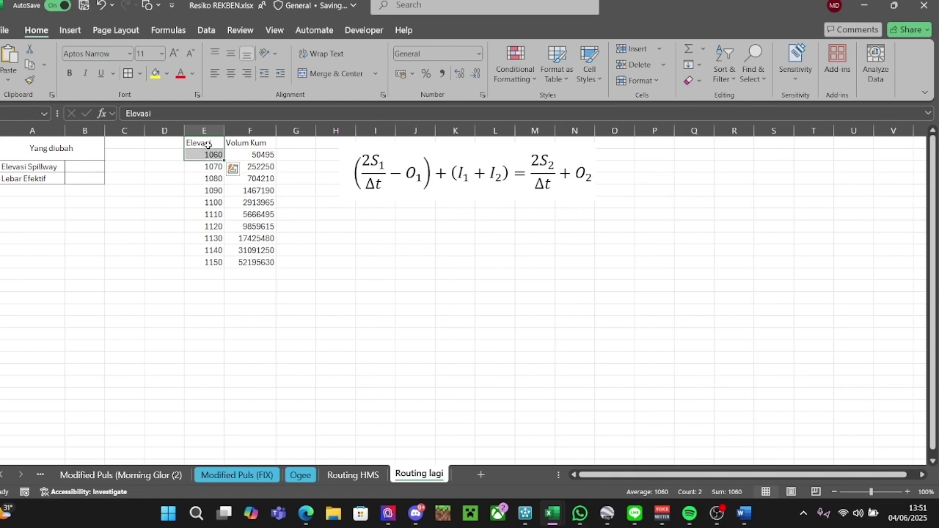
pyautogui.click(210, 144)
pyautogui.click(112, 321)
# Widen column B and enter the headers "Elevasi", "Storage" and "Qout" in cells B15 to D15.
pyautogui.click(85, 312)
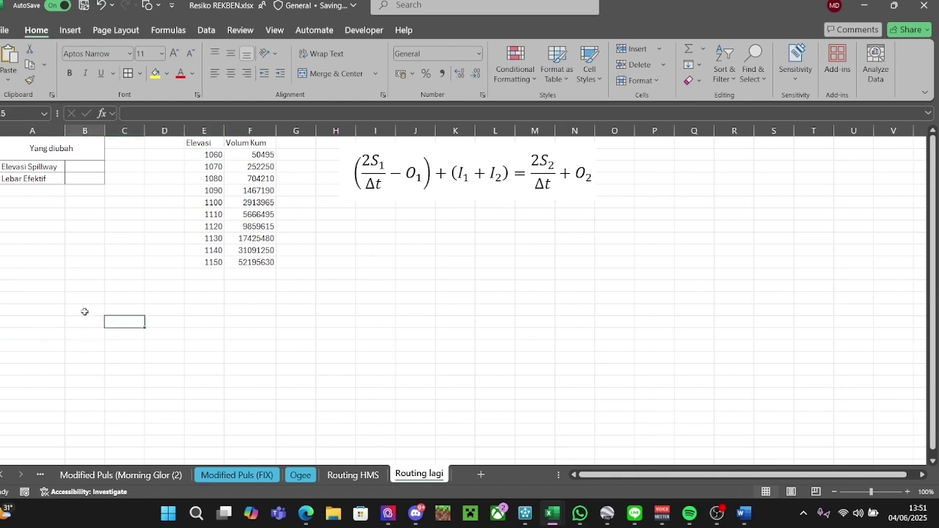
pyautogui.moveTo(106, 131); pyautogui.dragTo(121, 131)
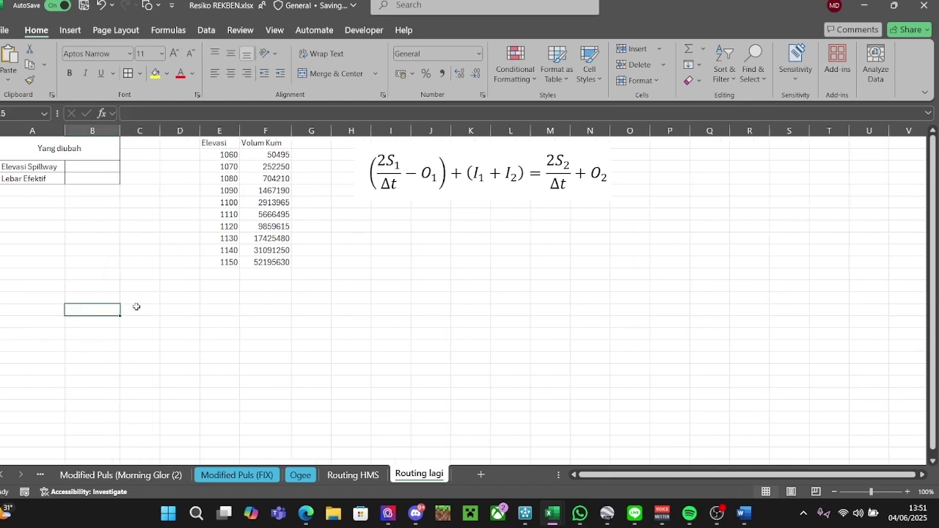
pyautogui.write('Elevasi')
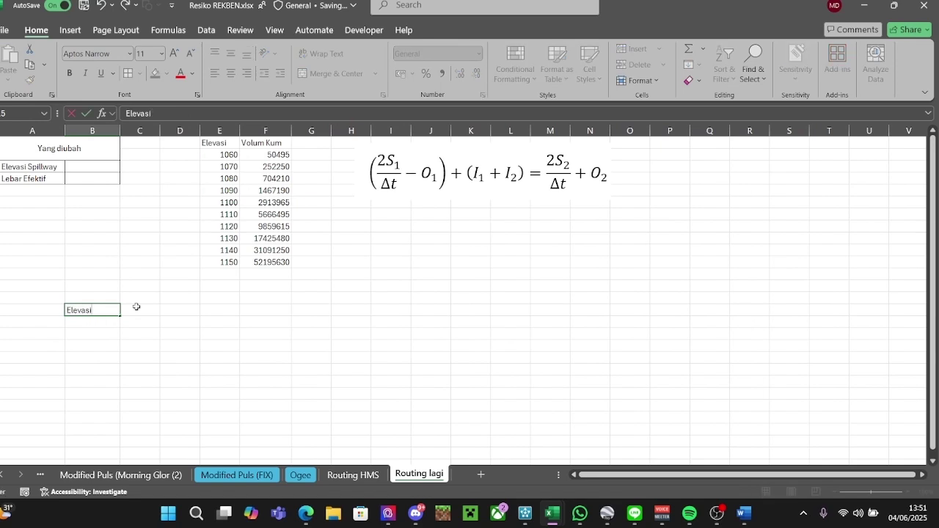
pyautogui.click(137, 306)
pyautogui.write('T')
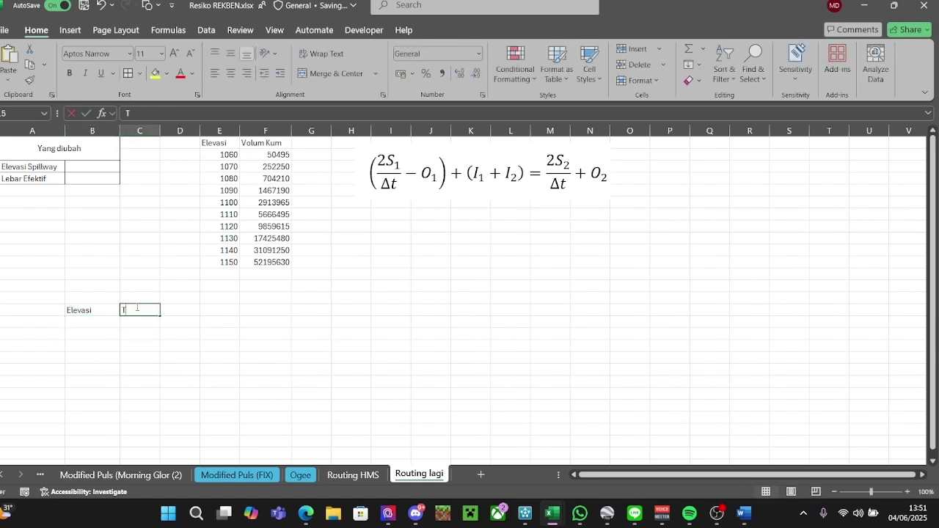
pyautogui.write('ampStorage')
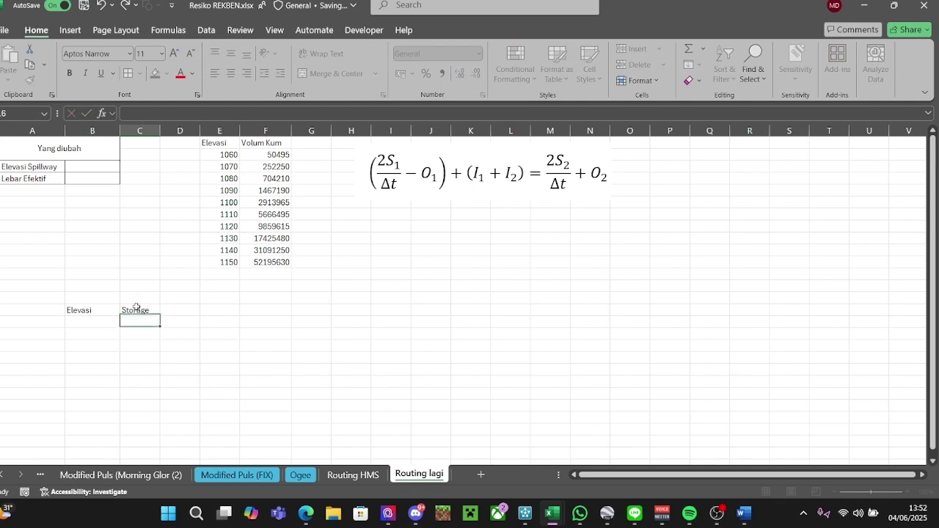
pyautogui.press('Tab')
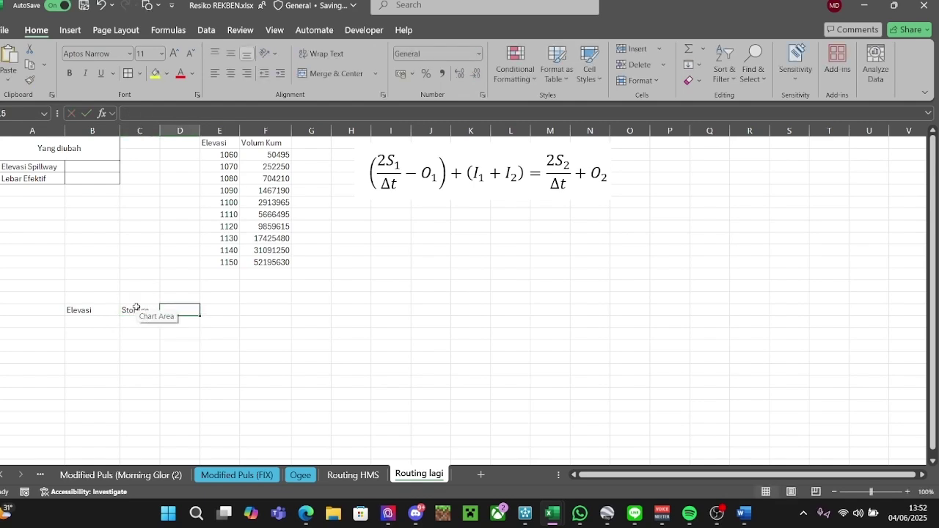
pyautogui.write('Disc')
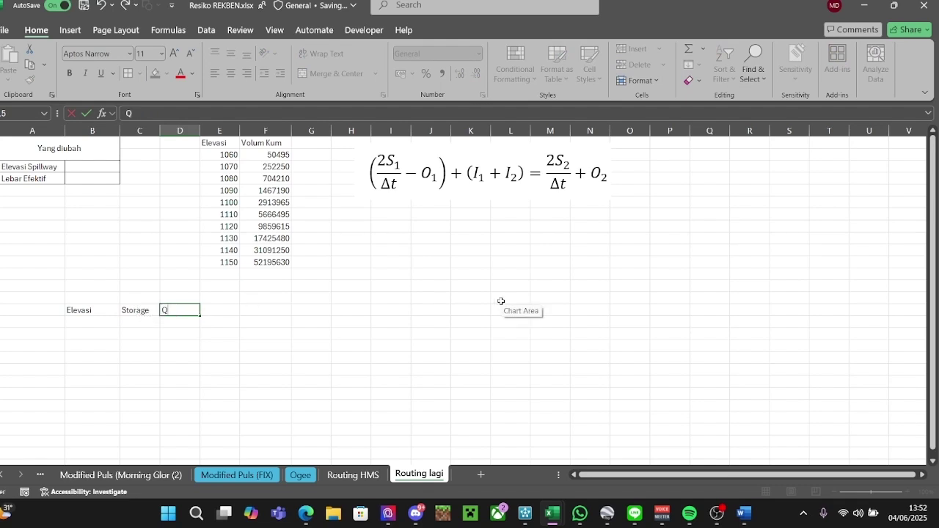
pyautogui.press('Tab')
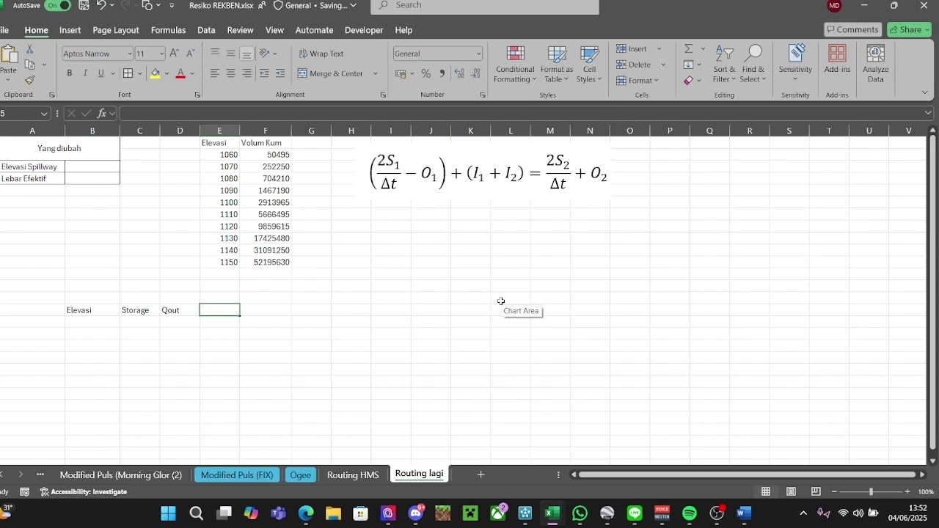
# Add the header "2S/dt + Q" in cell E15, matching the final term of the routing equation.
pyautogui.click(126, 308)
pyautogui.click(170, 310)
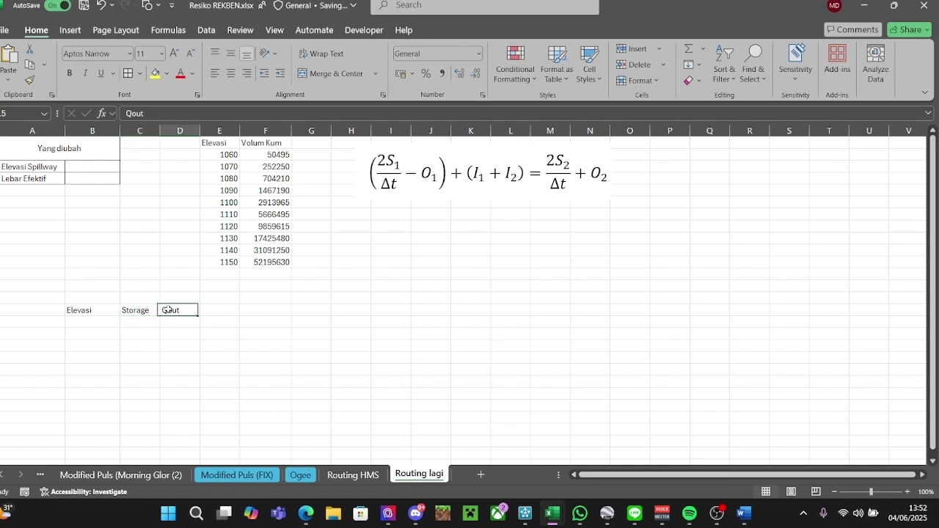
pyautogui.click(592, 192)
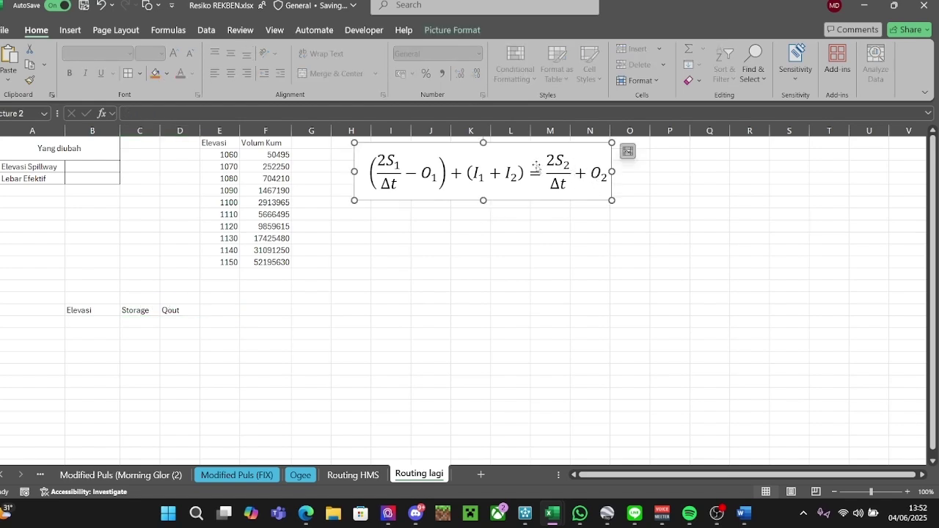
pyautogui.click(219, 310)
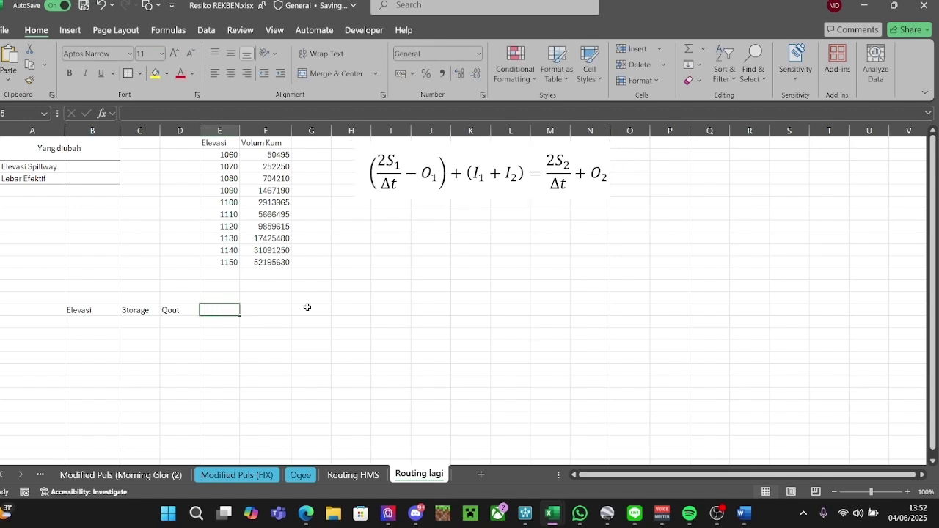
pyautogui.write('2S/dt + Q')
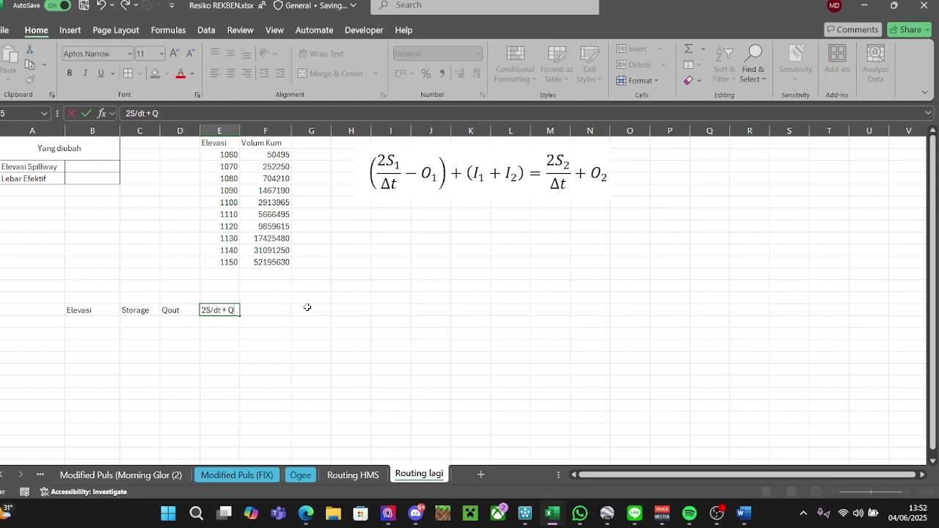
pyautogui.press('Return')
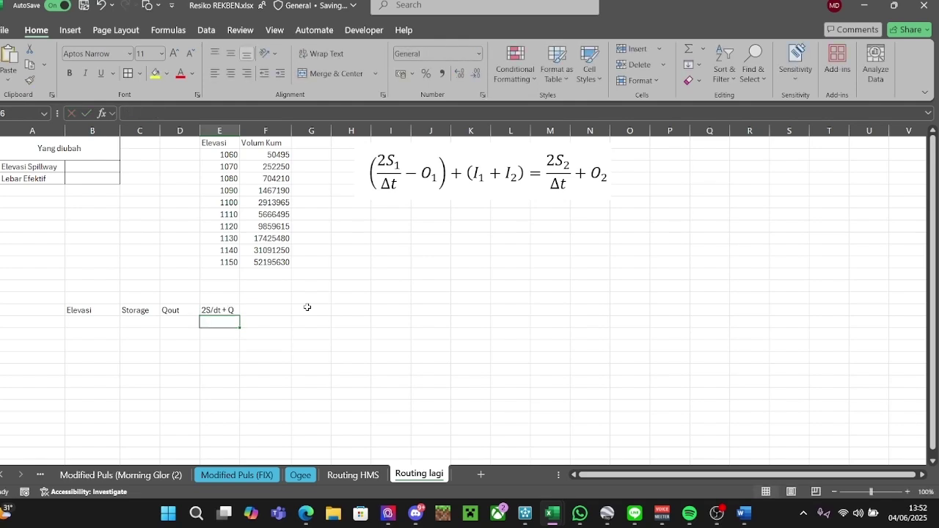
# Examine the paired elevation and volume values from 1060 to 1150 in the source table.
pyautogui.scroll(-1, 303, 308)
pyautogui.click(98, 287)
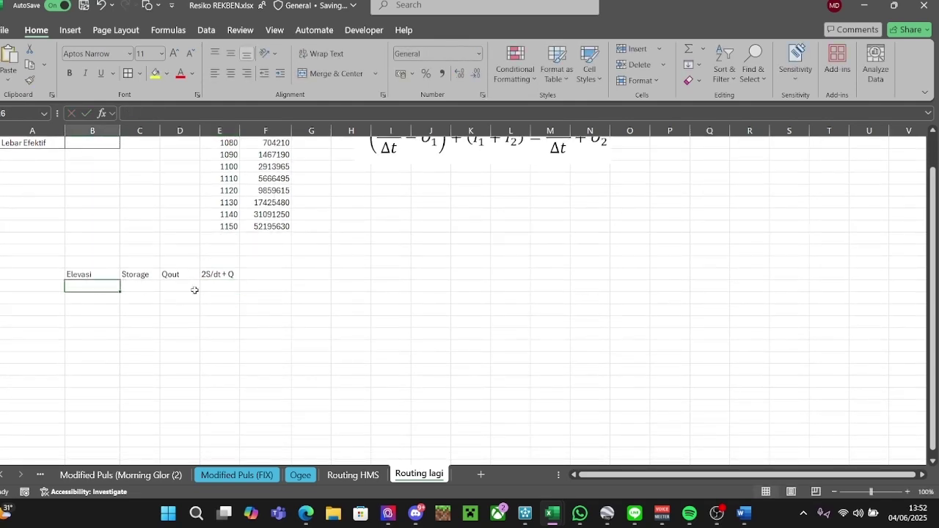
pyautogui.click(253, 297)
pyautogui.click(93, 294)
pyautogui.scroll(1, 303, 304)
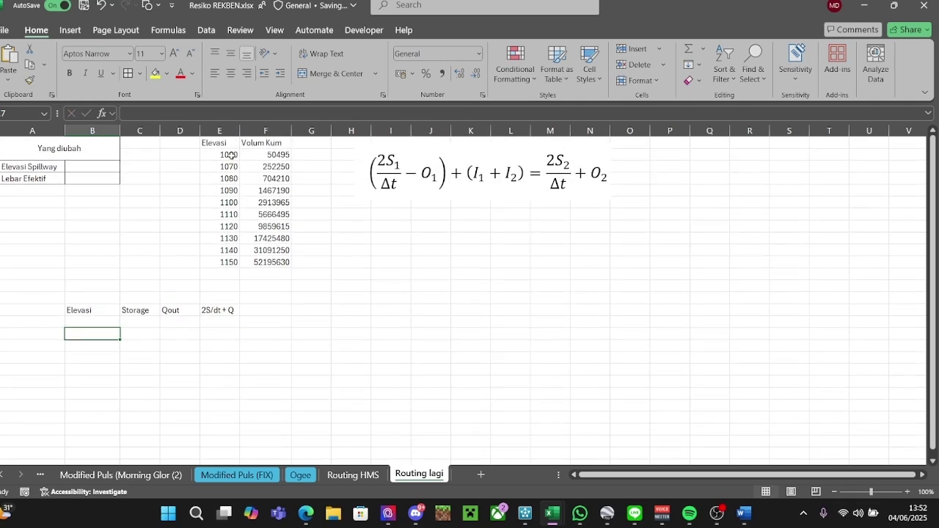
pyautogui.moveTo(229, 155); pyautogui.dragTo(268, 250)
pyautogui.click(218, 158)
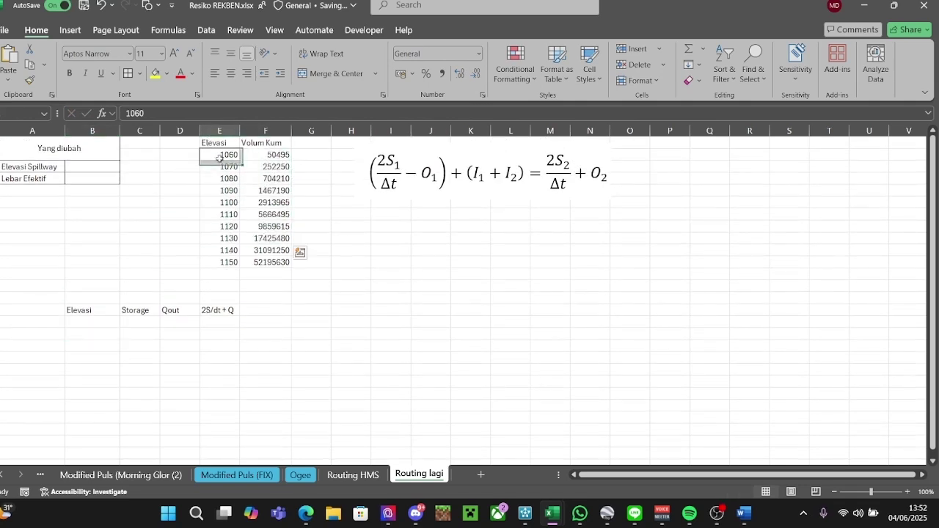
pyautogui.moveTo(218, 158); pyautogui.dragTo(222, 262)
pyautogui.click(348, 266)
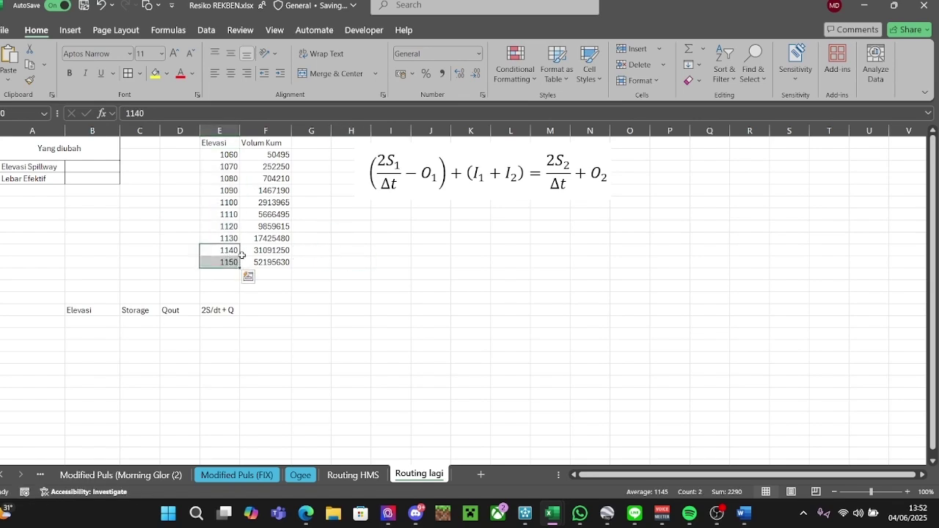
pyautogui.click(356, 264)
pyautogui.moveTo(222, 251); pyautogui.dragTo(221, 262)
pyautogui.moveTo(226, 156); pyautogui.dragTo(230, 260)
pyautogui.click(358, 248)
pyautogui.click(272, 253)
pyautogui.click(273, 261)
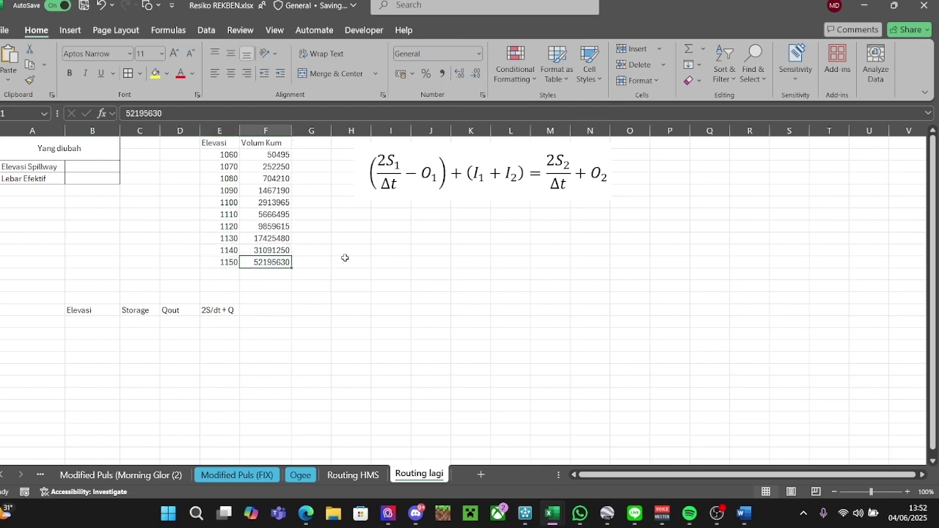
pyautogui.click(346, 259)
pyautogui.click(225, 244)
pyautogui.click(431, 238)
pyautogui.moveTo(226, 153); pyautogui.dragTo(272, 262)
pyautogui.click(470, 225)
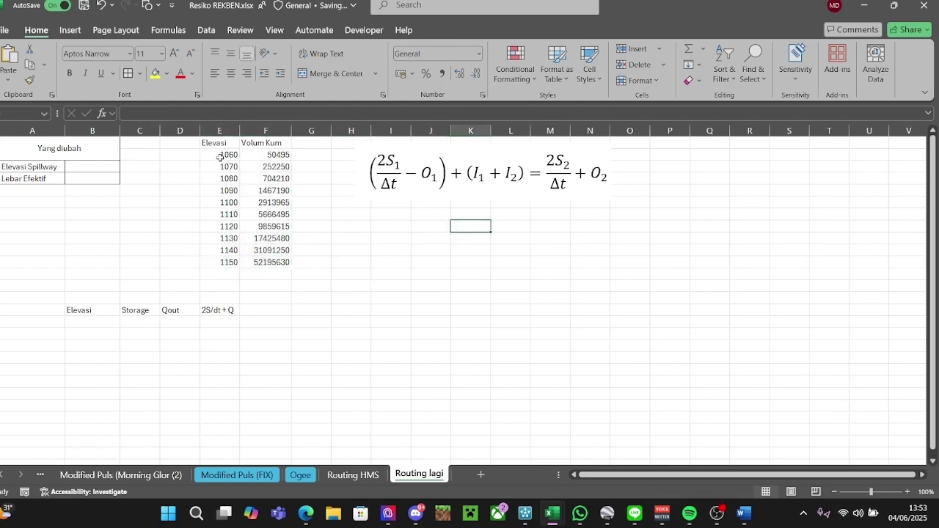
pyautogui.moveTo(224, 155); pyautogui.dragTo(257, 256)
pyautogui.click(351, 238)
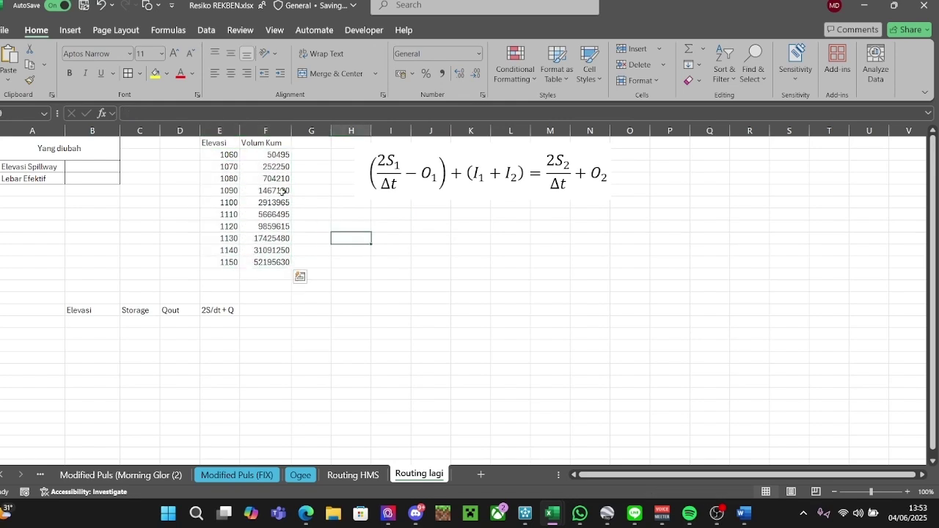
pyautogui.moveTo(224, 153); pyautogui.dragTo(270, 218)
pyautogui.click(350, 239)
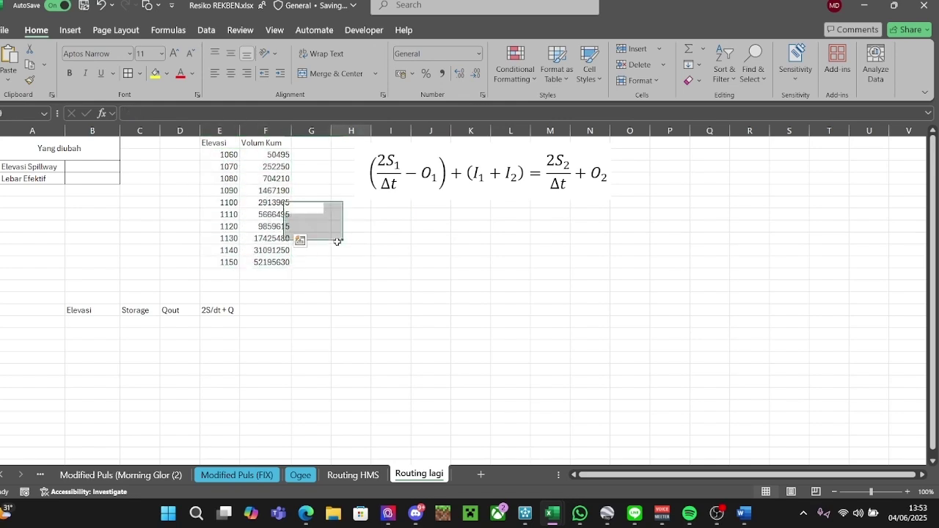
# Examine the source table's elevation-volume rows between 1120 and 1150, focusing on the 1120 row.
pyautogui.moveTo(224, 250); pyautogui.dragTo(281, 262)
pyautogui.click(351, 262)
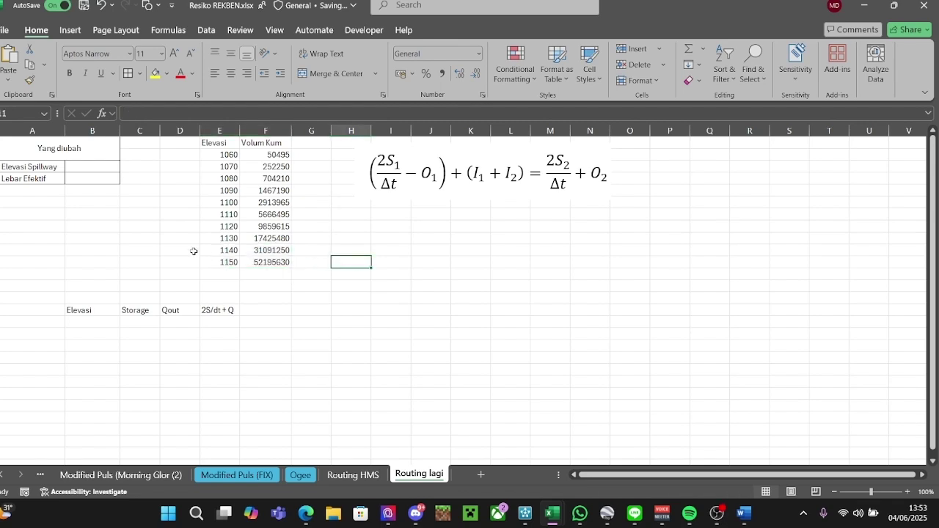
pyautogui.moveTo(219, 248); pyautogui.dragTo(271, 261)
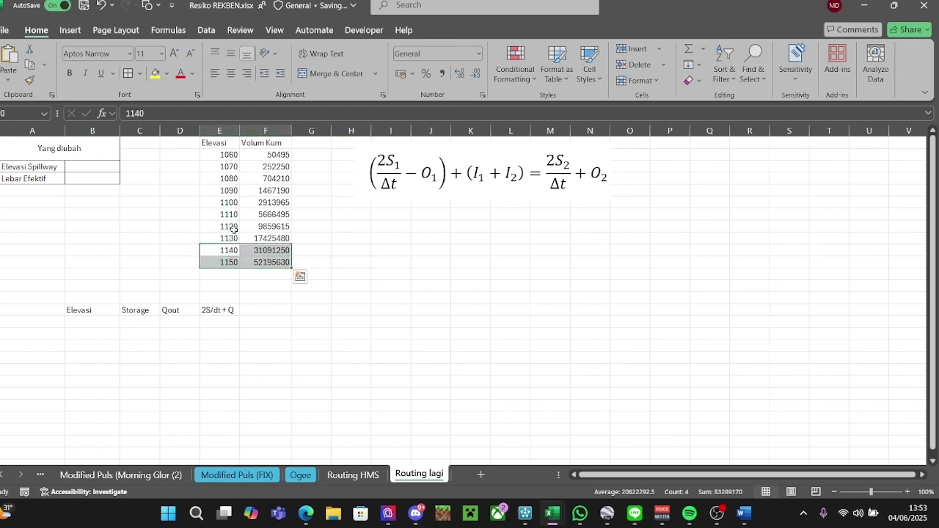
pyautogui.moveTo(228, 228); pyautogui.dragTo(269, 239)
pyautogui.click(351, 238)
pyautogui.click(228, 226)
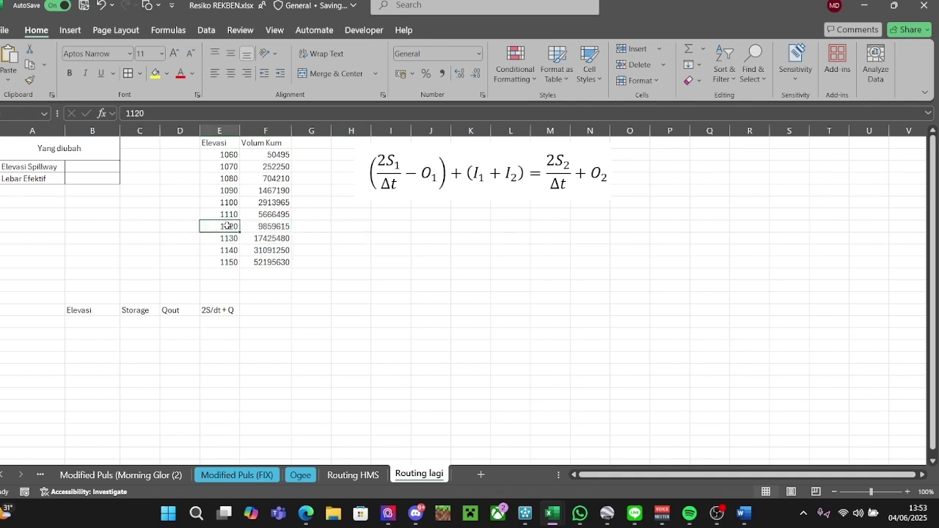
pyautogui.click(263, 227)
pyautogui.click(225, 228)
pyautogui.click(274, 230)
pyautogui.click(225, 228)
pyautogui.click(351, 239)
pyautogui.click(230, 227)
pyautogui.click(343, 250)
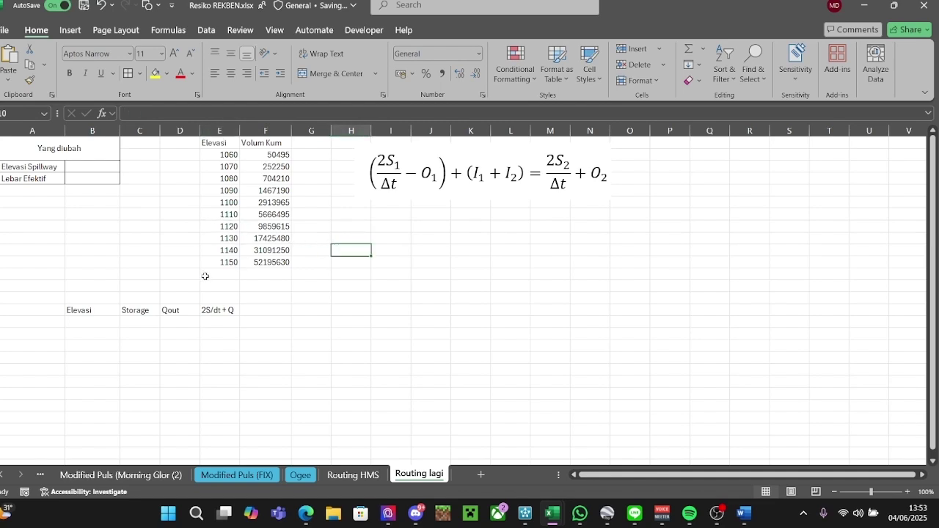
# Copy elevations 1060 to 1130 from the source table and paste them as values under the Elevasi header from cell B16.
pyautogui.click(109, 321)
pyautogui.click(271, 317)
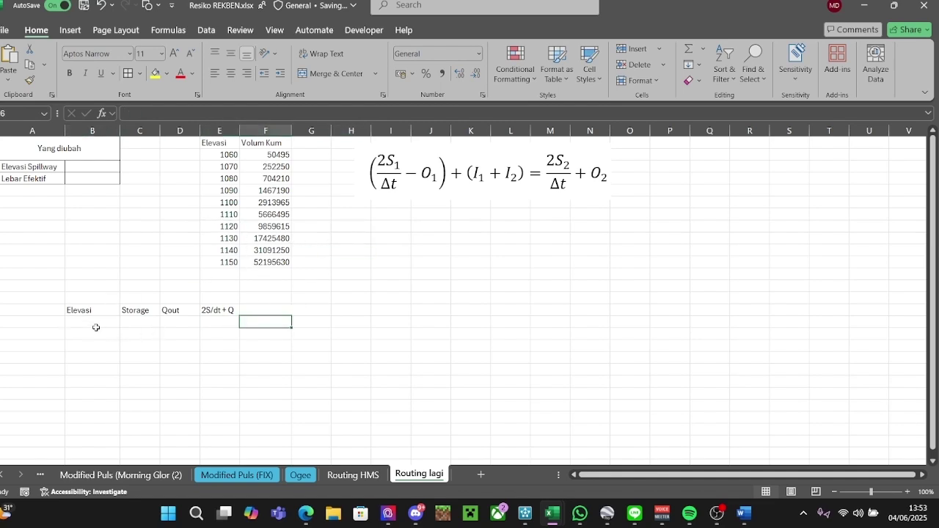
pyautogui.click(94, 324)
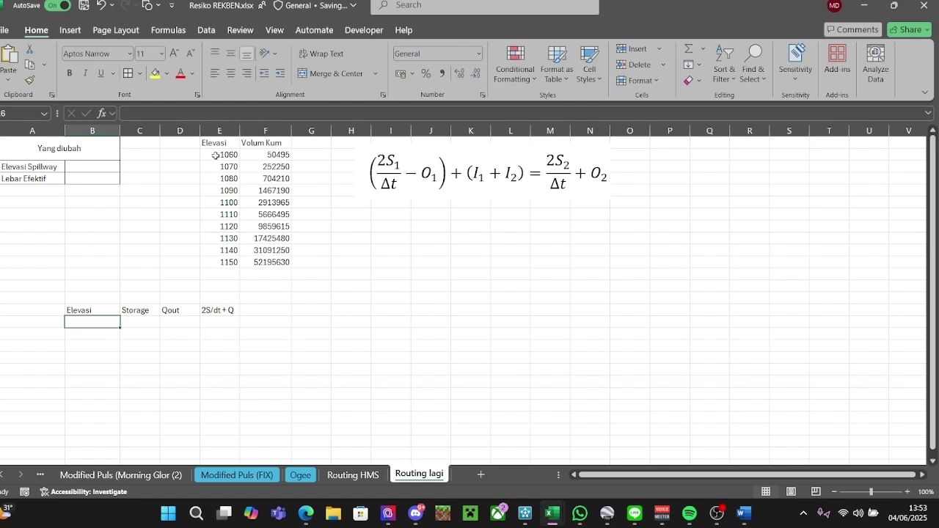
pyautogui.moveTo(220, 154); pyautogui.dragTo(232, 241)
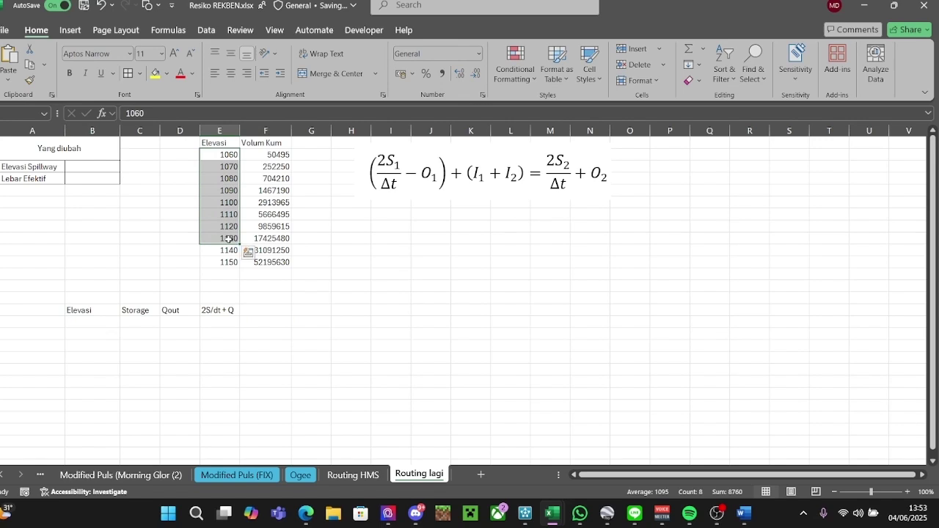
pyautogui.hotkey('ctrl', 'c')
pyautogui.click(87, 323)
pyautogui.rightClick(88, 323)
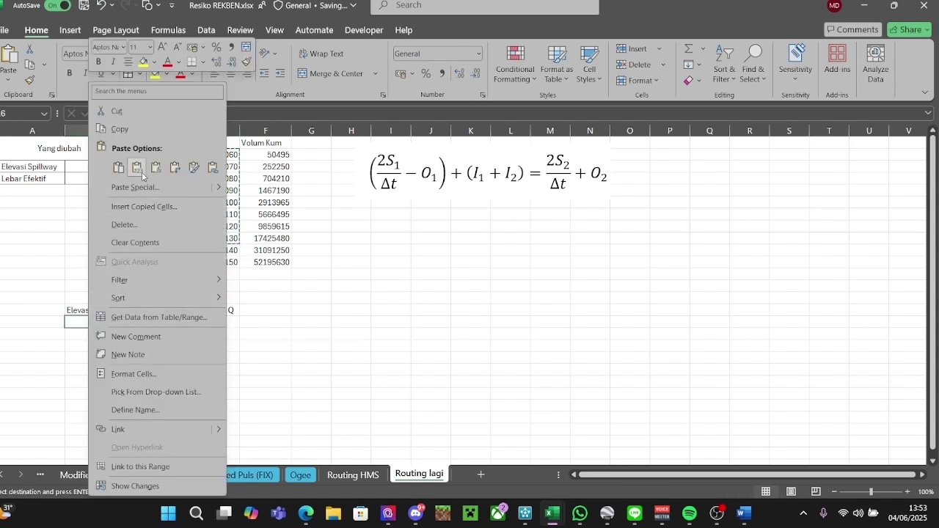
pyautogui.click(137, 172)
pyautogui.click(304, 344)
# Continue the Elevasi column with 1140 and 1141 from cell B24, then extend the series in increments of 1 up to 1150.
pyautogui.click(97, 418)
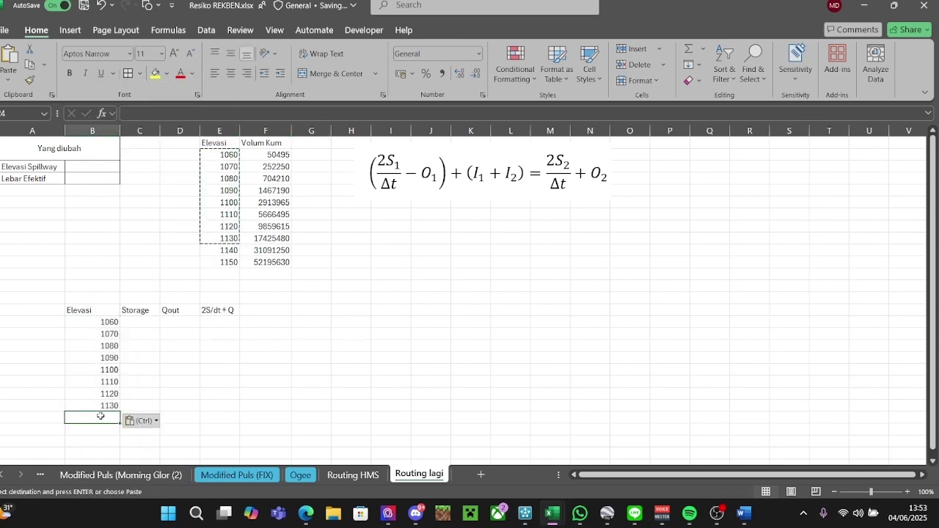
pyautogui.write('1140')
pyautogui.press('Return')
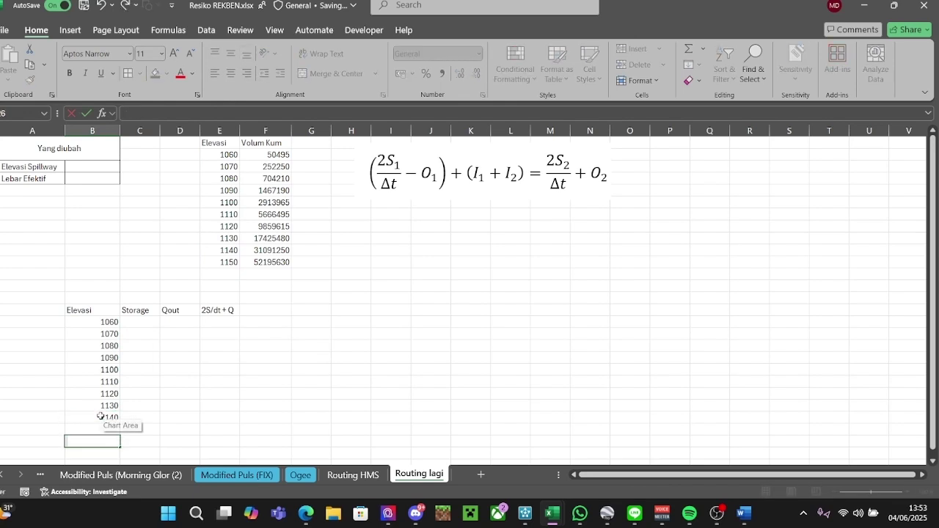
pyautogui.write('1141')
pyautogui.press('Return')
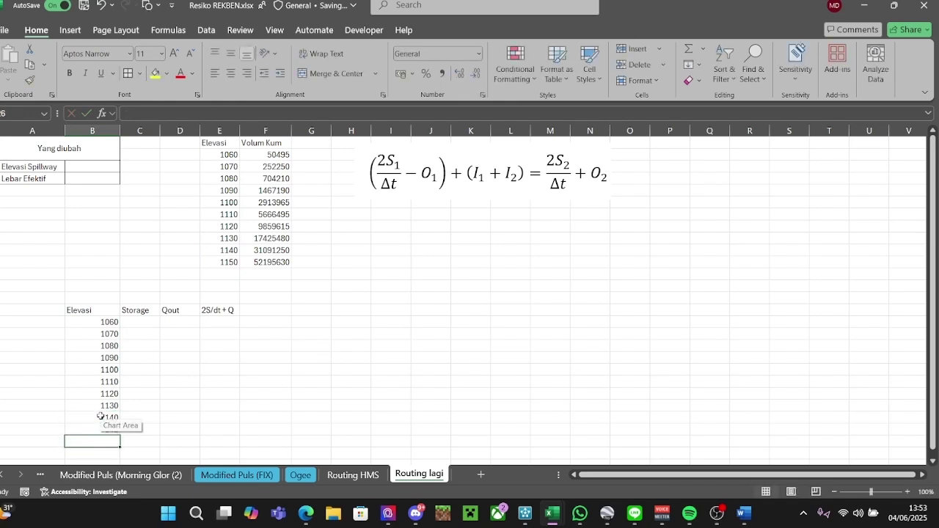
pyautogui.scroll(-2, 101, 416)
pyautogui.moveTo(114, 345); pyautogui.dragTo(121, 448)
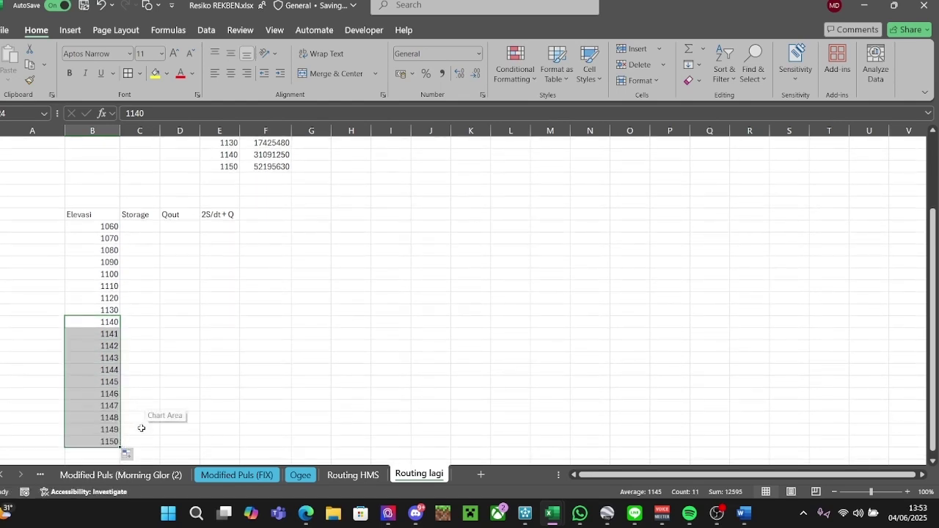
pyautogui.click(250, 349)
pyautogui.click(113, 334)
pyautogui.press('Up')
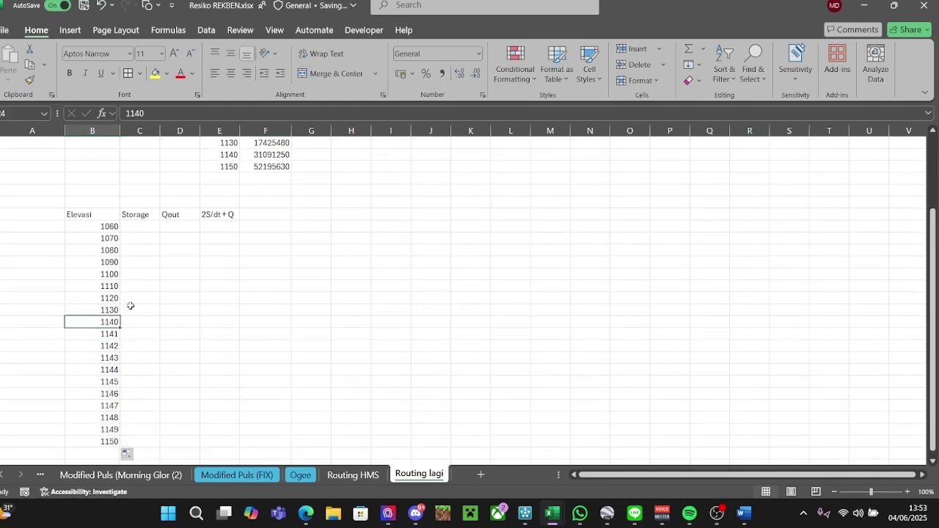
# Copy the volumes for elevations 1060 to 1130 and paste them as values under the Storage header from cell C16.
pyautogui.scroll(2, 147, 304)
pyautogui.click(144, 298)
pyautogui.scroll(1, 310, 304)
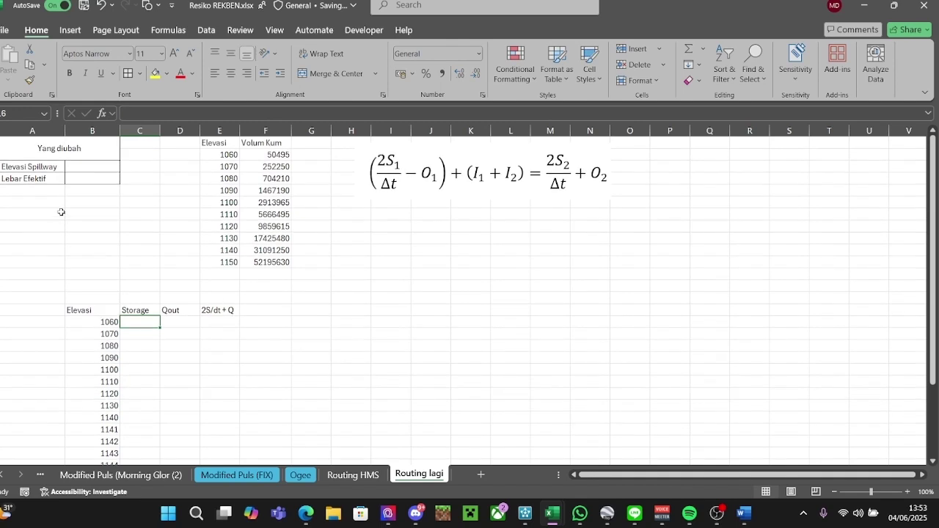
pyautogui.click(87, 167)
pyautogui.click(150, 323)
pyautogui.click(352, 345)
pyautogui.moveTo(279, 154); pyautogui.dragTo(278, 238)
pyautogui.hotkey('ctrl', 'c')
pyautogui.rightClick(152, 323)
pyautogui.click(195, 168)
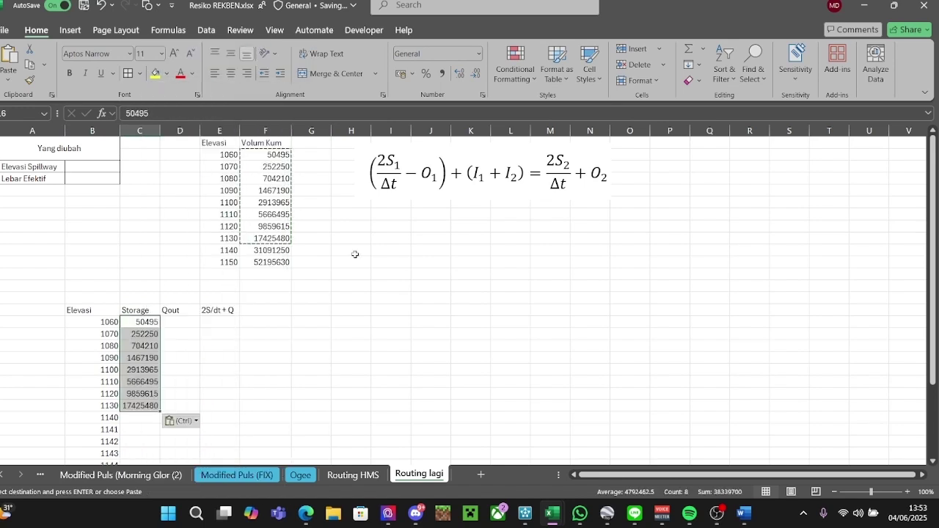
# Review the copied Storage values alongside the Elevasi and Storage headers of the routing table.
pyautogui.click(352, 262)
pyautogui.scroll(-1, 151, 293)
pyautogui.click(150, 276)
pyautogui.click(152, 288)
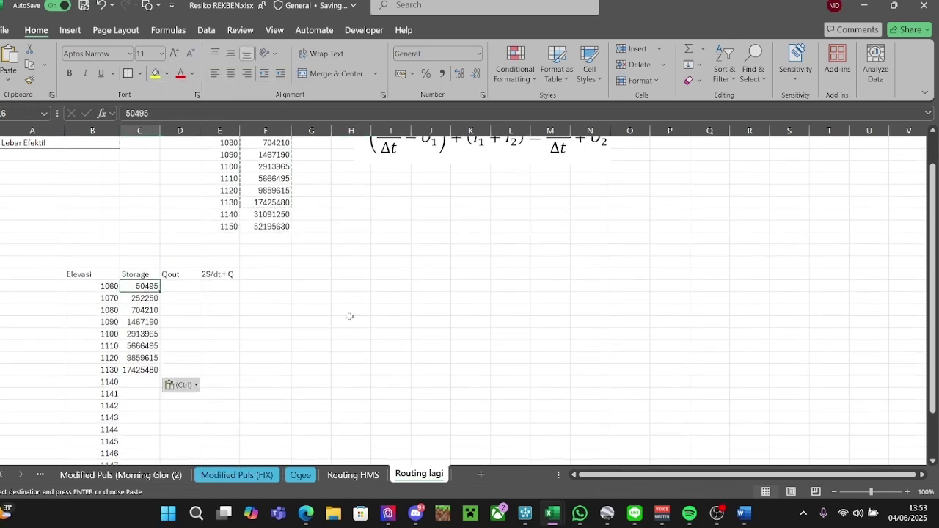
pyautogui.click(351, 319)
pyautogui.click(105, 286)
pyautogui.press('Up')
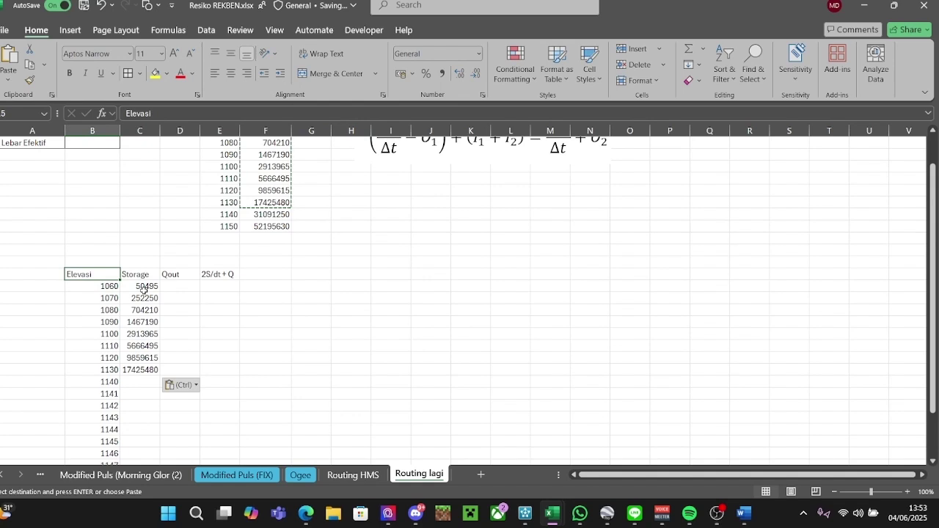
pyautogui.press('Down')
pyautogui.press('Right')
pyautogui.press('Left')
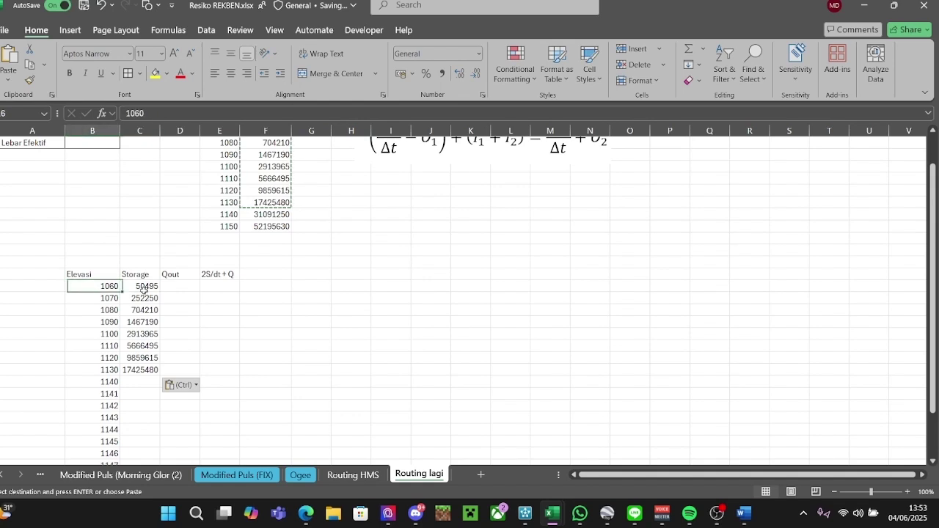
pyautogui.press('Right')
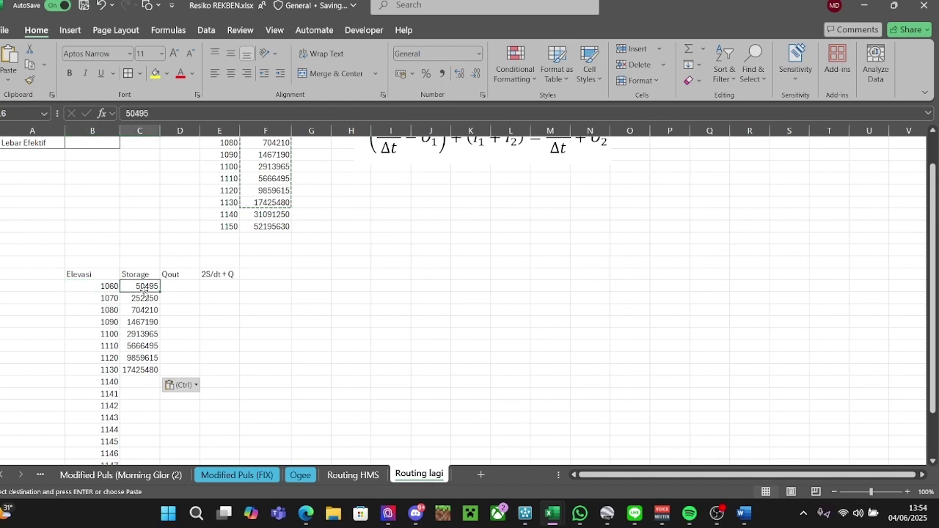
pyautogui.press('Right')
pyautogui.press('Up')
pyautogui.press('Left')
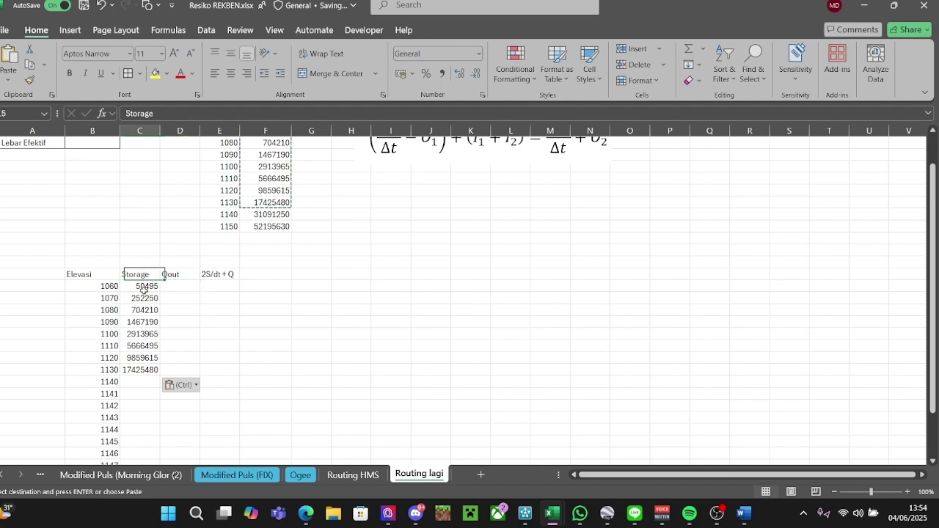
pyautogui.press('Down')
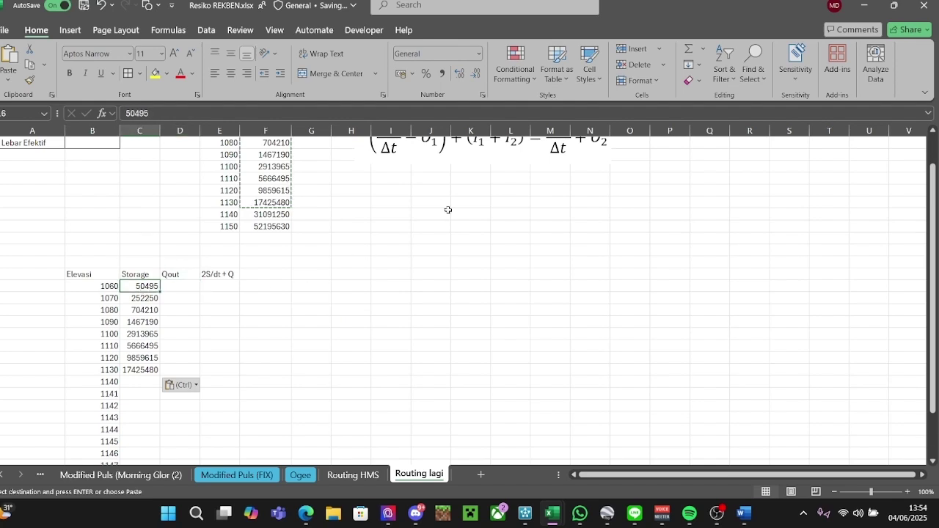
# Compare the first elevation with its storage value in row 16, and check the rows below.
pyautogui.scroll(1, 256, 263)
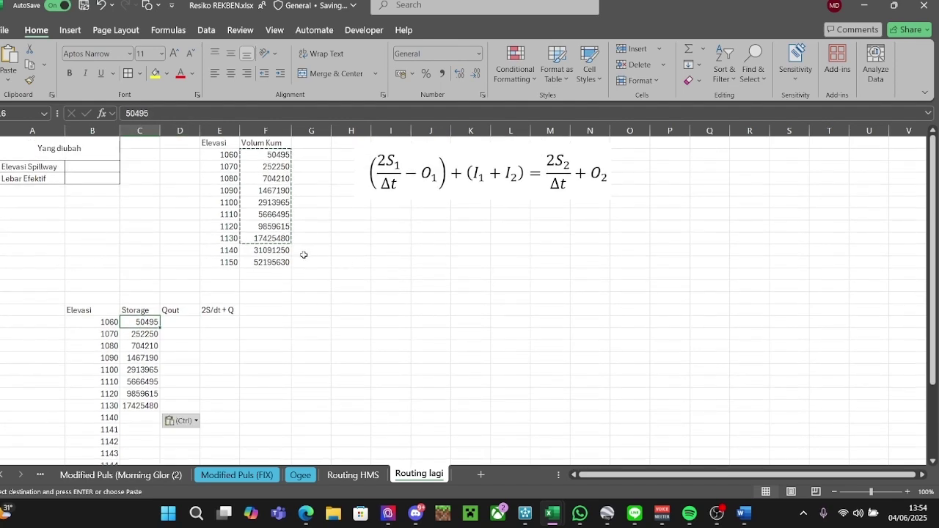
pyautogui.press('Left')
pyautogui.click(143, 322)
pyautogui.click(103, 322)
pyautogui.click(153, 324)
pyautogui.click(97, 325)
pyautogui.click(141, 321)
pyautogui.click(114, 322)
pyautogui.click(139, 321)
pyautogui.click(109, 322)
pyautogui.click(140, 322)
pyautogui.click(103, 323)
pyautogui.click(148, 322)
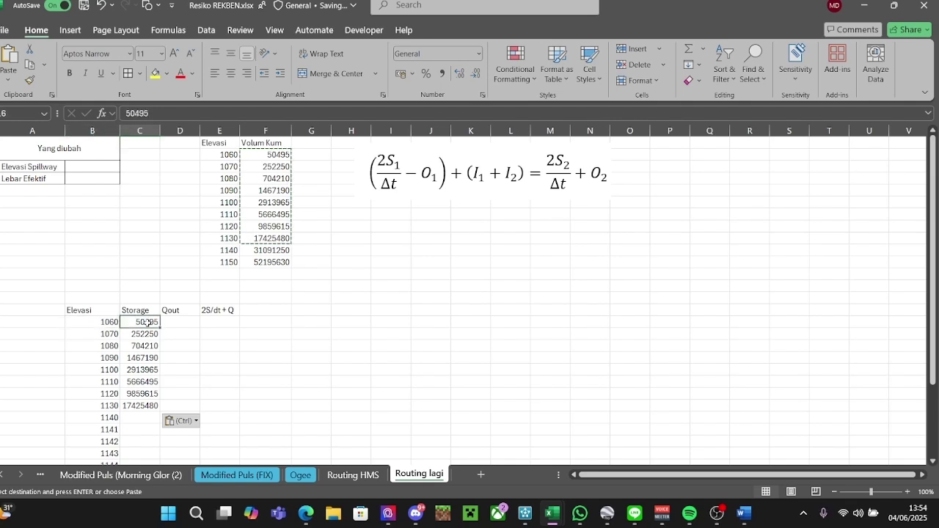
pyautogui.click(101, 323)
pyautogui.click(147, 323)
pyautogui.click(95, 322)
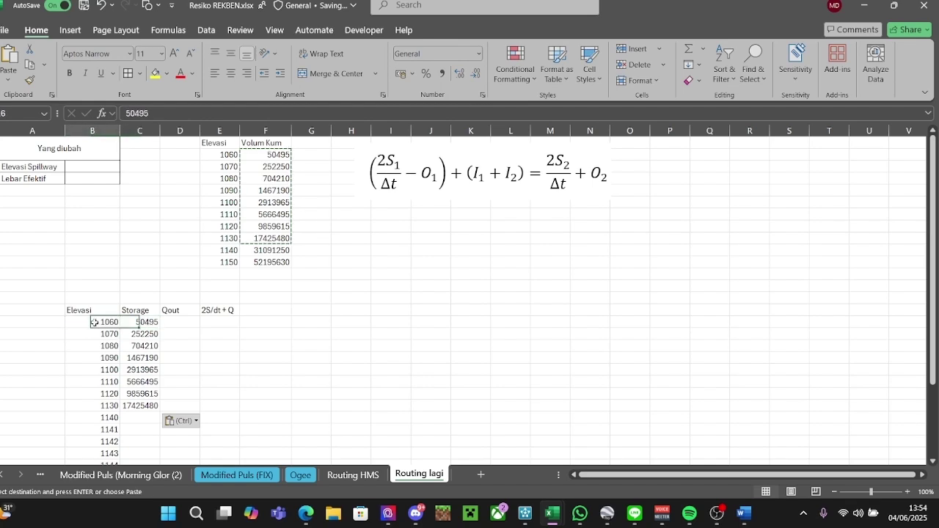
pyautogui.click(133, 322)
pyautogui.click(114, 322)
pyautogui.click(146, 323)
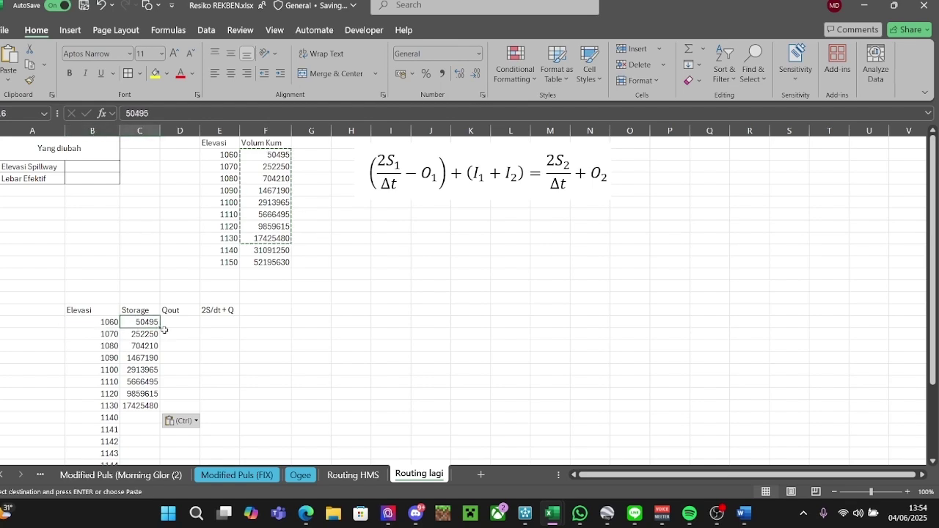
pyautogui.scroll(-2, 157, 327)
pyautogui.click(150, 264)
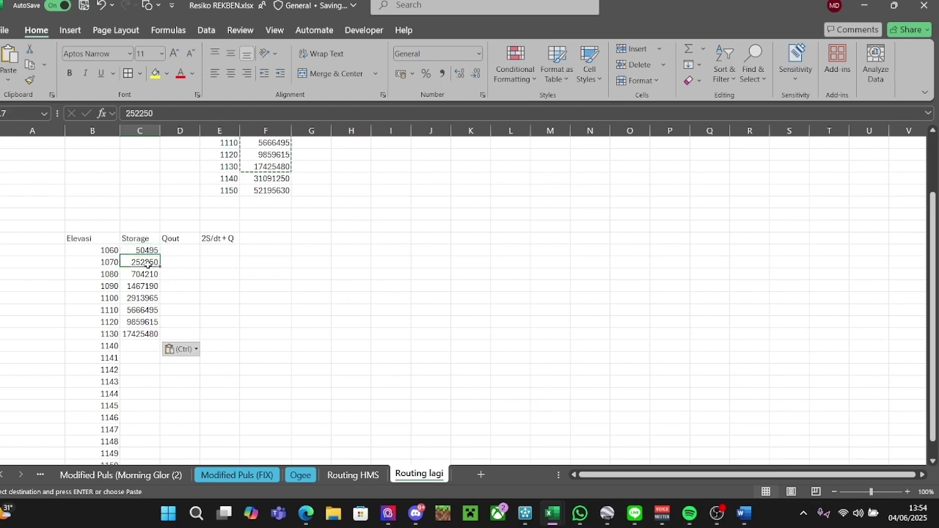
pyautogui.click(257, 274)
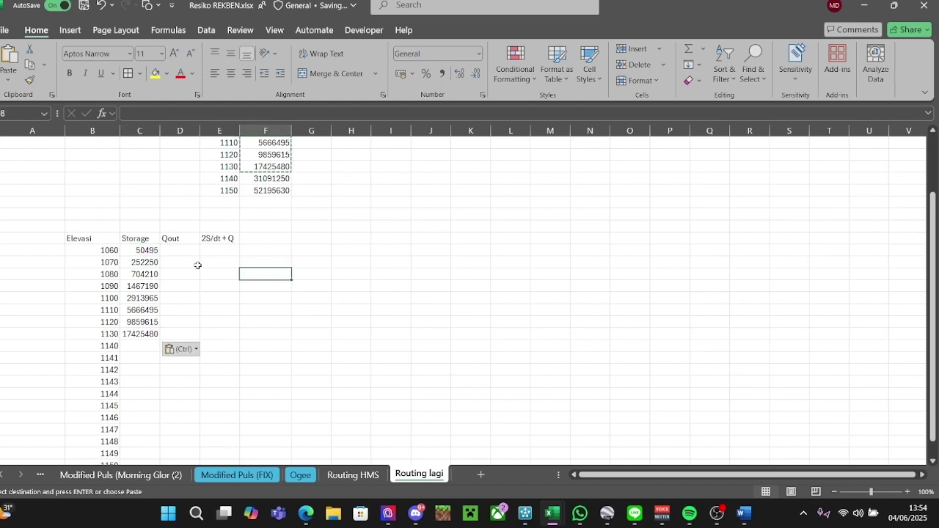
pyautogui.click(149, 254)
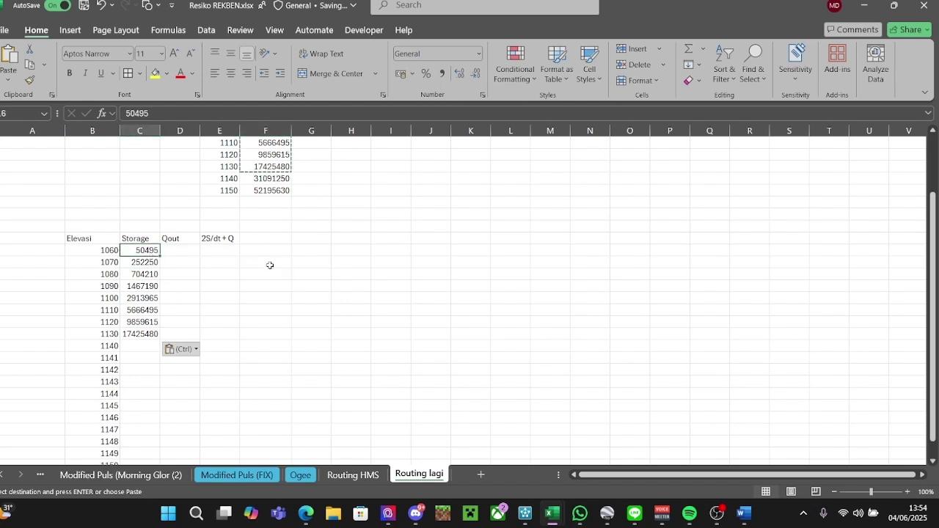
pyautogui.click(229, 273)
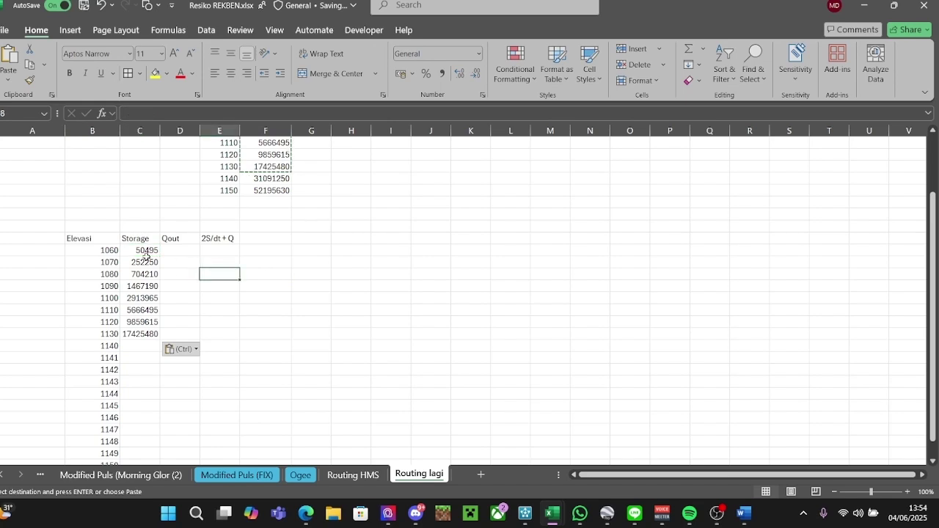
pyautogui.click(146, 255)
pyautogui.click(140, 333)
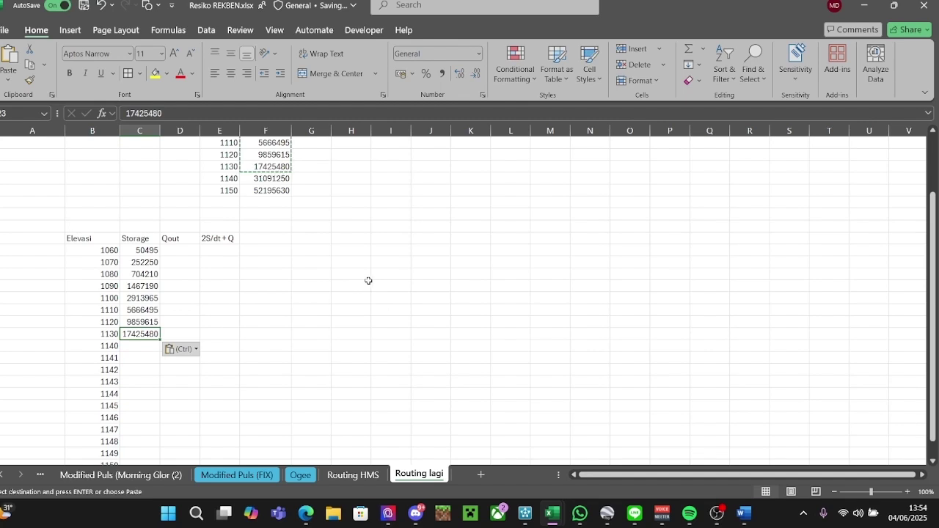
# Enter 1145 as the Elevasi Spillway value in B3.
pyautogui.scroll(2, 263, 309)
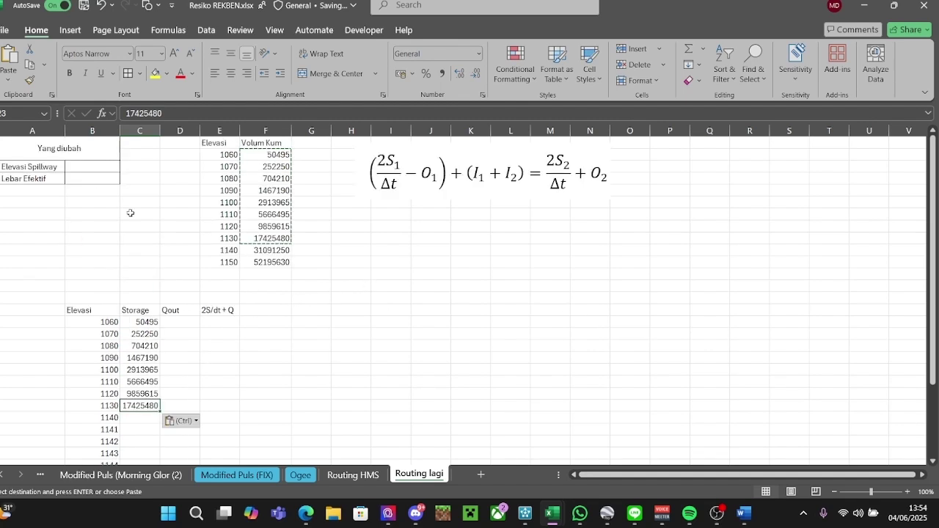
pyautogui.click(94, 168)
pyautogui.write('1145')
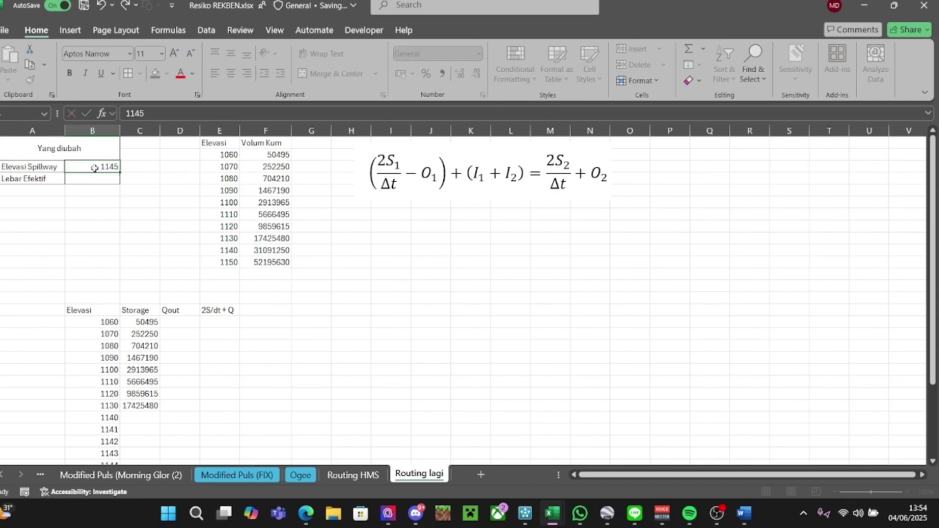
pyautogui.press('Return')
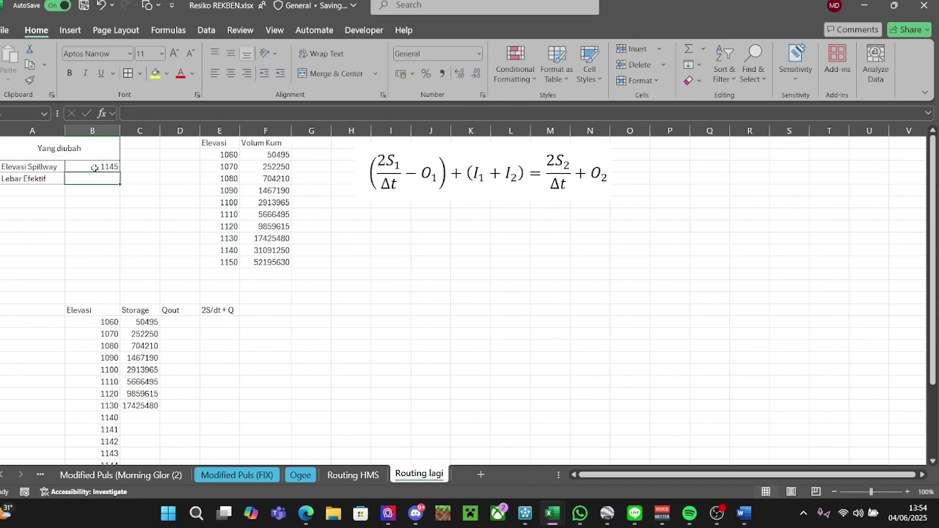
pyautogui.scroll(-1, 102, 176)
pyautogui.click(134, 283)
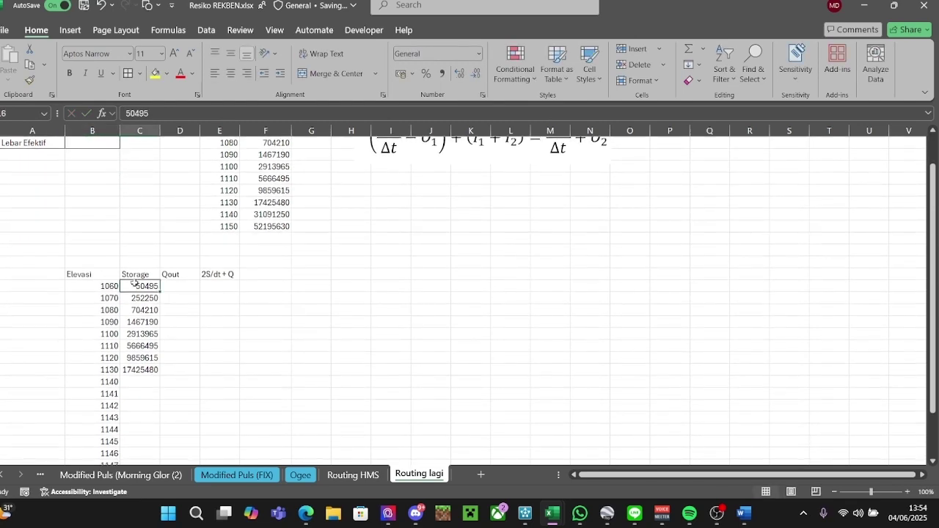
pyautogui.scroll(1, 164, 278)
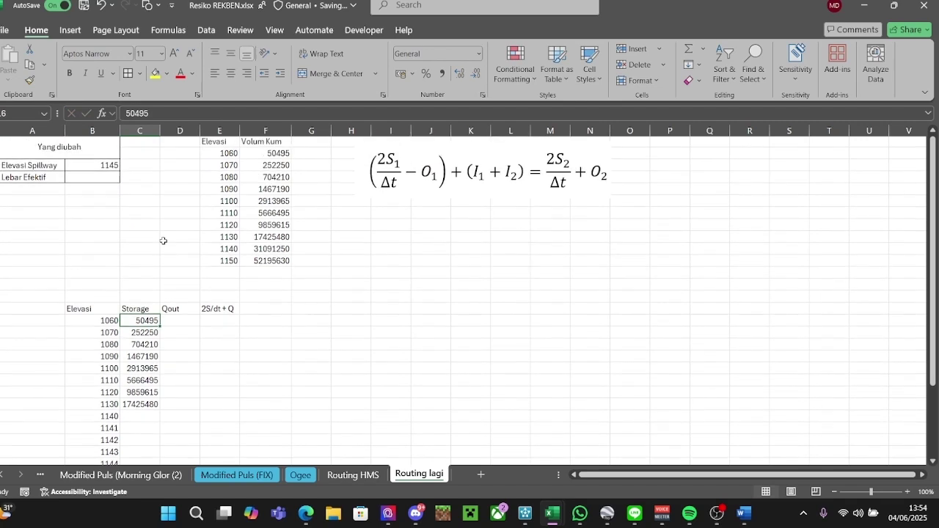
pyautogui.click(108, 168)
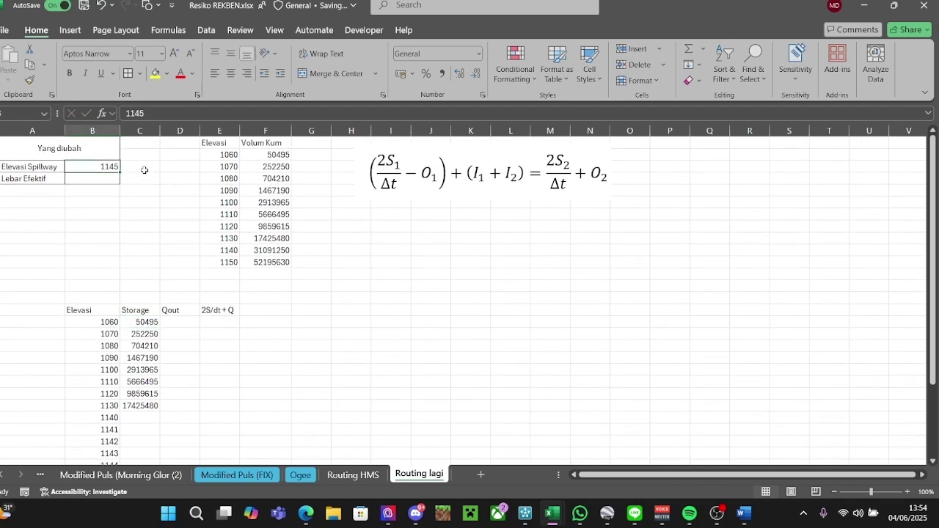
# Replace the Storage values for elevations 1060 to 1130 with 0.
pyautogui.click(149, 324)
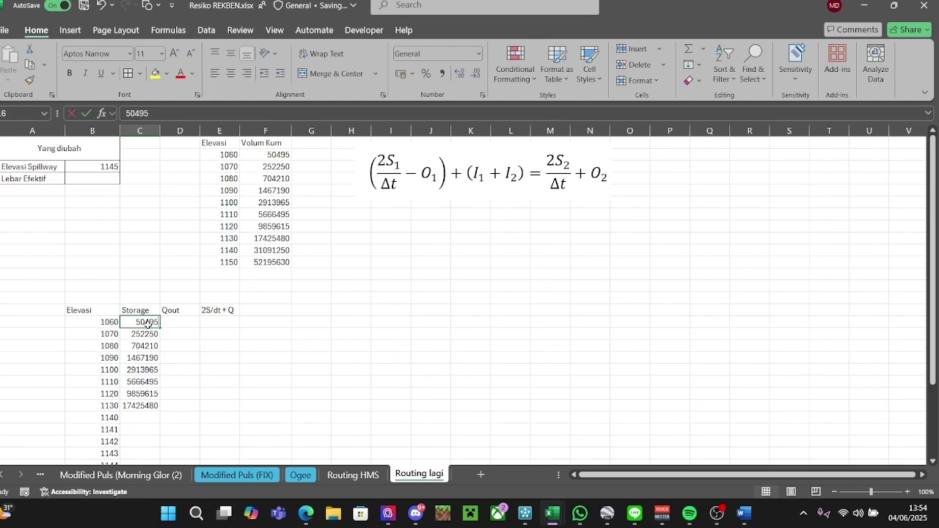
pyautogui.write('0')
pyautogui.press('Return')
pyautogui.write('0')
pyautogui.press('Return')
pyautogui.write('0')
pyautogui.press('Return')
pyautogui.write('0')
pyautogui.press('Return')
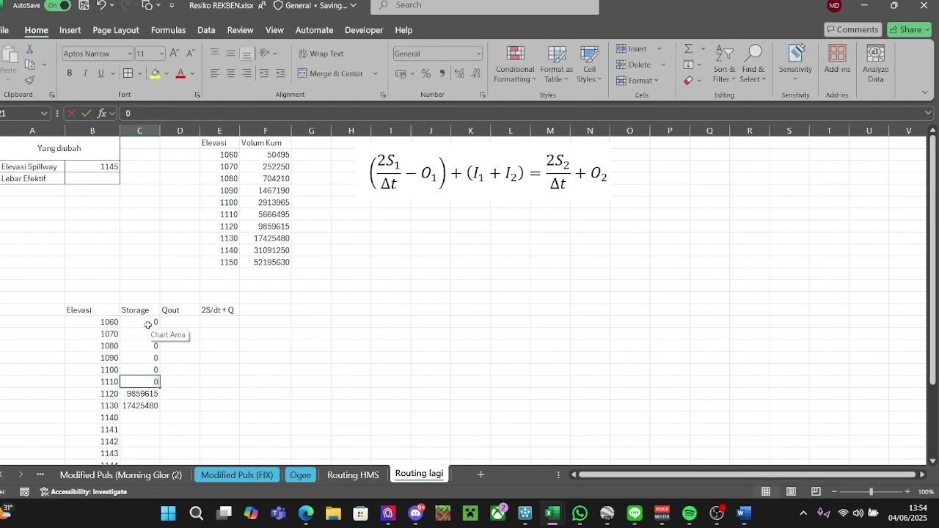
pyautogui.press('Return')
pyautogui.write('0')
pyautogui.press('Return')
pyautogui.write('0')
pyautogui.press('Return')
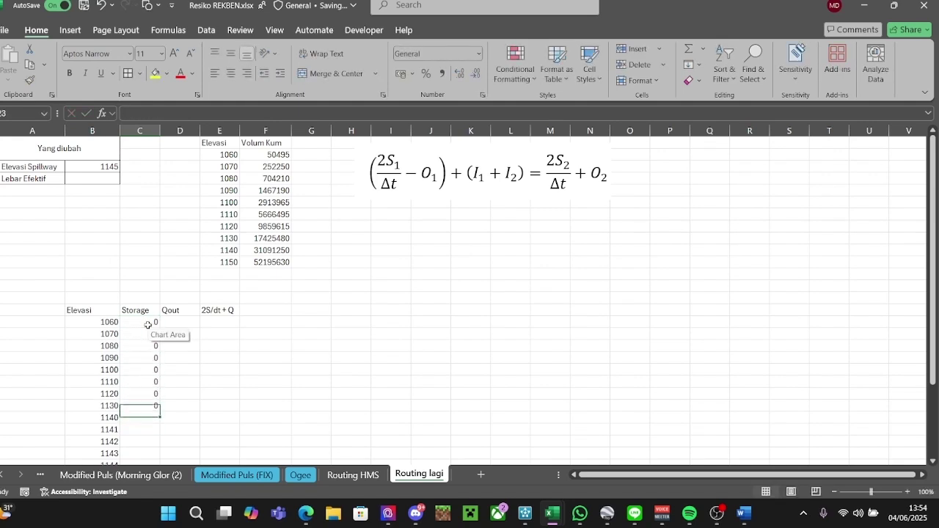
# Enter 0 as the Storage value for elevation 1060 in C16.
pyautogui.press('Up')
pyautogui.press('Up')
pyautogui.press('Up')
pyautogui.press('Up')
pyautogui.press('Up')
pyautogui.press('Up')
pyautogui.press('Up')
pyautogui.press('Up')
pyautogui.press('Up')
pyautogui.press('Down')
pyautogui.press('Down')
pyautogui.press('Up')
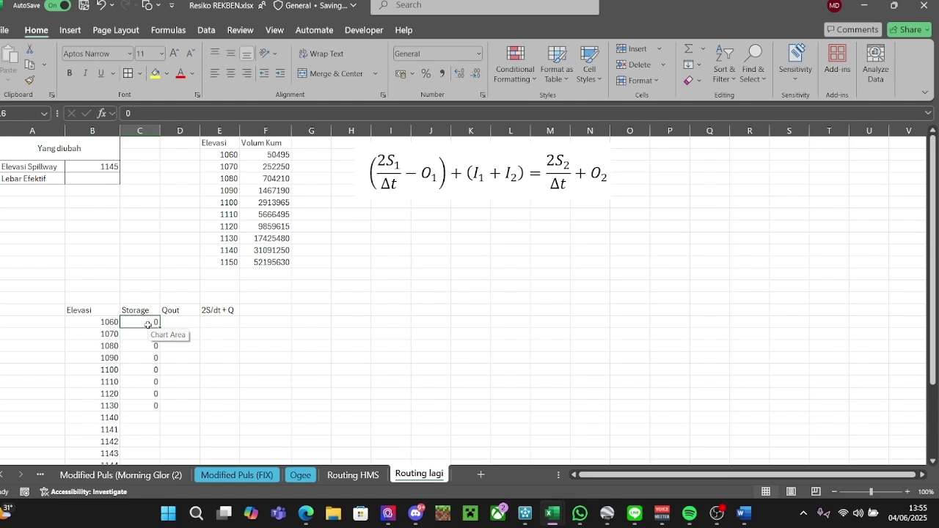
pyautogui.write('=')
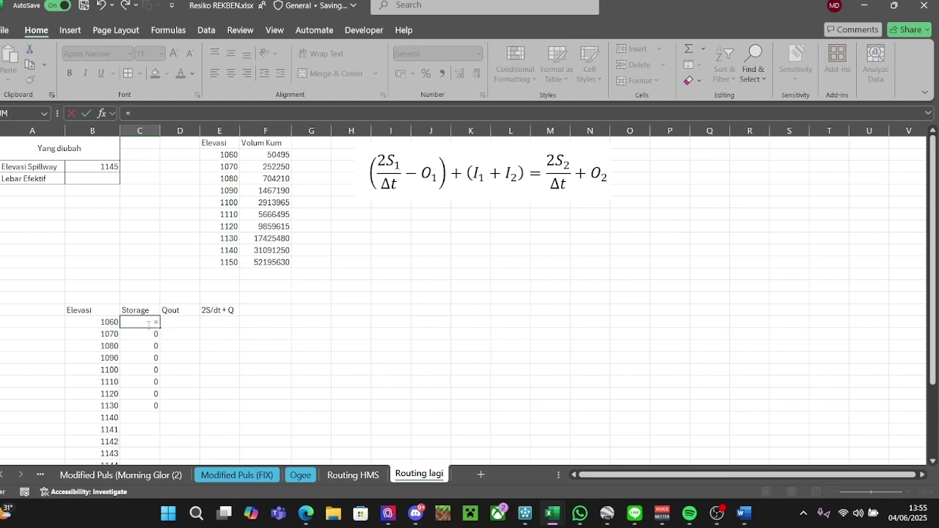
pyautogui.write('i')
pyautogui.press('BackSpace')
pyautogui.press('BackSpace')
pyautogui.write('0')
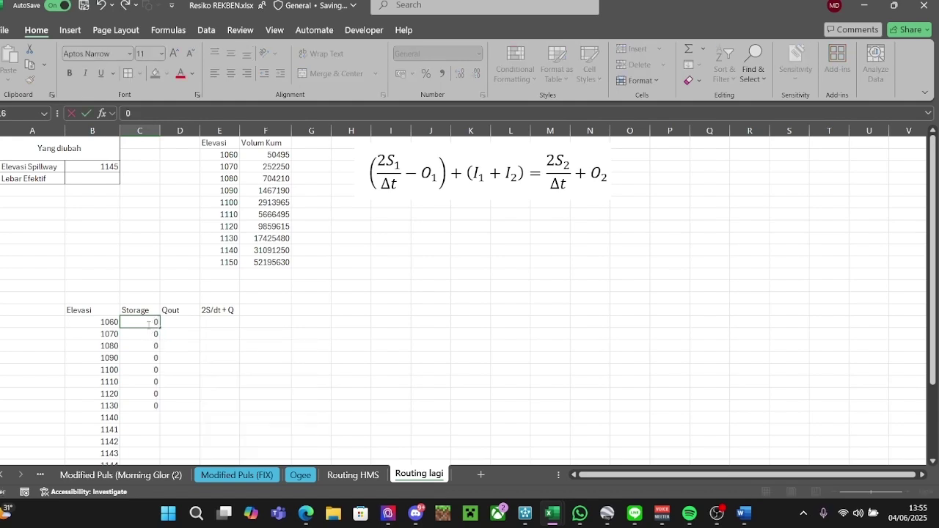
pyautogui.press('Return')
# Enter the Storage formula =IF(B17<=B3;0;F3-F2+C16) for elevation 1070 in C17.
pyautogui.write('=')
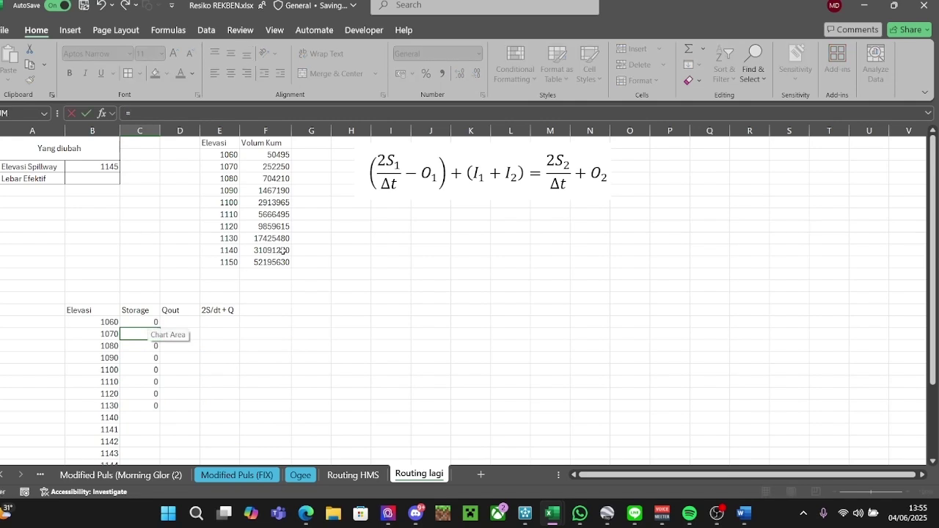
pyautogui.write('IF(')
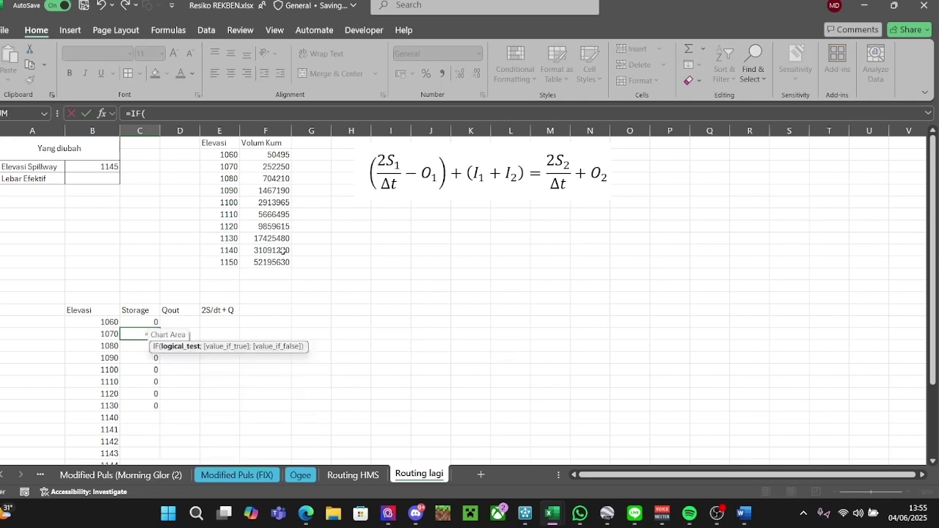
pyautogui.click(103, 335)
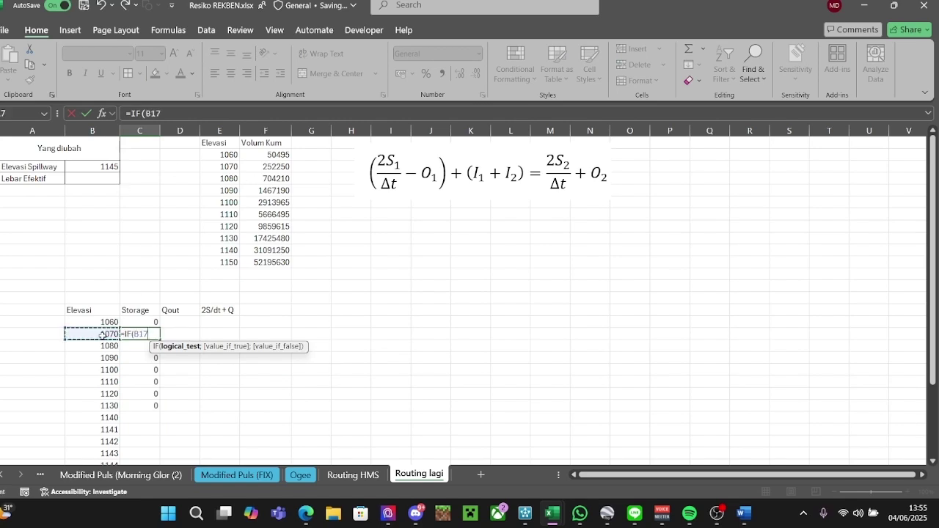
pyautogui.write('<=')
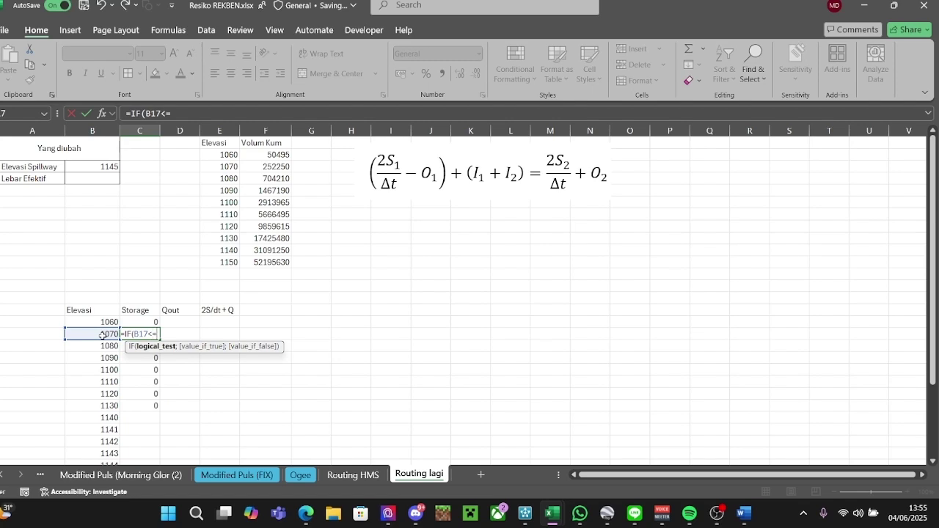
pyautogui.click(106, 168)
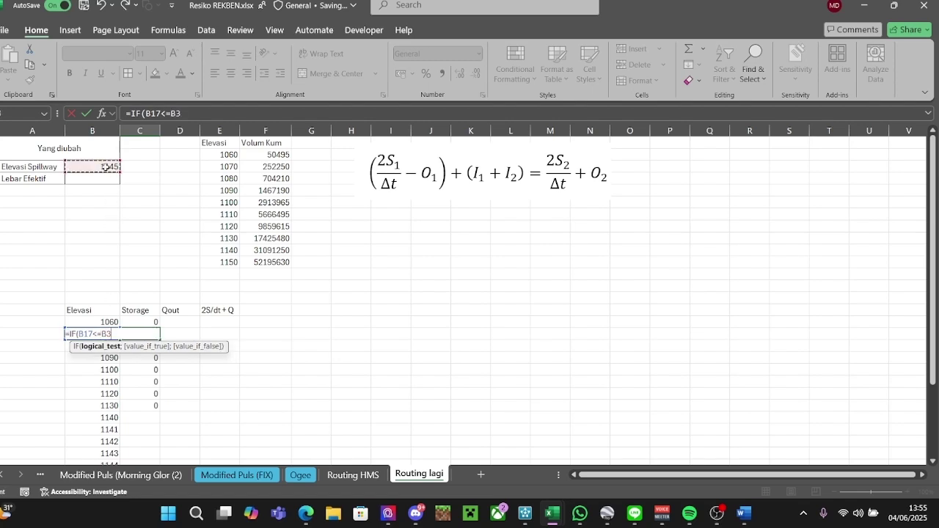
pyautogui.write(';')
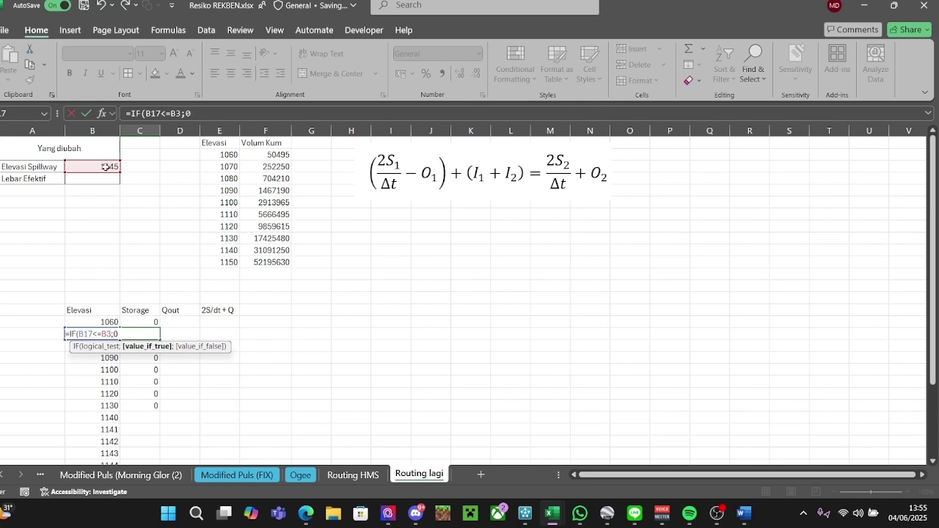
pyautogui.write('0;')
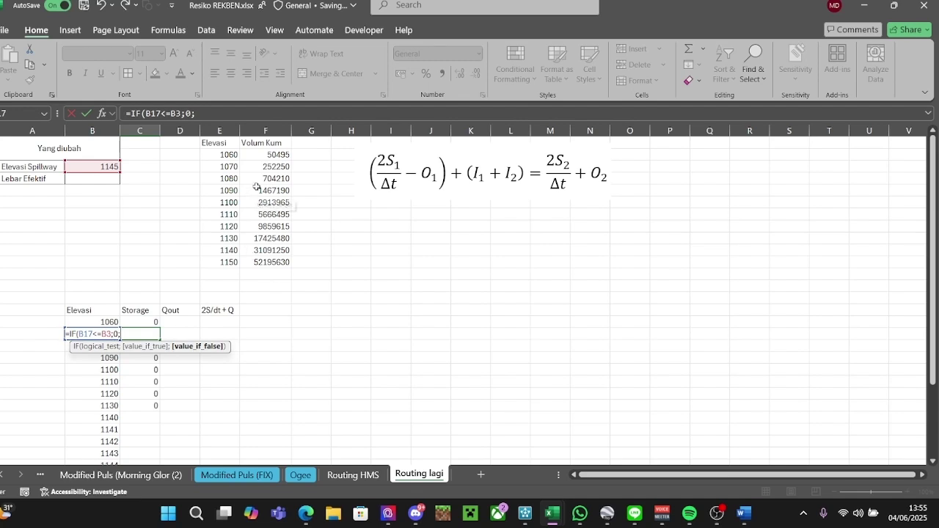
pyautogui.click(278, 168)
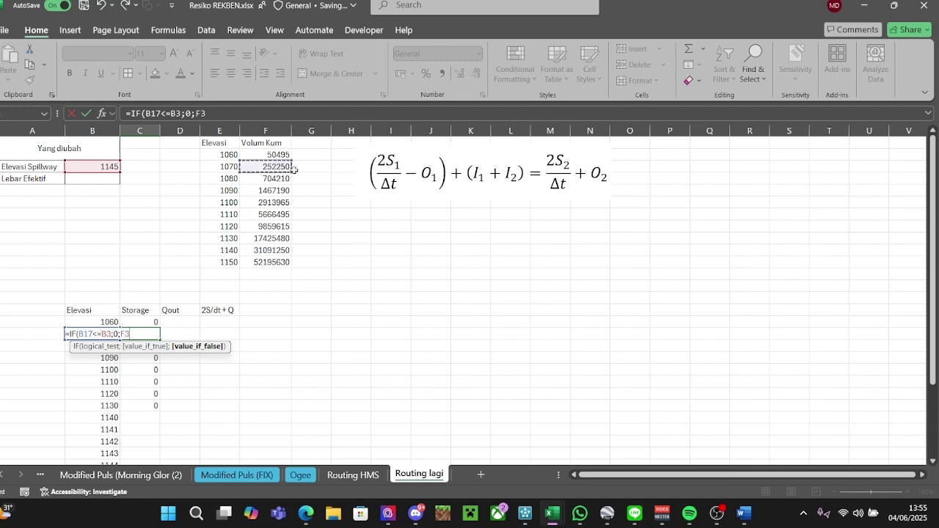
pyautogui.write('-')
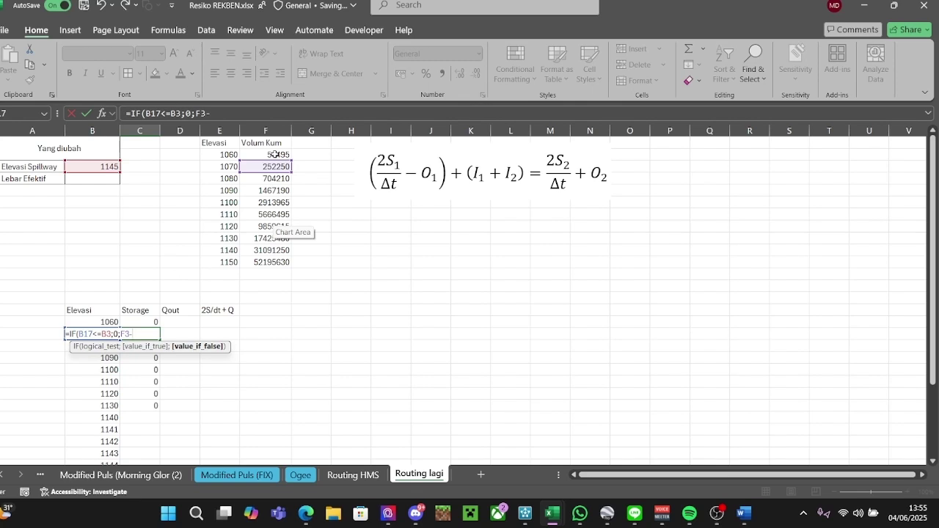
pyautogui.click(275, 155)
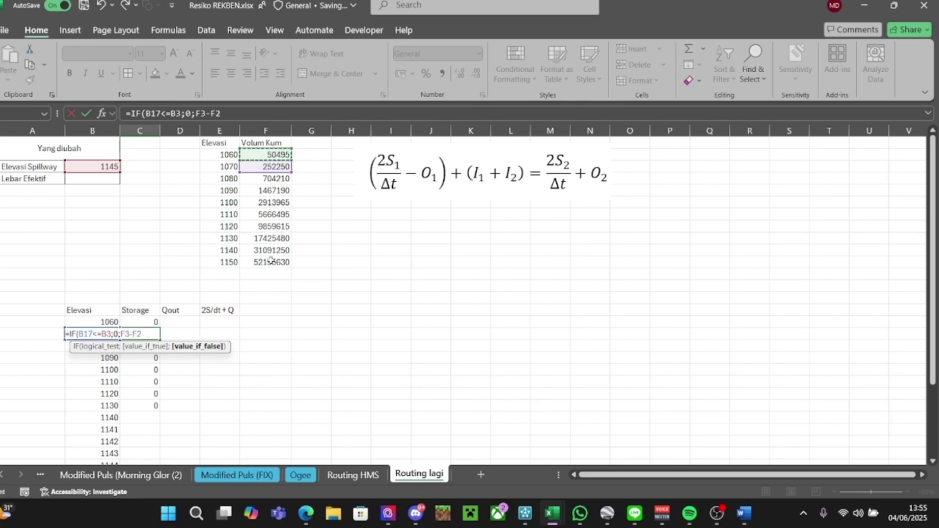
pyautogui.write('+')
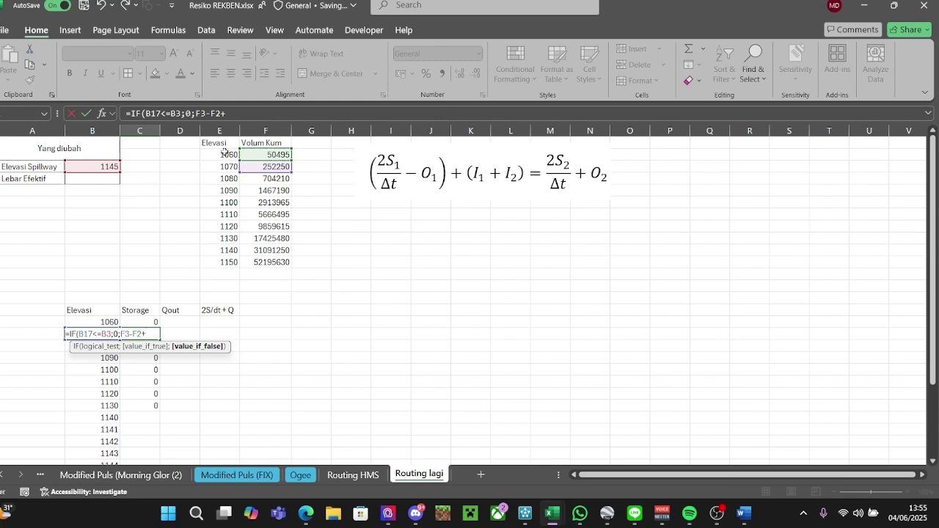
pyautogui.click(149, 322)
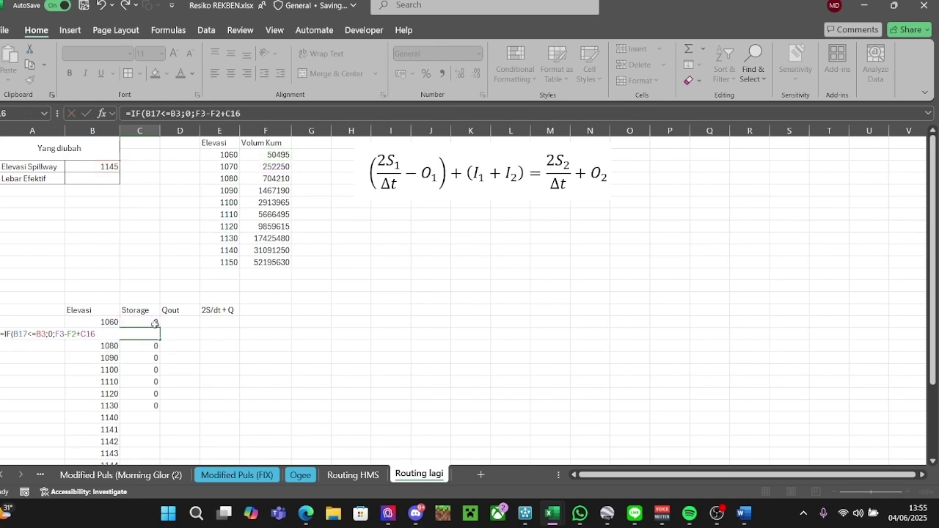
pyautogui.press('Return')
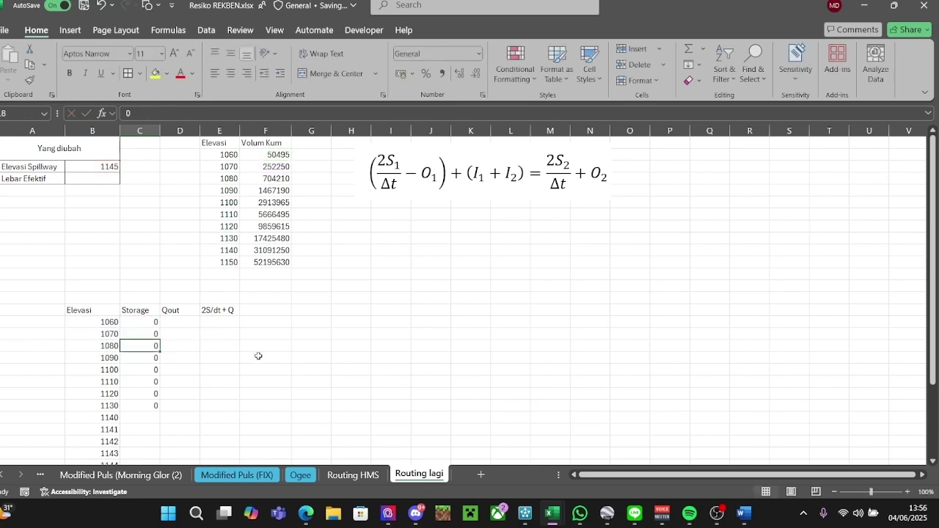
pyautogui.click(137, 333)
pyautogui.press('F2')
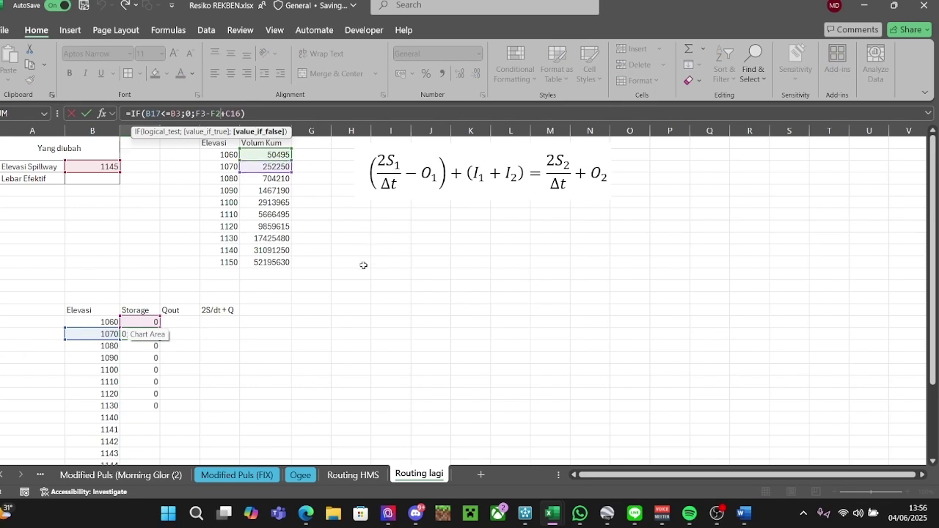
pyautogui.press('Escape')
pyautogui.click(351, 358)
# Fill the Storage formula from C17 down to the row of elevation 1150.
pyautogui.click(147, 335)
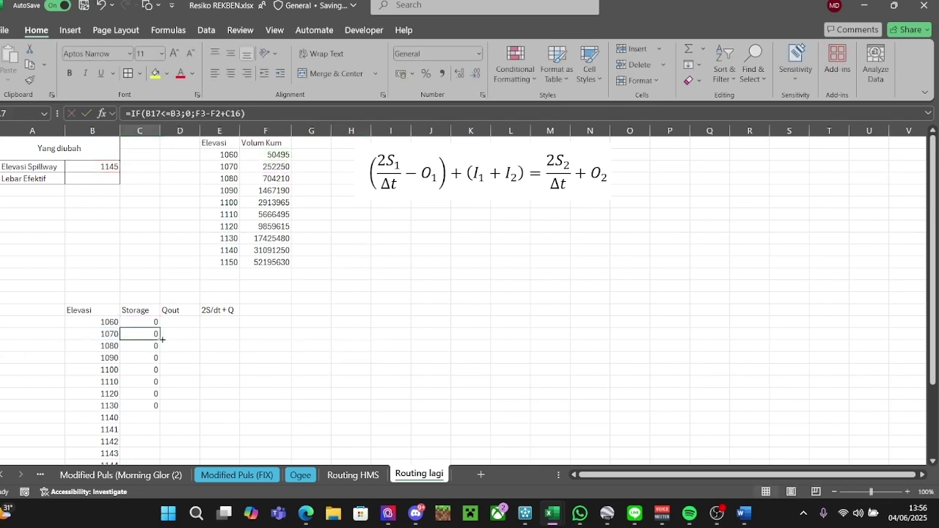
pyautogui.scroll(-1, 179, 323)
pyautogui.moveTo(159, 305); pyautogui.dragTo(158, 444)
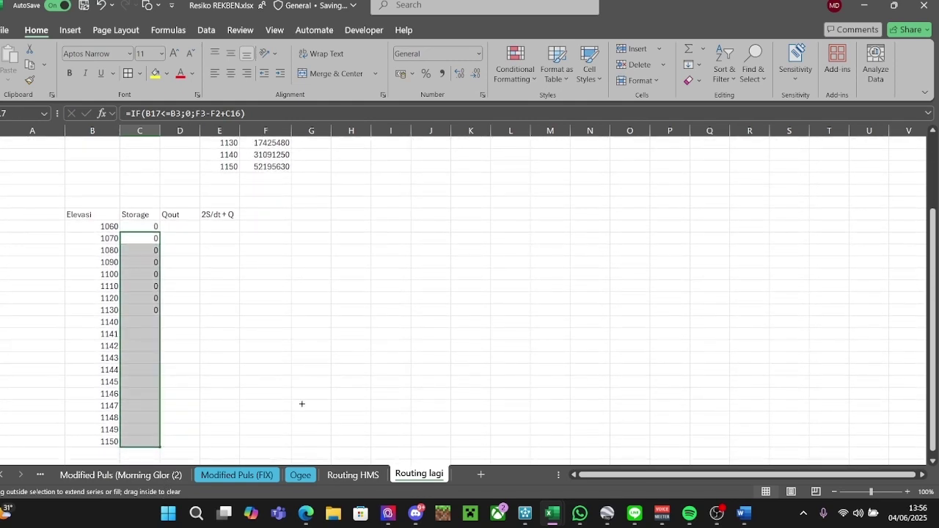
pyautogui.moveTo(302, 403); pyautogui.dragTo(304, 403)
pyautogui.click(262, 323)
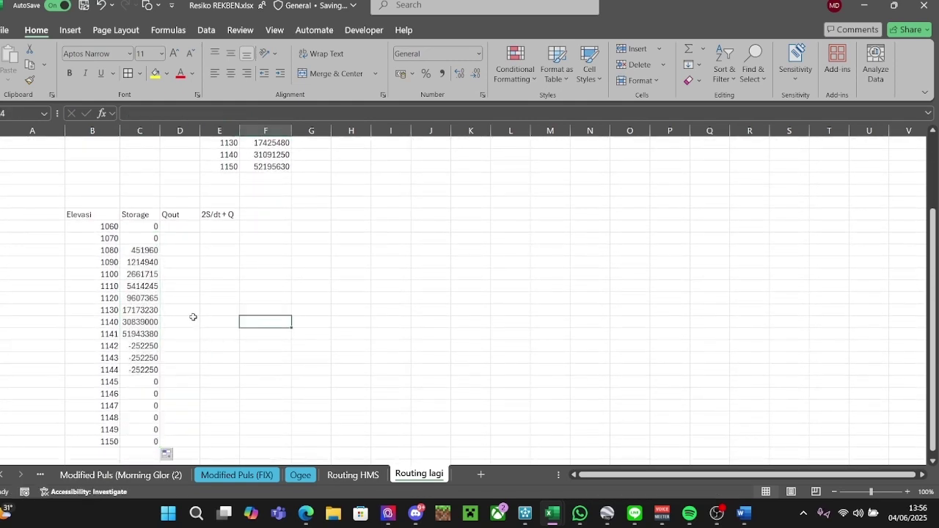
# Make the spillway elevation reference absolute in the C17 Storage formula, giving =IF(B17<=$B$3;0;F3-F2+C16).
pyautogui.scroll(2, 192, 317)
pyautogui.click(139, 344)
pyautogui.click(140, 382)
pyautogui.click(139, 321)
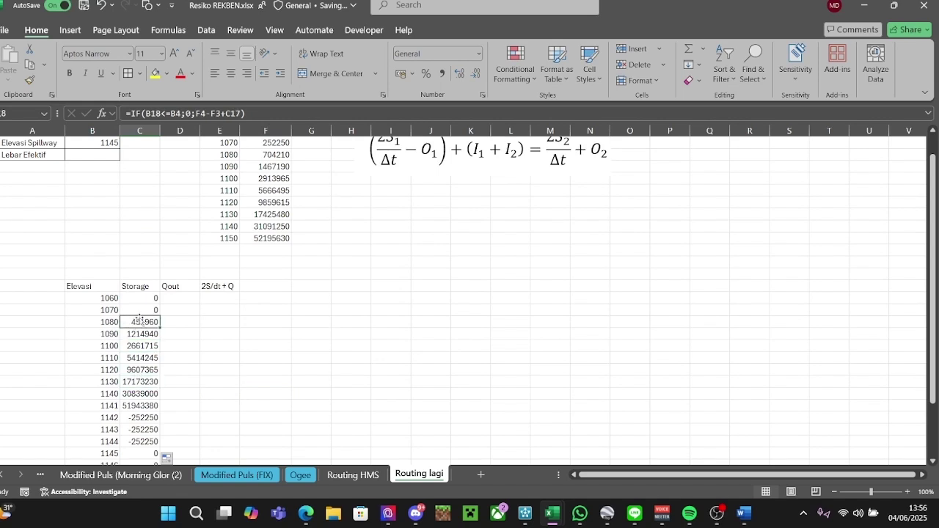
pyautogui.click(149, 310)
pyautogui.click(180, 113)
pyautogui.scroll(1, 181, 208)
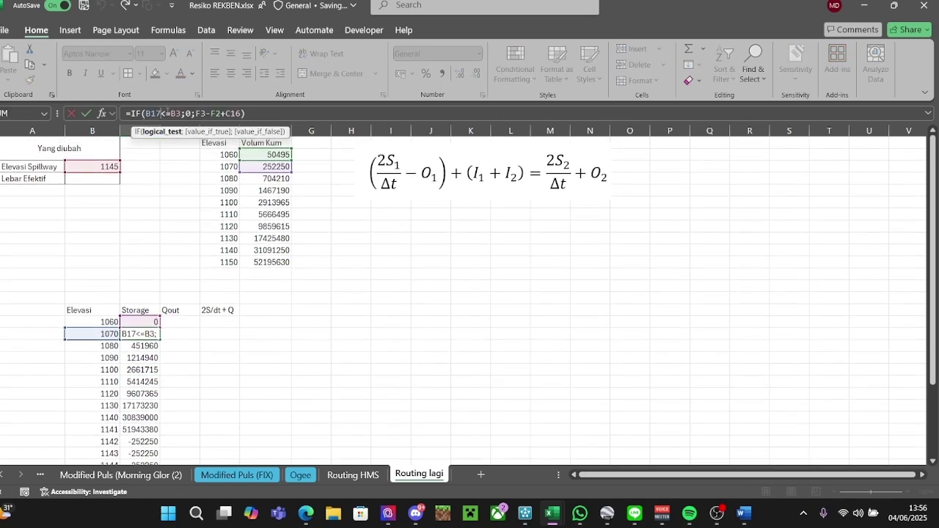
pyautogui.click(175, 113)
pyautogui.press('F4')
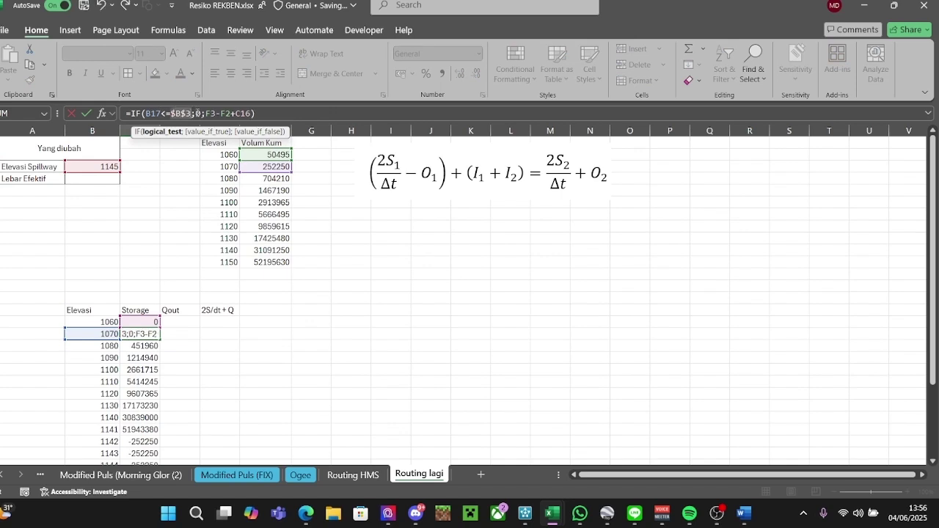
pyautogui.press('Return')
# Fill the corrected Storage formula from C17 down to the row of elevation 1150.
pyautogui.click(152, 333)
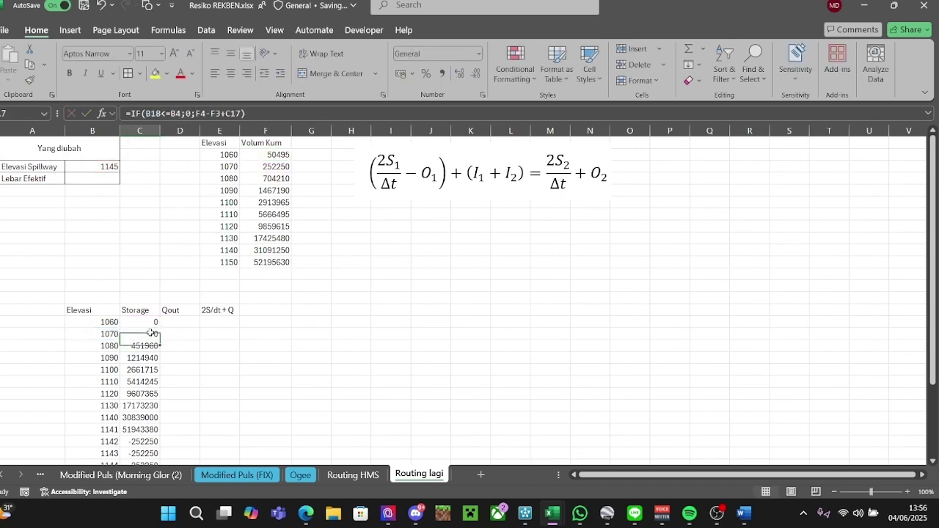
pyautogui.doubleClick(160, 340)
pyautogui.scroll(-2, 280, 365)
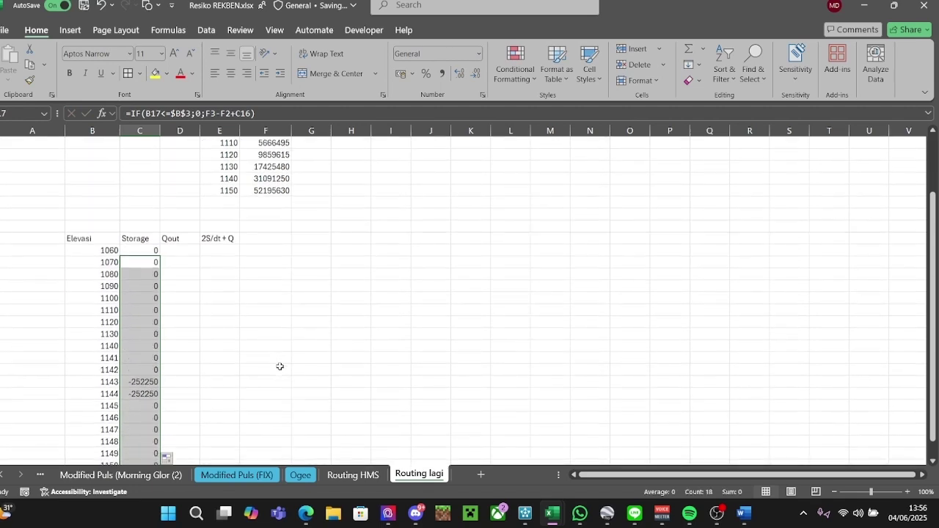
pyautogui.scroll(-1, 250, 371)
# Examine the filled Storage formulas in the rows from elevation 1140 down to 1145 against the Volum Kum table.
pyautogui.click(145, 320)
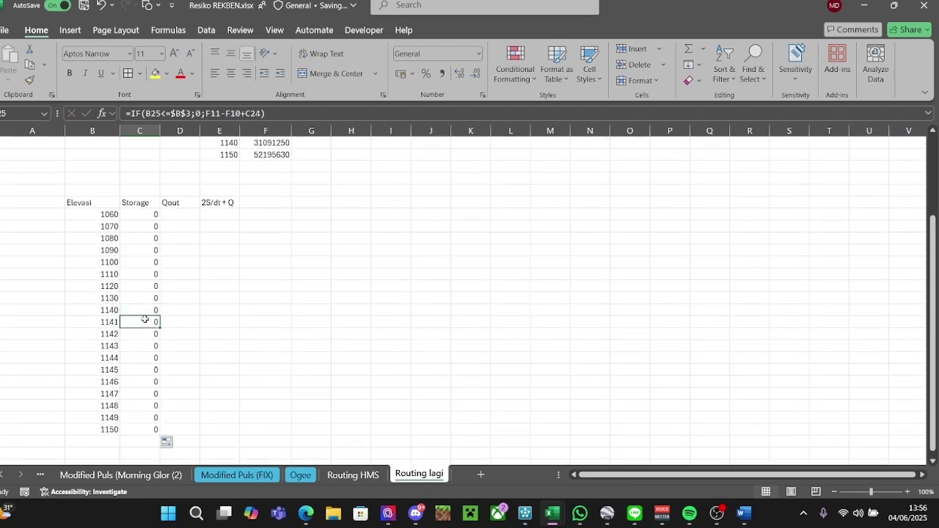
pyautogui.click(145, 312)
pyautogui.scroll(3, 144, 314)
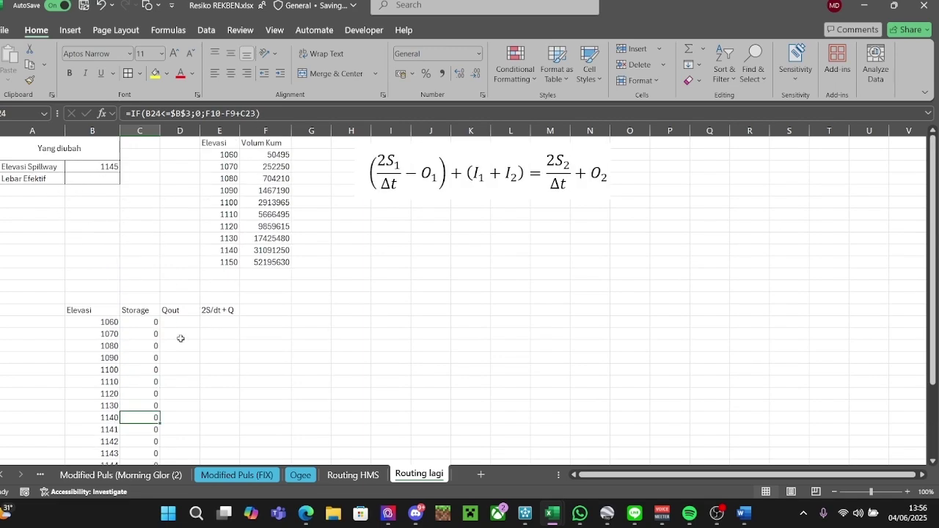
pyautogui.scroll(-3, 181, 339)
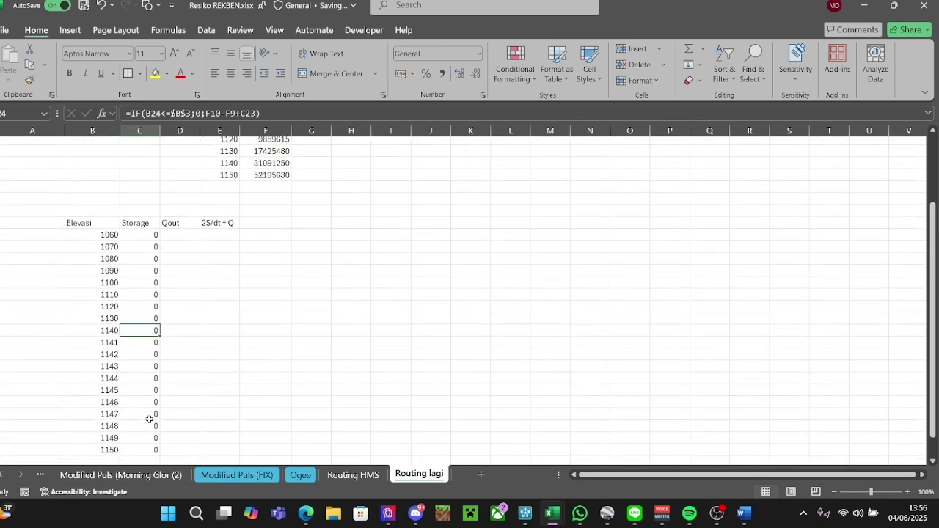
pyautogui.scroll(-1, 149, 410)
pyautogui.click(135, 370)
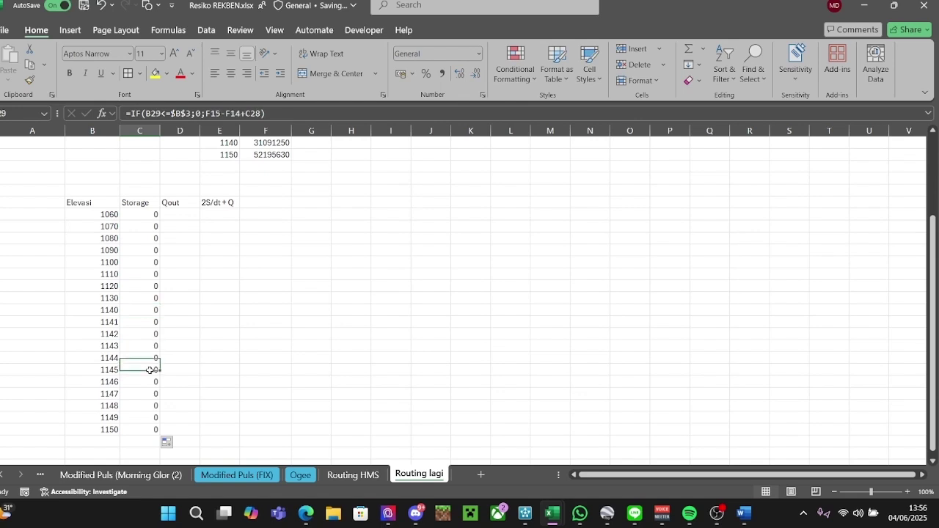
pyautogui.click(147, 309)
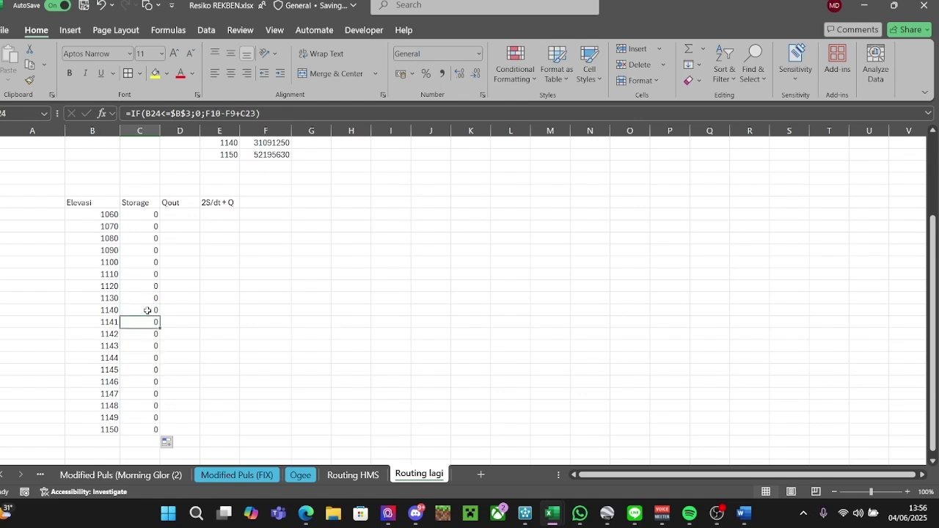
pyautogui.scroll(1, 198, 344)
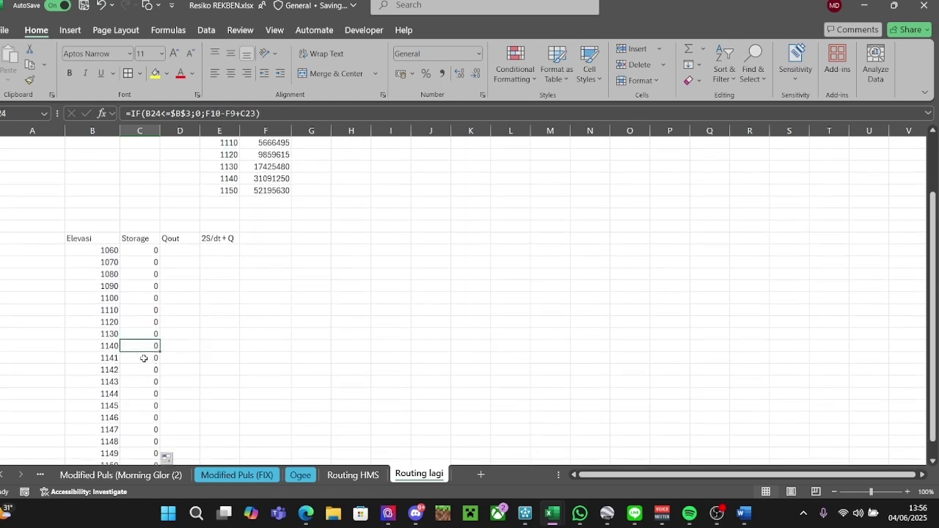
pyautogui.scroll(-1, 149, 358)
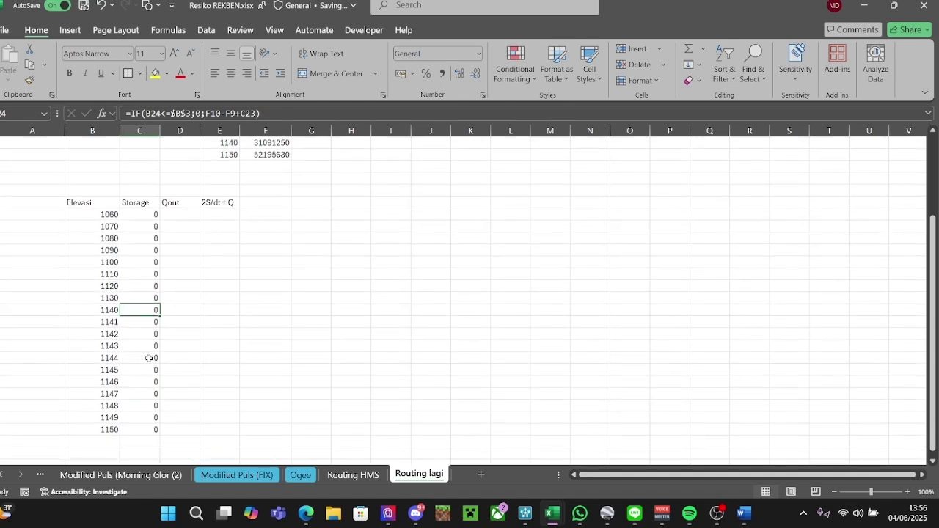
pyautogui.scroll(3, 176, 352)
pyautogui.scroll(-1, 161, 390)
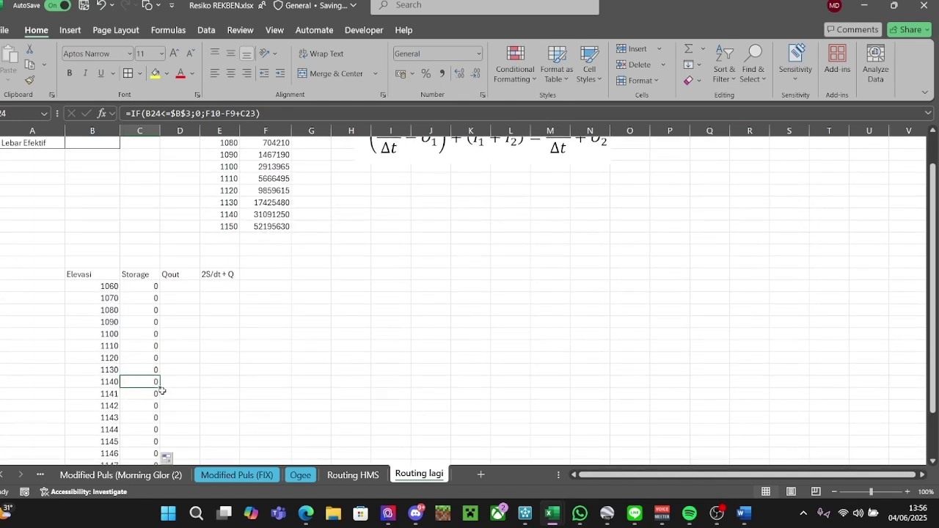
pyautogui.scroll(-1, 160, 391)
pyautogui.click(135, 358)
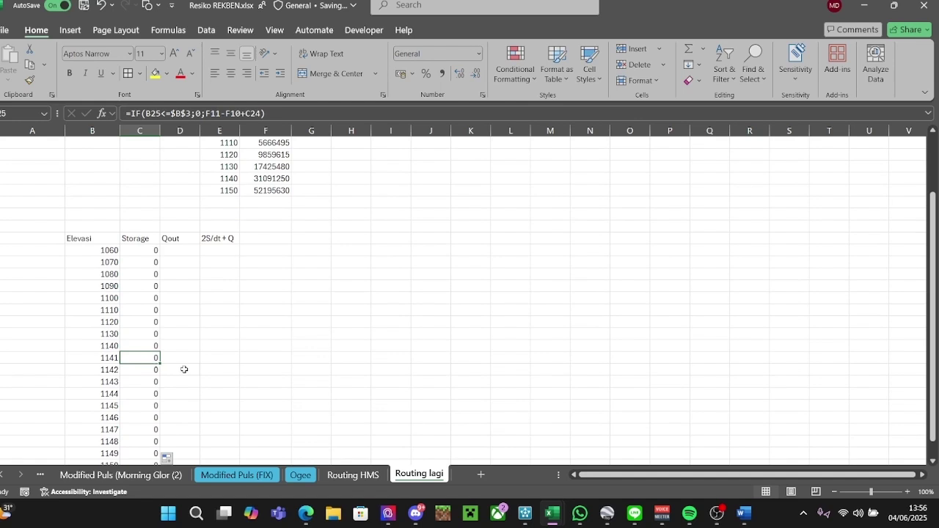
pyautogui.click(149, 348)
pyautogui.click(153, 371)
# Move the routing equation picture sideways to around columns M to S, clearing the space beside the Volum Kum table.
pyautogui.scroll(2, 242, 381)
pyautogui.click(427, 174)
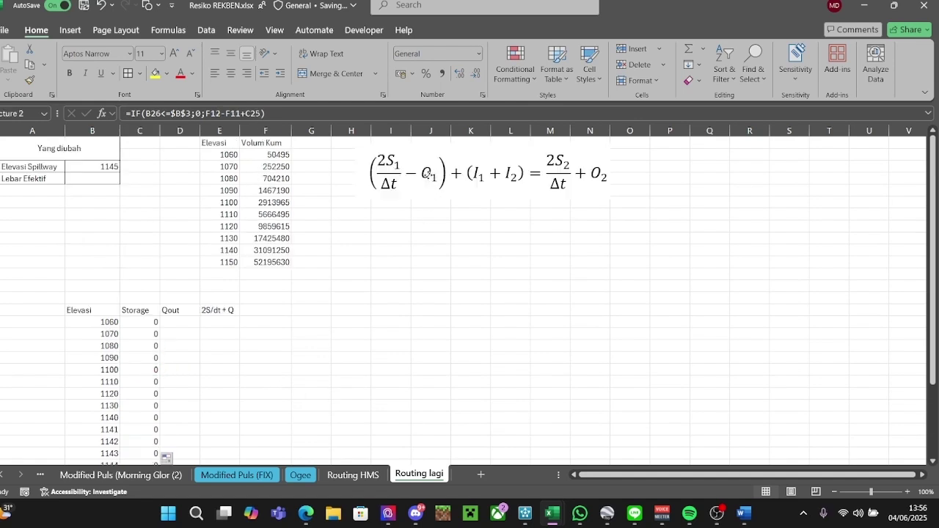
pyautogui.moveTo(428, 174); pyautogui.dragTo(594, 171)
# Copy the elevations 1060 to 1130 from column E and paste them as values starting at H2.
pyautogui.moveTo(220, 155); pyautogui.dragTo(220, 263)
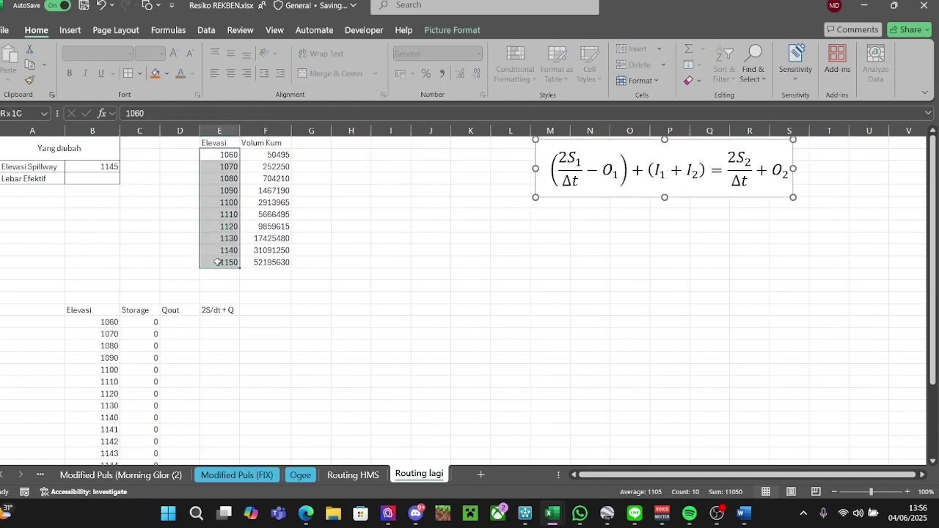
pyautogui.moveTo(227, 157); pyautogui.dragTo(223, 238)
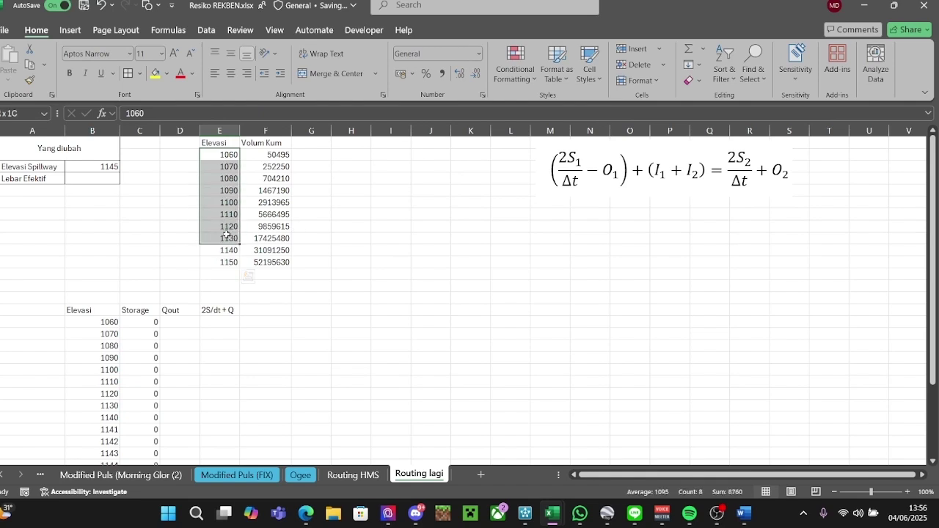
pyautogui.hotkey('ctrl', 'c')
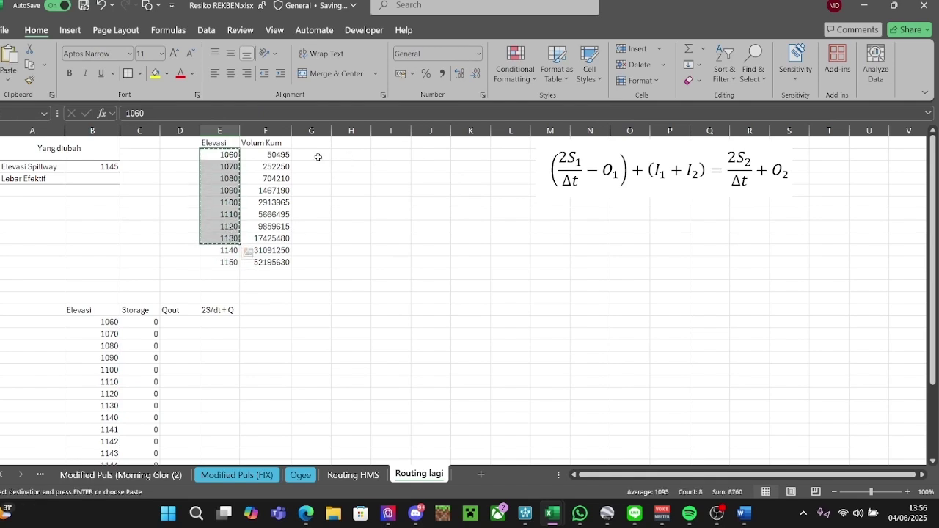
pyautogui.rightClick(316, 155)
pyautogui.rightClick(344, 156)
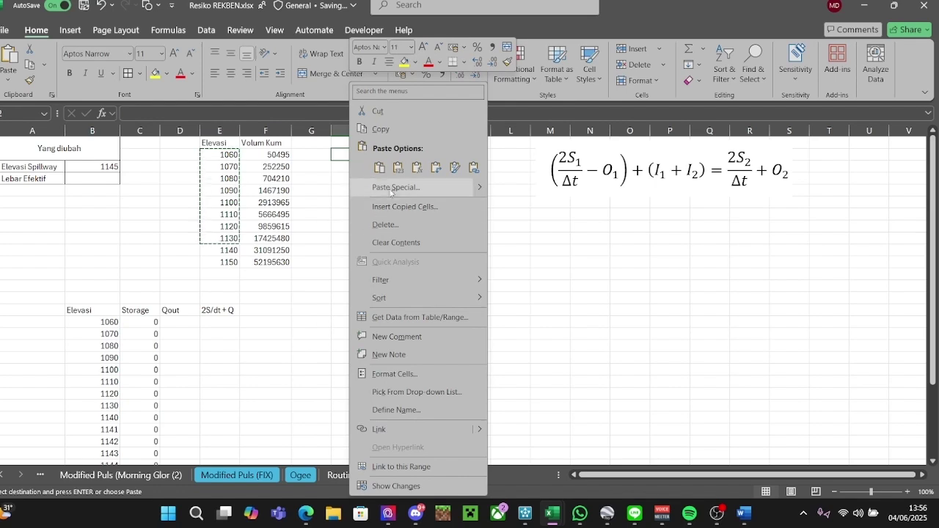
pyautogui.click(398, 167)
pyautogui.click(360, 250)
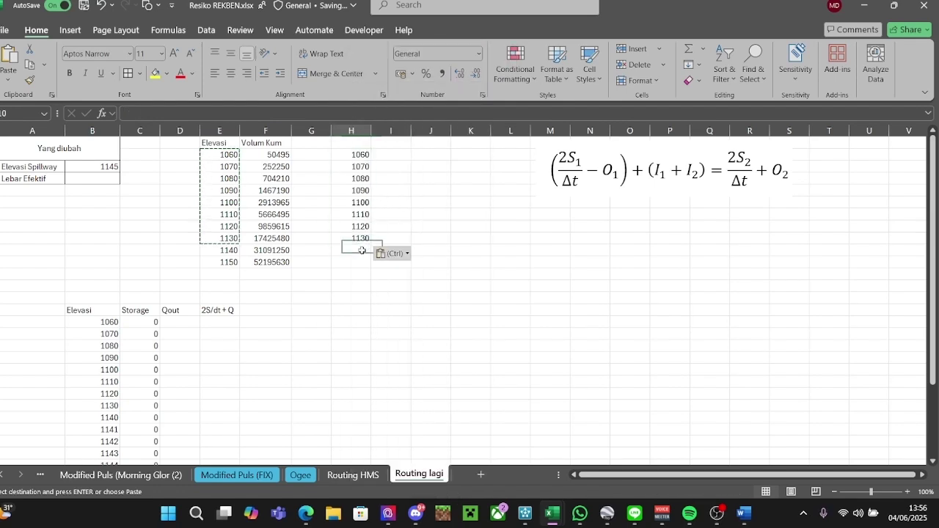
# Clear the pasted elevations from H2:H9.
pyautogui.scroll(-5, 350, 342)
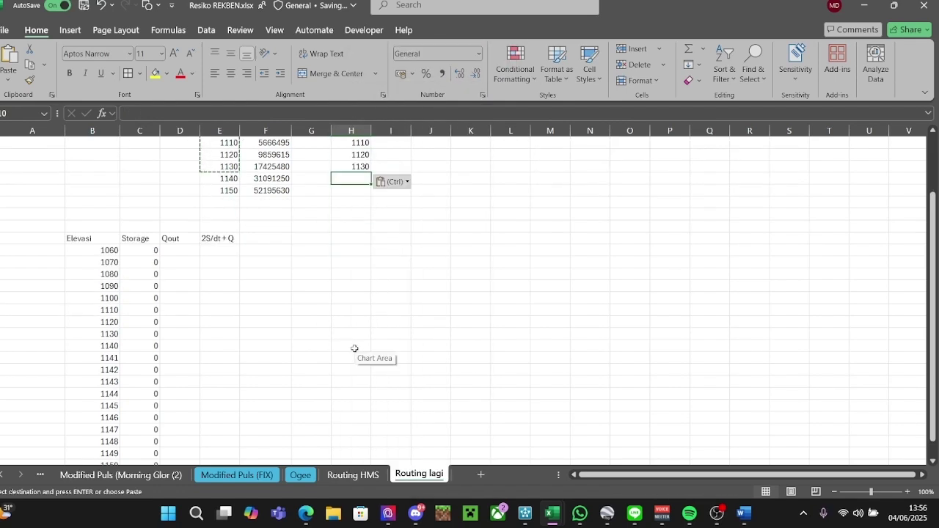
pyautogui.scroll(5, 349, 346)
pyautogui.moveTo(352, 155); pyautogui.dragTo(359, 239)
pyautogui.press('Delete')
# Insert an empty column D between the Storage and Qout columns.
pyautogui.scroll(-4, 396, 241)
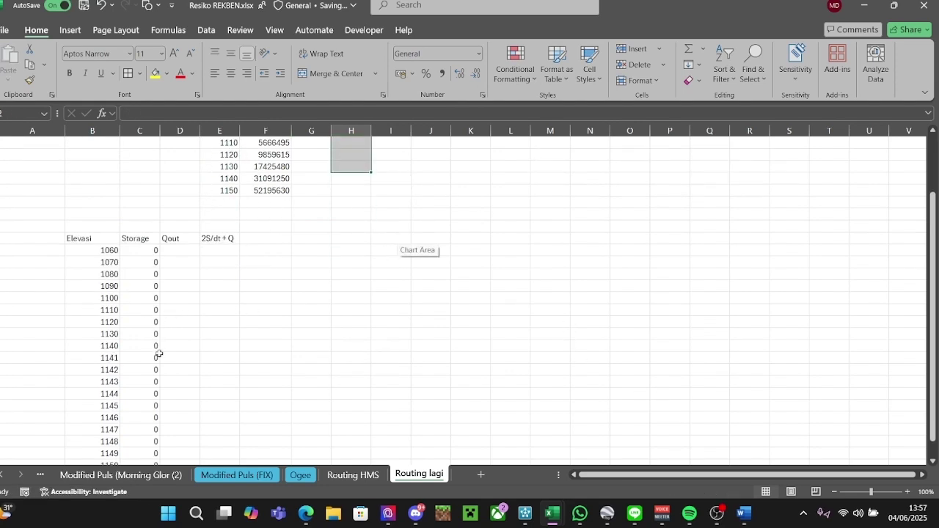
pyautogui.click(150, 322)
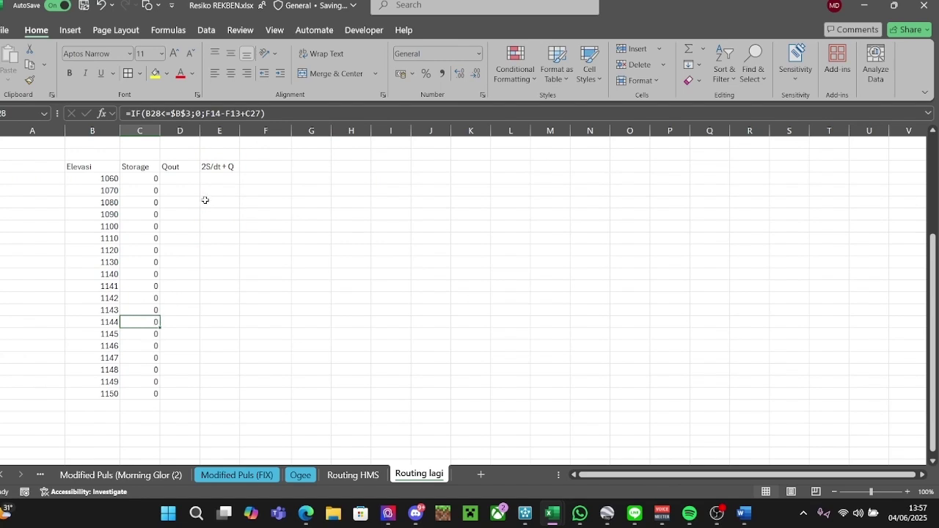
pyautogui.click(139, 298)
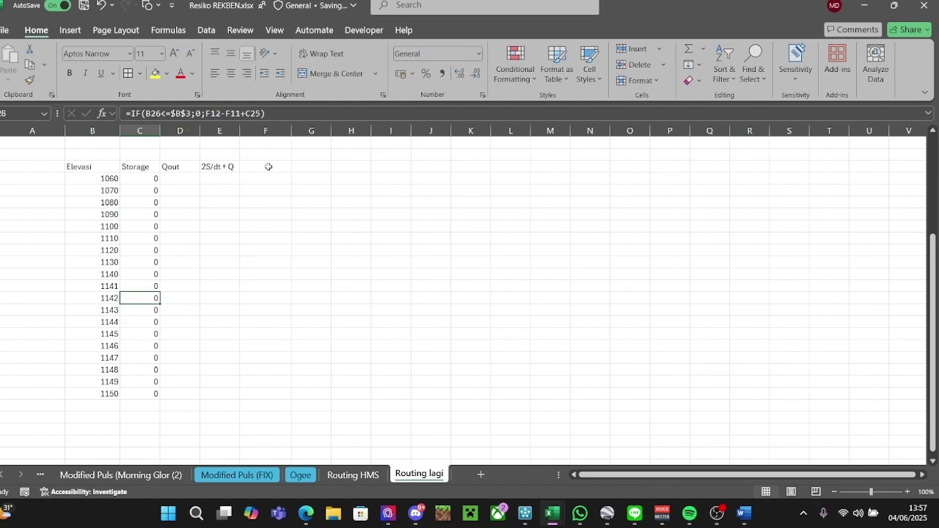
pyautogui.rightClick(185, 128)
pyautogui.click(249, 254)
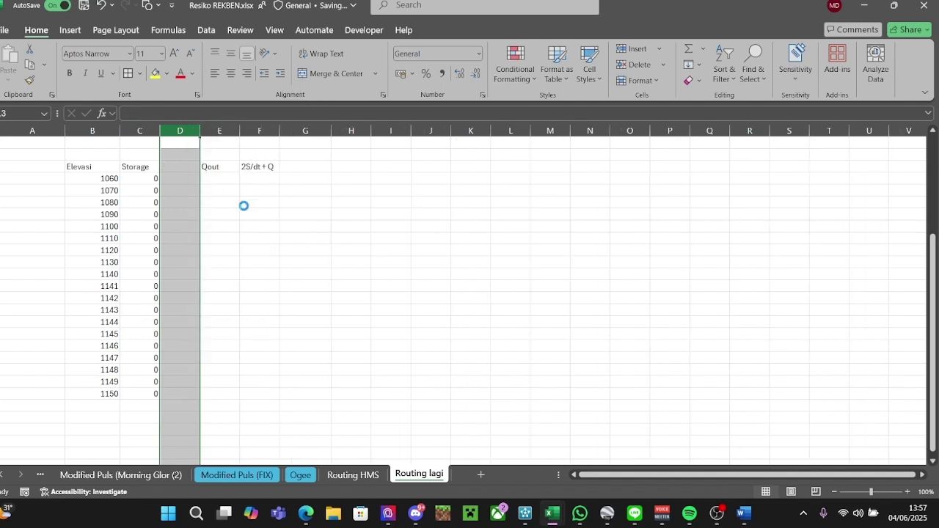
pyautogui.click(304, 238)
# Enter the heading Kumulatif Storage Asli in D15 and wrap its text.
pyautogui.click(180, 165)
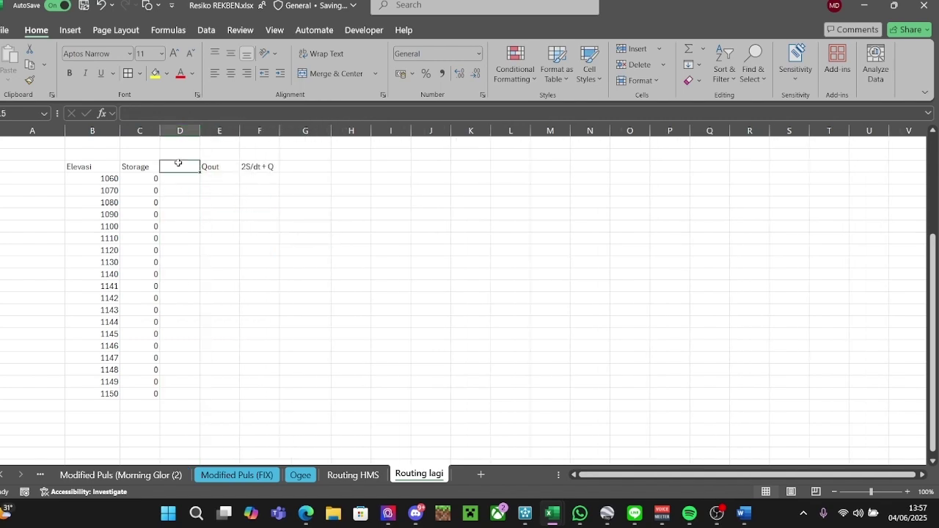
pyautogui.write('k')
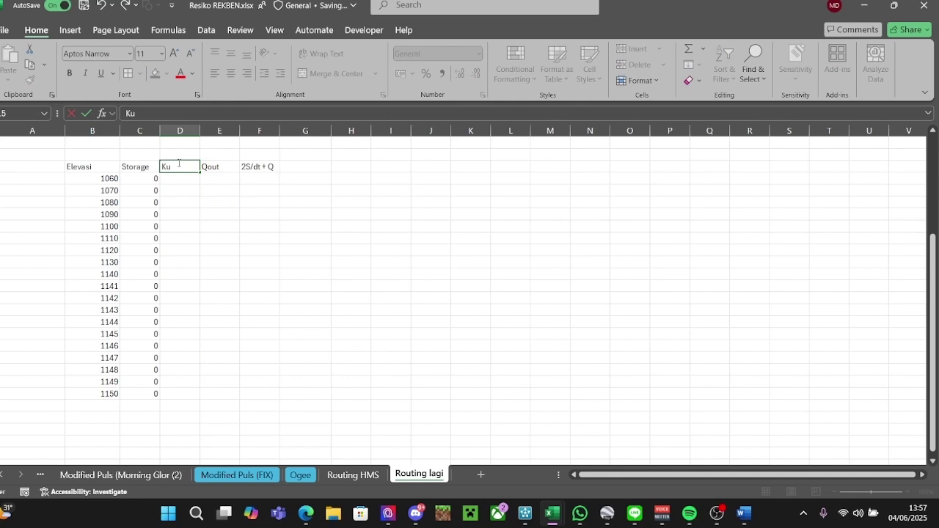
pyautogui.write('umulatif S')
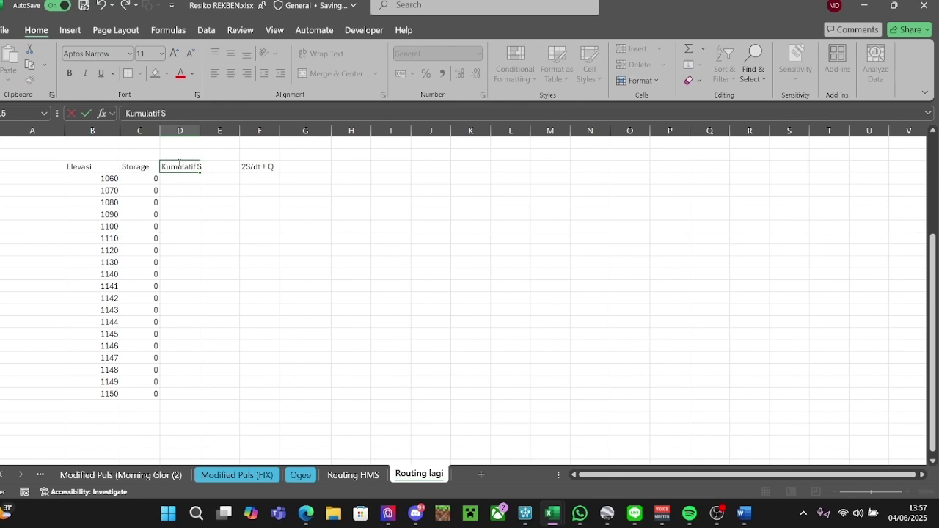
pyautogui.write('torage Asli')
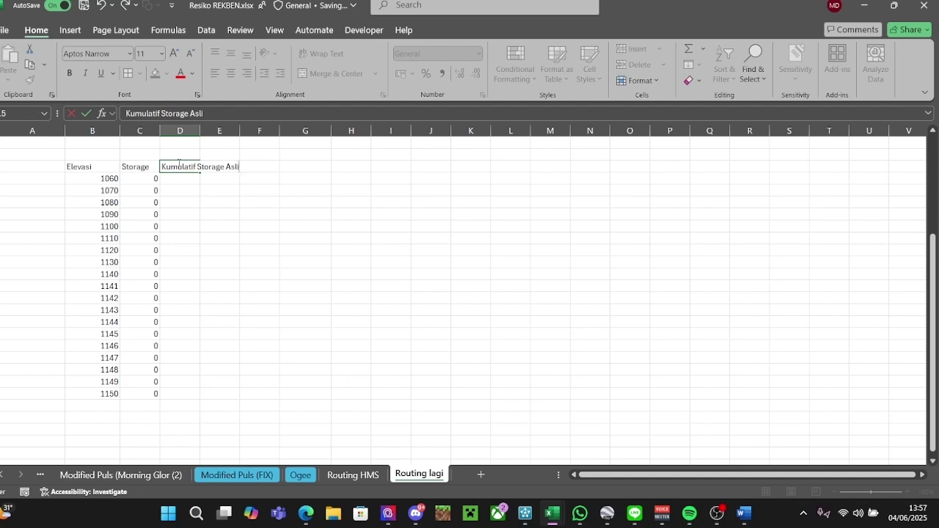
pyautogui.press('Return')
pyautogui.click(310, 63)
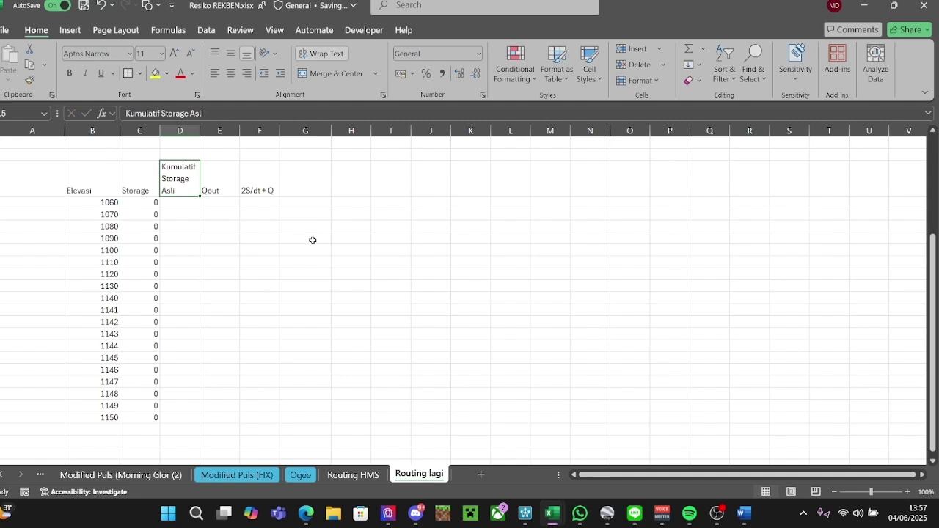
# Copy the Volum Kum values for elevations 1060 to 1130 into the Kumulatif Storage Asli column starting at D16.
pyautogui.scroll(3, 243, 275)
pyautogui.scroll(2, 328, 213)
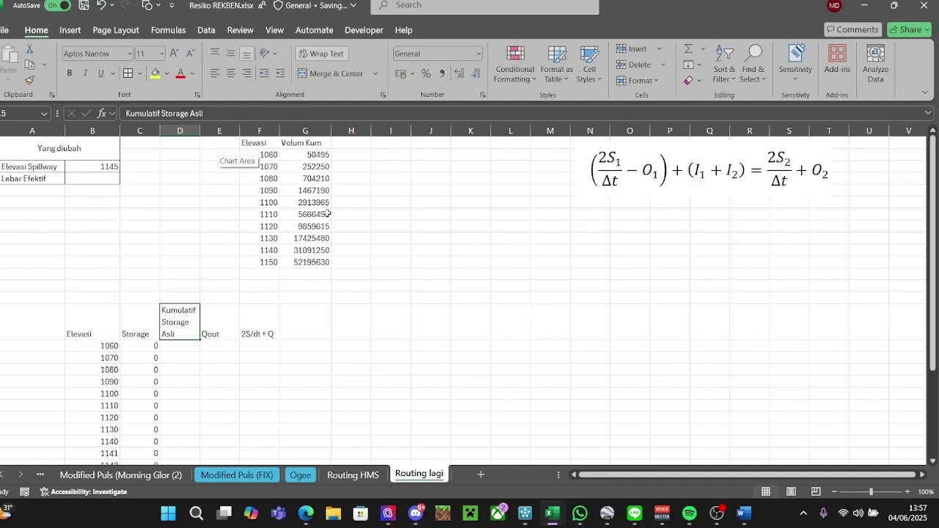
pyautogui.moveTo(326, 156); pyautogui.dragTo(323, 248)
pyautogui.hotkey('ctrl', 'c')
pyautogui.rightClick(183, 345)
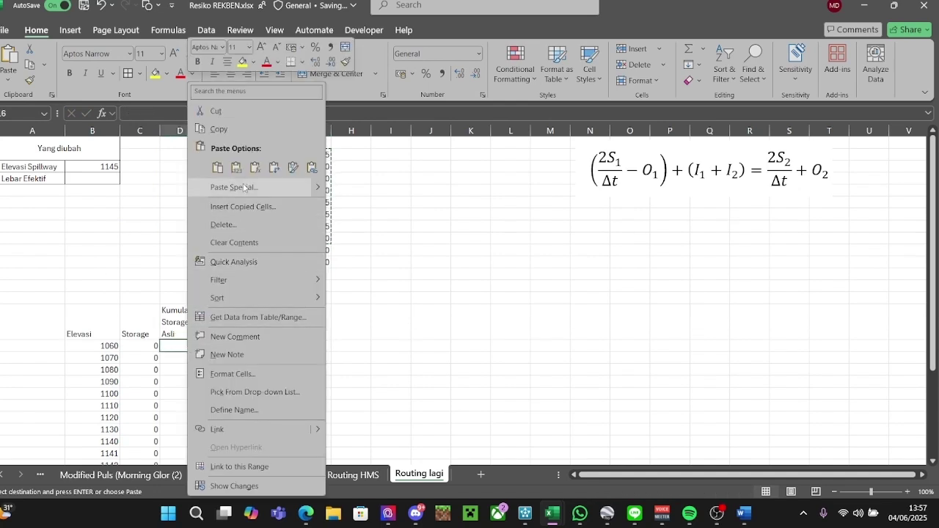
pyautogui.click(204, 166)
# Enter =FORECAST(B24;$G$10:$G$11;$F$10:$F$11) in D24 to interpolate the Kumulatif Storage Asli value for elevation 1140.
pyautogui.scroll(-2, 250, 345)
pyautogui.click(187, 371)
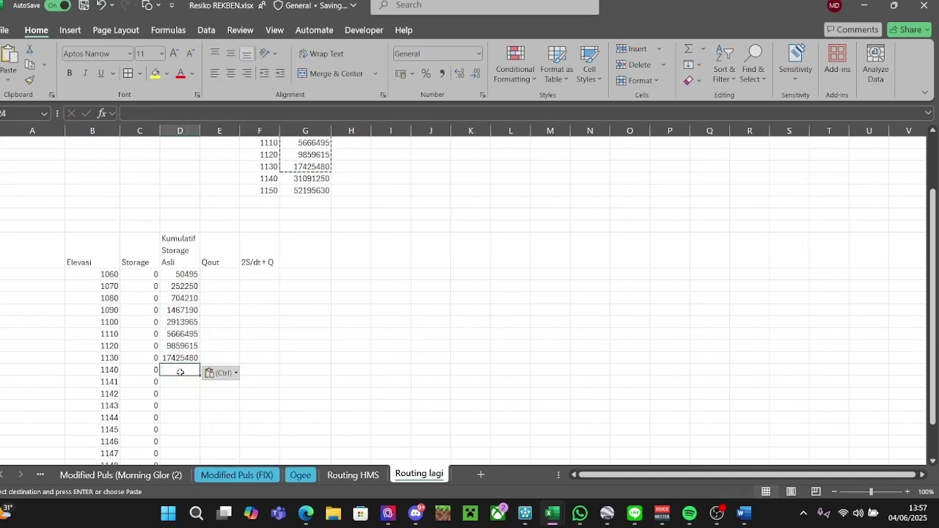
pyautogui.scroll(-1, 194, 370)
pyautogui.hotkey('ctrl', 'v')
pyautogui.write('=')
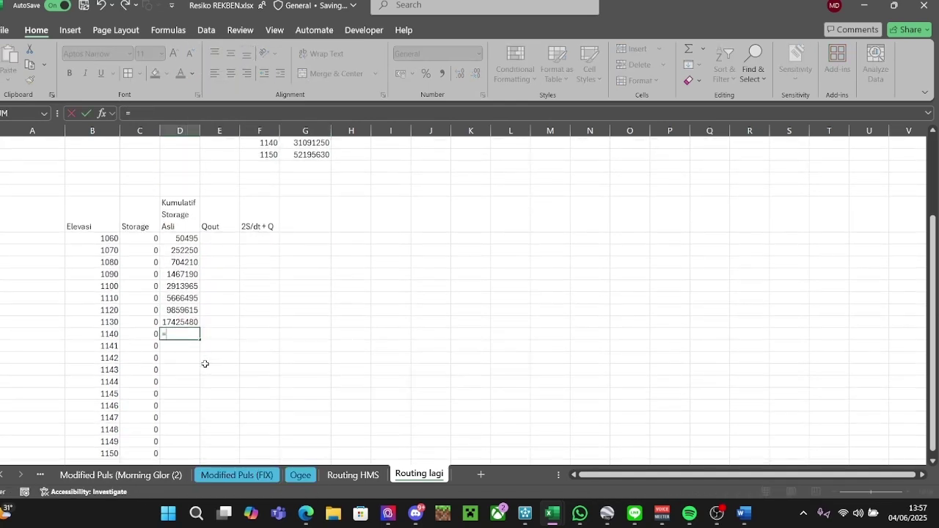
pyautogui.write('FORECAST(')
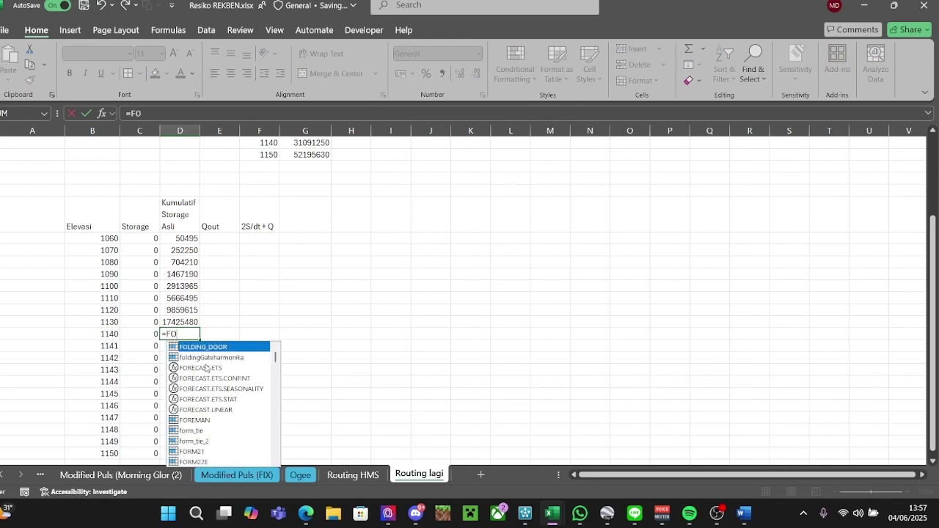
pyautogui.press('Left')
pyautogui.press('Left')
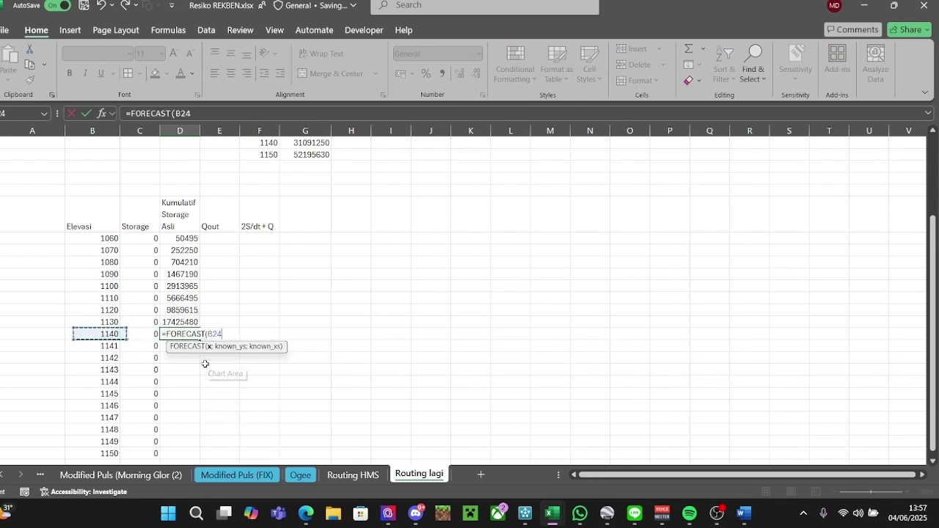
pyautogui.write(';')
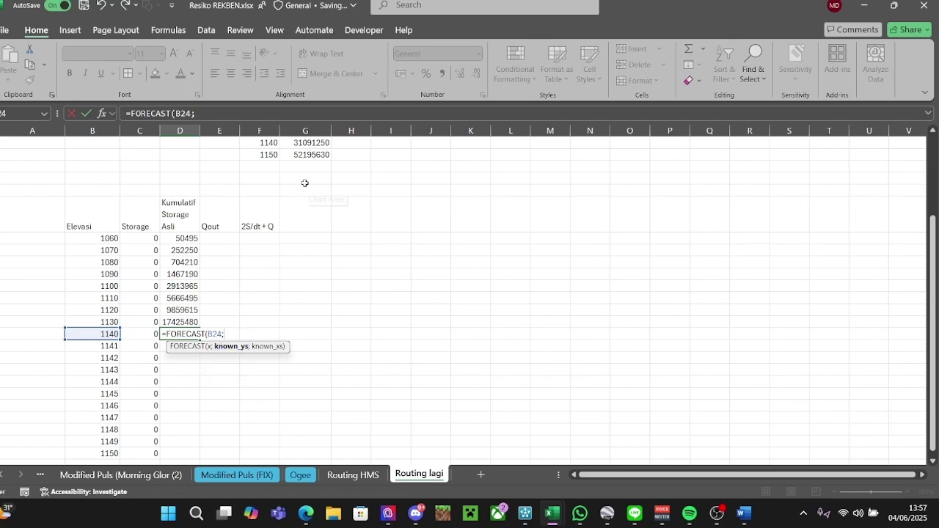
pyautogui.moveTo(312, 145); pyautogui.dragTo(312, 155)
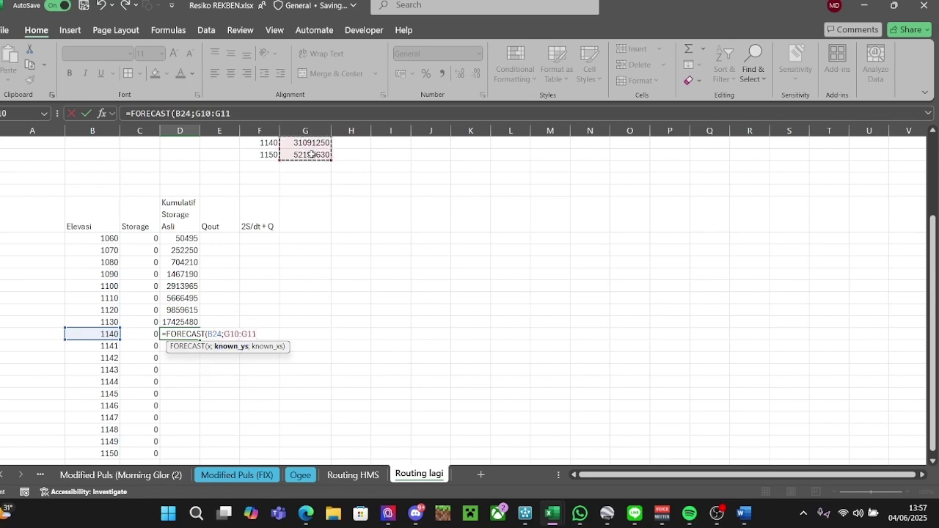
pyautogui.press('F4')
pyautogui.write(';')
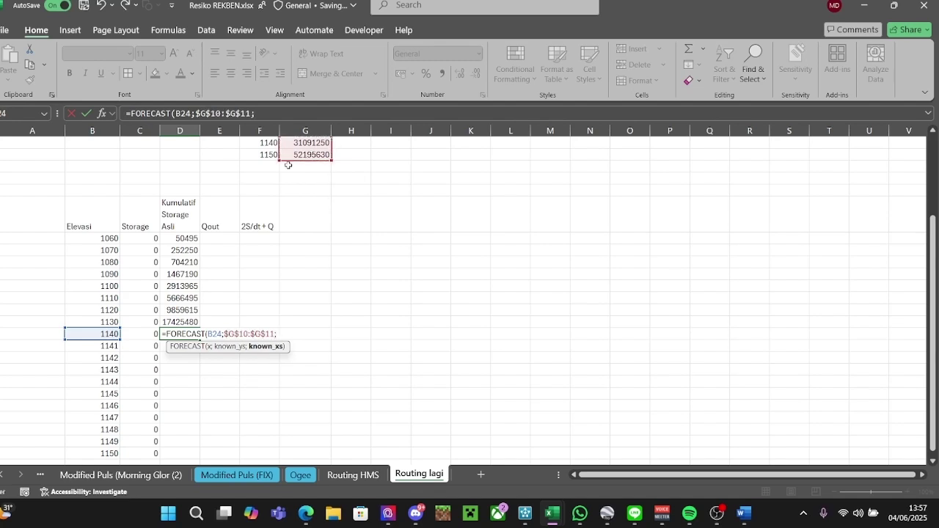
pyautogui.click(268, 143)
pyautogui.moveTo(267, 144); pyautogui.dragTo(268, 155)
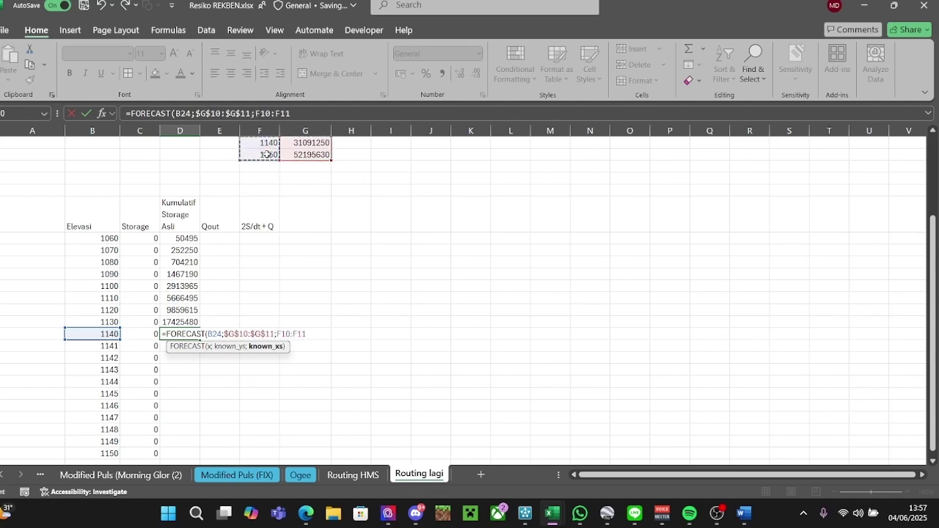
pyautogui.press('F4')
pyautogui.write(')')
pyautogui.press('Return')
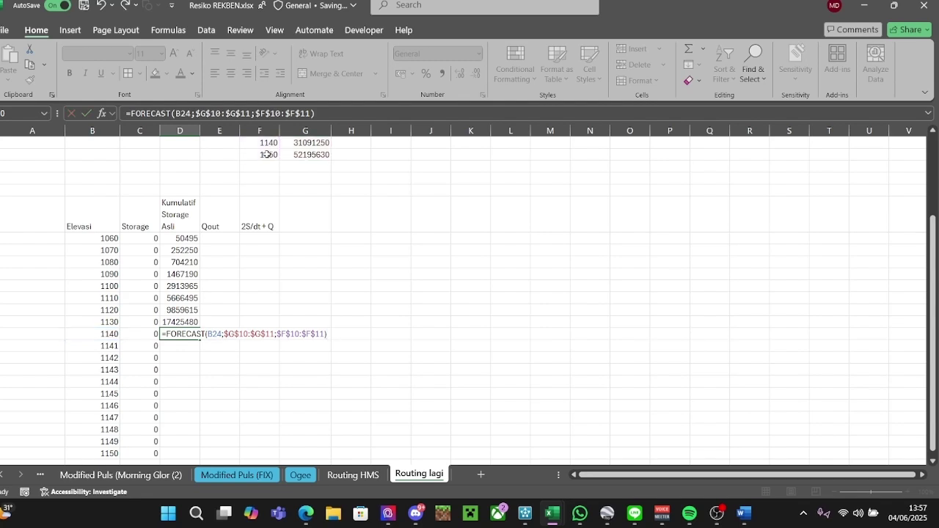
# Fill the FORECAST formula from D24 down the Kumulatif Storage Asli column to elevation 1150.
pyautogui.click(195, 334)
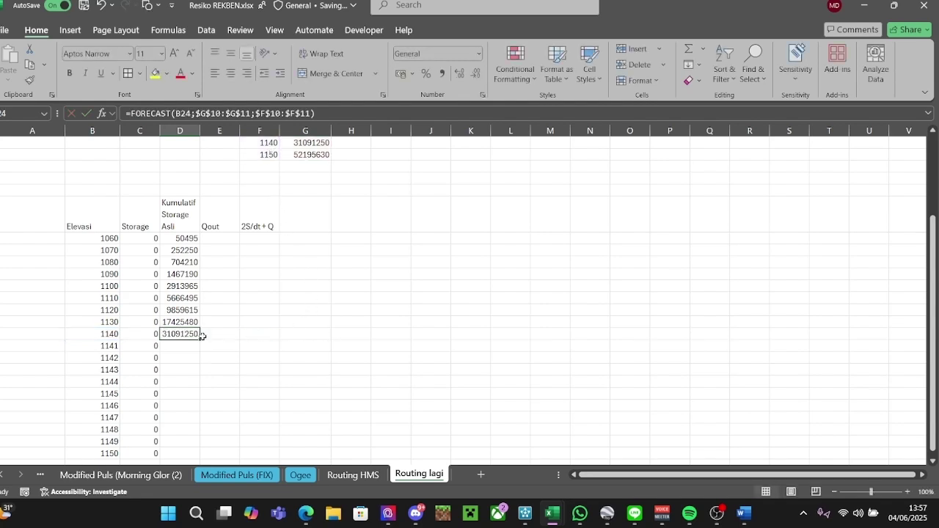
pyautogui.doubleClick(198, 336)
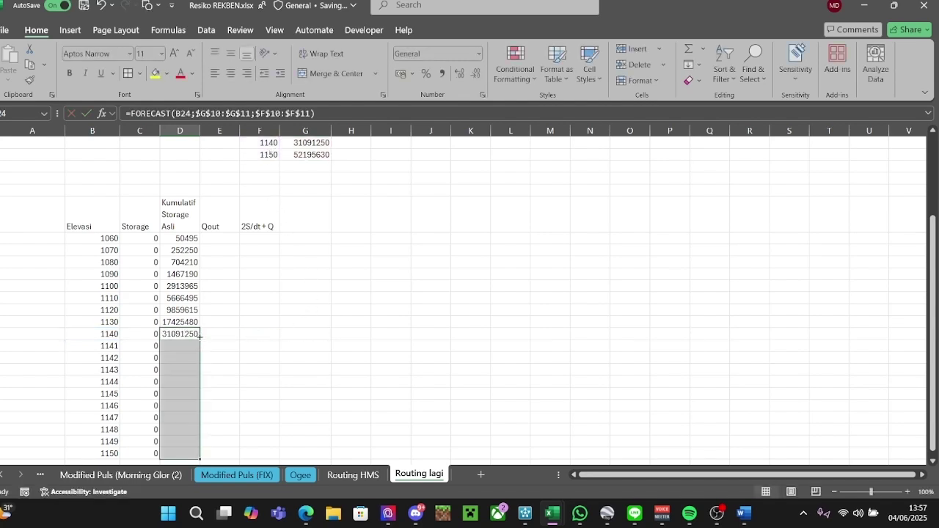
pyautogui.scroll(-1, 295, 334)
pyautogui.click(296, 334)
pyautogui.click(179, 307)
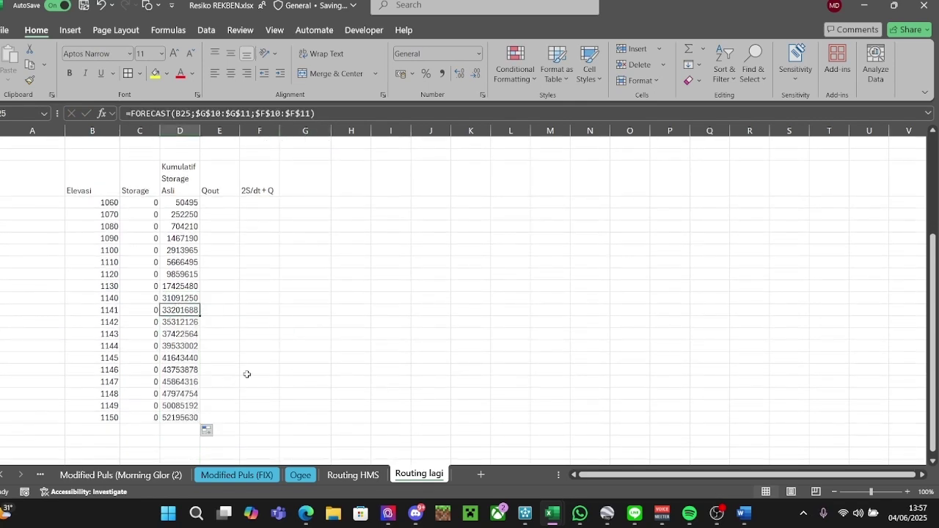
# Change the Storage formula for elevation 1080 in C18 to =IF(B18<=$B$3;0;D18-D17+C17).
pyautogui.scroll(2, 271, 328)
pyautogui.click(143, 275)
pyautogui.click(148, 289)
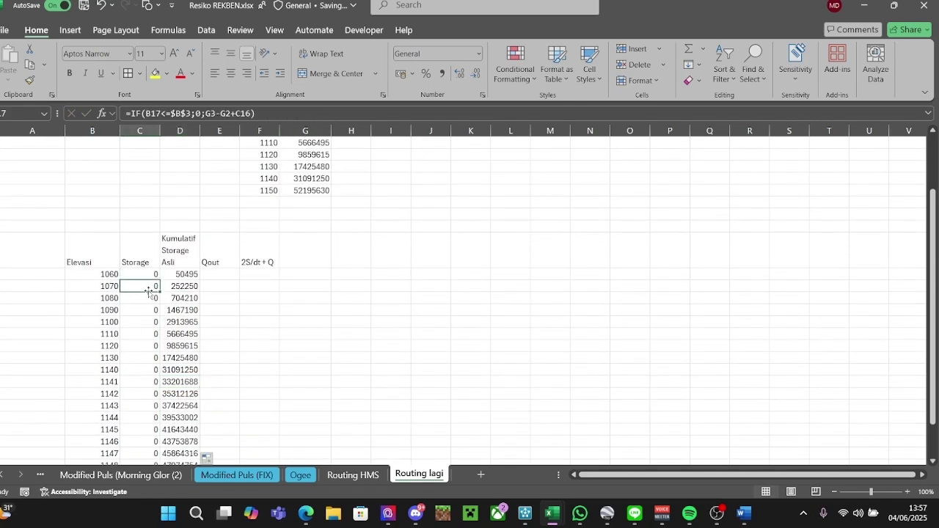
pyautogui.click(305, 322)
pyautogui.click(149, 301)
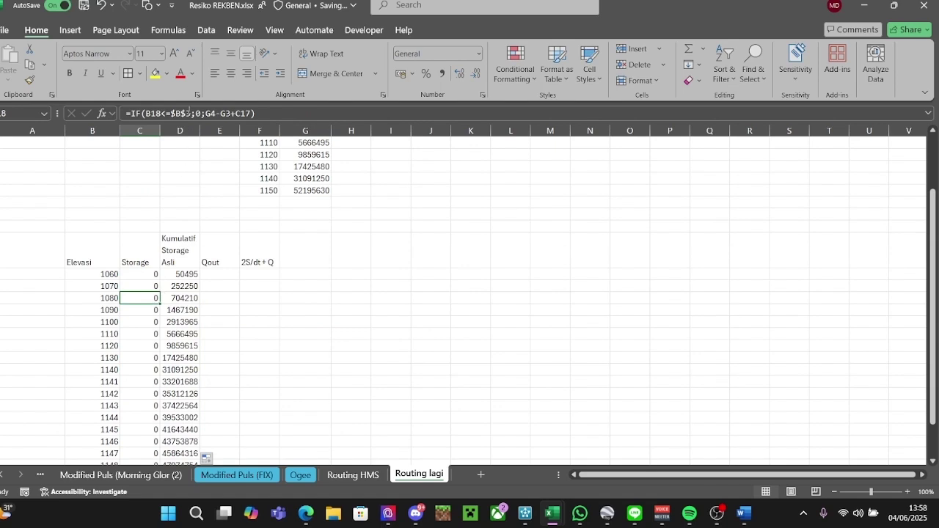
pyautogui.click(189, 113)
pyautogui.scroll(2, 305, 271)
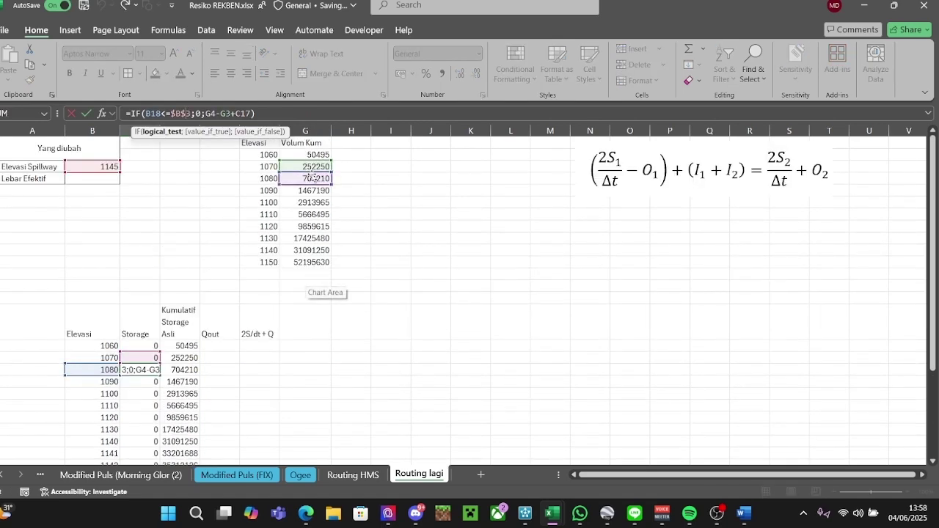
pyautogui.click(220, 292)
pyautogui.click(180, 358)
pyautogui.click(179, 369)
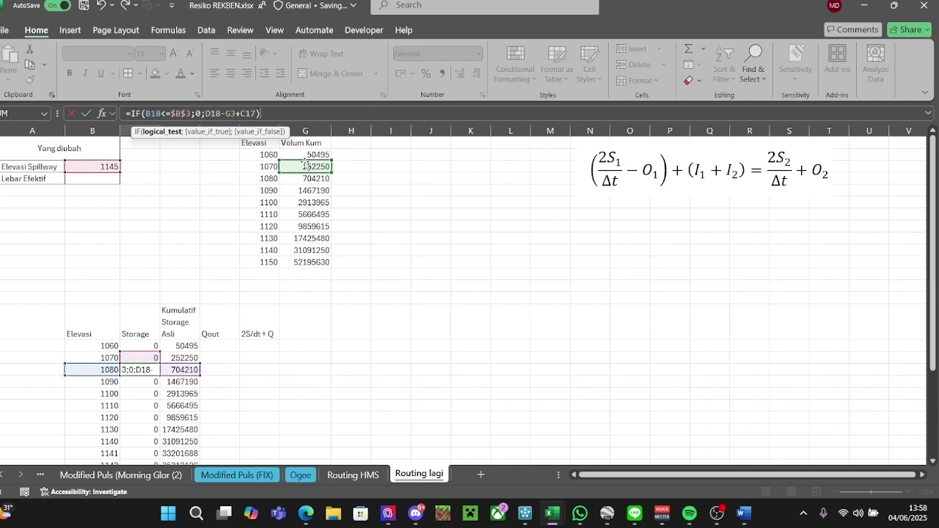
pyautogui.click(247, 215)
pyautogui.click(192, 357)
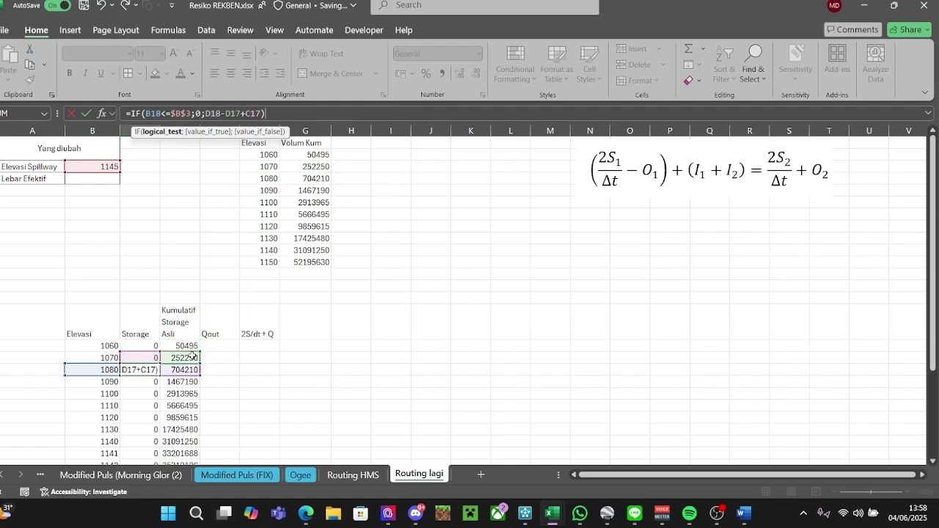
pyautogui.press('Return')
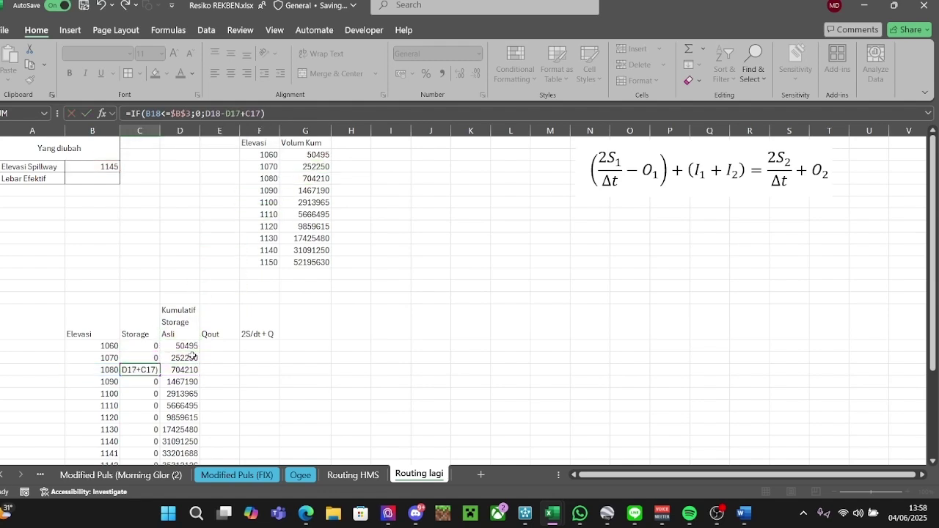
# Change the Storage formula for elevation 1070 in C17 to =IF(B17<=$B$3;0;D17-D16+C16).
pyautogui.click(134, 358)
pyautogui.click(237, 115)
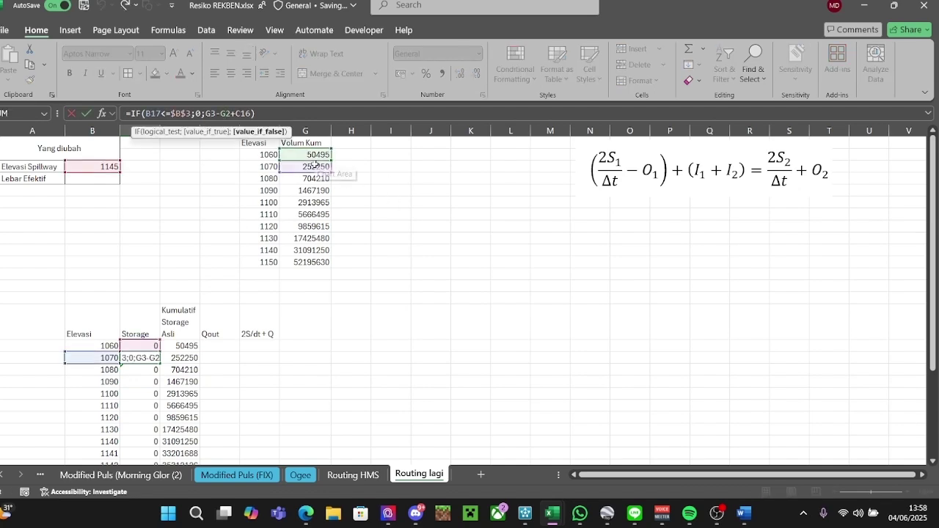
pyautogui.click(179, 346)
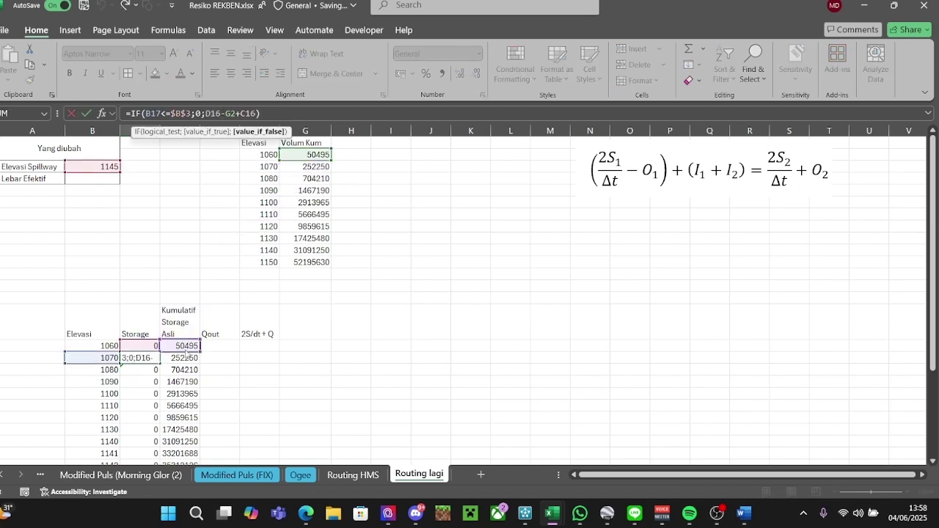
pyautogui.click(179, 358)
pyautogui.click(260, 239)
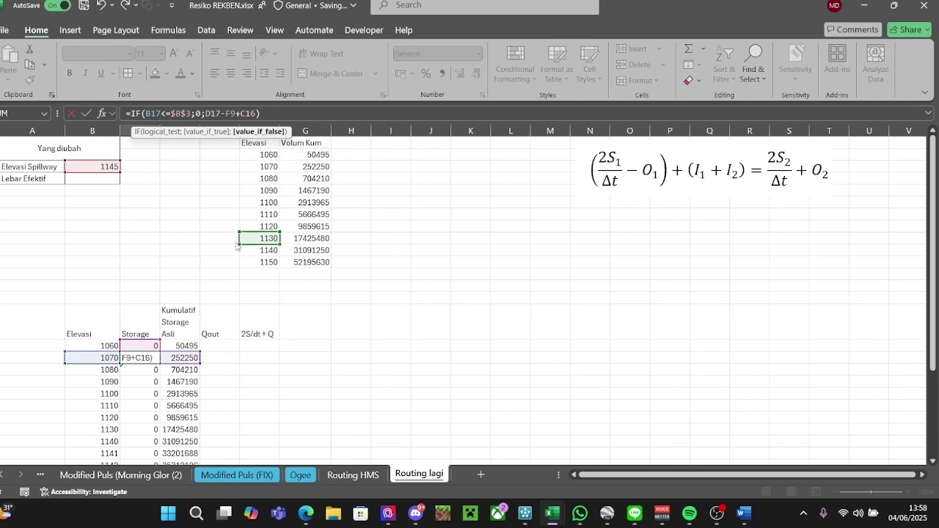
pyautogui.click(180, 346)
pyautogui.press('Return')
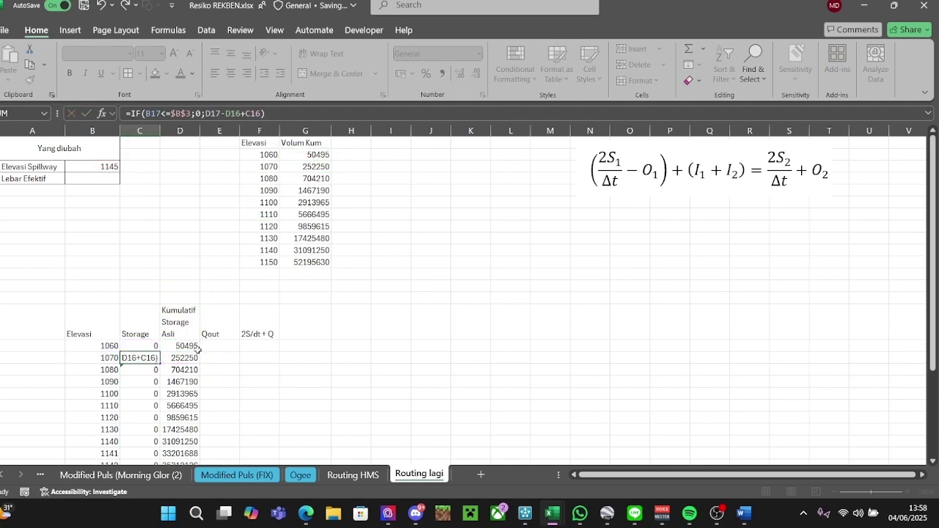
# Fill the revised Storage formula from C17 down the column to elevation 1150.
pyautogui.click(148, 359)
pyautogui.click(163, 366)
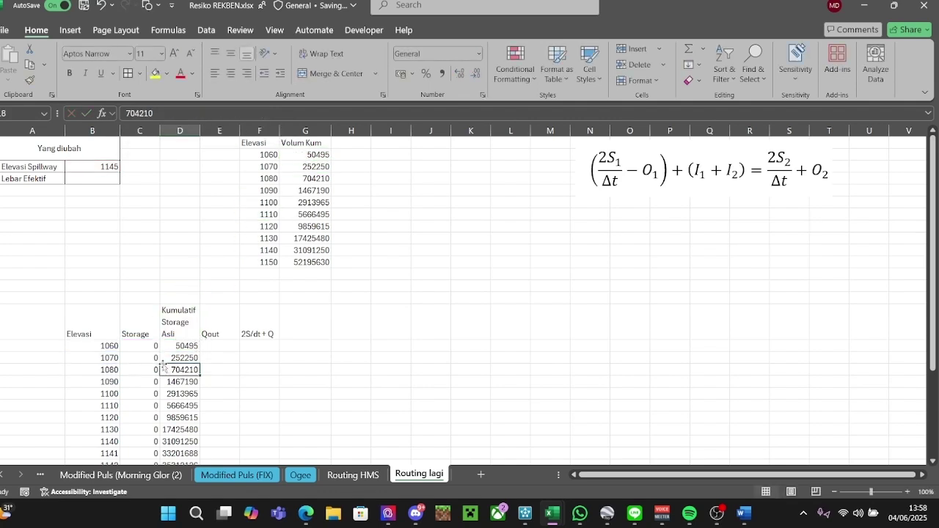
pyautogui.click(150, 359)
pyautogui.doubleClick(158, 361)
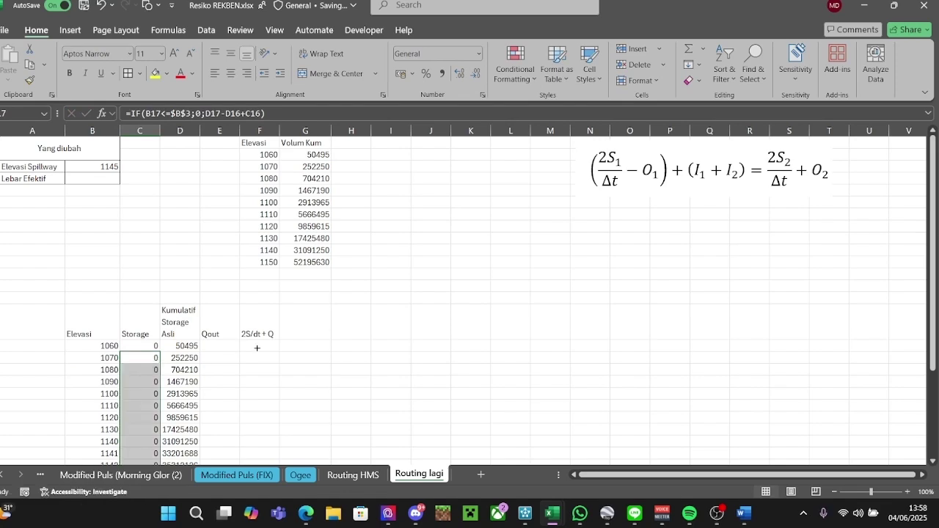
pyautogui.scroll(-5, 257, 348)
pyautogui.click(281, 321)
pyautogui.scroll(1, 281, 320)
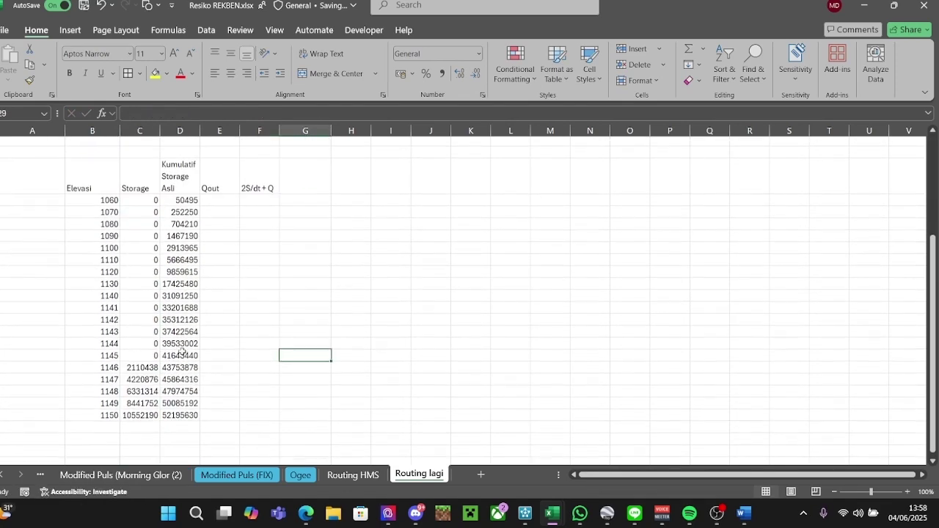
# Examine the Storage formula at elevation 1146 and the Storage values around the spillway elevation 1145.
pyautogui.click(146, 371)
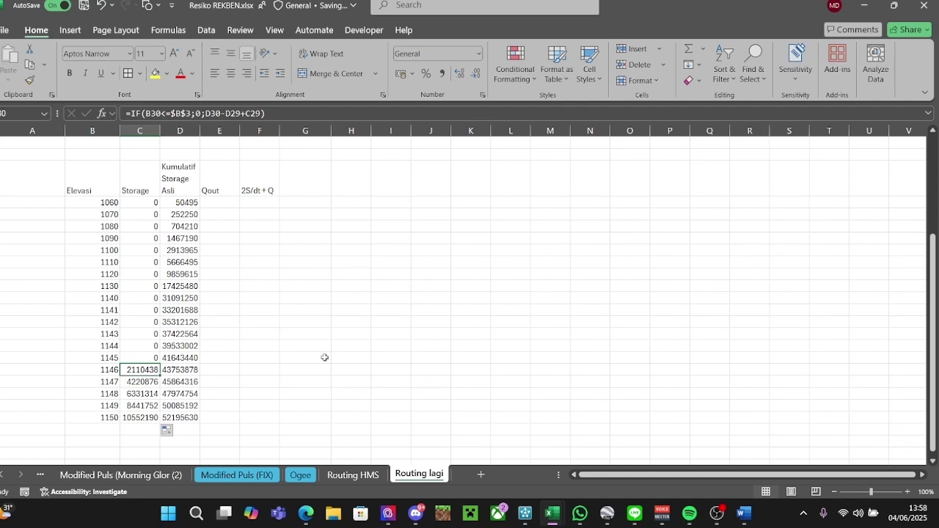
pyautogui.scroll(2, 325, 357)
pyautogui.scroll(-1, 324, 358)
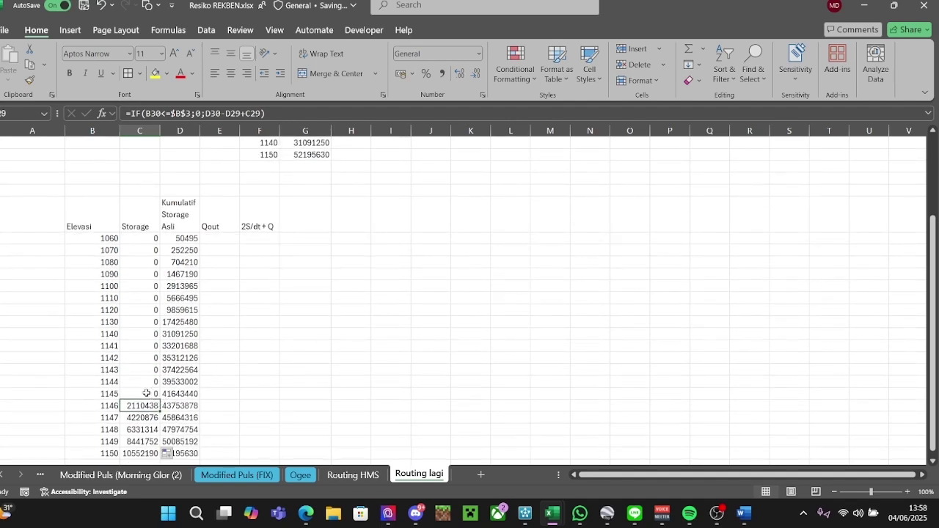
pyautogui.click(146, 393)
pyautogui.click(114, 394)
pyautogui.click(264, 393)
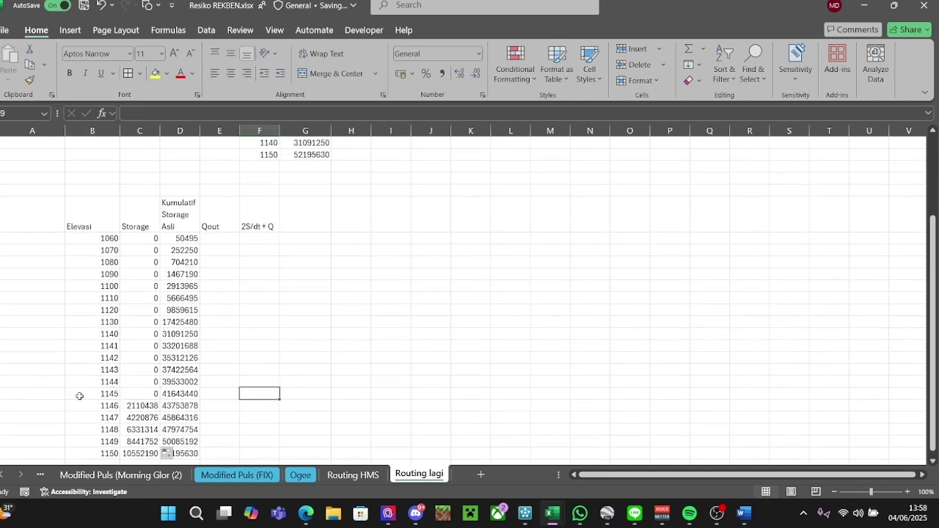
pyautogui.click(109, 381)
pyautogui.click(295, 379)
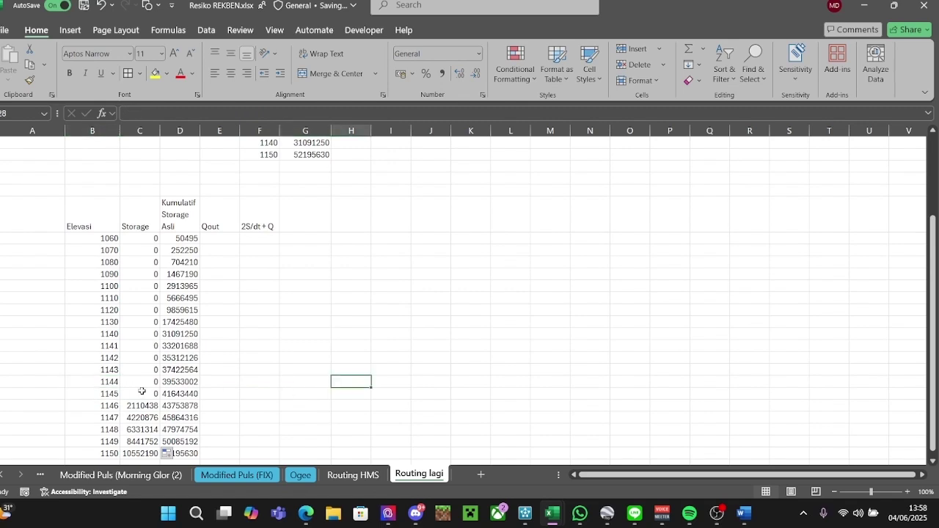
pyautogui.click(108, 392)
pyautogui.click(252, 369)
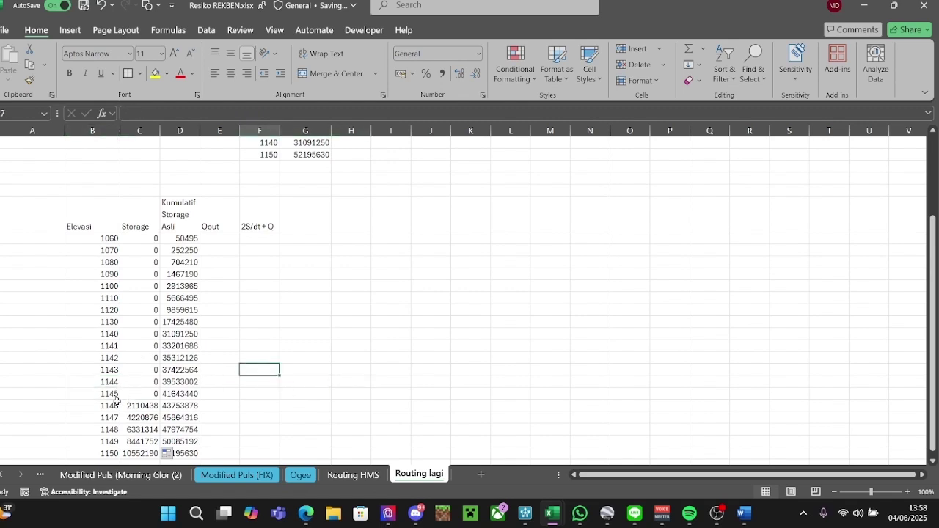
# Highlight the spillway elevation row 1145 in yellow across A29:F29.
pyautogui.click(57, 394)
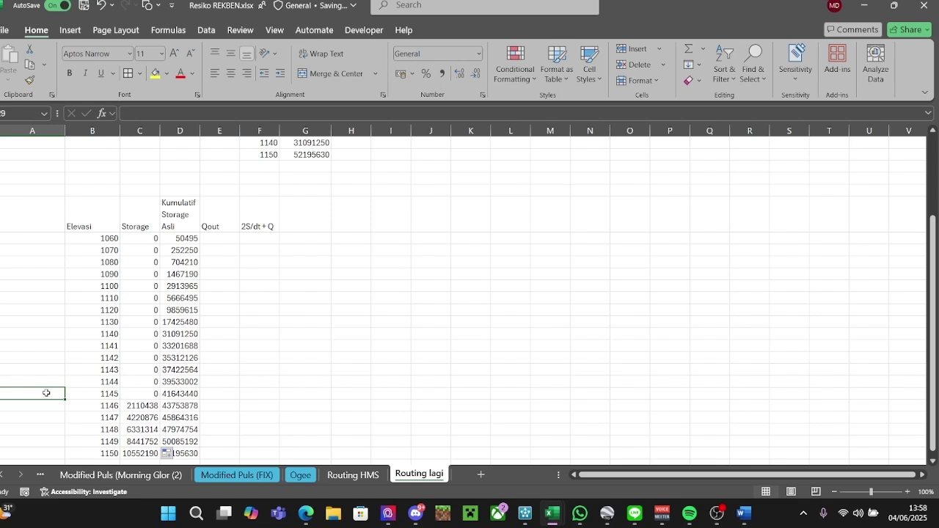
pyautogui.moveTo(47, 393); pyautogui.dragTo(257, 393)
pyautogui.click(154, 75)
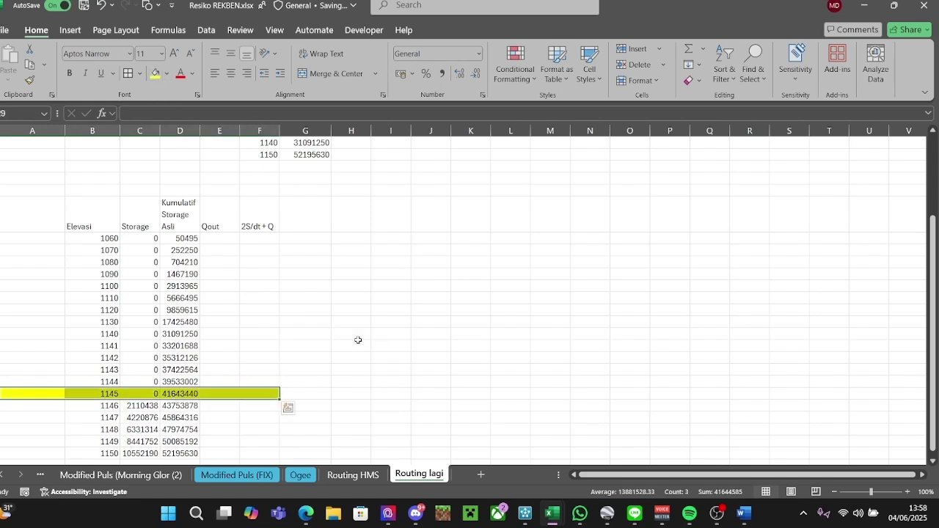
pyautogui.click(307, 357)
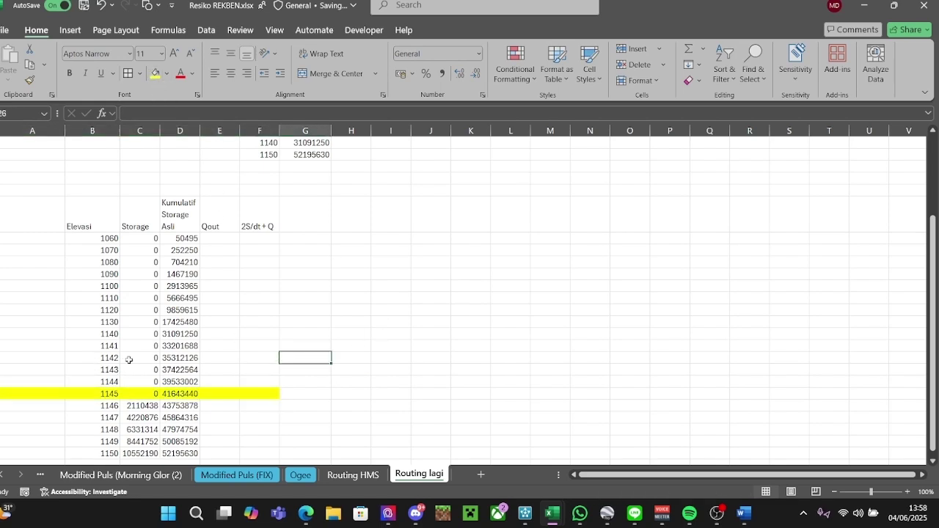
pyautogui.click(103, 357)
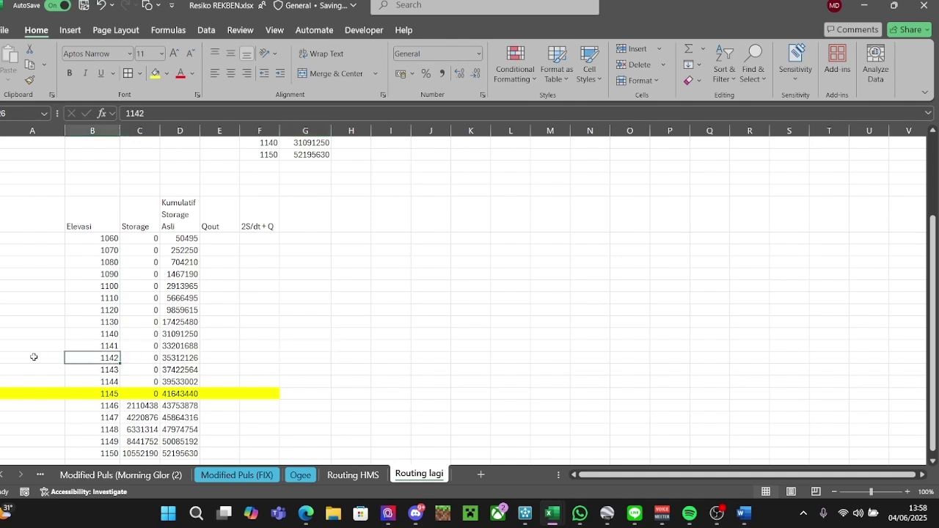
pyautogui.click(34, 357)
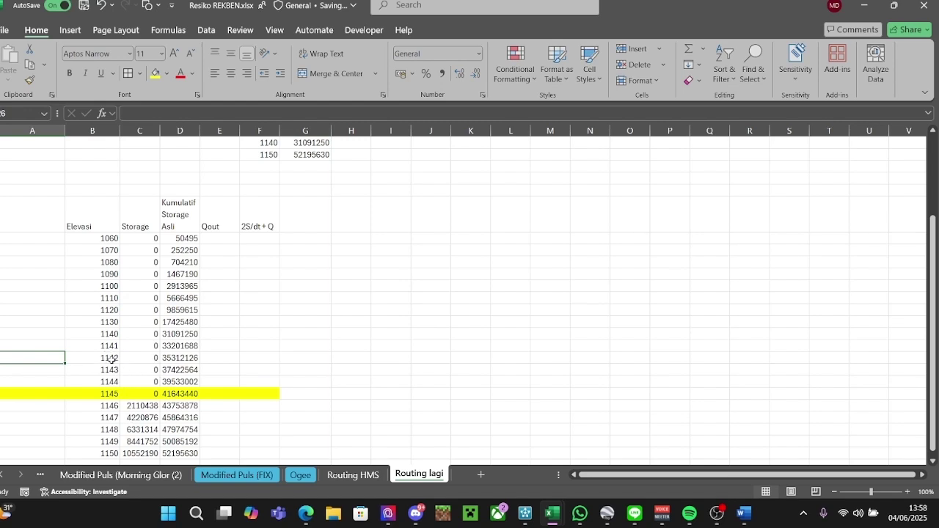
# Examine the Storage formulas at elevations 1142 and 1145 and the highlighted spillway elevation row.
pyautogui.click(141, 358)
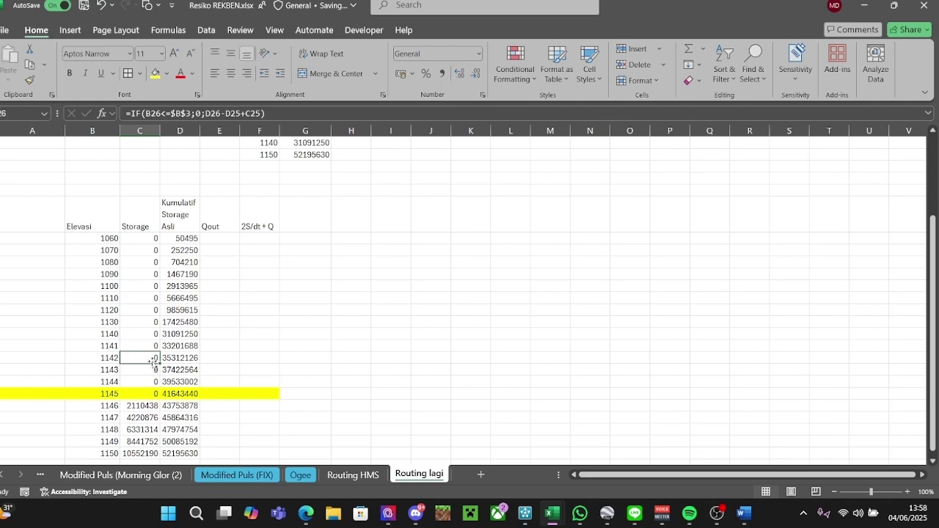
pyautogui.click(131, 393)
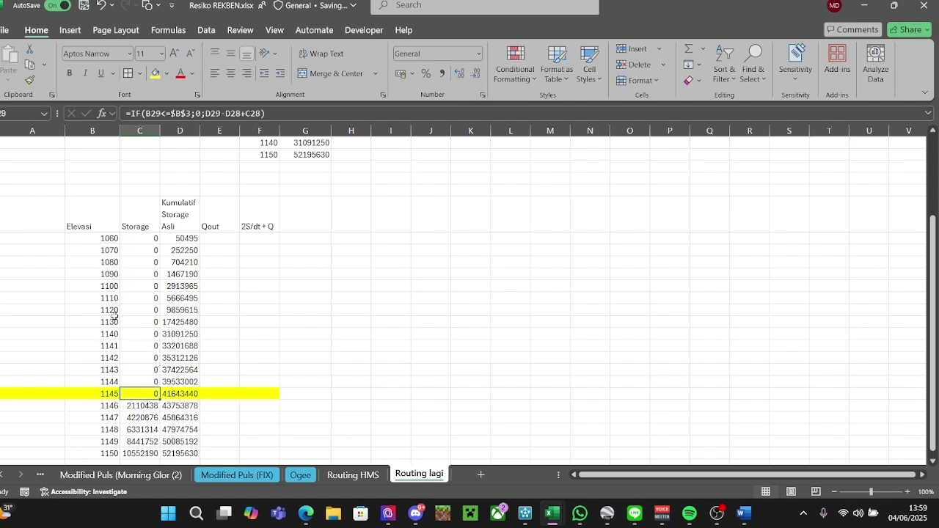
pyautogui.moveTo(42, 388); pyautogui.dragTo(271, 394)
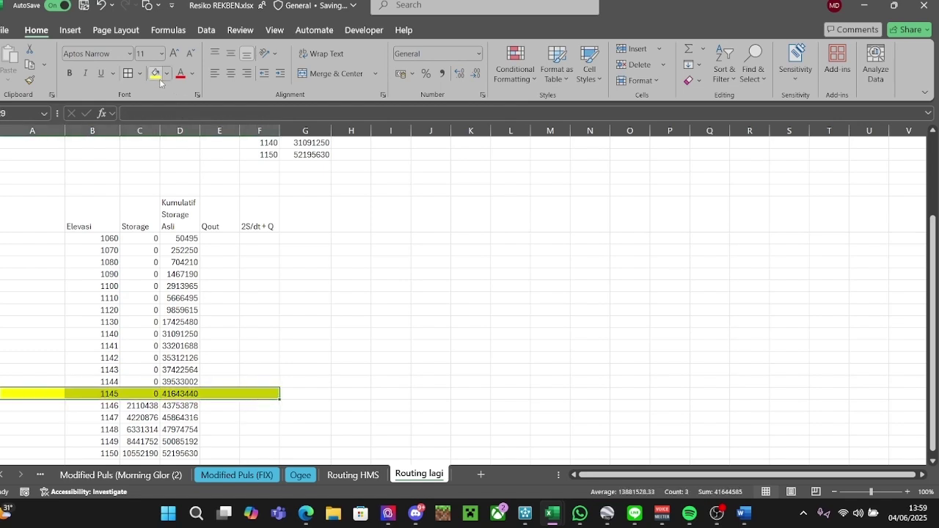
pyautogui.click(342, 288)
pyautogui.click(116, 394)
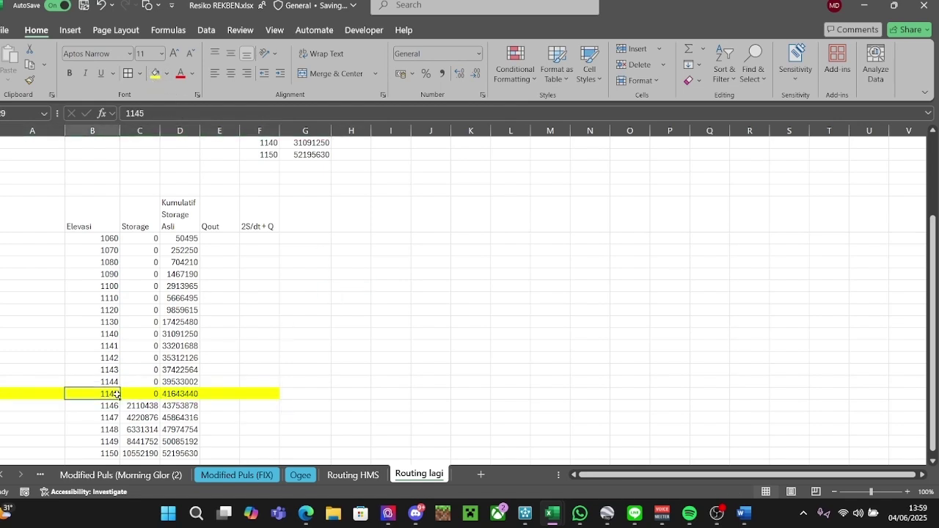
pyautogui.scroll(1, 396, 361)
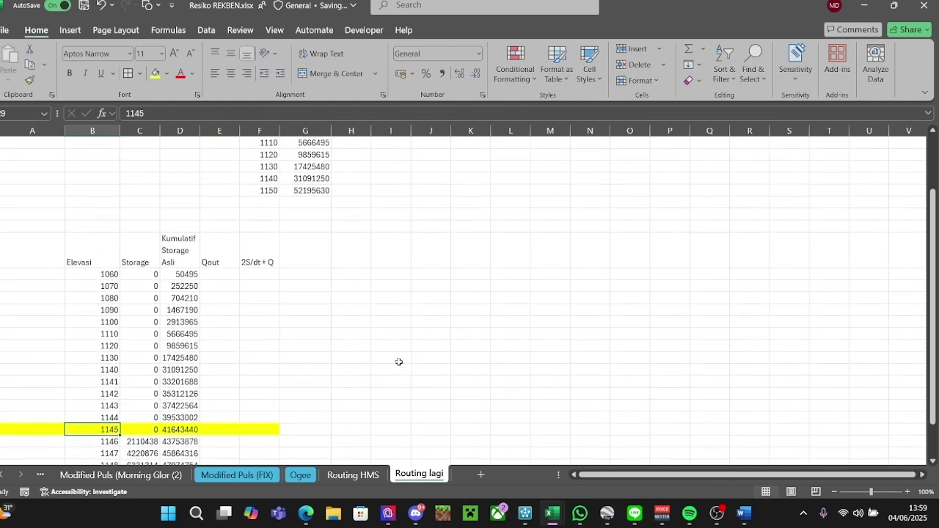
pyautogui.scroll(-1, 398, 362)
pyautogui.scroll(-2, 403, 361)
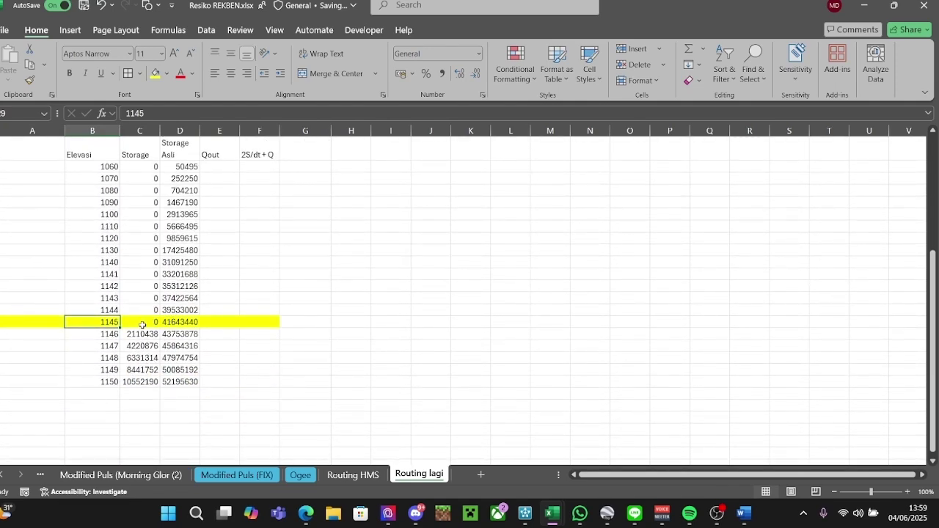
# Compare the Storage values from spillway elevation 1145 up to elevation 1150, checking the formulas at 1147 and 1150.
pyautogui.click(144, 334)
pyautogui.click(104, 323)
pyautogui.click(143, 337)
pyautogui.click(102, 335)
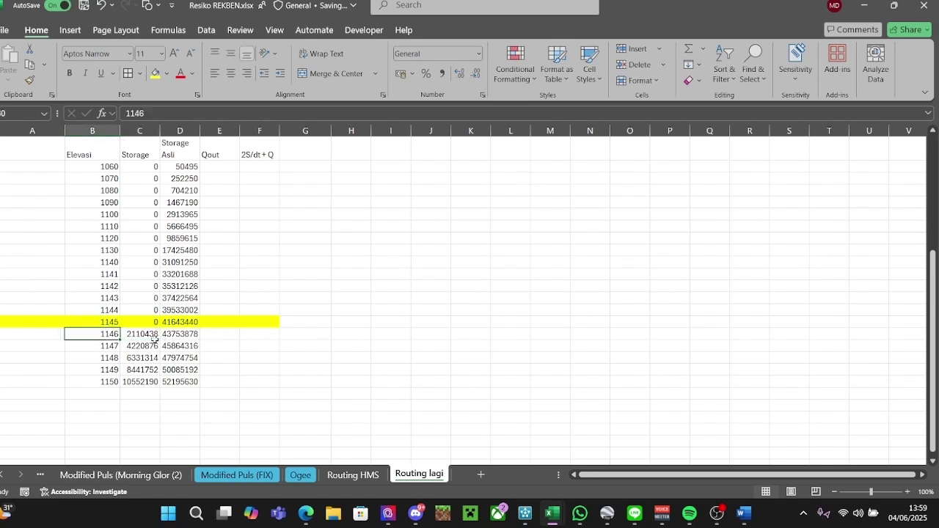
pyautogui.click(103, 321)
pyautogui.click(141, 345)
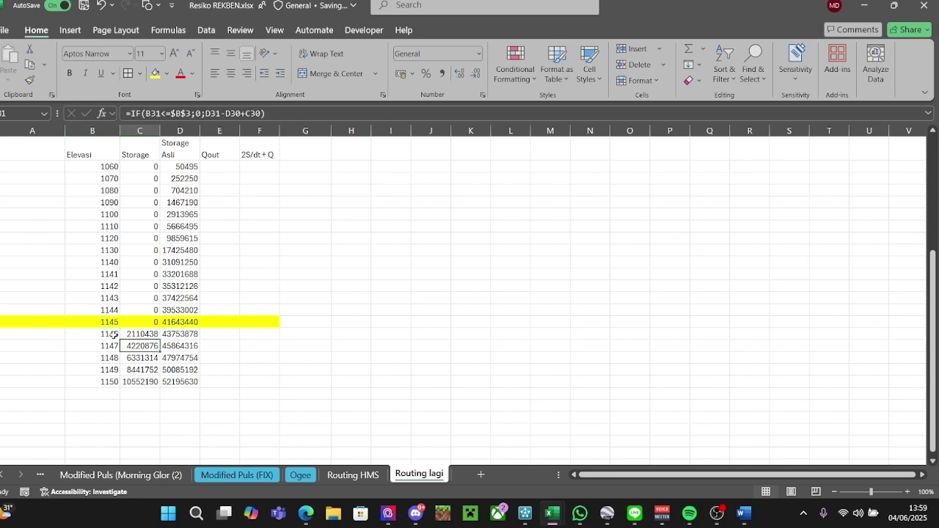
pyautogui.click(113, 336)
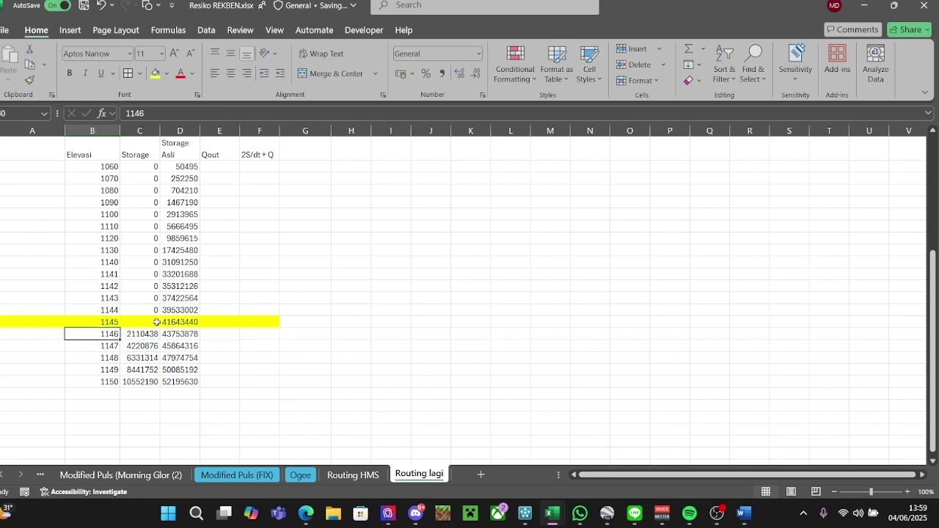
pyautogui.click(135, 377)
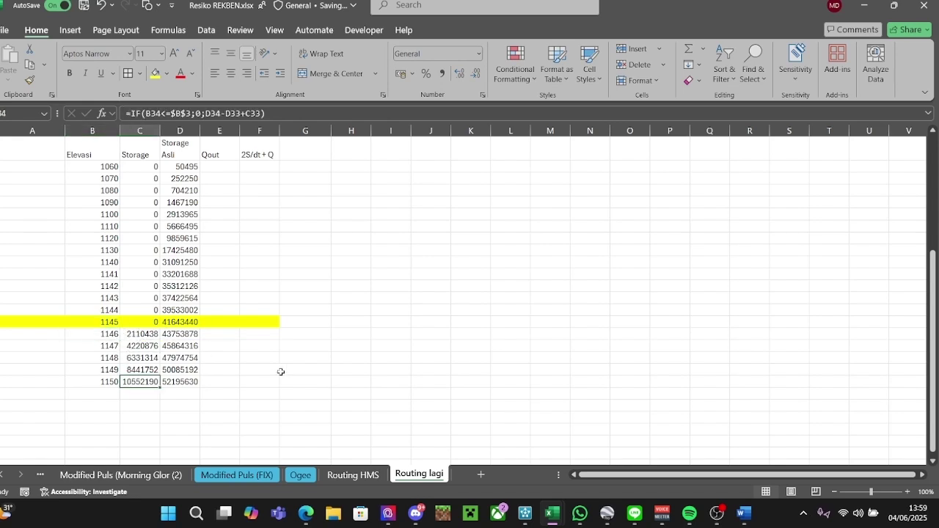
# Enter 0 as the Qout for elevations 1060, 1070 and 1080.
pyautogui.scroll(2, 241, 260)
pyautogui.click(220, 240)
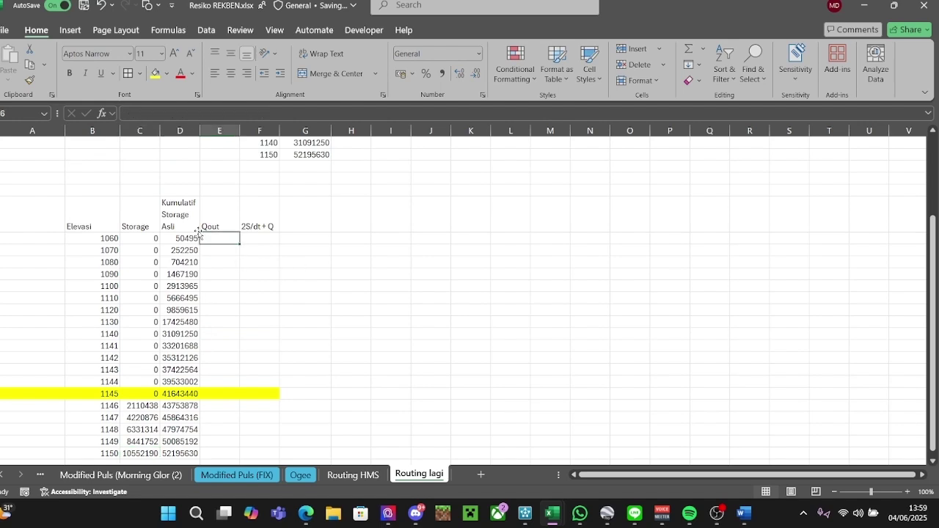
pyautogui.write('=')
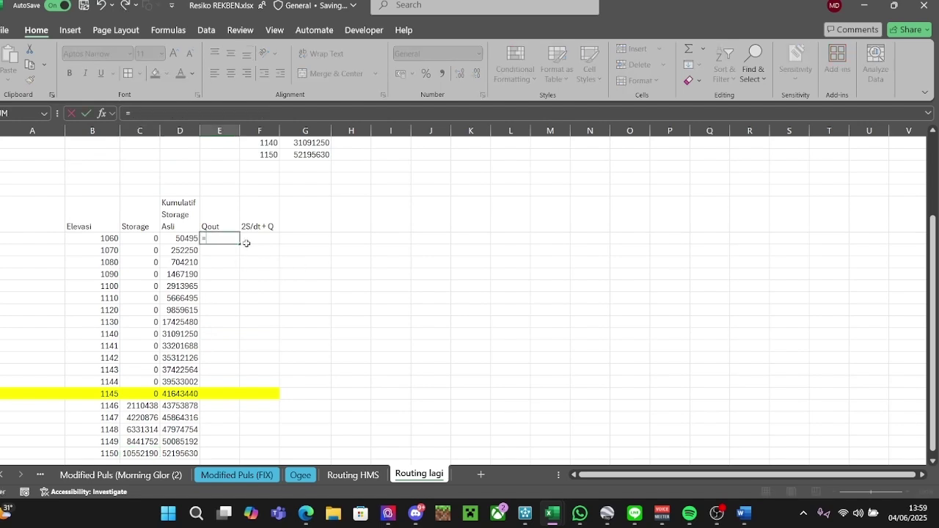
pyautogui.press('BackSpace')
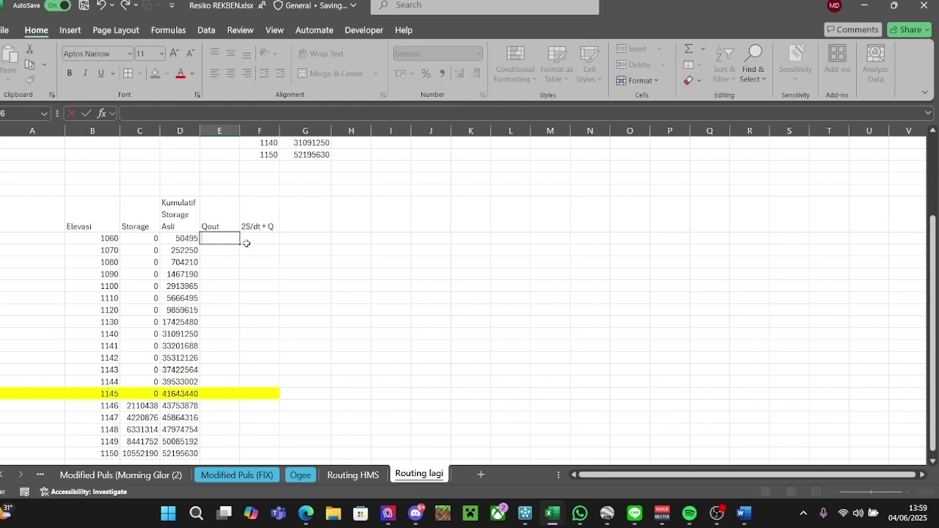
pyautogui.write('0')
pyautogui.press('Return')
pyautogui.write('0')
pyautogui.press('Return')
pyautogui.write('0')
pyautogui.press('Return')
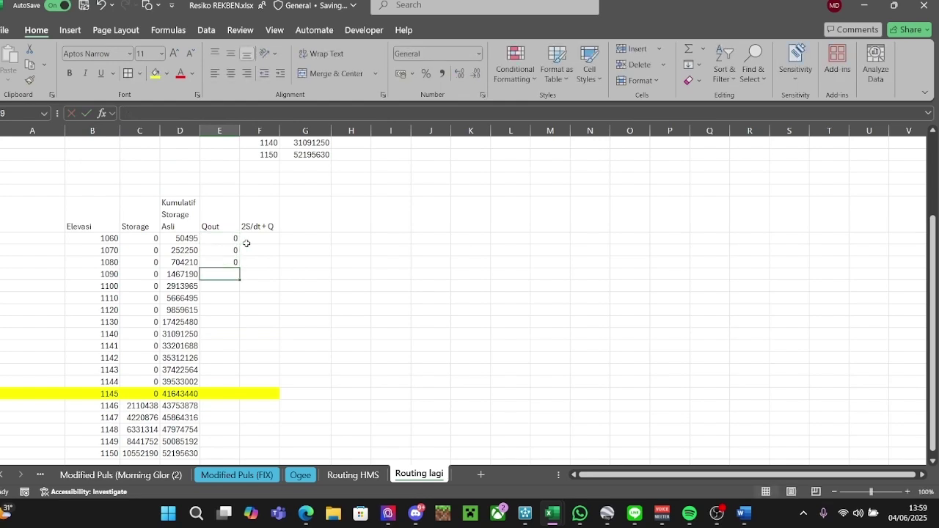
# Start the Qout formula in E16 with =IF(B16<=$B$3;0; so elevations at or below the spillway return 0.
pyautogui.click(222, 235)
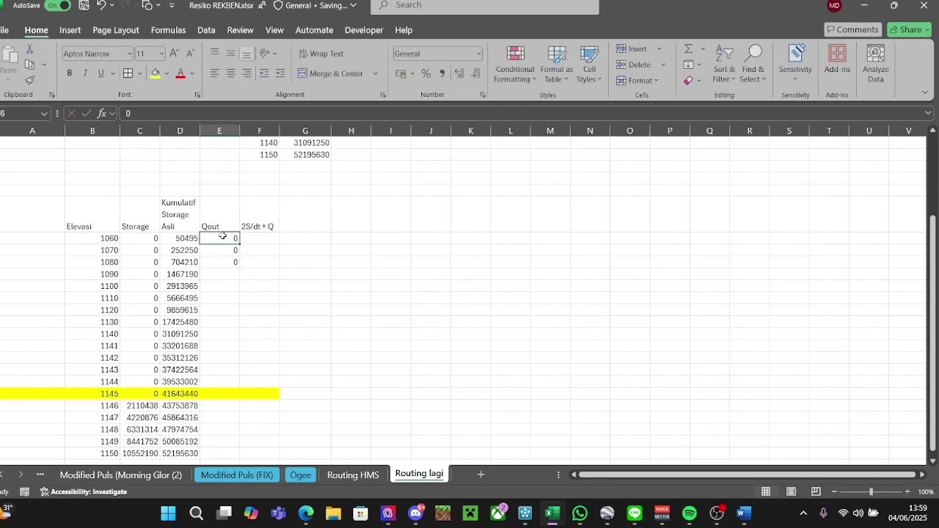
pyautogui.write('=IF')
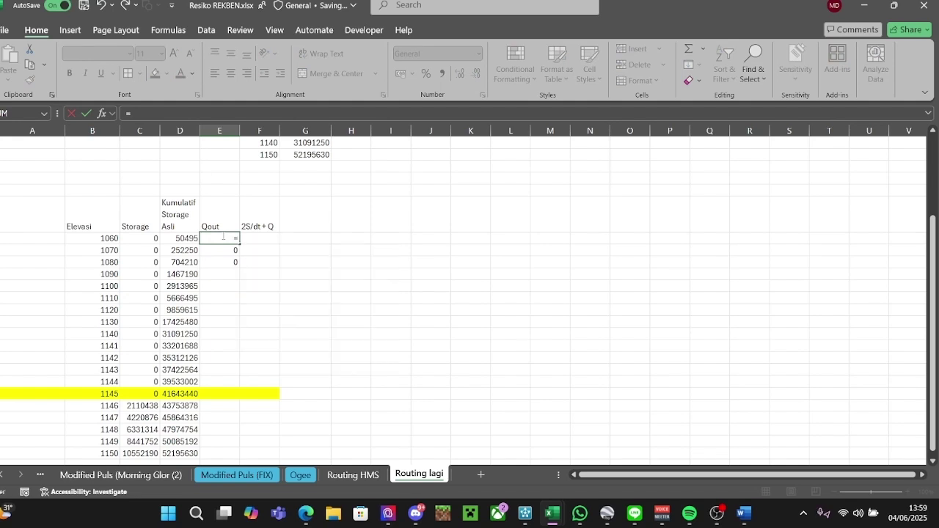
pyautogui.write('(')
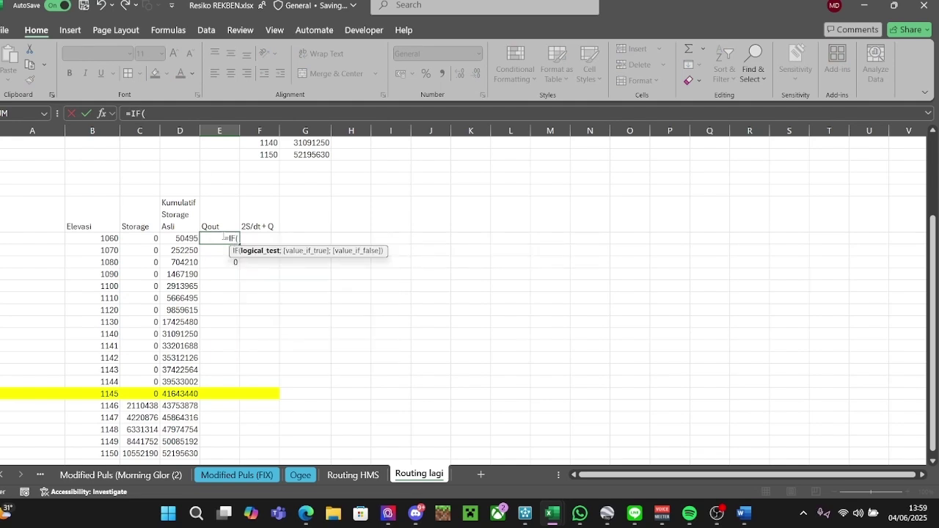
pyautogui.scroll(1, 270, 267)
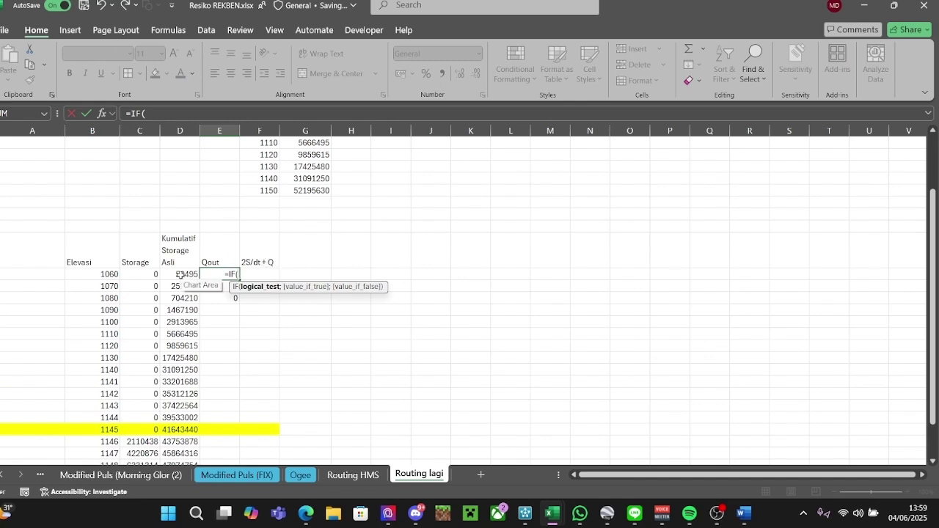
pyautogui.click(101, 272)
pyautogui.write('<')
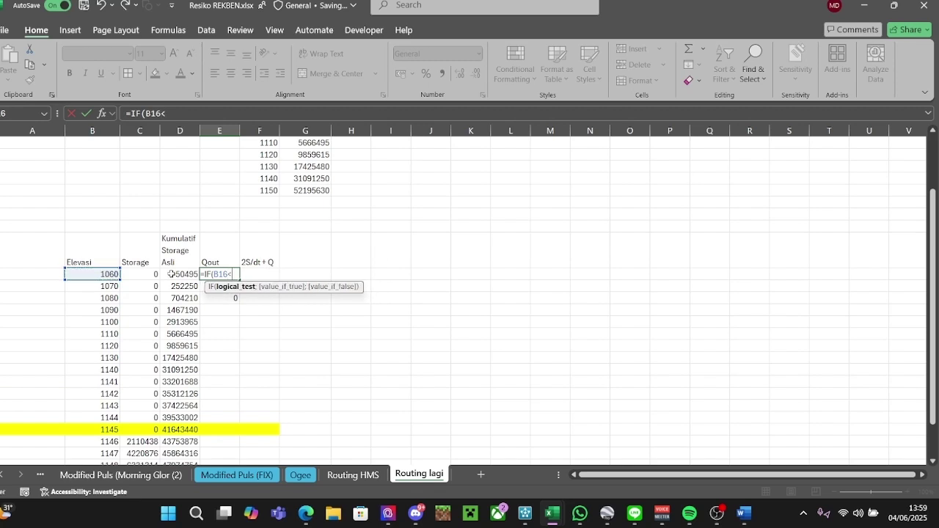
pyautogui.scroll(2, 172, 225)
pyautogui.click(81, 166)
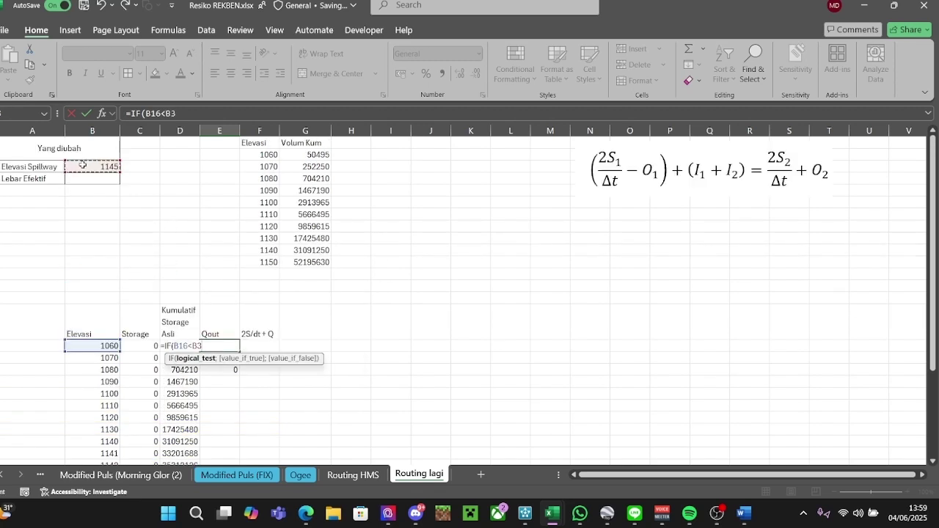
pyautogui.press('F4')
pyautogui.click(168, 112)
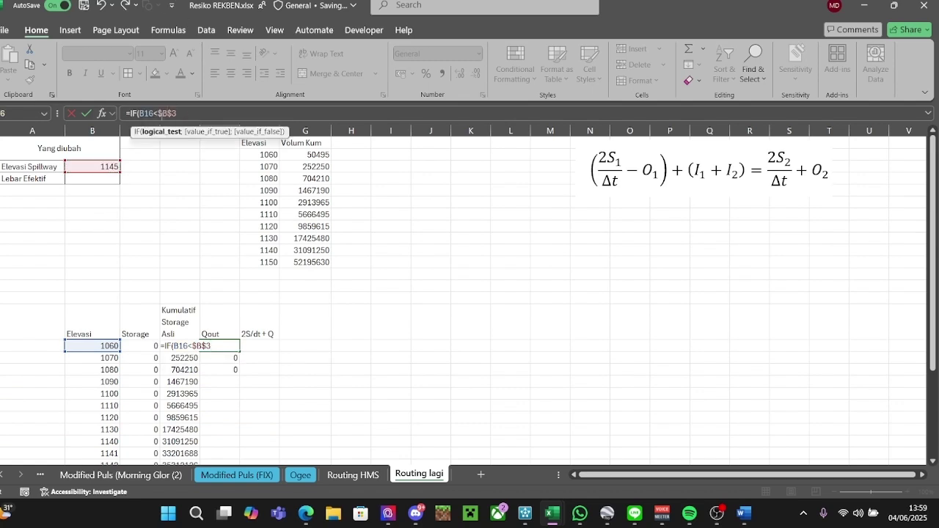
pyautogui.write('=$B$3')
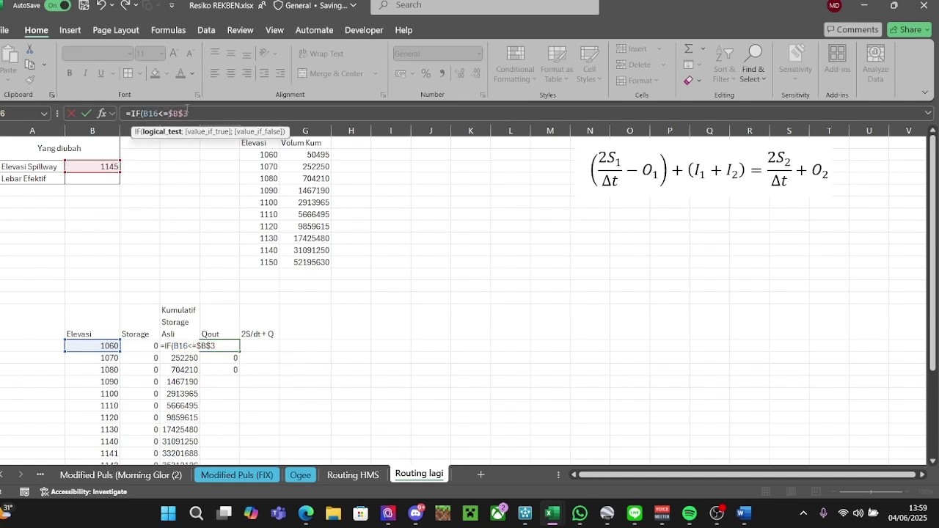
pyautogui.write(';0')
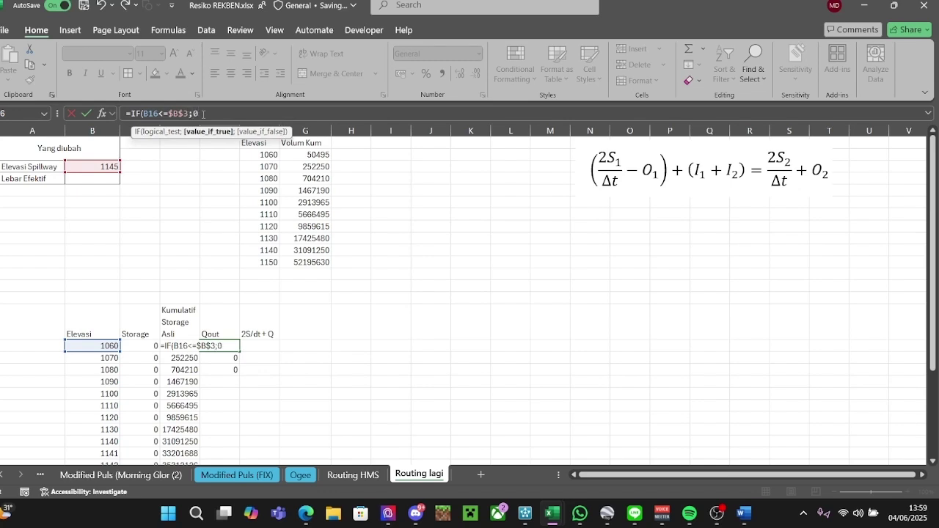
pyautogui.write(';')
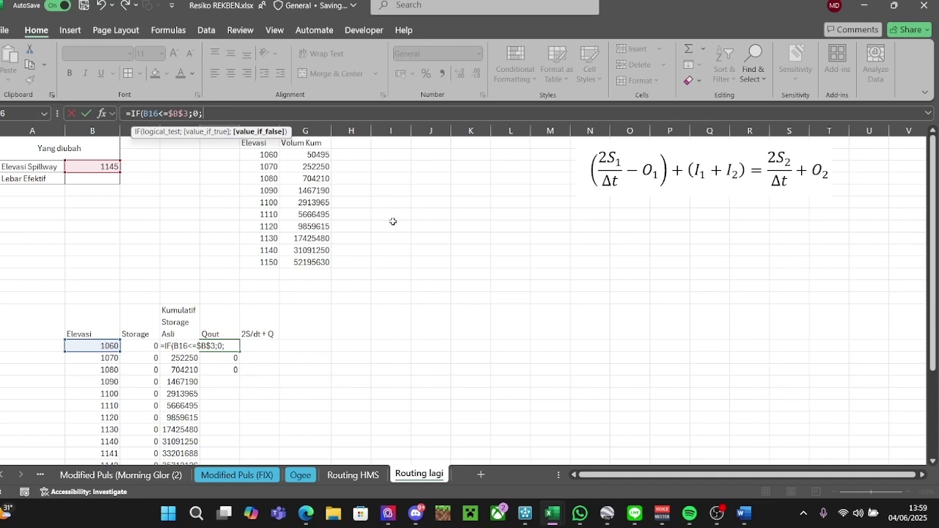
# Complete the Qout formula in E16 with the weir term 0.9*$B$4*(B16-$B$3)^1.5 as the value if false.
pyautogui.scroll(-2, 402, 222)
pyautogui.scroll(1, 403, 221)
pyautogui.scroll(1, 403, 221)
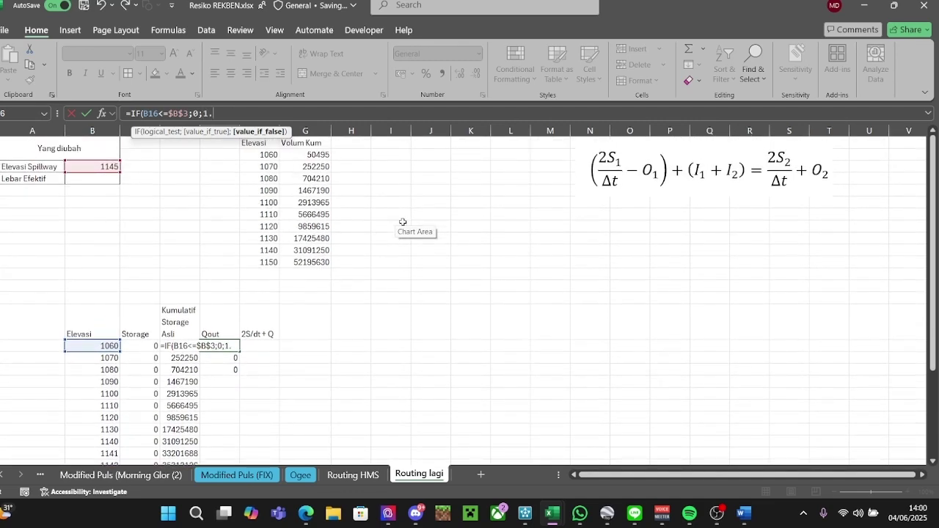
pyautogui.write('*')
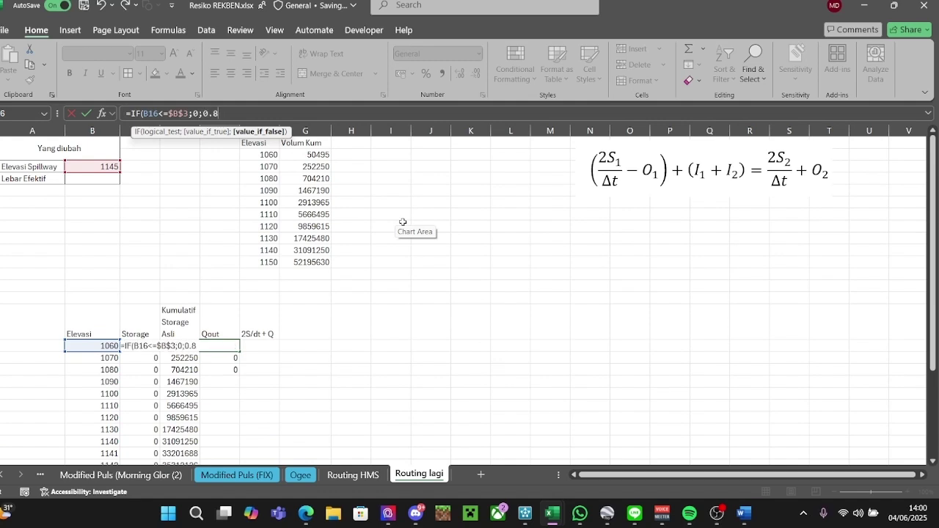
pyautogui.press('BackSpace')
pyautogui.press('BackSpace')
pyautogui.click(87, 181)
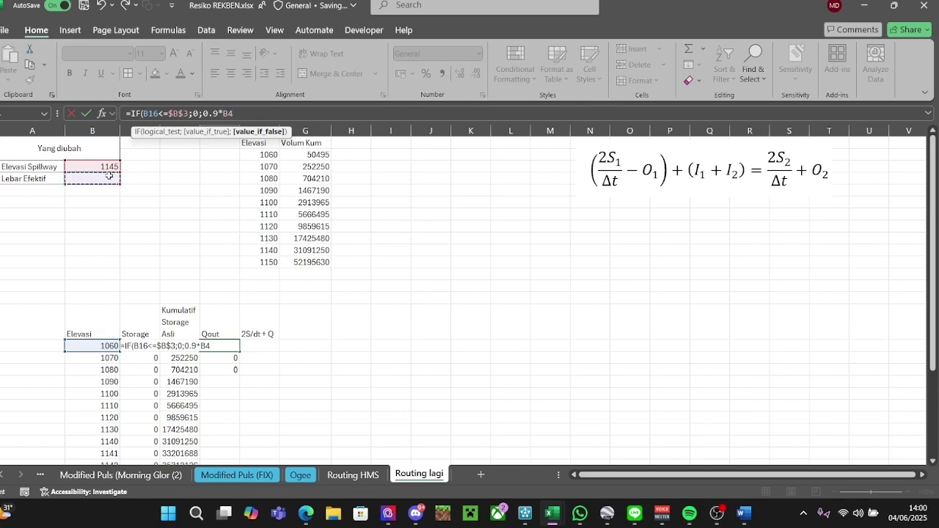
pyautogui.press('F4')
pyautogui.write('*')
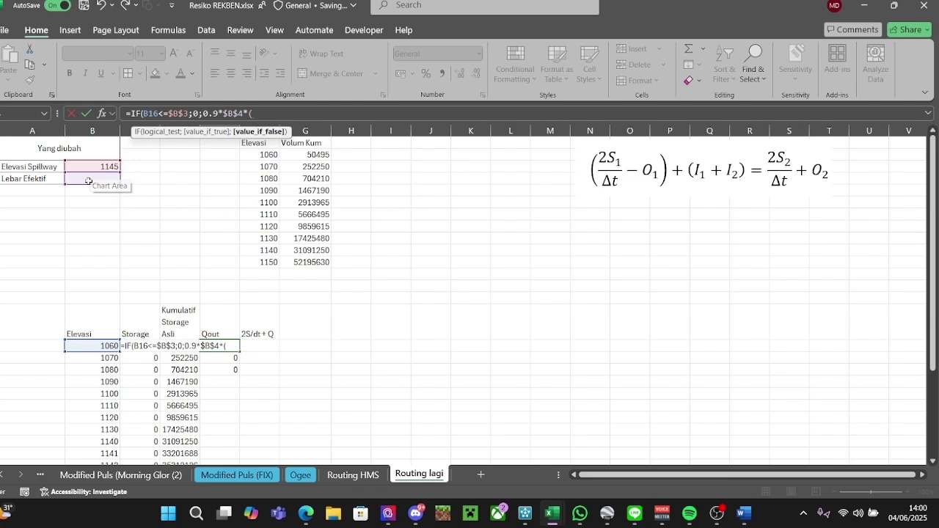
pyautogui.click(94, 345)
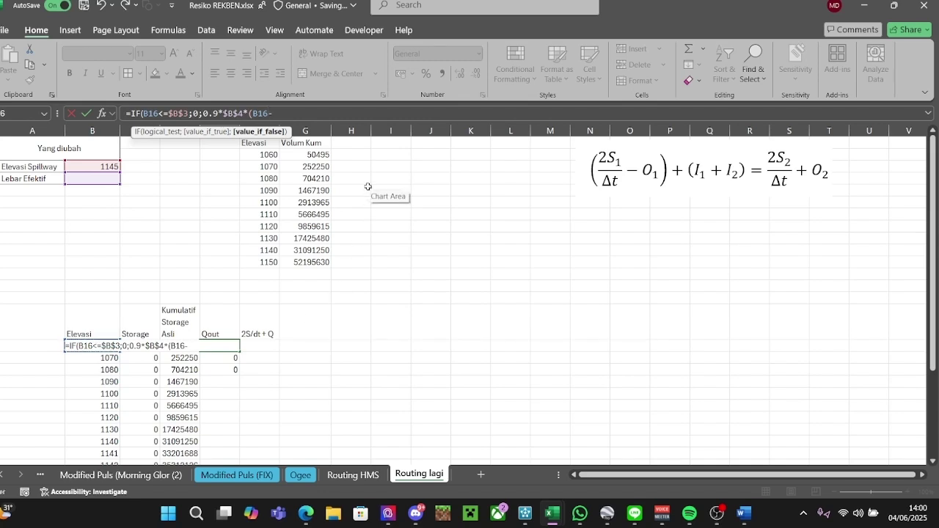
pyautogui.click(91, 167)
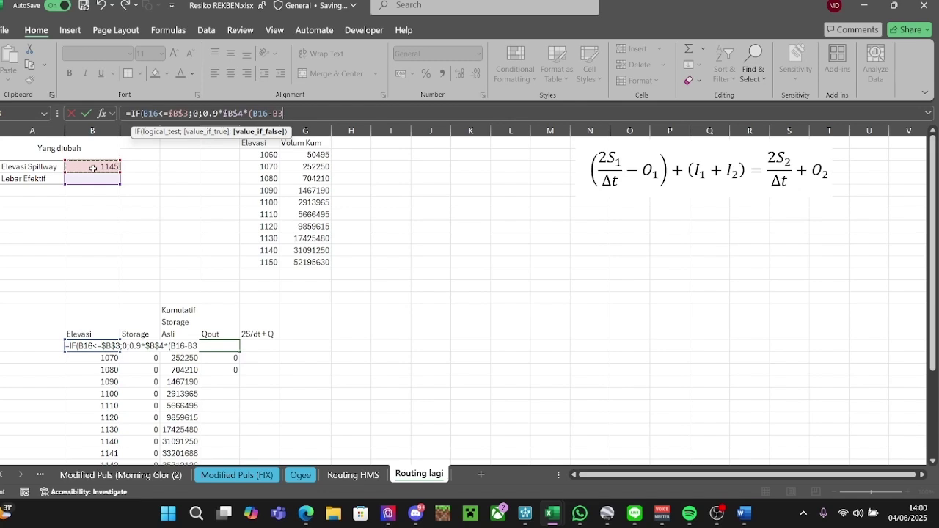
pyautogui.write(')^1.5')
pyautogui.press('F4')
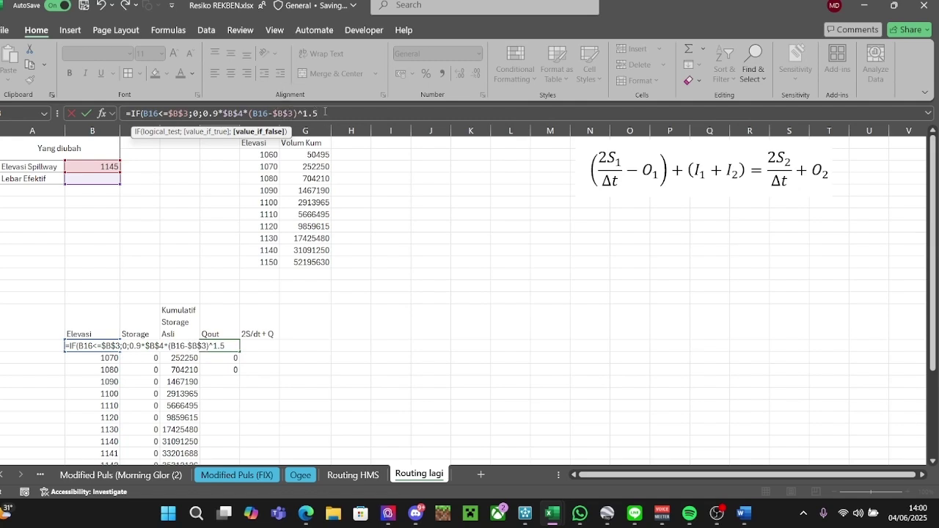
pyautogui.write(')')
pyautogui.hotkey('ctrl', 'Return')
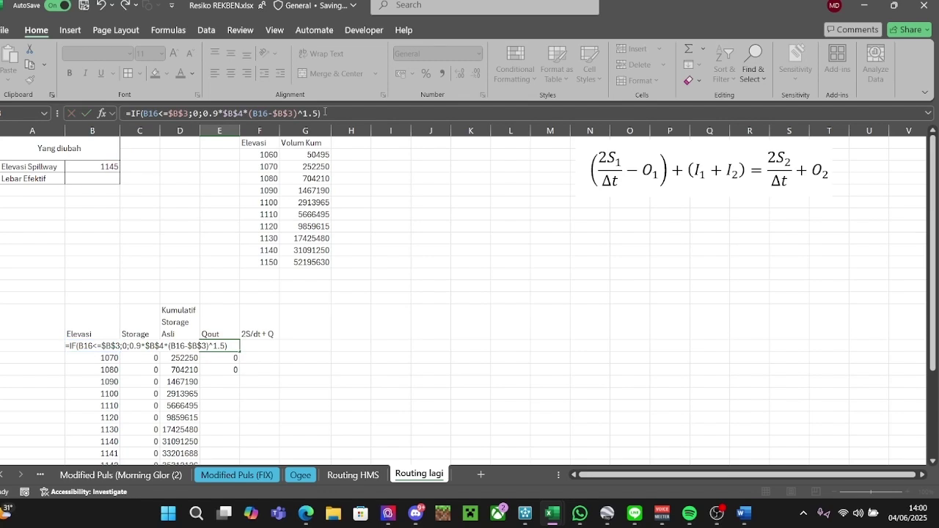
# Fill the Qout formula from E16 down the column to elevation 1150.
pyautogui.scroll(-2, 388, 252)
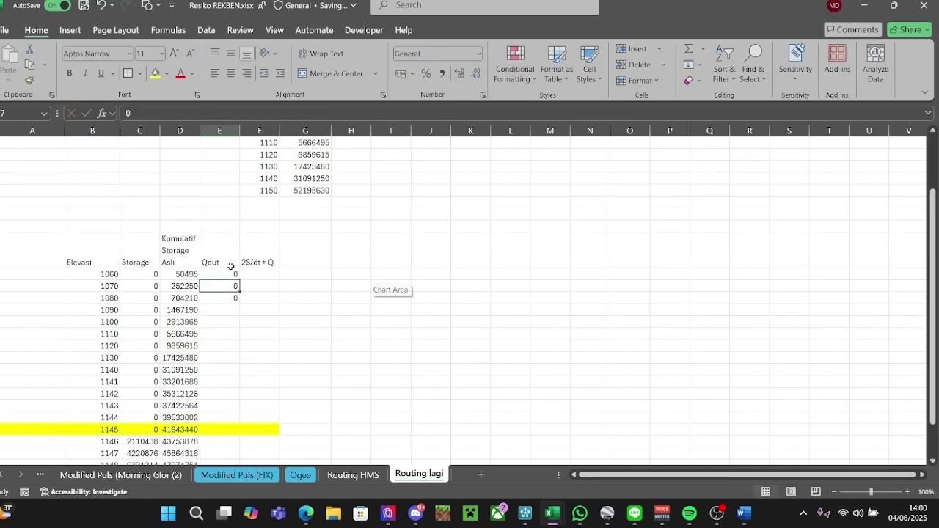
pyautogui.moveTo(240, 278); pyautogui.dragTo(238, 300)
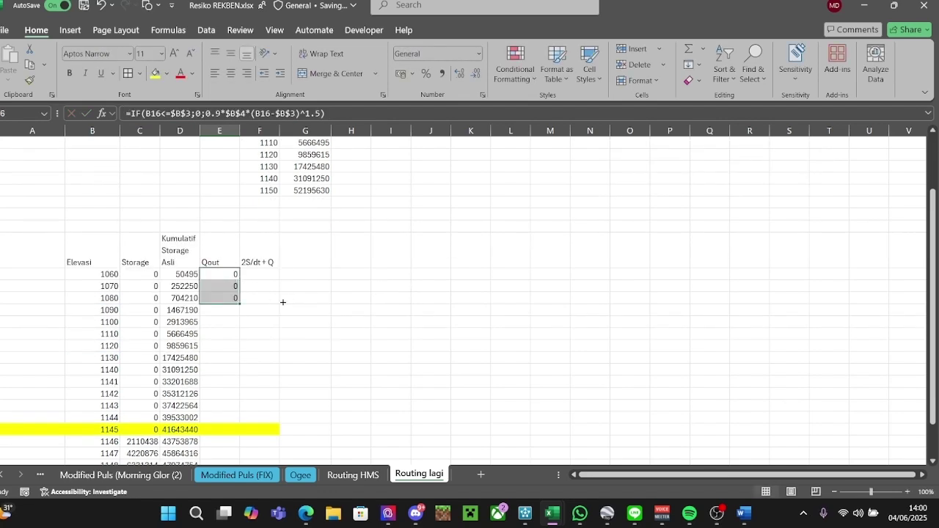
pyautogui.doubleClick(236, 304)
pyautogui.scroll(-3, 334, 309)
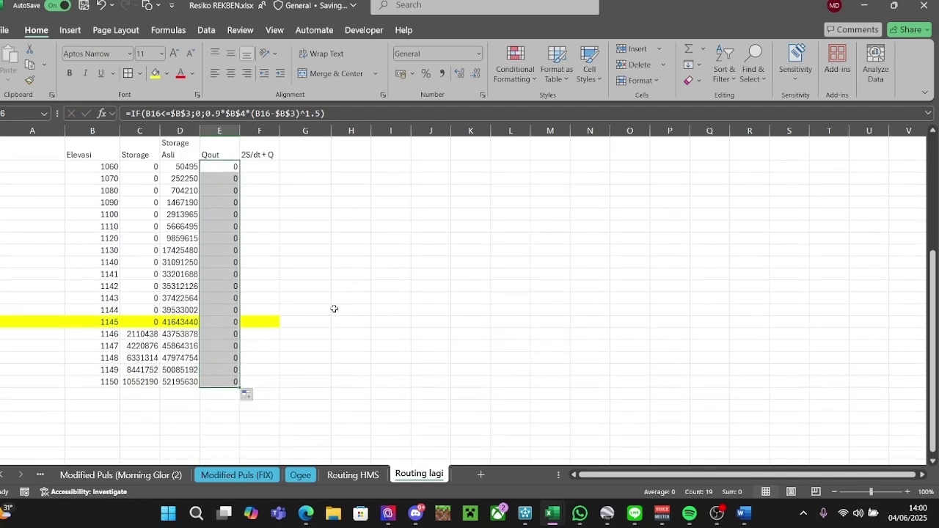
# Check the Qout formula for elevation 1147 and the spillway inputs it refers to.
pyautogui.click(335, 286)
pyautogui.click(220, 298)
pyautogui.click(229, 345)
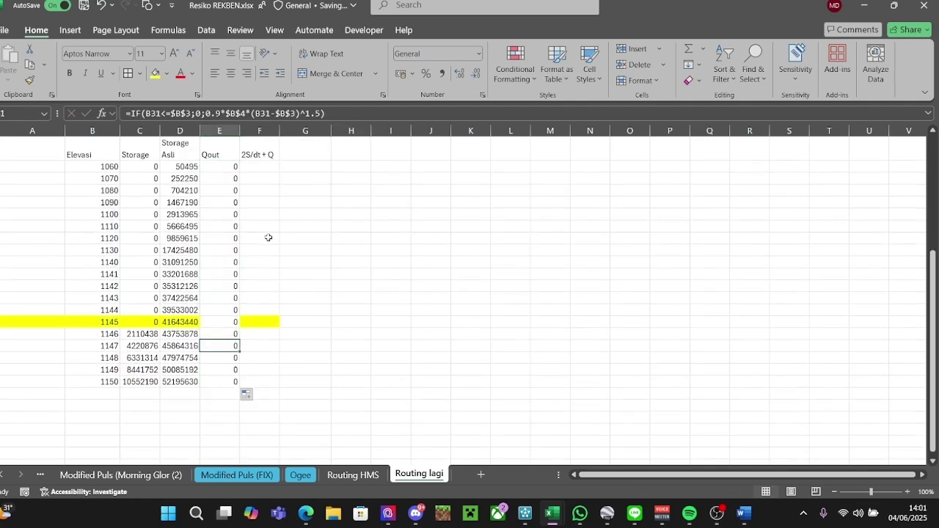
pyautogui.click(218, 116)
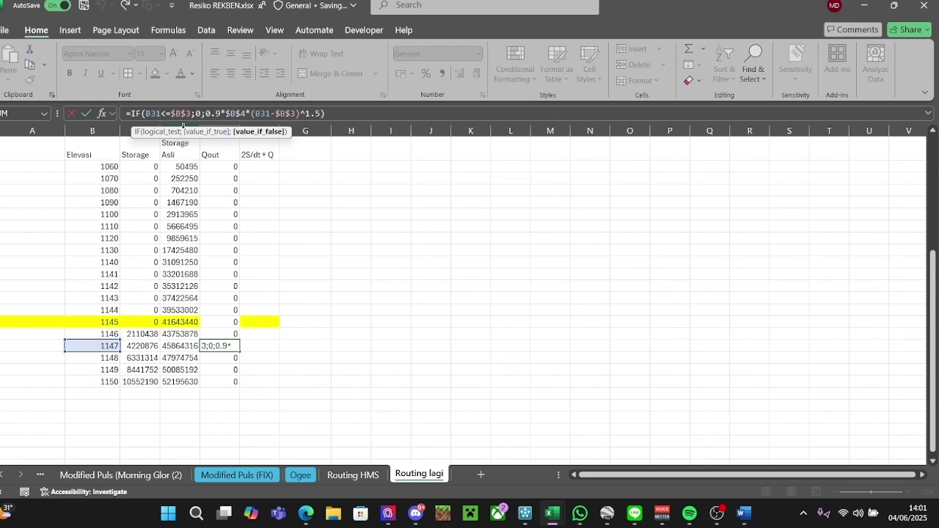
pyautogui.scroll(2, 230, 228)
pyautogui.scroll(1, 230, 199)
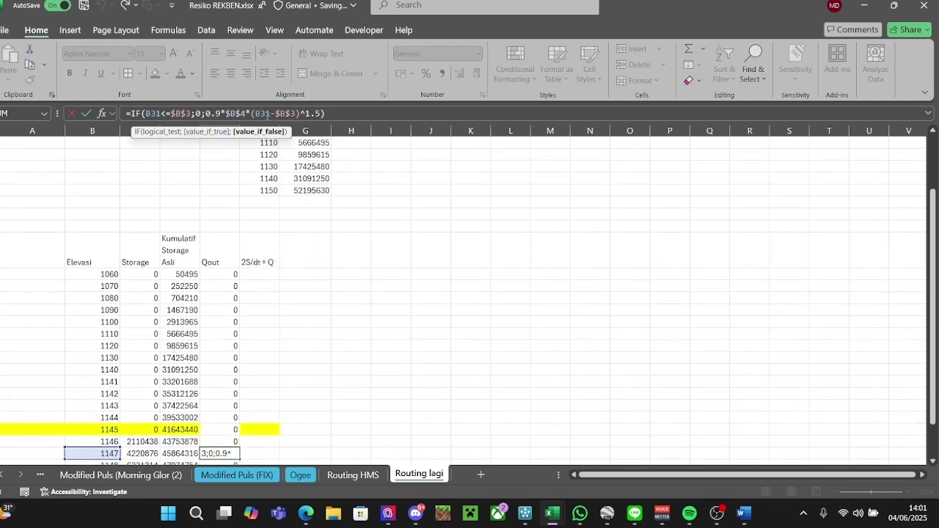
pyautogui.scroll(2, 281, 224)
pyautogui.scroll(-2, 168, 191)
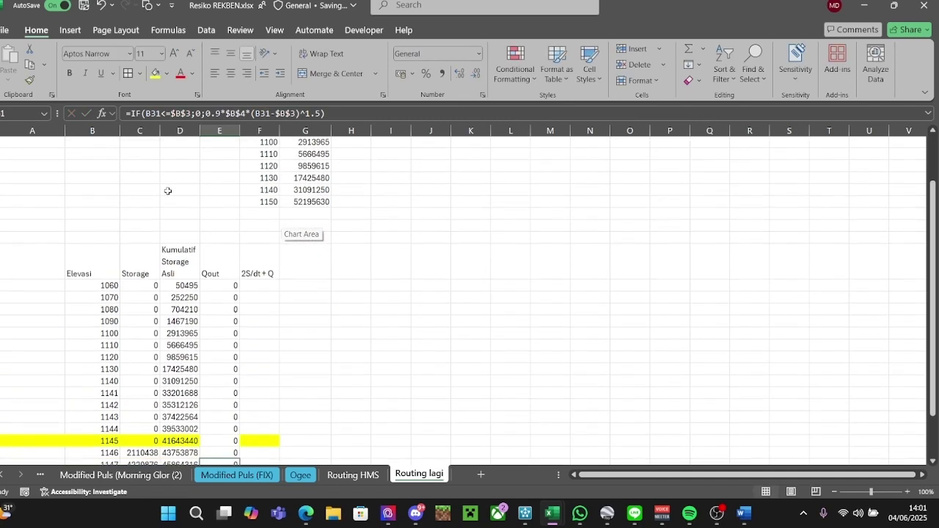
# Set the effective width (Lebar Efektif) to 10 and check the Qout cells for elevations 1146 and 1060.
pyautogui.scroll(2, 164, 207)
pyautogui.click(92, 181)
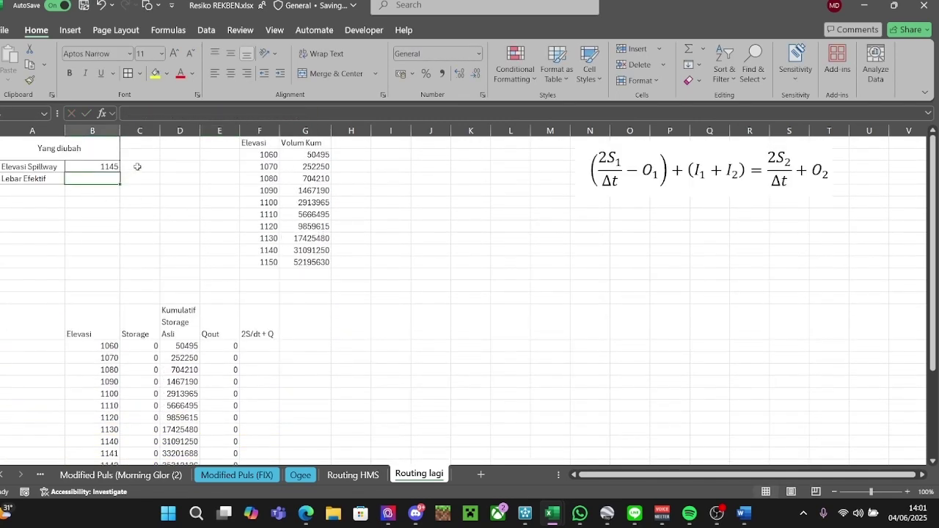
pyautogui.write('10')
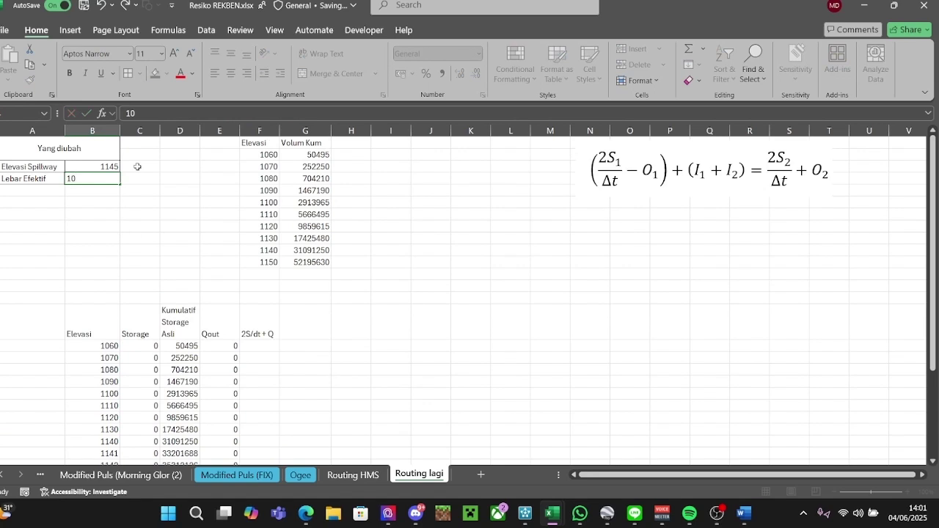
pyautogui.press('Return')
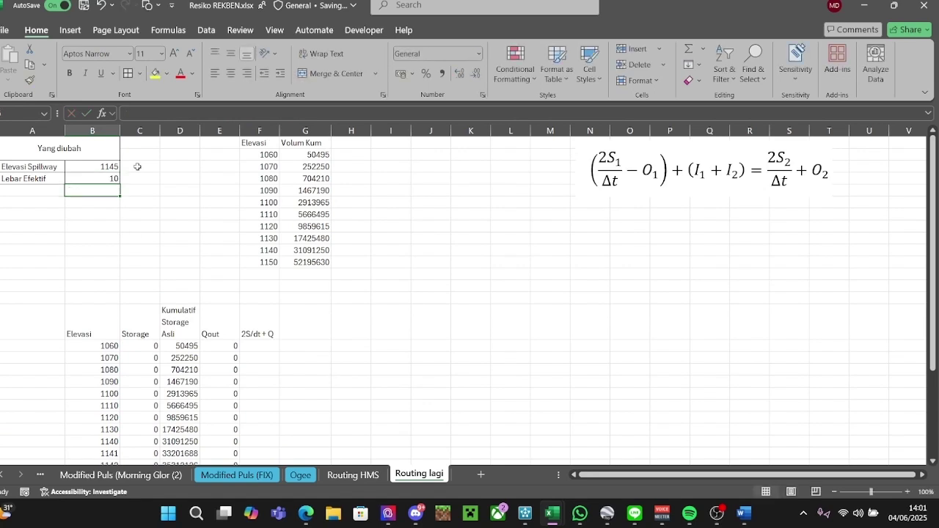
pyautogui.scroll(-4, 275, 269)
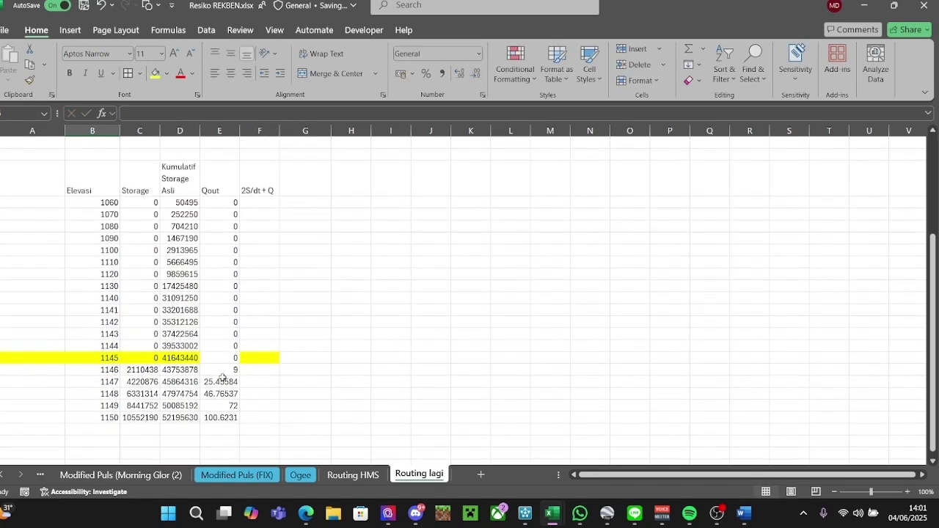
pyautogui.click(222, 369)
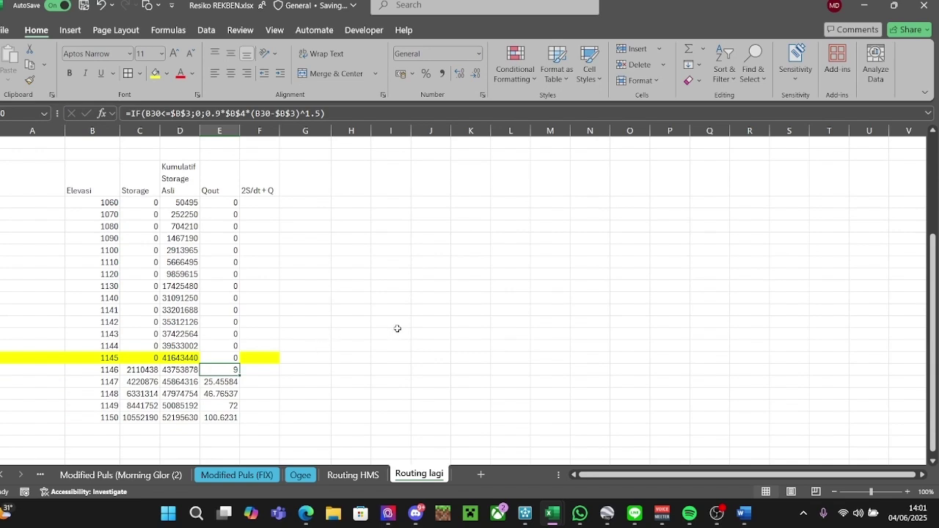
pyautogui.scroll(3, 403, 337)
pyautogui.click(217, 311)
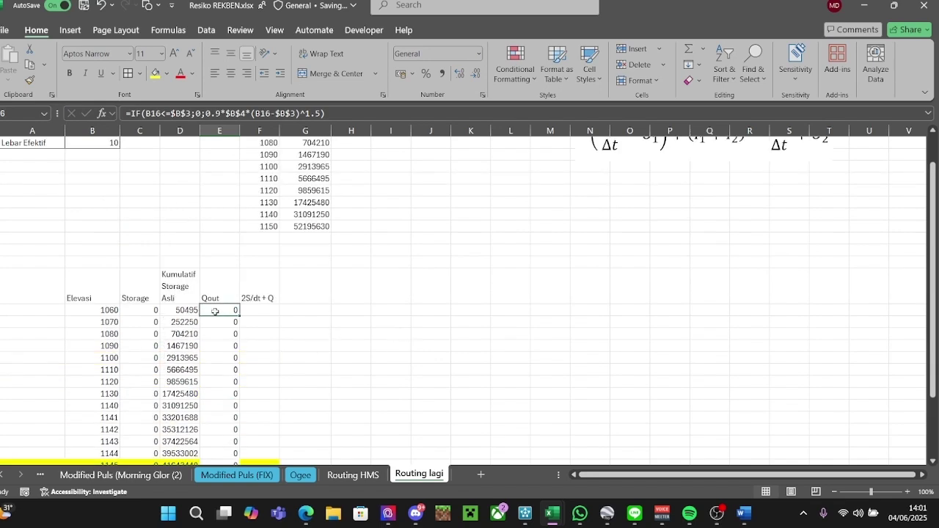
pyautogui.scroll(1, 369, 250)
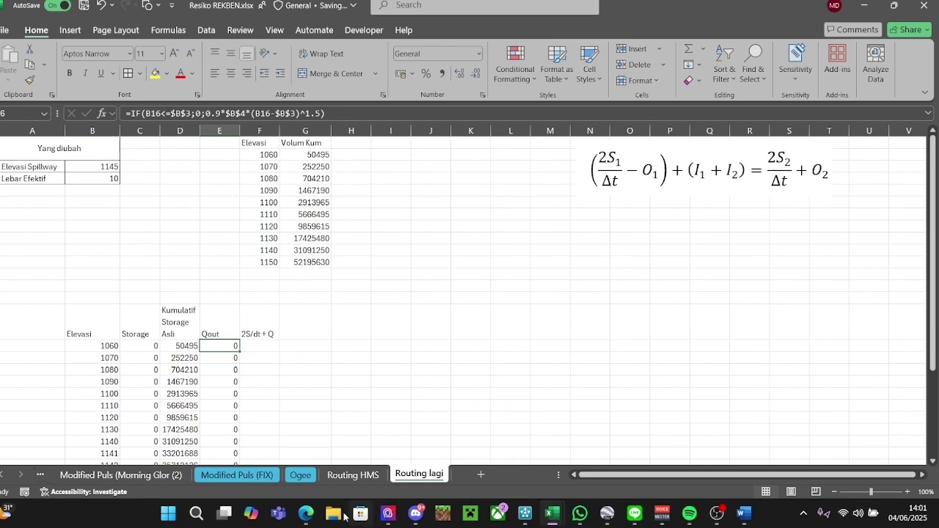
# Switch to the Applied Hydrology PDF in the browser and capture Table 8.2.1, Spillway discharge equations, as a screenshot.
pyautogui.click(314, 515)
pyautogui.scroll(-1, 294, 220)
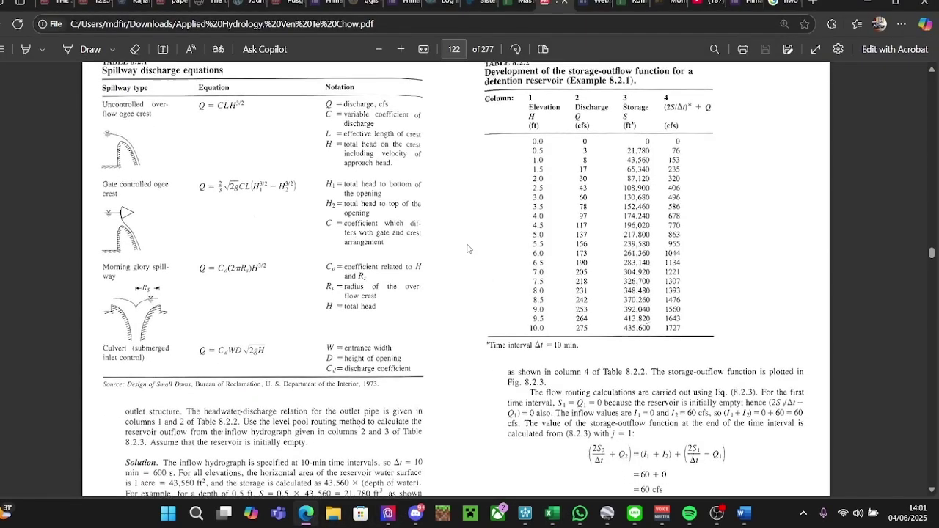
pyautogui.scroll(1, 123, 138)
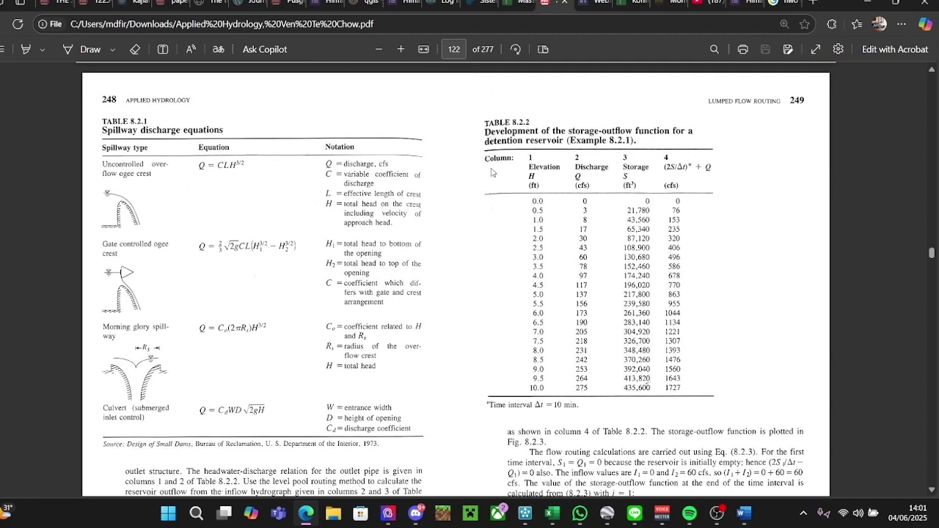
pyautogui.press('super+shift+s')
pyautogui.moveTo(93, 112); pyautogui.dragTo(424, 462)
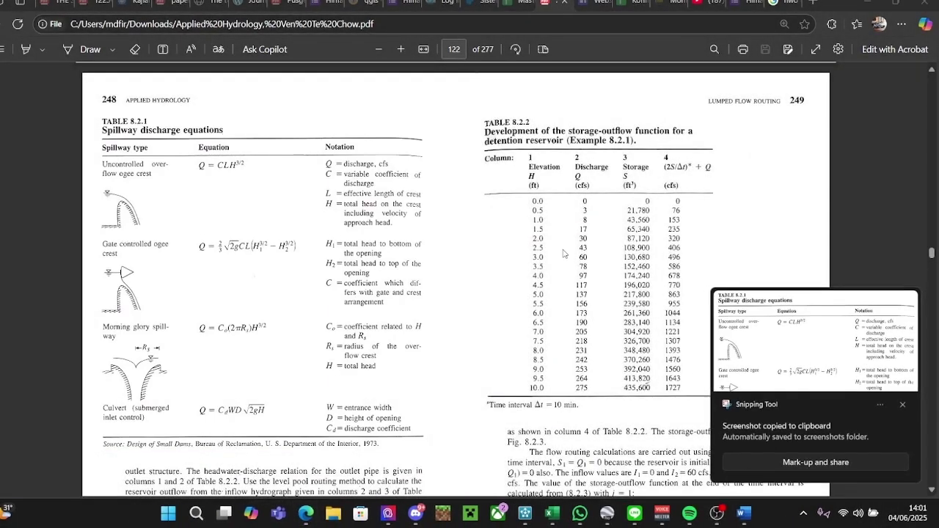
pyautogui.click(792, 349)
pyautogui.click(854, 58)
# Return to the Excel workbook and paste the spillway equations screenshot onto the Routing lagi sheet.
pyautogui.hotkey('alt', 'Tab')
pyautogui.click(461, 217)
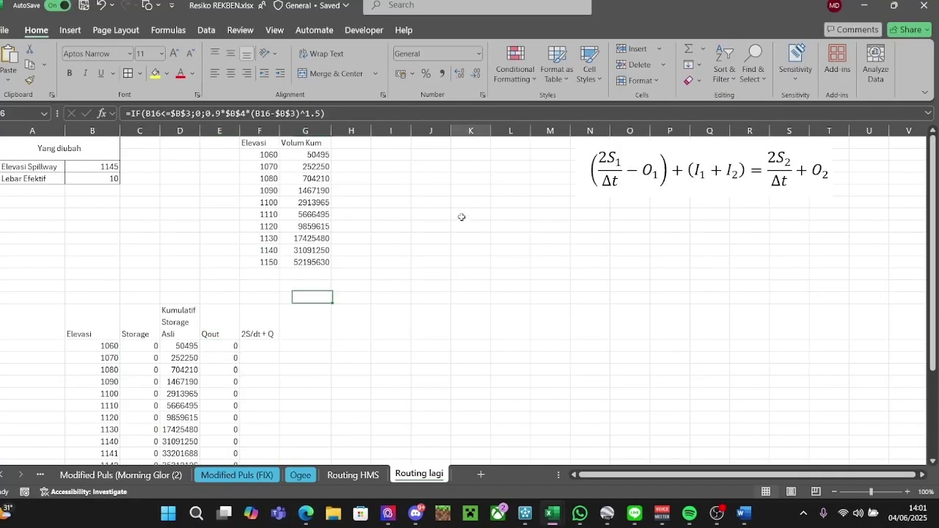
pyautogui.click(456, 150)
pyautogui.hotkey('ctrl', 'v')
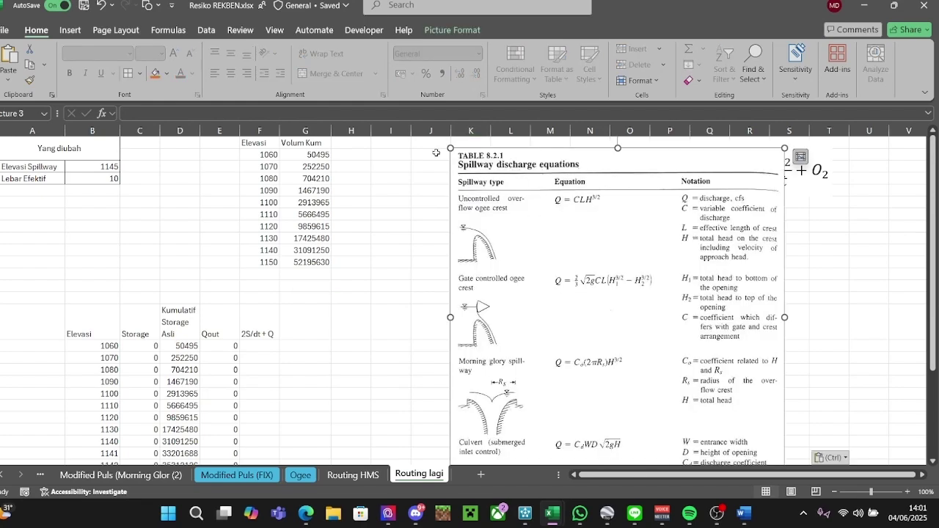
# Shrink the spillway equations picture and arrange it between the Elevasi–Volum Kum table and the routing equation picture.
pyautogui.moveTo(448, 147); pyautogui.dragTo(582, 239)
pyautogui.moveTo(590, 262); pyautogui.dragTo(425, 166)
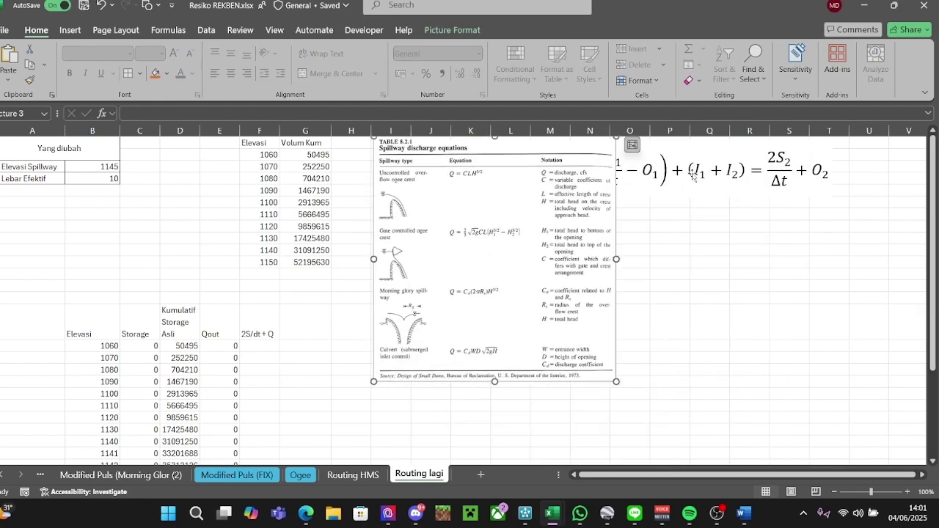
pyautogui.moveTo(757, 172); pyautogui.dragTo(832, 174)
pyautogui.moveTo(543, 244); pyautogui.dragTo(592, 244)
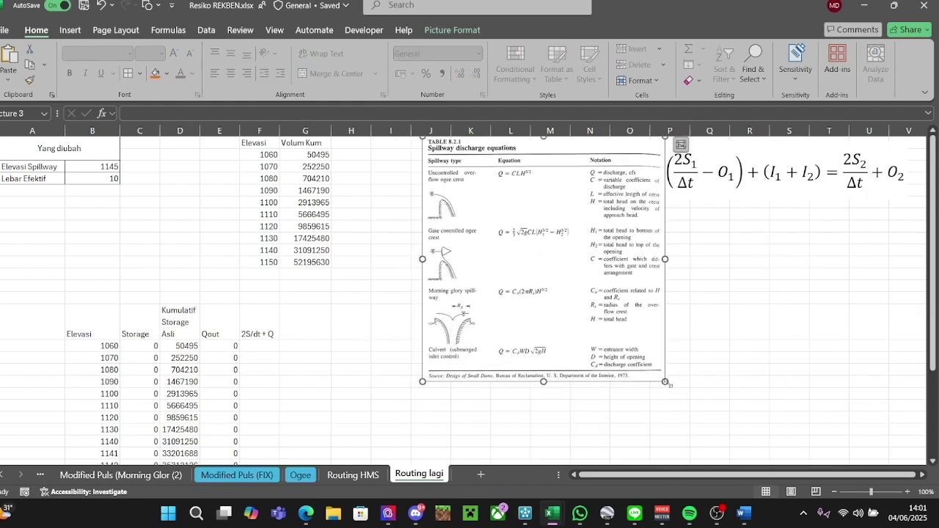
pyautogui.moveTo(666, 382); pyautogui.dragTo(604, 321)
pyautogui.click(669, 274)
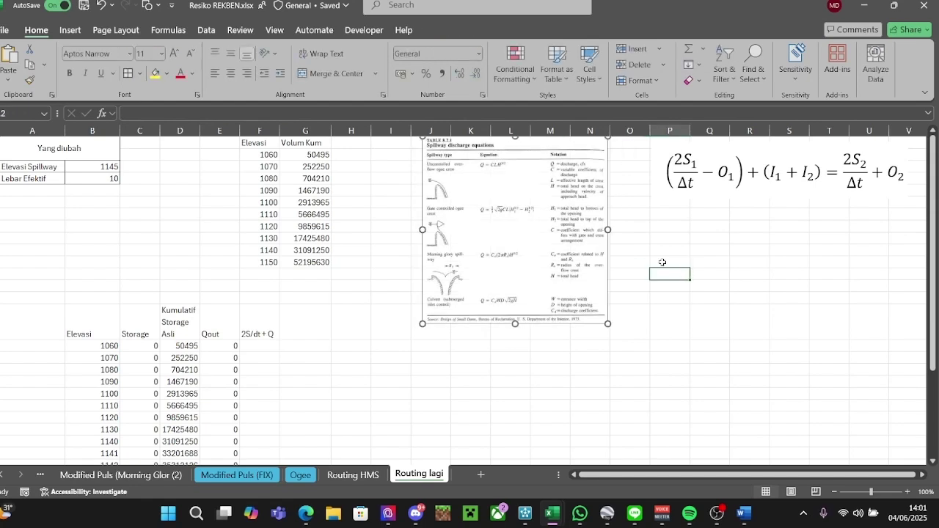
# Compare the weir term of the Qout formula in E16 with the equations in the spillway discharge picture.
pyautogui.click(516, 274)
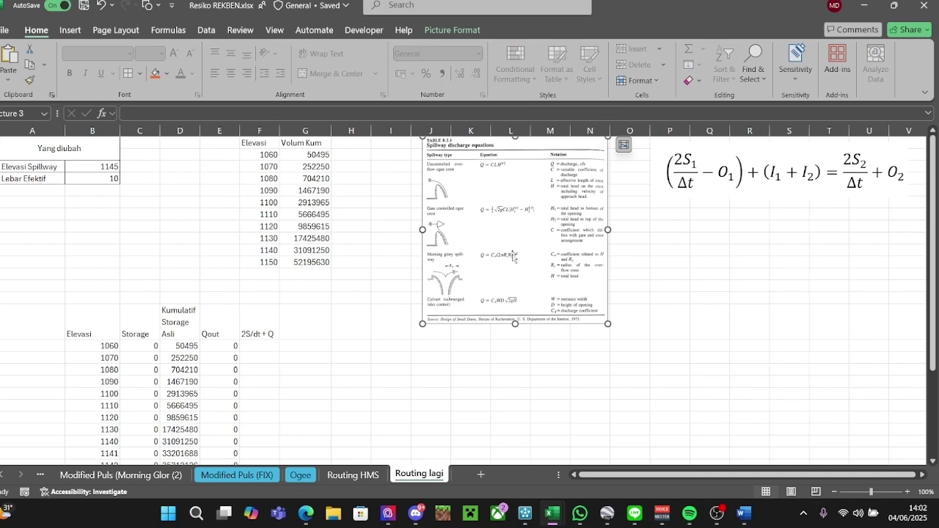
pyautogui.click(220, 347)
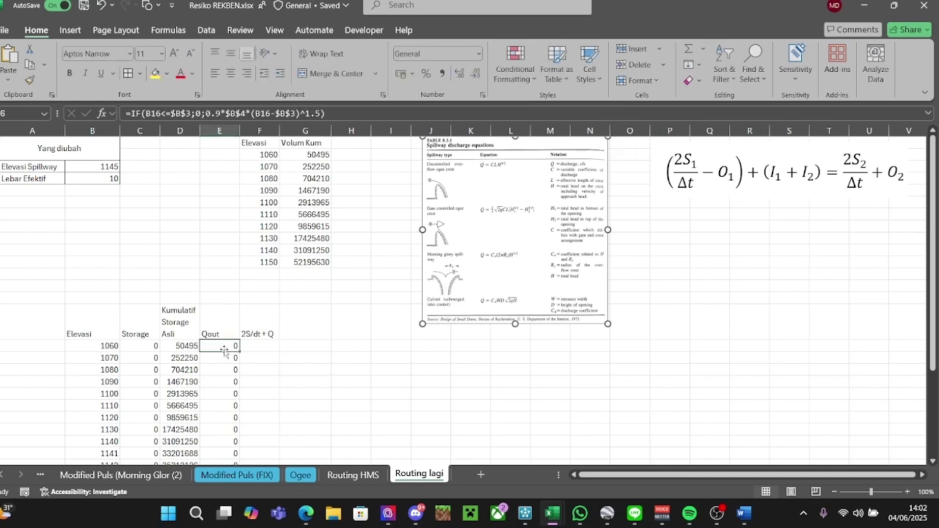
pyautogui.click(307, 113)
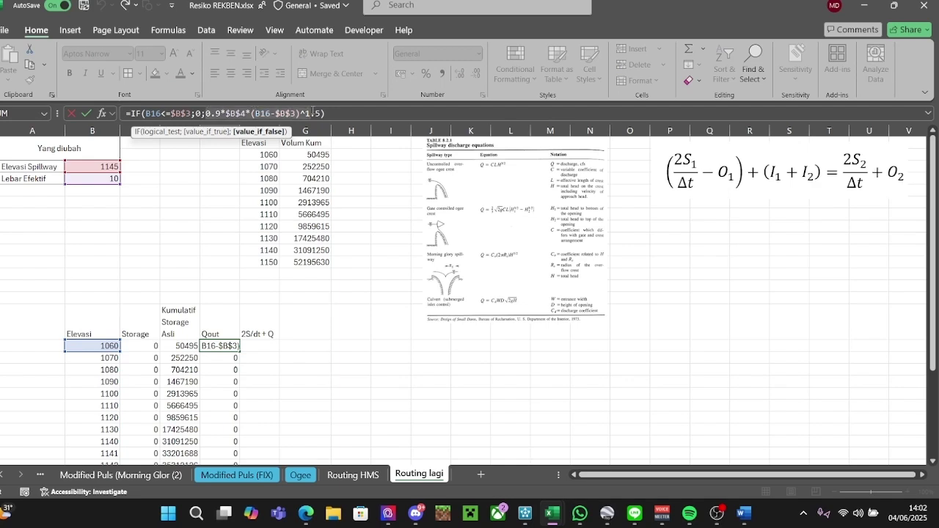
pyautogui.press('Escape')
pyautogui.scroll(-2, 292, 298)
pyautogui.click(308, 274)
pyautogui.click(268, 273)
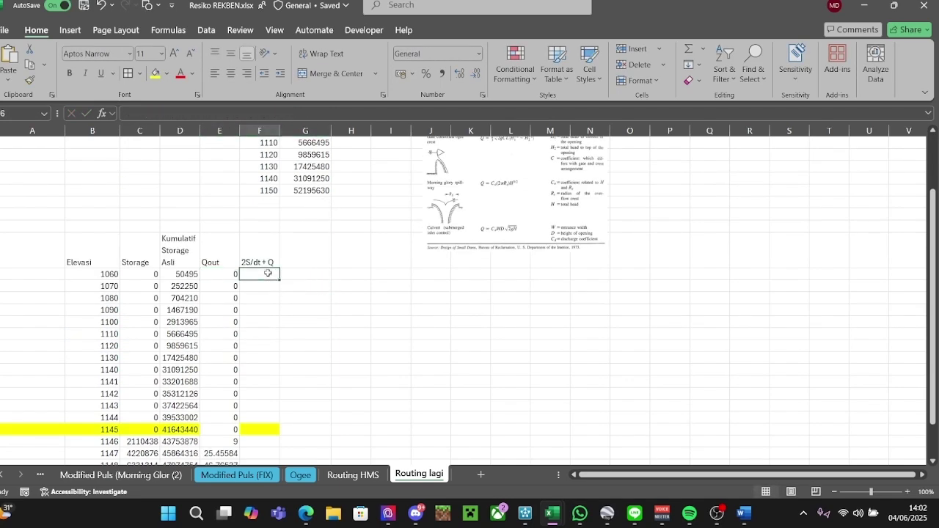
pyautogui.write('=')
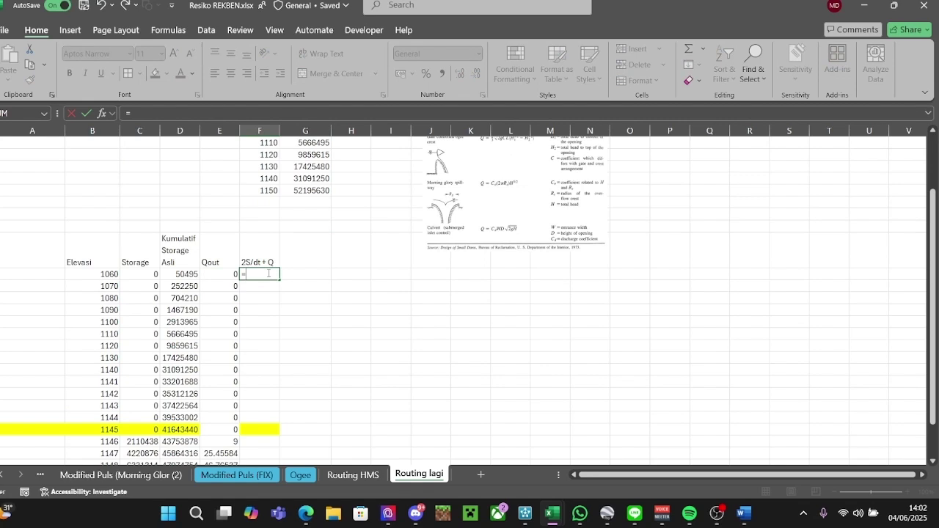
pyautogui.press('Left')
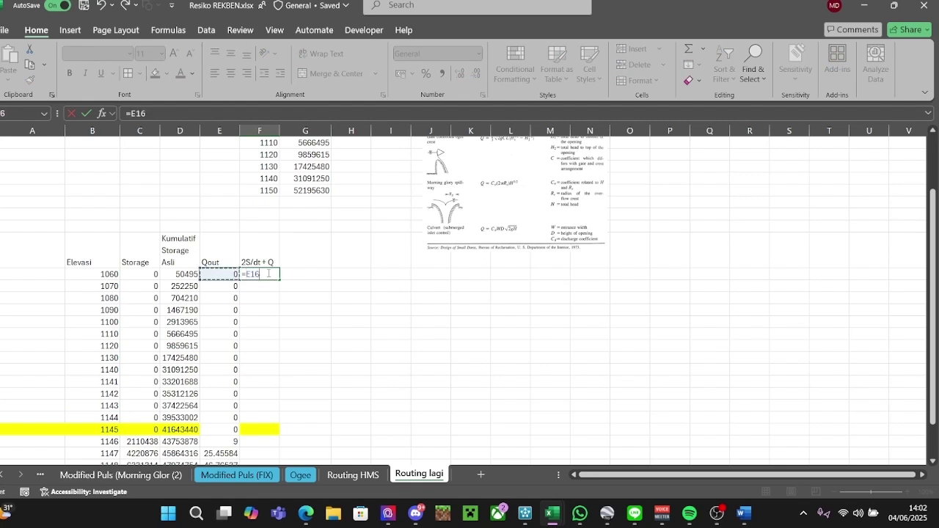
pyautogui.press('BackSpace')
pyautogui.press('BackSpace')
pyautogui.press('BackSpace')
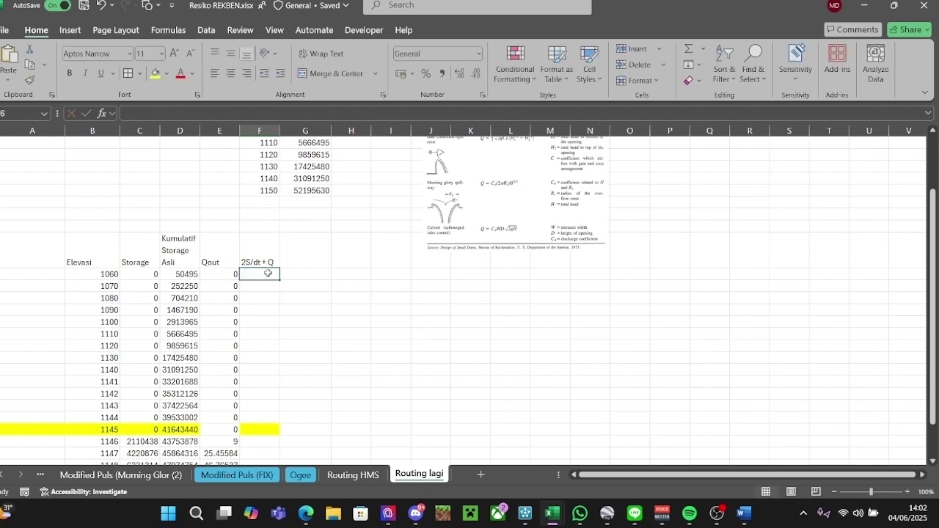
pyautogui.write('2')
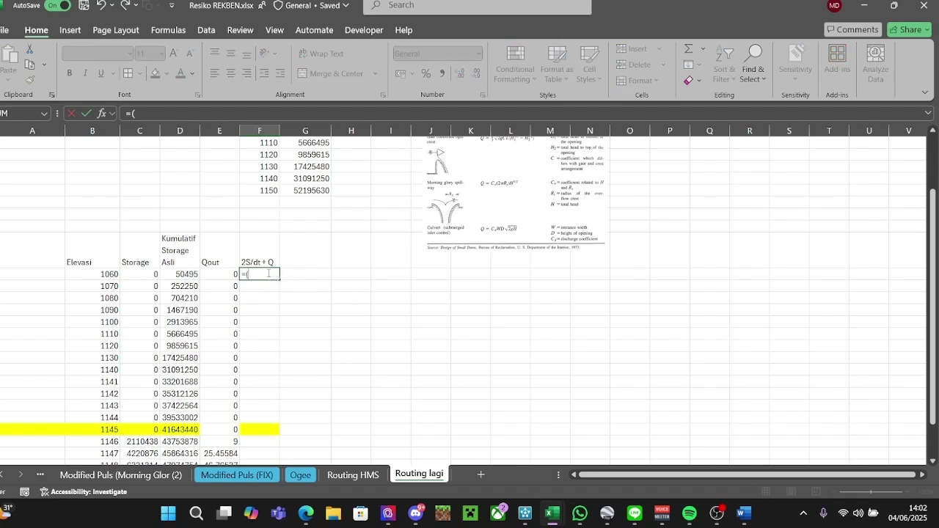
pyautogui.write('*')
pyautogui.press('Left')
pyautogui.press('Left')
pyautogui.press('Left')
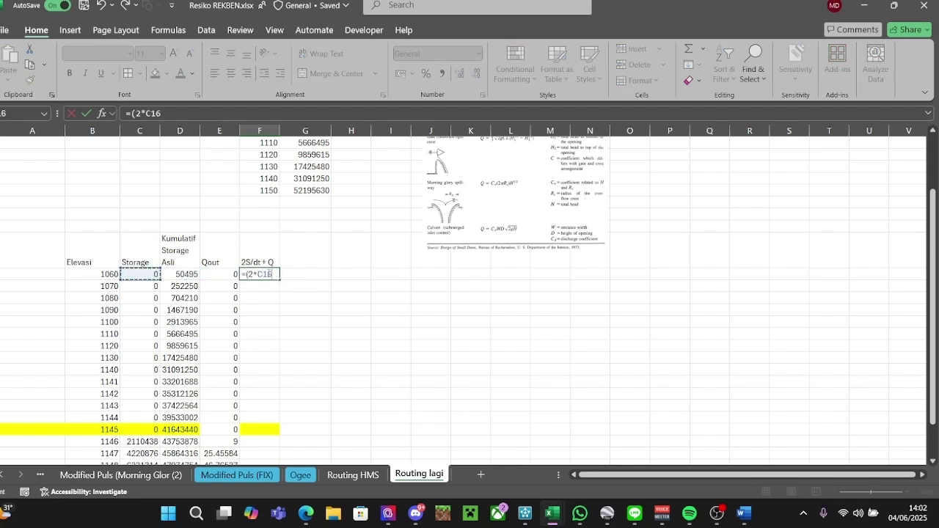
pyautogui.write('/')
pyautogui.scroll(2, 328, 302)
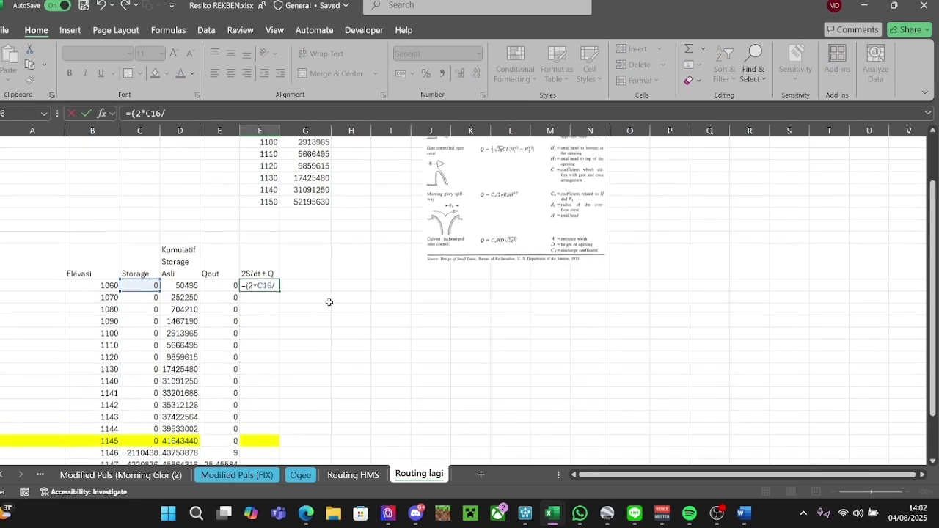
pyautogui.scroll(-3, 364, 300)
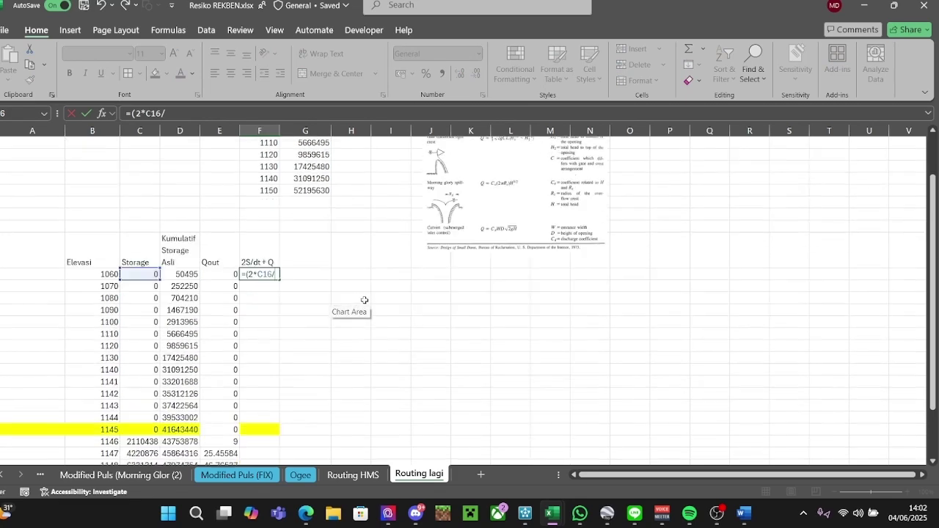
pyautogui.scroll(3, 359, 304)
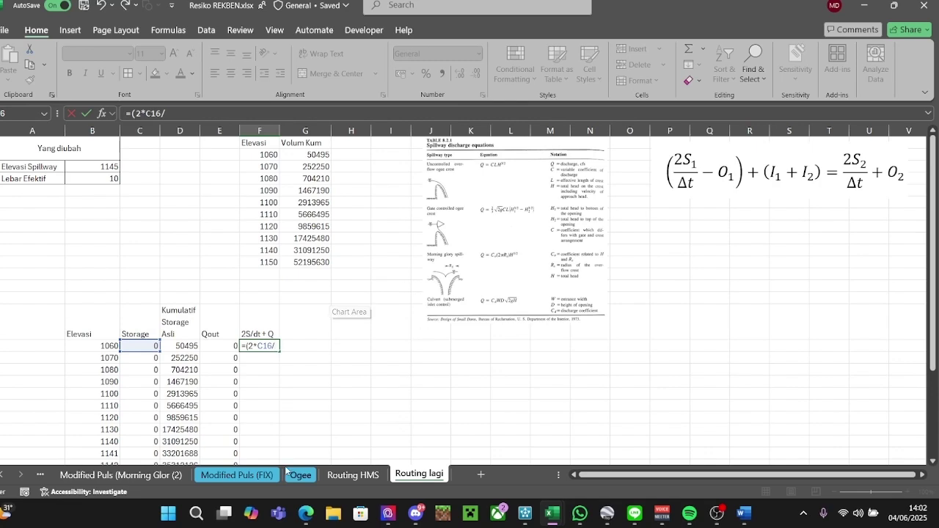
# Delete the equation picture covering the inflow data on the Modified Puls (FIX) sheet and copy the INFLOW table with Jam and Discharge.
pyautogui.click(264, 477)
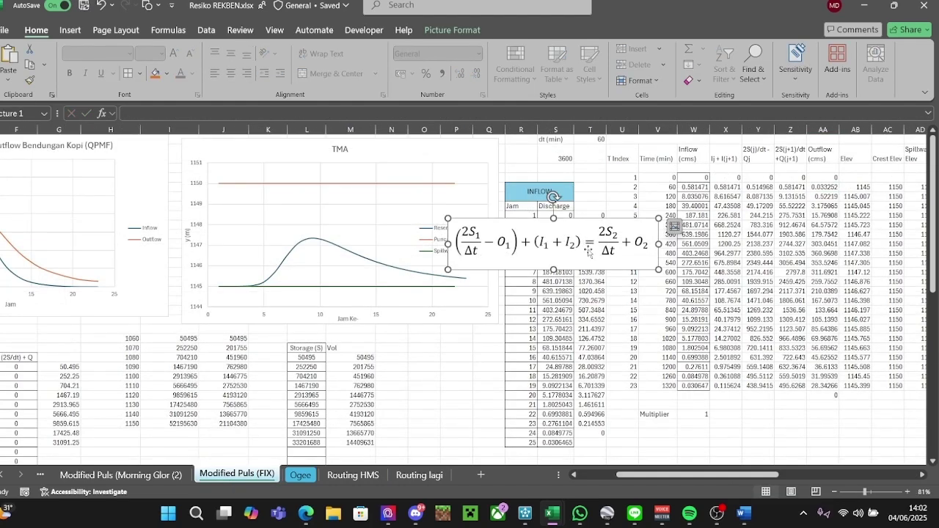
pyautogui.press('Delete')
pyautogui.moveTo(539, 192); pyautogui.dragTo(530, 439)
pyautogui.hotkey('ctrl', 'c')
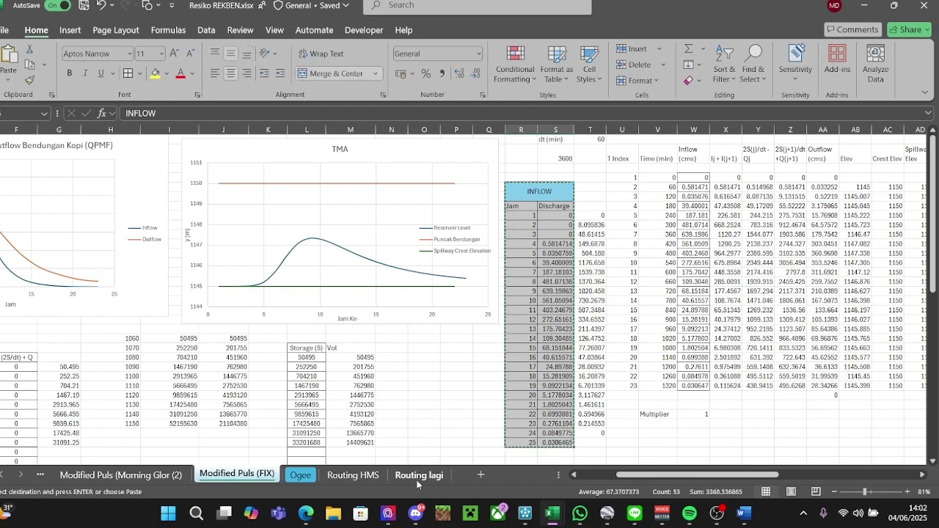
# Try pasting the copied INFLOW table as values beside the spillway equations picture on the Routing lagi sheet, and undo the paste.
pyautogui.click(374, 474)
pyautogui.click(419, 474)
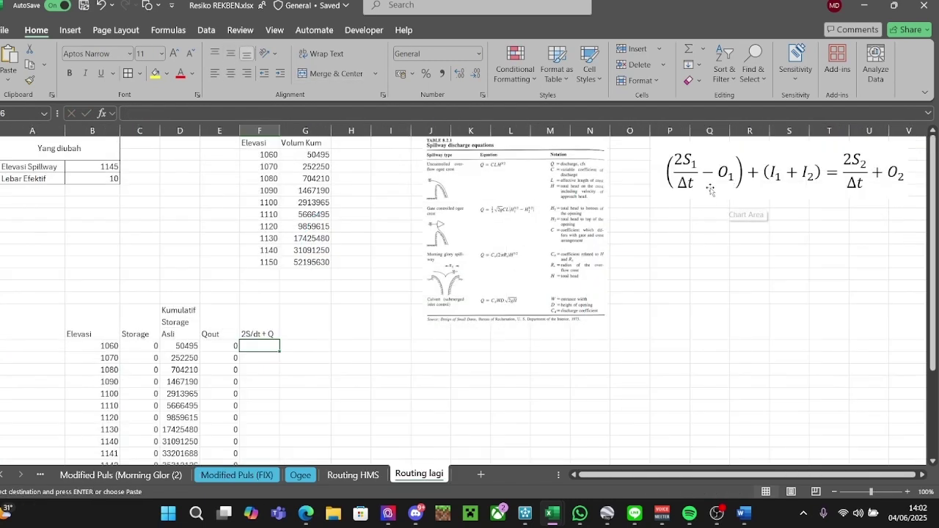
pyautogui.rightClick(626, 147)
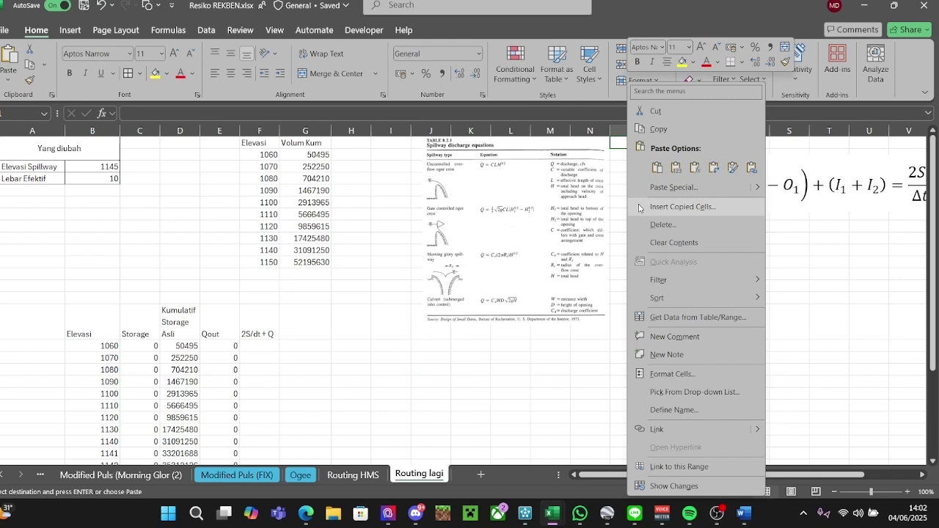
pyautogui.click(676, 171)
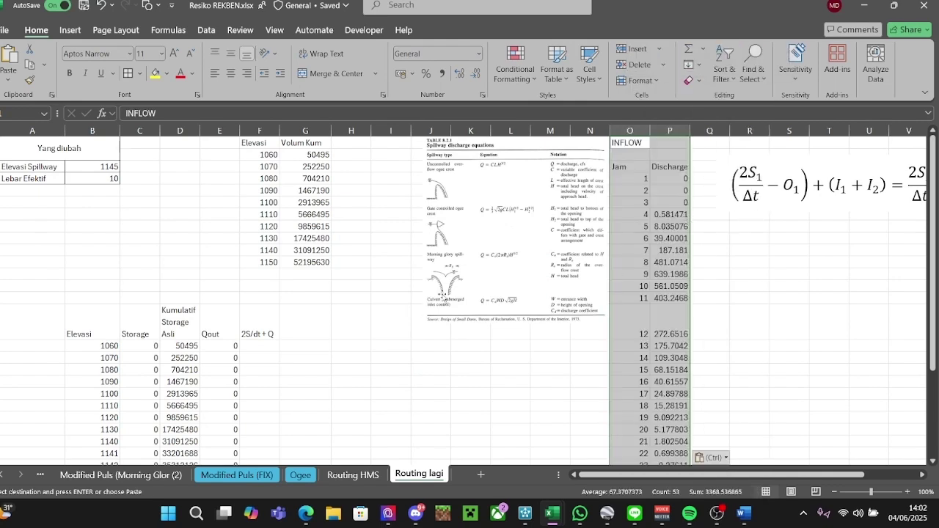
pyautogui.hotkey('ctrl', 'z')
pyautogui.click(275, 346)
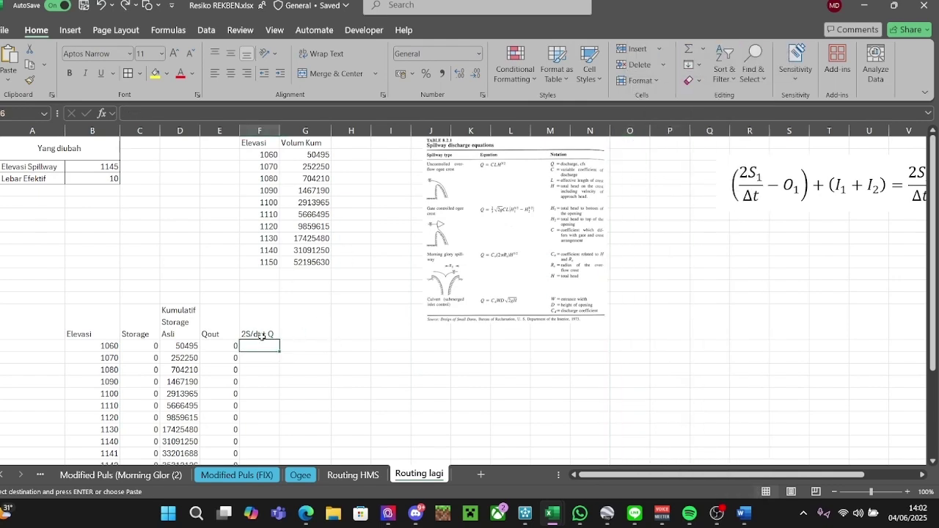
pyautogui.write('=')
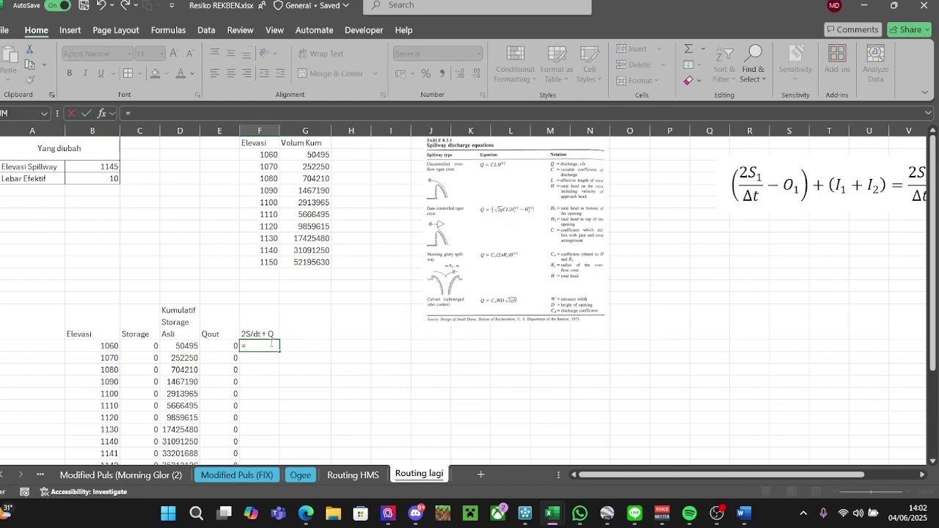
pyautogui.press('Left')
pyautogui.press('Left')
pyautogui.press('Left')
pyautogui.press('Right')
pyautogui.press('Right')
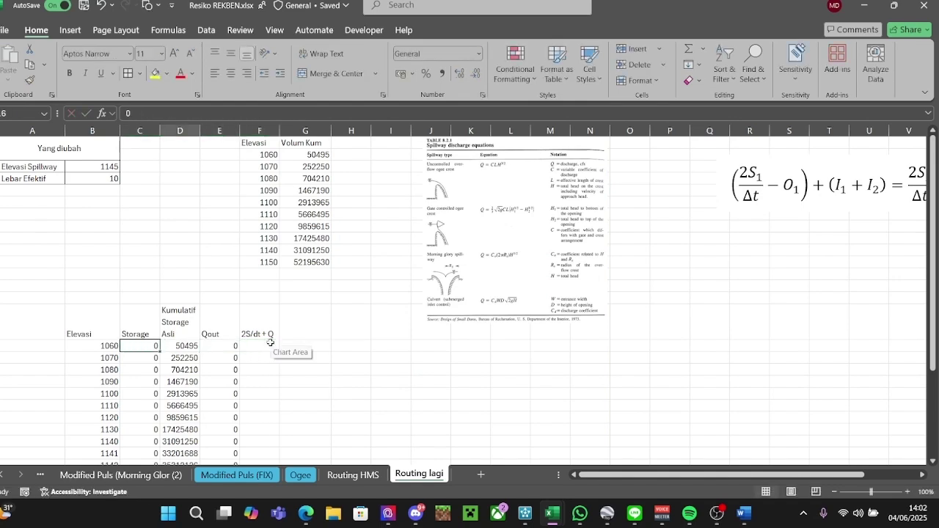
pyautogui.press('Down')
pyautogui.press('Down')
pyautogui.press('Up')
pyautogui.press('Left')
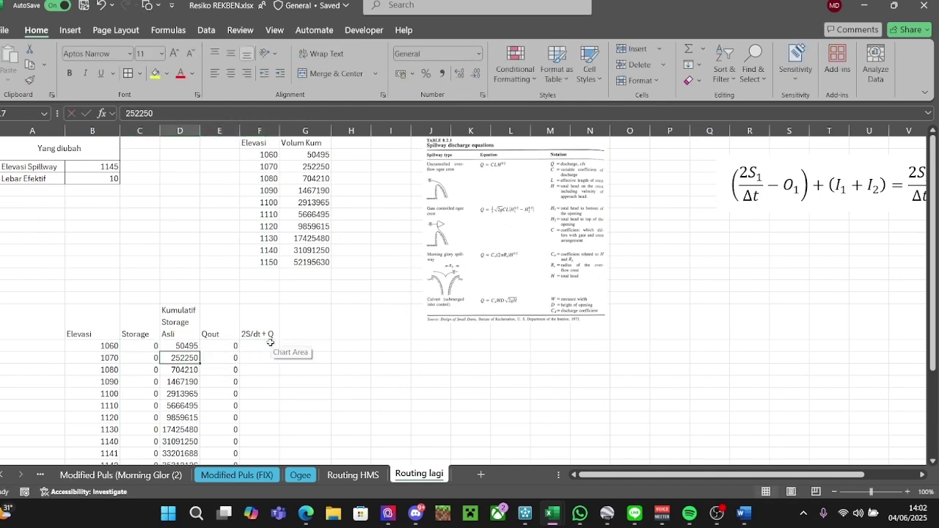
pyautogui.press('Down')
pyautogui.press('Left')
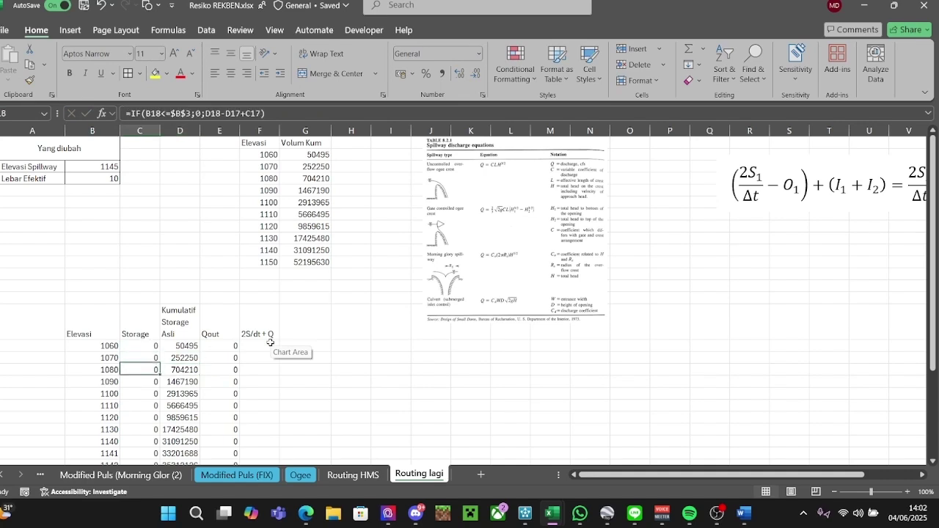
pyautogui.press('Down')
pyautogui.press('Down')
pyautogui.press('Down')
pyautogui.press('Down')
pyautogui.press('Down')
pyautogui.press('Down')
pyautogui.press('Right')
pyautogui.press('Right')
pyautogui.press('Right')
pyautogui.press('Up')
pyautogui.press('Up')
pyautogui.press('Up')
pyautogui.press('Up')
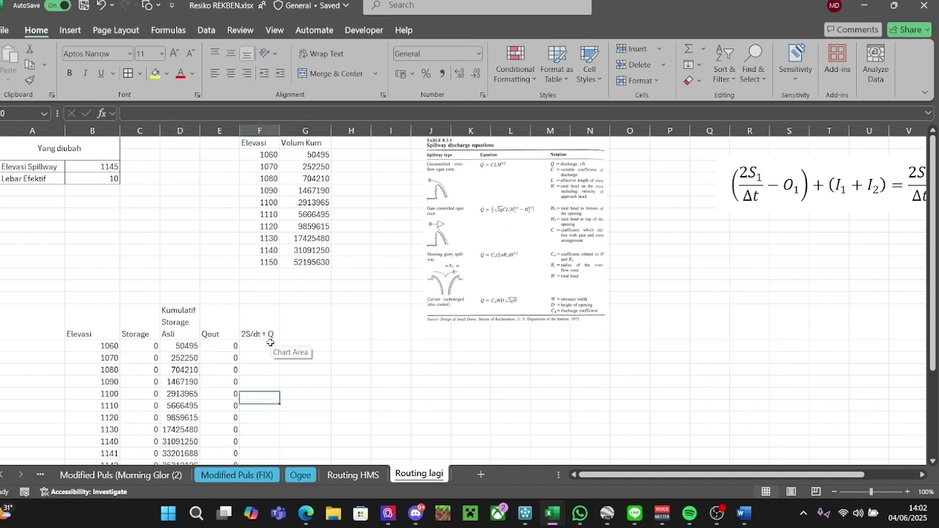
pyautogui.press('Up')
pyautogui.press('Up')
pyautogui.press('Up')
# Enter =(2*C16/3600) + E16 in F16 under 2S/dt + Q and fill it down to elevation 1150.
pyautogui.click(271, 342)
pyautogui.write('=(')
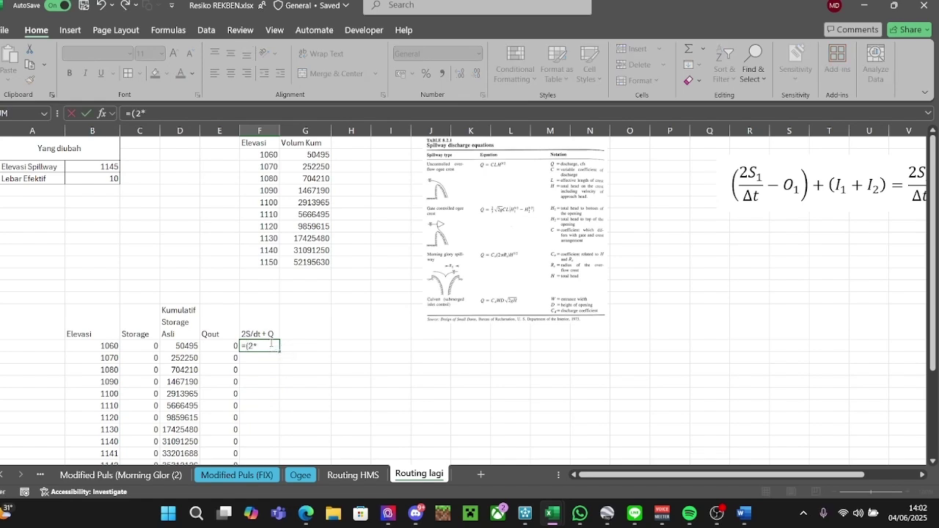
pyautogui.write('2*')
pyautogui.press('Left')
pyautogui.press('Left')
pyautogui.press('Left')
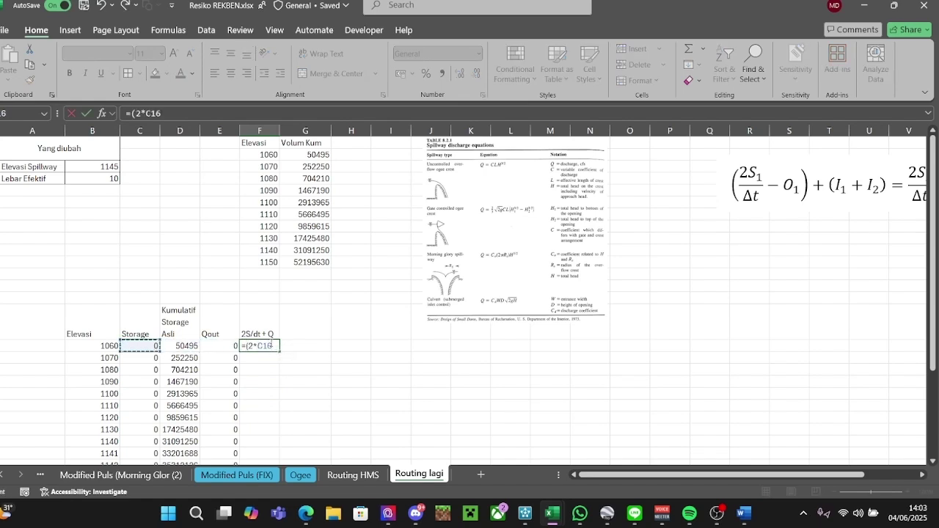
pyautogui.write('/3600) +')
pyautogui.press('Left')
pyautogui.press('Return')
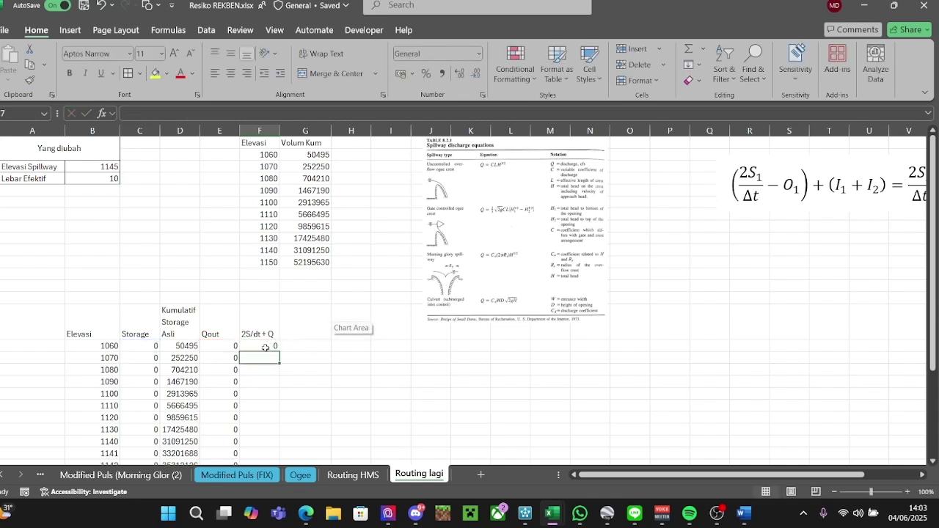
pyautogui.doubleClick(280, 350)
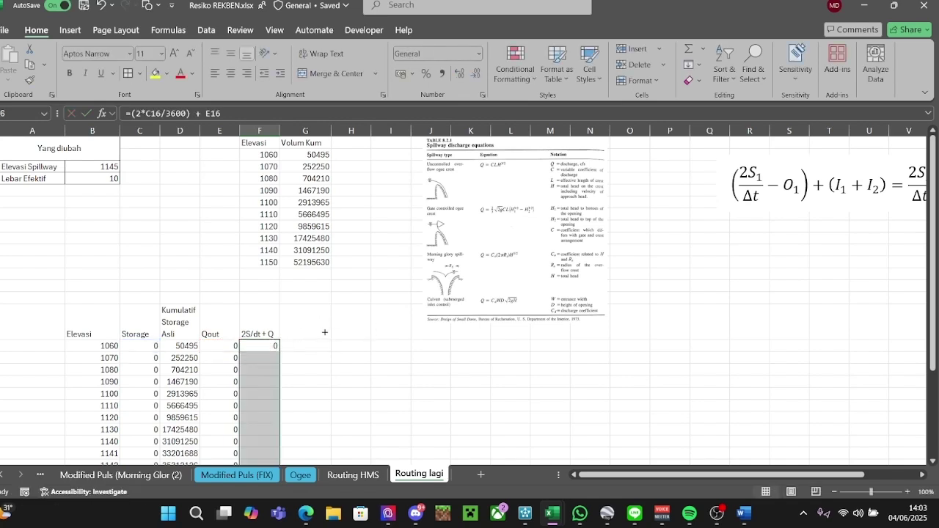
pyautogui.scroll(-5, 325, 332)
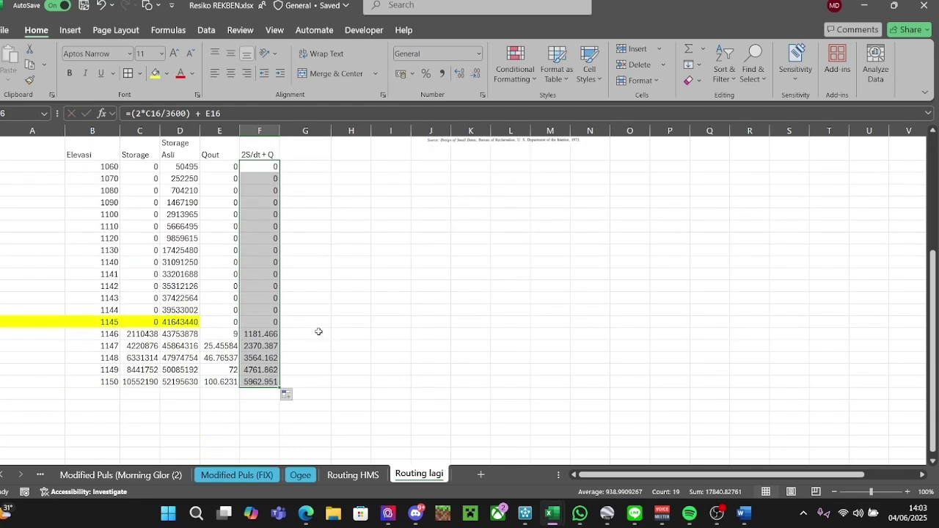
pyautogui.click(318, 332)
pyautogui.scroll(3, 319, 331)
# Vertically centre the Qout and 2S/dt + Q header cells in row 15.
pyautogui.click(250, 255)
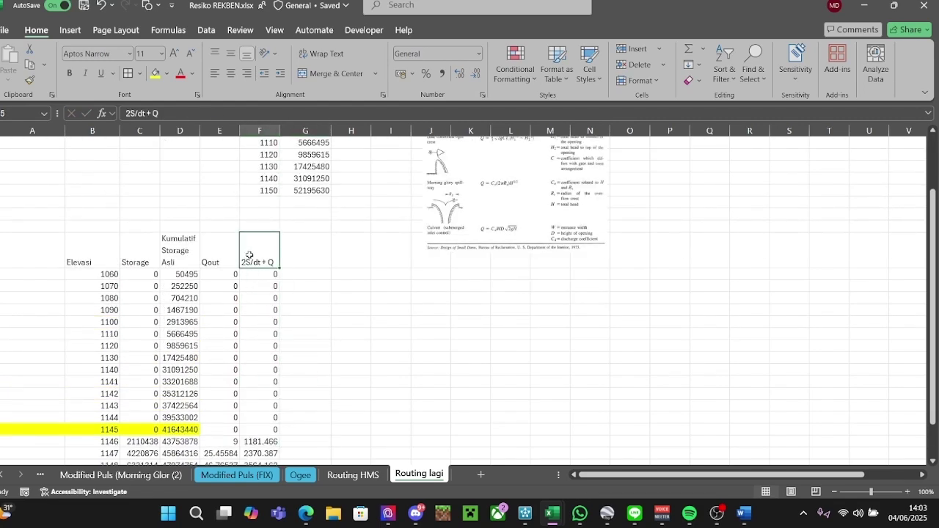
pyautogui.click(227, 250)
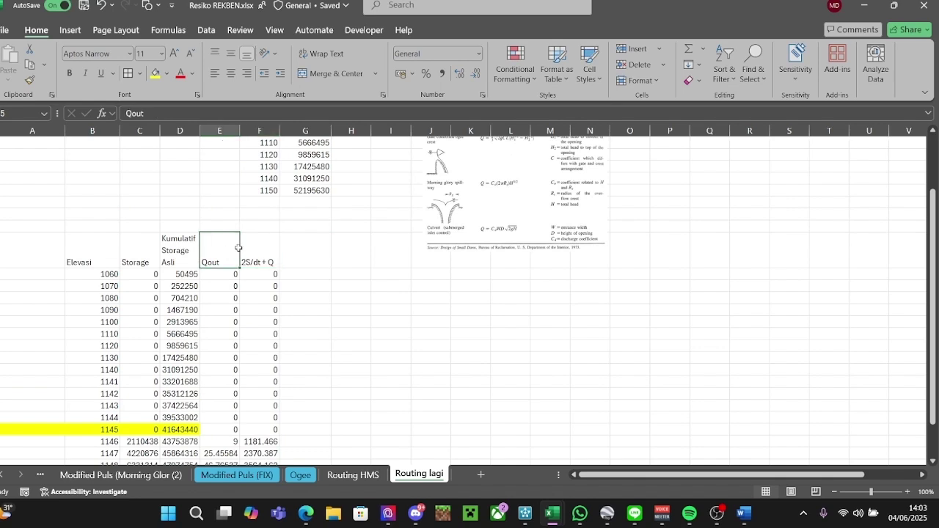
pyautogui.click(231, 54)
pyautogui.press('Right')
pyautogui.click(231, 53)
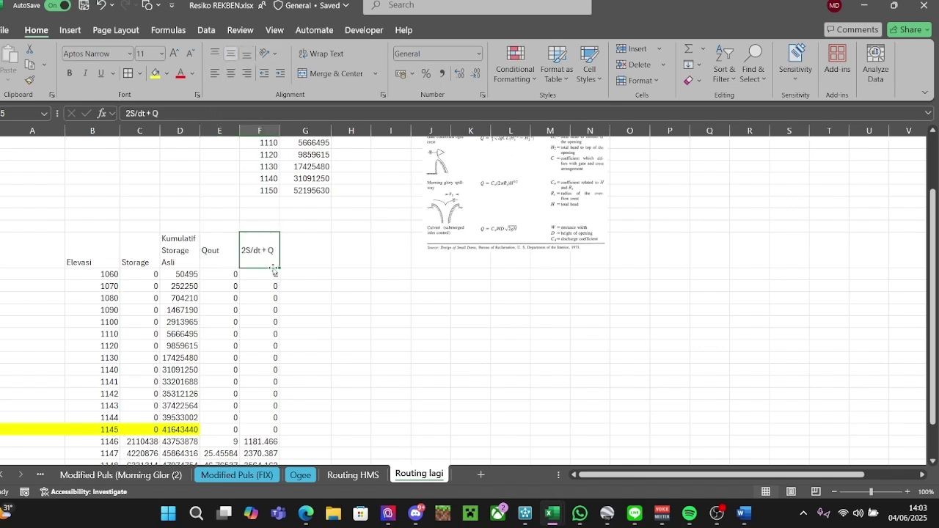
# Shrink the spillway equations picture so that it ends above the header row 15.
pyautogui.moveTo(634, 478); pyautogui.dragTo(709, 478)
pyautogui.scroll(2, 495, 335)
pyautogui.moveTo(392, 262); pyautogui.dragTo(377, 262)
pyautogui.click(104, 327)
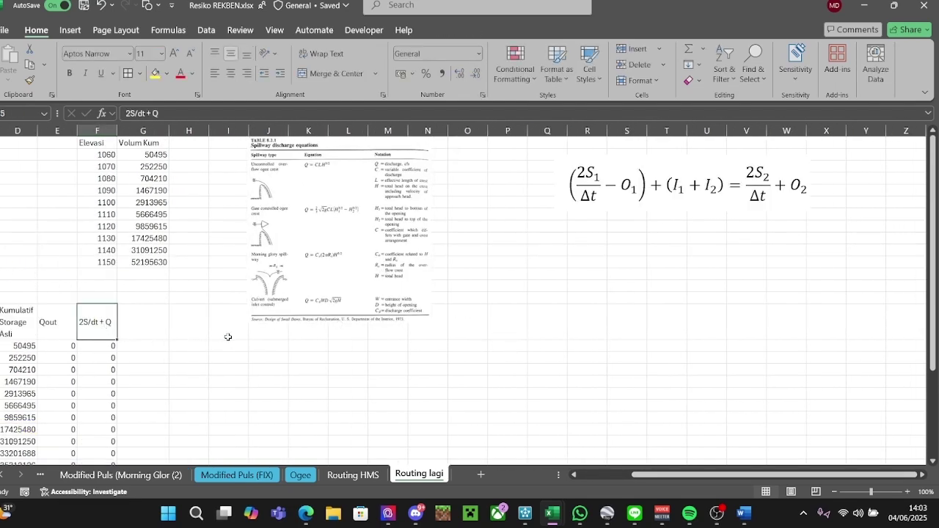
pyautogui.scroll(-7, 174, 342)
pyautogui.scroll(7, 157, 333)
pyautogui.click(389, 301)
pyautogui.moveTo(430, 323); pyautogui.dragTo(411, 301)
pyautogui.click(174, 333)
pyautogui.click(347, 328)
pyautogui.click(222, 327)
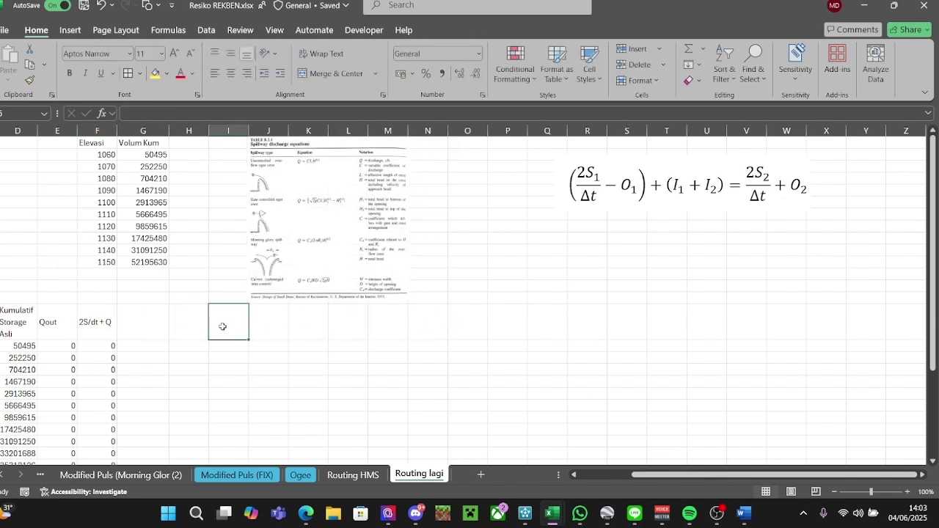
pyautogui.click(171, 327)
pyautogui.click(392, 327)
pyautogui.moveTo(748, 475); pyautogui.dragTo(694, 475)
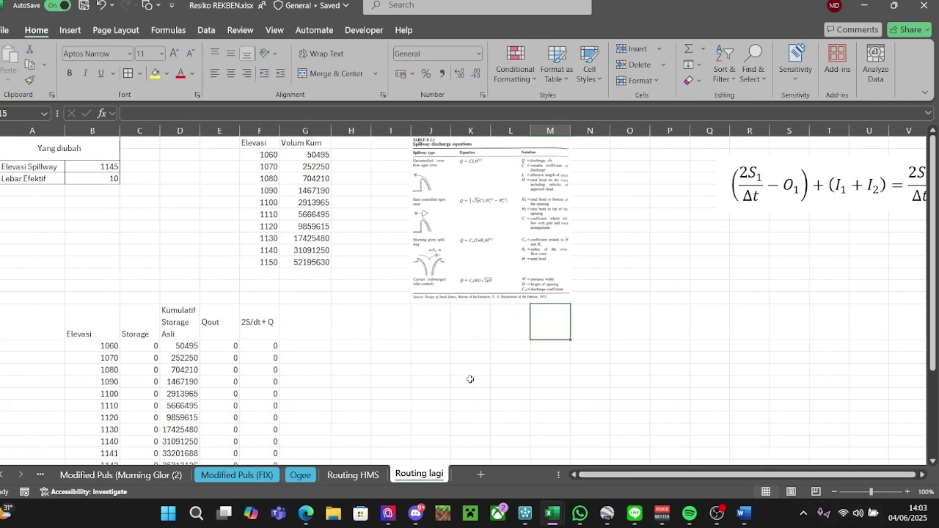
# Enter the header Inflow in cell J15, below the spillway equations picture.
pyautogui.click(390, 324)
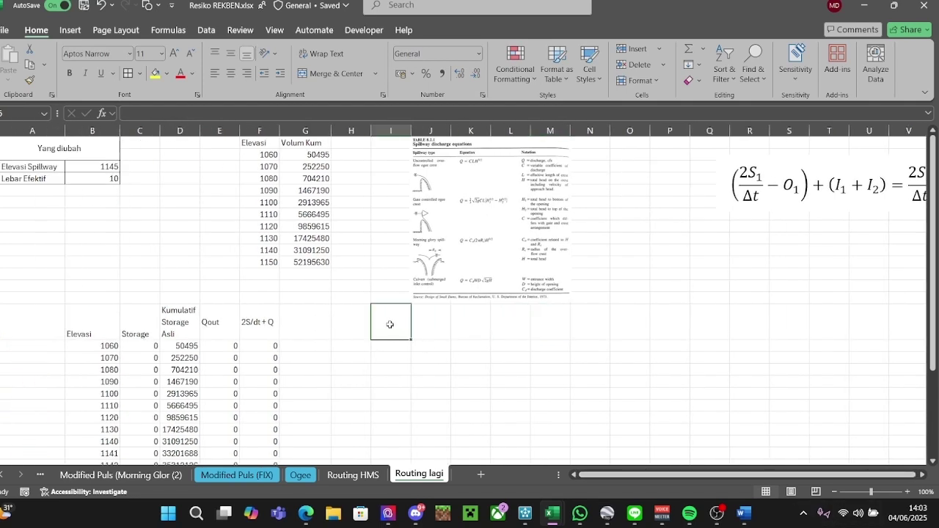
pyautogui.press('Right')
pyautogui.press('Left')
pyautogui.press('Right')
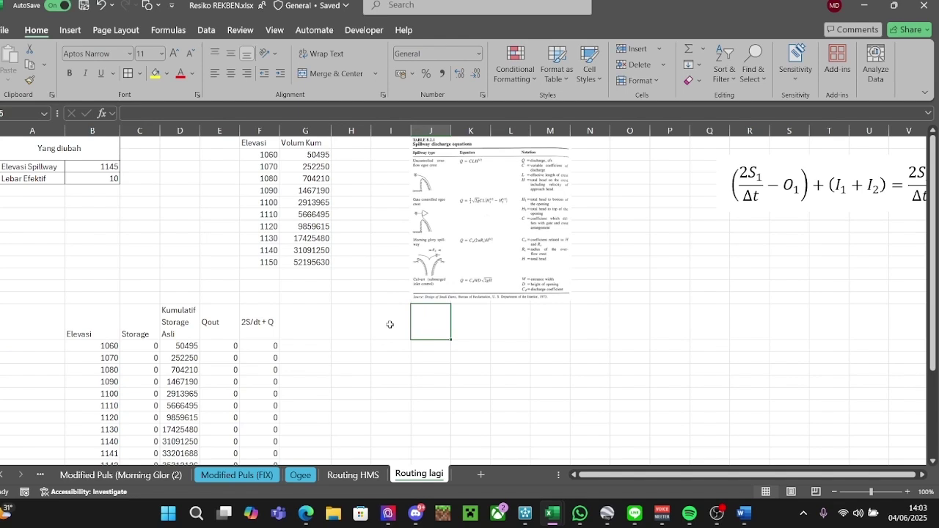
pyautogui.write('INFL')
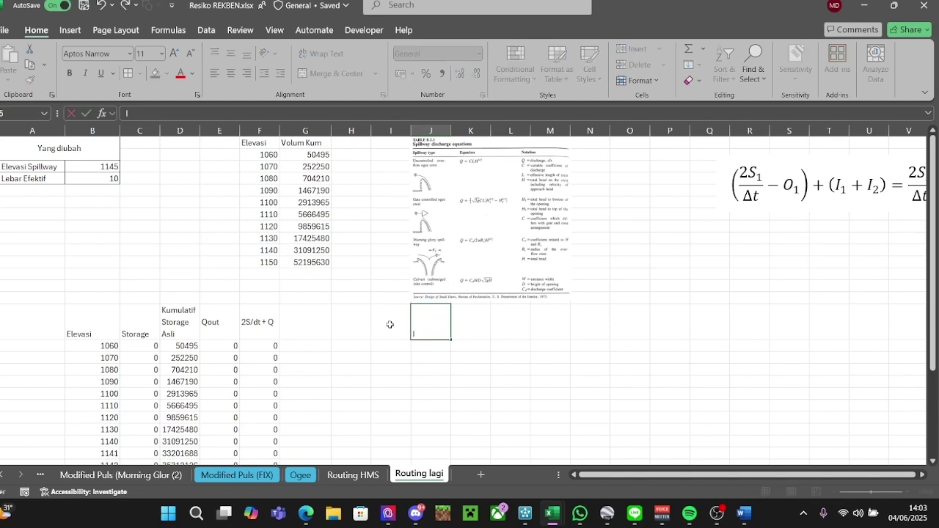
pyautogui.press('Return')
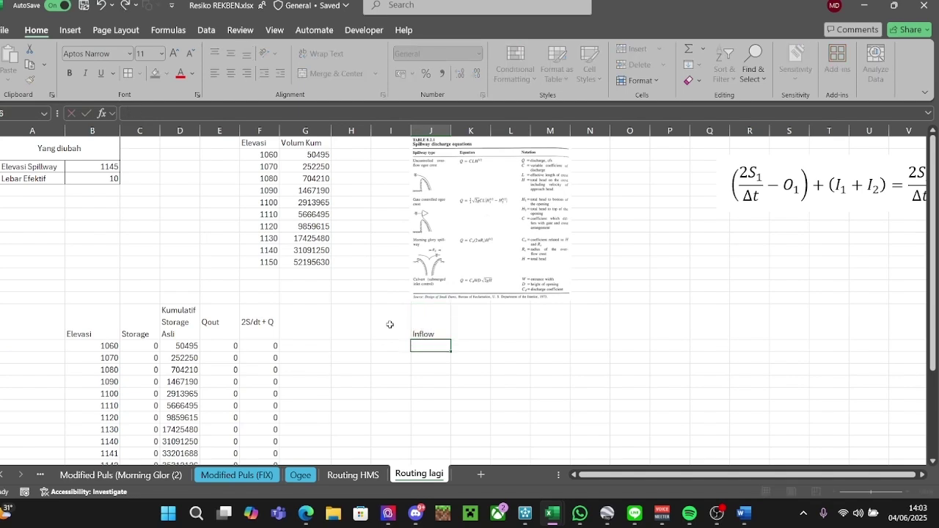
# Number the first three rows of the inflow table 1, 2 and 3 in H16:H18.
pyautogui.press('Down')
pyautogui.press('Left')
pyautogui.press('Right')
pyautogui.press('Up')
pyautogui.press('Left')
pyautogui.press('Left')
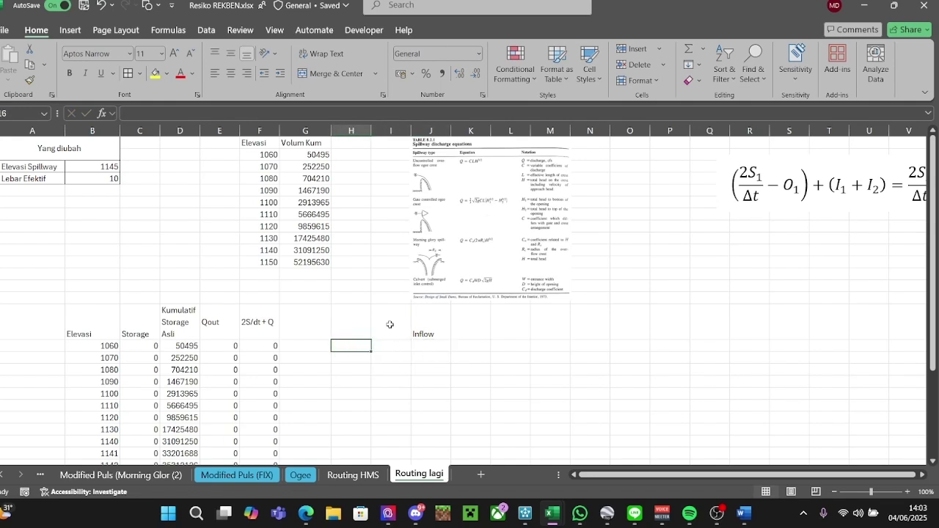
pyautogui.press('Right')
pyautogui.press('Left')
pyautogui.press('Down')
pyautogui.press('Up')
pyautogui.press('Right')
pyautogui.press('Left')
pyautogui.write('1')
pyautogui.press('Return')
pyautogui.write('2')
pyautogui.press('Return')
pyautogui.write('3')
pyautogui.press('Right')
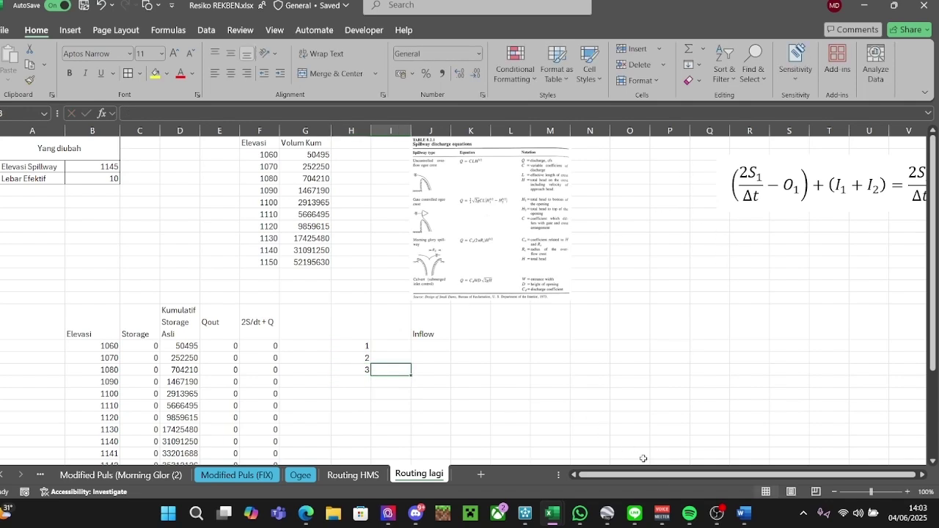
# Copy the 25 Discharge values from the Modified Puls (FIX) sheet and paste them as values under Inflow in J16 of Routing lagi.
pyautogui.scroll(-2, 524, 358)
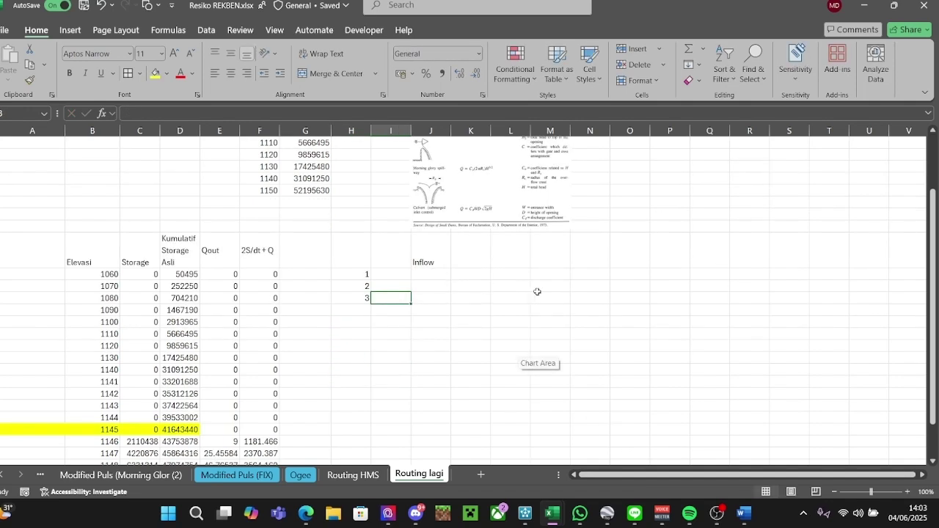
pyautogui.click(237, 474)
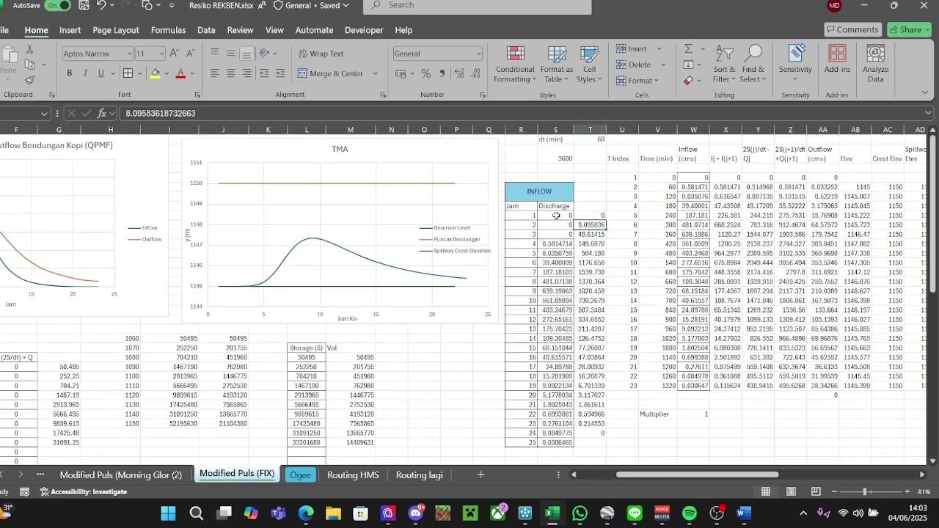
pyautogui.moveTo(556, 215); pyautogui.dragTo(554, 443)
pyautogui.hotkey('ctrl', 'c')
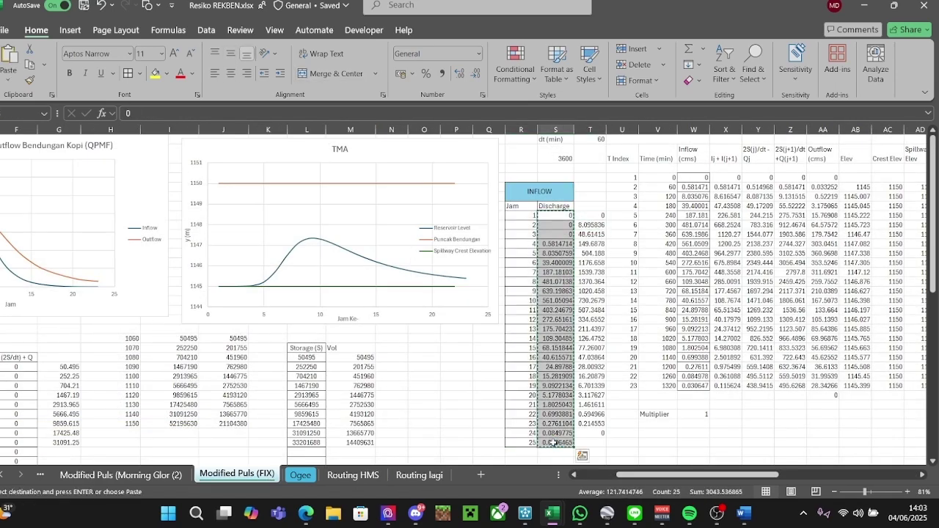
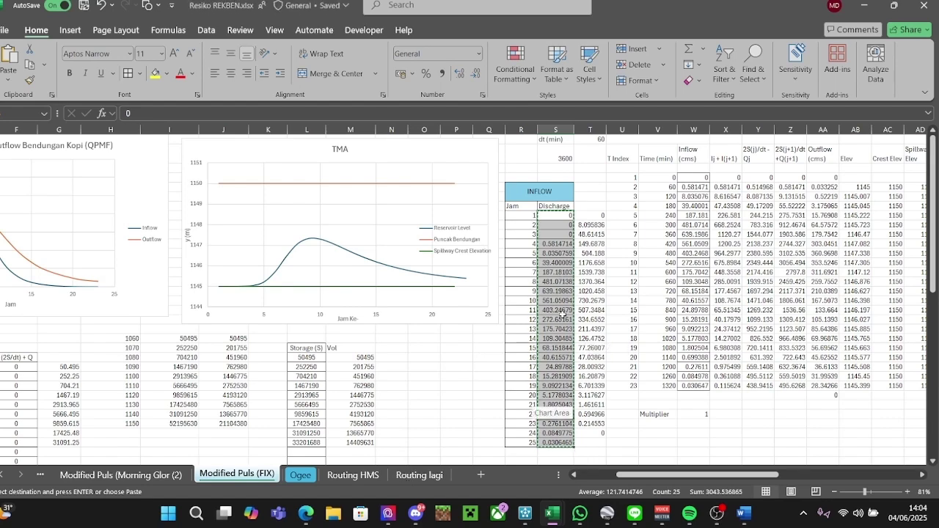
pyautogui.click(412, 481)
pyautogui.rightClick(436, 275)
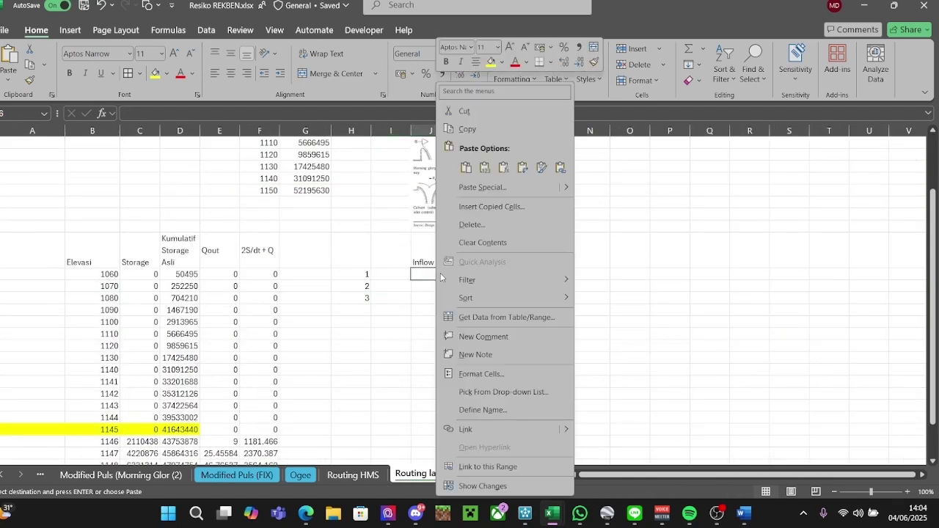
pyautogui.click(485, 168)
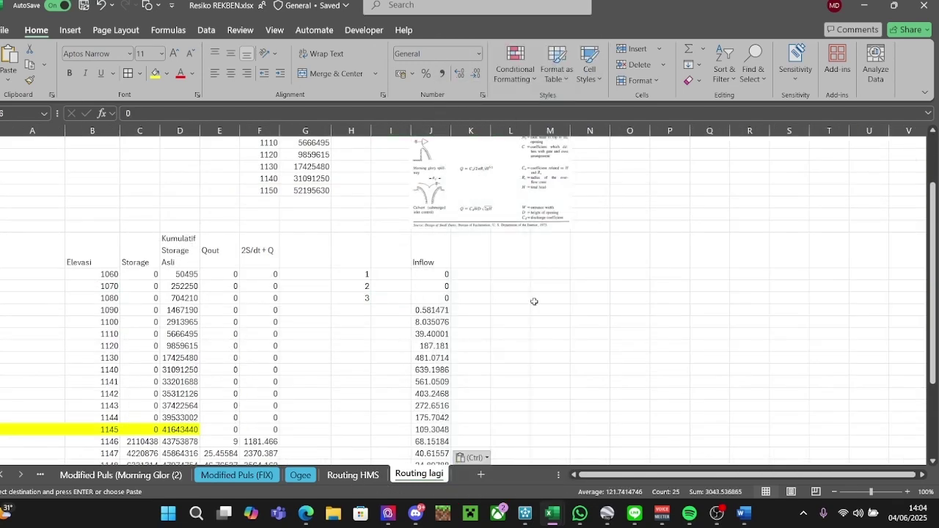
# Move the inflow values from J18:J40 up to J16, overwriting the first two zero entries beneath the Inflow header.
pyautogui.scroll(-2, 534, 301)
pyautogui.click(436, 204)
pyautogui.scroll(-1, 627, 258)
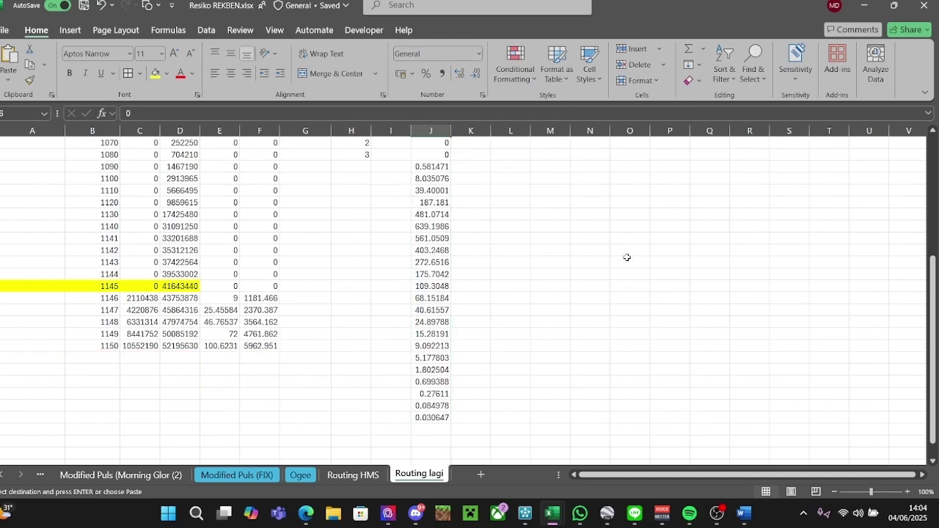
pyautogui.scroll(1, 626, 257)
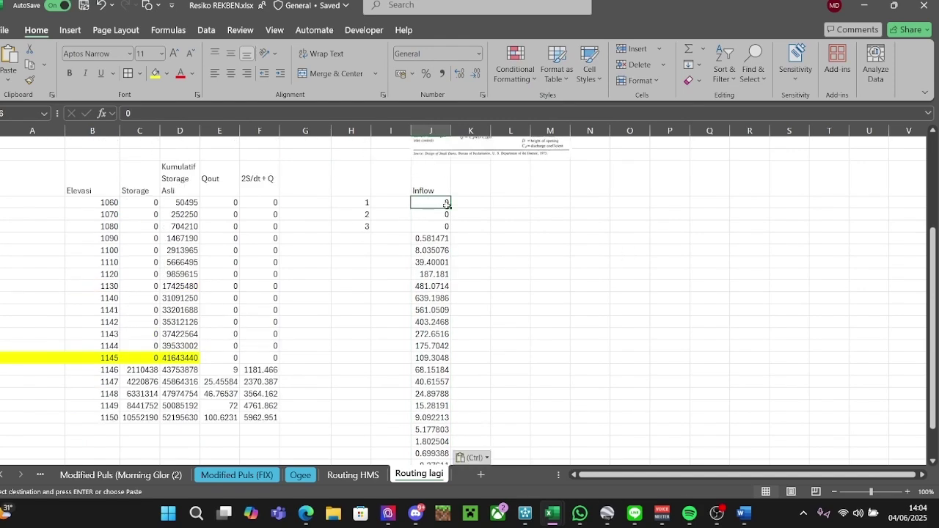
pyautogui.click(437, 226)
pyautogui.moveTo(437, 404); pyautogui.dragTo(438, 435)
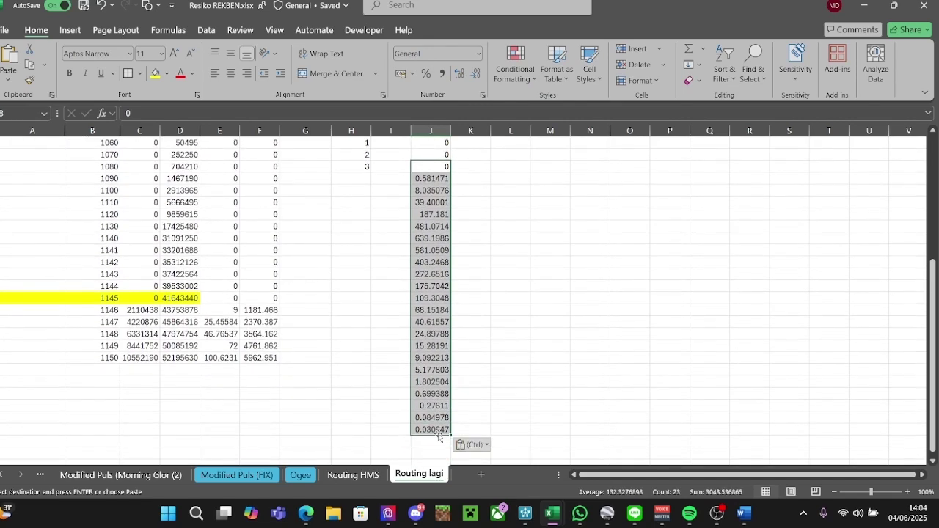
pyautogui.scroll(3, 438, 294)
pyautogui.rightClick(432, 250)
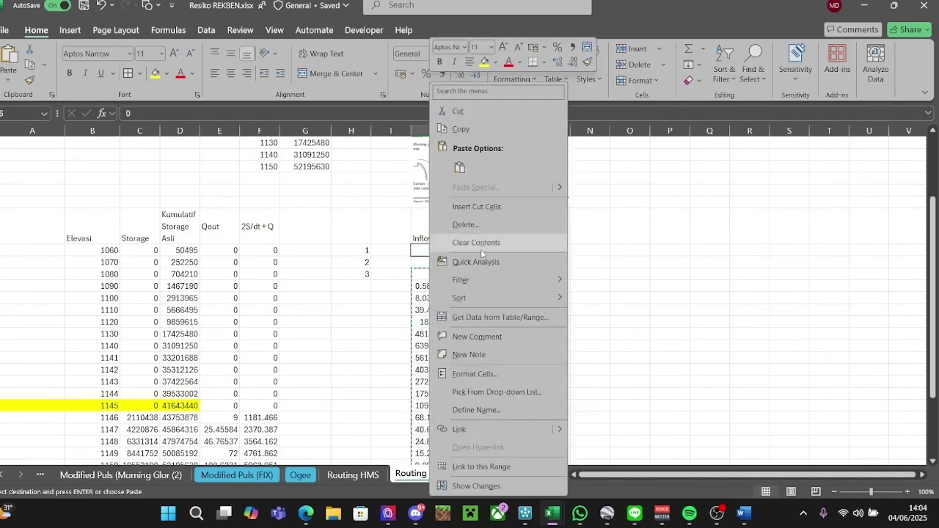
pyautogui.click(459, 168)
pyautogui.scroll(-5, 545, 244)
pyautogui.scroll(2, 545, 245)
pyautogui.click(559, 262)
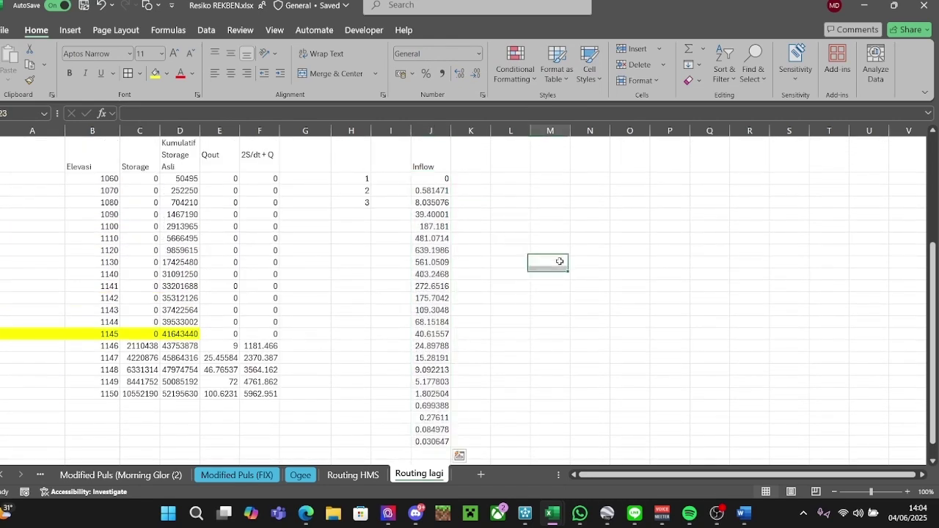
# Move the routing equation picture beside the spillway equations picture, so that it starts at column N.
pyautogui.click(385, 179)
pyautogui.click(550, 204)
pyautogui.click(401, 180)
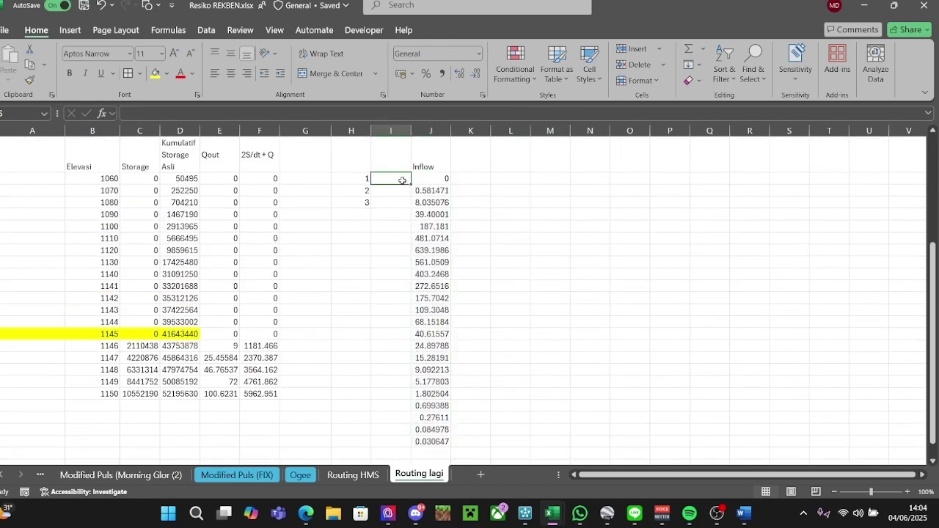
pyautogui.press('Right')
pyautogui.press('Right')
pyautogui.press('Up')
pyautogui.scroll(4, 640, 176)
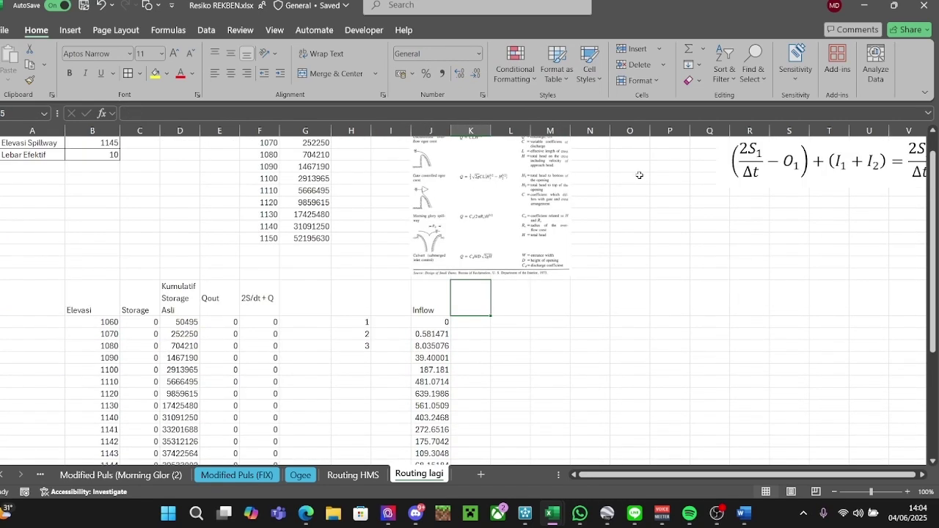
pyautogui.scroll(2, 640, 175)
pyautogui.moveTo(854, 189); pyautogui.dragTo(694, 190)
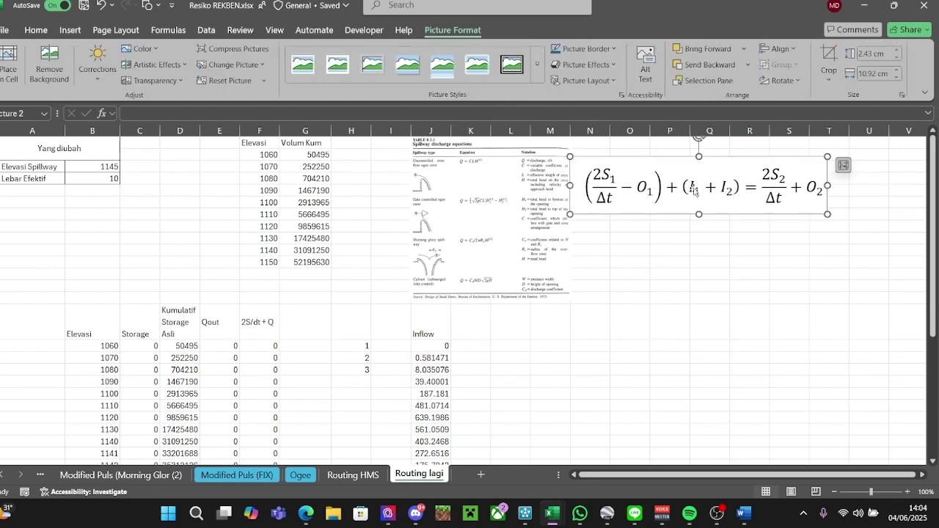
pyautogui.click(744, 274)
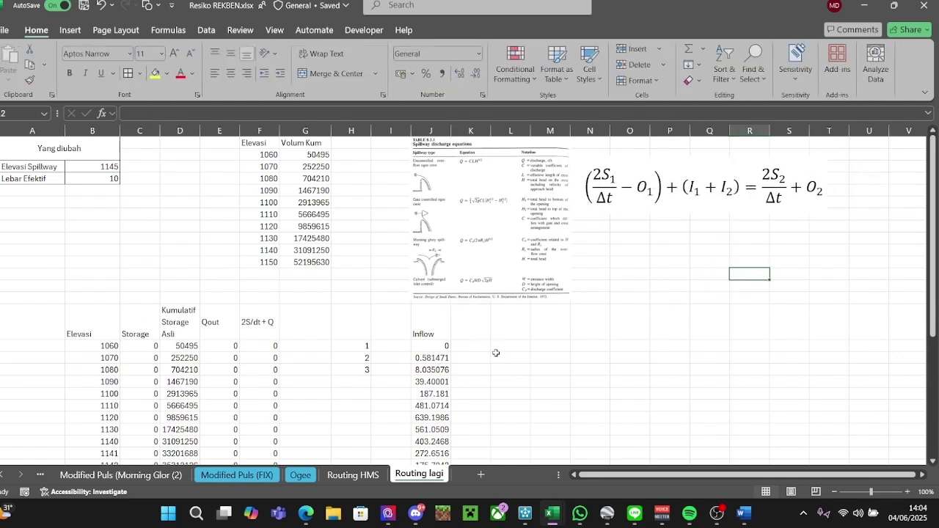
# Enter the header I(j) + I(j+1) in K15, beside the Inflow header.
pyautogui.scroll(-1, 496, 353)
pyautogui.click(467, 291)
pyautogui.write('I')
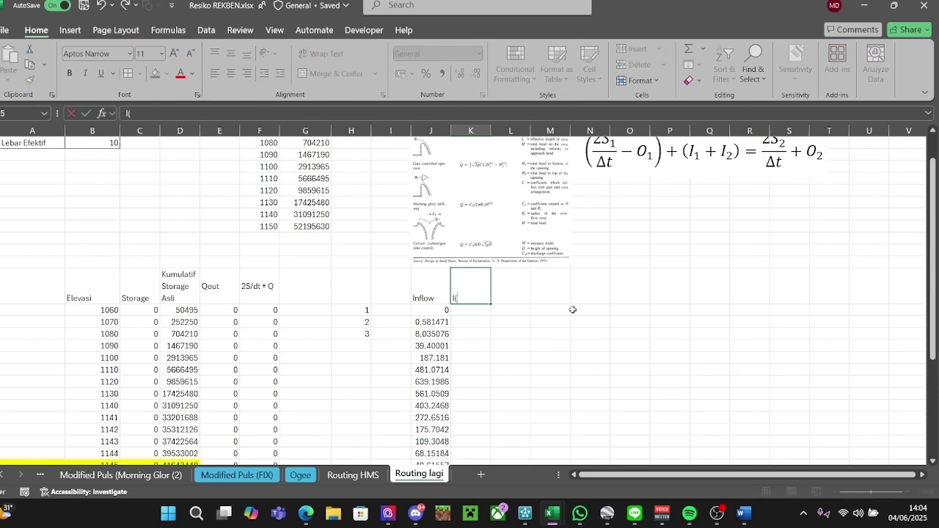
pyautogui.write('(j')
pyautogui.press('BackSpace')
pyautogui.write('j) + I(j+1)')
pyautogui.press('Return')
pyautogui.press('Up')
pyautogui.press('Up')
pyautogui.press('Down')
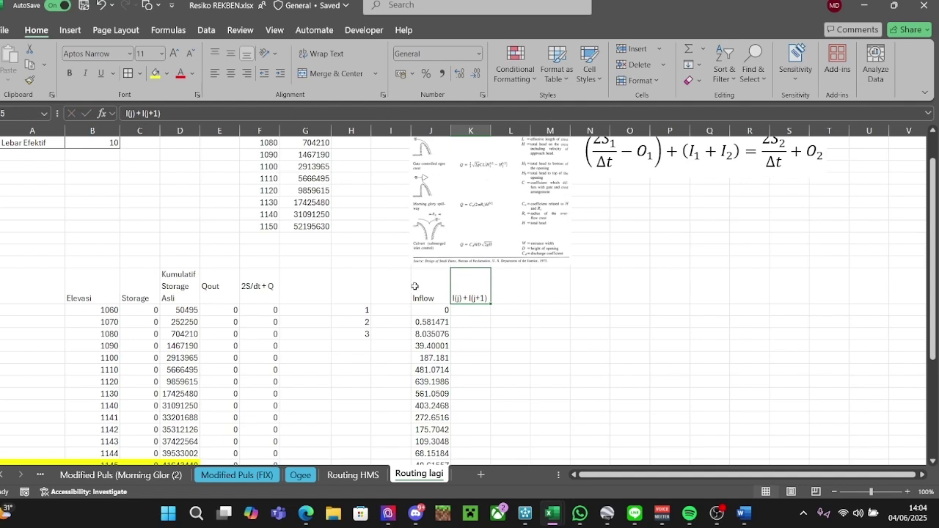
# Vertically middle-align the header cells J15:O15 of the inflow table.
pyautogui.moveTo(424, 286); pyautogui.dragTo(638, 285)
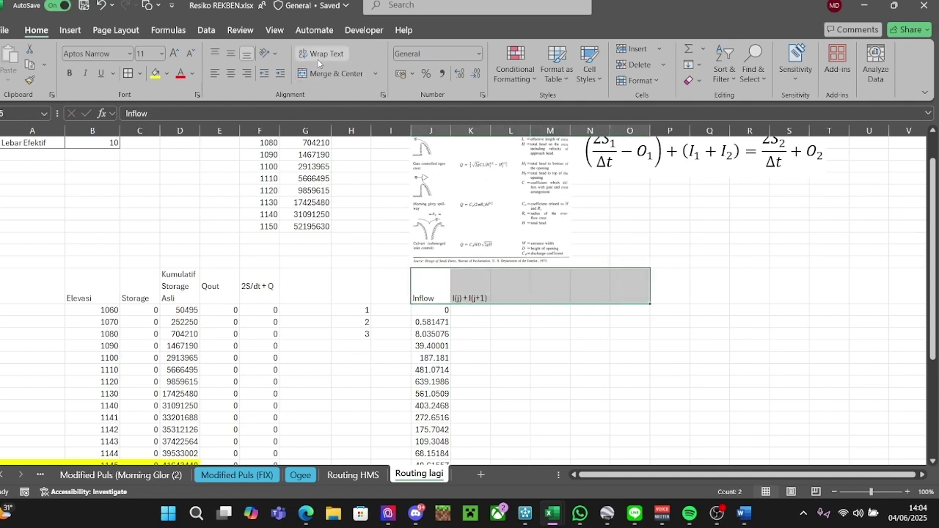
pyautogui.click(230, 53)
pyautogui.click(590, 393)
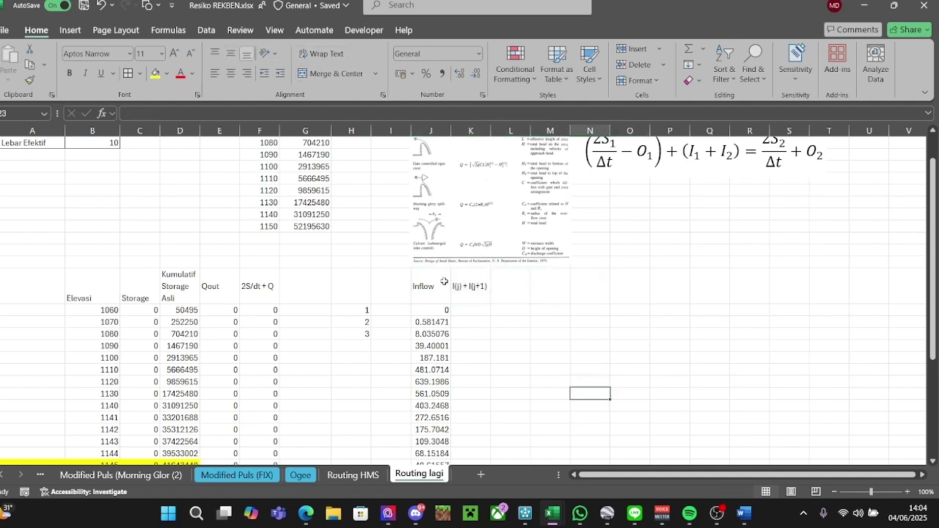
# Consult the routing table headers in Modified Puls (FIX), and enter the header Time in I15 of Routing lagi with 0 and 60 below it.
pyautogui.click(501, 287)
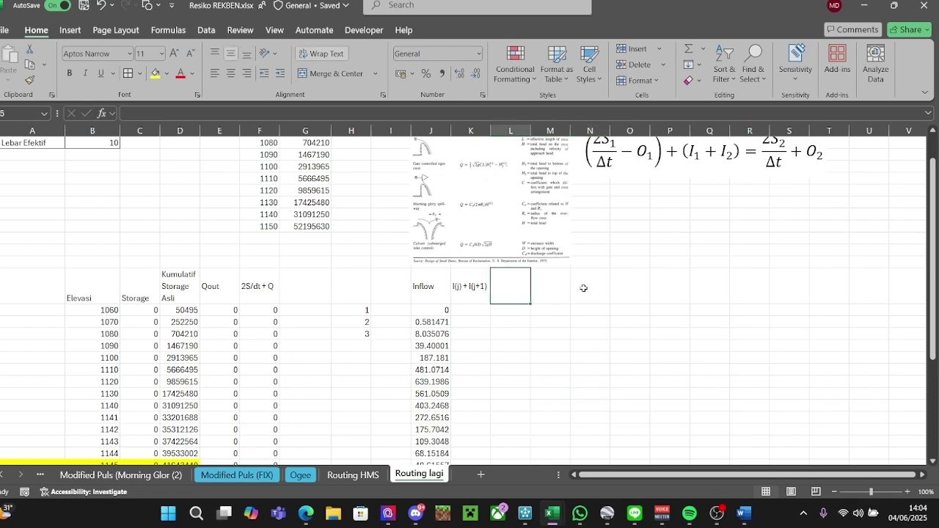
pyautogui.click(266, 477)
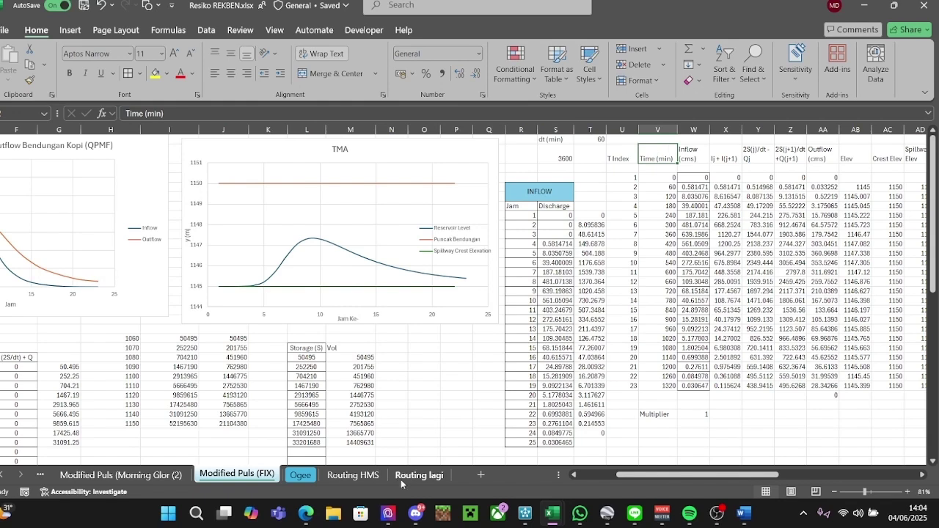
pyautogui.click(726, 154)
pyautogui.click(756, 154)
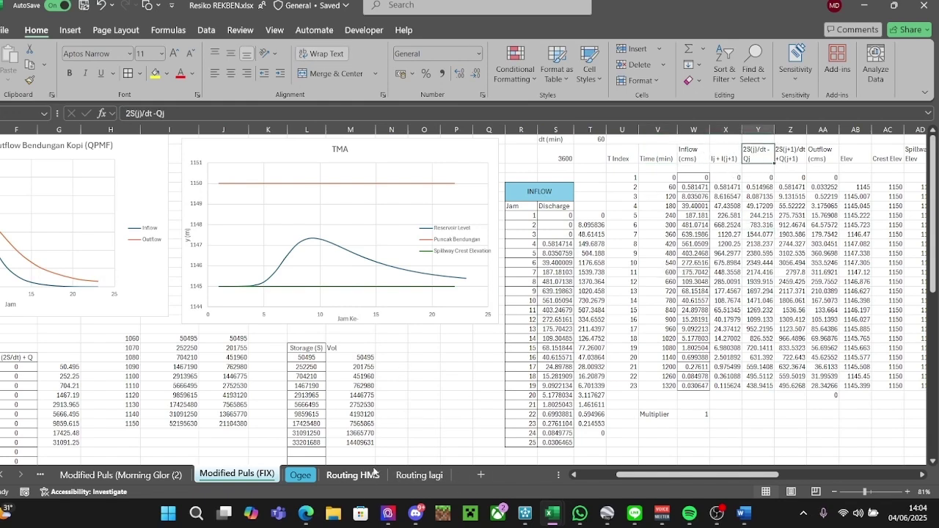
pyautogui.click(419, 475)
pyautogui.write('Time')
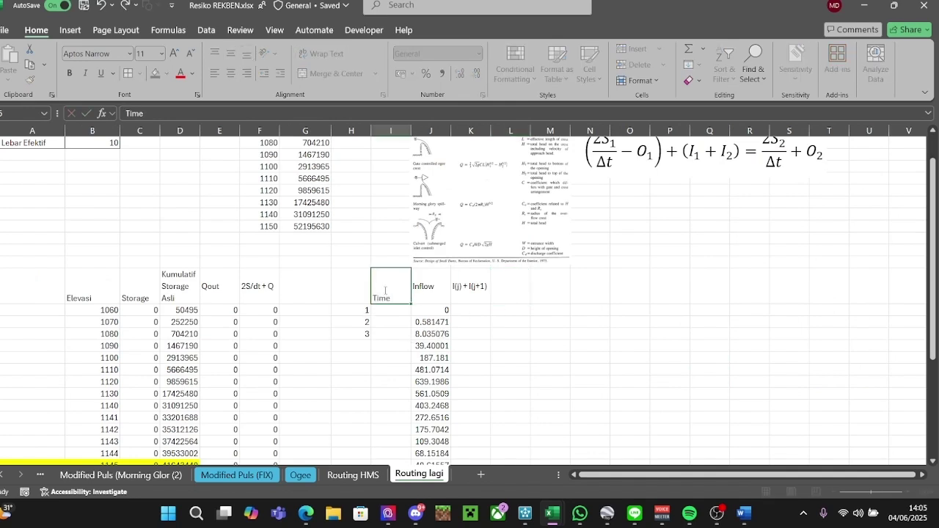
pyautogui.press('Return')
pyautogui.write('0')
pyautogui.press('Return')
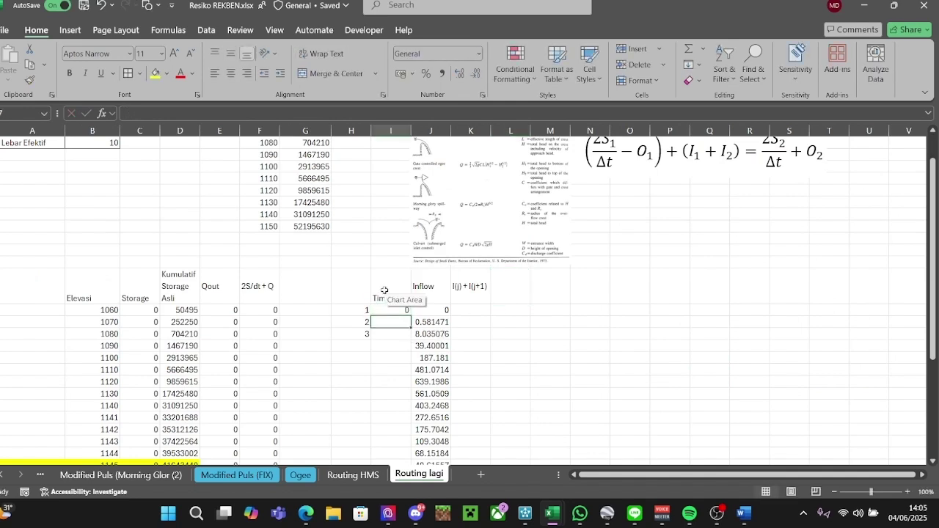
pyautogui.write('60')
pyautogui.press('Return')
# Add the unit to the time column's header in I15 so that it reads Time (min).
pyautogui.click(392, 291)
pyautogui.click(227, 113)
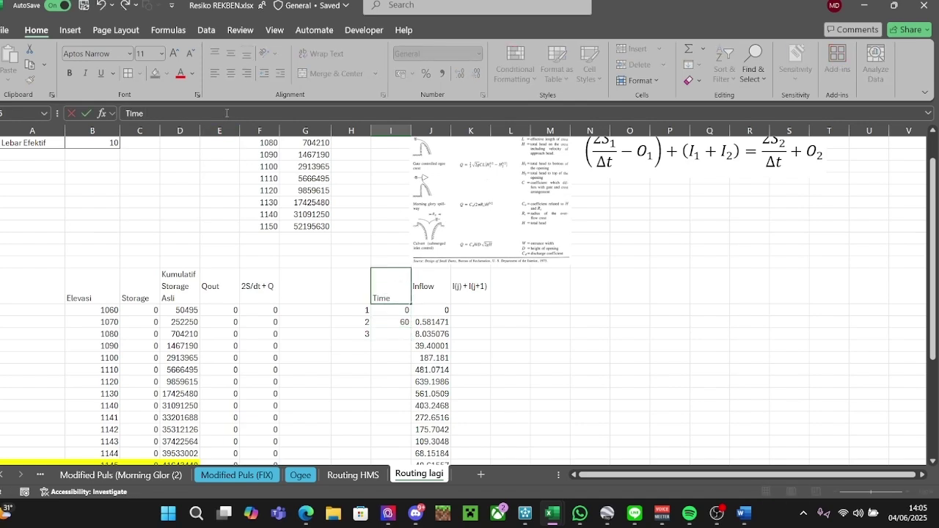
pyautogui.write('(min)')
pyautogui.press('Return')
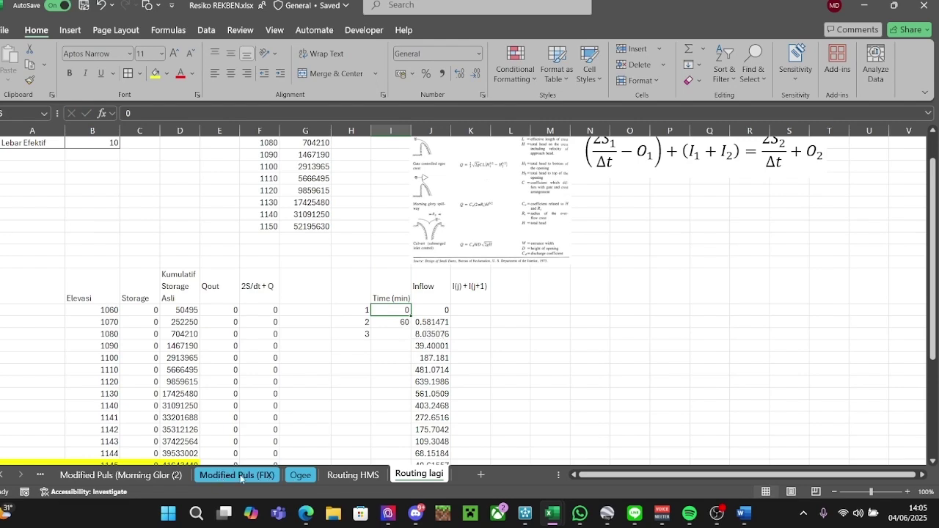
# Copy the Time (min) values 0 to 1320 from the Modified Puls (FIX) sheet and paste them into Routing lagi from I16 down.
pyautogui.click(282, 476)
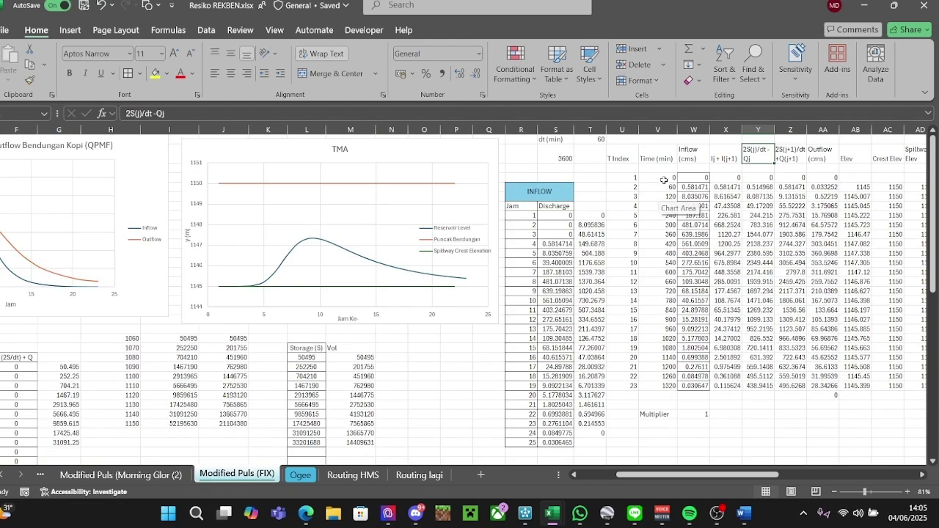
pyautogui.moveTo(658, 178); pyautogui.dragTo(664, 386)
pyautogui.hotkey('ctrl', 'c')
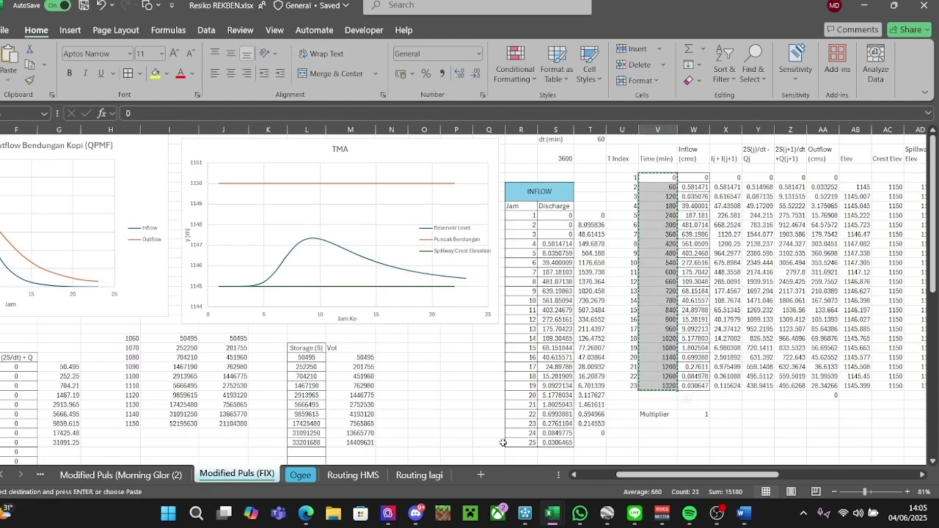
pyautogui.click(419, 474)
pyautogui.click(353, 476)
pyautogui.click(419, 474)
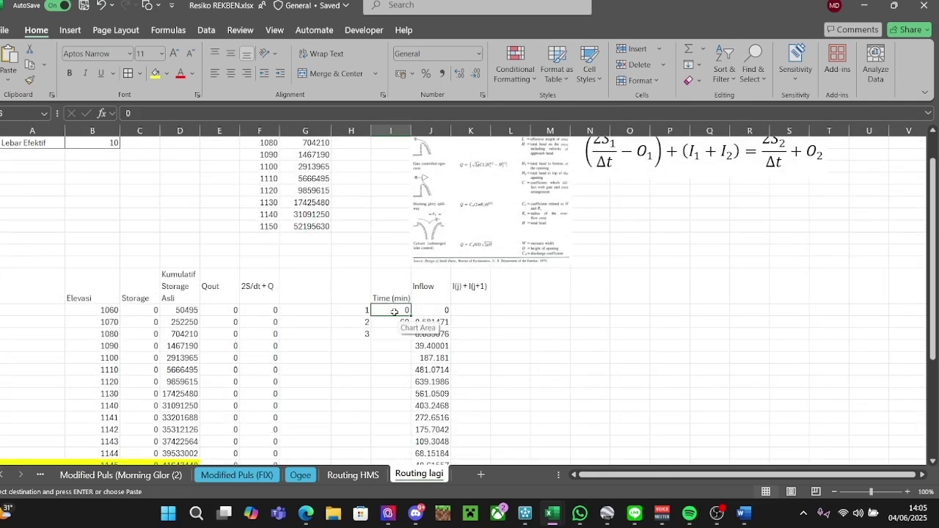
pyautogui.rightClick(411, 309)
pyautogui.click(443, 167)
pyautogui.scroll(-2, 345, 242)
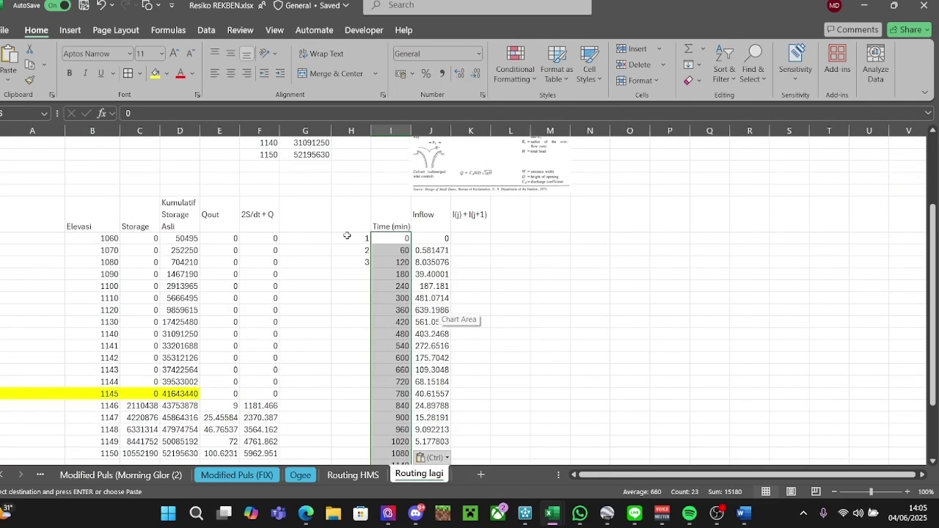
# Extend the index numbering in column H down alongside the time and inflow values.
pyautogui.click(347, 243)
pyautogui.moveTo(347, 243); pyautogui.dragTo(378, 408)
pyautogui.click(537, 338)
# Enter the header 2S(j+1)/dt + O(j+1) in L15, following the right-hand side of the routing equation.
pyautogui.scroll(3, 536, 340)
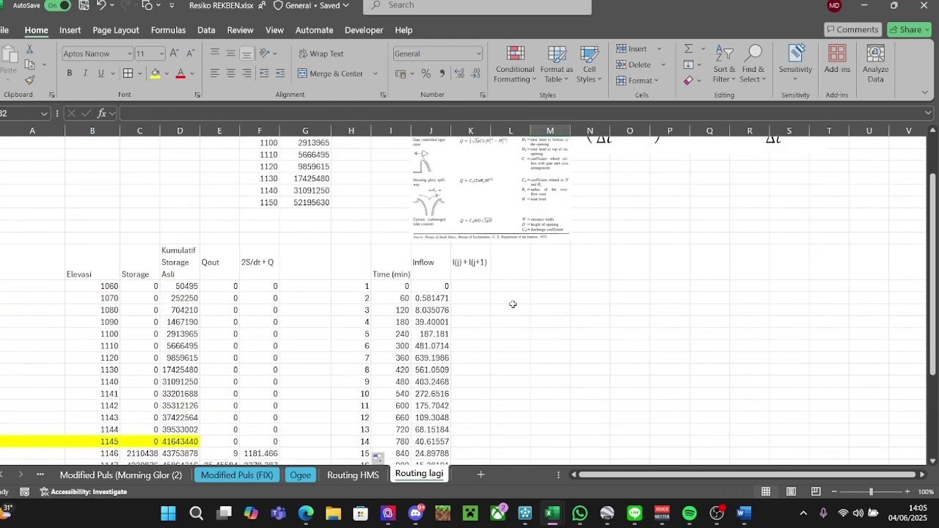
pyautogui.click(468, 276)
pyautogui.press('Right')
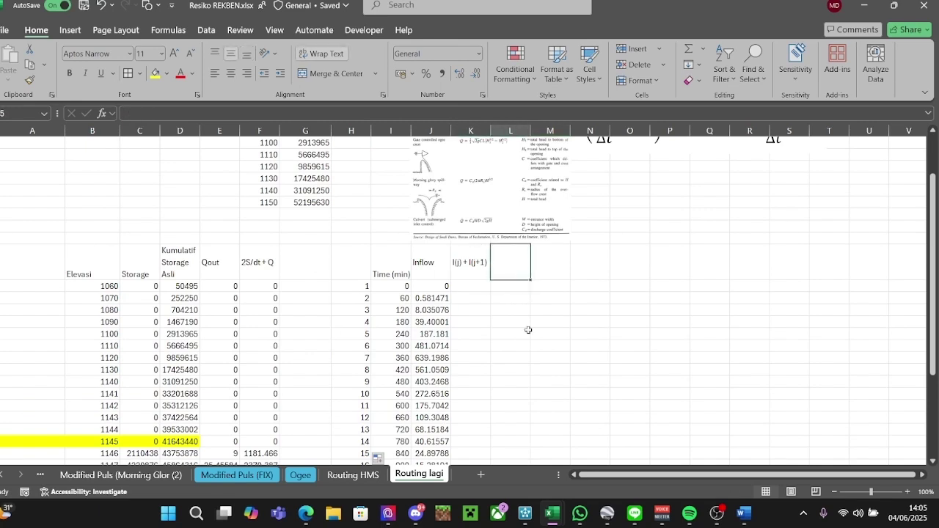
pyautogui.write('2S(j')
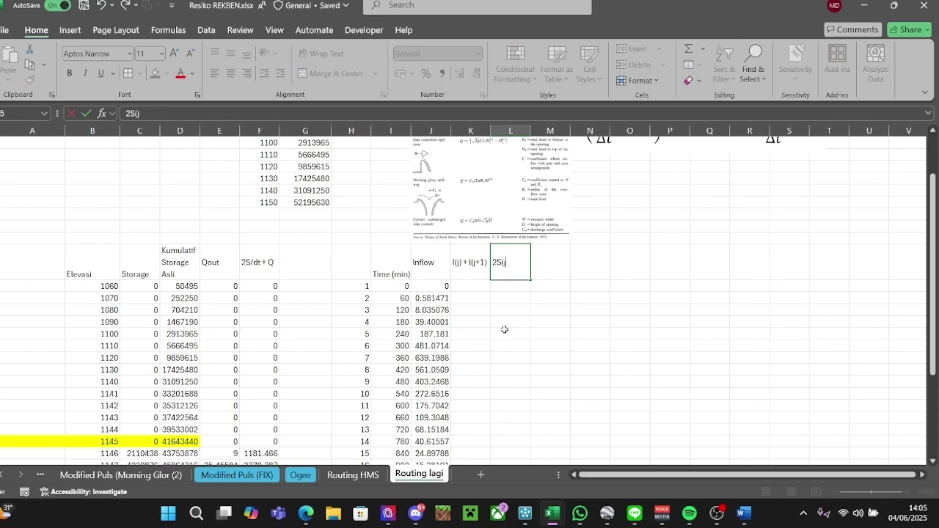
pyautogui.write('+1)')
pyautogui.scroll(2, 493, 297)
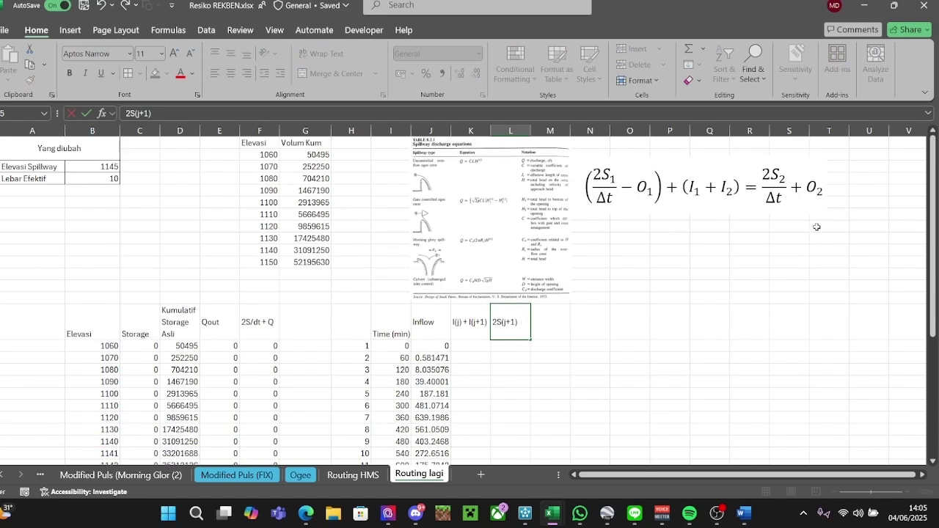
pyautogui.write('/dt + O (')
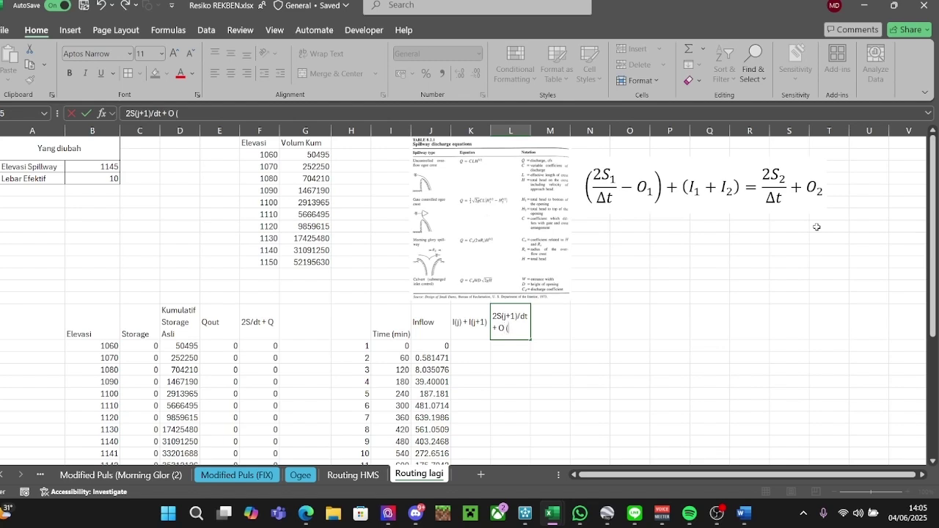
pyautogui.press('BackSpace')
pyautogui.press('Return')
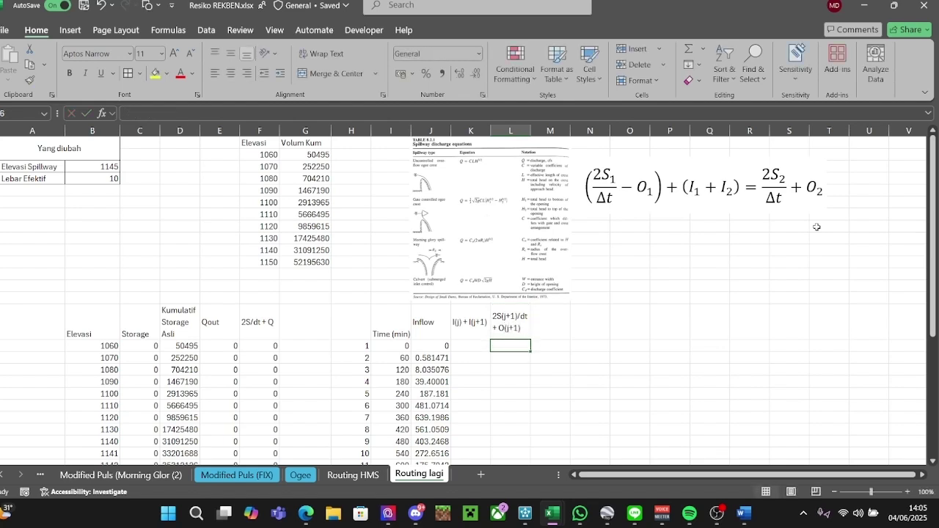
# Compare the routing table's headers in Routing lagi with the column order on the Modified Puls (FIX) sheet.
pyautogui.press('Up')
pyautogui.press('Right')
pyautogui.press('Left')
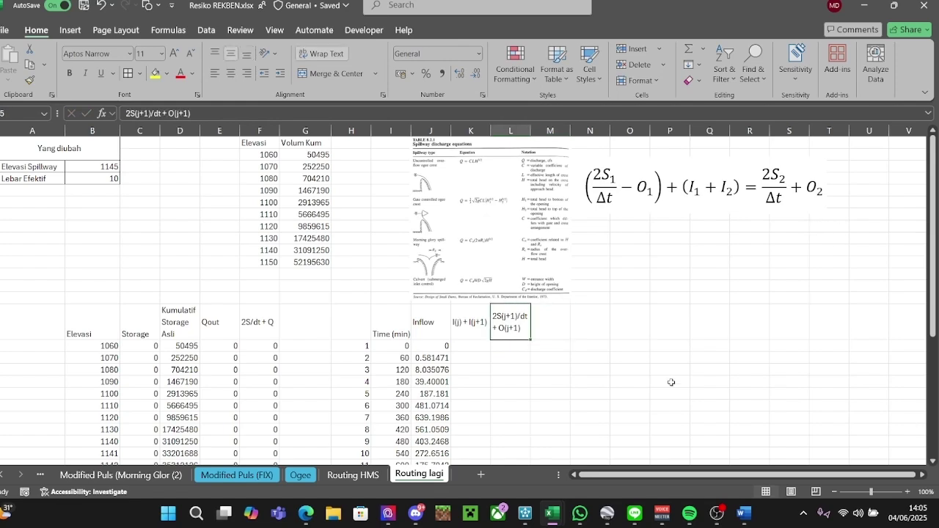
pyautogui.click(236, 474)
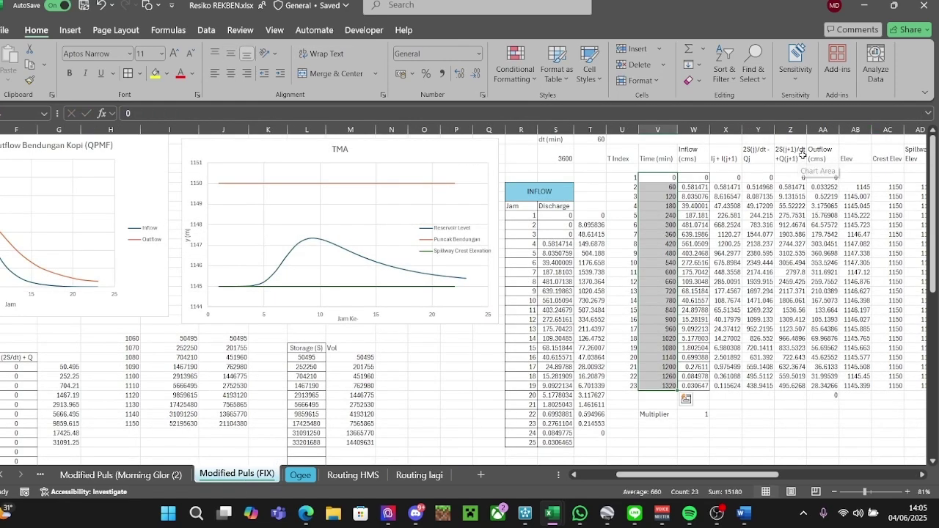
pyautogui.click(410, 478)
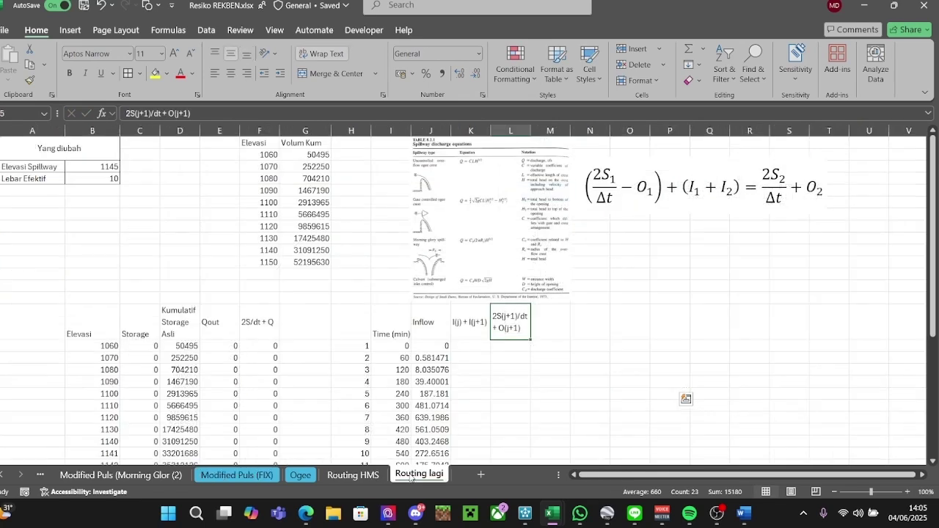
pyautogui.click(569, 329)
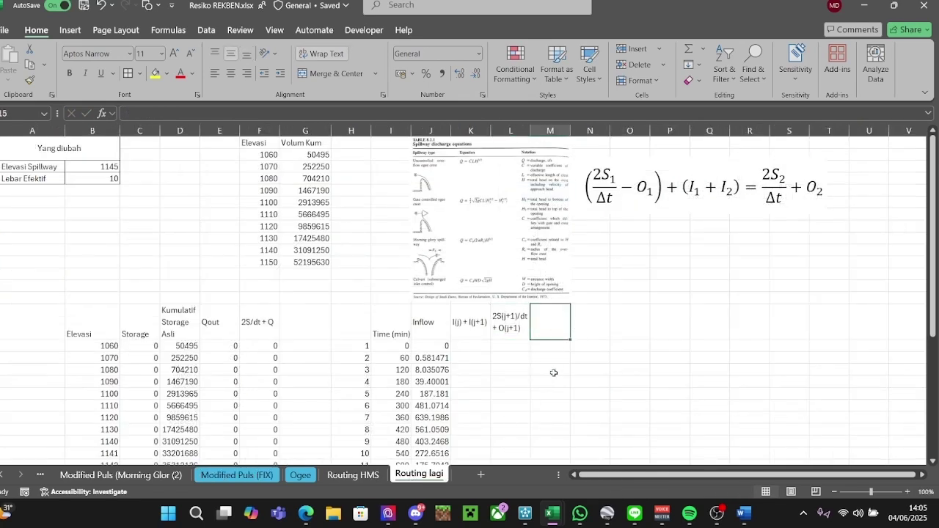
pyautogui.click(237, 475)
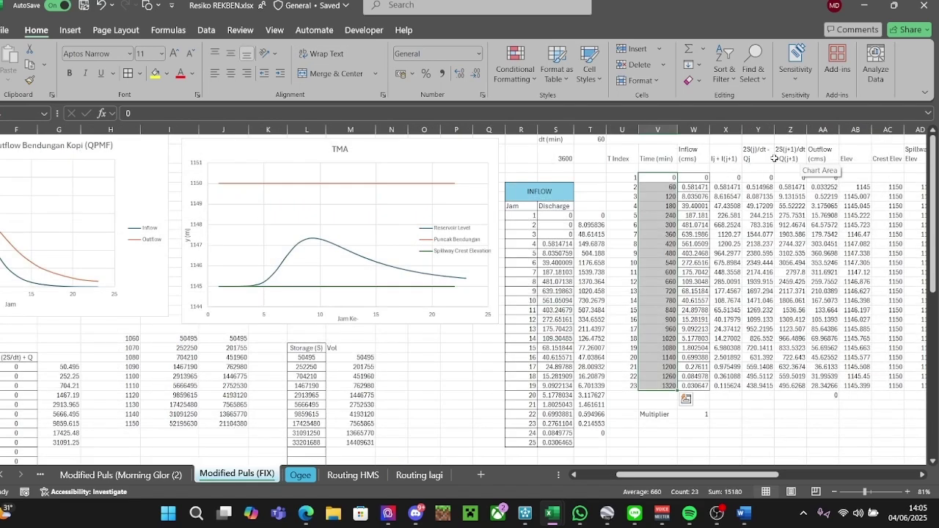
pyautogui.click(759, 156)
pyautogui.click(417, 475)
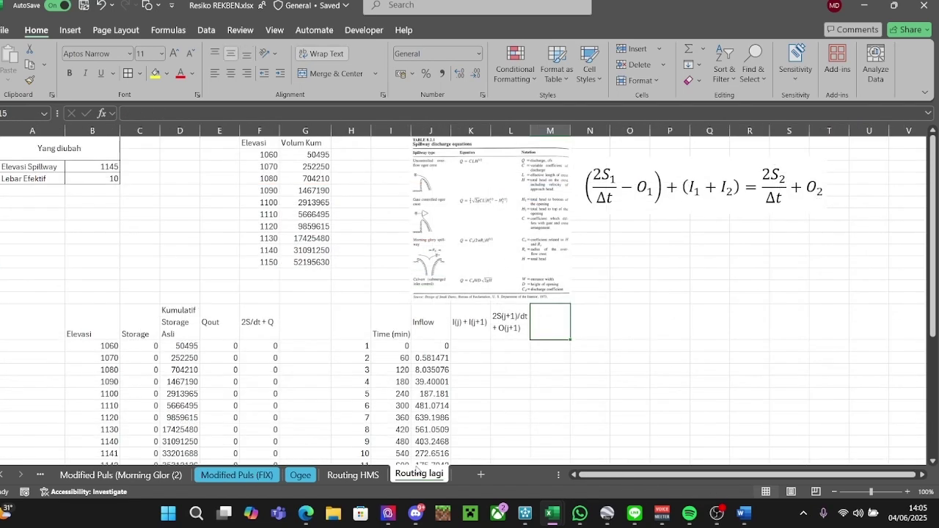
# Replace the header in L15 with 2S(j)/dt - O(j), following the first term of the routing equation.
pyautogui.click(498, 337)
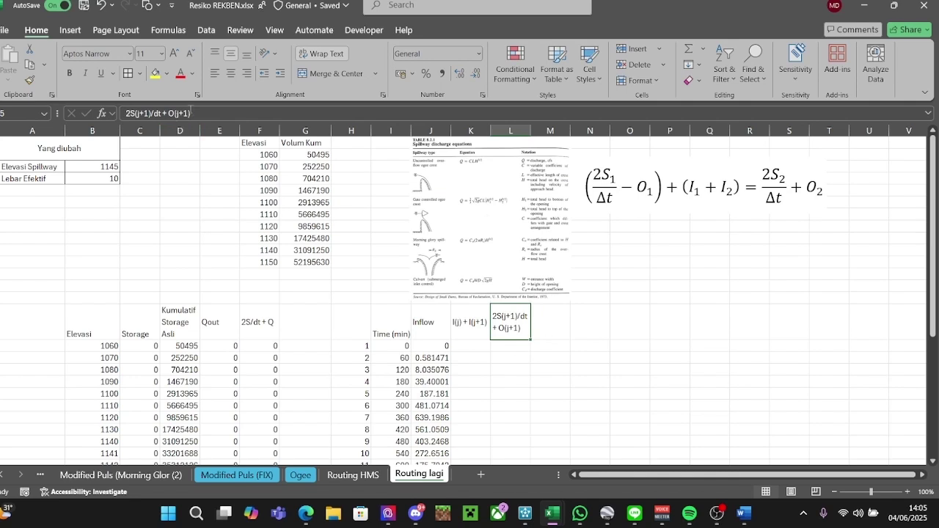
pyautogui.click(190, 112)
pyautogui.press('BackSpace')
pyautogui.press('BackSpace')
pyautogui.press('BackSpace')
pyautogui.press('BackSpace')
pyautogui.press('BackSpace')
pyautogui.press('BackSpace')
pyautogui.press('BackSpace')
pyautogui.press('BackSpace')
pyautogui.press('BackSpace')
pyautogui.press('BackSpace')
pyautogui.press('BackSpace')
pyautogui.press('BackSpace')
pyautogui.press('BackSpace')
pyautogui.press('BackSpace')
pyautogui.press('BackSpace')
pyautogui.press('BackSpace')
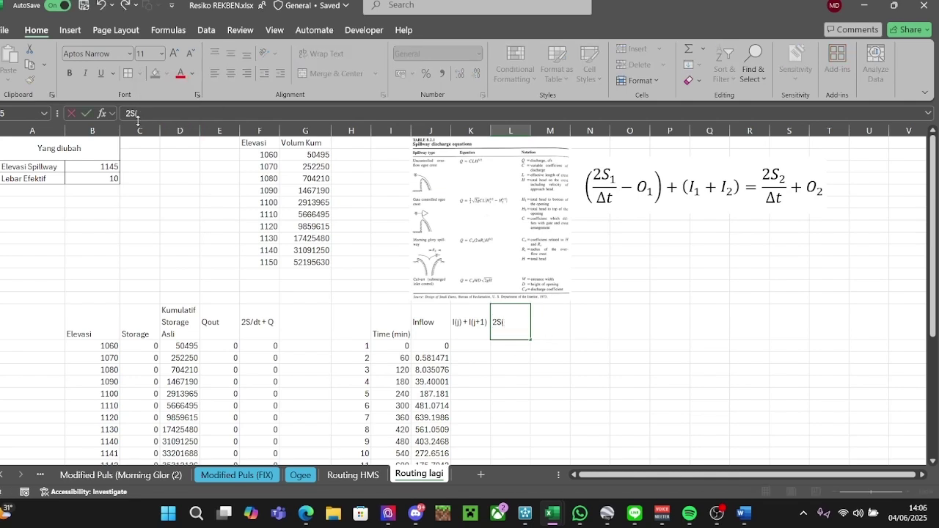
pyautogui.press('BackSpace')
pyautogui.press('BackSpace')
pyautogui.click(575, 306)
pyautogui.click(636, 192)
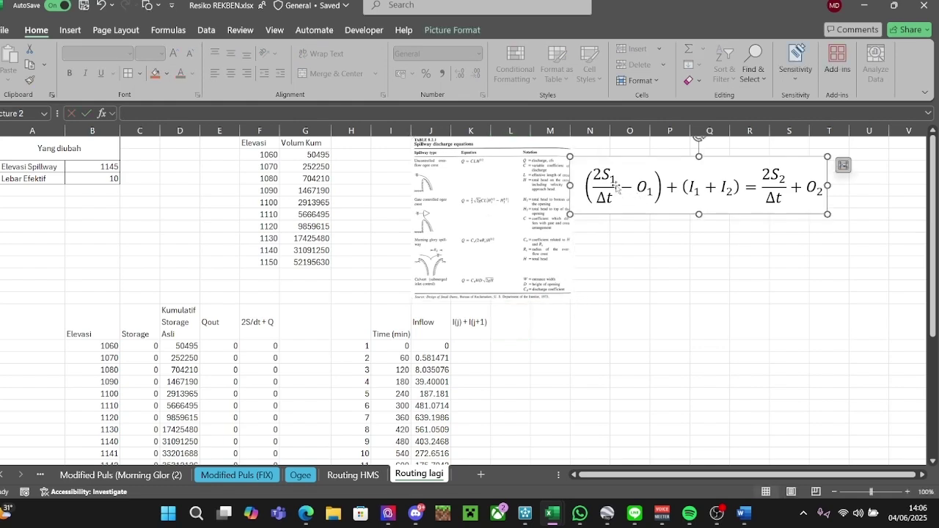
pyautogui.click(480, 328)
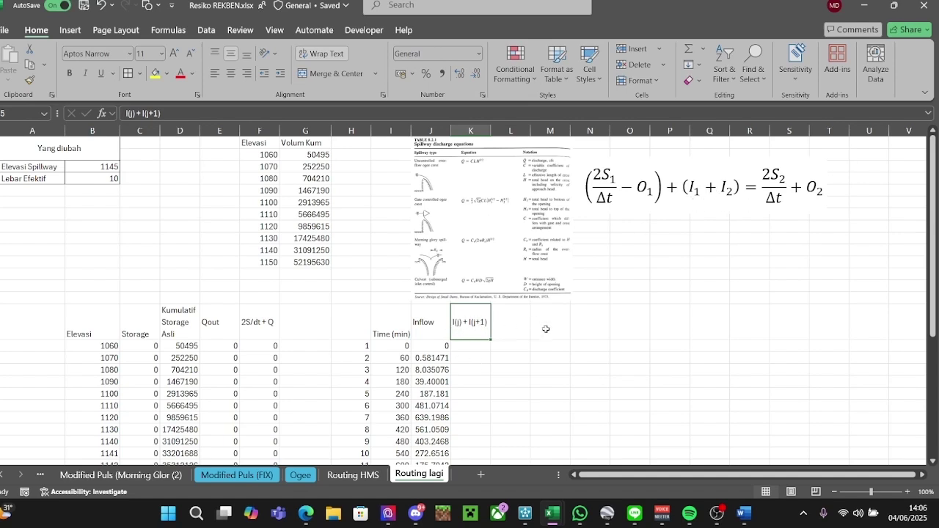
pyautogui.click(517, 326)
pyautogui.click(609, 189)
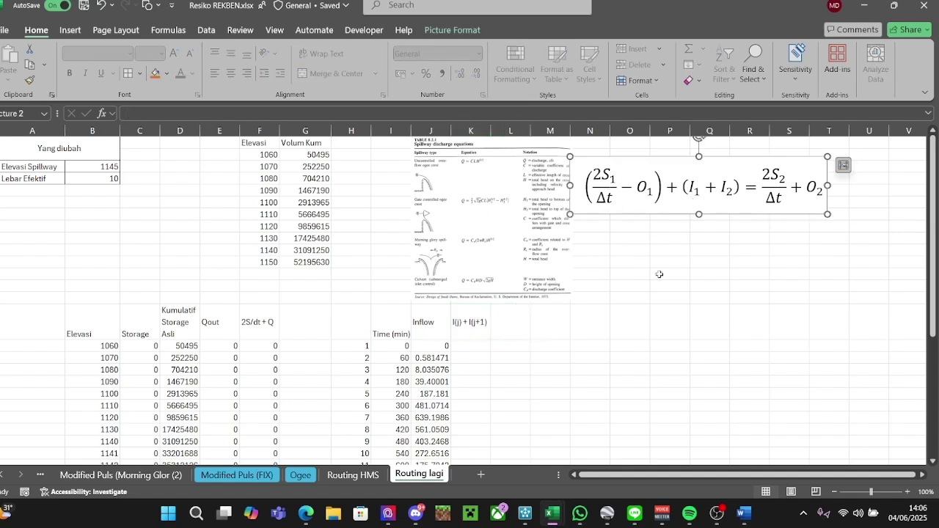
pyautogui.click(510, 335)
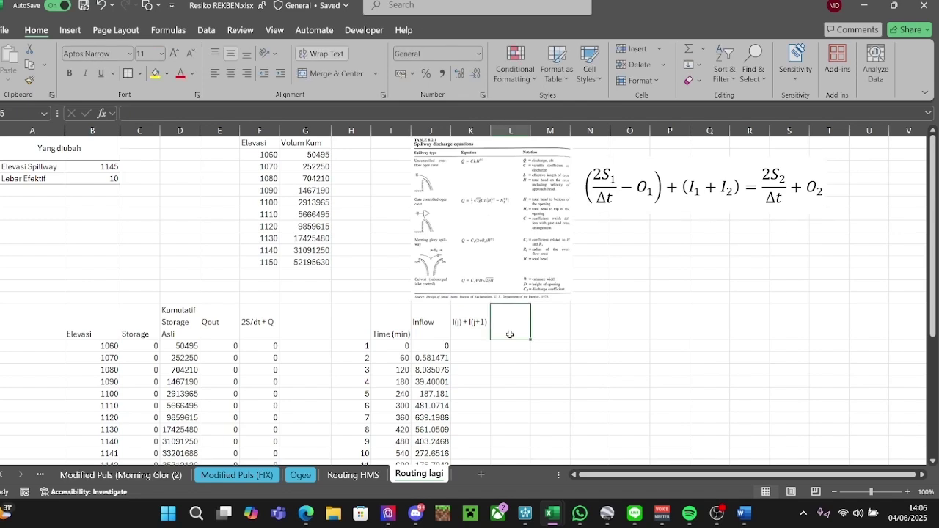
pyautogui.write('2S(')
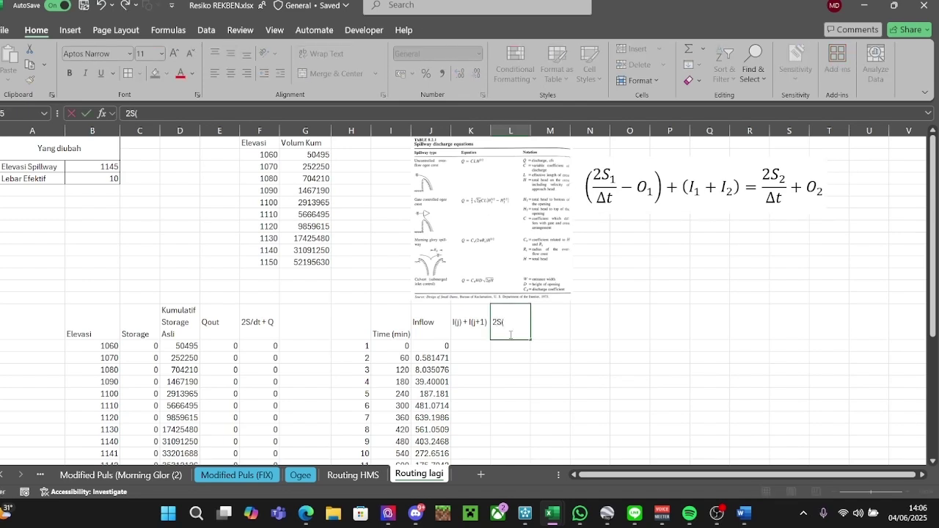
pyautogui.write('j)/dt - O(j)')
pyautogui.press('Tab')
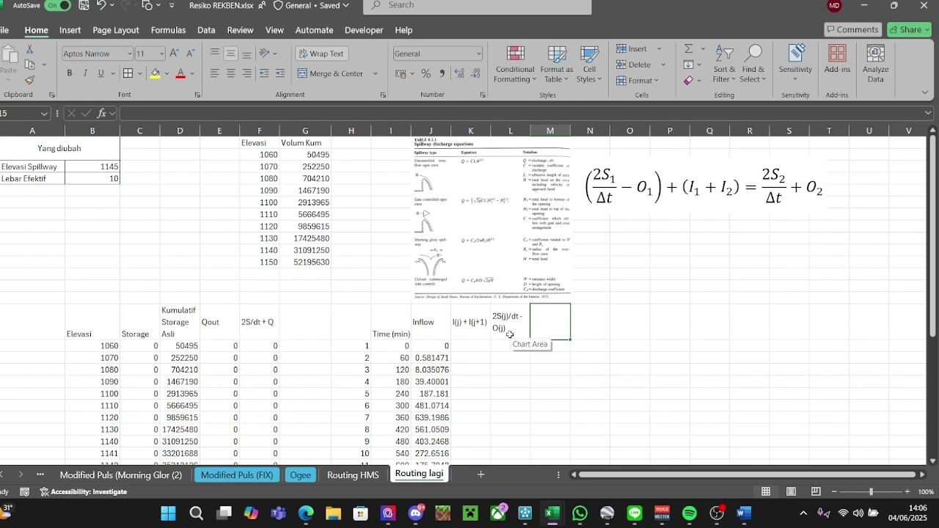
# Enter the header Outflow in M15.
pyautogui.write('Ou')
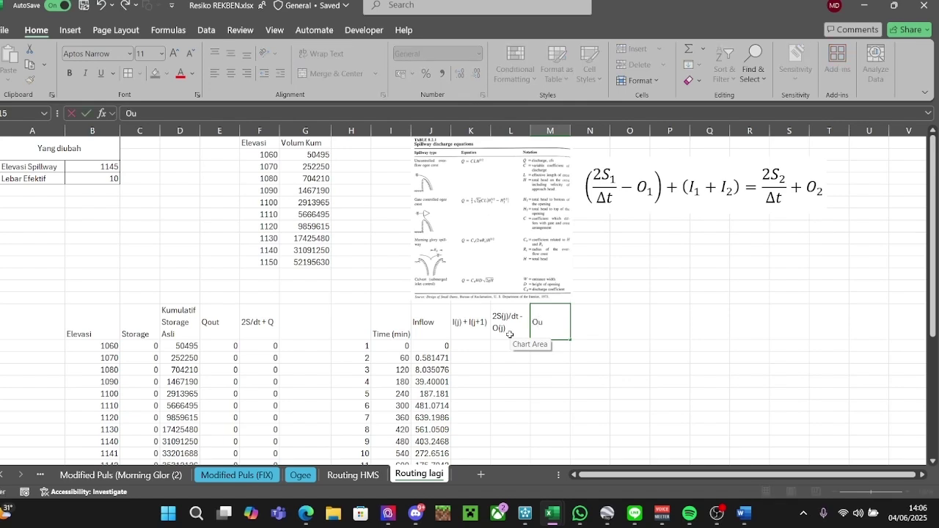
pyautogui.write('tflow')
pyautogui.hotkey('ctrl', 'Return')
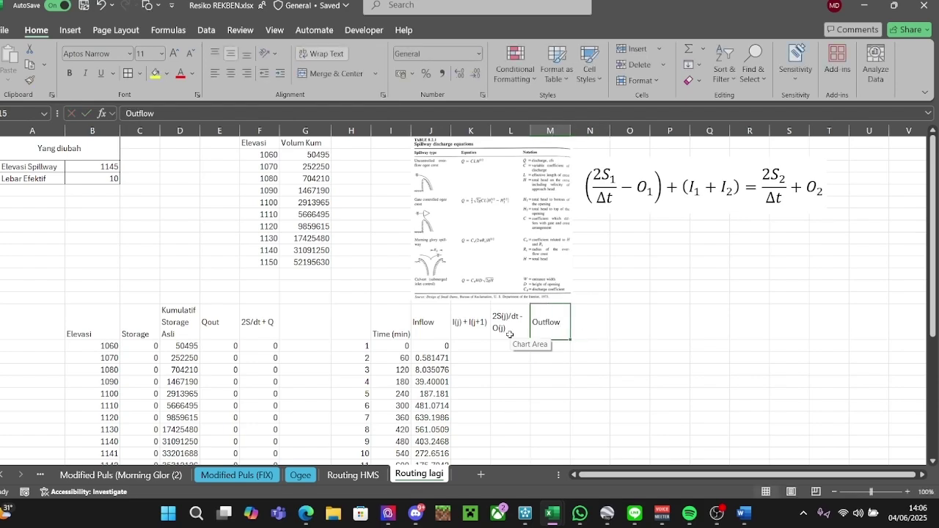
# Check the column order on Modified Puls (FIX) and set the M15 header in Routing lagi to 2S(j+1)/dt + Q(j+1).
pyautogui.click(224, 474)
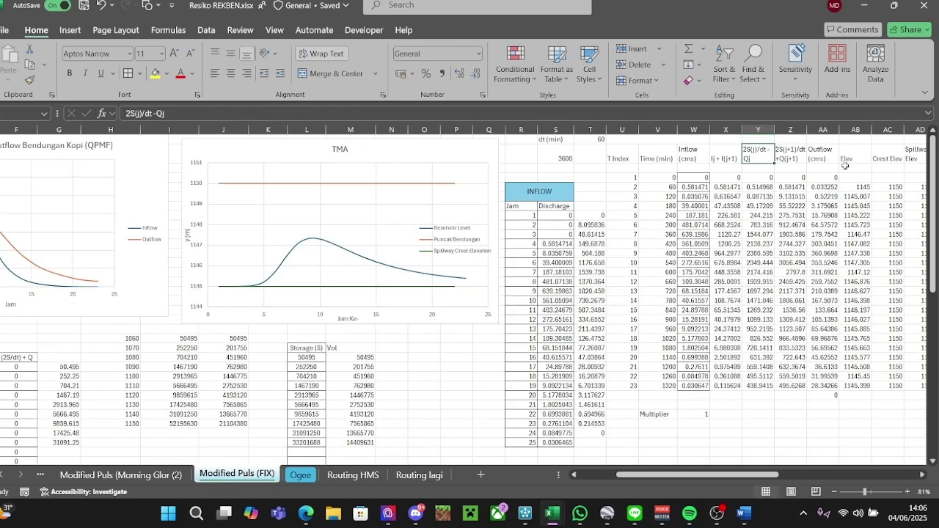
pyautogui.click(789, 151)
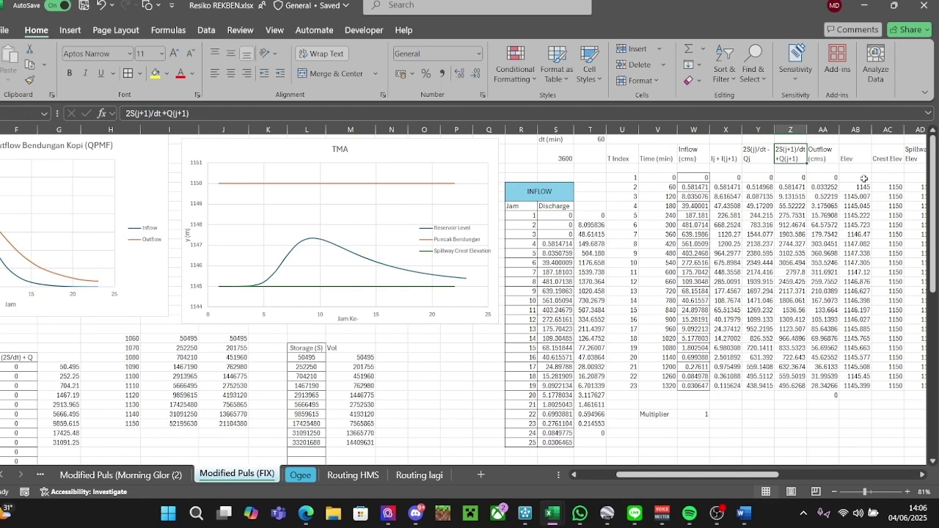
pyautogui.click(419, 475)
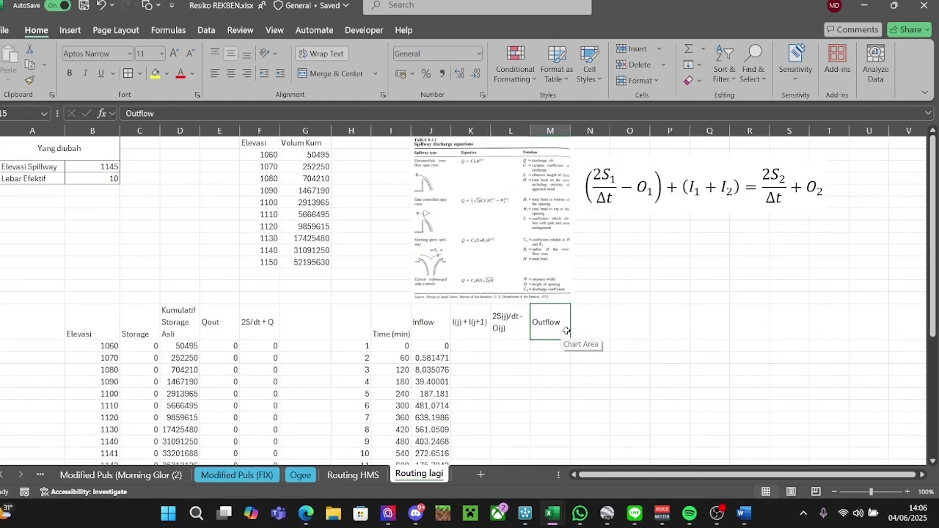
pyautogui.write('2S(j+1')
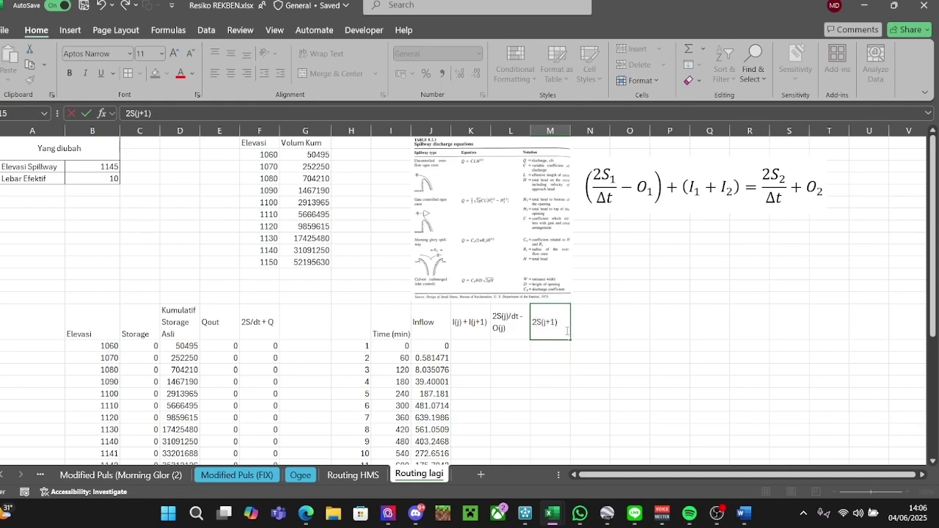
pyautogui.write(')/dt +')
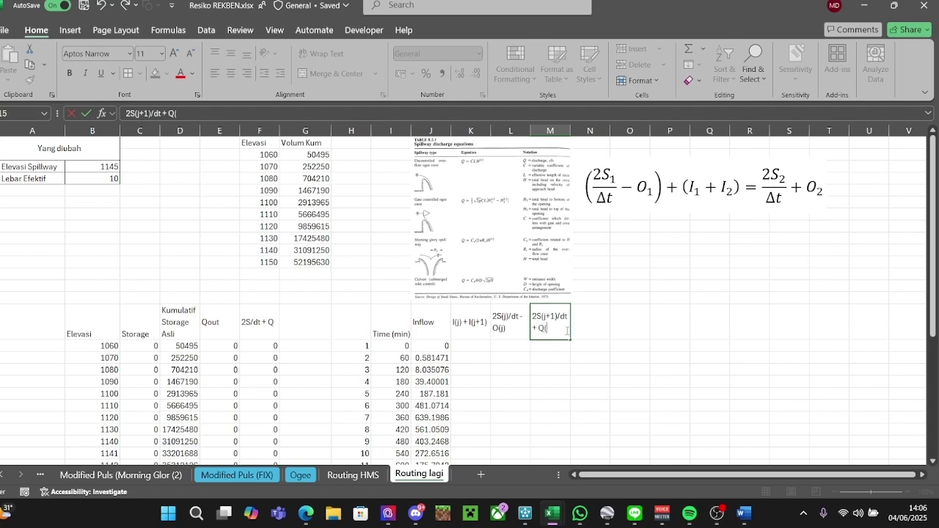
pyautogui.write('Q(j+1)')
pyautogui.press('Return')
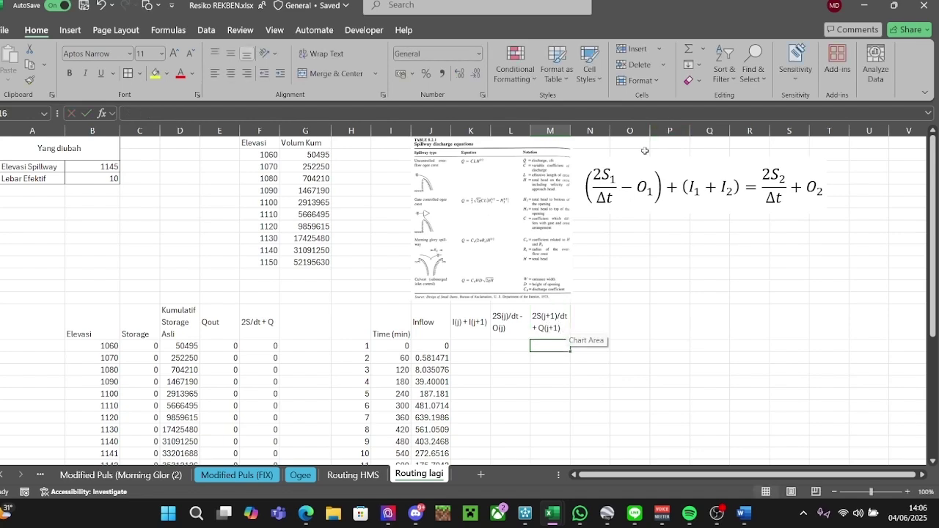
# Compare the headers in K15 to M15 with the matching terms of the routing equation picture.
pyautogui.click(583, 223)
pyautogui.click(475, 322)
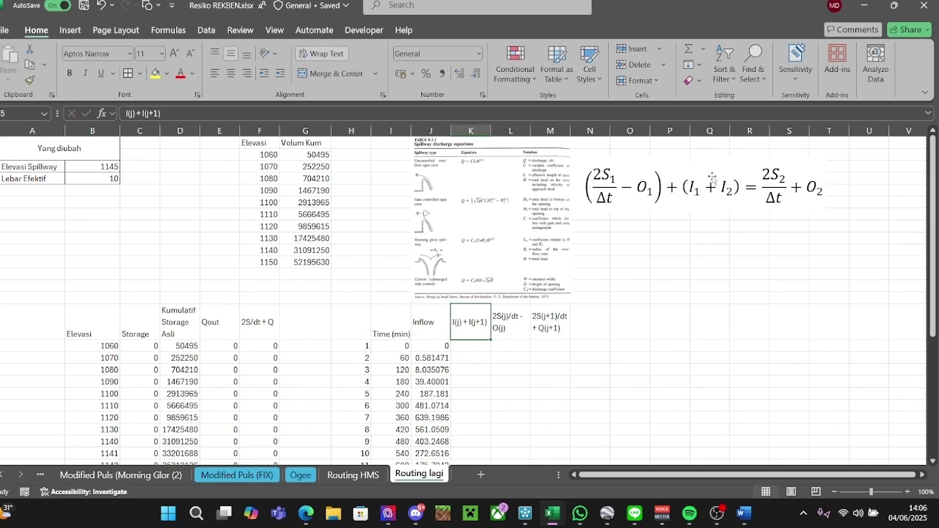
pyautogui.click(524, 327)
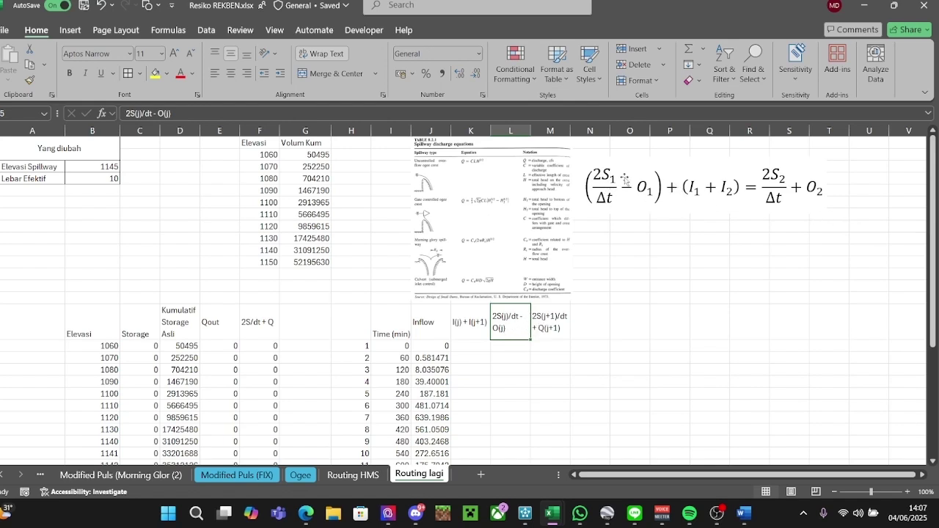
pyautogui.click(804, 195)
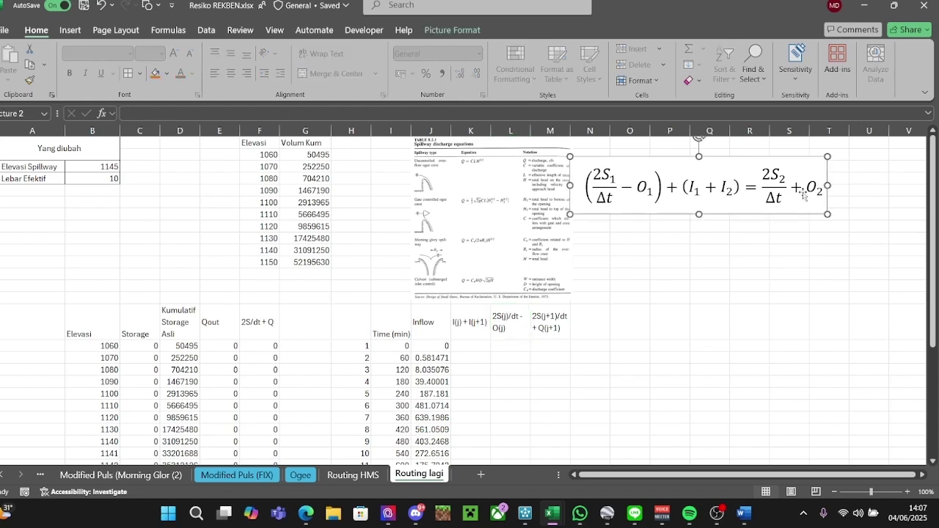
pyautogui.click(554, 327)
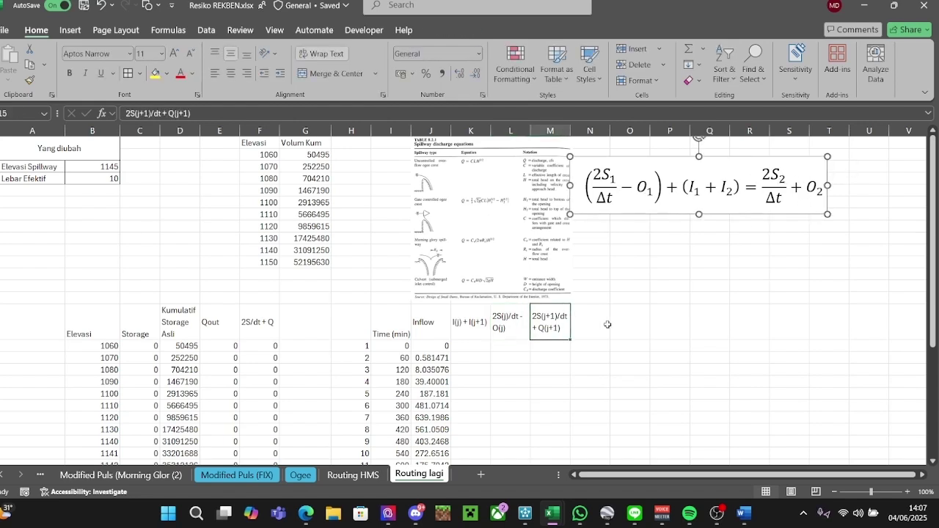
pyautogui.click(584, 327)
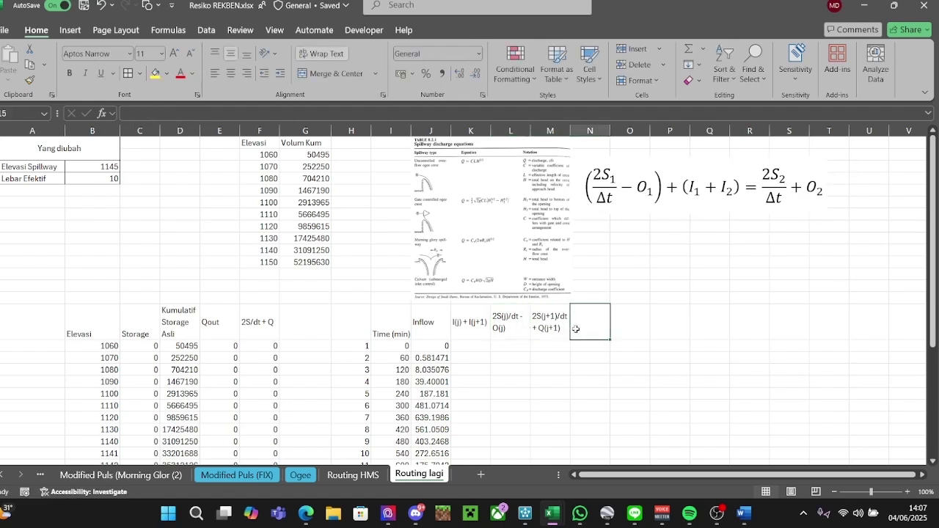
pyautogui.click(547, 329)
# Enter Outflow as the header in N15 and change it to Qout, as in the storage-outflow table.
pyautogui.click(590, 317)
pyautogui.write('O')
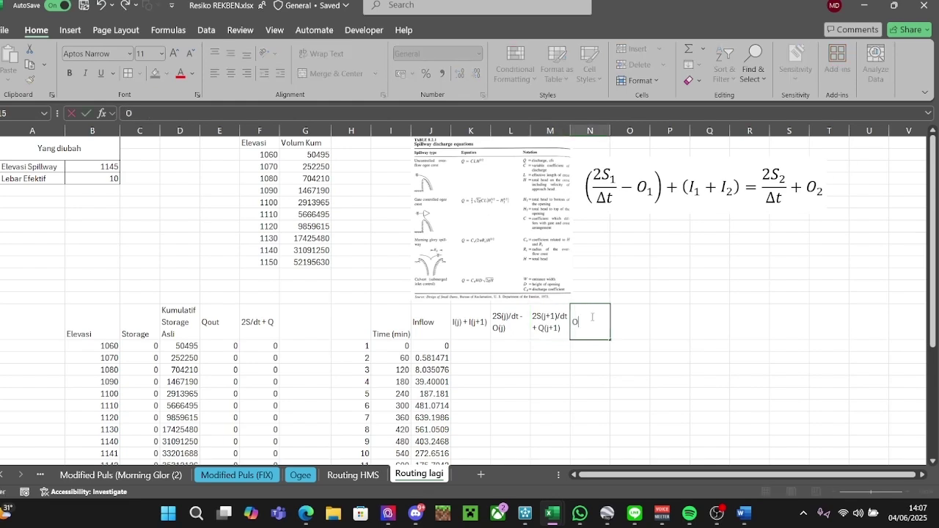
pyautogui.write('utflow')
pyautogui.hotkey('ctrl', 'Return')
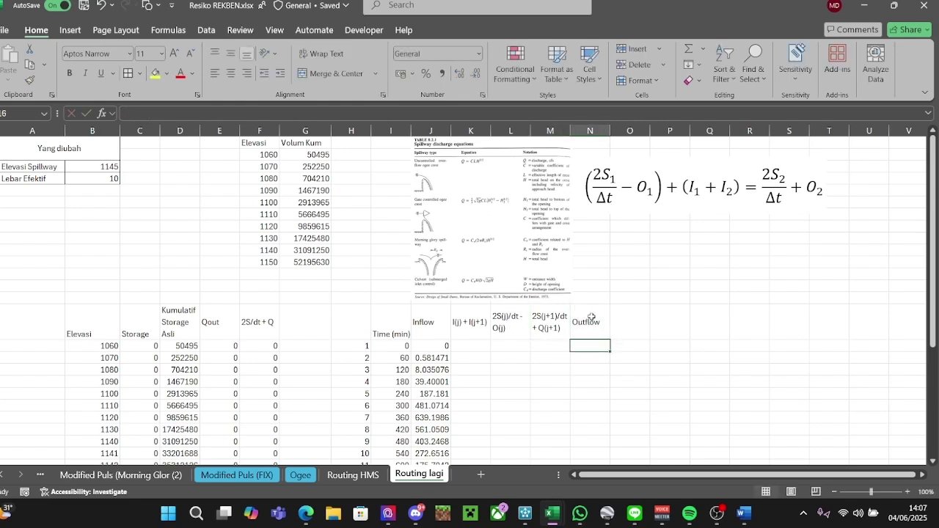
pyautogui.write('Qo')
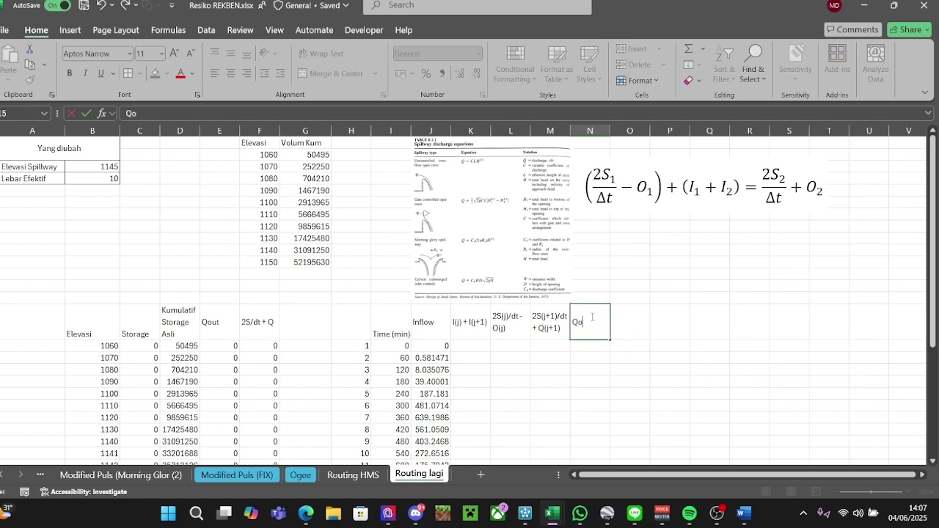
pyautogui.write('ut')
pyautogui.press('Return')
pyautogui.press('Down')
pyautogui.press('Down')
pyautogui.scroll(-2, 591, 318)
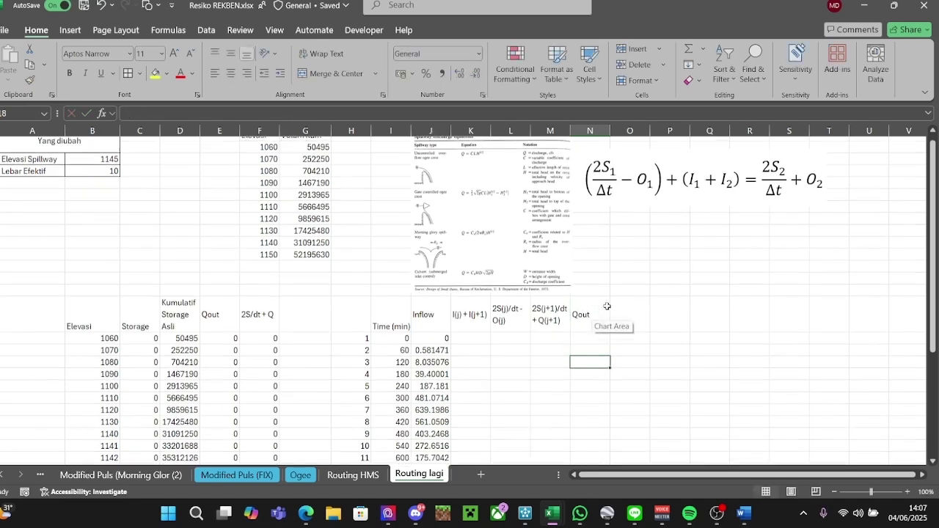
pyautogui.click(481, 273)
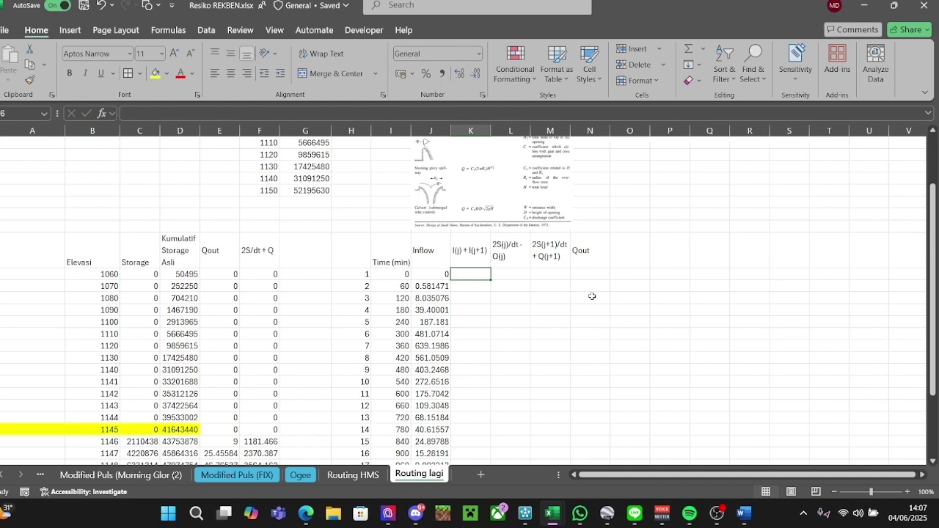
pyautogui.press('Left')
pyautogui.press('Down')
pyautogui.press('Up')
pyautogui.press('Left')
pyautogui.press('Left')
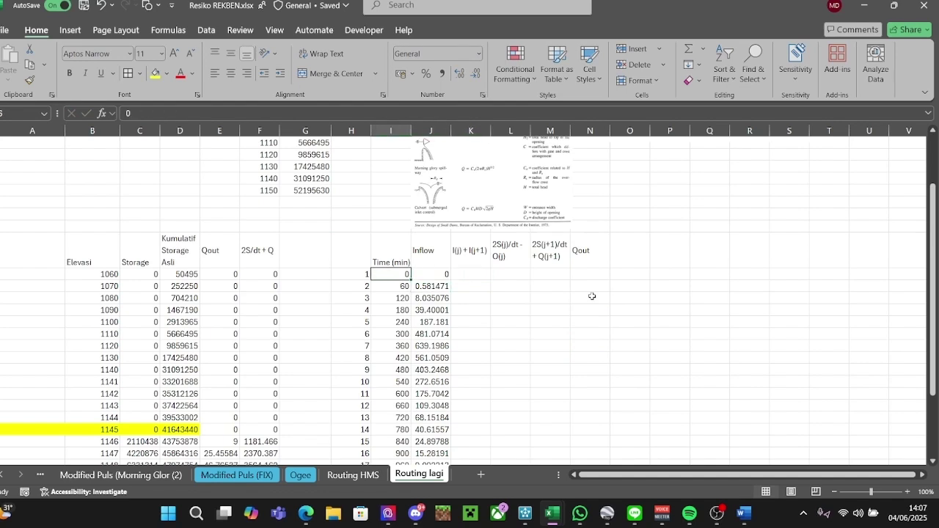
pyautogui.press('Right')
pyautogui.press('Right')
pyautogui.press('Right')
pyautogui.press('Right')
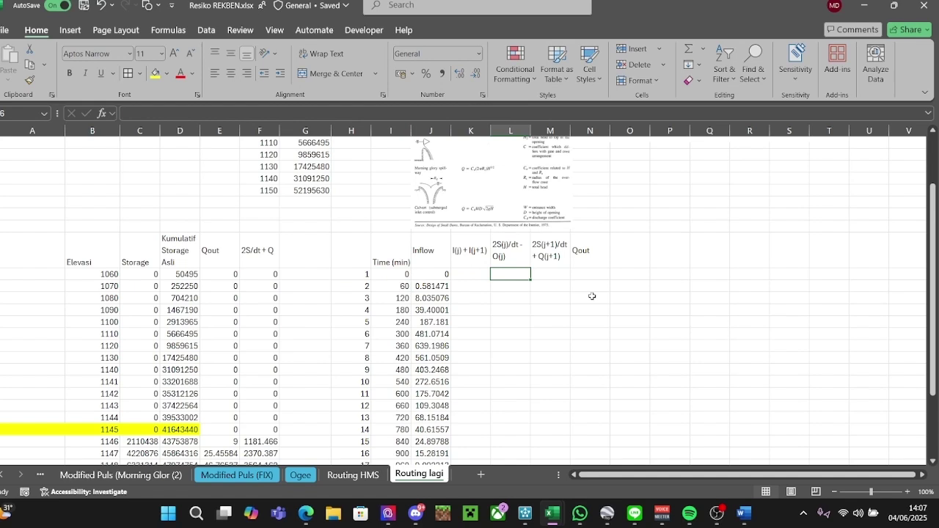
pyautogui.press('Left')
pyautogui.press('Left')
pyautogui.press('Left')
pyautogui.press('Left')
pyautogui.press('Down')
pyautogui.press('Right')
pyautogui.press('Right')
pyautogui.press('Up')
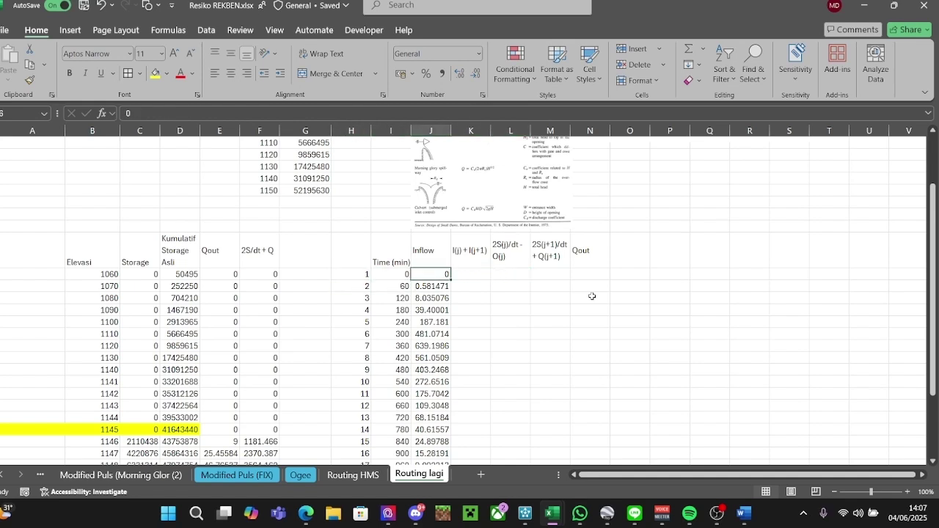
# Enter 0 in K16 to N16 as the starting values of the routing table.
pyautogui.press('Right')
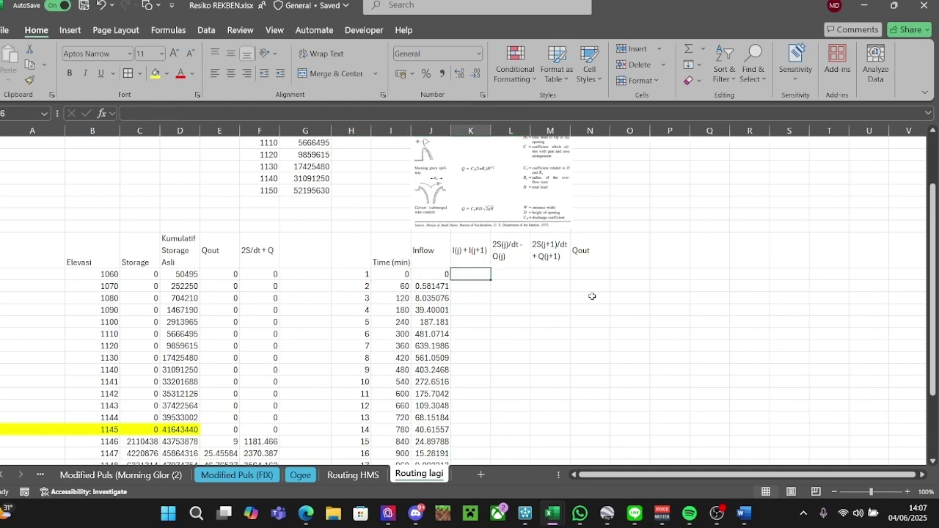
pyautogui.press('Down')
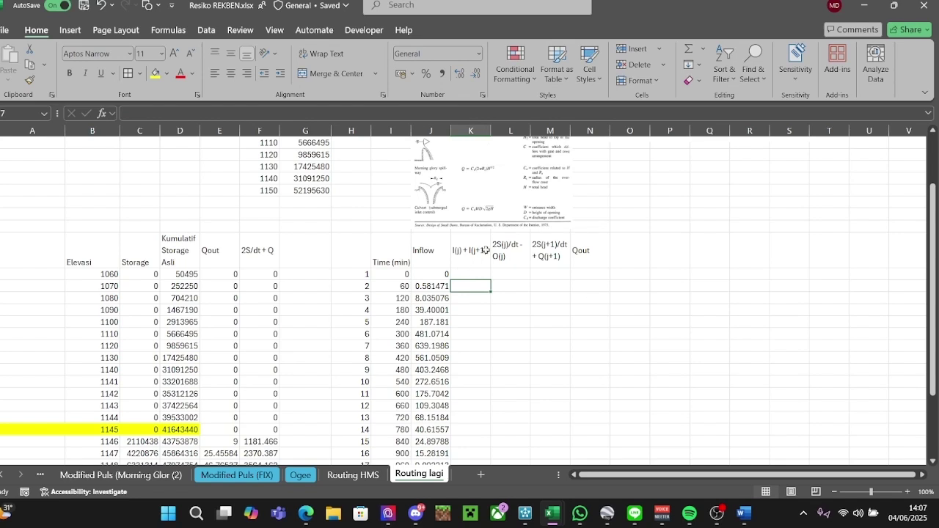
pyautogui.click(466, 250)
pyautogui.click(465, 274)
pyautogui.click(468, 286)
pyautogui.click(473, 251)
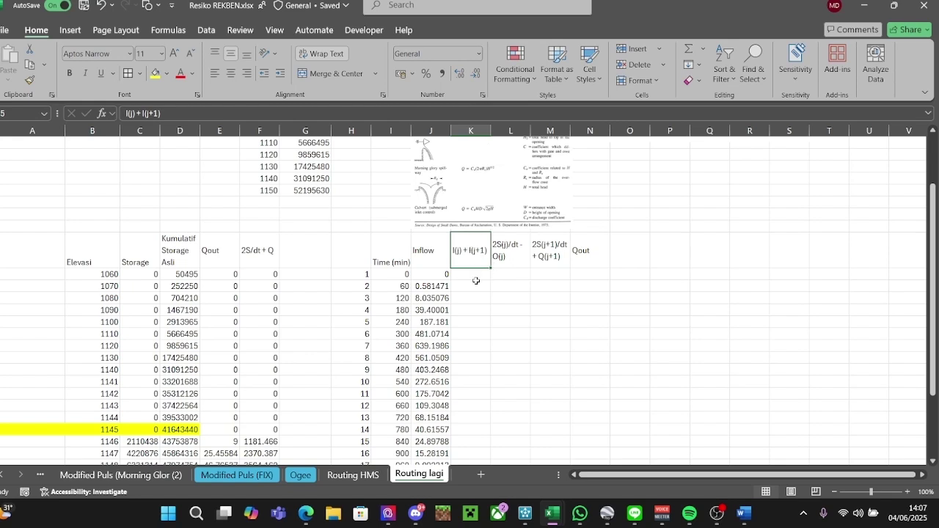
pyautogui.click(476, 285)
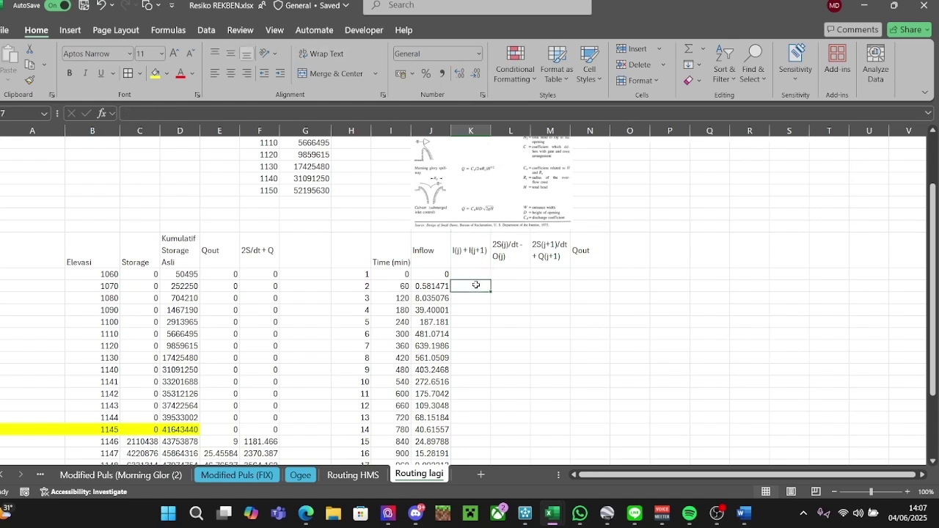
pyautogui.press('Up')
pyautogui.write('0')
pyautogui.press('Tab')
pyautogui.write('0')
pyautogui.press('Tab')
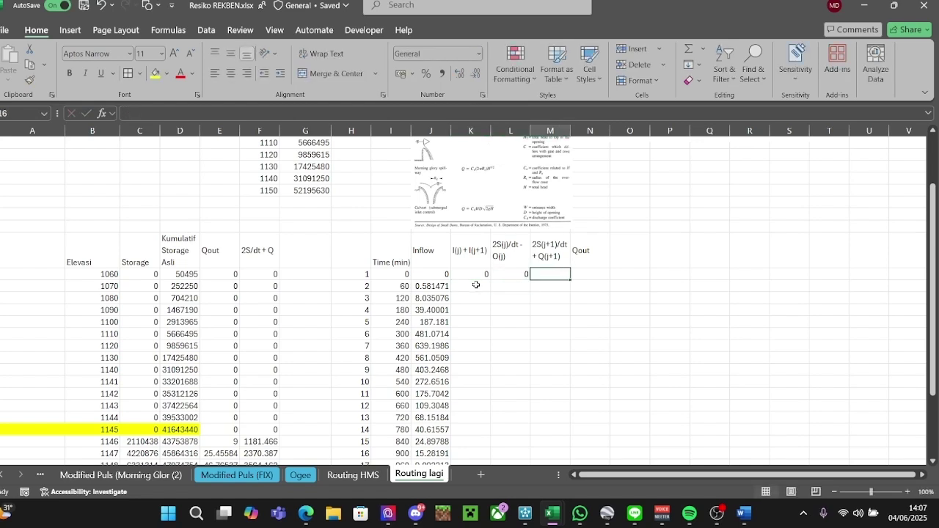
pyautogui.write('0')
pyautogui.press('Tab')
pyautogui.write('0')
pyautogui.press('Return')
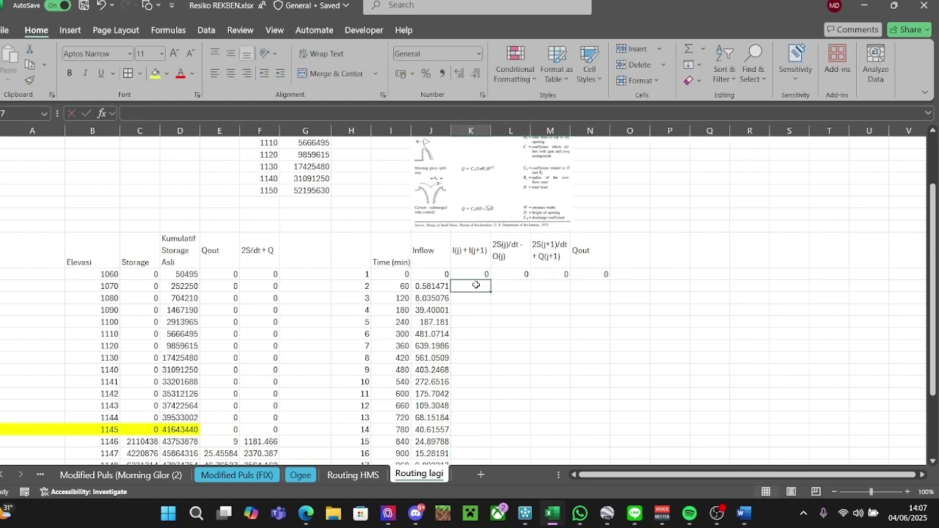
# Enter the inflow sum =J17+J16 in K17 under I(j) + I(j+1).
pyautogui.click(388, 275)
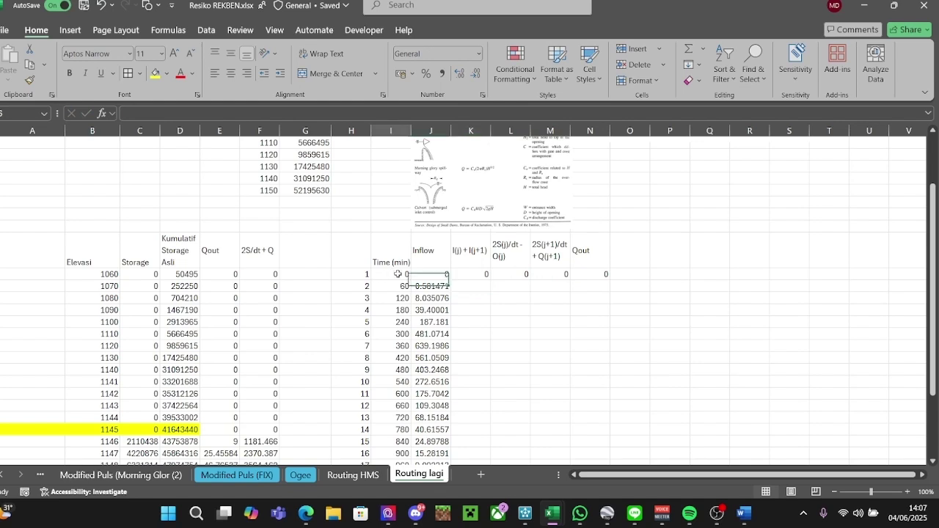
pyautogui.click(445, 274)
pyautogui.click(478, 273)
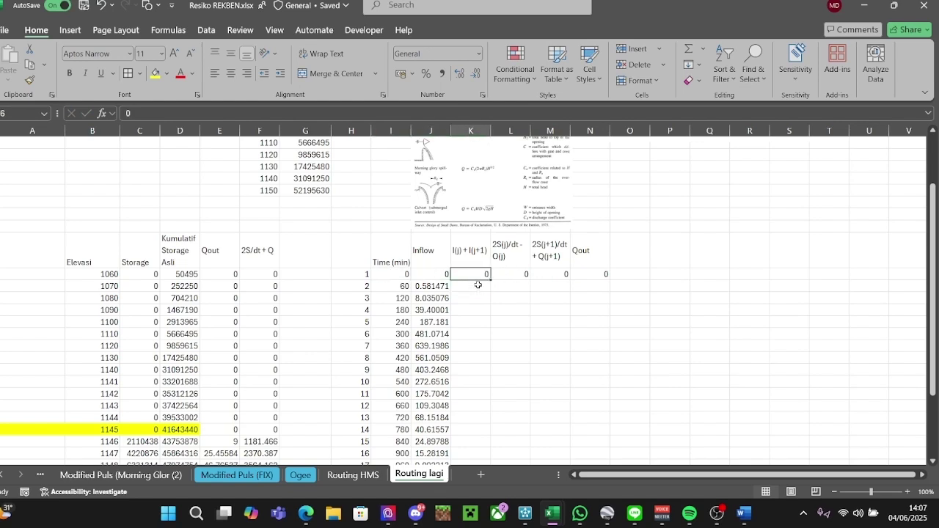
pyautogui.click(478, 285)
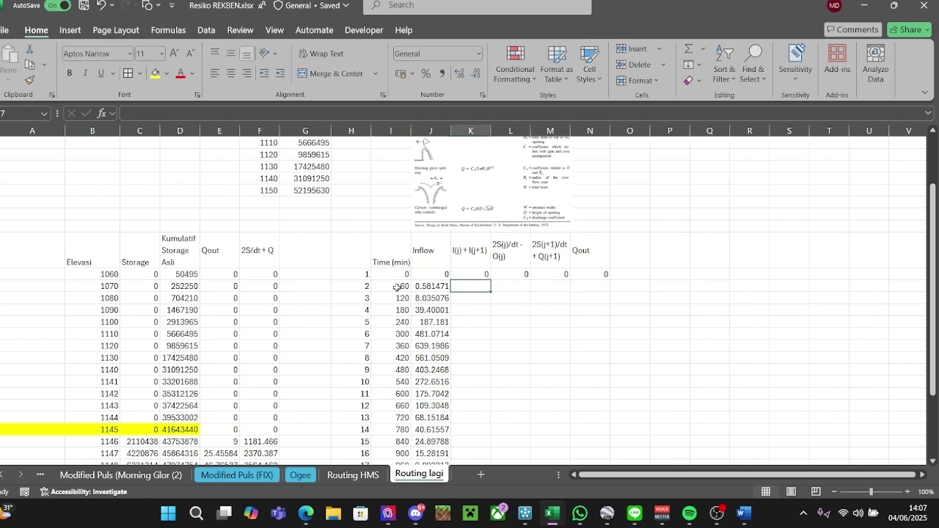
pyautogui.click(473, 252)
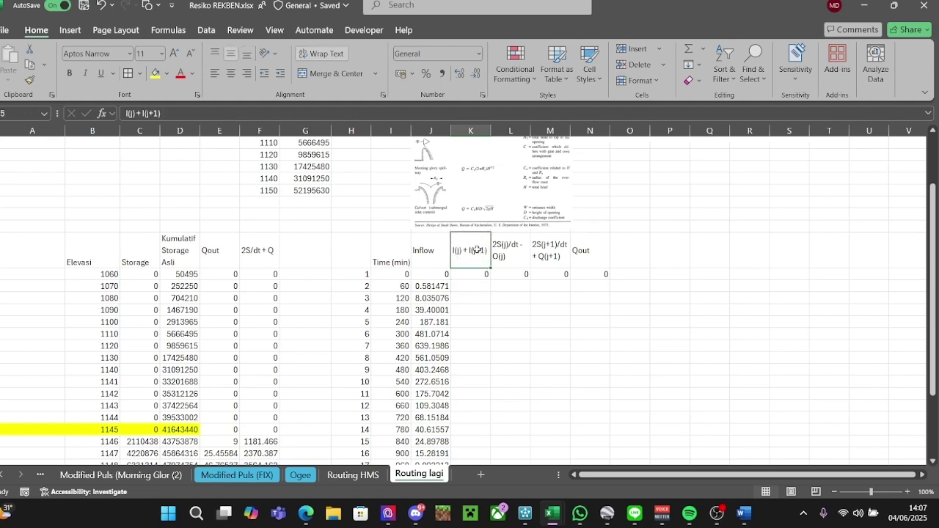
pyautogui.click(469, 286)
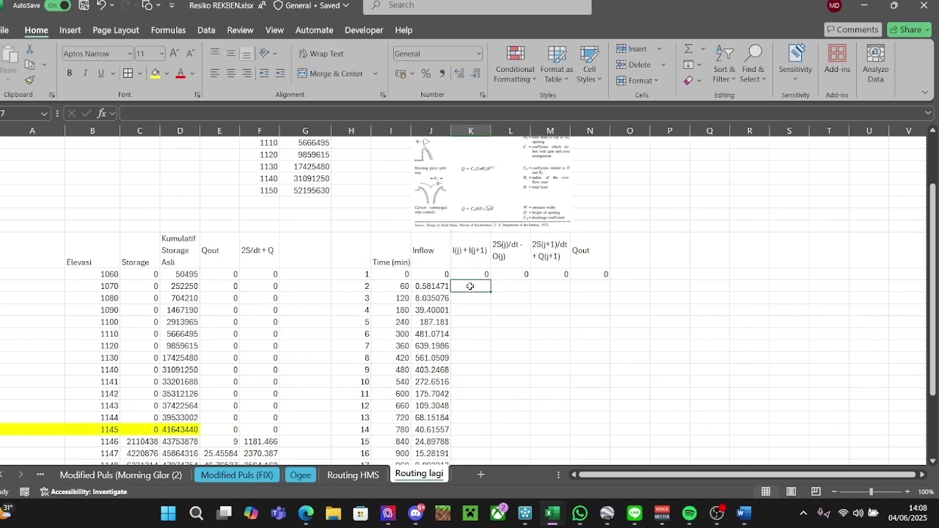
pyautogui.write('=')
pyautogui.press('Left')
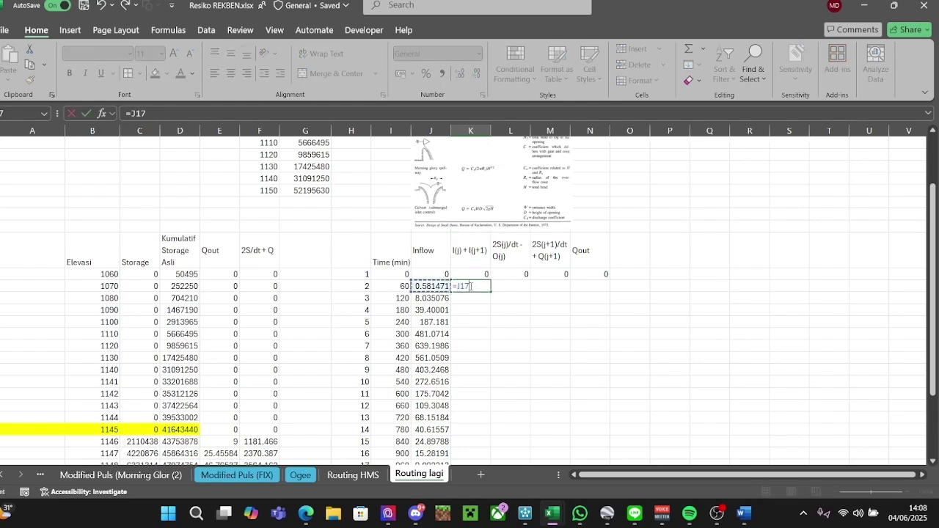
pyautogui.write('+')
pyautogui.press('Up')
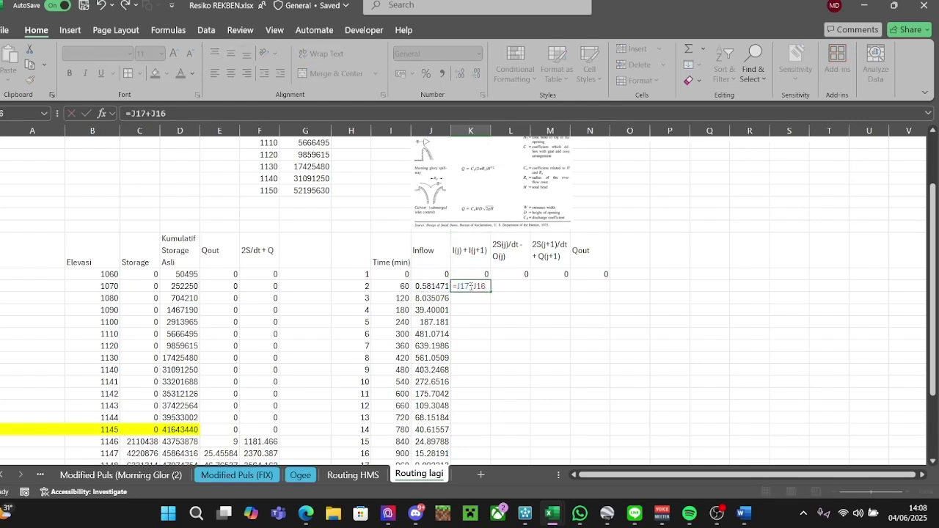
pyautogui.press('Return')
# Check K17 and the empty cells of row 17 against the column headers and the routing equation picture.
pyautogui.click(600, 295)
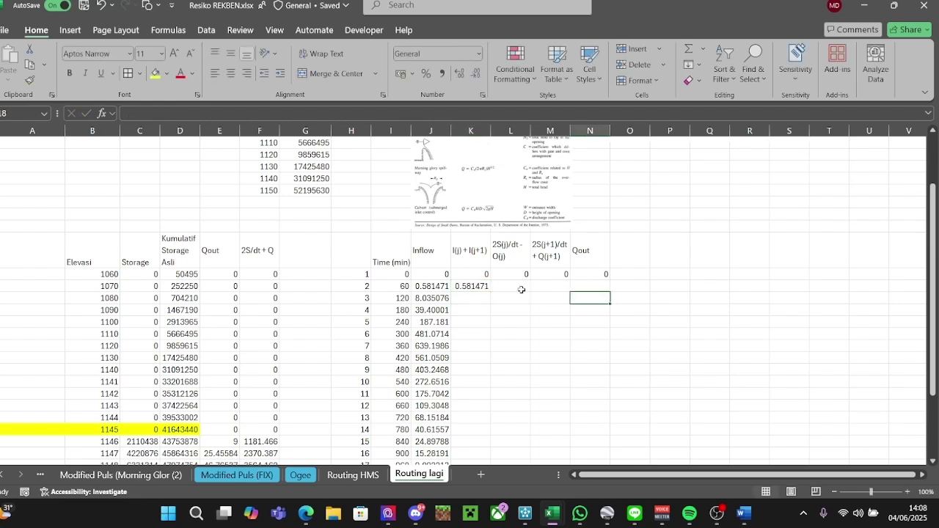
pyautogui.click(477, 288)
pyautogui.click(606, 284)
pyautogui.click(465, 287)
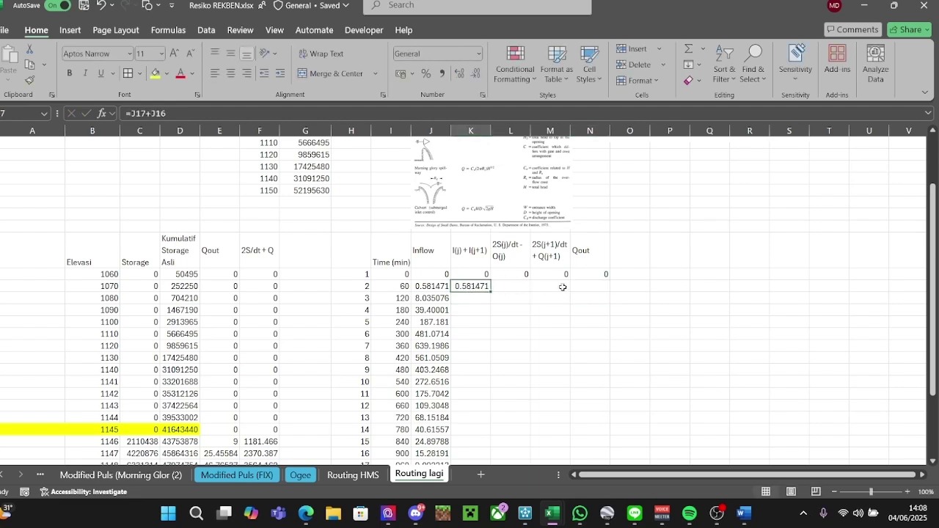
pyautogui.click(563, 287)
pyautogui.click(456, 287)
pyautogui.scroll(2, 470, 287)
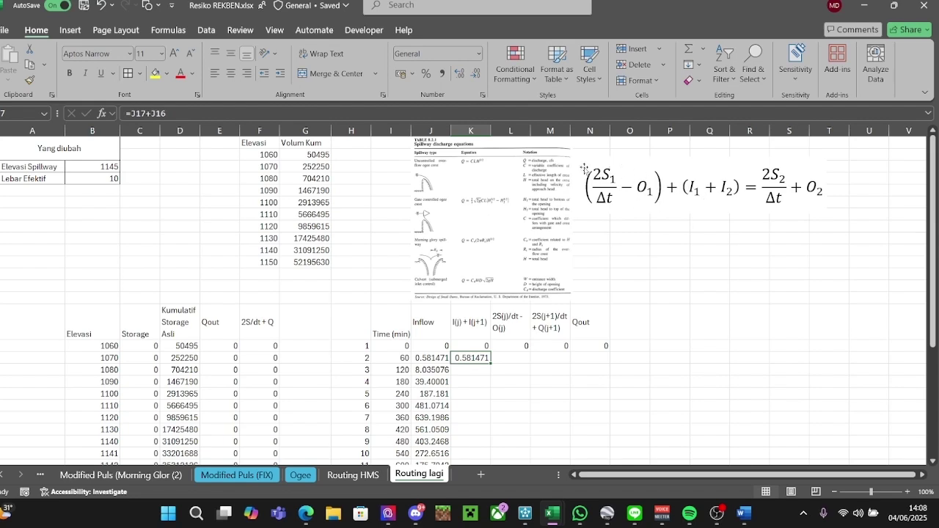
pyautogui.click(514, 357)
pyautogui.click(563, 358)
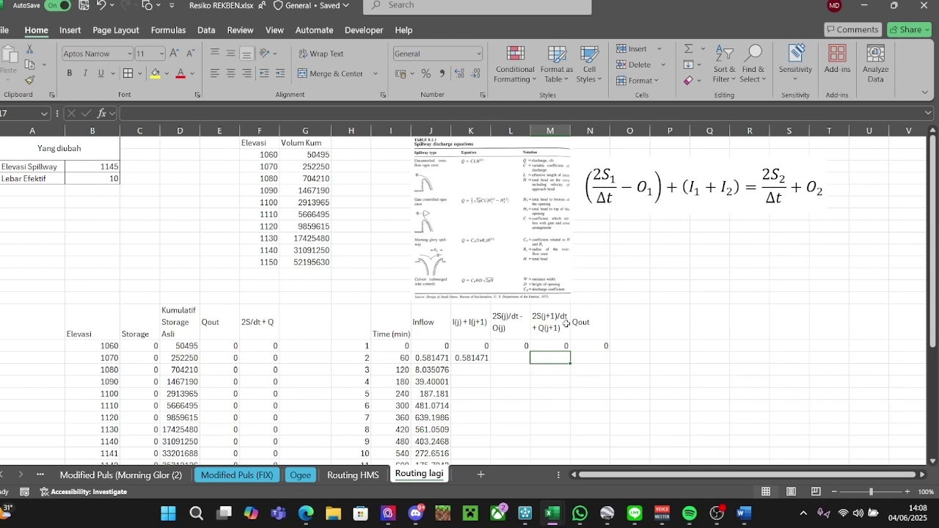
pyautogui.click(515, 323)
pyautogui.click(539, 359)
pyautogui.click(511, 326)
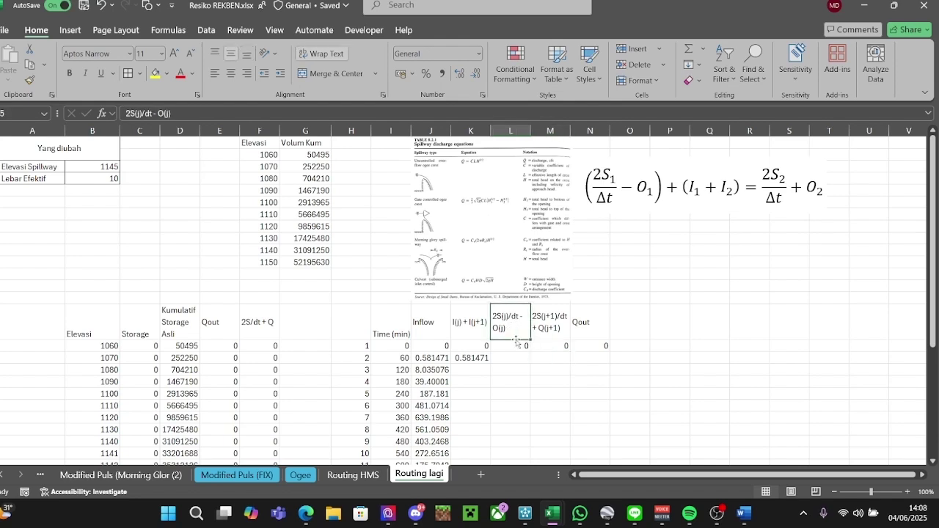
# Trace which cells supply the equation's terms for M17: the previous row's L16 and the inflow sum in K17.
pyautogui.click(514, 347)
pyautogui.doubleClick(511, 345)
pyautogui.press('Escape')
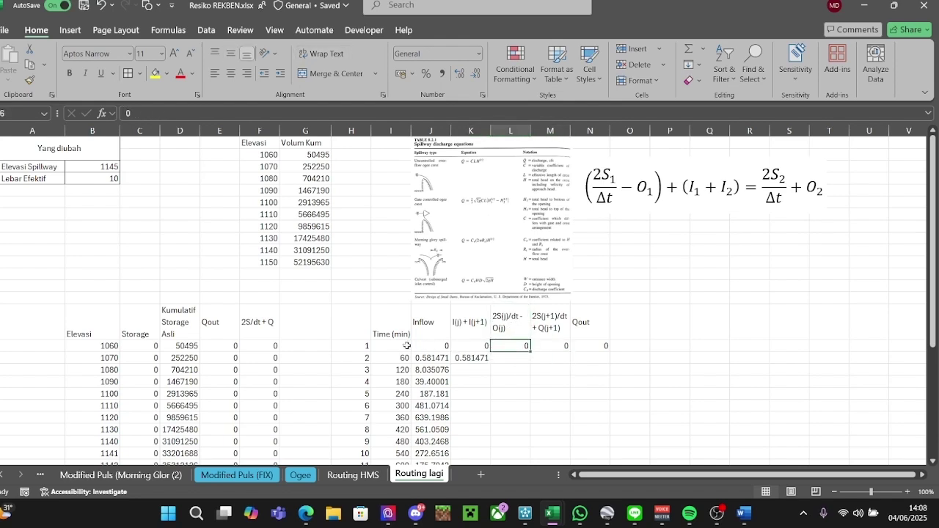
pyautogui.click(356, 345)
pyautogui.click(511, 346)
pyautogui.click(478, 358)
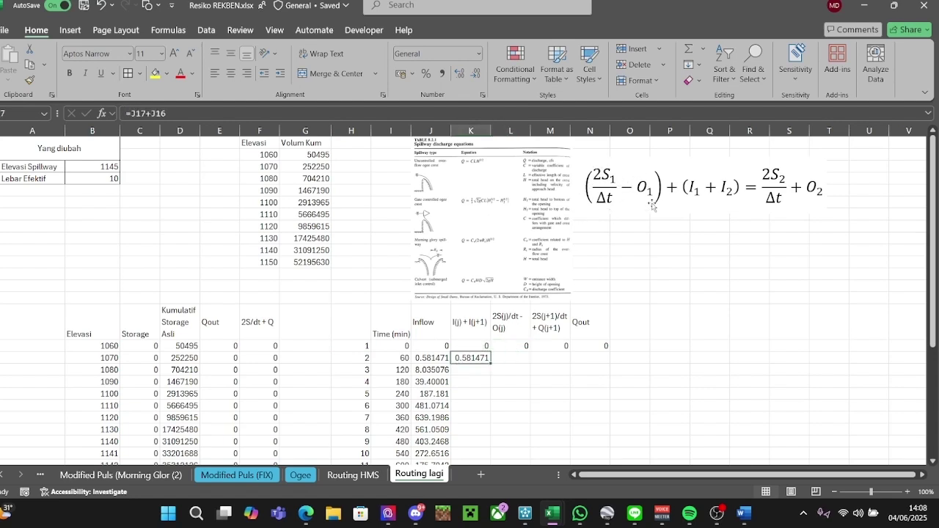
pyautogui.click(514, 345)
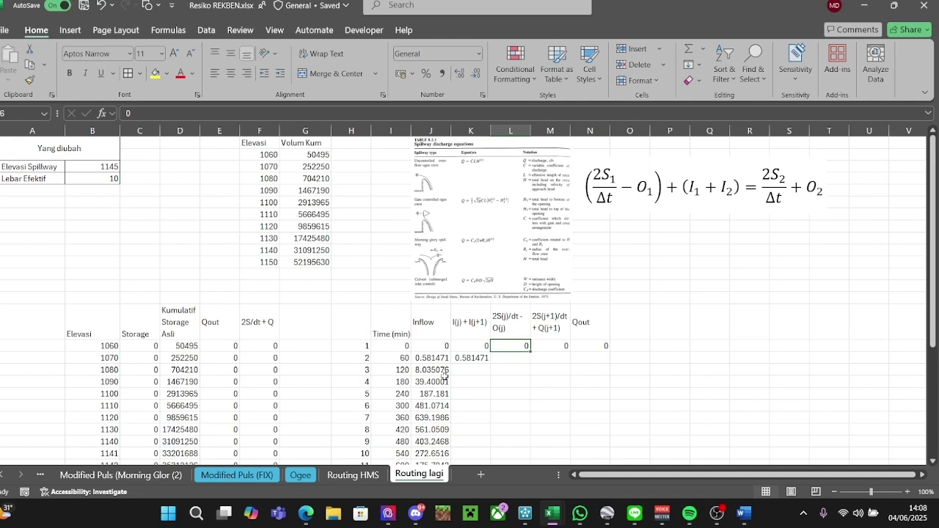
pyautogui.click(470, 358)
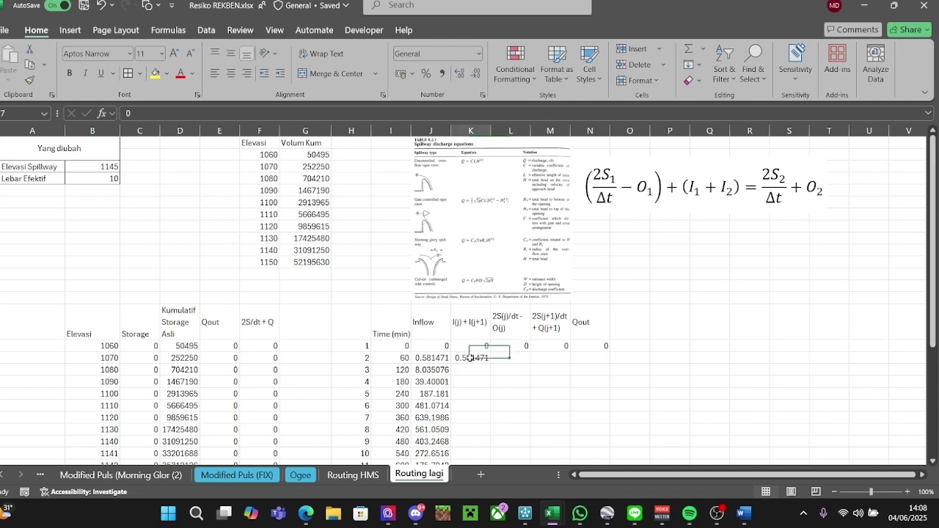
pyautogui.click(782, 188)
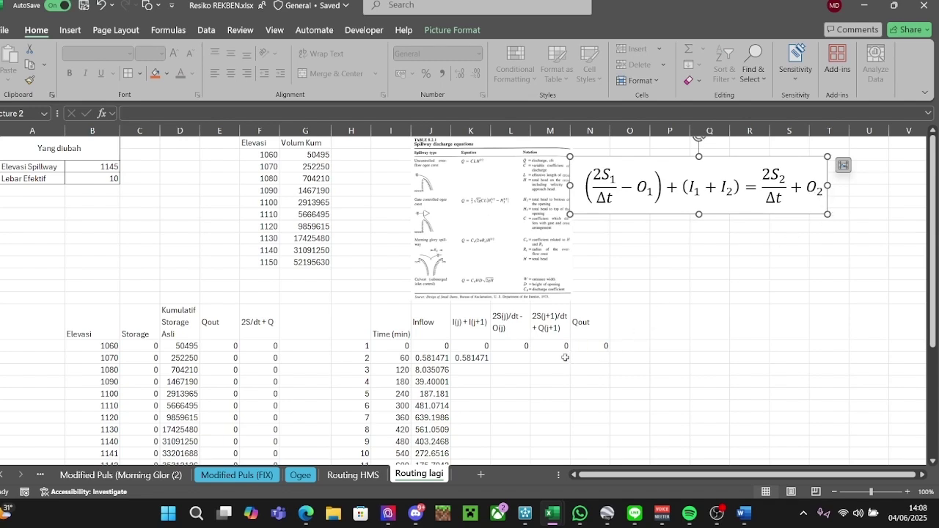
pyautogui.click(552, 324)
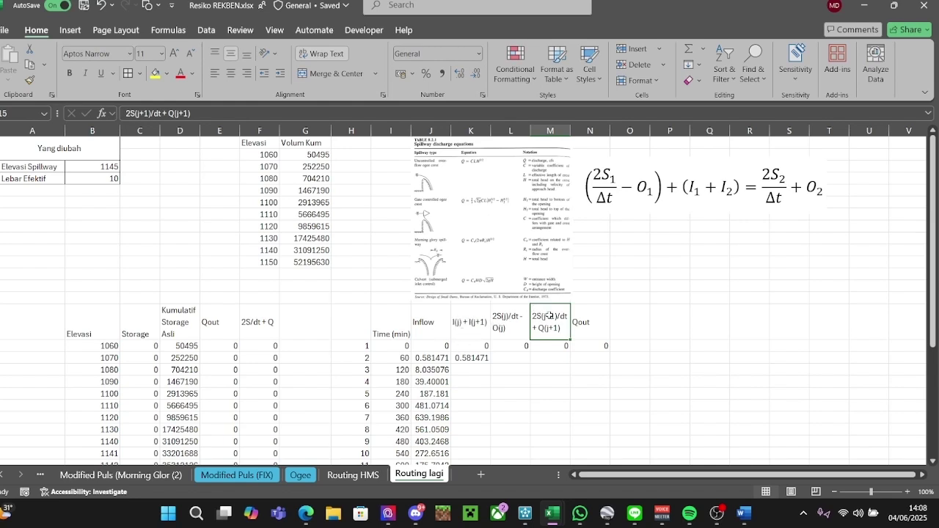
pyautogui.click(549, 358)
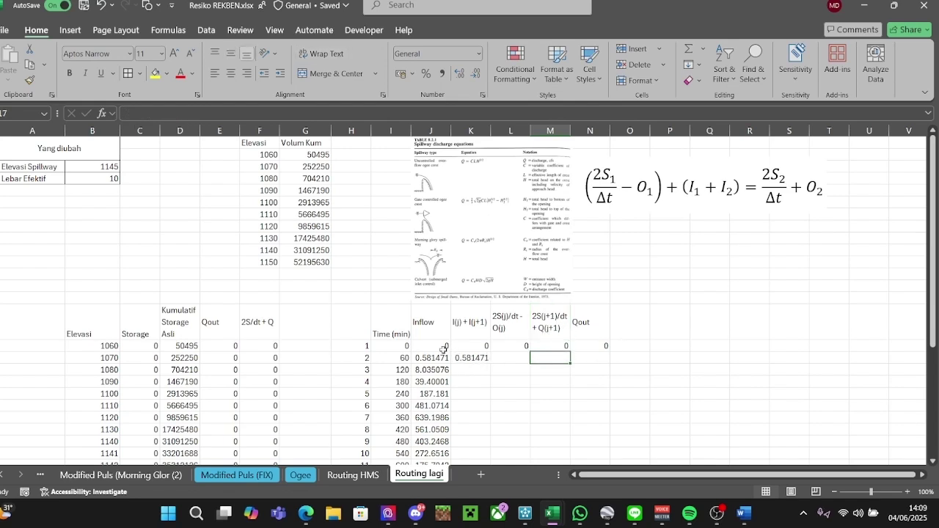
# Fill K17, L16 and M17 with light grey to mark the cells of the routing equation.
pyautogui.click(464, 357)
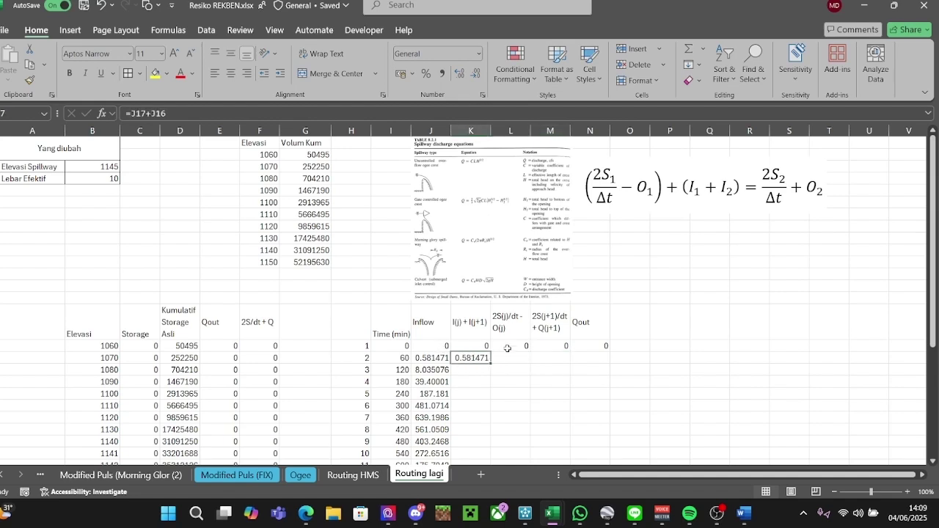
pyautogui.click(166, 75)
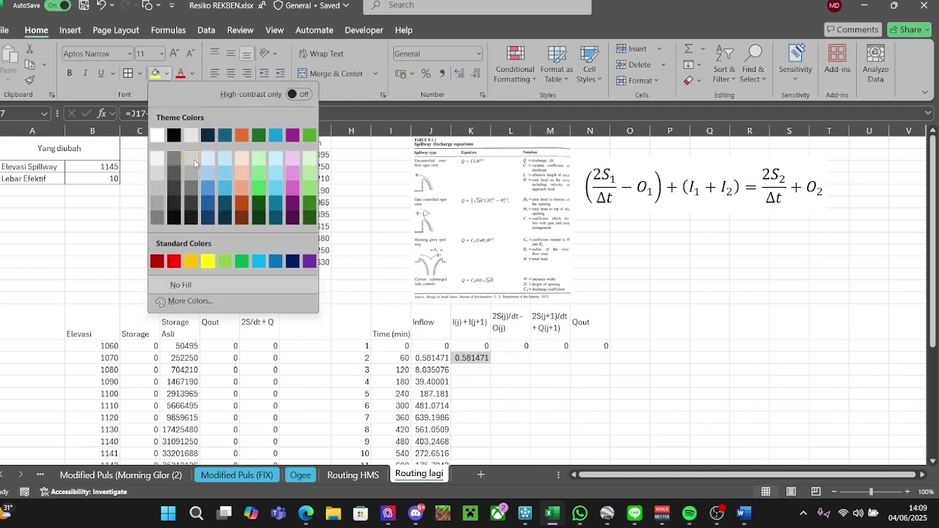
pyautogui.click(194, 159)
pyautogui.click(509, 347)
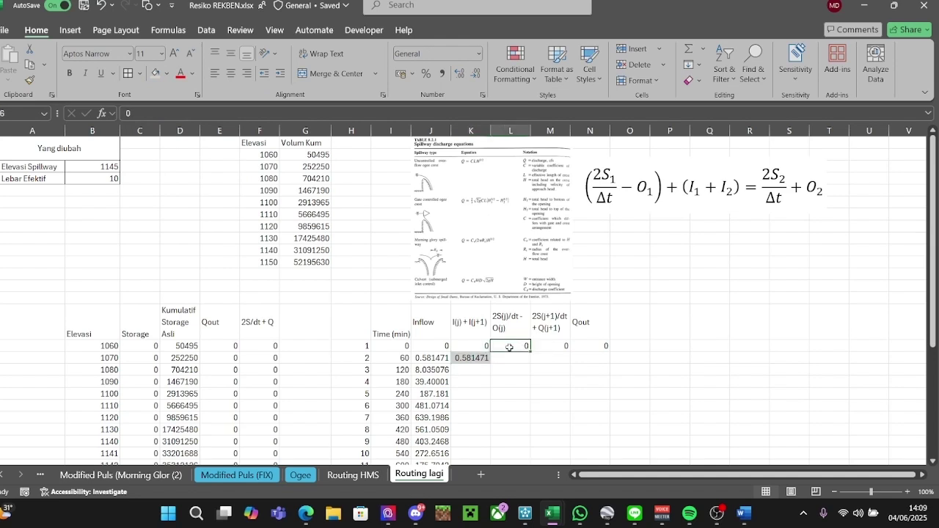
pyautogui.click(155, 74)
pyautogui.click(559, 359)
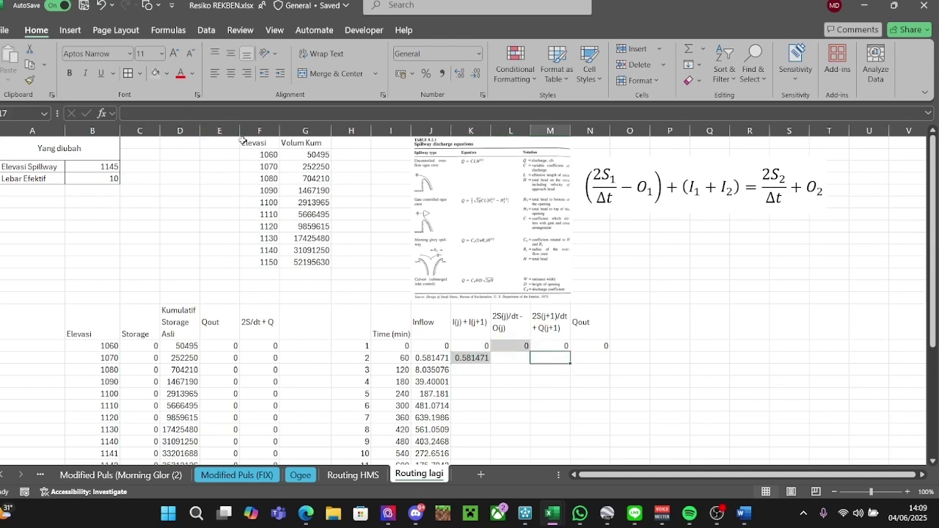
pyautogui.click(154, 75)
pyautogui.click(665, 358)
# Enter =K17+L16 in M17 under 2S(j+1)/dt + Q(j+1).
pyautogui.click(559, 359)
pyautogui.write('=K17')
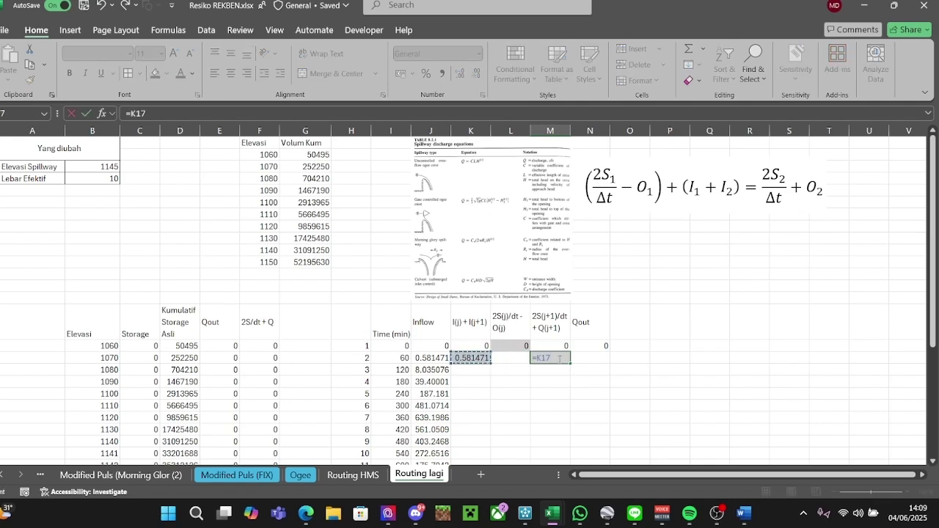
pyautogui.write('+')
pyautogui.press('Up')
pyautogui.press('Left')
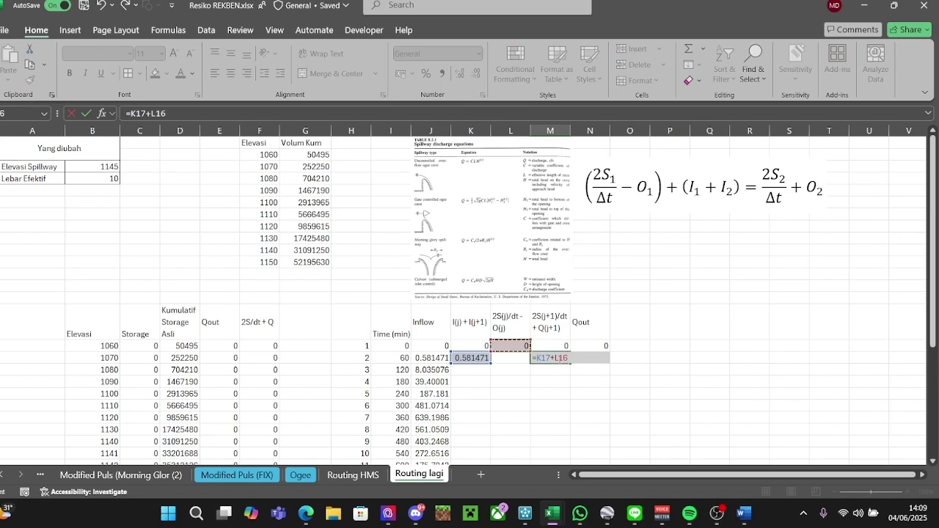
pyautogui.press('Return')
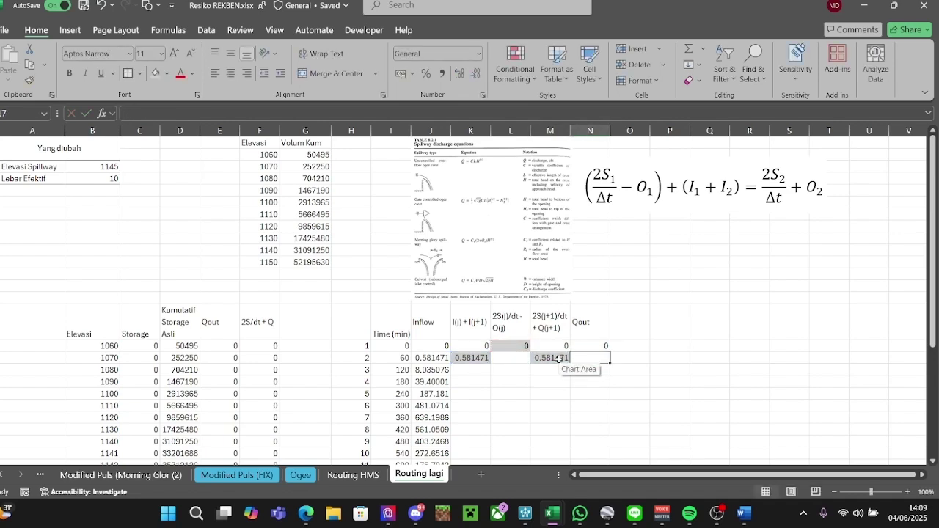
# Look at the finished routing table on the Modified Puls (FIX) sheet and return to the Routing lagi sheet.
pyautogui.scroll(-1, 664, 279)
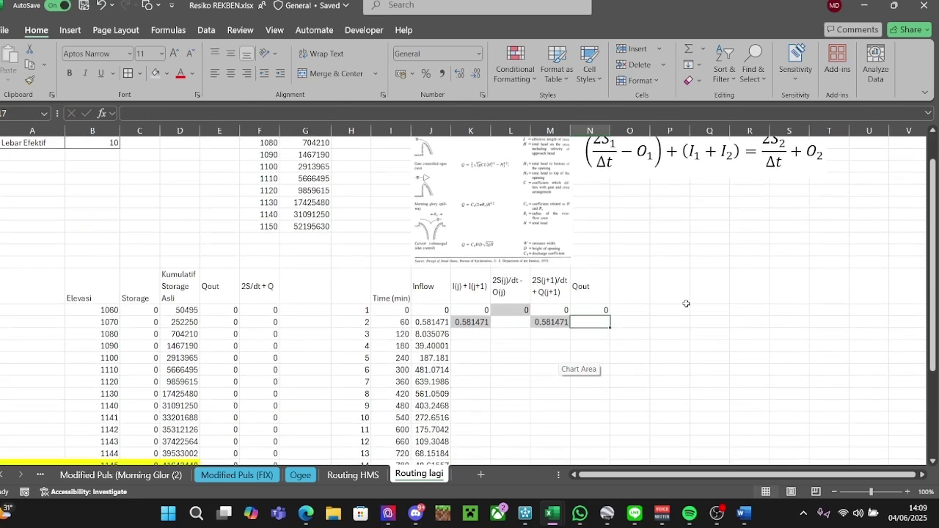
pyautogui.scroll(-1, 687, 304)
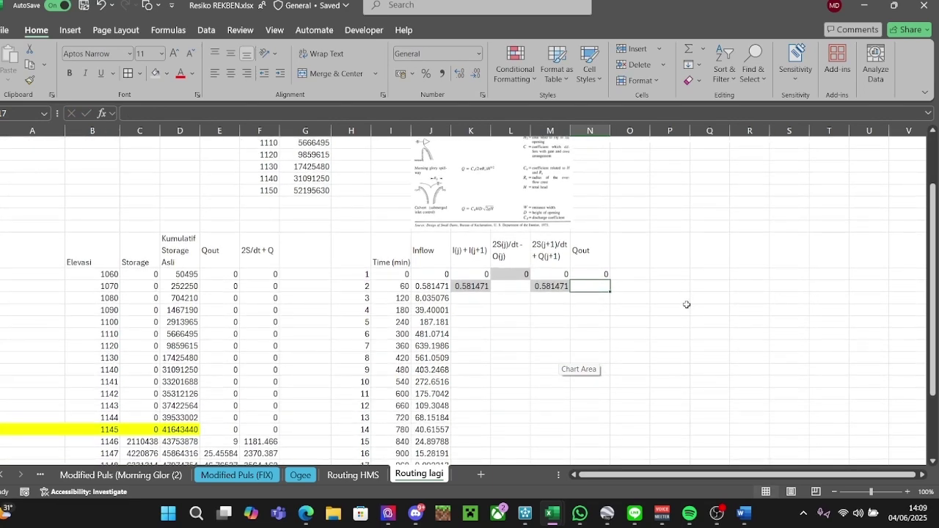
pyautogui.scroll(-1, 687, 305)
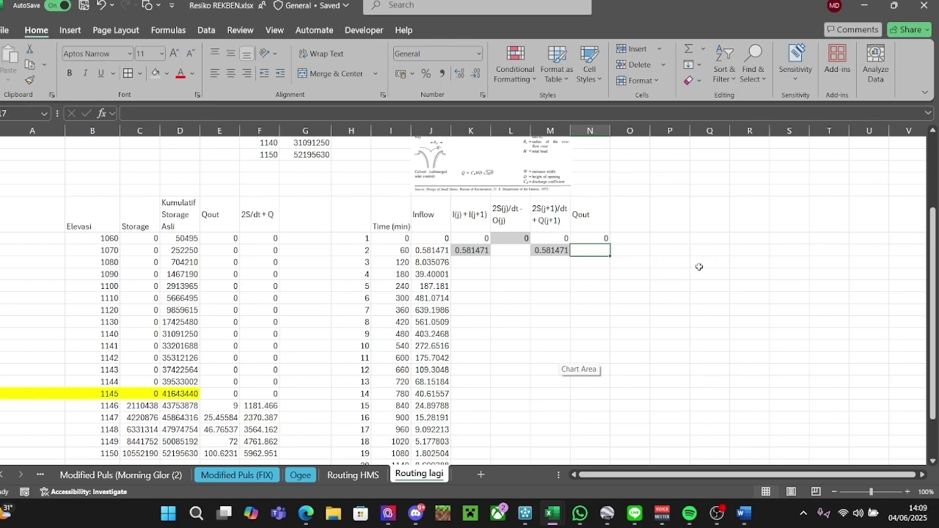
pyautogui.hotkey('ctrl', 'pageup')
pyautogui.hotkey('ctrl', 'pageup')
pyautogui.hotkey('ctrl', 'pageup')
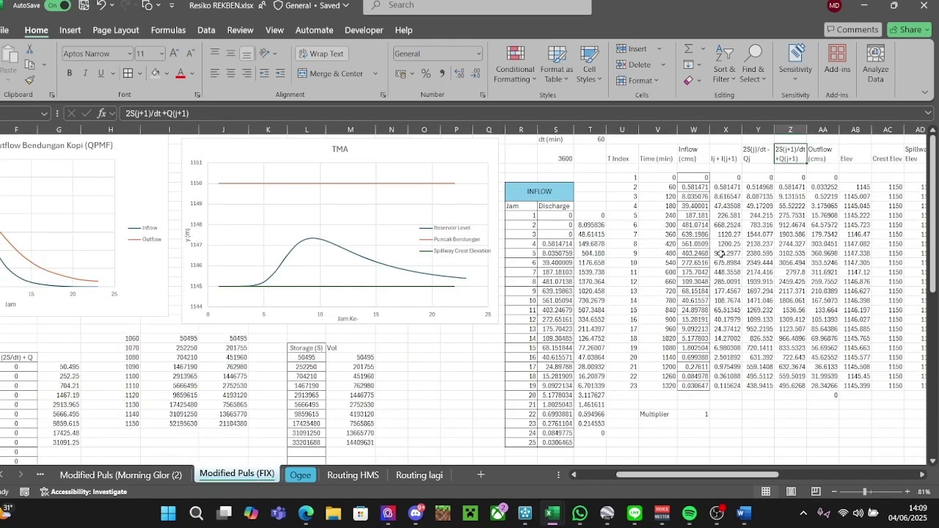
pyautogui.click(419, 475)
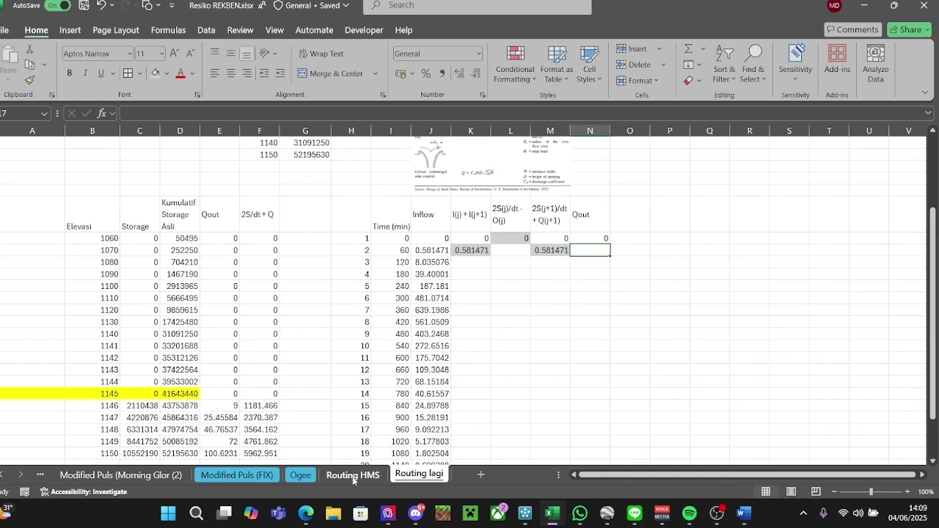
# Compare M17 with the storage-outflow table's 2S/dt + Q and Qout values around elevations 1145 to 1148.
pyautogui.click(552, 250)
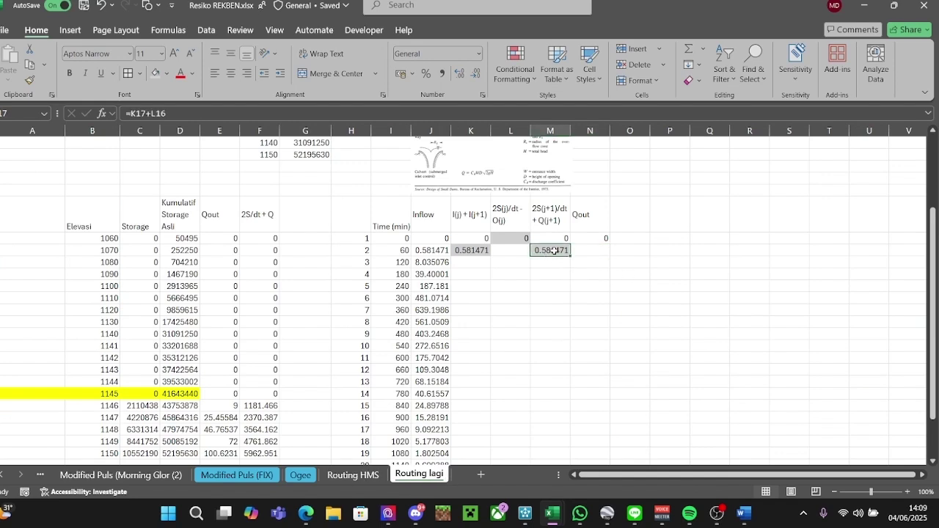
pyautogui.click(264, 394)
pyautogui.click(264, 407)
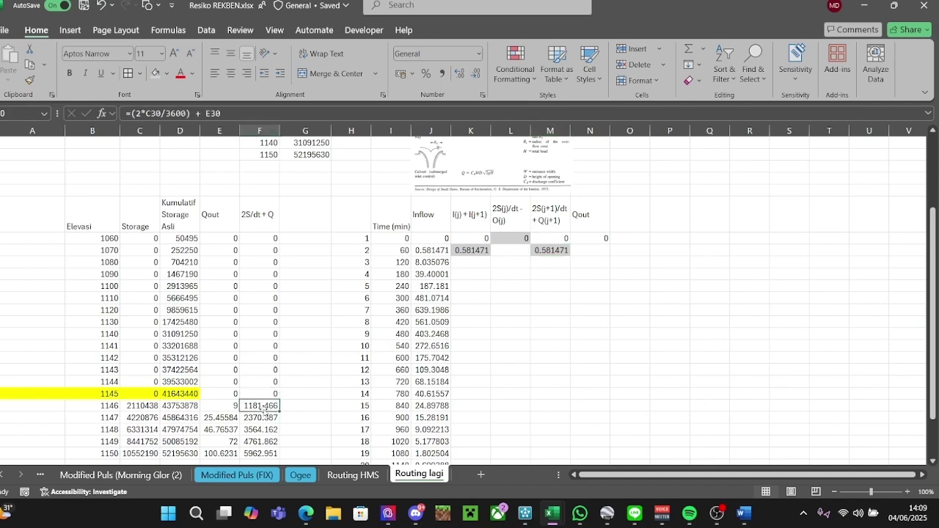
pyautogui.click(220, 397)
pyautogui.click(226, 416)
pyautogui.click(227, 407)
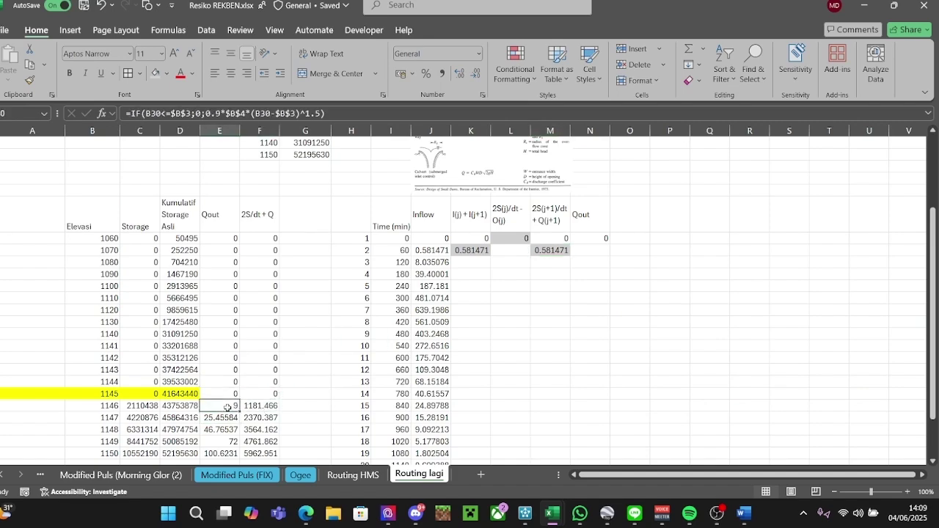
pyautogui.scroll(-1, 293, 392)
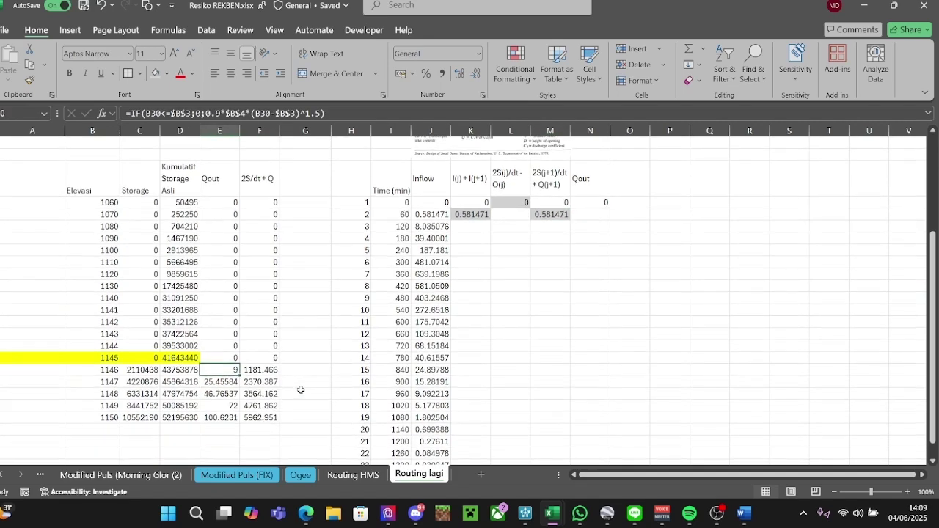
pyautogui.click(261, 383)
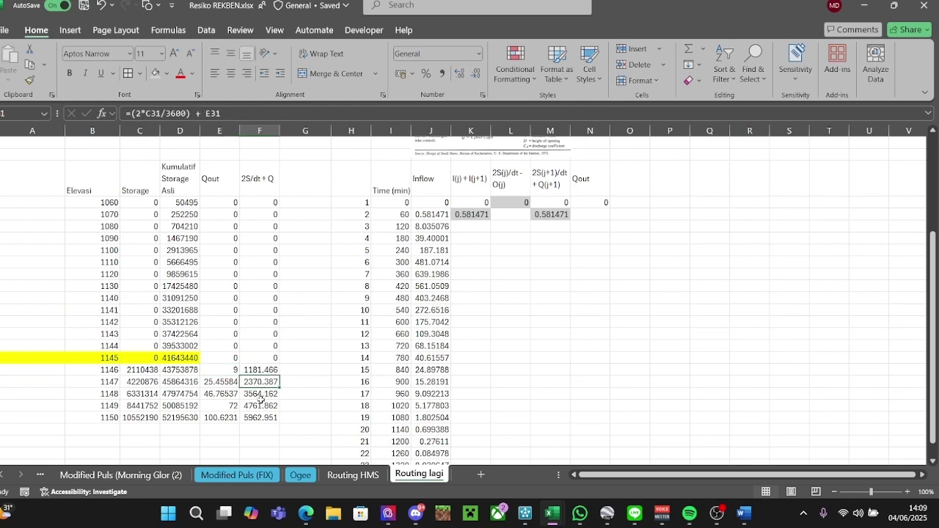
pyautogui.click(261, 395)
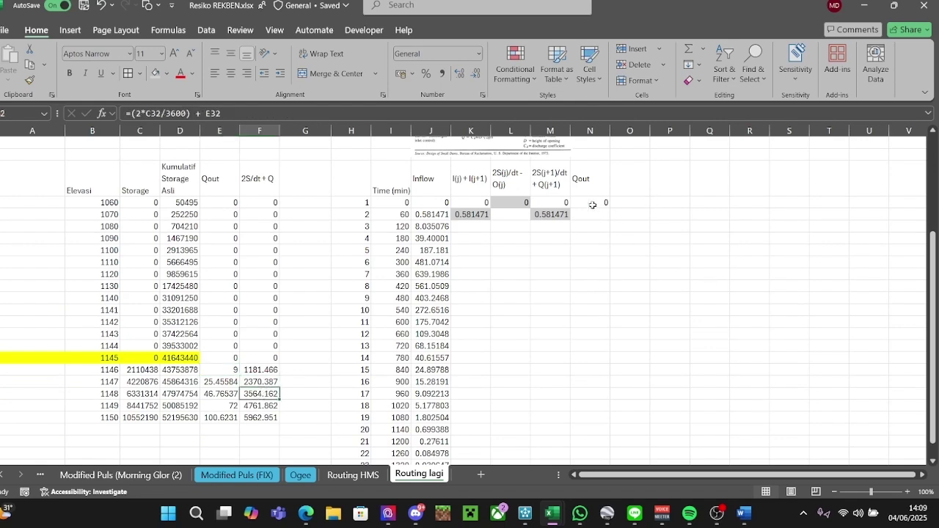
# Consult the Outflow column of the routing table on the Modified Puls (FIX) sheet.
pyautogui.click(263, 475)
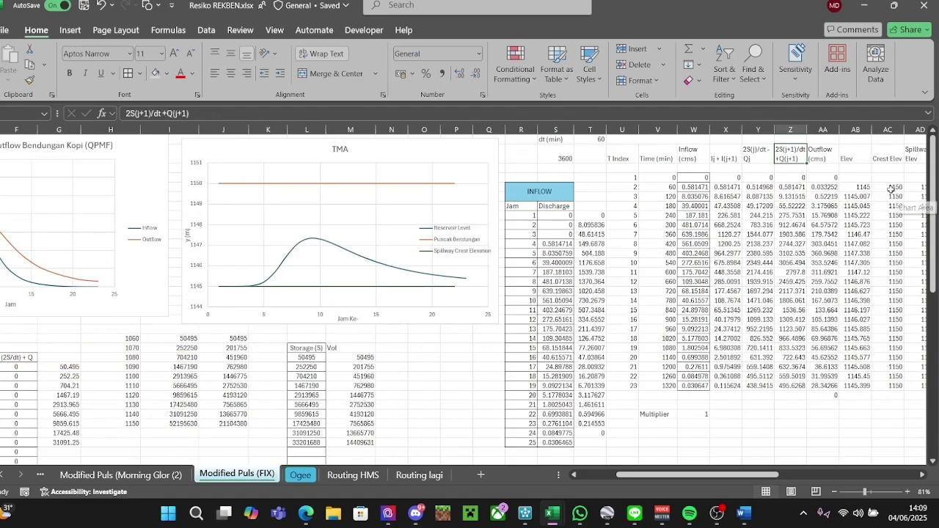
# Copy the Outflow formula in cell AA4 of Modified Puls (FIX), starting from FORECAST and leaving out the equals sign.
pyautogui.click(835, 188)
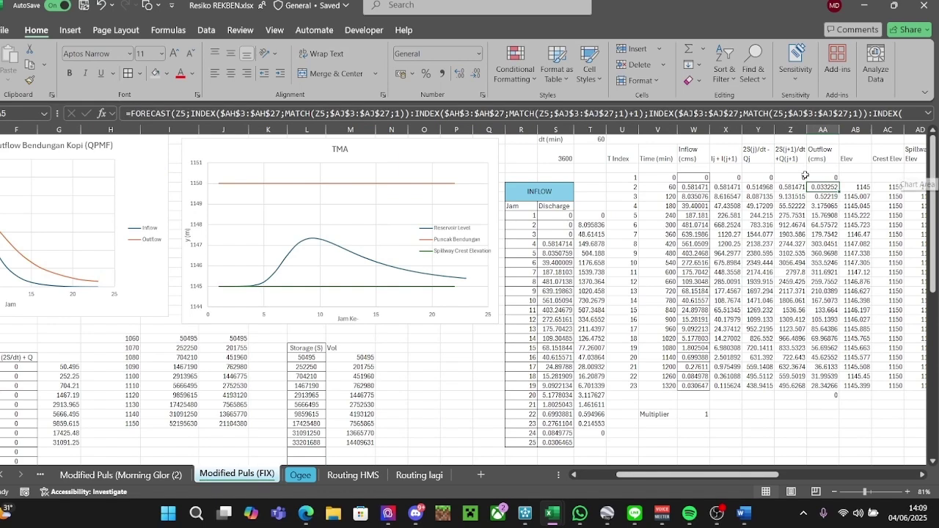
pyautogui.click(823, 177)
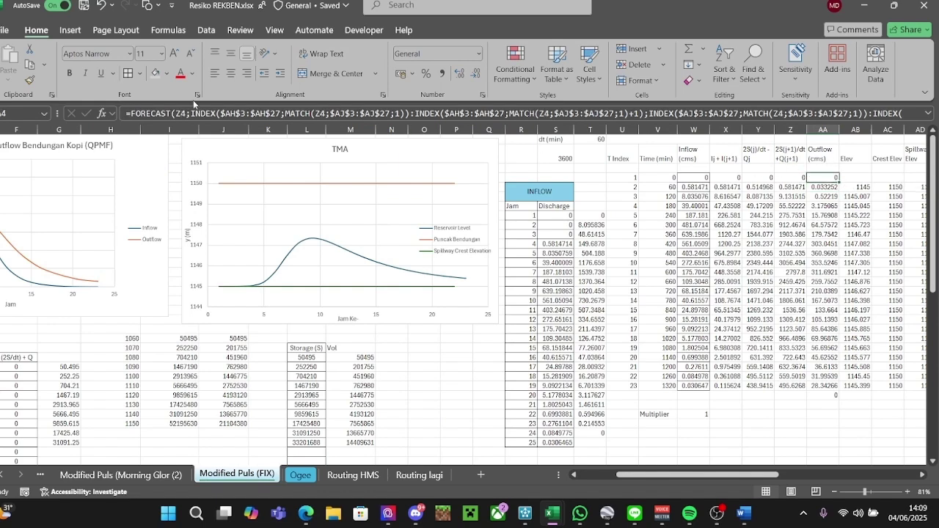
pyautogui.moveTo(132, 114); pyautogui.dragTo(686, 269)
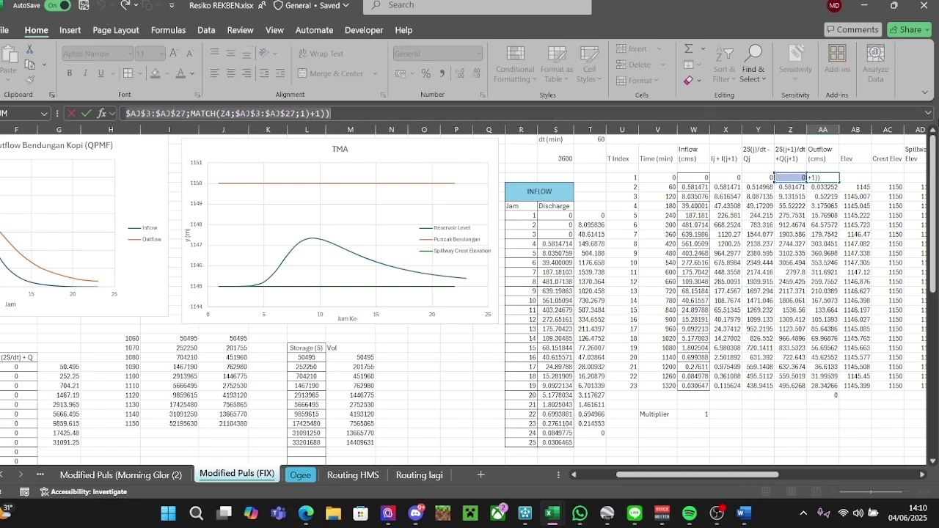
pyautogui.hotkey('ctrl', 'c')
pyautogui.press('Escape')
# Paste the copied formula text into Qout cell N17 on the Routing lagi sheet and prefix it with an equals sign.
pyautogui.click(419, 474)
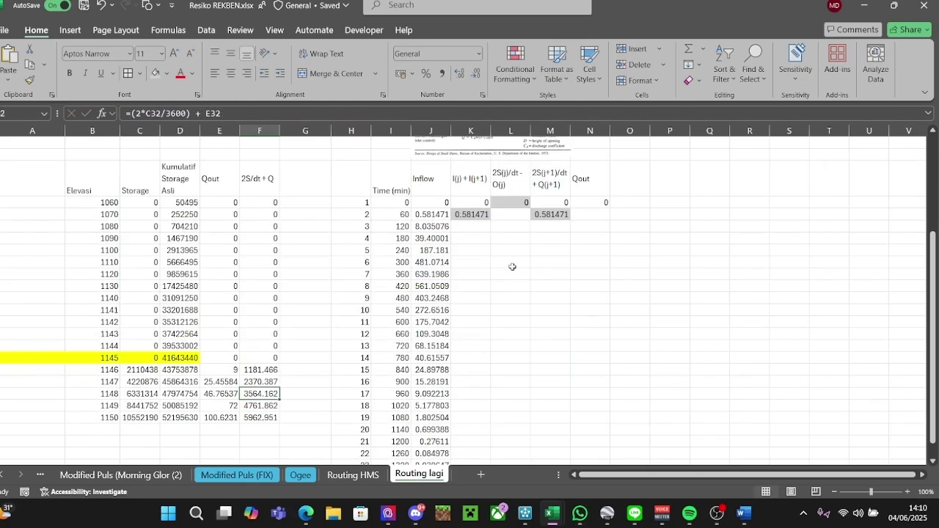
pyautogui.rightClick(589, 214)
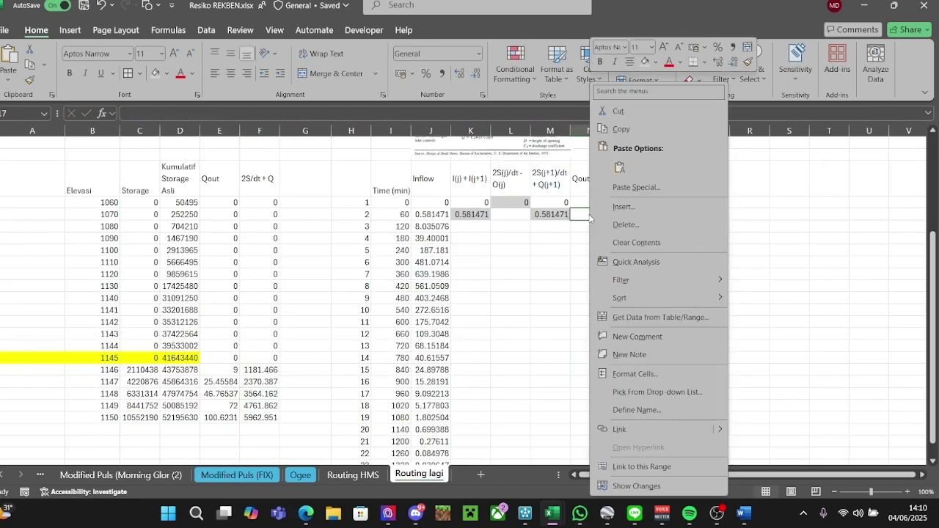
pyautogui.click(620, 167)
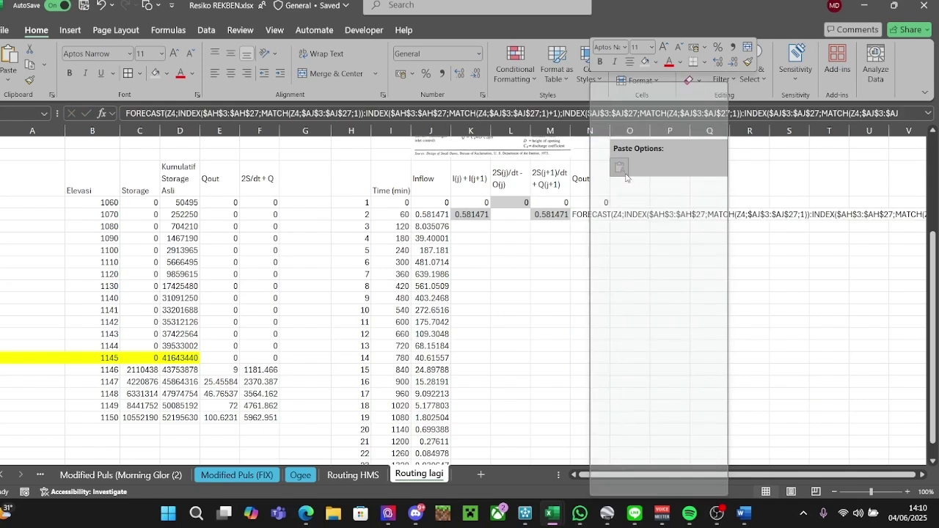
pyautogui.click(123, 113)
pyautogui.write('=')
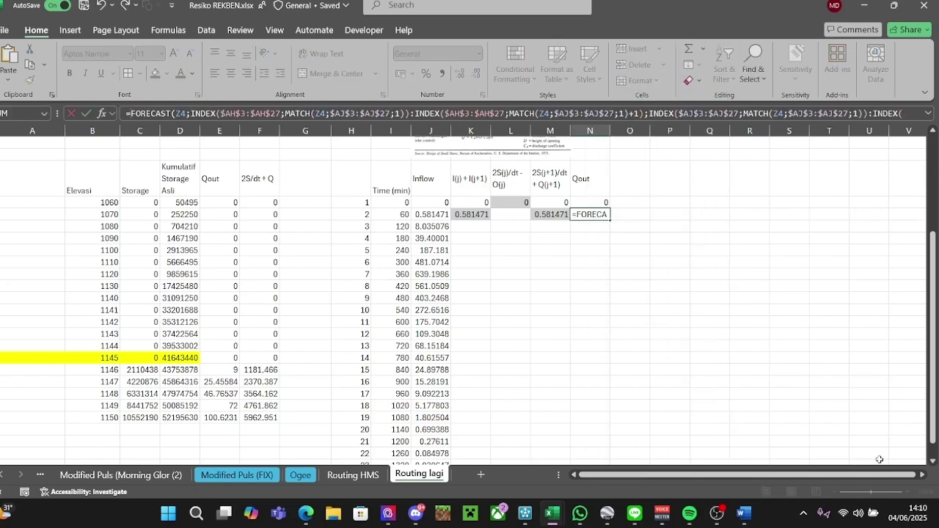
# Try to change the first INDEX range of the N17 formula to $A$3:$A$27.
pyautogui.moveTo(821, 475); pyautogui.dragTo(906, 464)
pyautogui.scroll(4, 895, 323)
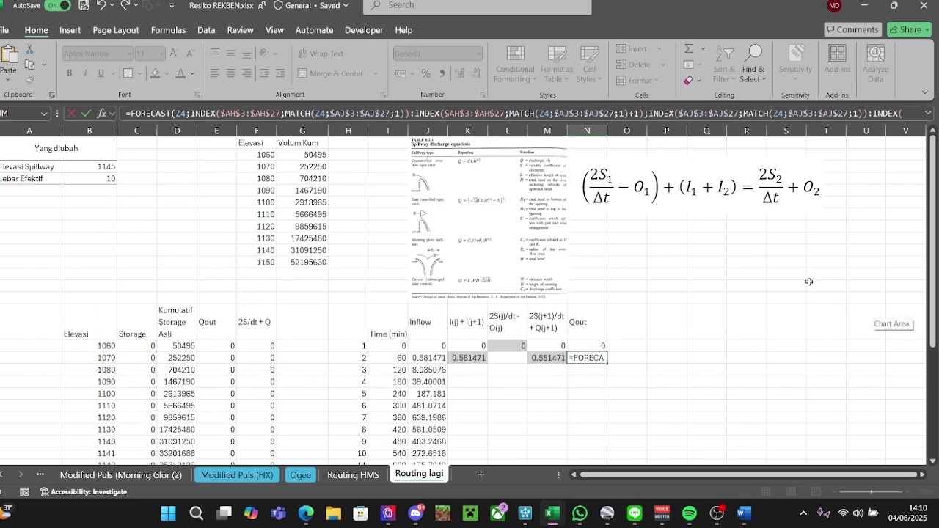
pyautogui.click(243, 112)
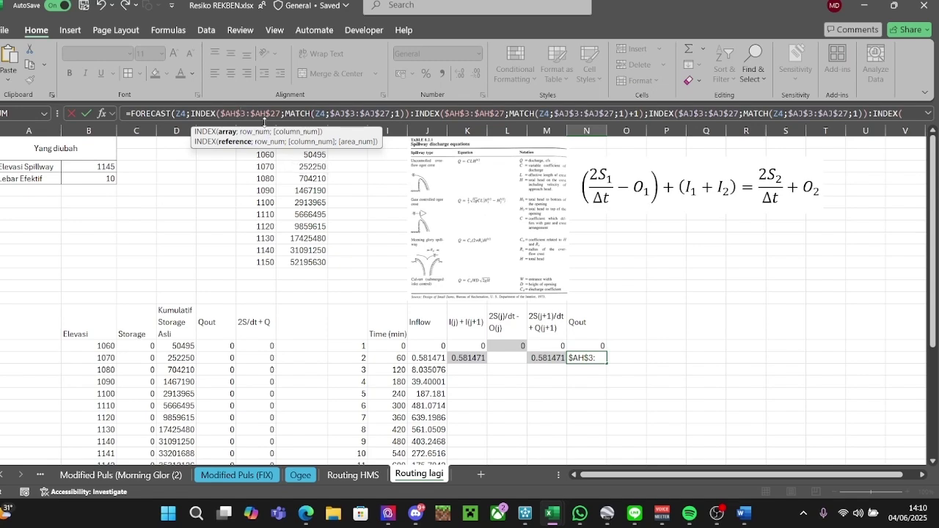
pyautogui.press('BackSpace')
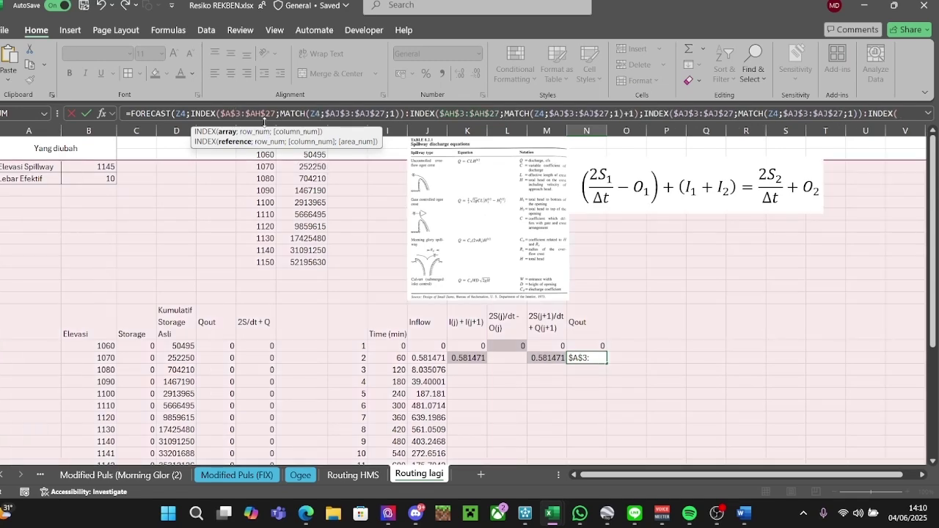
pyautogui.press('Right')
pyautogui.press('Right')
pyautogui.press('Right')
pyautogui.press('Right')
pyautogui.press('Right')
pyautogui.press('Right')
pyautogui.press('Right')
pyautogui.press('BackSpace')
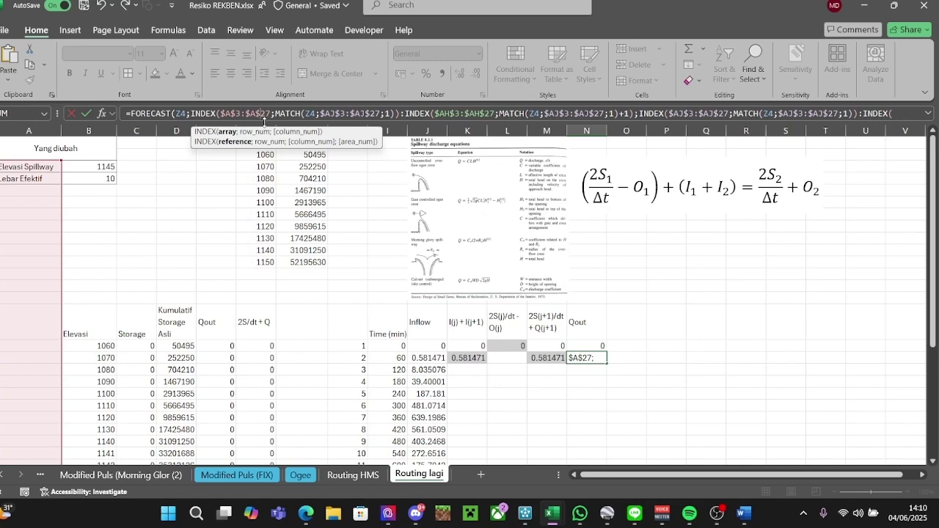
# Try to change the first MATCH lookup range of the N17 formula to $B$3:$BJ$27.
pyautogui.press('Right')
pyautogui.press('Right')
pyautogui.press('Right')
pyautogui.press('Right')
pyautogui.press('Right')
pyautogui.press('Right')
pyautogui.press('Right')
pyautogui.press('Right')
pyautogui.press('Right')
pyautogui.press('Right')
pyautogui.press('Right')
pyautogui.press('Right')
pyautogui.press('Right')
pyautogui.press('Right')
pyautogui.press('Right')
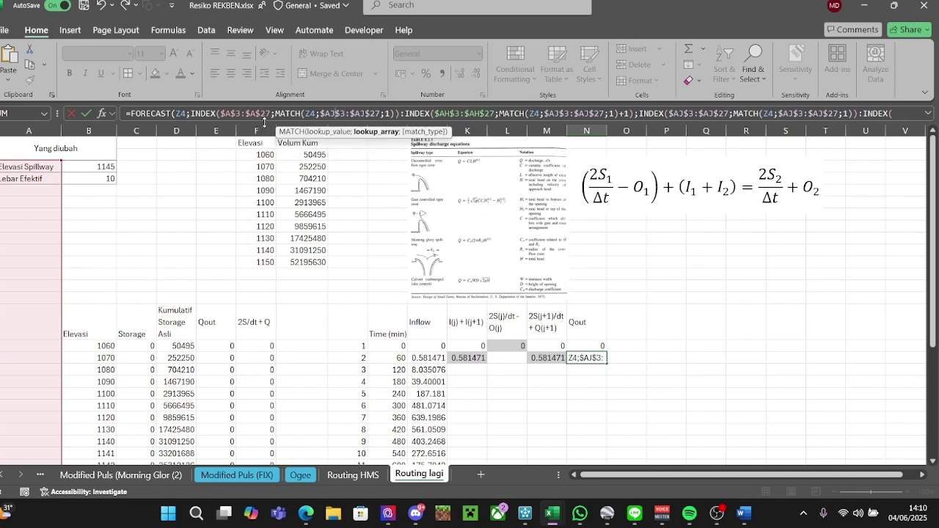
pyautogui.press('BackSpace')
pyautogui.press('BackSpace')
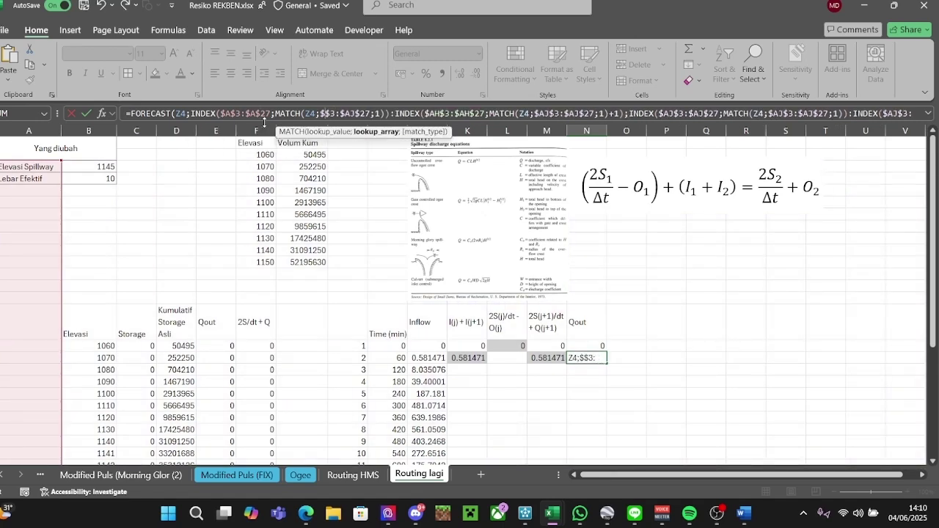
pyautogui.write('B')
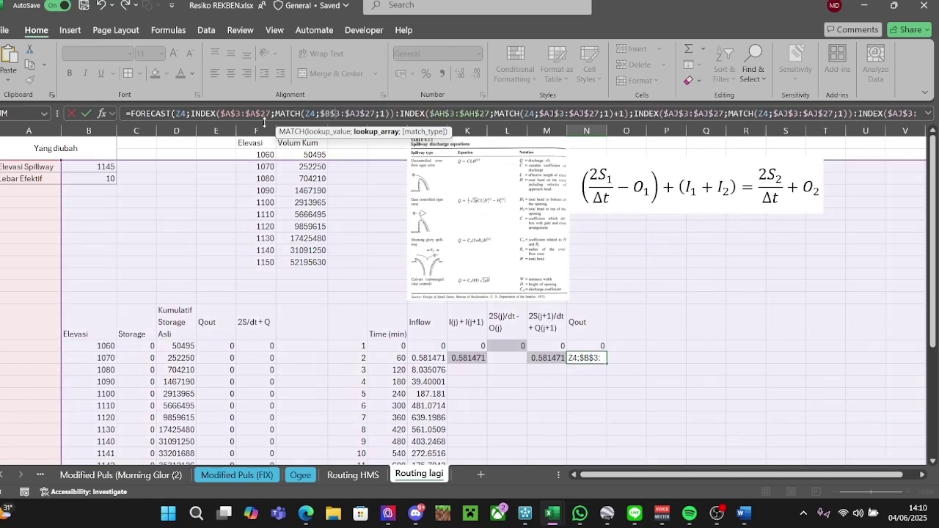
pyautogui.press('Right')
pyautogui.press('Right')
pyautogui.press('Right')
pyautogui.press('Right')
pyautogui.press('Right')
pyautogui.press('BackSpace')
pyautogui.write('B')
# Try to change the start of the second INDEX range in the N17 formula to $BH$3.
pyautogui.press('Right')
pyautogui.press('Right')
pyautogui.press('Right')
pyautogui.press('Right')
pyautogui.press('Right')
pyautogui.press('Right')
pyautogui.press('BackSpace')
pyautogui.write('B')
pyautogui.press('Right')
pyautogui.press('Right')
pyautogui.press('Right')
pyautogui.press('Right')
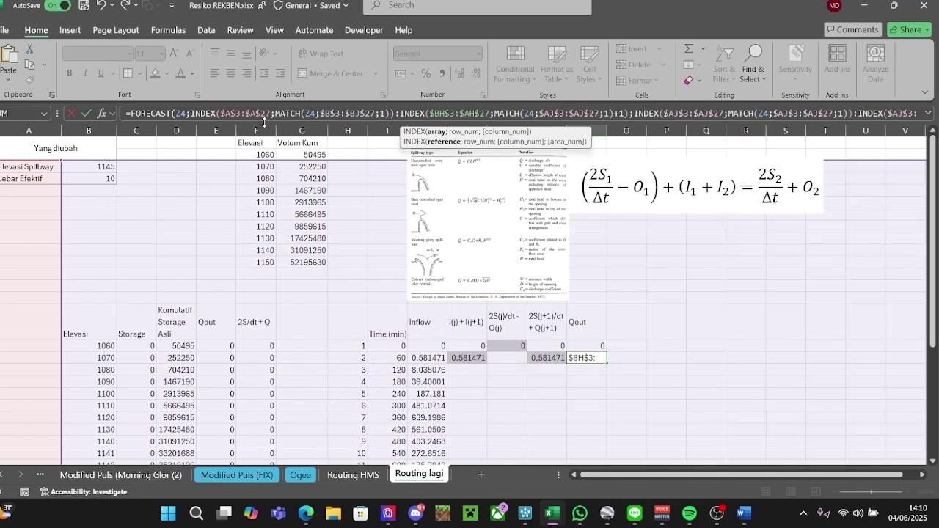
pyautogui.press('Left')
pyautogui.press('Left')
pyautogui.press('Left')
pyautogui.press('BackSpace')
pyautogui.press('Right')
pyautogui.press('Right')
pyautogui.press('Right')
pyautogui.press('Right')
pyautogui.press('Right')
pyautogui.press('Right')
pyautogui.press('Right')
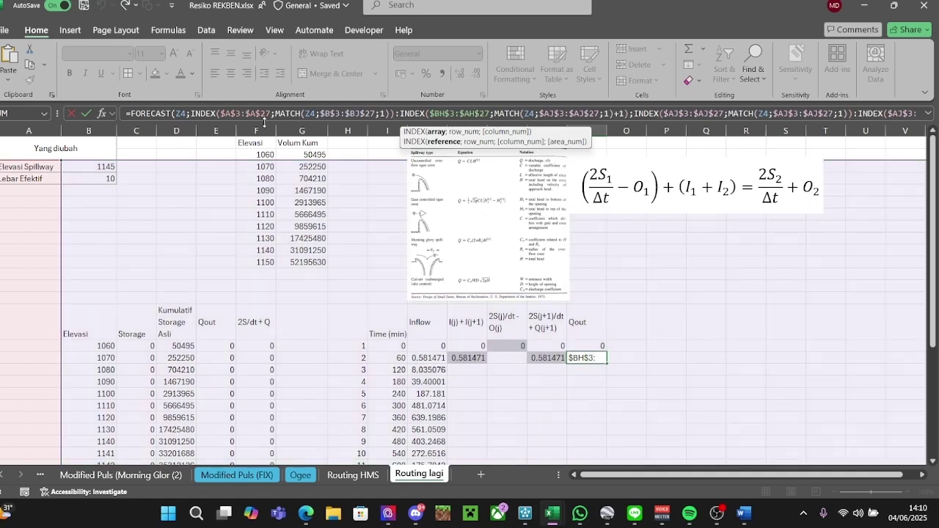
# Abandon the formula edit and clear the pasted text from Qout cell N17.
pyautogui.click(720, 330)
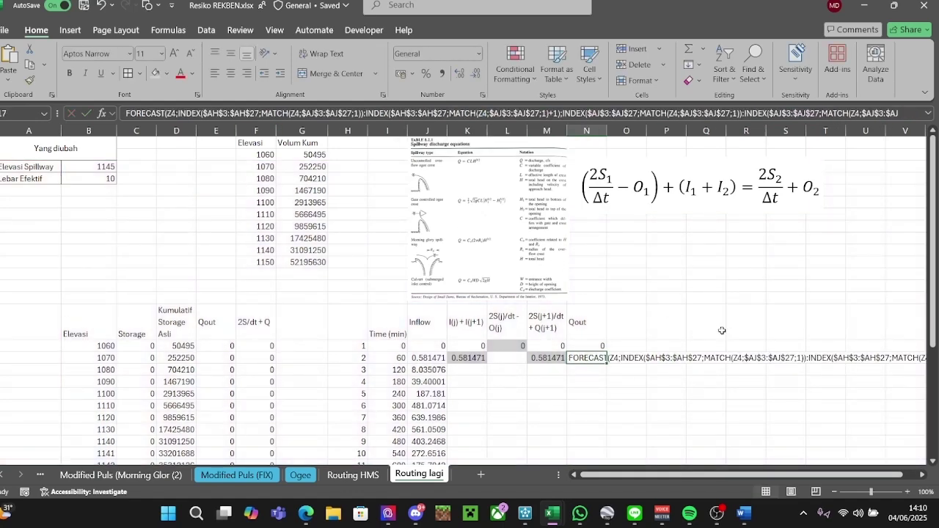
pyautogui.click(579, 364)
pyautogui.press('Delete')
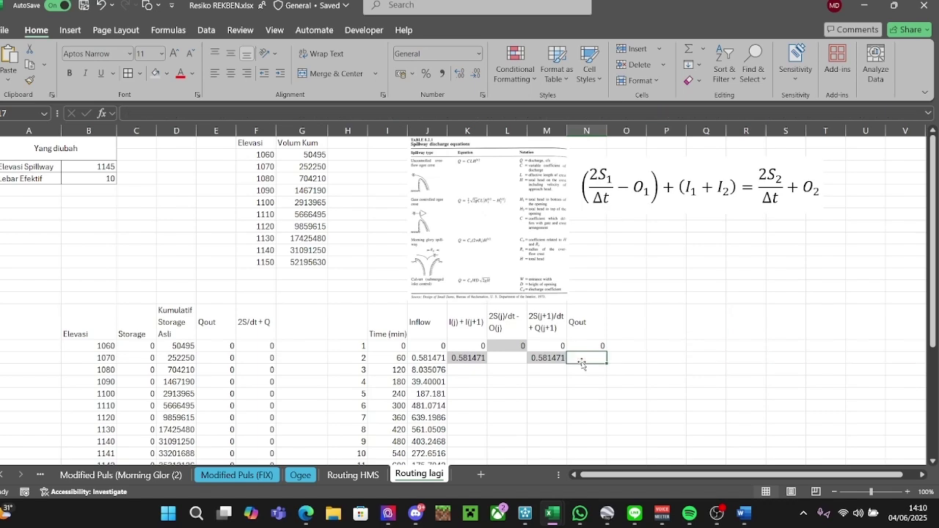
# Copy the complete Outflow formula, including its equals sign, from AA4 on Modified Puls (FIX) and return to the Routing lagi sheet.
pyautogui.click(596, 361)
pyautogui.click(237, 474)
pyautogui.moveTo(713, 475); pyautogui.dragTo(730, 475)
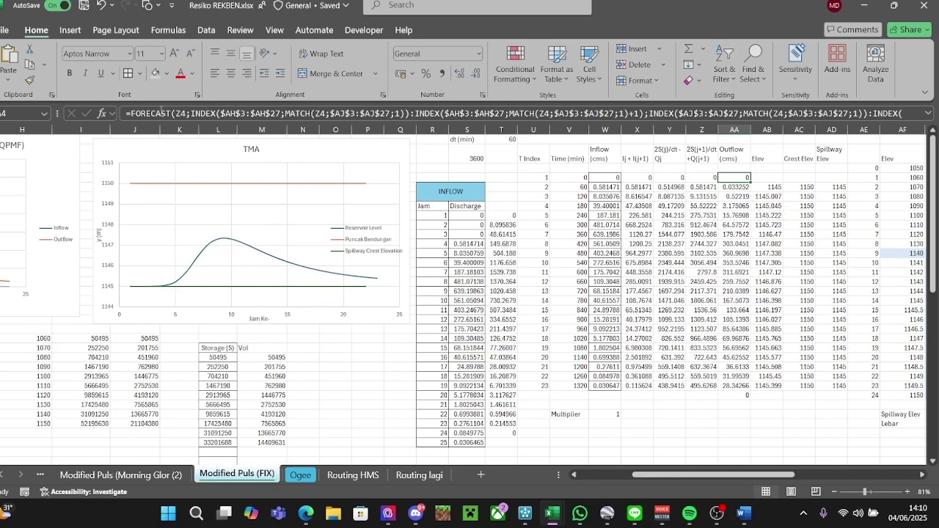
pyautogui.click(141, 114)
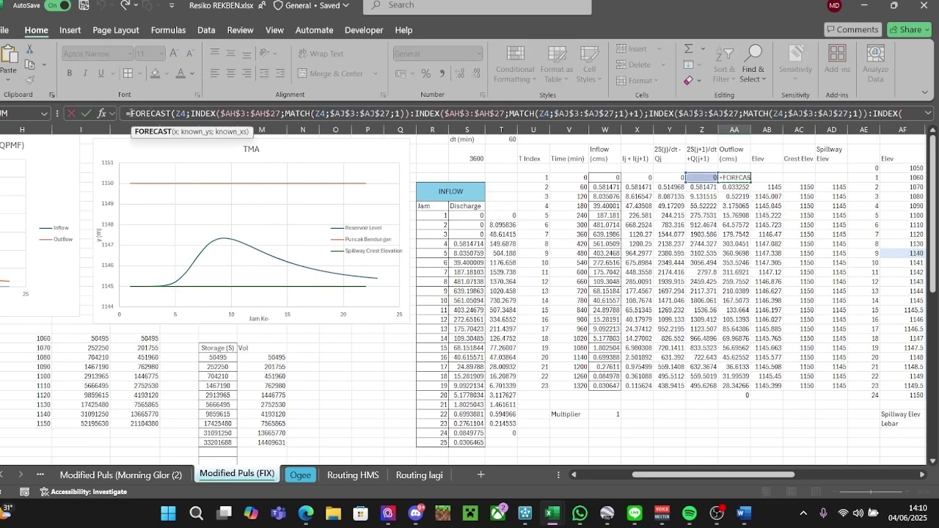
pyautogui.press('End')
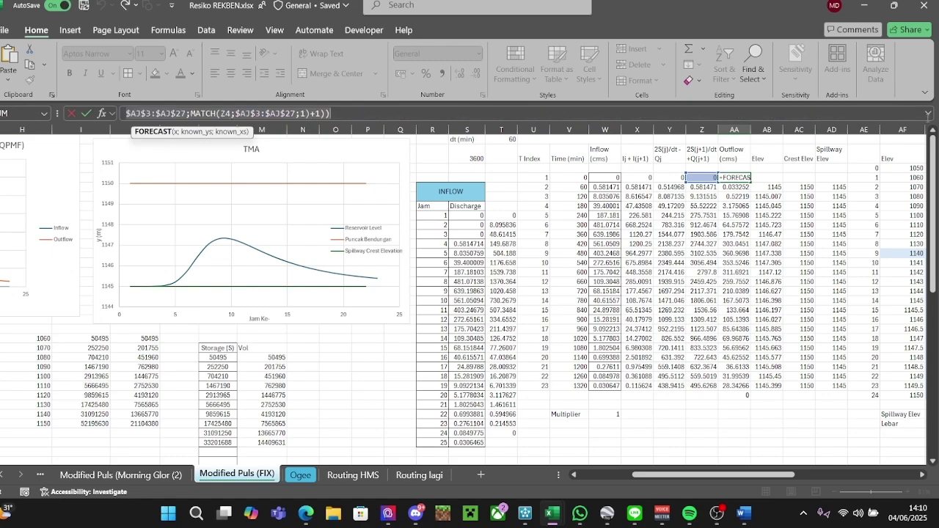
pyautogui.hotkey('ctrl', 'c')
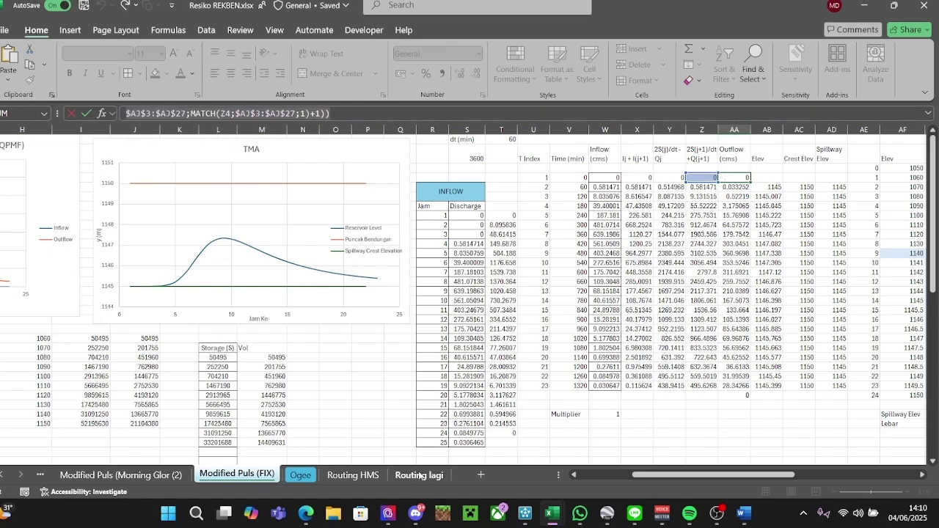
pyautogui.click(421, 476)
pyautogui.press('Escape')
pyautogui.click(413, 480)
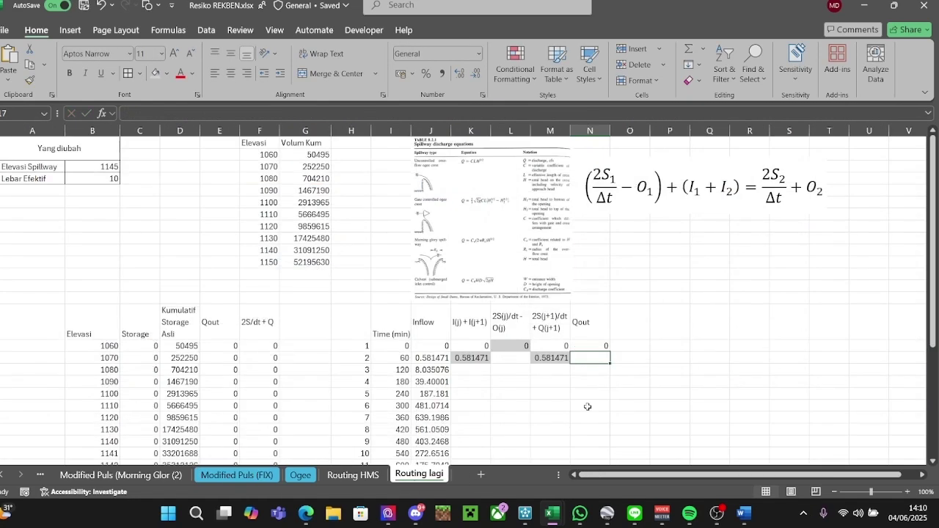
pyautogui.click(289, 119)
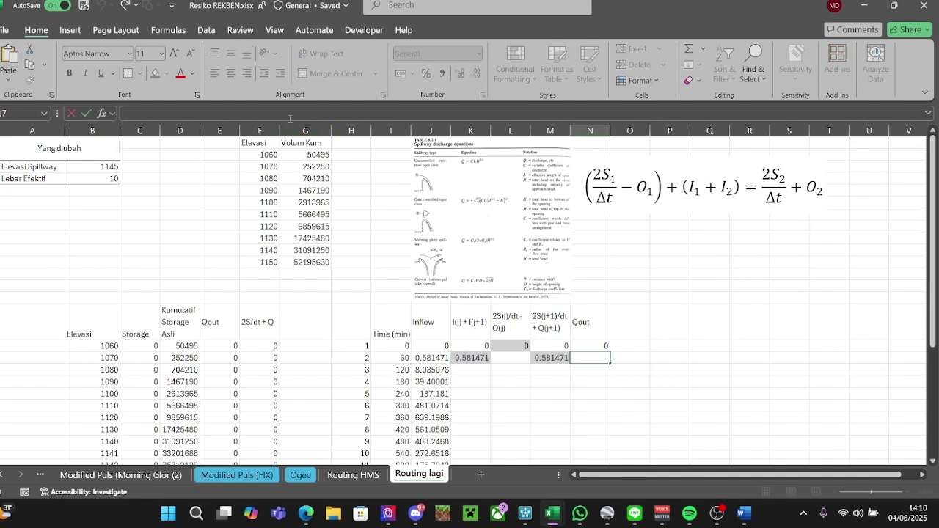
pyautogui.write('=')
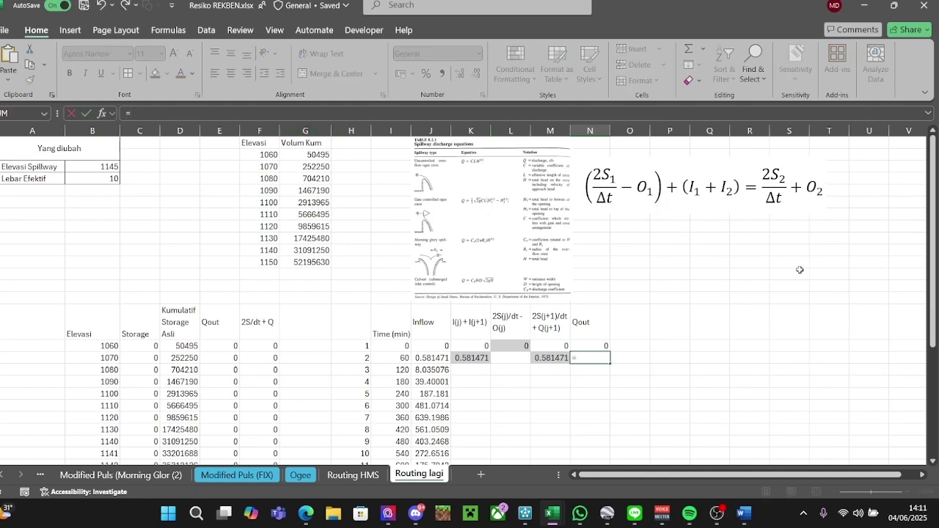
pyautogui.press('Escape')
# Enter "a" in cell AU2, far beyond the routing table on the Routing lagi sheet.
pyautogui.click(869, 154)
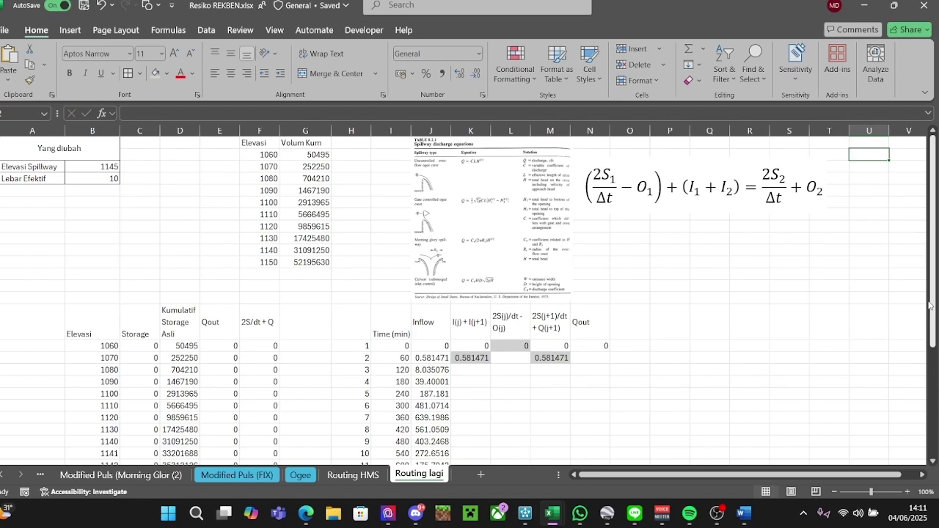
pyautogui.press('Right')
pyautogui.press('Right')
pyautogui.press('Right')
pyautogui.press('Right')
pyautogui.press('Right')
pyautogui.press('Right')
pyautogui.press('Right')
pyautogui.press('Right')
pyautogui.press('Right')
pyautogui.press('Right')
pyautogui.press('Right')
pyautogui.press('Right')
pyautogui.press('Right')
pyautogui.press('Right')
pyautogui.press('Right')
pyautogui.press('Right')
pyautogui.press('Right')
pyautogui.press('Right')
pyautogui.press('Right')
pyautogui.press('Right')
pyautogui.write('a')
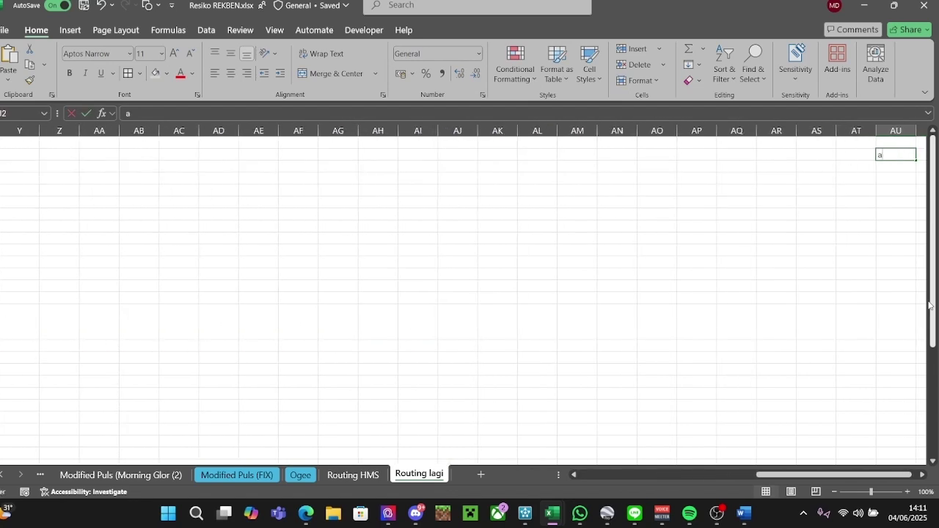
pyautogui.press('Left')
# Paste the copied FORECAST formula into Qout cell N17 at time 60 min and keep it open for editing.
pyautogui.press('Left')
pyautogui.press('Left')
pyautogui.press('Left')
pyautogui.press('Left')
pyautogui.press('Left')
pyautogui.press('Left')
pyautogui.press('Left')
pyautogui.press('Left')
pyautogui.press('Left')
pyautogui.press('Left')
pyautogui.press('Left')
pyautogui.press('Left')
pyautogui.press('Left')
pyautogui.press('Left')
pyautogui.press('Left')
pyautogui.press('Left')
pyautogui.press('Left')
pyautogui.press('Left')
pyautogui.press('Left')
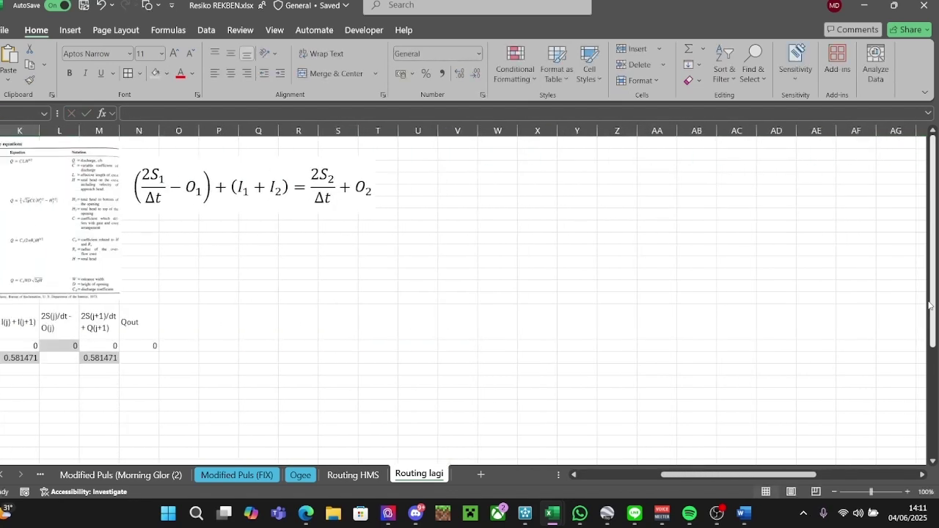
pyautogui.press('Left')
pyautogui.press('Right')
pyautogui.press('Right')
pyautogui.press('Right')
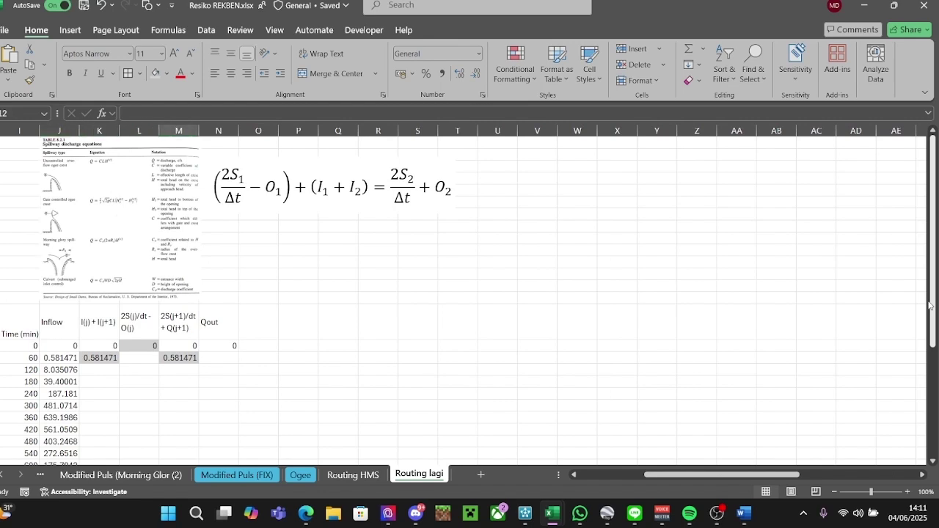
pyautogui.click(212, 355)
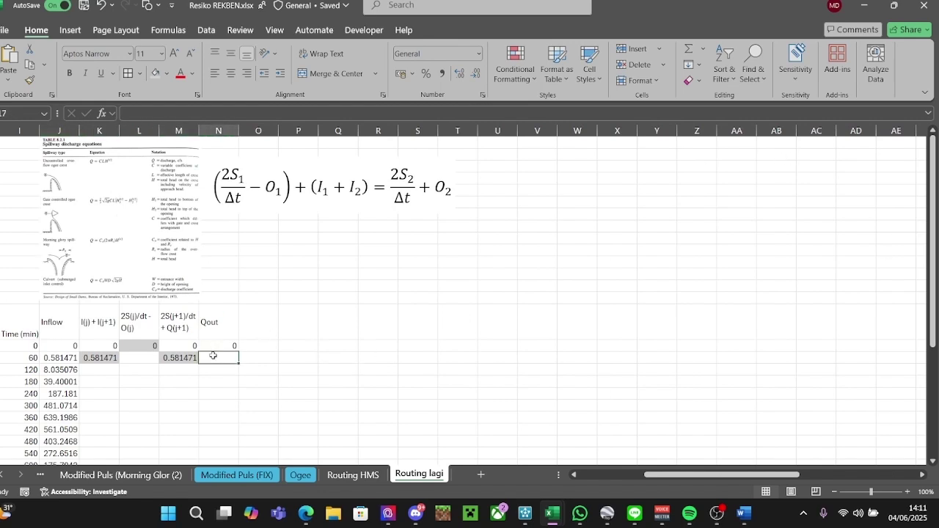
pyautogui.doubleClick(212, 355)
pyautogui.hotkey('ctrl', 'v')
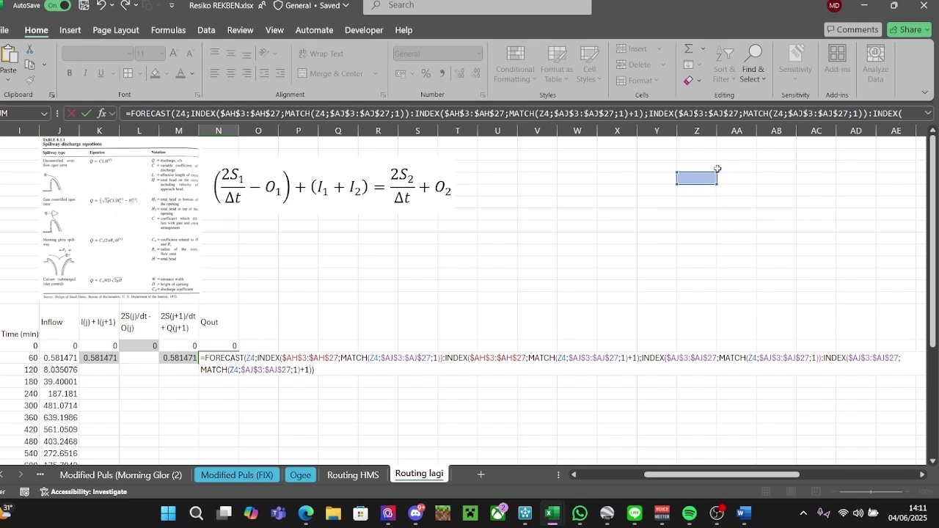
# Redirect the formula's Z4 references to M17, the 2S(j+1)/dt + Q(j+1) cell of the same row.
pyautogui.moveTo(717, 168); pyautogui.dragTo(180, 362)
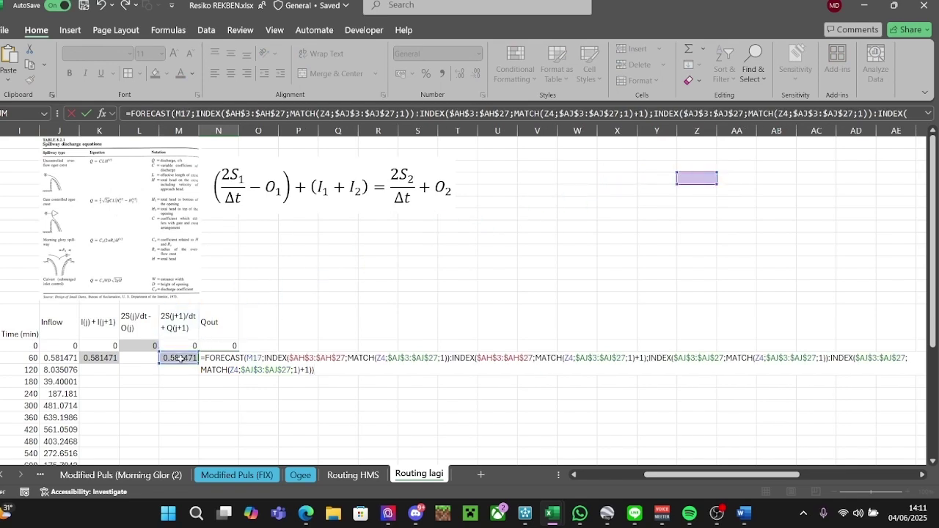
pyautogui.moveTo(698, 175); pyautogui.dragTo(187, 357)
pyautogui.moveTo(706, 179); pyautogui.dragTo(182, 358)
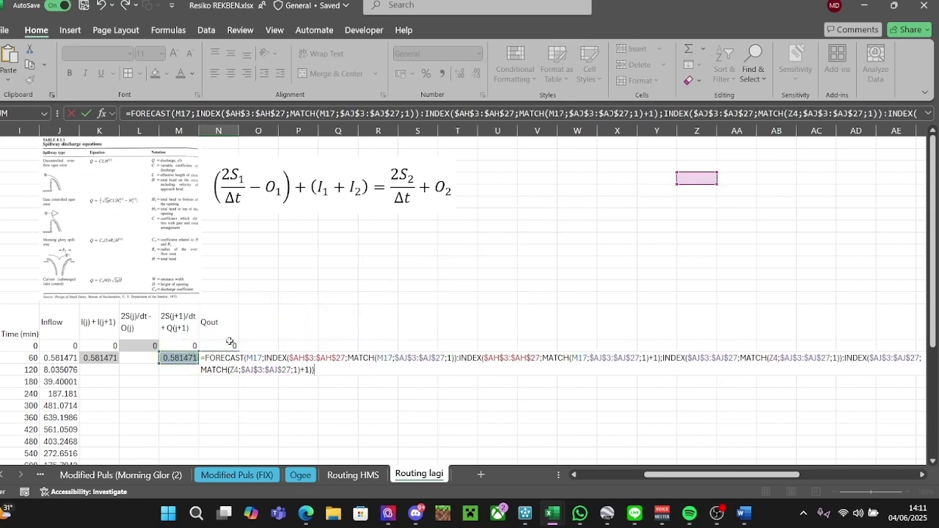
pyautogui.moveTo(700, 177); pyautogui.dragTo(172, 362)
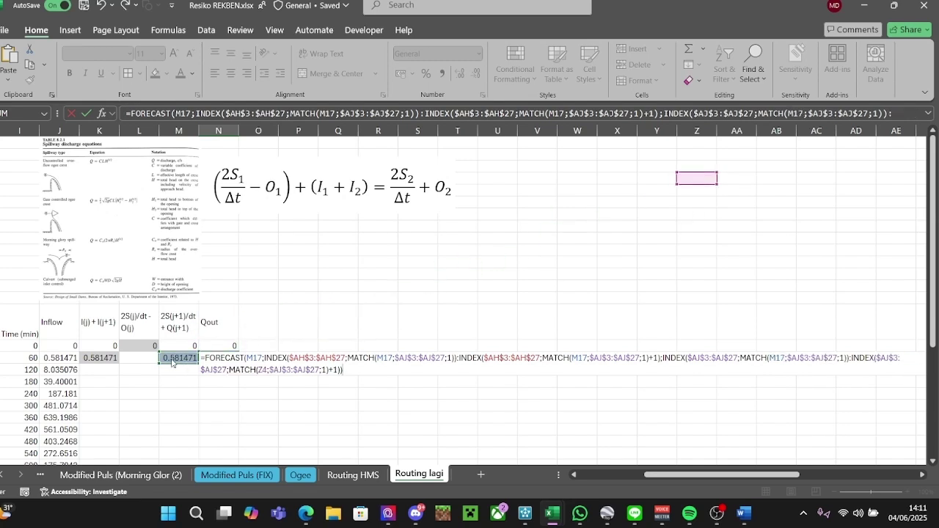
pyautogui.moveTo(701, 178); pyautogui.dragTo(194, 357)
# Redirect both $AH$3:$AH$27 references in N17 to the Qout range $E$16:$E$40, and the first MATCH range to the 2S/dt + Q range $F$16:$F$40.
pyautogui.moveTo(764, 474); pyautogui.dragTo(840, 474)
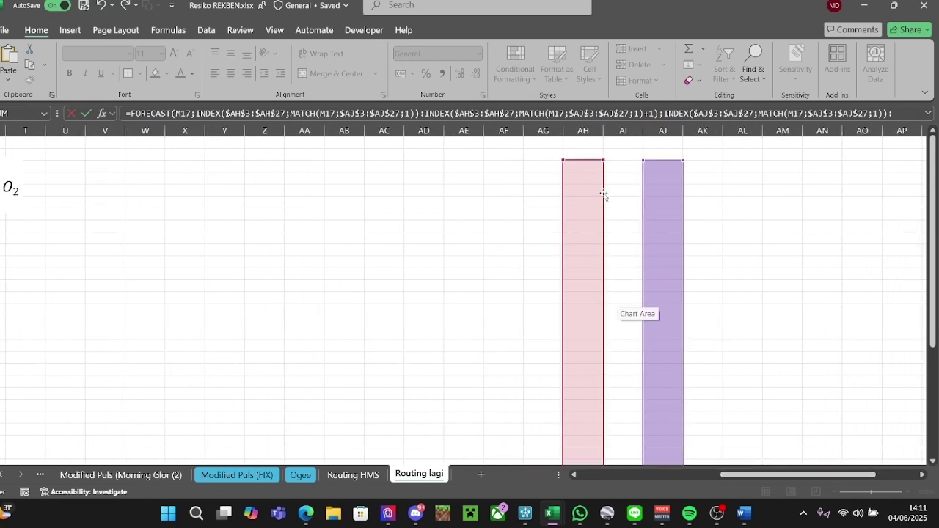
pyautogui.moveTo(602, 195); pyautogui.dragTo(206, 248)
pyautogui.moveTo(646, 475); pyautogui.dragTo(829, 474)
pyautogui.moveTo(368, 297); pyautogui.dragTo(98, 437)
pyautogui.moveTo(705, 474); pyautogui.dragTo(834, 475)
pyautogui.moveTo(622, 302); pyautogui.dragTo(260, 338)
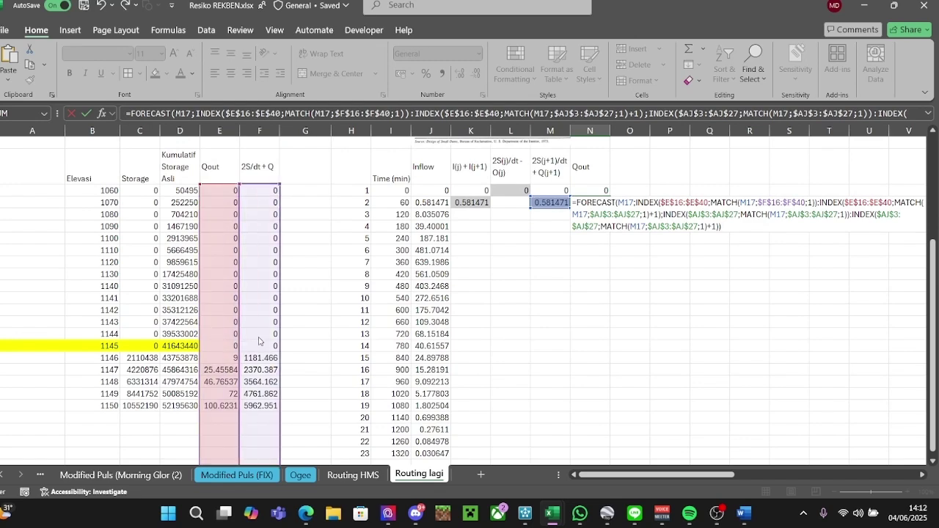
# Redirect all remaining $AJ$3:$AJ$27 references in the N17 formula to the 2S/dt + Q range $F$16:$F$40 and commit the formula.
pyautogui.moveTo(694, 479); pyautogui.dragTo(851, 477)
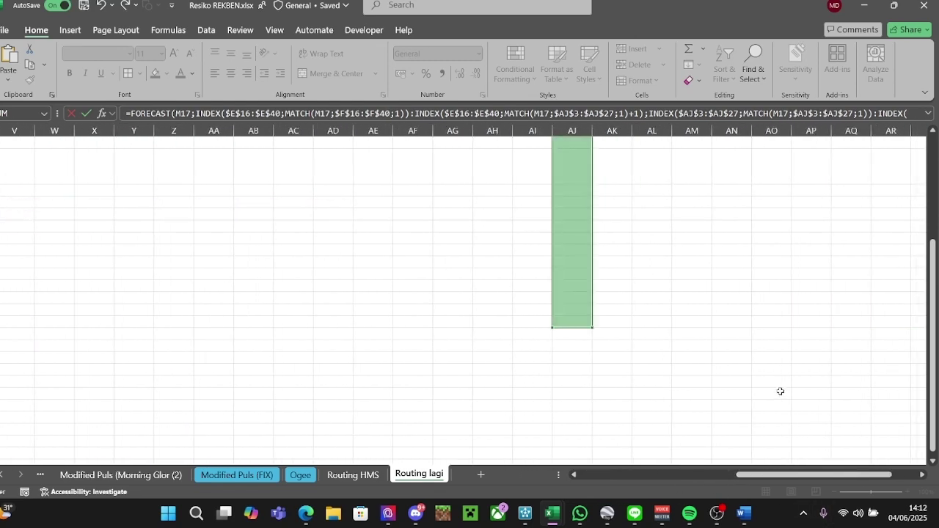
pyautogui.moveTo(595, 266); pyautogui.dragTo(92, 419)
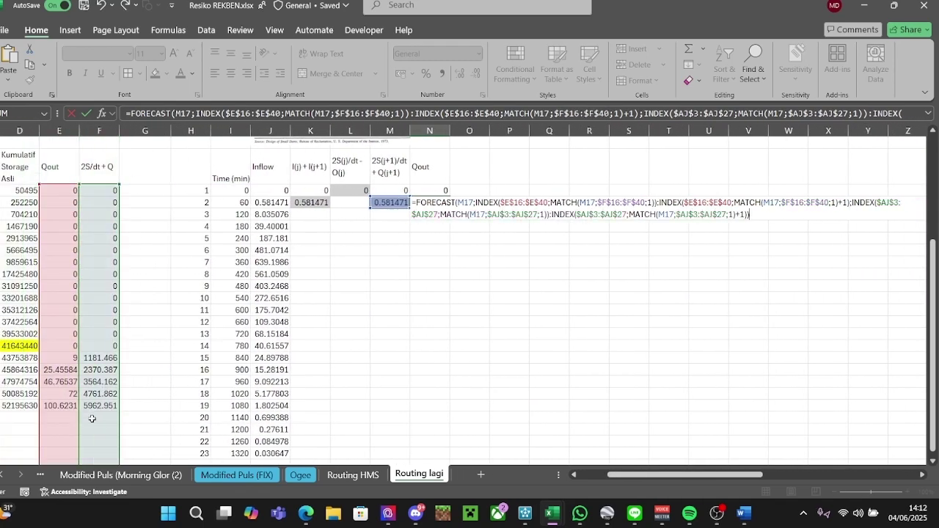
pyautogui.moveTo(651, 476); pyautogui.dragTo(740, 475)
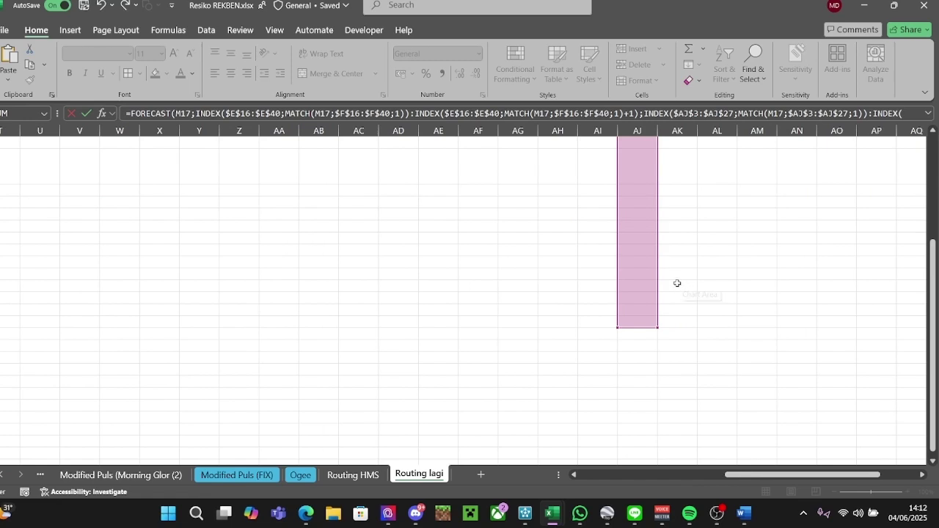
pyautogui.moveTo(656, 279); pyautogui.dragTo(95, 431)
pyautogui.moveTo(624, 476); pyautogui.dragTo(772, 476)
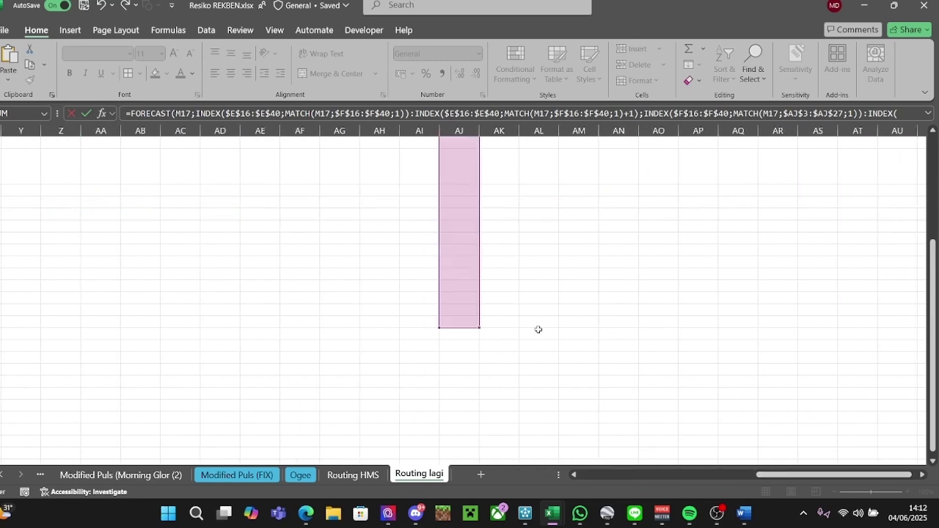
pyautogui.moveTo(482, 266); pyautogui.dragTo(97, 414)
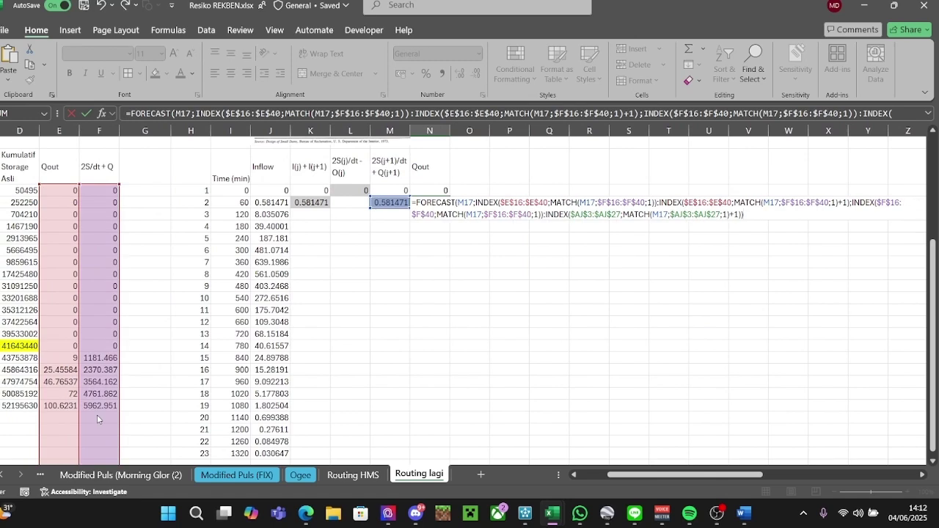
pyautogui.moveTo(731, 475); pyautogui.dragTo(884, 475)
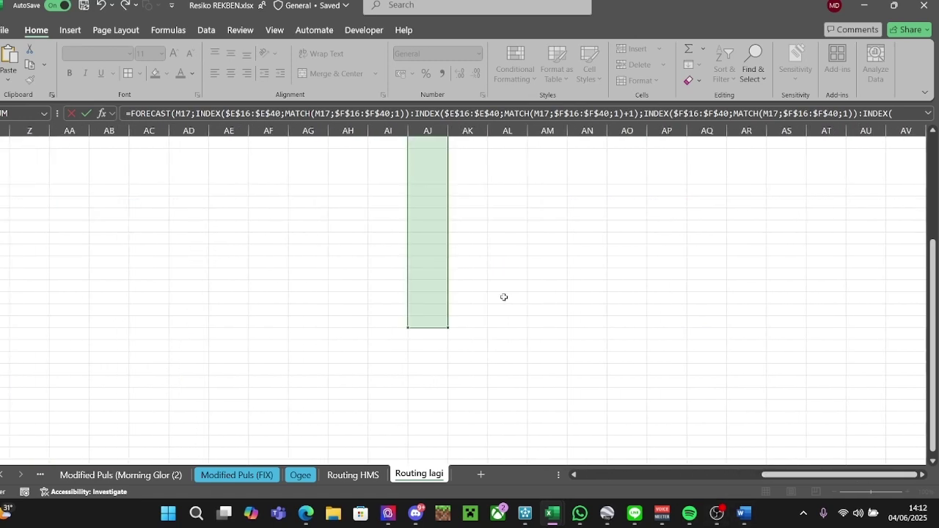
pyautogui.moveTo(451, 272); pyautogui.dragTo(143, 432)
pyautogui.moveTo(616, 475); pyautogui.dragTo(780, 476)
pyautogui.moveTo(449, 252); pyautogui.dragTo(121, 409)
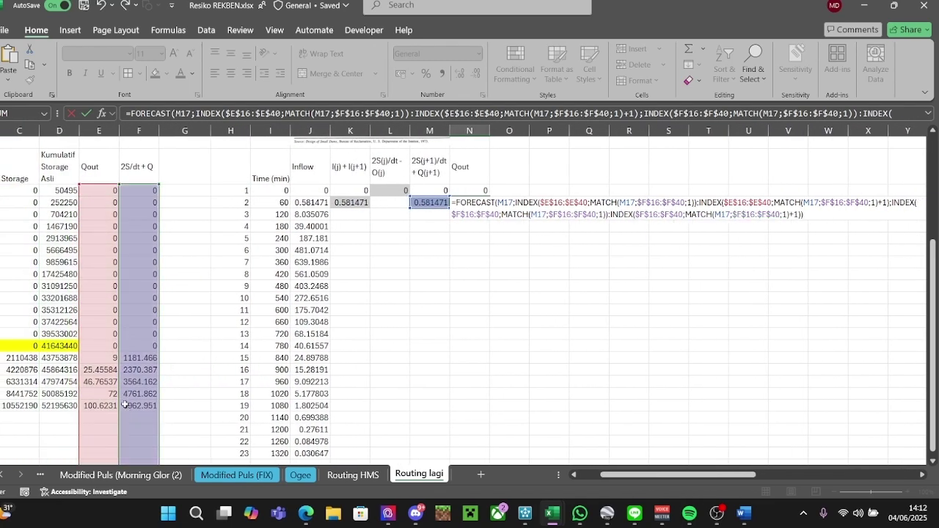
pyautogui.press('Escape')
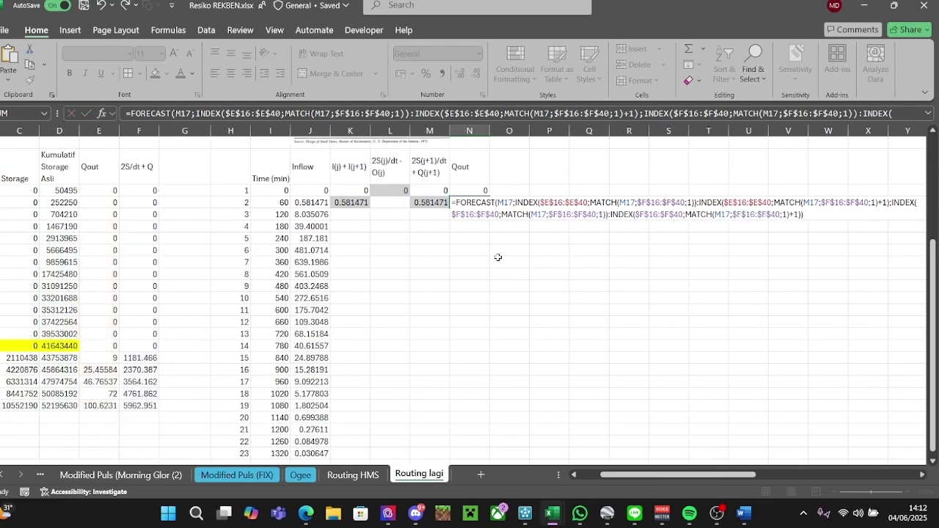
pyautogui.press('Return')
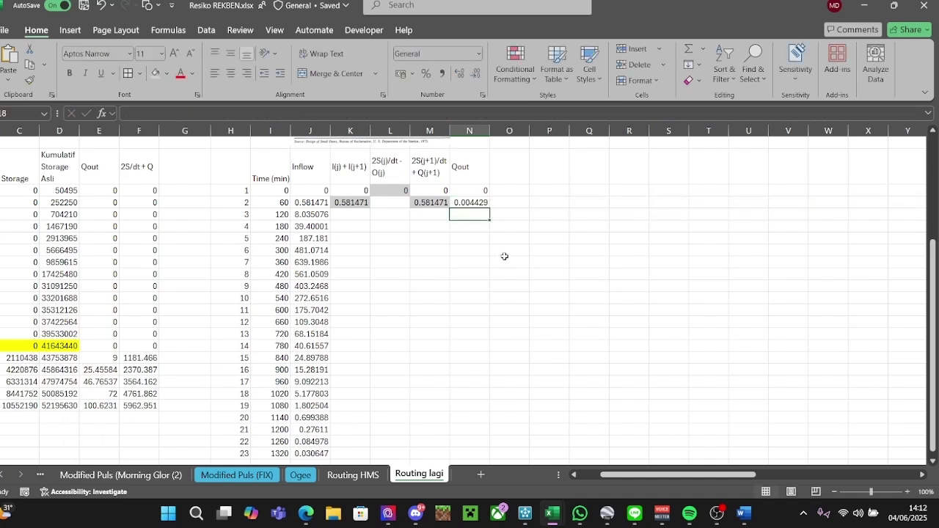
# Check the FORECAST formula in N17 and its M17 input, comparing it with the Outflow formula and its ranges on Modified Puls (FIX).
pyautogui.click(470, 202)
pyautogui.moveTo(711, 474); pyautogui.dragTo(687, 464)
pyautogui.click(555, 207)
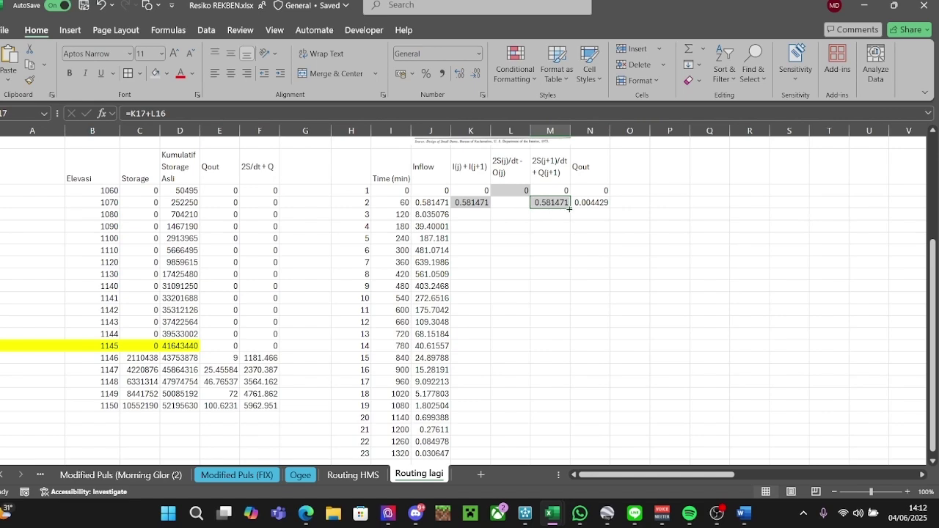
pyautogui.click(668, 237)
pyautogui.click(589, 202)
pyautogui.press('F2')
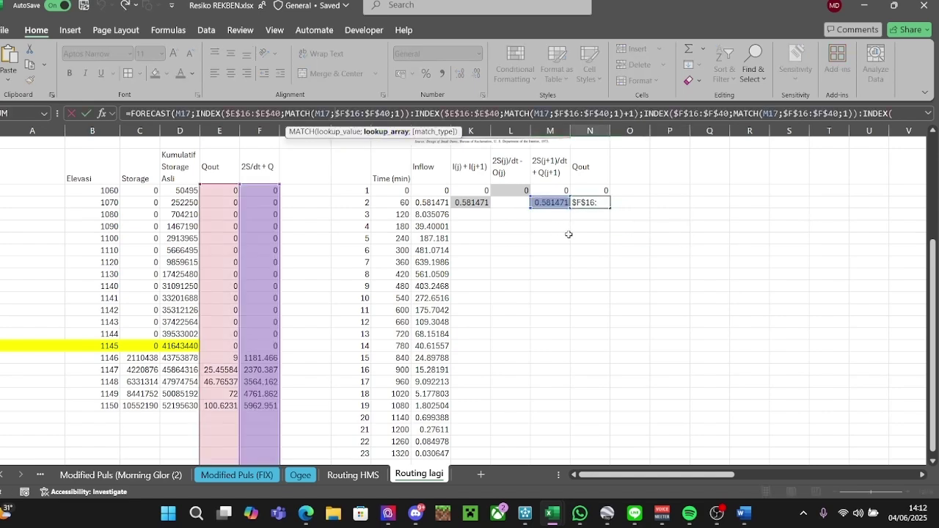
pyautogui.scroll(3, 569, 235)
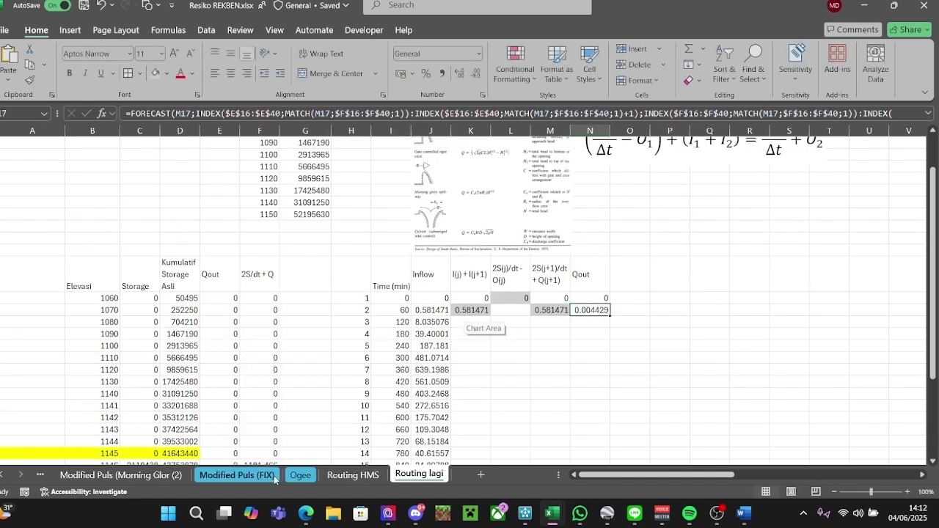
pyautogui.click(237, 474)
pyautogui.click(544, 113)
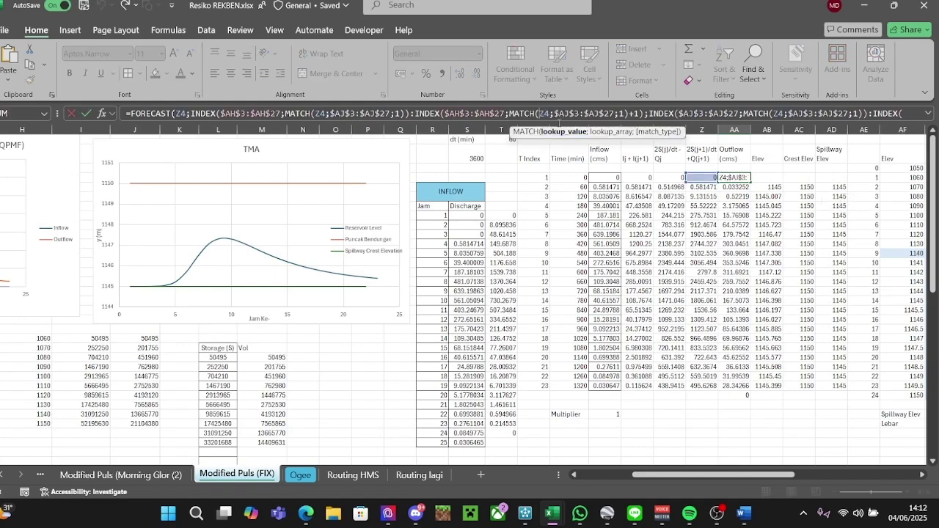
pyautogui.moveTo(748, 475); pyautogui.dragTo(790, 475)
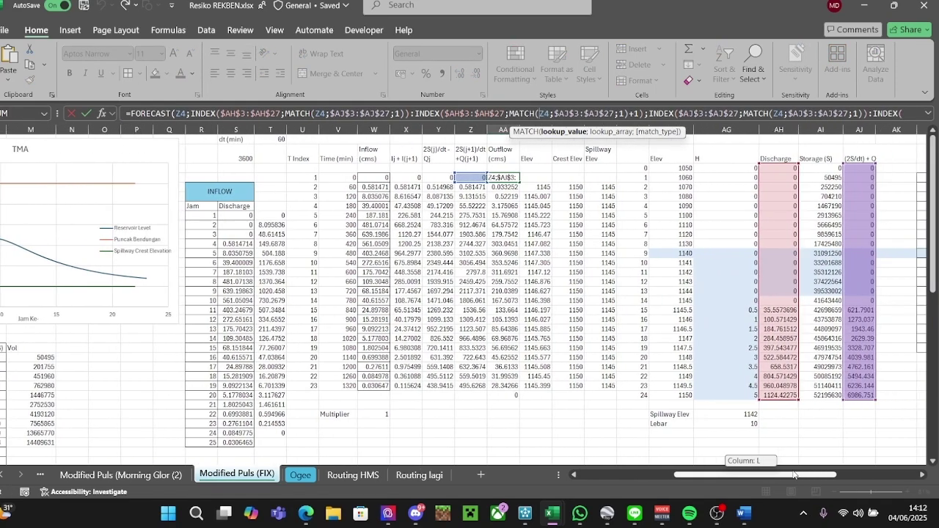
pyautogui.press('Escape')
pyautogui.click(420, 474)
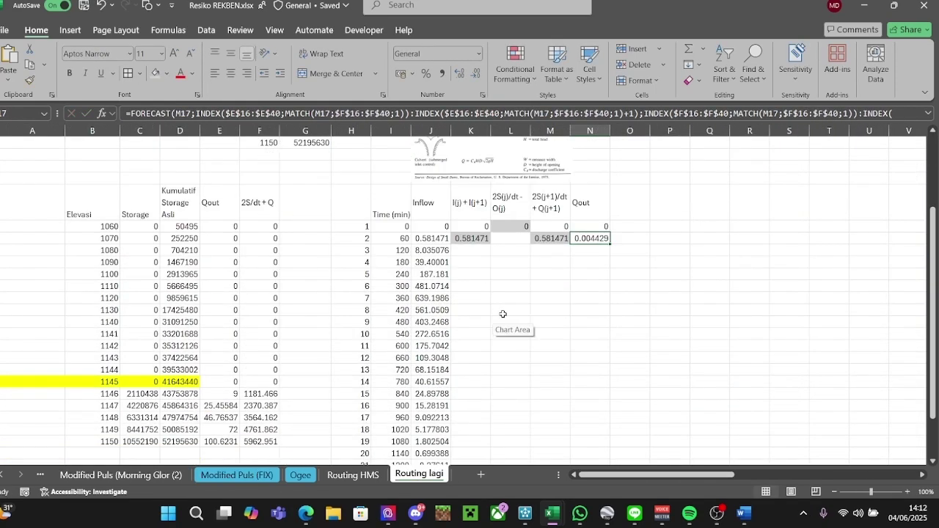
# Calculate 2S(j)/dt - O(j) at time 60 min in L17 with the formula =M17-2*N17.
pyautogui.click(485, 238)
pyautogui.click(503, 238)
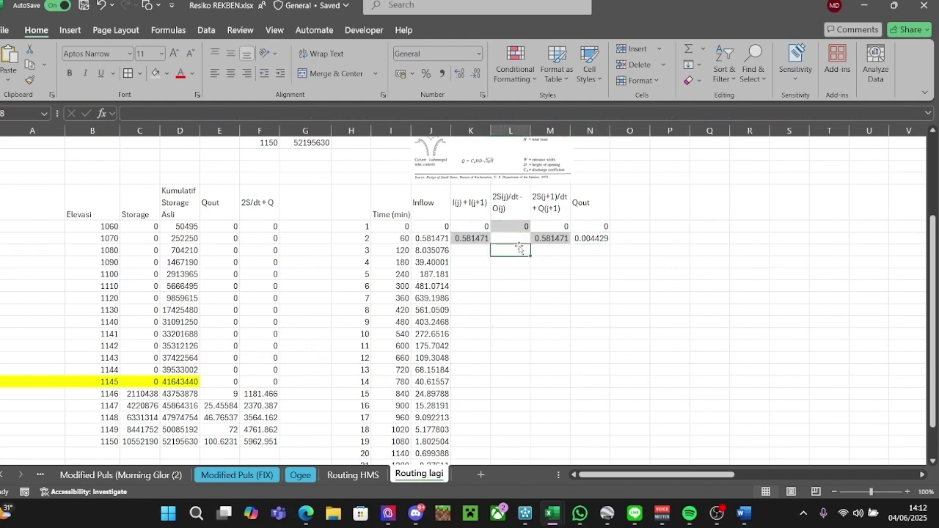
pyautogui.press('Left')
pyautogui.press('Right')
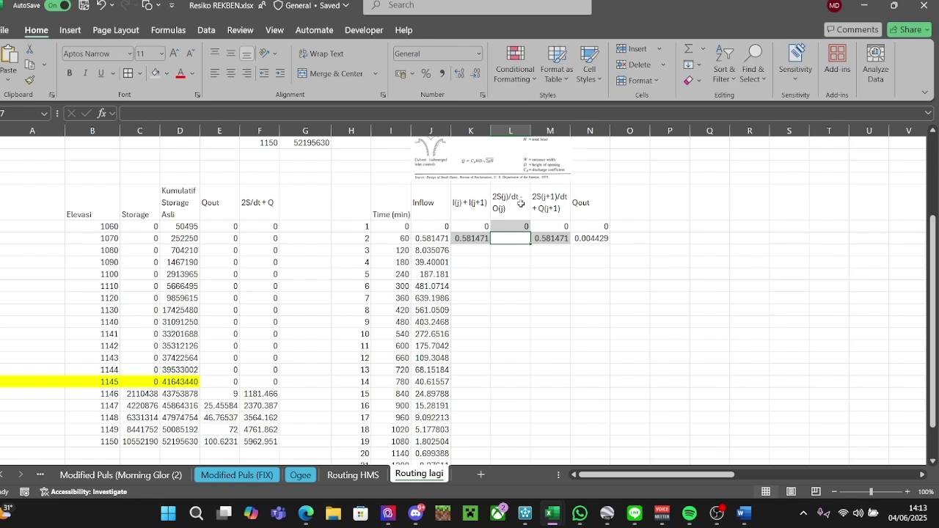
pyautogui.click(555, 237)
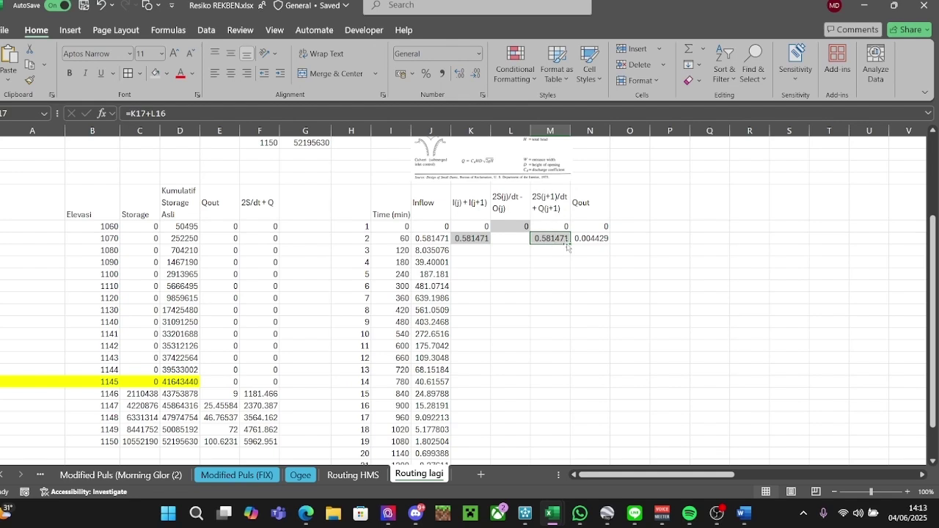
pyautogui.click(514, 239)
pyautogui.write('=')
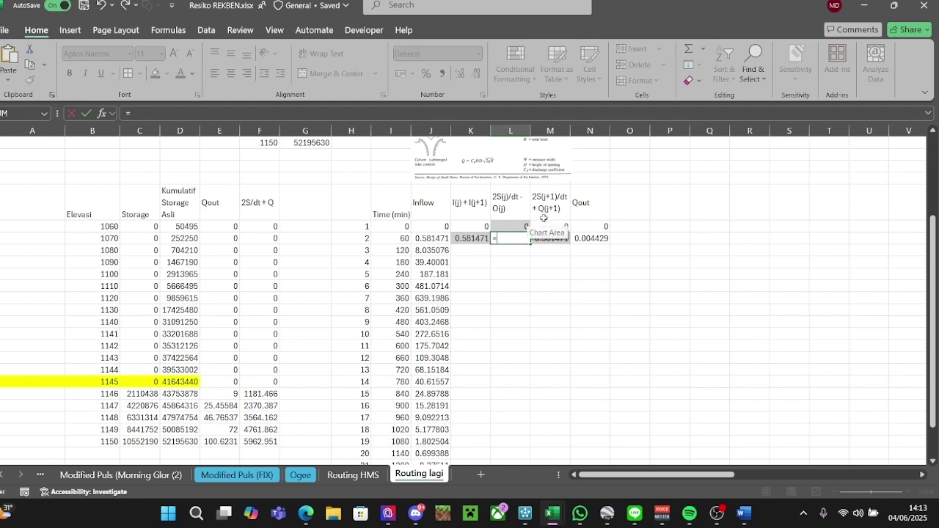
pyautogui.click(555, 240)
pyautogui.write('-')
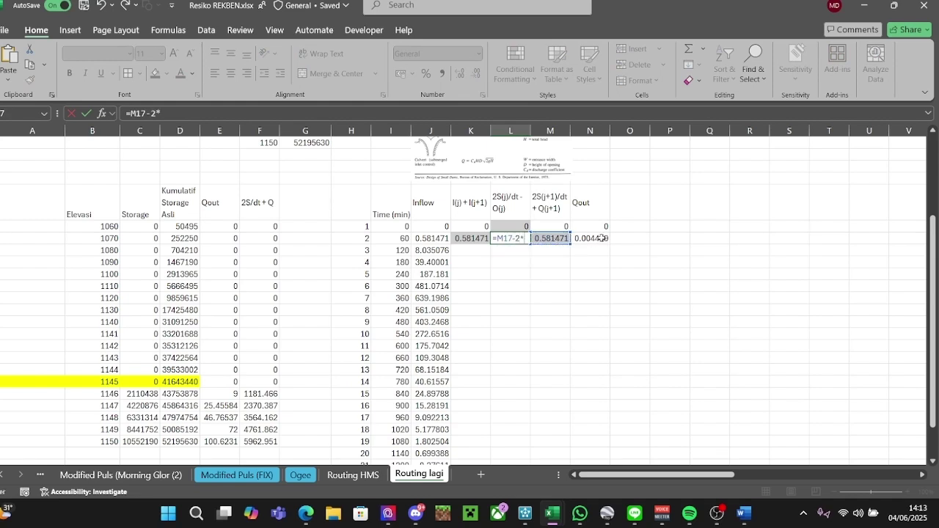
pyautogui.write('2*')
pyautogui.click(592, 239)
pyautogui.press('Return')
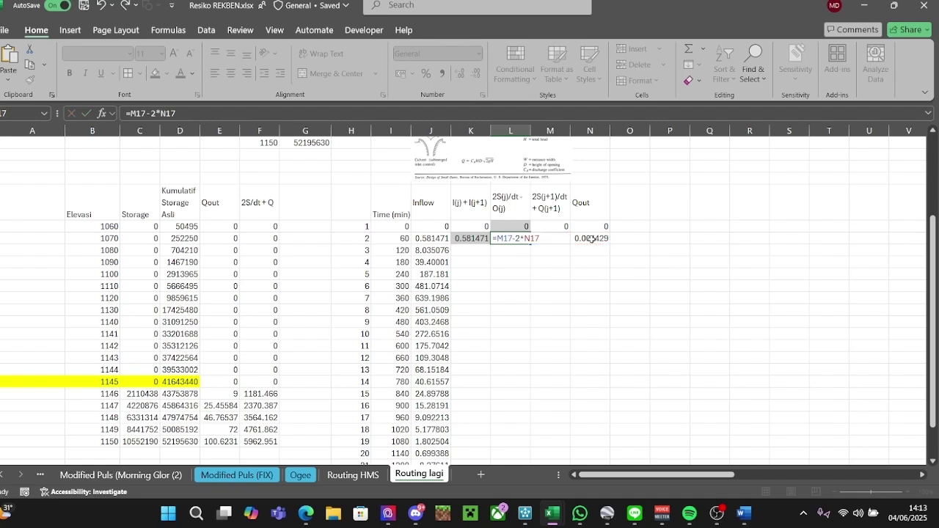
pyautogui.click(656, 263)
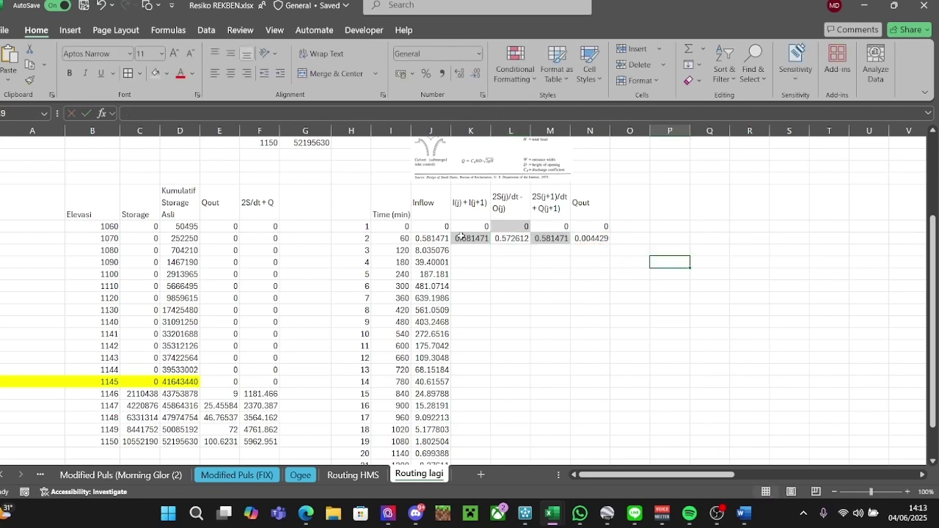
# Fill the formulas of K17:N17 down the routing table to time 1320 min and check the I(j) + I(j+1) results.
pyautogui.moveTo(462, 238); pyautogui.dragTo(598, 239)
pyautogui.click(620, 274)
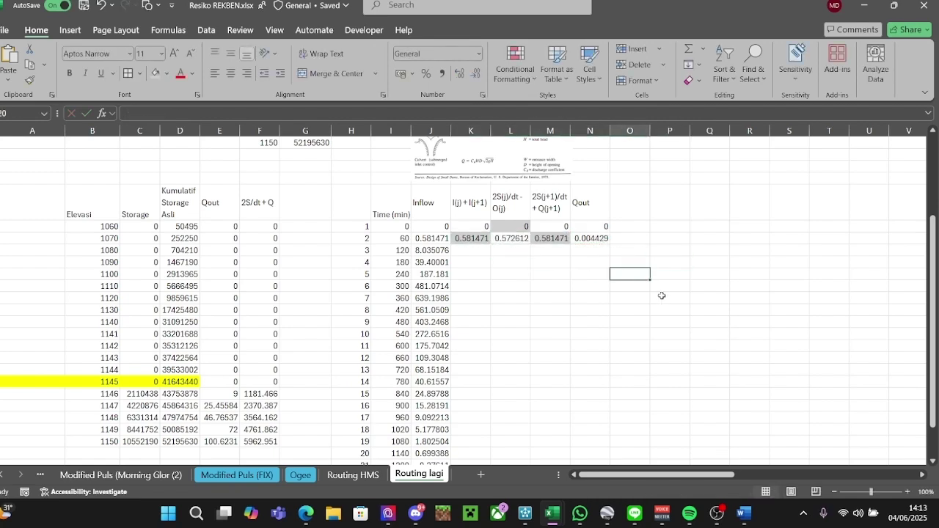
pyautogui.moveTo(473, 238); pyautogui.dragTo(598, 239)
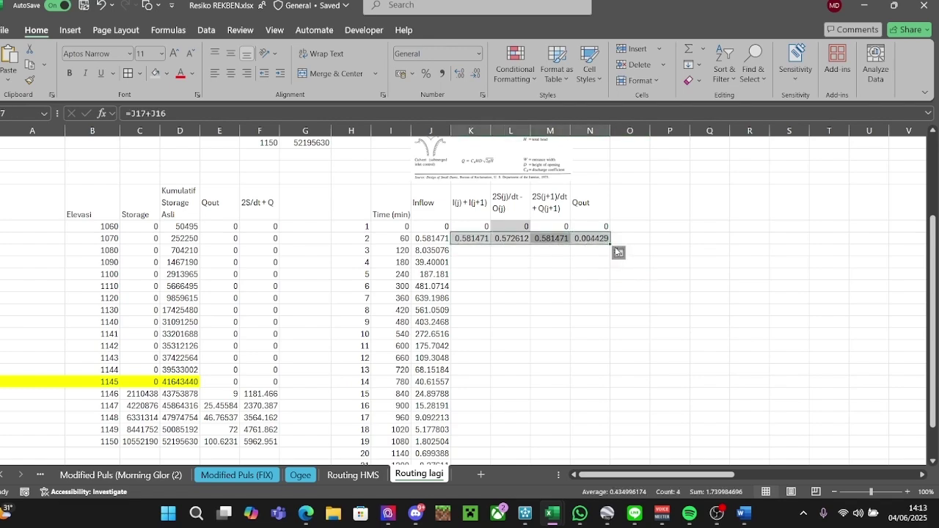
pyautogui.doubleClick(610, 243)
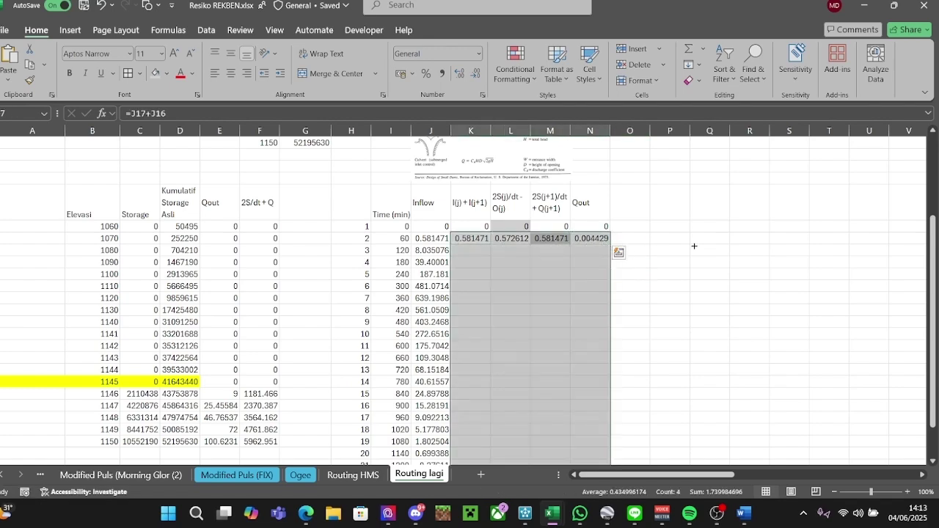
pyautogui.scroll(-2, 695, 245)
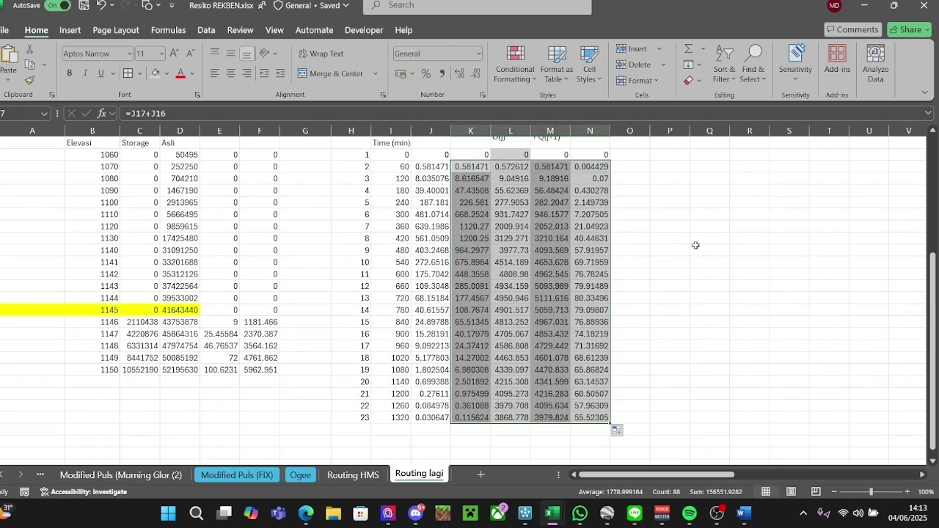
pyautogui.click(734, 255)
pyautogui.click(470, 250)
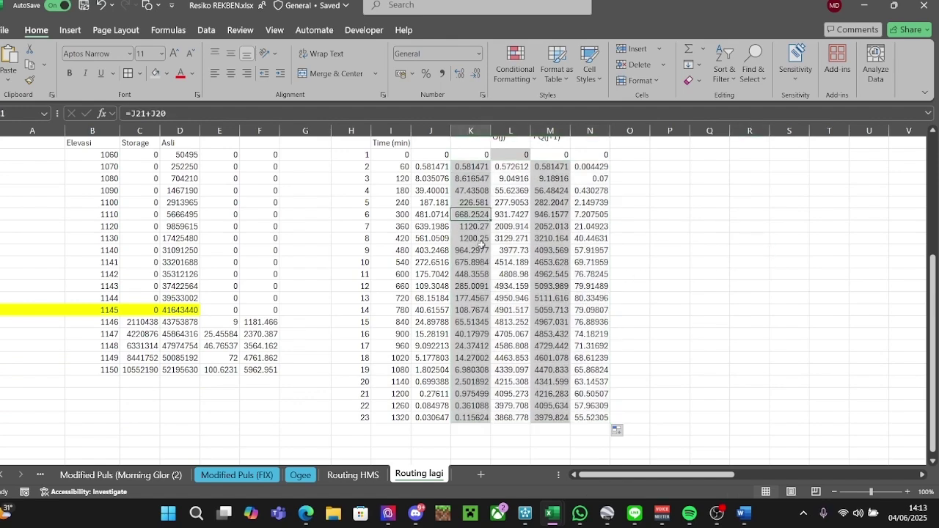
pyautogui.press('F2')
pyautogui.press('Escape')
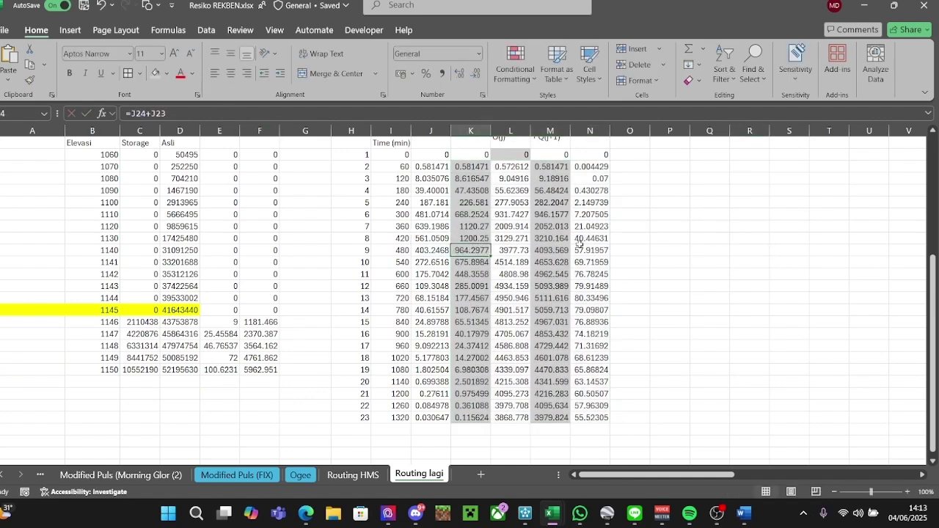
pyautogui.click(480, 285)
pyautogui.click(713, 249)
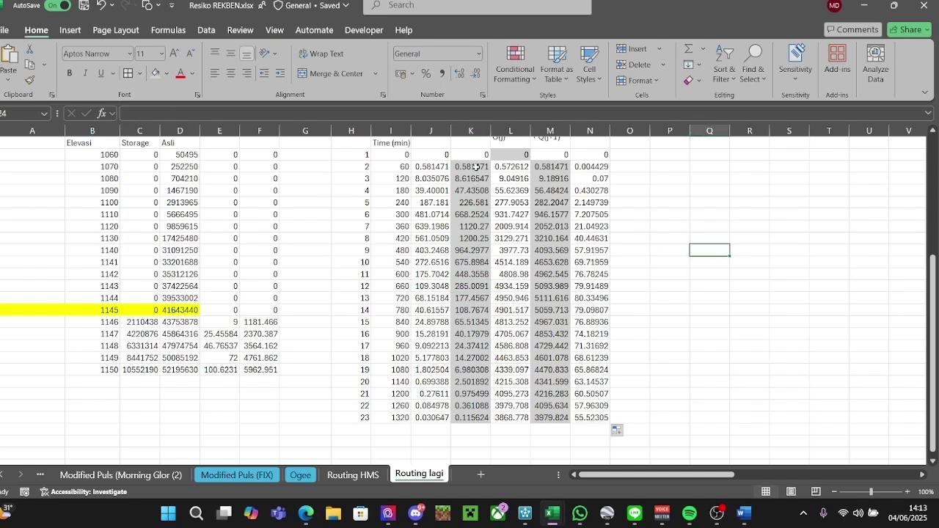
# Replace the gray shading of the filled cells K18:M38 with a white fill, leaving the 60 min row shaded.
pyautogui.moveTo(476, 180); pyautogui.dragTo(552, 417)
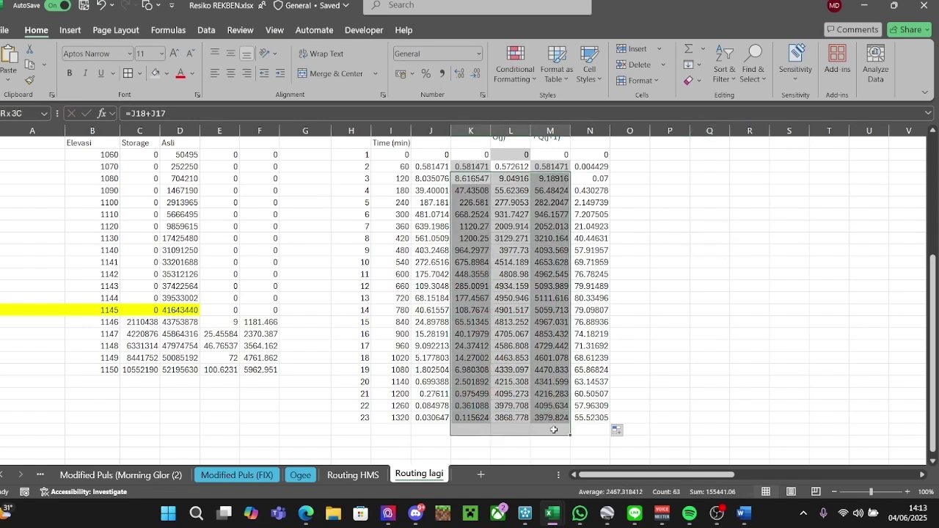
pyautogui.click(167, 73)
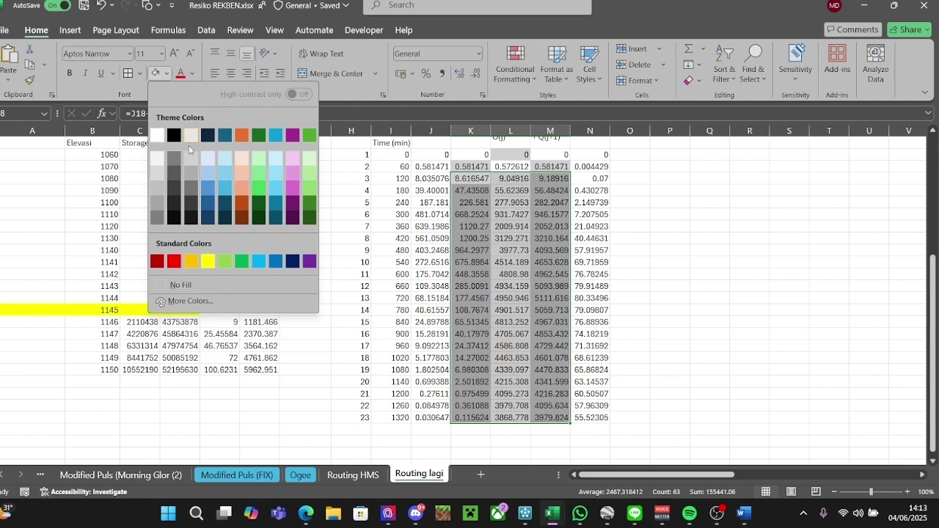
pyautogui.click(153, 130)
pyautogui.click(656, 213)
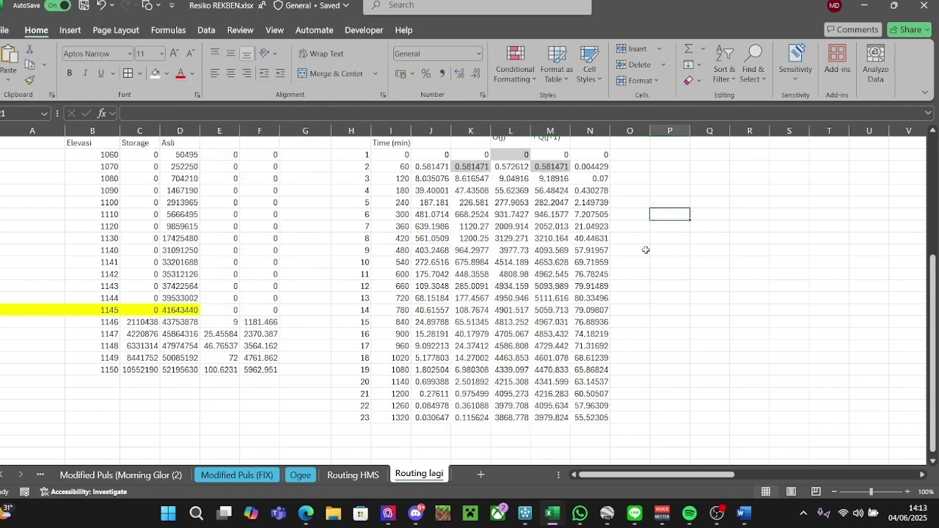
pyautogui.scroll(2, 587, 270)
pyautogui.click(574, 273)
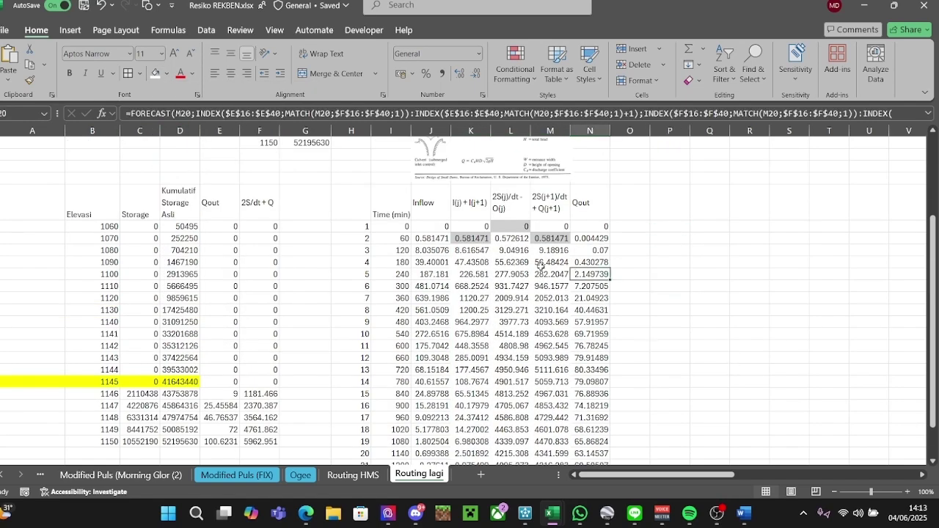
# Examine the FORECAST formula in N20 and the column E and F ranges it references against the elevation-storage table.
pyautogui.click(541, 265)
pyautogui.click(590, 263)
pyautogui.click(592, 288)
pyautogui.click(592, 259)
pyautogui.click(586, 273)
pyautogui.click(473, 113)
pyautogui.scroll(-3, 339, 181)
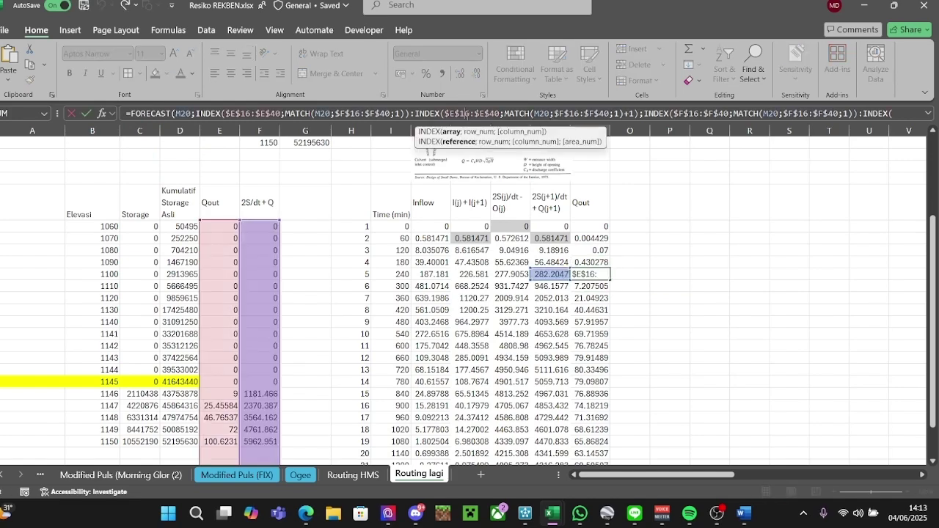
pyautogui.press('Escape')
pyautogui.scroll(1, 576, 233)
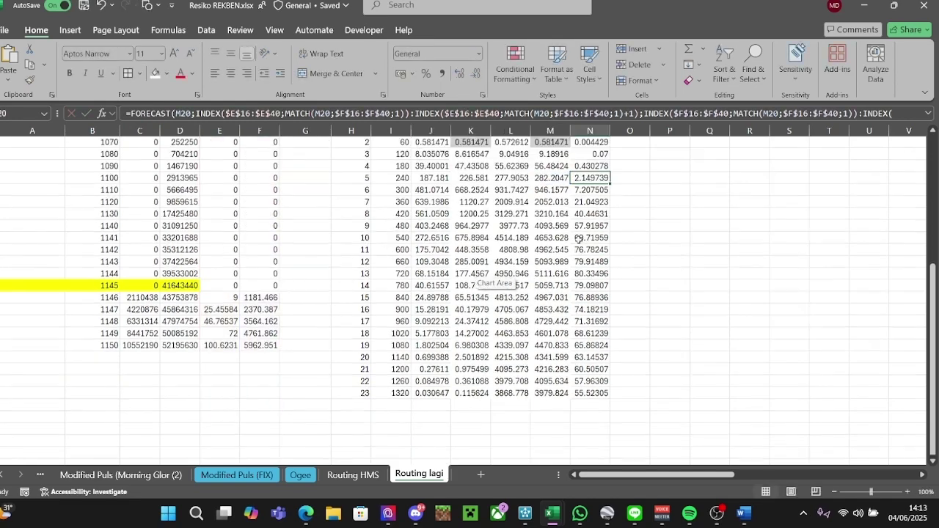
# In the Qout FORECAST formula in N18, change the first INDEX range to $E$16:$E$34 and its MATCH range to $F$16:$F$34.
pyautogui.click(597, 178)
pyautogui.click(246, 113)
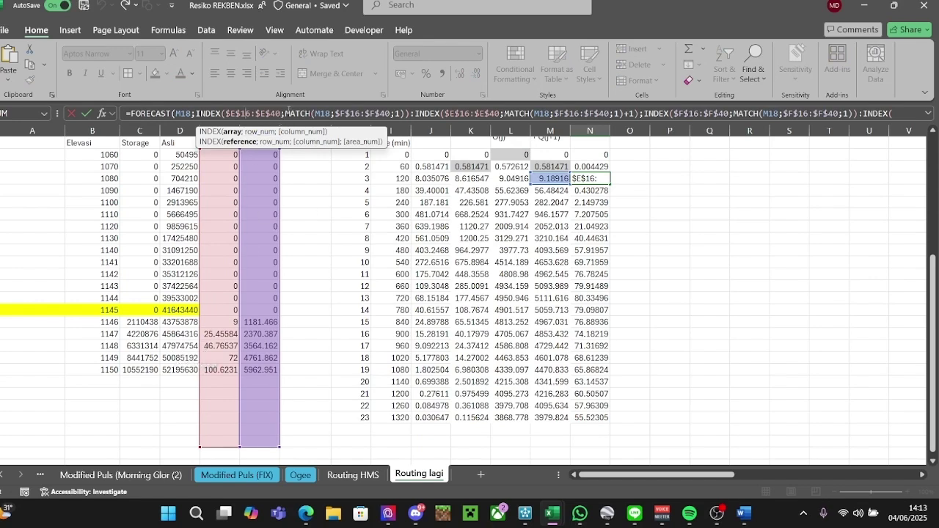
pyautogui.press('BackSpace')
pyautogui.press('BackSpace')
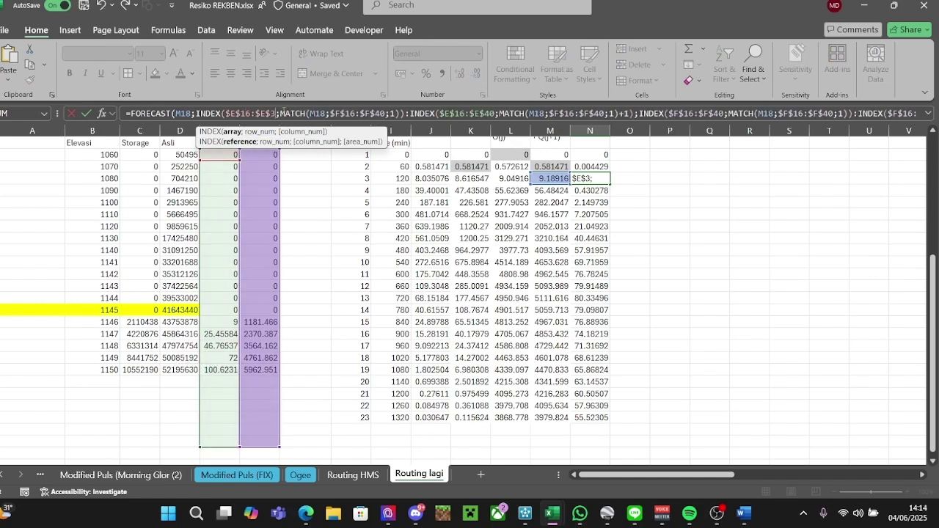
pyautogui.write('35')
pyautogui.click(284, 112)
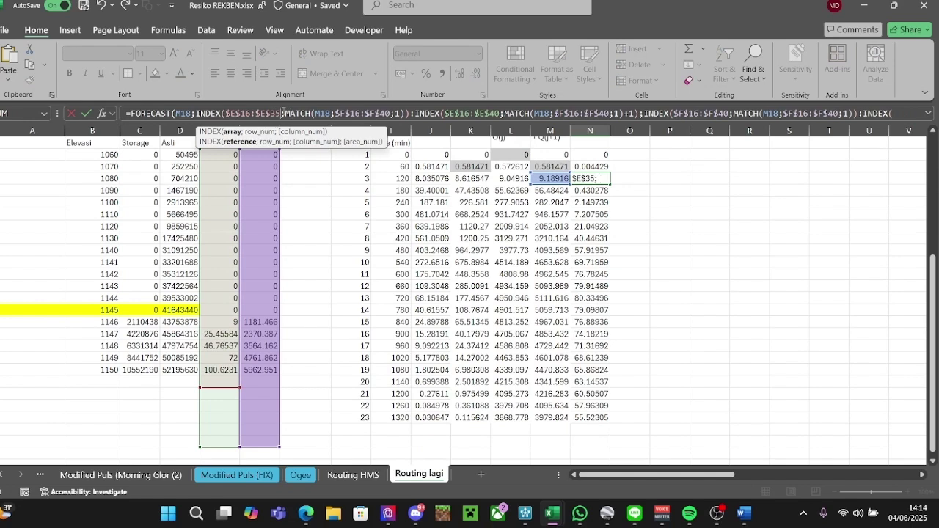
pyautogui.press('BackSpace')
pyautogui.write('4')
pyautogui.press('Right')
pyautogui.press('Right')
pyautogui.press('Right')
pyautogui.press('Right')
pyautogui.press('Right')
pyautogui.press('Right')
pyautogui.press('Right')
pyautogui.press('Right')
pyautogui.press('Right')
pyautogui.press('Right')
pyautogui.press('Right')
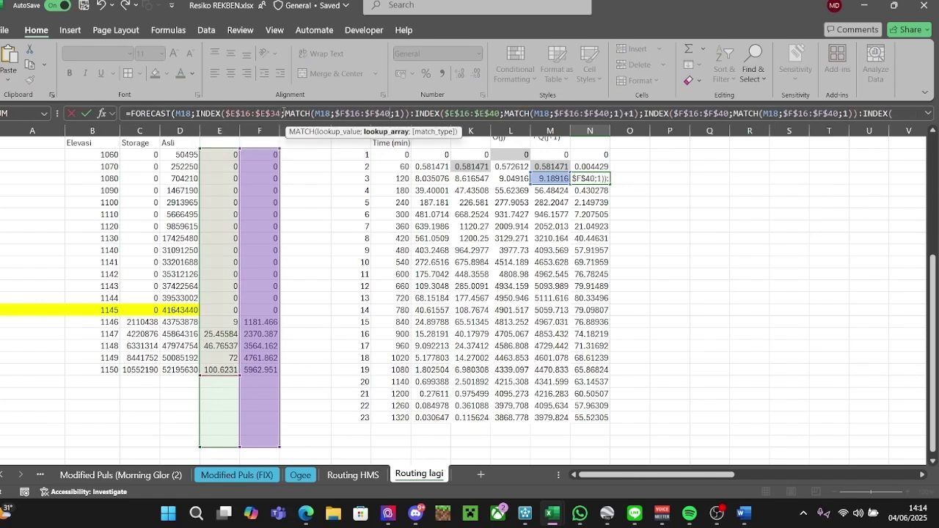
pyautogui.press('BackSpace')
pyautogui.press('BackSpace')
pyautogui.write('34')
# Change the second INDEX range in the N18 formula to $E$16:$E$34 and its MATCH range to $F$16:$F$34.
pyautogui.press('Right')
pyautogui.press('Right')
pyautogui.press('Right')
pyautogui.press('Right')
pyautogui.press('Right')
pyautogui.press('Right')
pyautogui.press('Right')
pyautogui.press('Right')
pyautogui.press('Right')
pyautogui.press('Right')
pyautogui.press('Right')
pyautogui.press('Right')
pyautogui.press('Right')
pyautogui.press('Right')
pyautogui.press('Right')
pyautogui.press('Right')
pyautogui.press('Right')
pyautogui.press('Right')
pyautogui.press('Right')
pyautogui.press('Right')
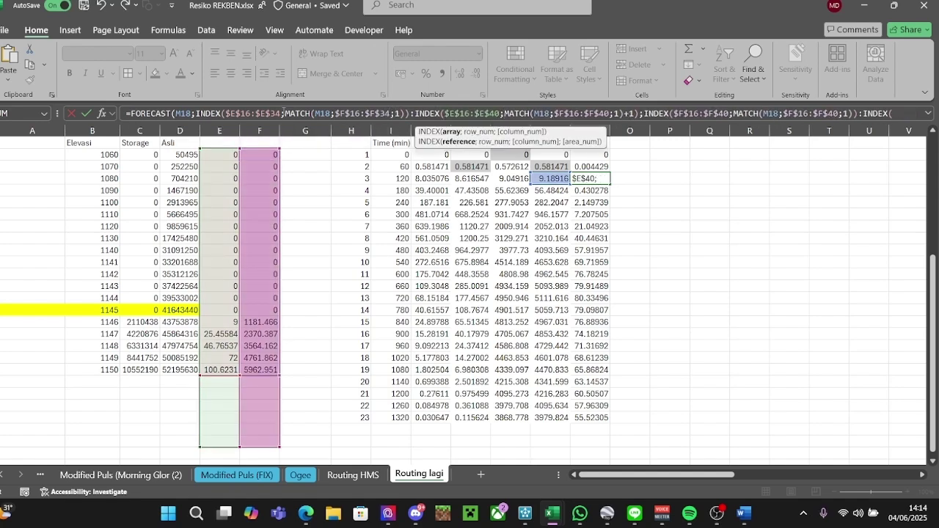
pyautogui.press('BackSpace')
pyautogui.press('BackSpace')
pyautogui.write('34')
pyautogui.press('Right')
pyautogui.press('Right')
pyautogui.press('Right')
pyautogui.press('Right')
pyautogui.press('Right')
pyautogui.press('Right')
pyautogui.press('Right')
pyautogui.press('Right')
pyautogui.press('Right')
pyautogui.press('Right')
pyautogui.press('Right')
pyautogui.press('Right')
pyautogui.press('Right')
pyautogui.press('Right')
pyautogui.press('Right')
pyautogui.press('Right')
pyautogui.press('Right')
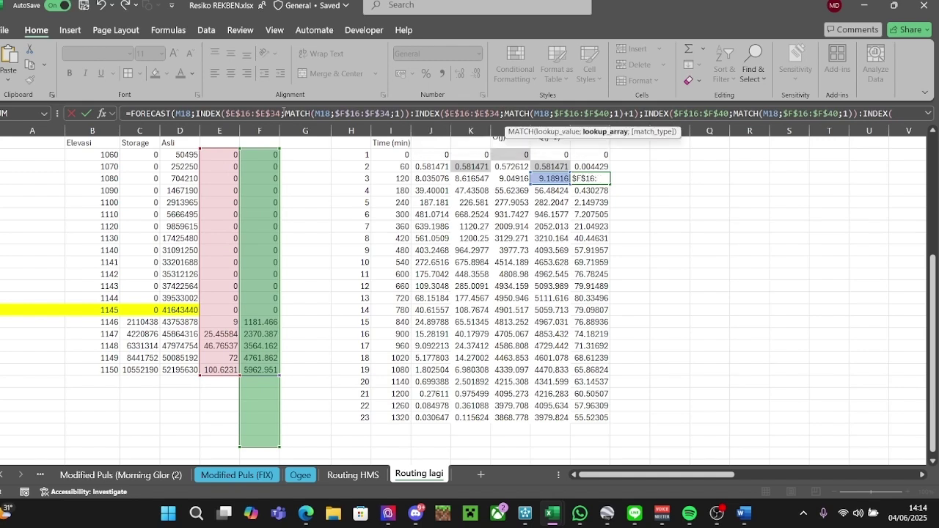
pyautogui.press('BackSpace')
pyautogui.press('BackSpace')
pyautogui.write('34')
# Change the third INDEX range in the N18 formula and its MATCH range to $F$16:$F$34.
pyautogui.press('Right')
pyautogui.press('Right')
pyautogui.press('Right')
pyautogui.press('Right')
pyautogui.press('Right')
pyautogui.press('Right')
pyautogui.press('Right')
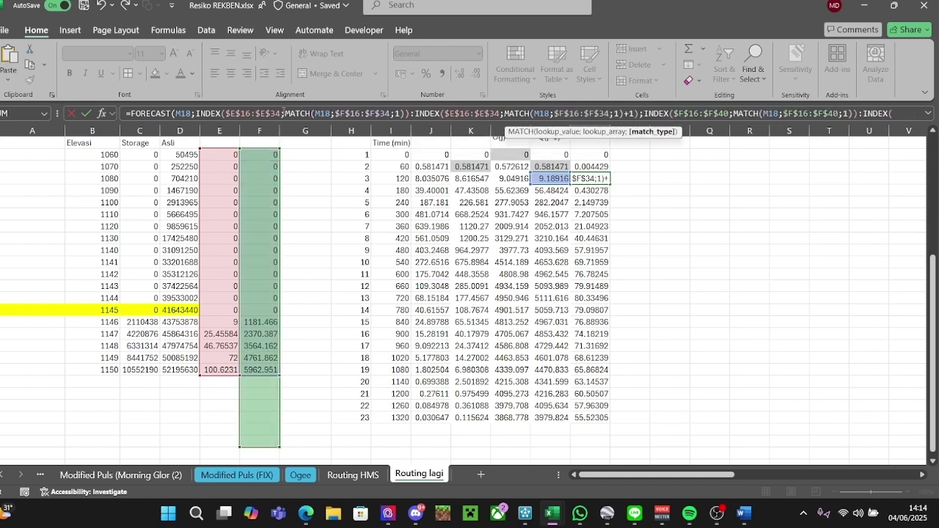
pyautogui.press('Right')
pyautogui.press('Right')
pyautogui.press('Right')
pyautogui.press('Right')
pyautogui.press('Right')
pyautogui.press('Right')
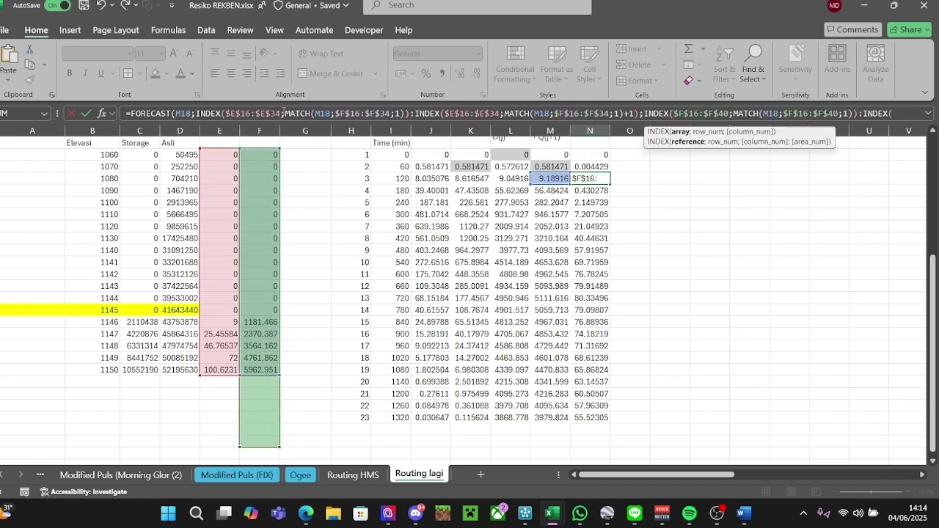
pyautogui.press('BackSpace')
pyautogui.press('BackSpace')
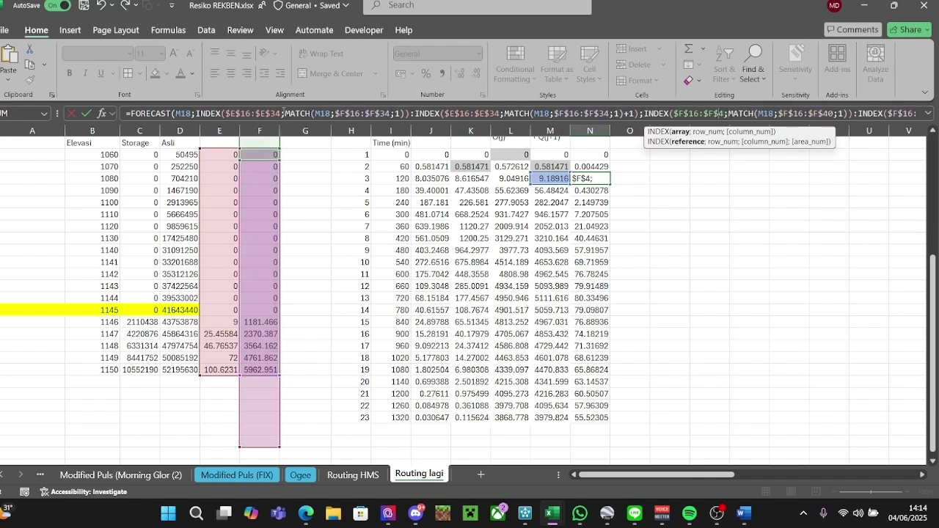
pyautogui.write('34')
pyautogui.press('Right')
pyautogui.press('Right')
pyautogui.press('Right')
pyautogui.press('Right')
pyautogui.press('Right')
pyautogui.press('Right')
pyautogui.press('Right')
pyautogui.press('Right')
pyautogui.press('Right')
pyautogui.press('Right')
pyautogui.press('Right')
pyautogui.press('Right')
pyautogui.press('Right')
pyautogui.press('Right')
pyautogui.press('Right')
pyautogui.press('Right')
pyautogui.press('Right')
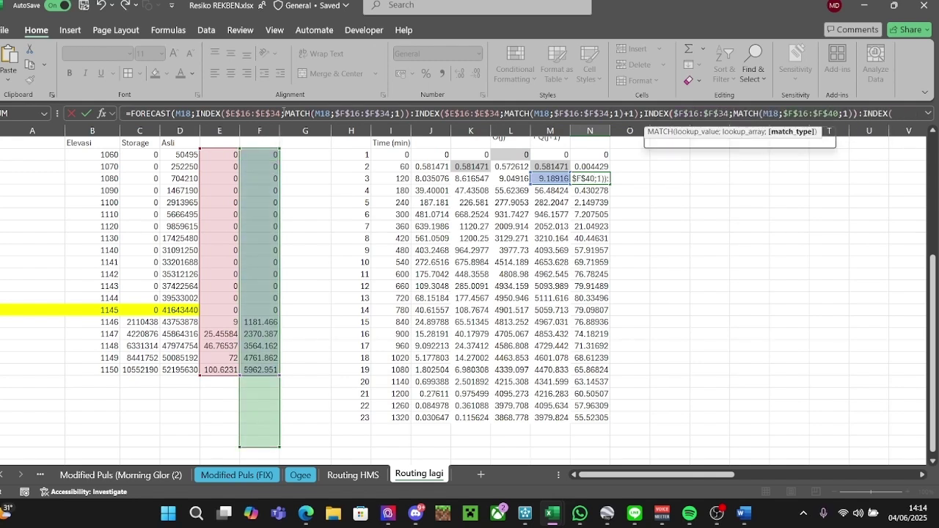
pyautogui.press('BackSpace')
pyautogui.press('BackSpace')
pyautogui.write('34')
# Change the last INDEX range in the N18 formula and its MATCH range to $F$16:$F$34, and commit the formula.
pyautogui.press('Right')
pyautogui.press('Right')
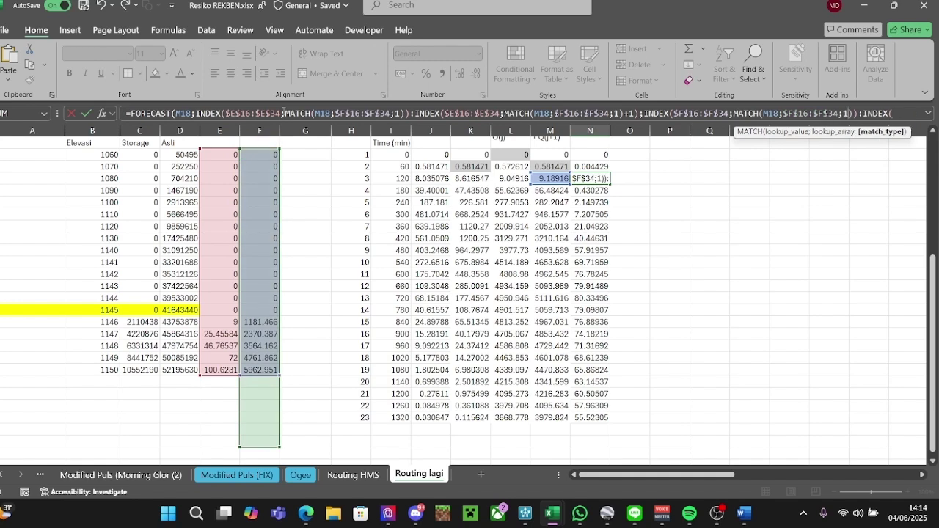
pyautogui.press('Right')
pyautogui.press('Right')
pyautogui.press('Right')
pyautogui.press('Right')
pyautogui.press('Right')
pyautogui.press('Right')
pyautogui.press('Right')
pyautogui.press('Right')
pyautogui.press('Right')
pyautogui.press('Right')
pyautogui.press('Right')
pyautogui.press('Right')
pyautogui.press('Right')
pyautogui.press('Right')
pyautogui.press('Right')
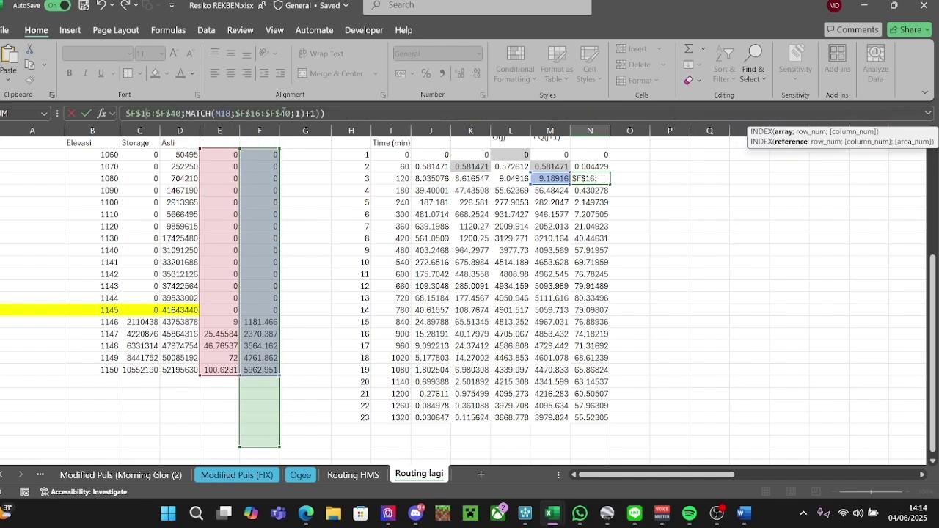
pyautogui.press('BackSpace')
pyautogui.press('BackSpace')
pyautogui.write('34')
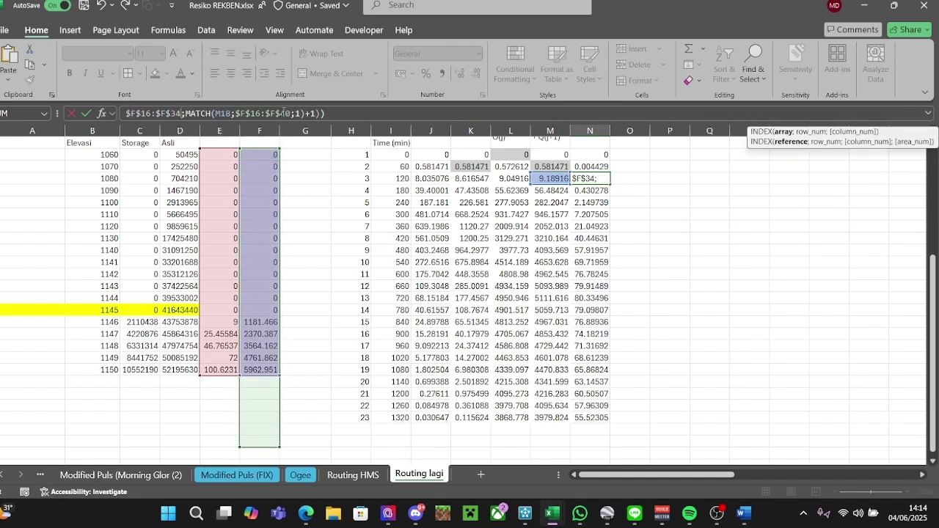
pyautogui.press('Right')
pyautogui.press('Right')
pyautogui.press('Right')
pyautogui.press('Right')
pyautogui.press('Right')
pyautogui.press('Right')
pyautogui.press('Right')
pyautogui.press('Right')
pyautogui.press('Right')
pyautogui.press('Right')
pyautogui.press('Right')
pyautogui.press('Right')
pyautogui.press('Right')
pyautogui.press('Right')
pyautogui.press('Right')
pyautogui.press('Right')
pyautogui.press('Right')
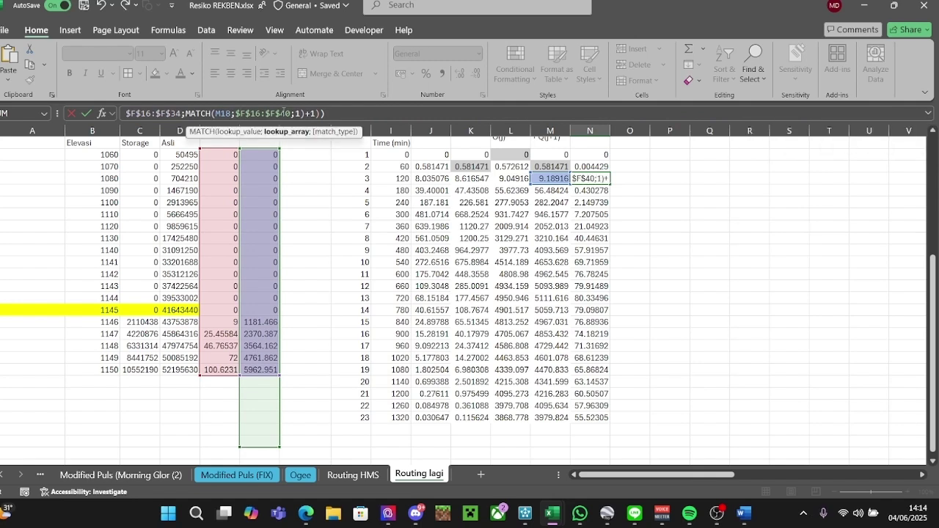
pyautogui.press('BackSpace')
pyautogui.press('BackSpace')
pyautogui.write('34')
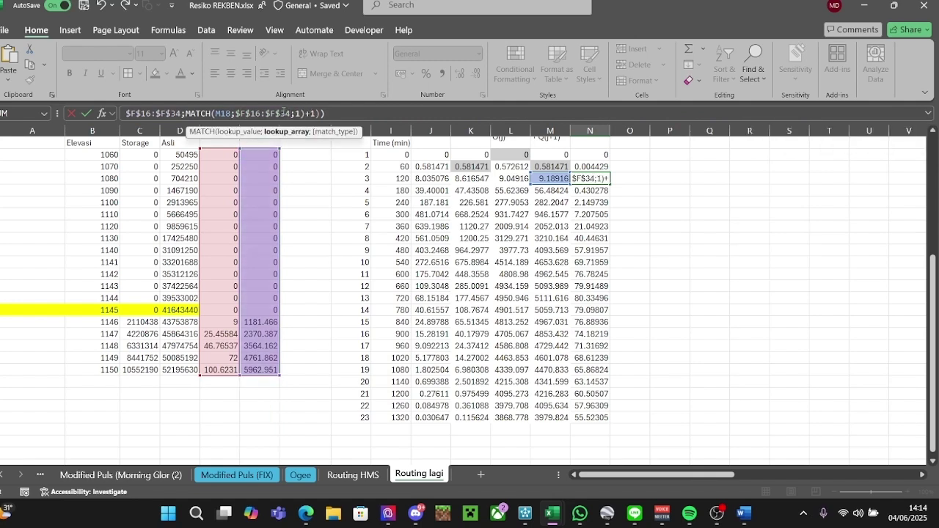
pyautogui.press('Return')
# Copy the corrected Qout formula from N18 up to N17 and fill it down the Qout column to time 1320 min.
pyautogui.click(601, 167)
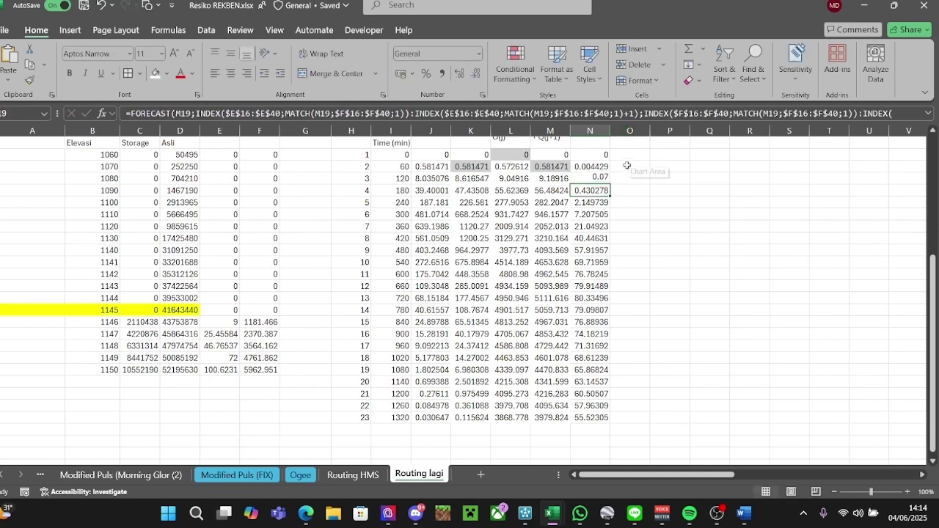
pyautogui.click(603, 180)
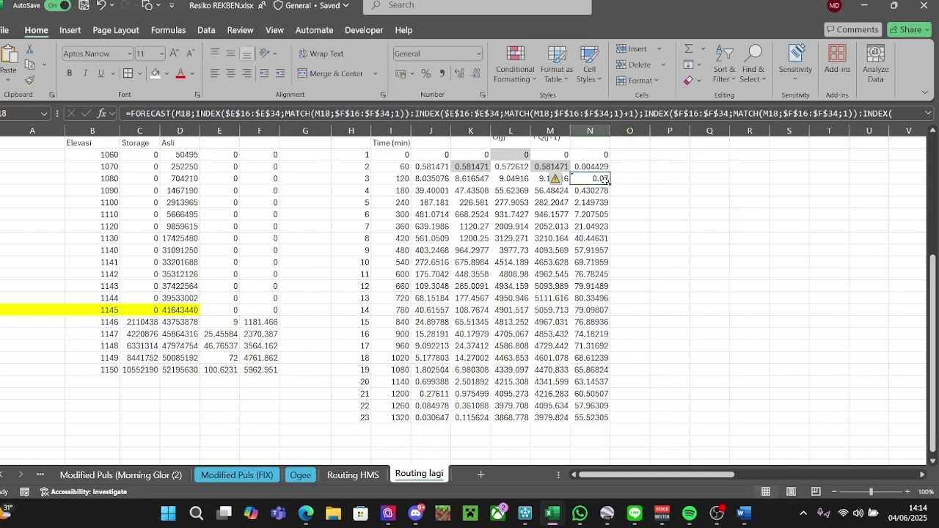
pyautogui.moveTo(610, 184); pyautogui.dragTo(614, 165)
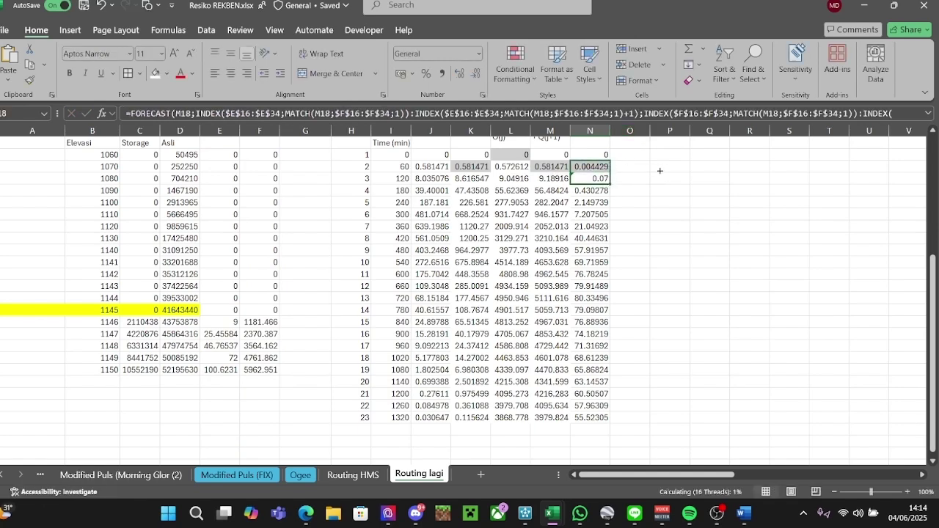
pyautogui.click(660, 170)
pyautogui.click(598, 168)
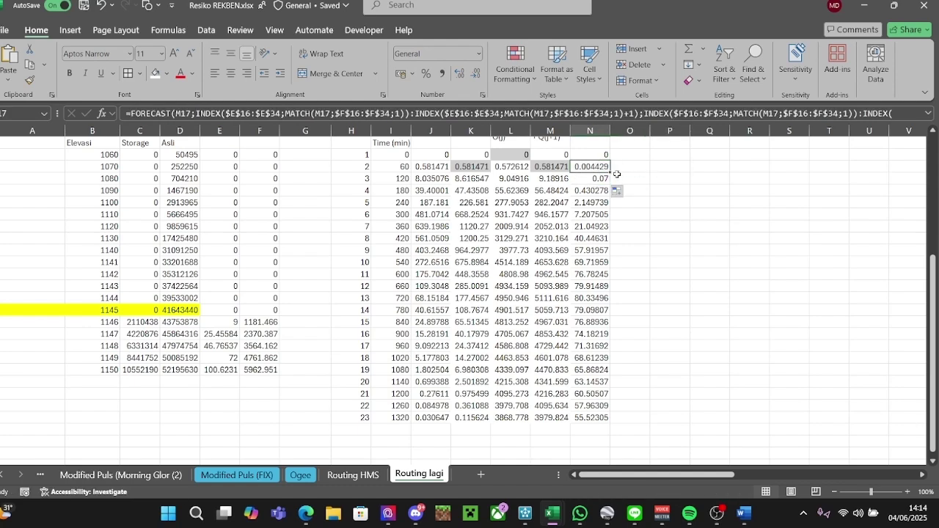
pyautogui.doubleClick(611, 173)
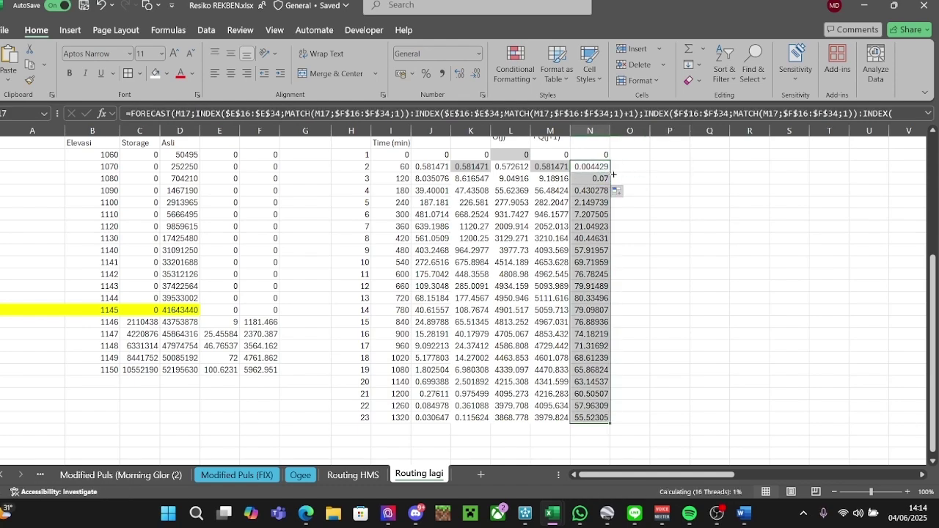
pyautogui.click(704, 210)
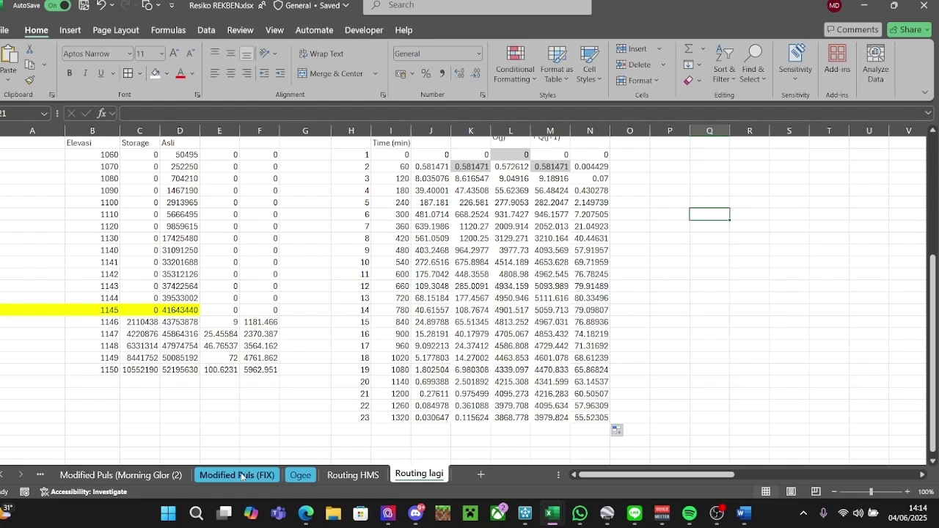
pyautogui.scroll(4, 643, 293)
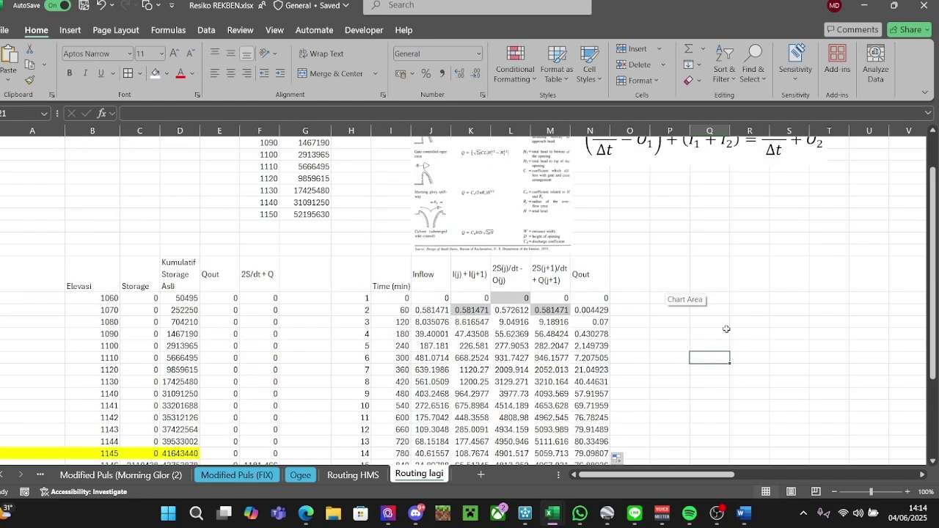
# Move the storage equation picture slightly right and the spillway equations picture slightly left, widening the gap between them above the routing table.
pyautogui.moveTo(661, 476)
pyautogui.mouseDown()
pyautogui.moveTo(731, 479)
pyautogui.moveTo(660, 479)
pyautogui.mouseUp()
pyautogui.moveTo(871, 492); pyautogui.dragTo(865, 492)
pyautogui.click(485, 276)
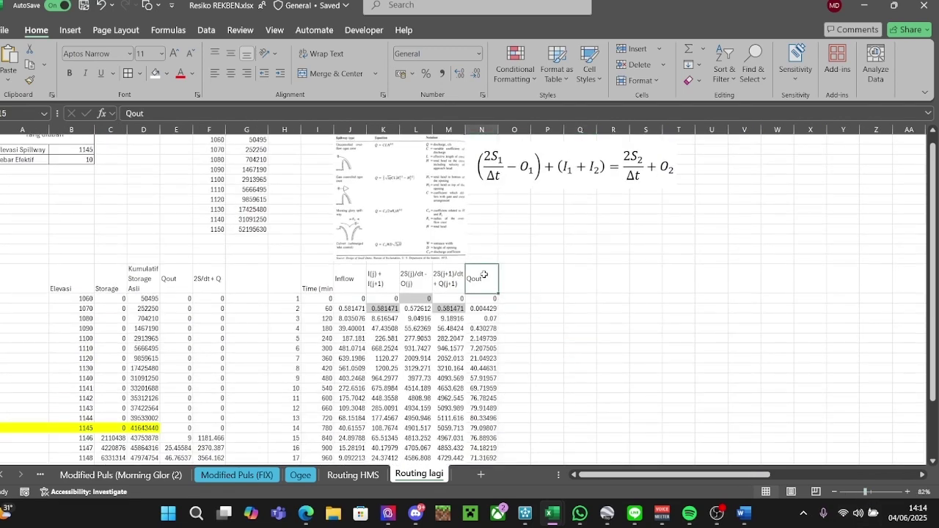
pyautogui.scroll(-2, 599, 304)
pyautogui.click(481, 269)
pyautogui.scroll(2, 584, 257)
pyautogui.scroll(-2, 584, 257)
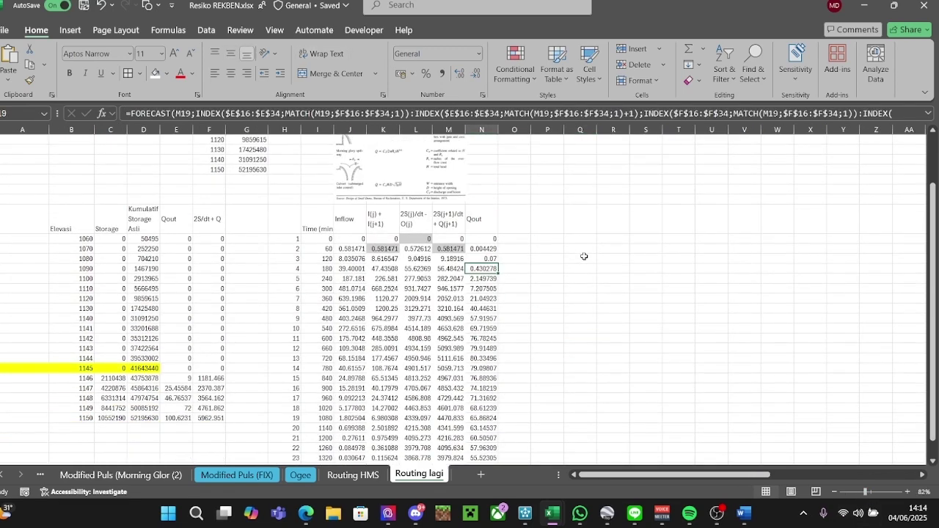
pyautogui.scroll(2, 579, 264)
pyautogui.moveTo(601, 174); pyautogui.dragTo(608, 179)
pyautogui.moveTo(434, 192); pyautogui.dragTo(411, 191)
# Insert a scatter chart with smooth lines and markers from the routing table and place it below the storage equation.
pyautogui.click(626, 197)
pyautogui.click(67, 30)
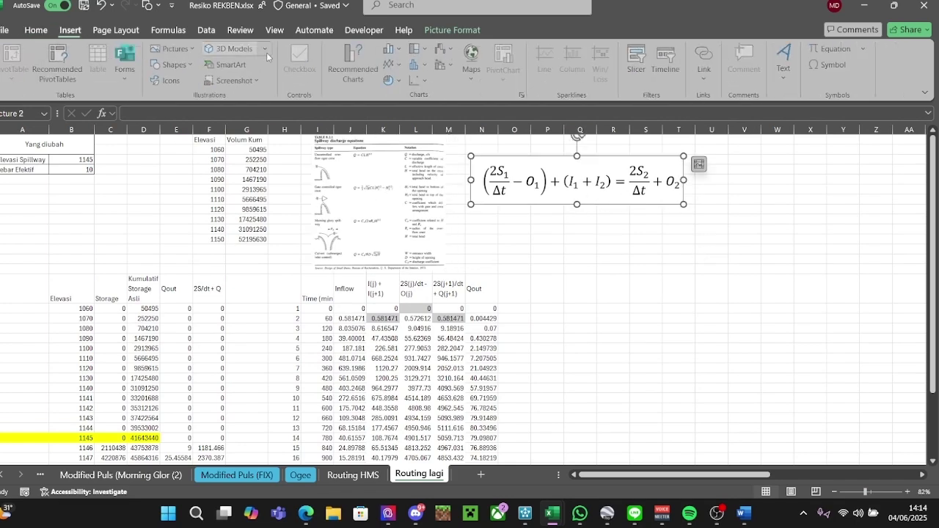
pyautogui.click(420, 80)
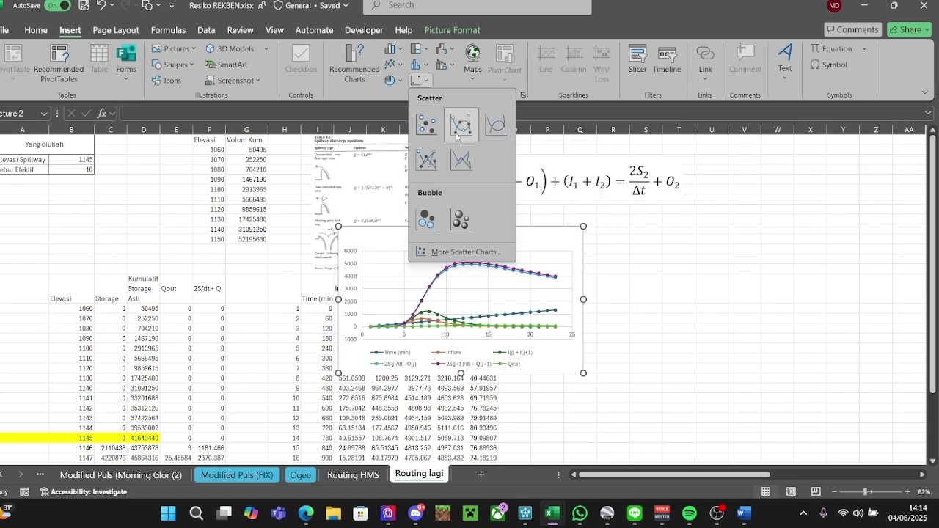
pyautogui.click(458, 136)
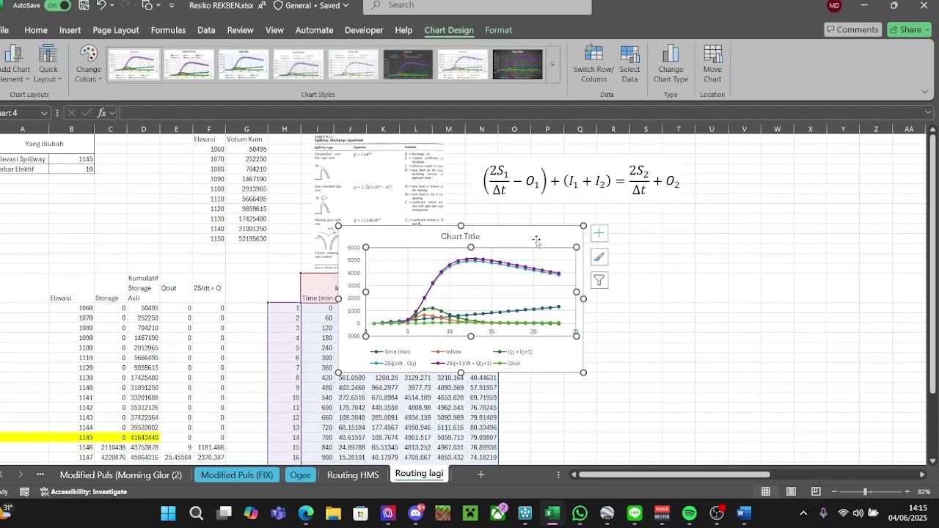
pyautogui.moveTo(531, 236); pyautogui.dragTo(723, 216)
# Open the new chart's data source and remove all of its automatically added series.
pyautogui.click(638, 257)
pyautogui.rightClick(638, 256)
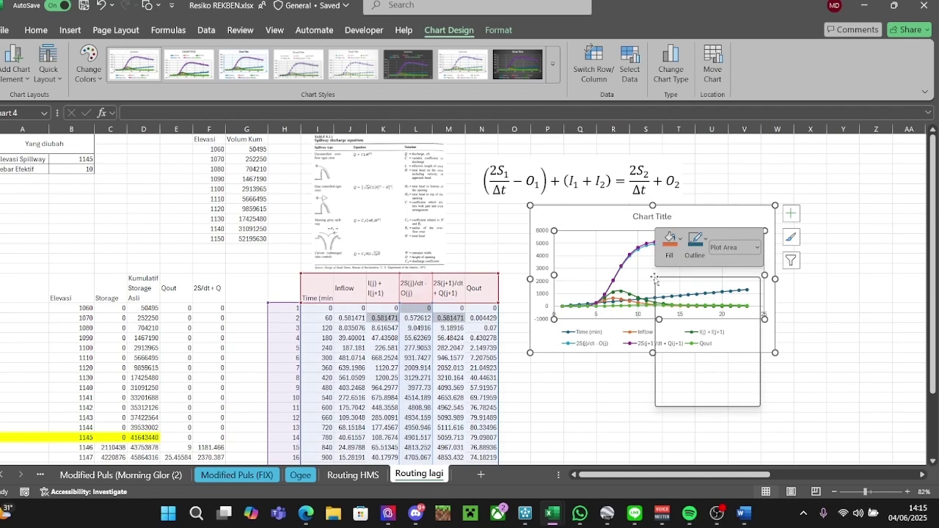
pyautogui.click(716, 360)
pyautogui.click(242, 325)
pyautogui.click(242, 325)
pyautogui.click(242, 325)
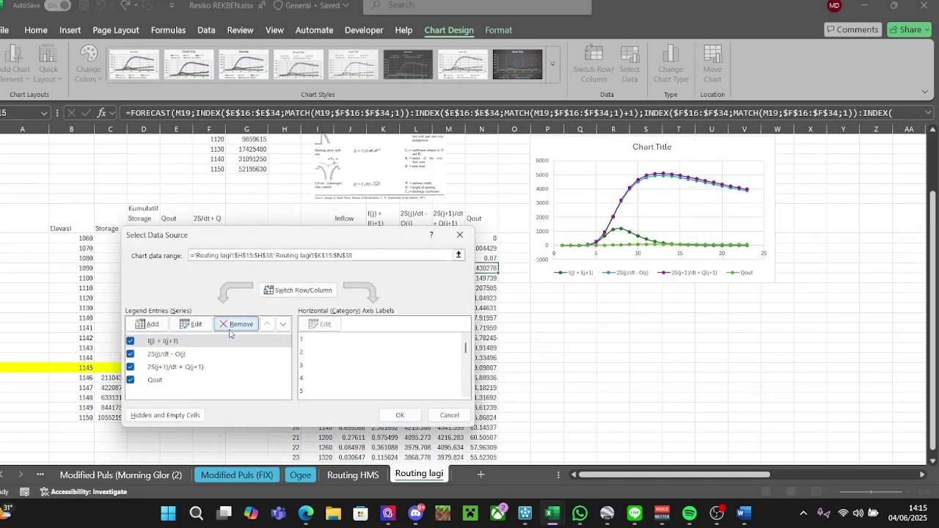
pyautogui.click(242, 325)
pyautogui.click(242, 325)
pyautogui.click(242, 325)
# Add a chart series named Inflow with X values $H$16:$H$38 and Y values $J$16:$J$38.
pyautogui.click(147, 324)
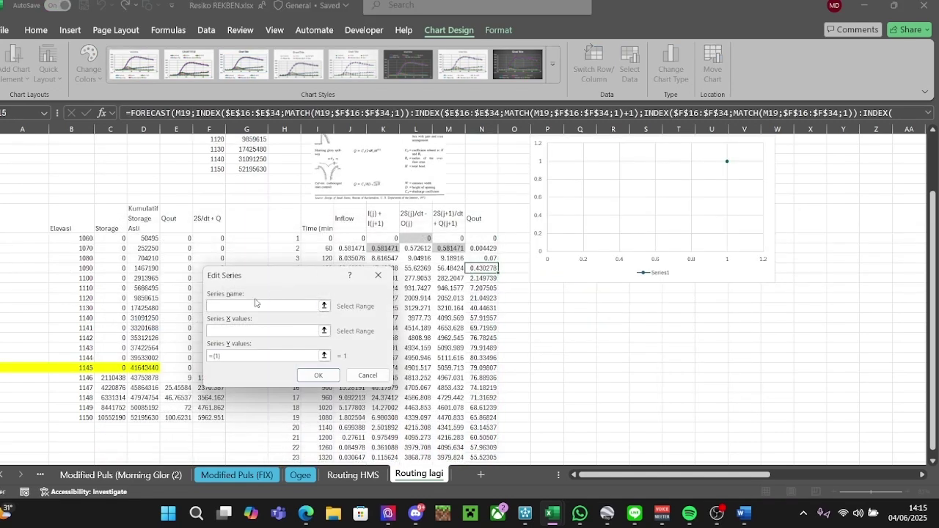
pyautogui.write('Inflow')
pyautogui.press('Tab')
pyautogui.moveTo(286, 275); pyautogui.dragTo(167, 274)
pyautogui.scroll(-2, 311, 212)
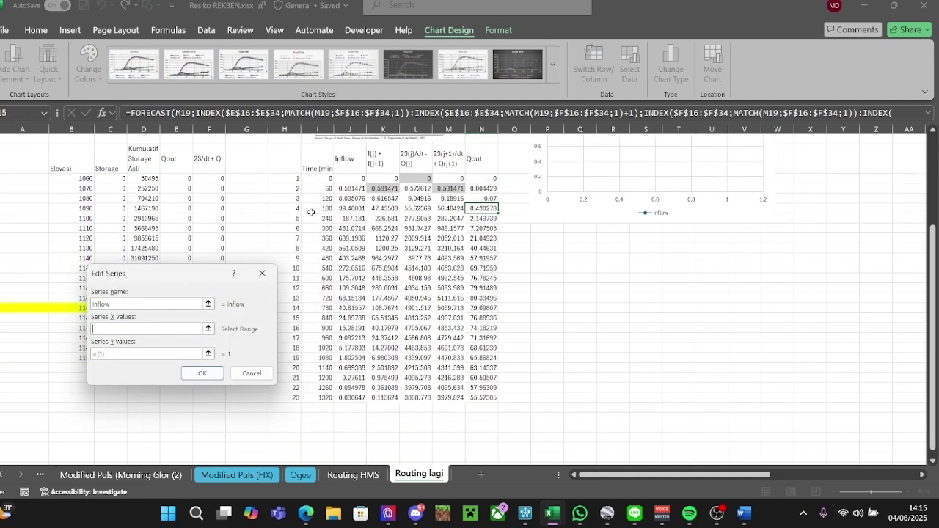
pyautogui.moveTo(288, 180); pyautogui.dragTo(282, 398)
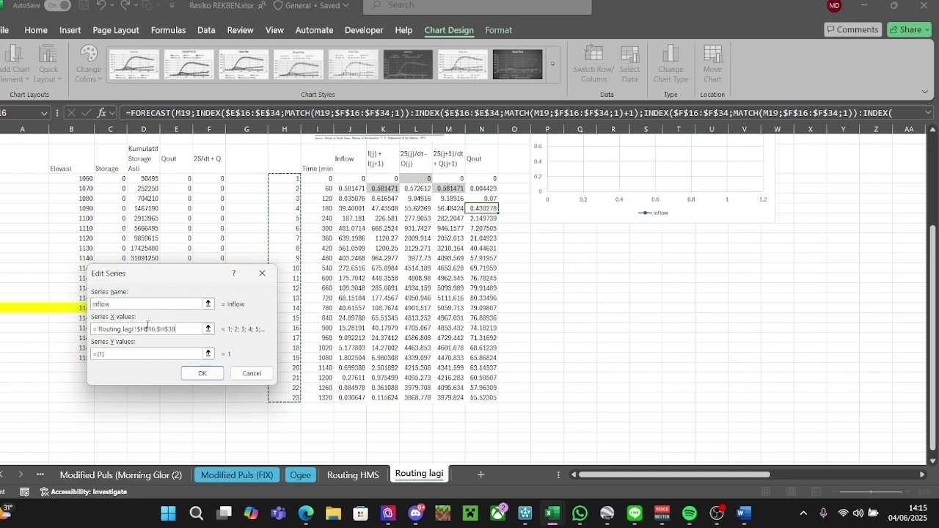
pyautogui.moveTo(121, 354); pyautogui.dragTo(77, 355)
pyautogui.press('BackSpace')
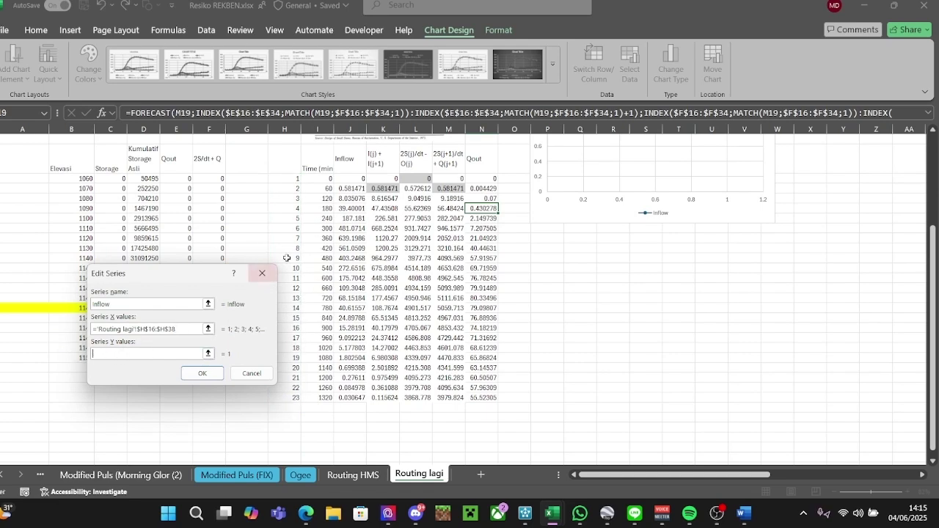
pyautogui.moveTo(349, 178); pyautogui.dragTo(351, 398)
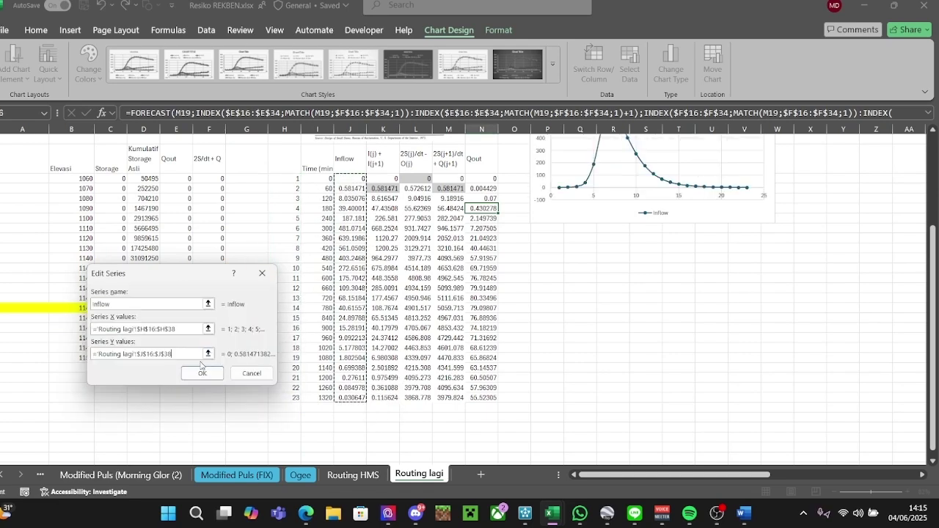
pyautogui.click(202, 371)
# Add a chart series named Outflow with X values $H$16:$H$38 and Y values $N$16:$N$38, and apply the data source changes.
pyautogui.click(125, 321)
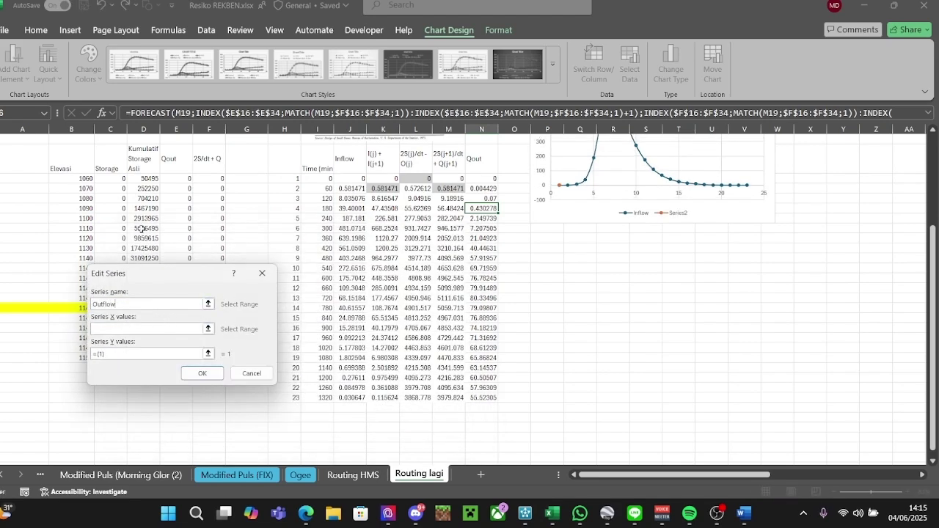
pyautogui.click(130, 353)
pyautogui.moveTo(283, 180); pyautogui.dragTo(284, 397)
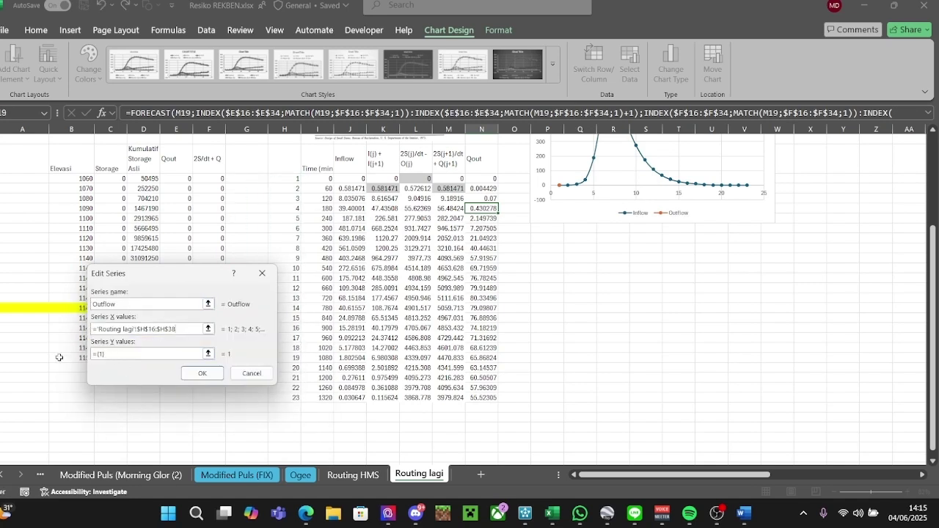
pyautogui.moveTo(108, 354); pyautogui.dragTo(32, 358)
pyautogui.press('BackSpace')
pyautogui.moveTo(492, 178); pyautogui.dragTo(484, 398)
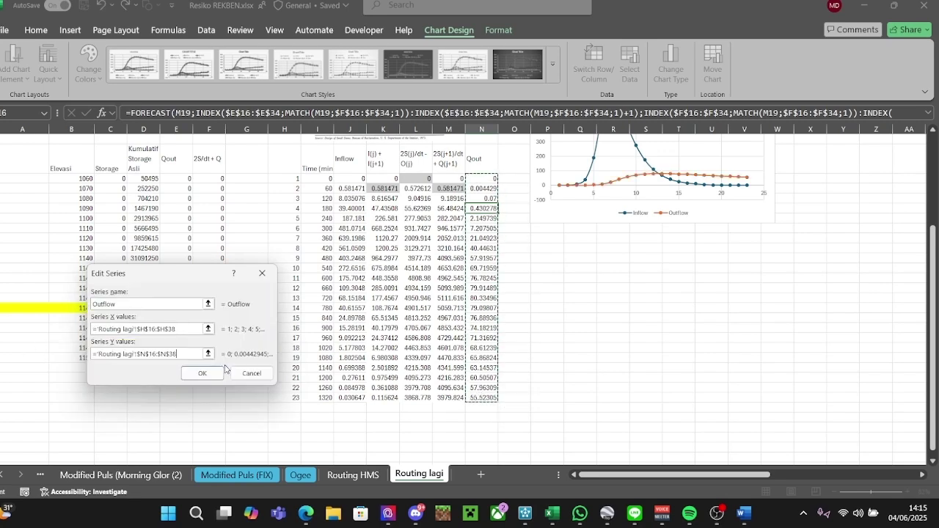
pyautogui.click(208, 374)
pyautogui.click(400, 415)
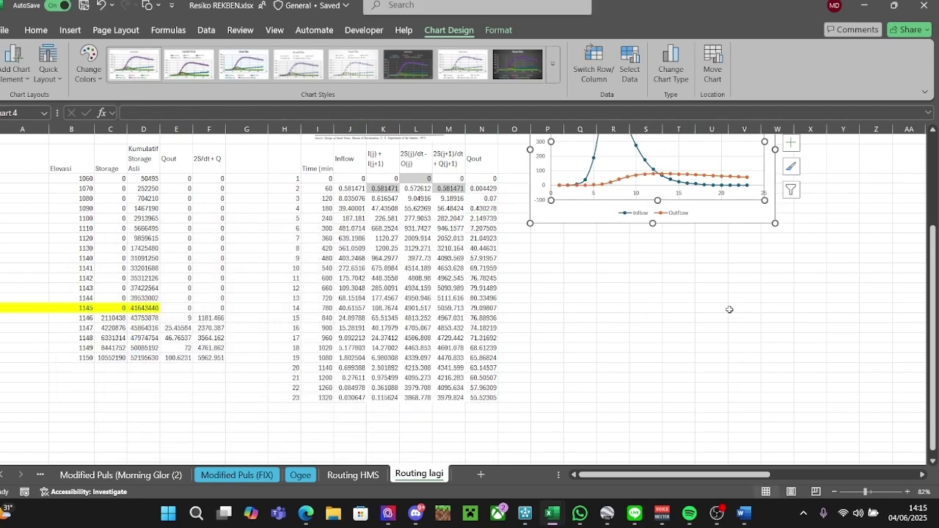
# Examine the Inflow and Outflow curves in the chart next to the routing table.
pyautogui.scroll(3, 729, 310)
pyautogui.click(722, 311)
pyautogui.click(738, 347)
pyautogui.click(727, 248)
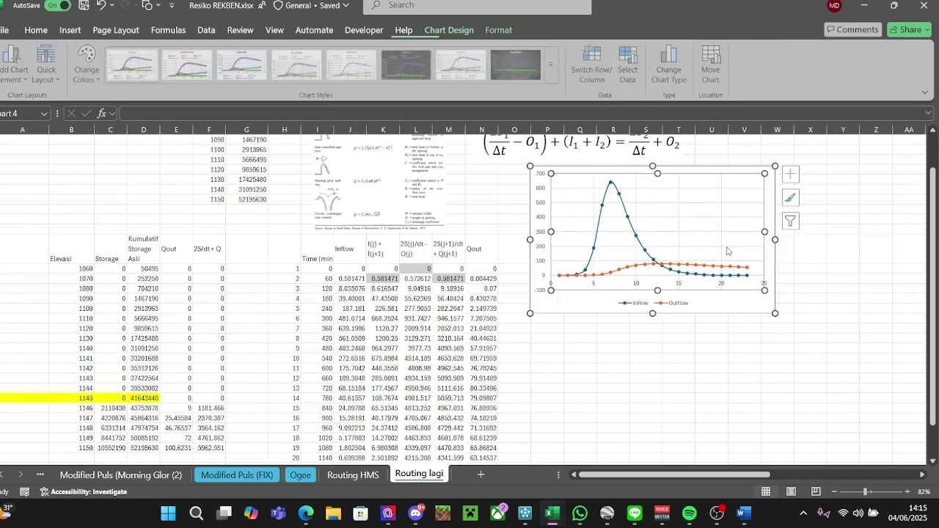
pyautogui.click(712, 368)
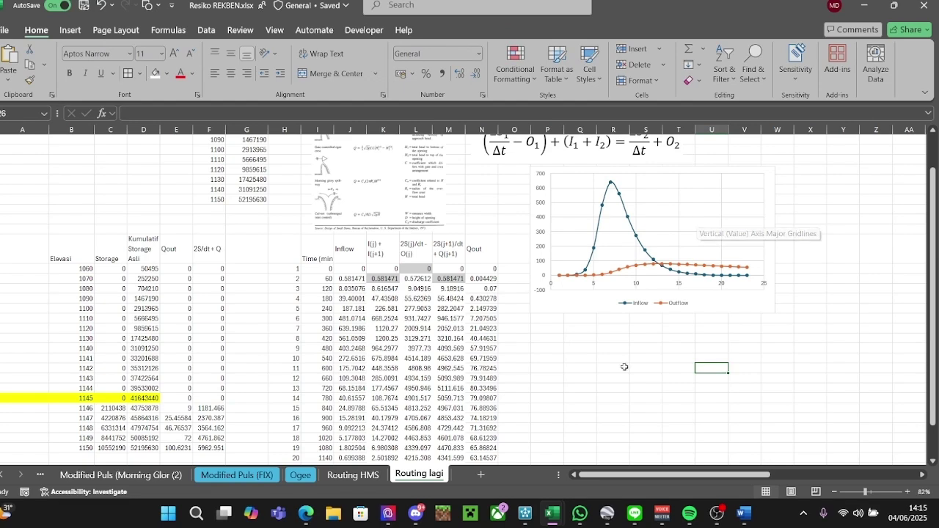
pyautogui.click(658, 237)
pyautogui.click(678, 378)
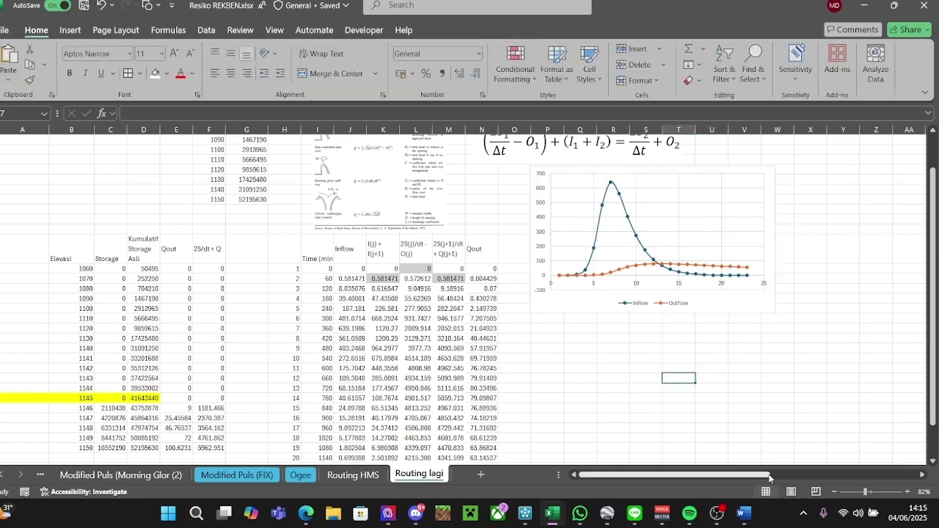
pyautogui.moveTo(742, 478); pyautogui.dragTo(627, 477)
pyautogui.scroll(2, 686, 409)
pyautogui.scroll(-3, 685, 408)
pyautogui.scroll(2, 44, 220)
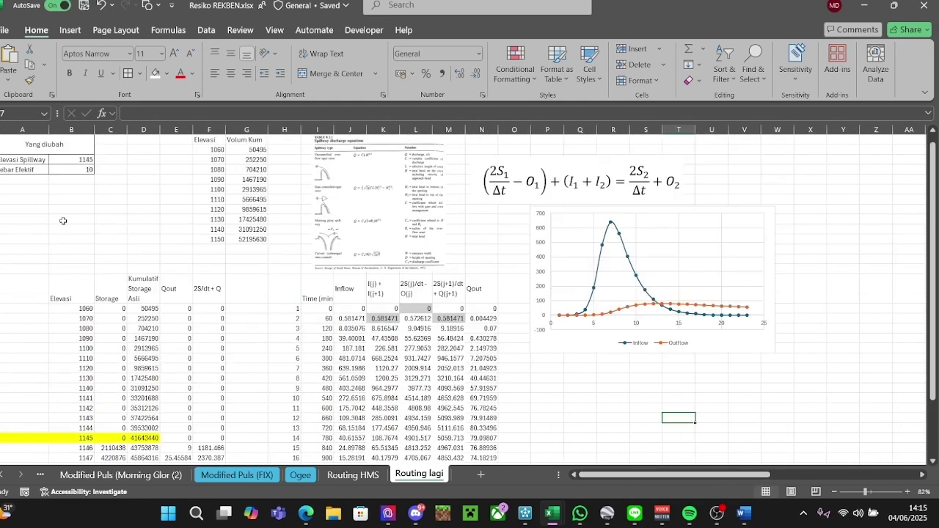
# Try a Lebar Efektif of 20 to test the outflow curve, and set the value back to 10.
pyautogui.click(72, 171)
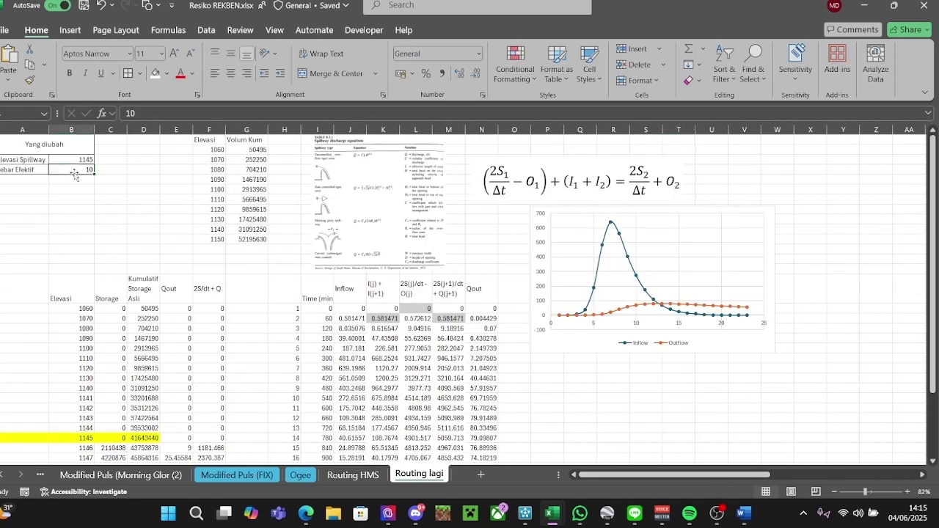
pyautogui.write('20')
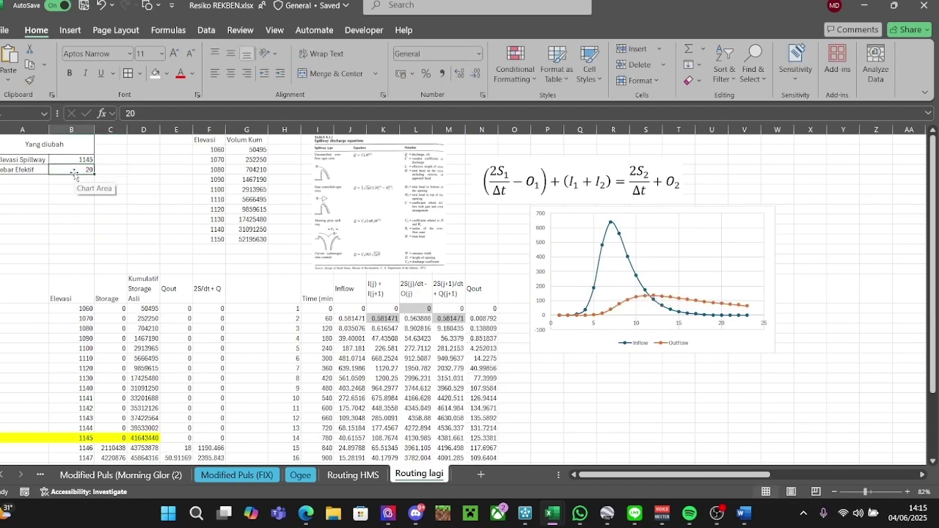
pyautogui.write('1')
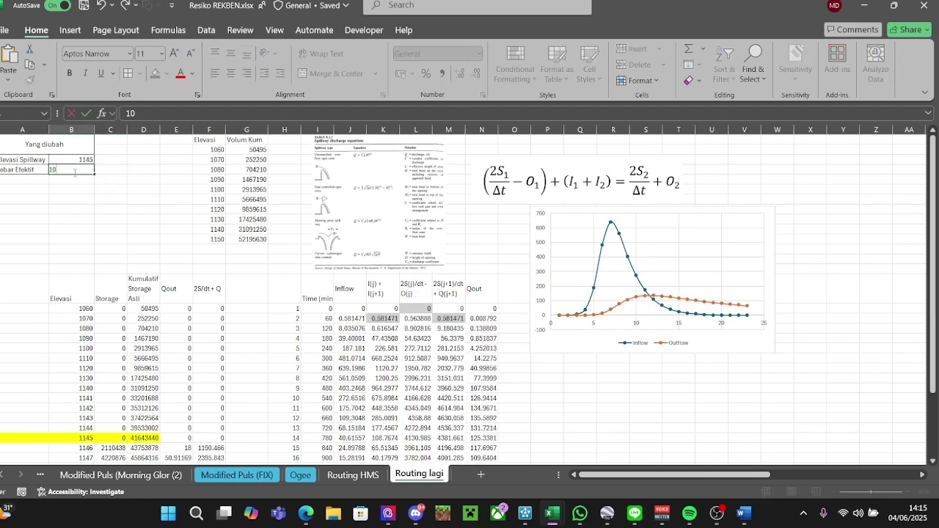
pyautogui.press('Return')
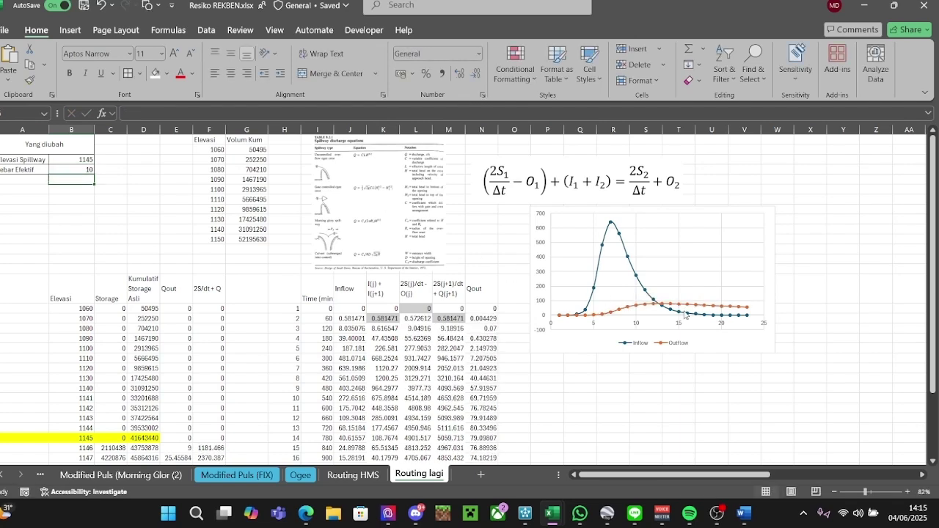
# Undo the accidental plot area shift and move the whole Inflow and Outflow chart to the right of the storage equation, starting around column U.
pyautogui.click(715, 218)
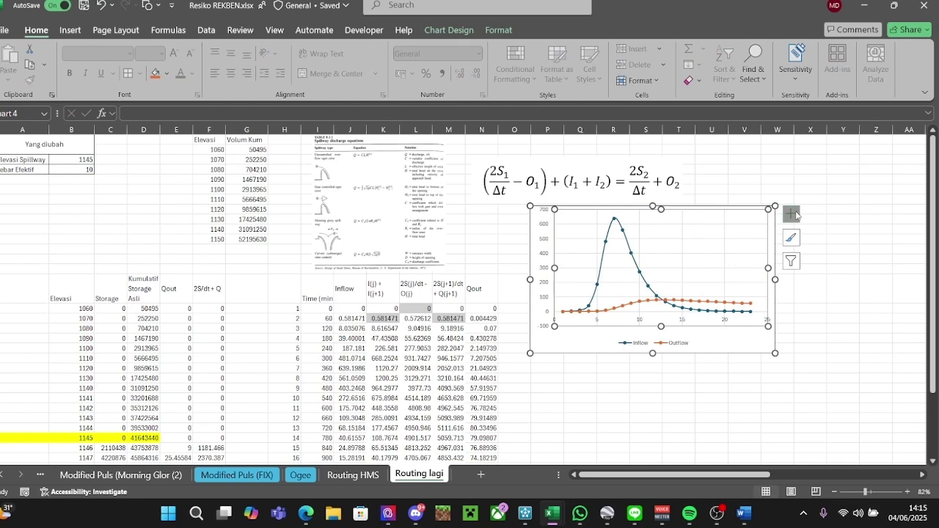
pyautogui.hotkey('ctrl', 'z')
pyautogui.click(876, 230)
pyautogui.click(743, 210)
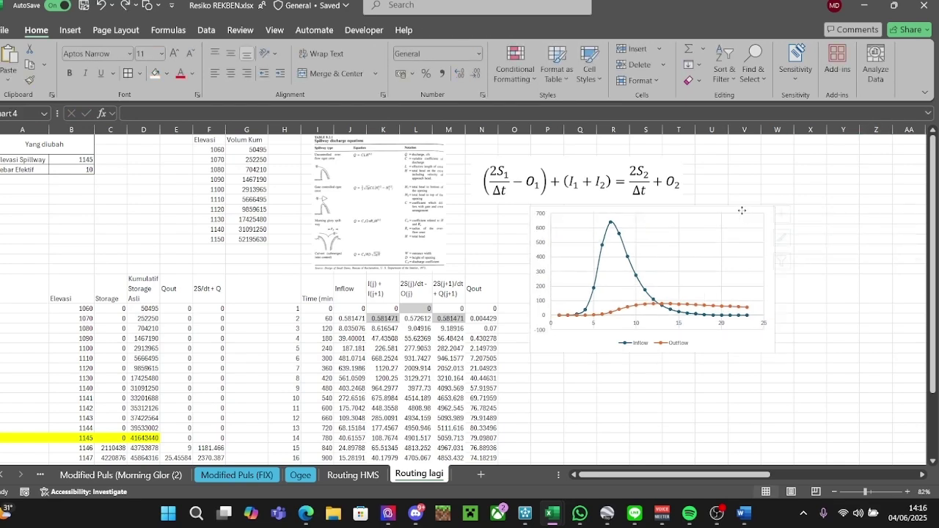
pyautogui.moveTo(743, 210); pyautogui.dragTo(914, 151)
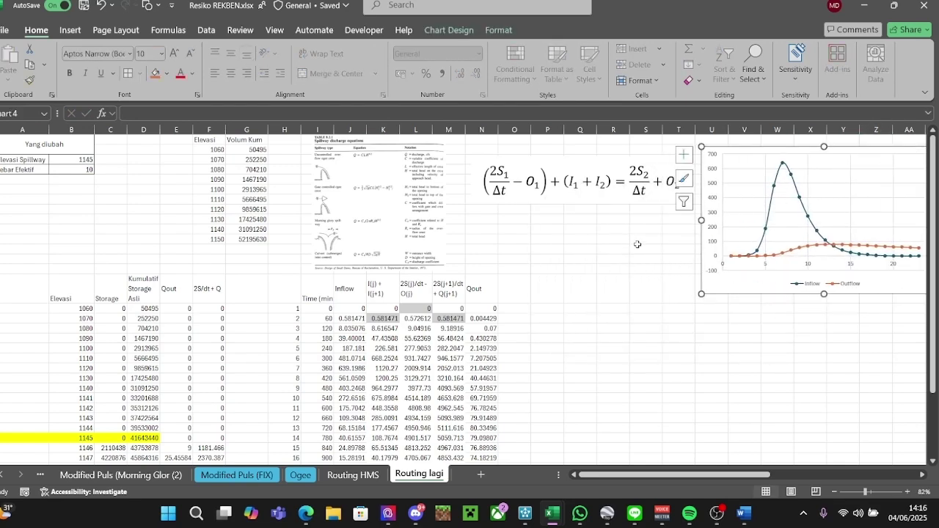
pyautogui.click(625, 295)
pyautogui.scroll(-1, 544, 281)
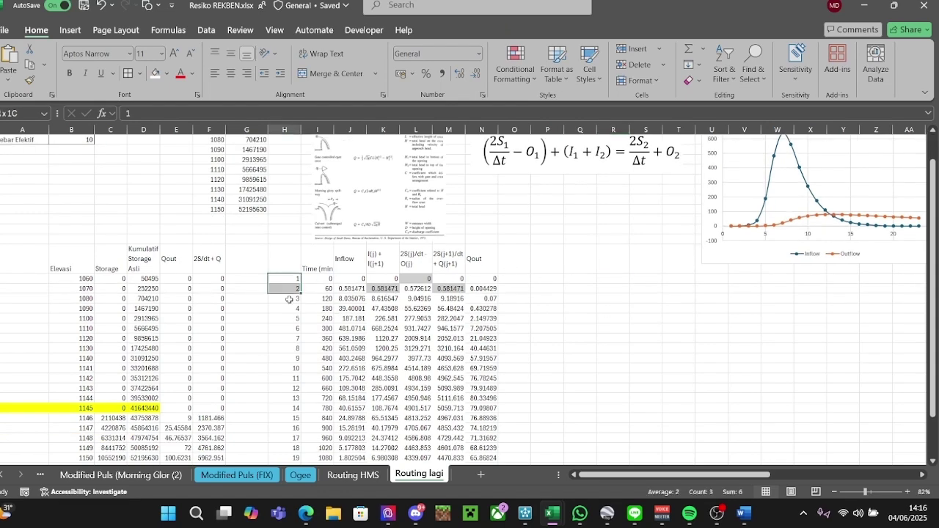
pyautogui.click(519, 264)
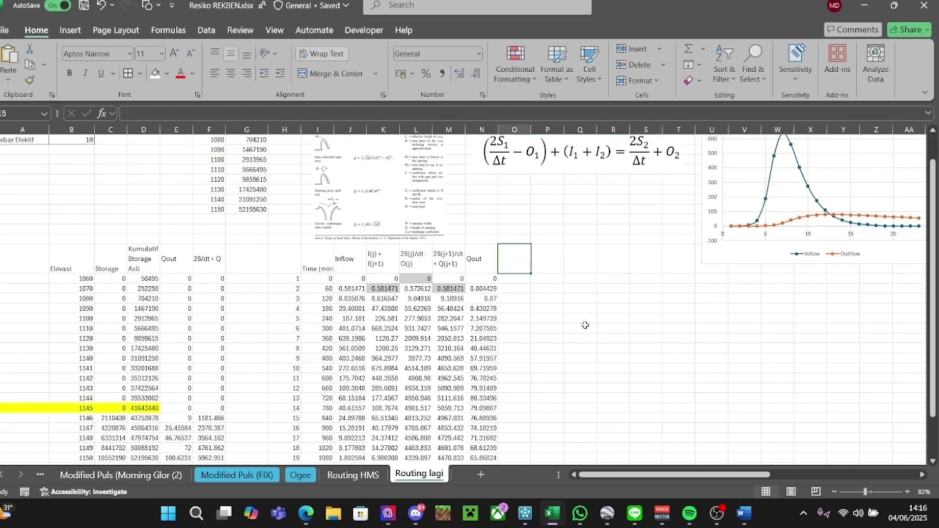
pyautogui.scroll(-1, 528, 304)
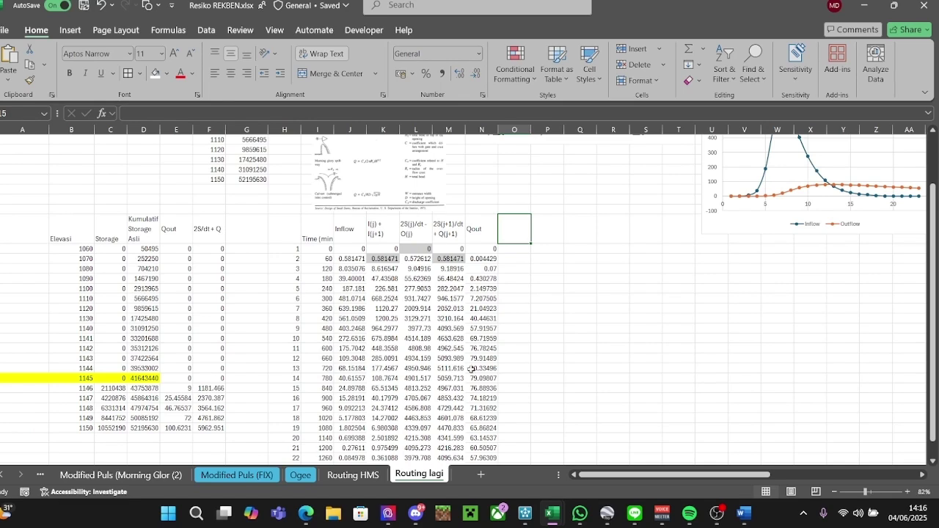
pyautogui.click(482, 249)
pyautogui.click(489, 289)
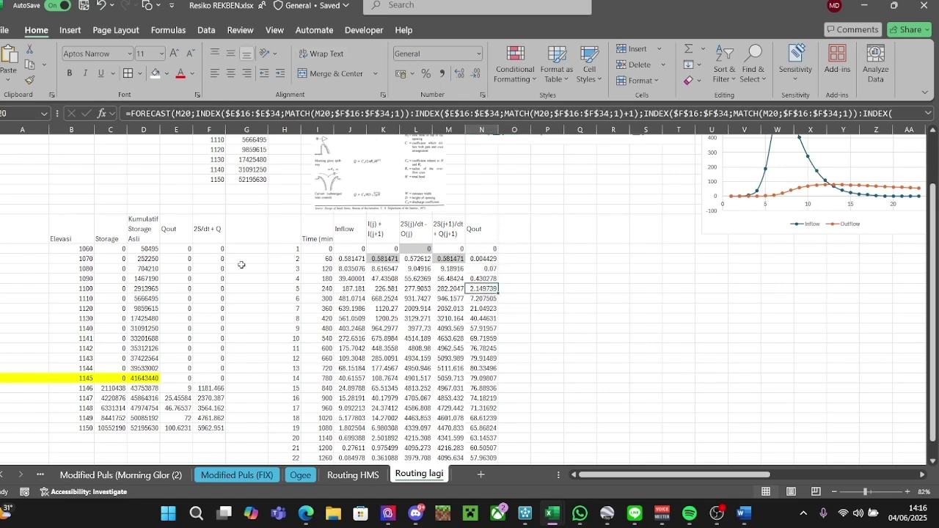
# Inspect the FORECAST formula of the Elev column in cell AB6 on the Modified Puls (FIX) sheet without changing it.
pyautogui.click(236, 475)
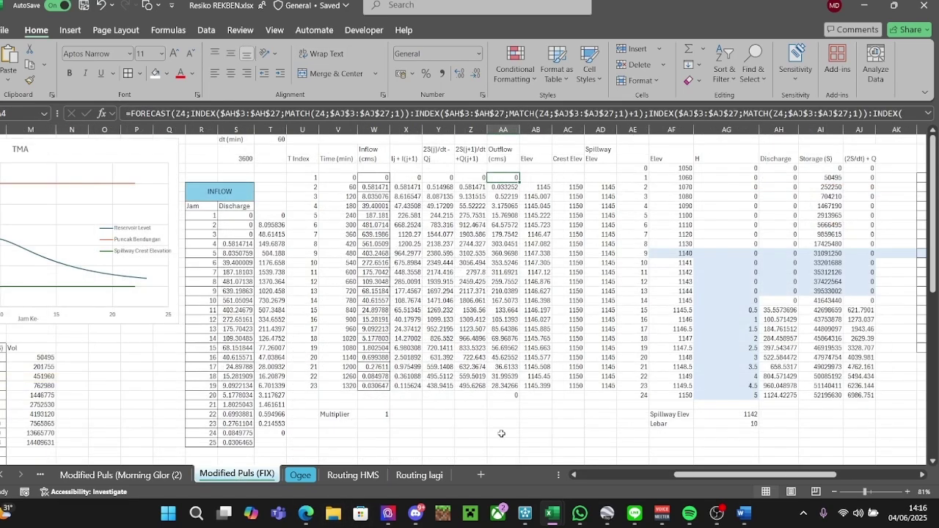
pyautogui.click(543, 196)
pyautogui.click(269, 115)
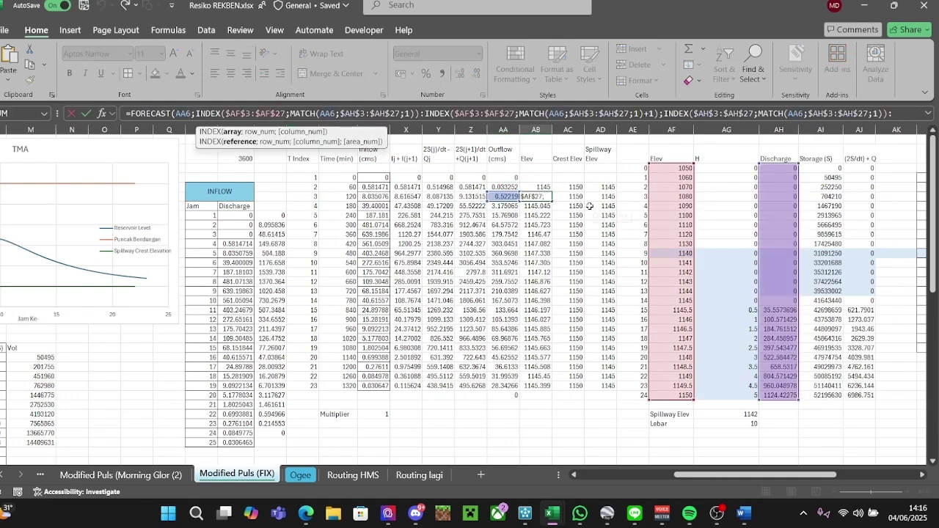
pyautogui.press('Escape')
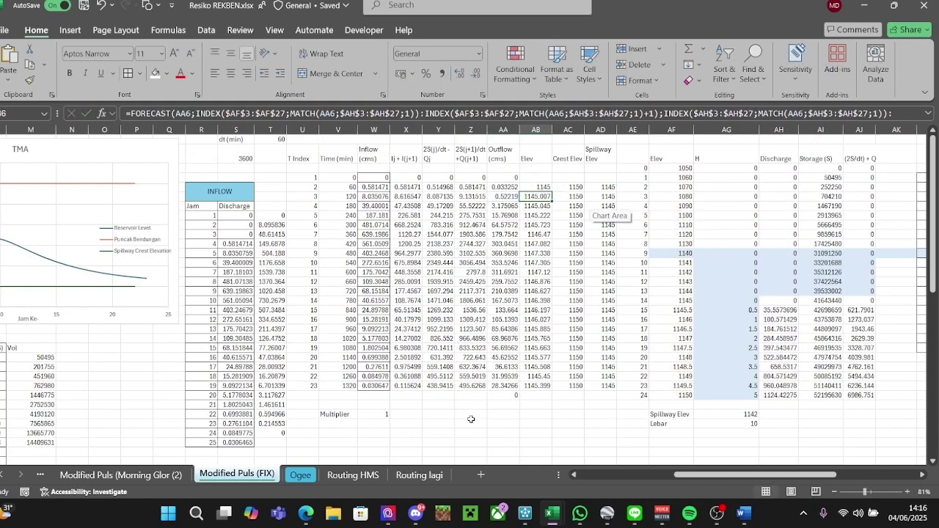
# Add the header "Elevasi MA" beside Qout in cell O15 of the Routing lagi sheet.
pyautogui.click(393, 478)
pyautogui.scroll(-5, 496, 266)
pyautogui.click(503, 170)
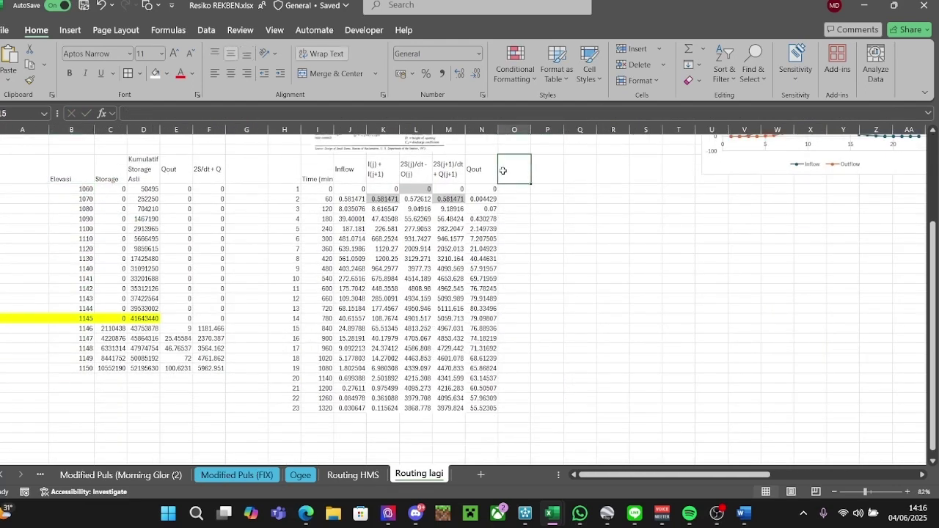
pyautogui.write('Elevasi MA')
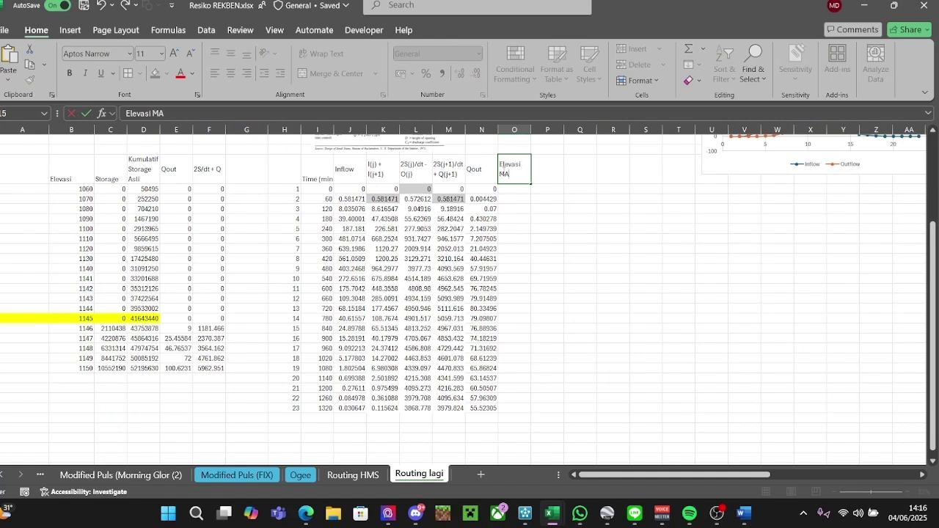
pyautogui.press('Return')
pyautogui.write('=')
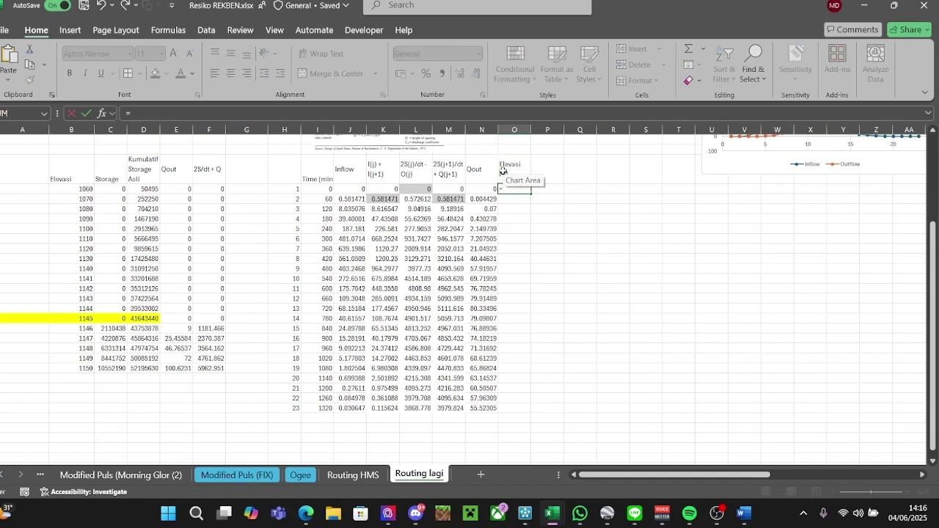
pyautogui.hotkey('ctrl', 'v')
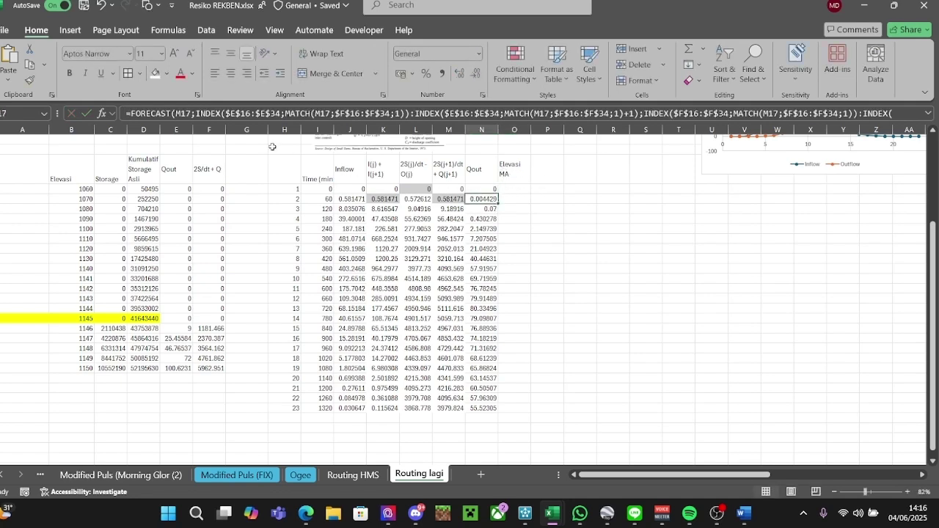
pyautogui.click(230, 116)
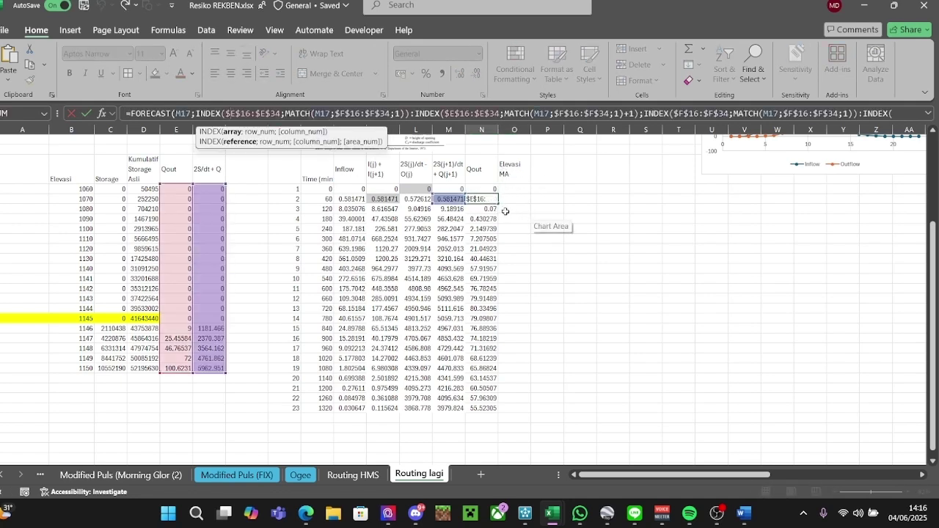
pyautogui.press('Return')
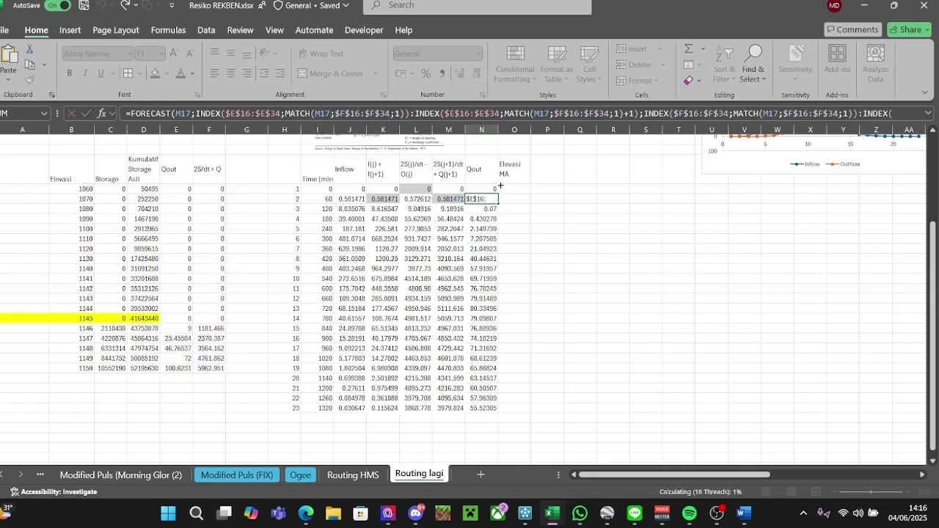
# Copy the Qout FORECAST formula from N17 up into N16 and across into the first Elevasi MA cell, O16.
pyautogui.moveTo(500, 185); pyautogui.dragTo(562, 210)
pyautogui.click(569, 210)
pyautogui.click(486, 191)
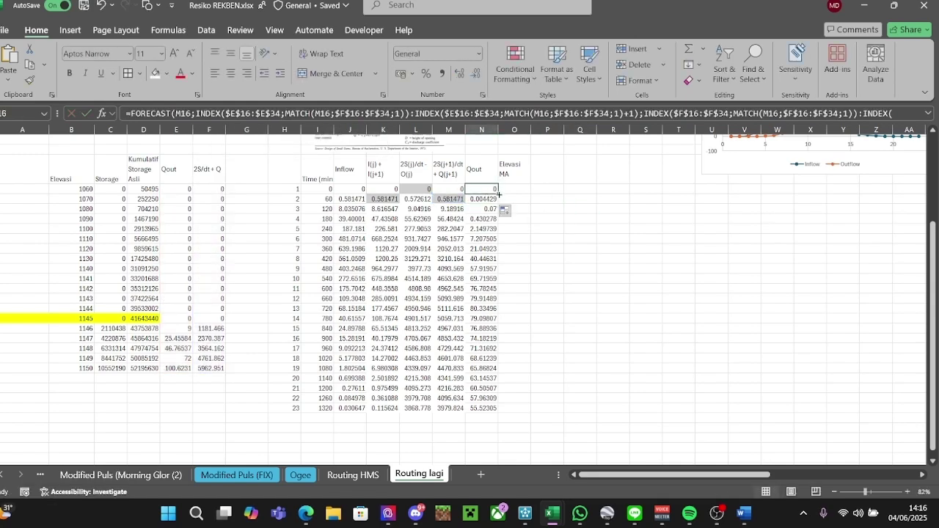
pyautogui.moveTo(499, 194); pyautogui.dragTo(529, 195)
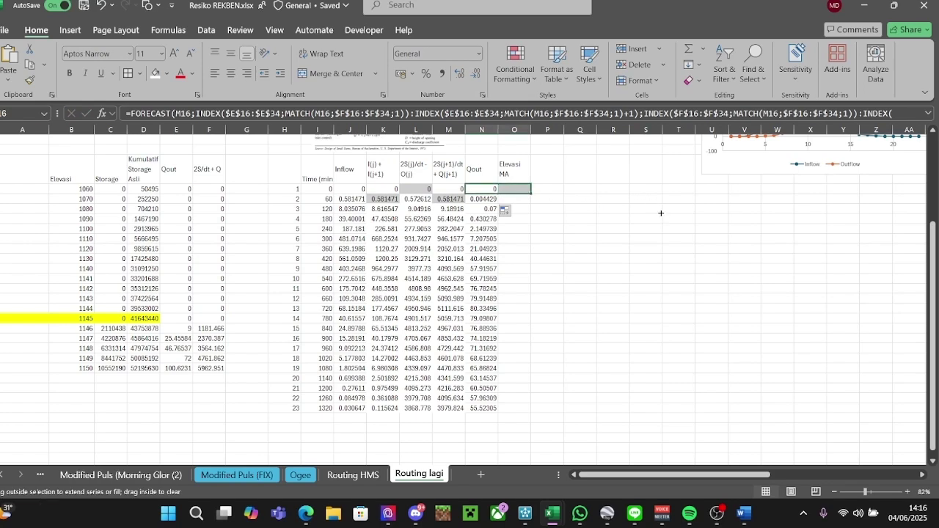
# Edit the O16 formula to interpolate elevations from $B$16:$B$34 against the Qout values in $E$16:$E$34.
pyautogui.click(528, 189)
pyautogui.doubleClick(528, 189)
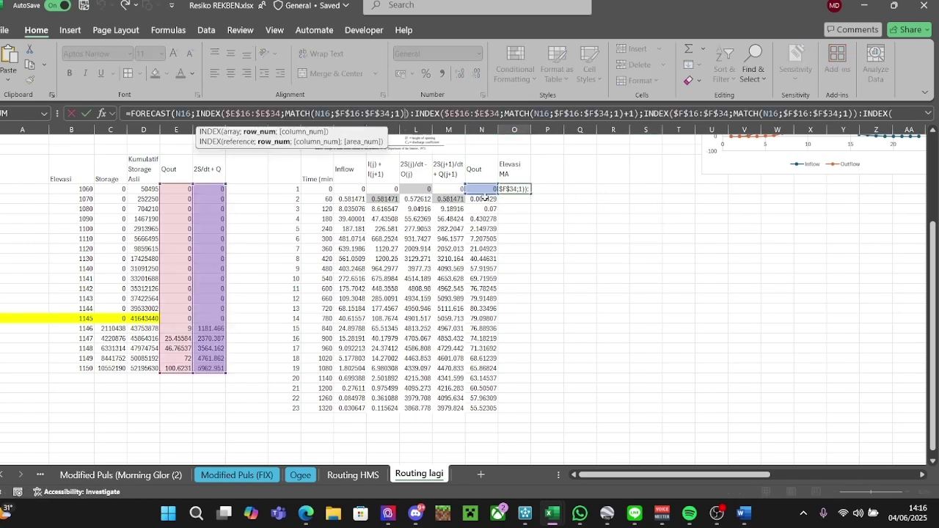
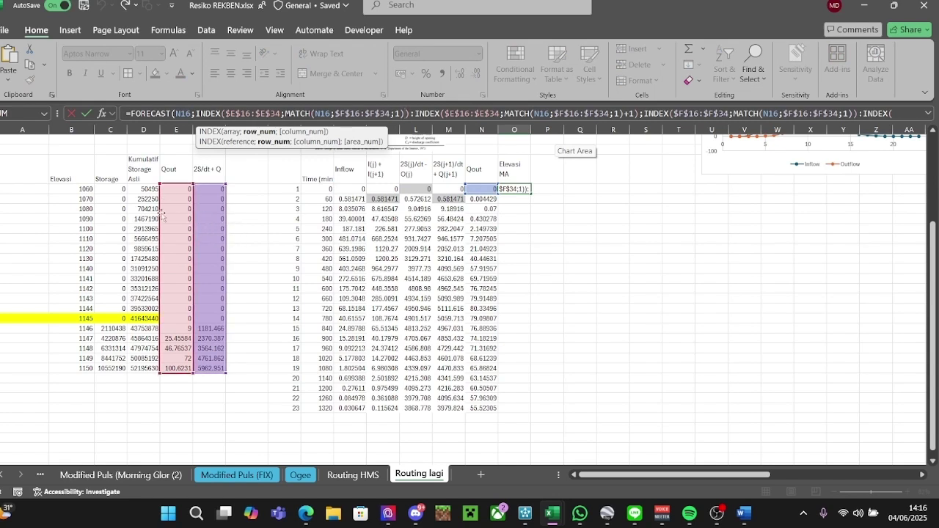
pyautogui.moveTo(161, 215); pyautogui.dragTo(84, 218)
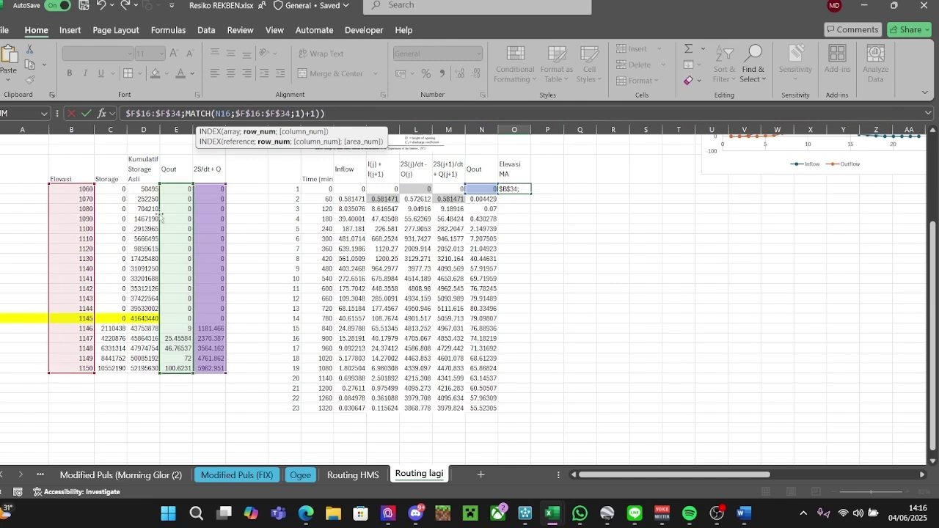
pyautogui.moveTo(160, 214); pyautogui.dragTo(86, 214)
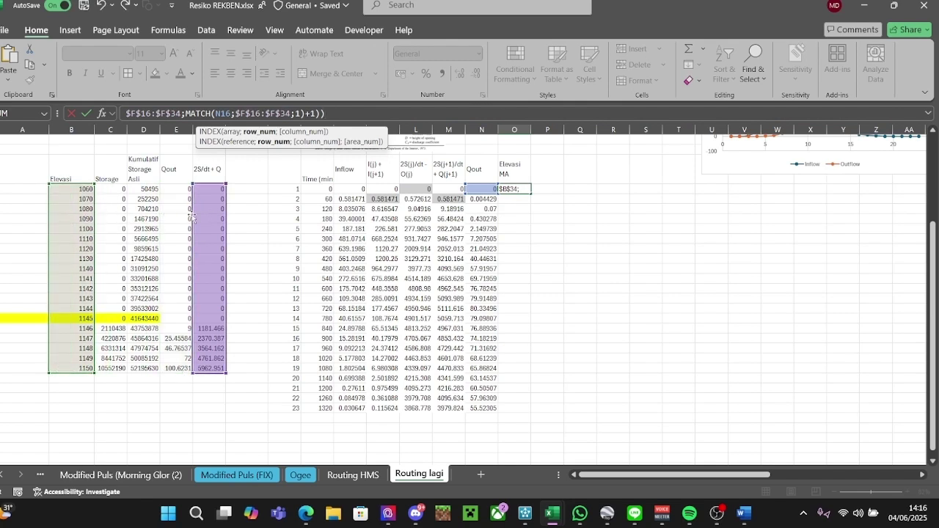
pyautogui.moveTo(193, 216)
pyautogui.mouseDown()
pyautogui.moveTo(170, 217)
pyautogui.moveTo(184, 225)
pyautogui.mouseUp()
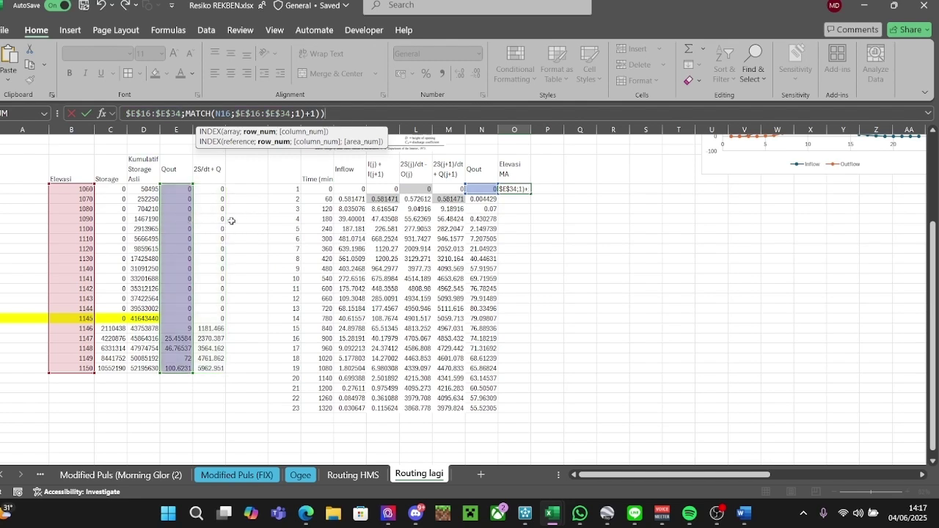
pyautogui.press('Return')
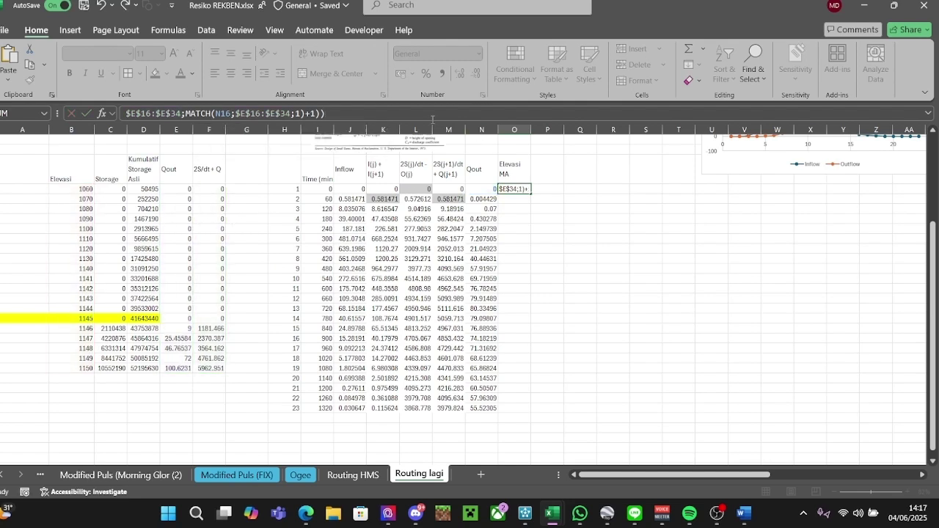
# Fill the Elevasi MA formula from O16 down through all 23 rows of the routing table.
pyautogui.click(620, 205)
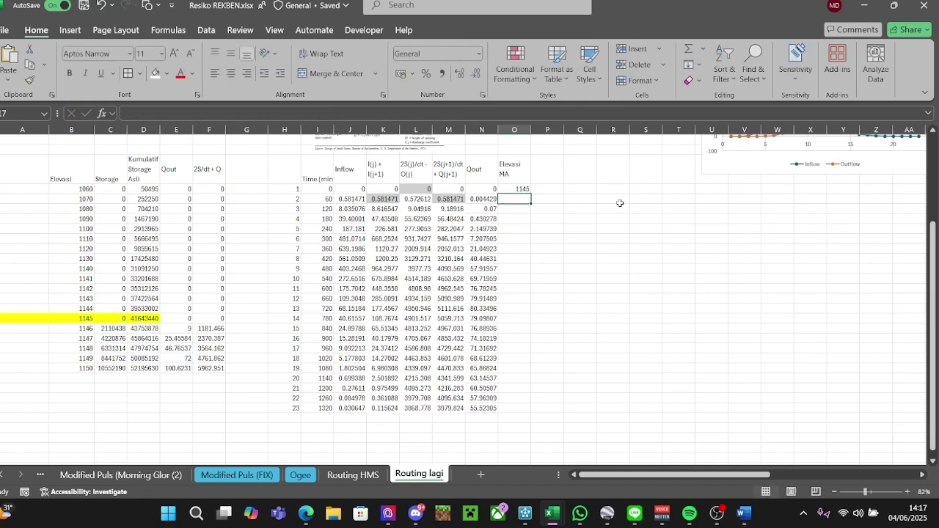
pyautogui.click(509, 188)
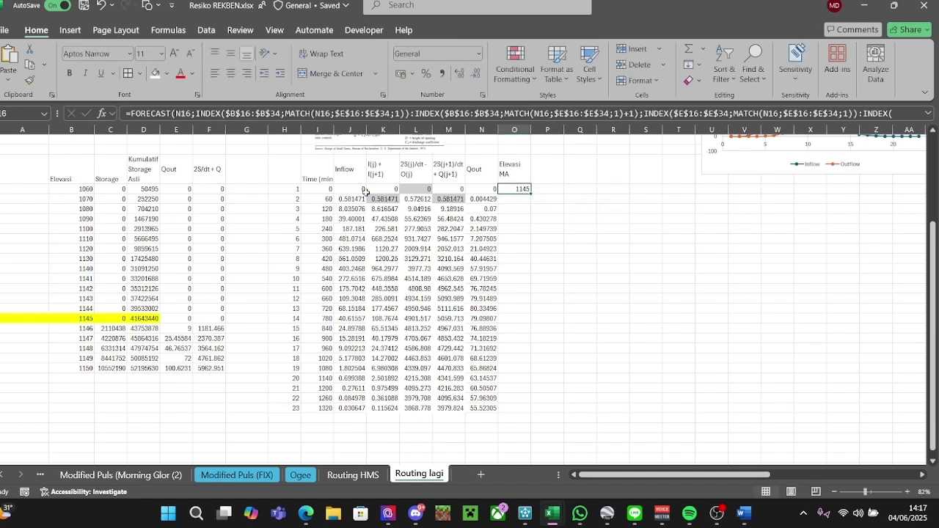
pyautogui.doubleClick(530, 191)
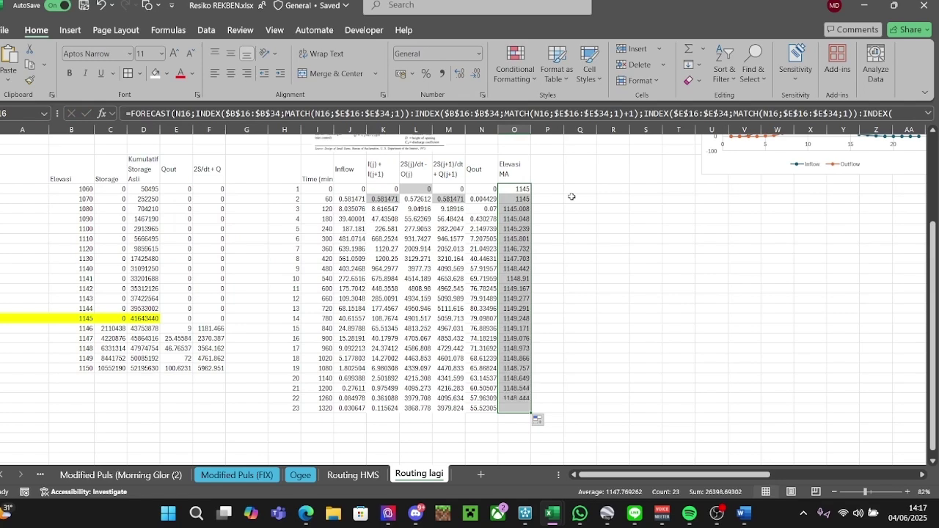
# Examine the highest Elevasi MA values and compare them with the hydrograph chart and the elevation-volume table.
pyautogui.click(522, 328)
pyautogui.press('Up')
pyautogui.press('Up')
pyautogui.press('Up')
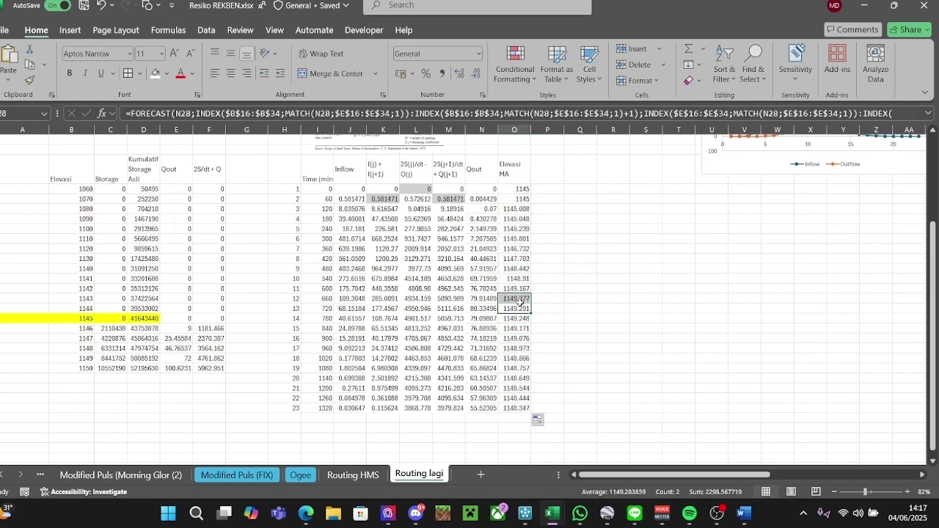
pyautogui.scroll(2, 750, 312)
pyautogui.scroll(1, 749, 313)
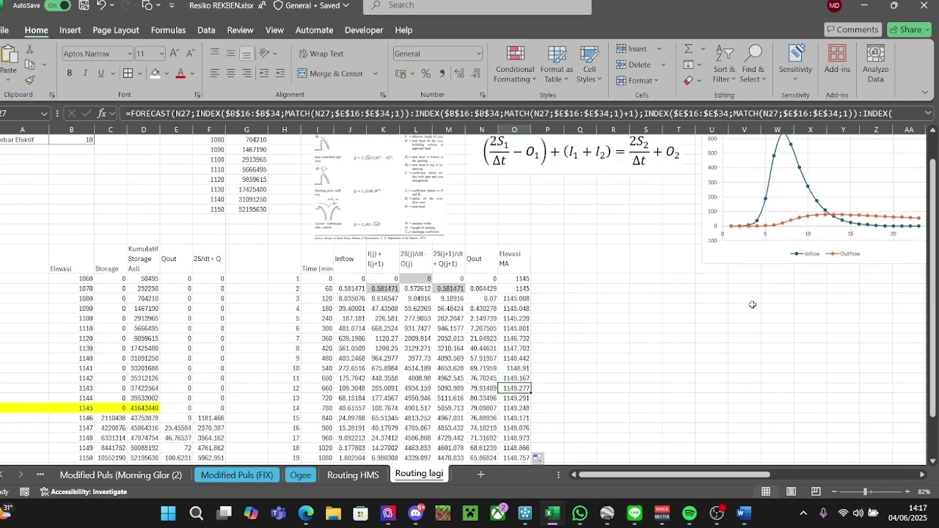
pyautogui.scroll(-2, 661, 316)
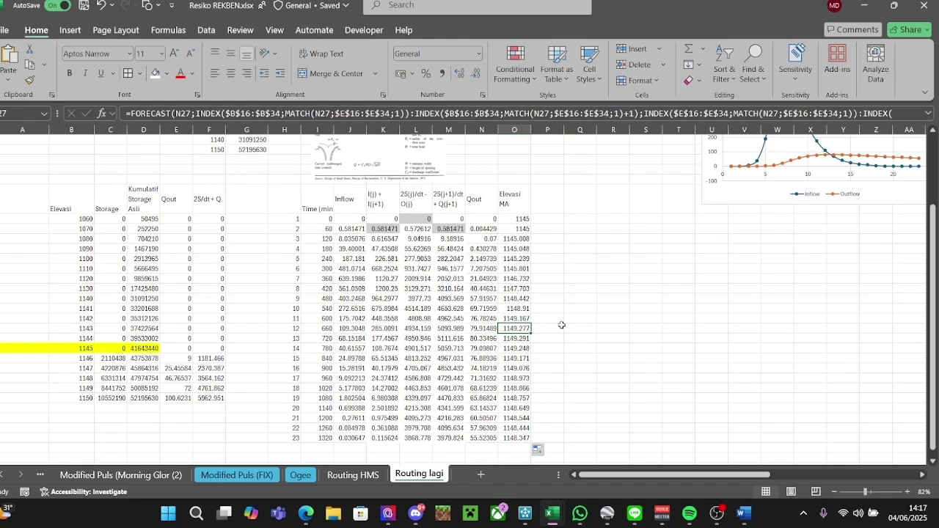
pyautogui.scroll(3, 245, 349)
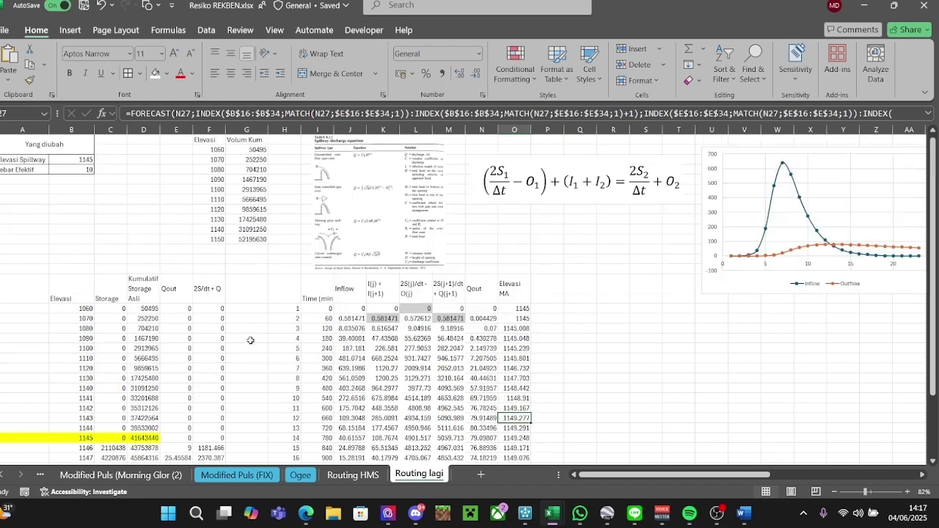
pyautogui.click(212, 240)
pyautogui.click(579, 259)
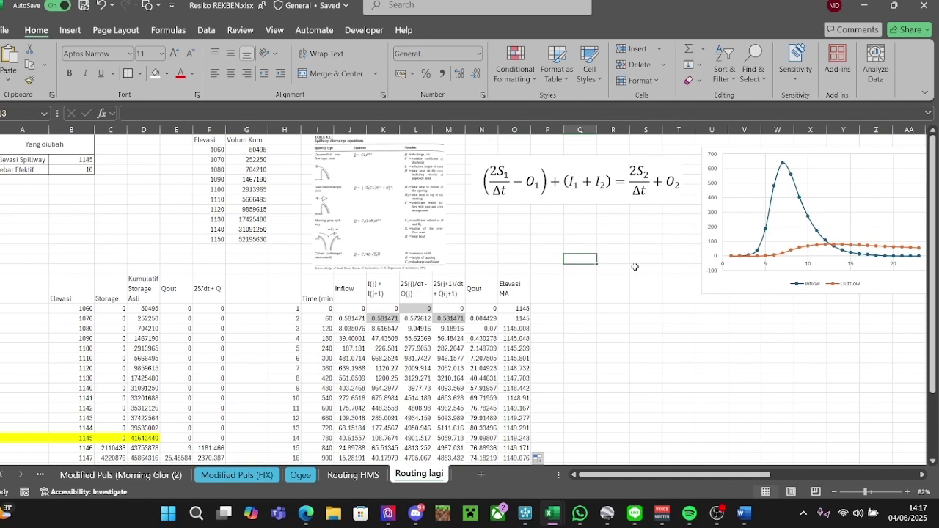
# Set Lebar Efektif to 50 and check the updated outflow curve.
pyautogui.click(70, 174)
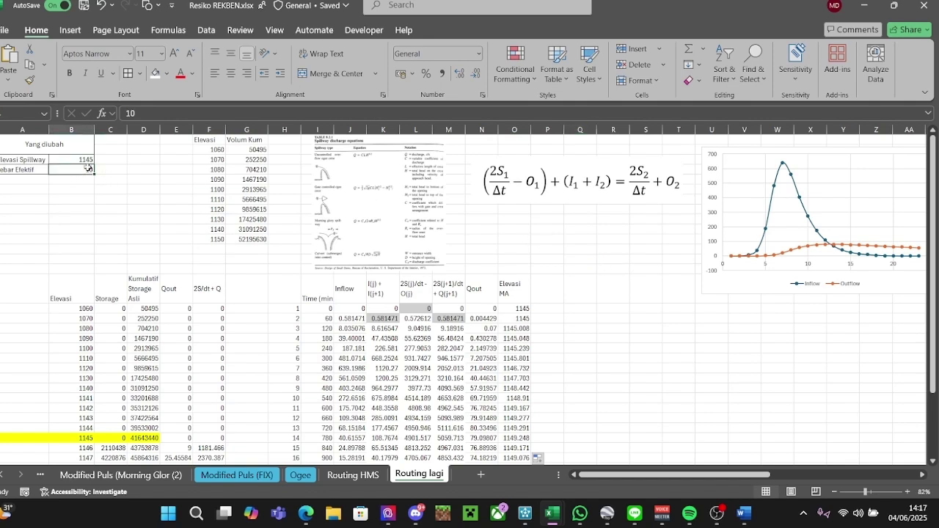
pyautogui.write('5')
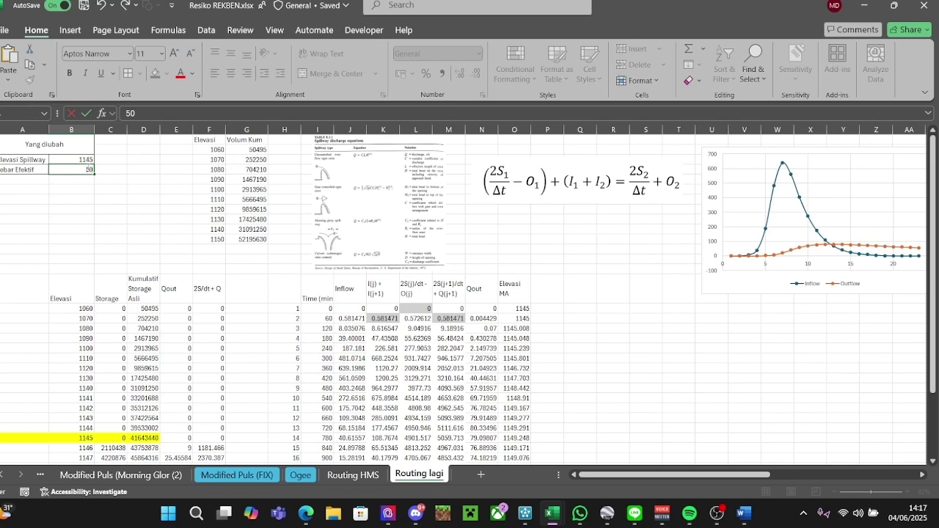
pyautogui.write('0')
pyautogui.press('Return')
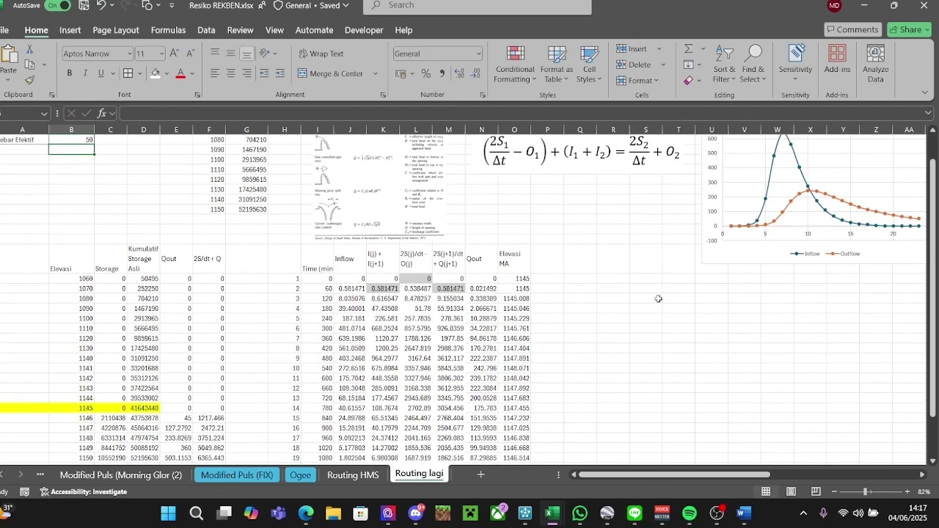
pyautogui.scroll(1, 734, 453)
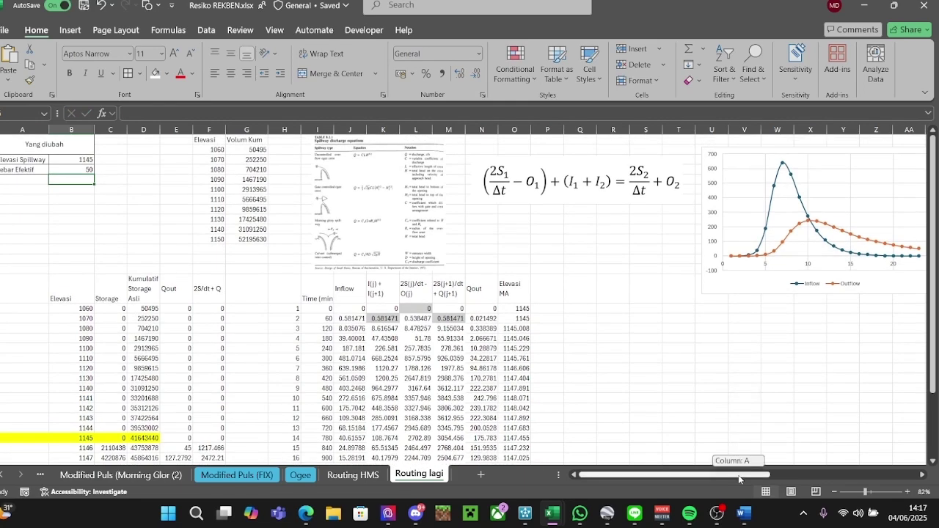
# Move the Inflow and Outflow chart slightly up and left, close to the top edge of the sheet.
pyautogui.hscroll(3, 734, 458)
pyautogui.click(523, 197)
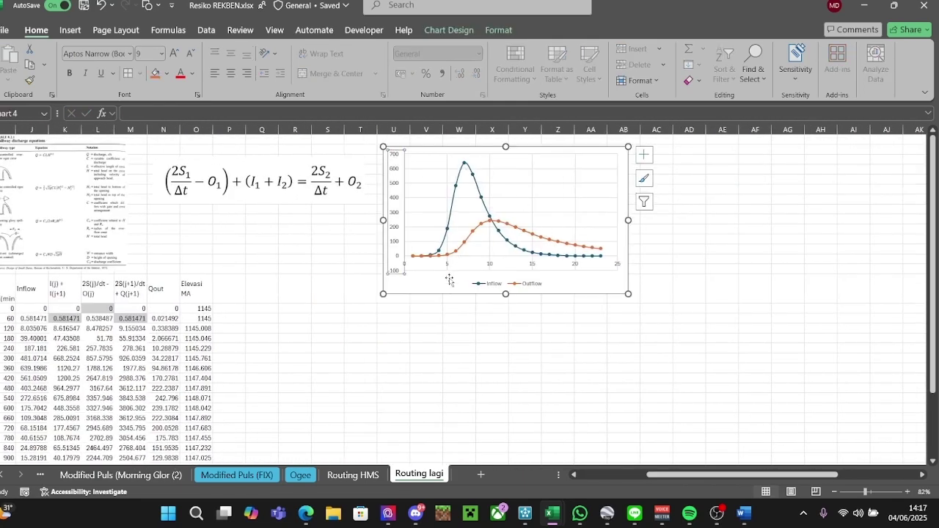
pyautogui.moveTo(450, 280)
pyautogui.mouseDown()
pyautogui.moveTo(335, 327)
pyautogui.moveTo(445, 270)
pyautogui.mouseUp()
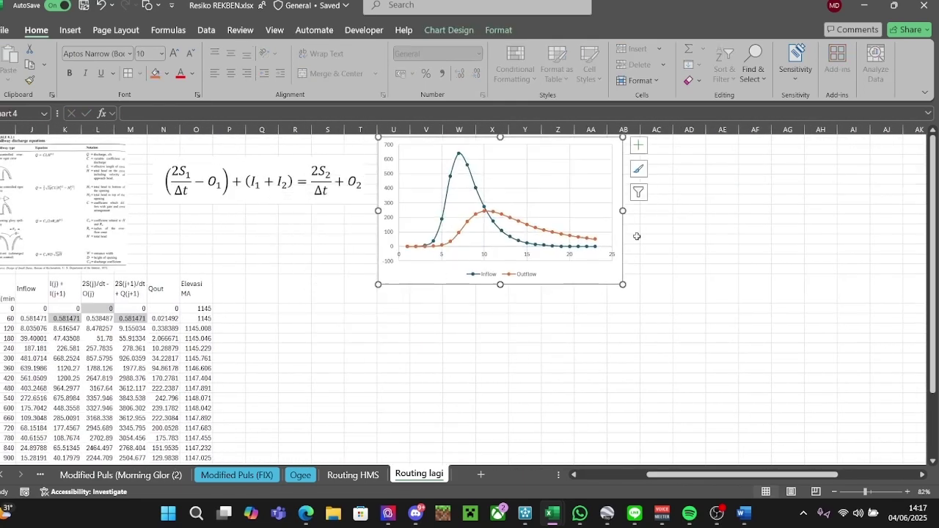
pyautogui.click(723, 199)
pyautogui.click(513, 154)
# Insert a blank scatter chart with smooth lines and place it to the right of the Inflow and Outflow chart.
pyautogui.click(720, 178)
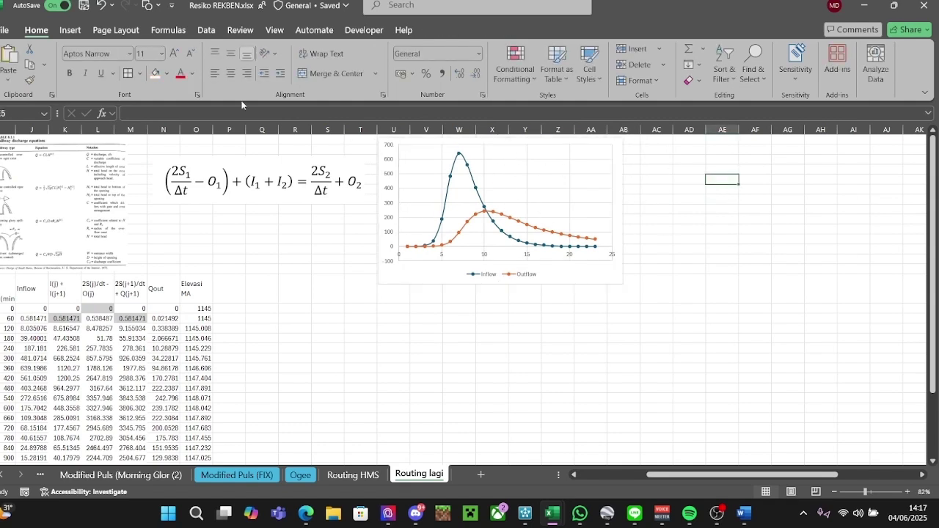
pyautogui.click(70, 30)
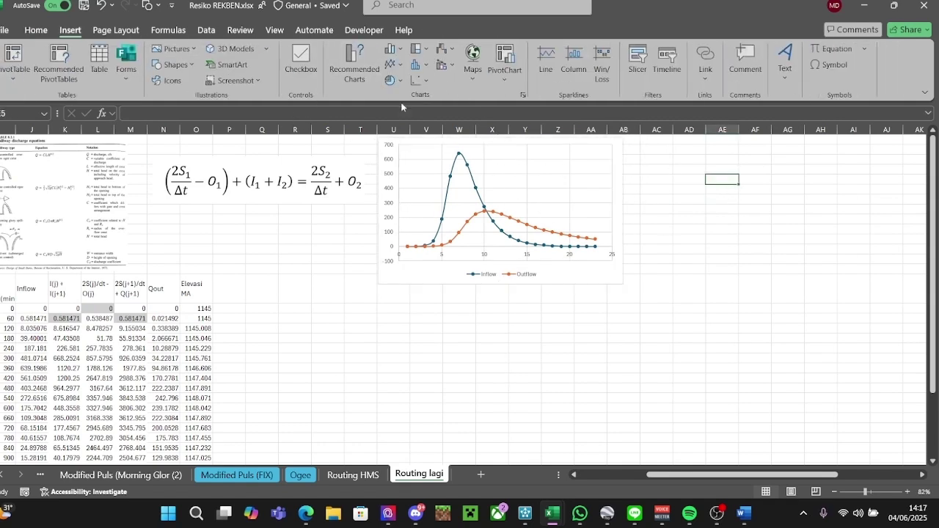
pyautogui.click(418, 80)
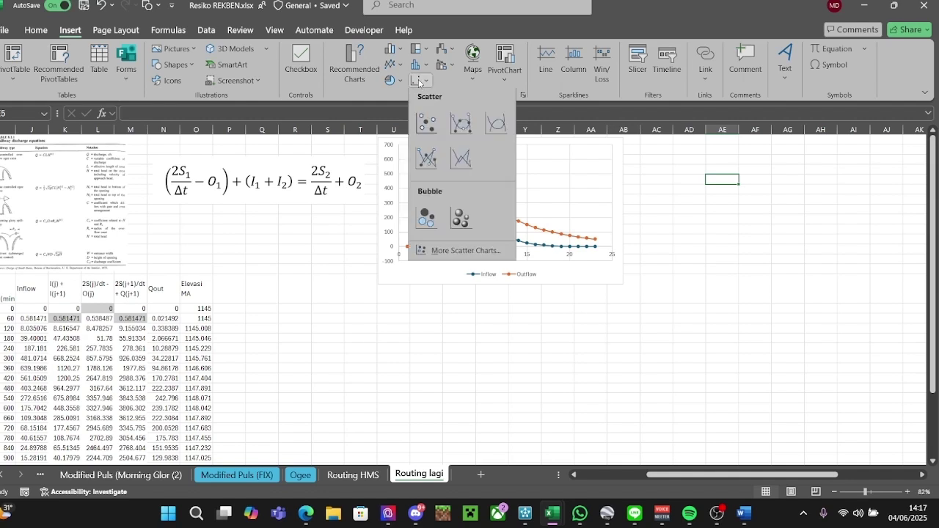
pyautogui.click(487, 129)
pyautogui.moveTo(482, 320); pyautogui.dragTo(799, 236)
pyautogui.rightClick(790, 232)
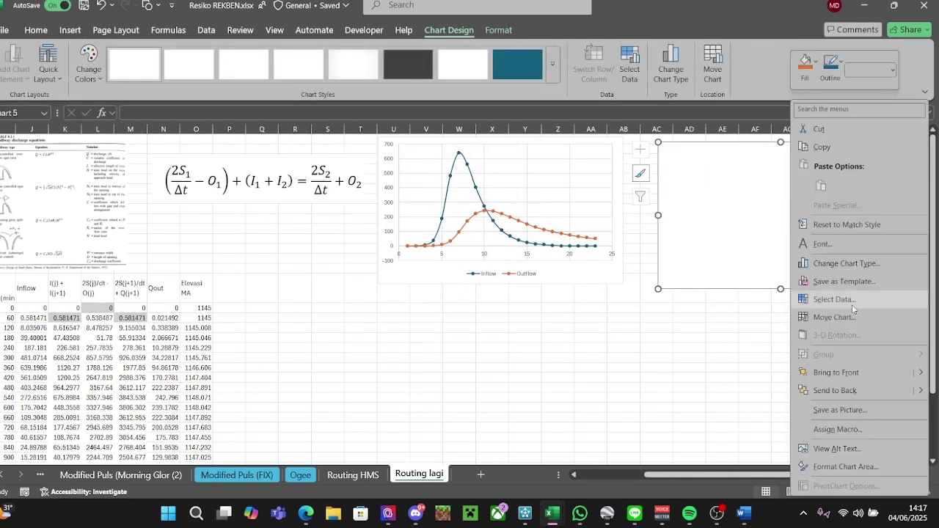
pyautogui.press('Escape')
# Add the header "Elevasi Puncak Bendungan" in cell P15, beside Elevasi MA.
pyautogui.click(231, 287)
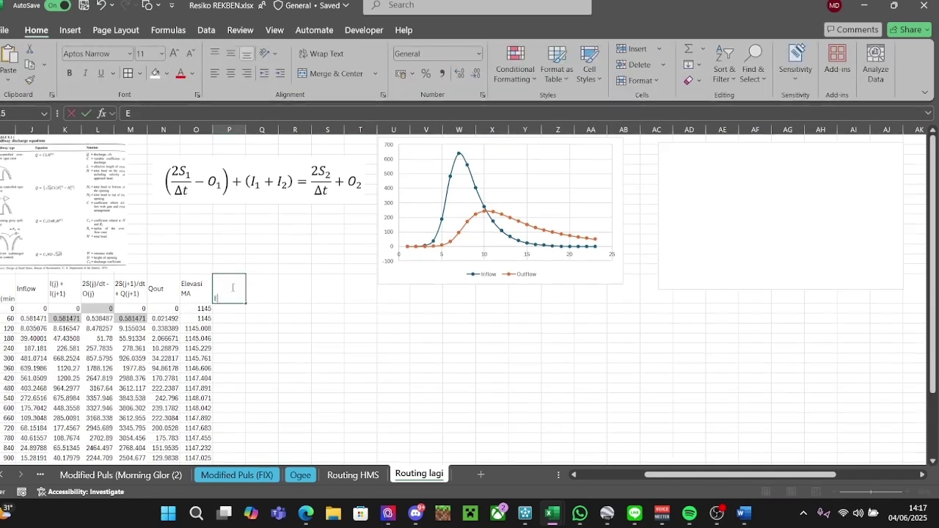
pyautogui.write('Elelvasi')
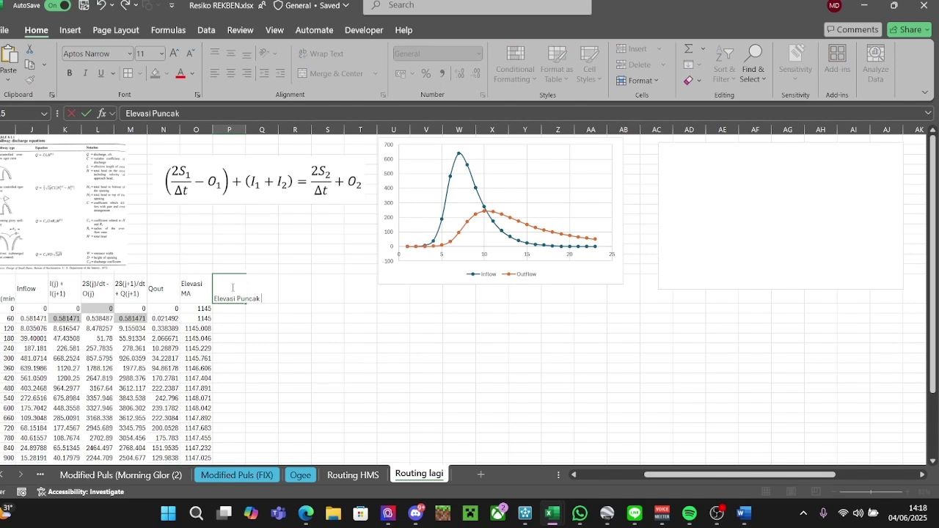
pyautogui.write(' Puncak Bendung')
pyautogui.press('Return')
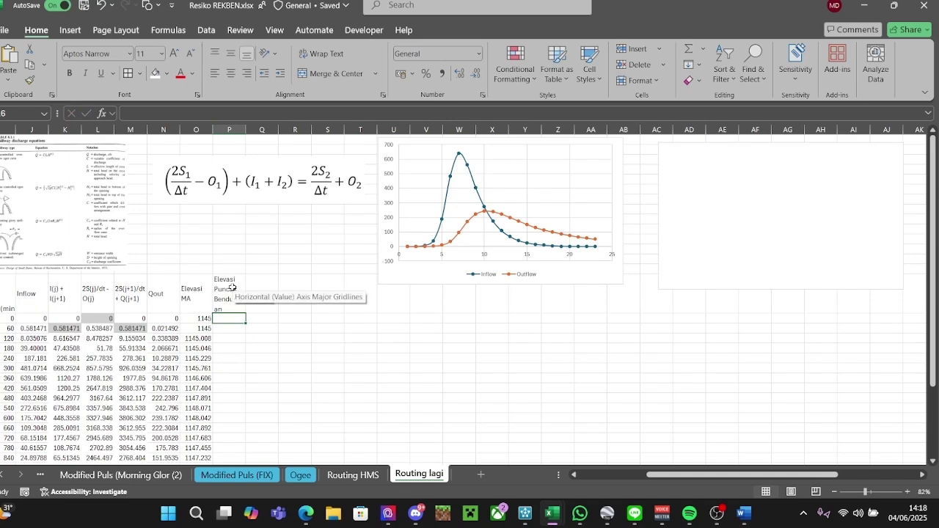
# Enter a formula in P16 that references the 1150 elevation in cell F11 as an absolute reference, =$F$11.
pyautogui.scroll(-1, 232, 286)
pyautogui.write('=')
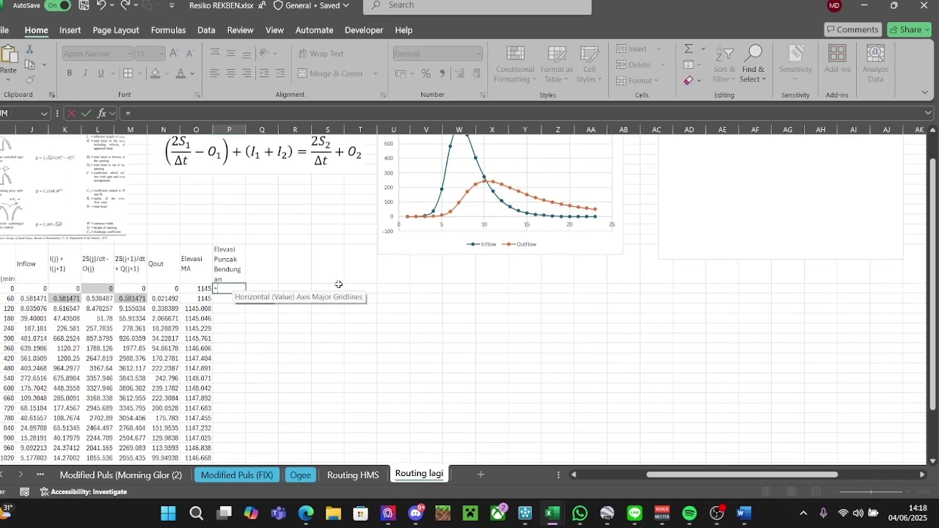
pyautogui.moveTo(734, 474); pyautogui.dragTo(664, 474)
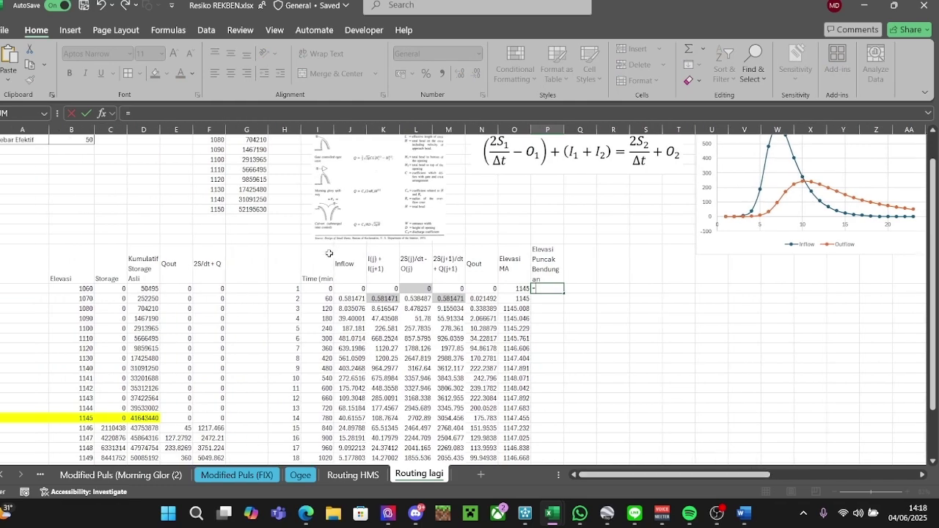
pyautogui.click(251, 209)
pyautogui.press('F4')
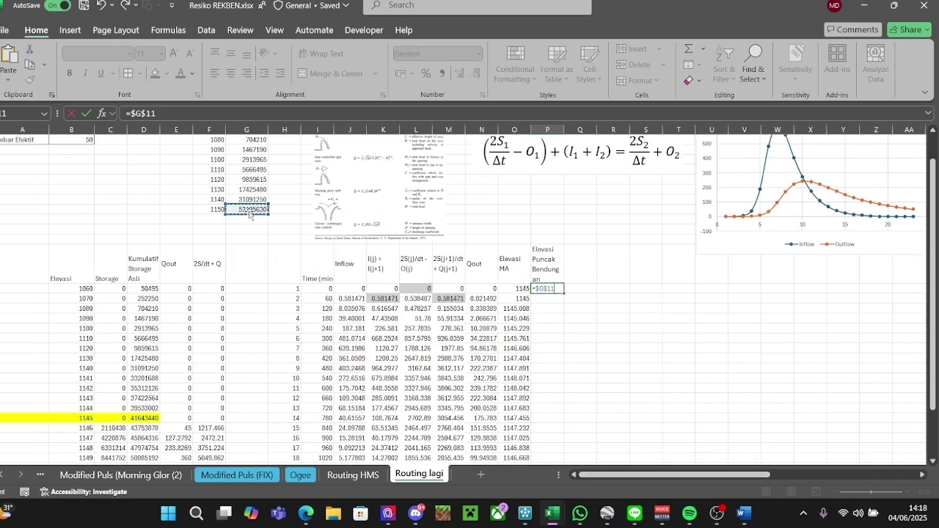
pyautogui.press('BackSpace')
pyautogui.press('BackSpace')
pyautogui.press('Left')
pyautogui.press('Left')
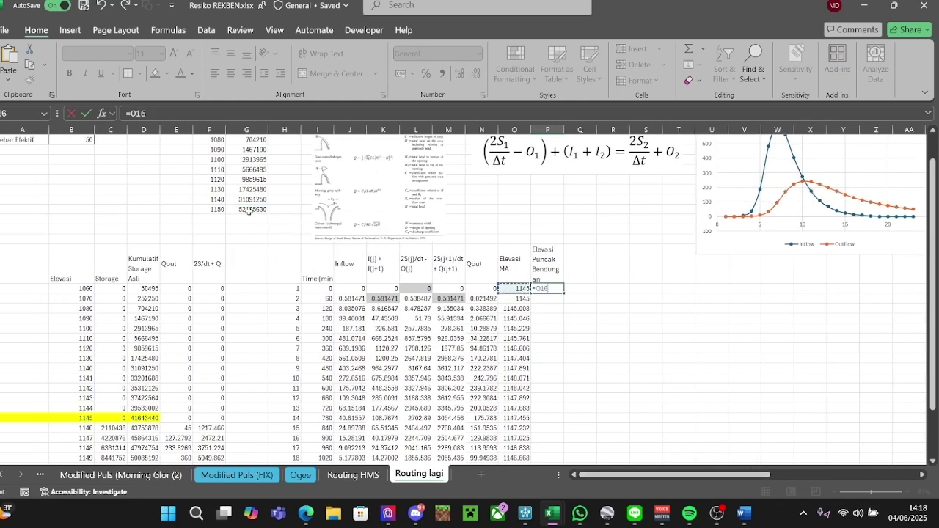
pyautogui.press('Left')
pyautogui.press('Up')
pyautogui.press('Up')
pyautogui.press('Left')
pyautogui.press('Left')
pyautogui.press('Left')
pyautogui.press('Left')
pyautogui.press('Left')
pyautogui.press('Up')
pyautogui.press('Left')
pyautogui.press('Up')
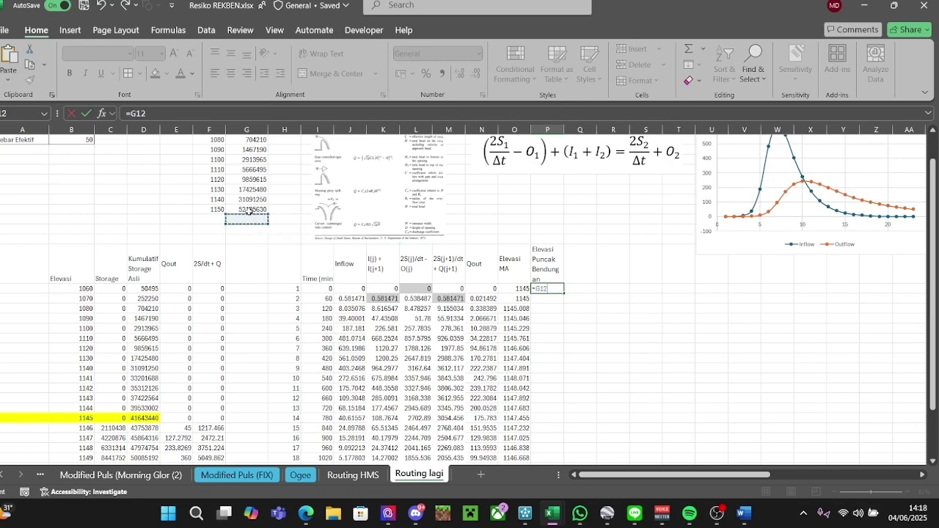
pyautogui.press('Left')
pyautogui.press('Up')
pyautogui.press('F4')
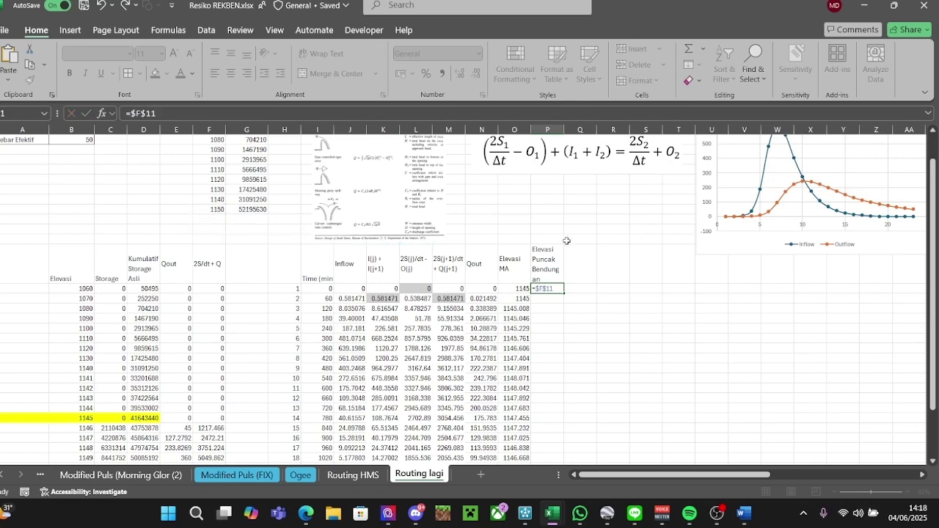
pyautogui.press('Return')
# Copy the P16 crest elevation formula down the Elevasi Puncak Bendungan column through row 38.
pyautogui.press('Up')
pyautogui.hotkey('ctrl', 'c')
pyautogui.press('Left')
pyautogui.hotkey('ctrl', 'Down')
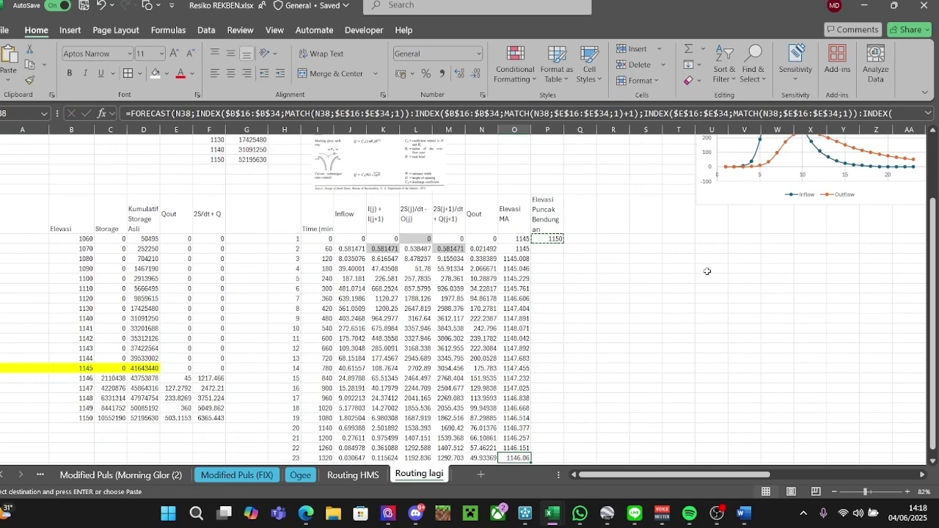
pyautogui.hotkey('ctrl', 'Right')
pyautogui.hotkey('ctrl', 'Left')
pyautogui.press('Right')
pyautogui.hotkey('shift', 'Up')
pyautogui.hotkey('shift', 'Up')
pyautogui.hotkey('shift', 'Up')
pyautogui.hotkey('shift', 'Up')
pyautogui.hotkey('shift', 'Up')
pyautogui.hotkey('shift', 'Up')
pyautogui.hotkey('shift', 'Up')
pyautogui.hotkey('shift', 'Up')
pyautogui.hotkey('shift', 'Up')
pyautogui.hotkey('shift', 'Up')
pyautogui.hotkey('shift', 'Up')
pyautogui.hotkey('shift', 'Up')
pyautogui.hotkey('shift', 'Up')
pyautogui.hotkey('shift', 'Up')
pyautogui.hotkey('shift', 'Up')
pyautogui.hotkey('shift', 'Up')
pyautogui.hotkey('shift', 'Up')
pyautogui.hotkey('shift', 'Up')
pyautogui.hotkey('shift', 'Up')
pyautogui.hotkey('shift', 'Up')
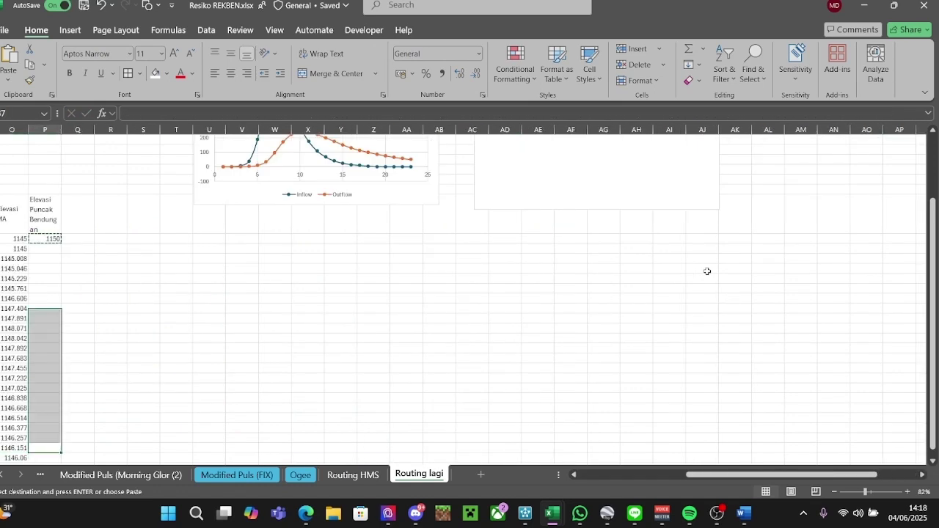
pyautogui.hotkey('ctrl', 'v')
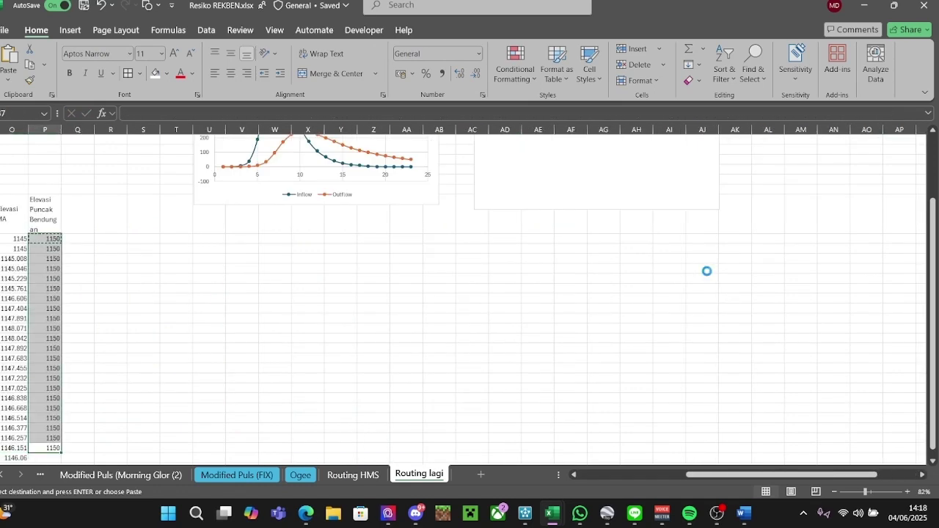
pyautogui.press('Escape')
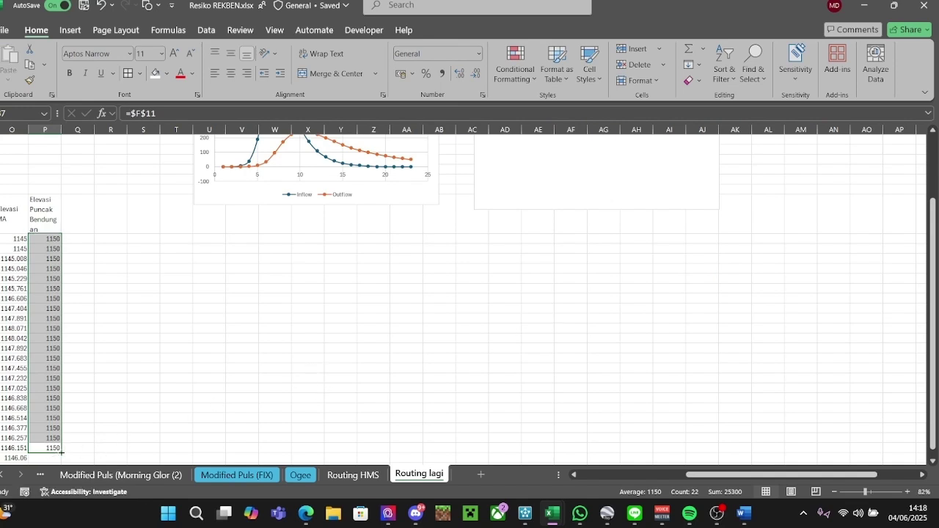
pyautogui.moveTo(62, 452); pyautogui.dragTo(61, 454)
pyautogui.moveTo(150, 377); pyautogui.dragTo(177, 369)
pyautogui.scroll(3, 510, 300)
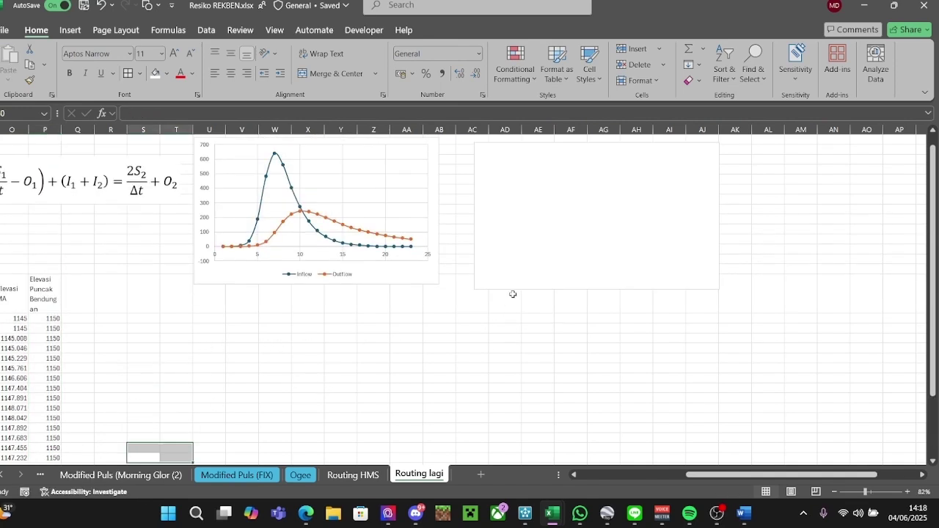
# Add the header "Elevasi Spillway" in cell Q15, beside Elevasi Puncak Bendungan.
pyautogui.click(78, 292)
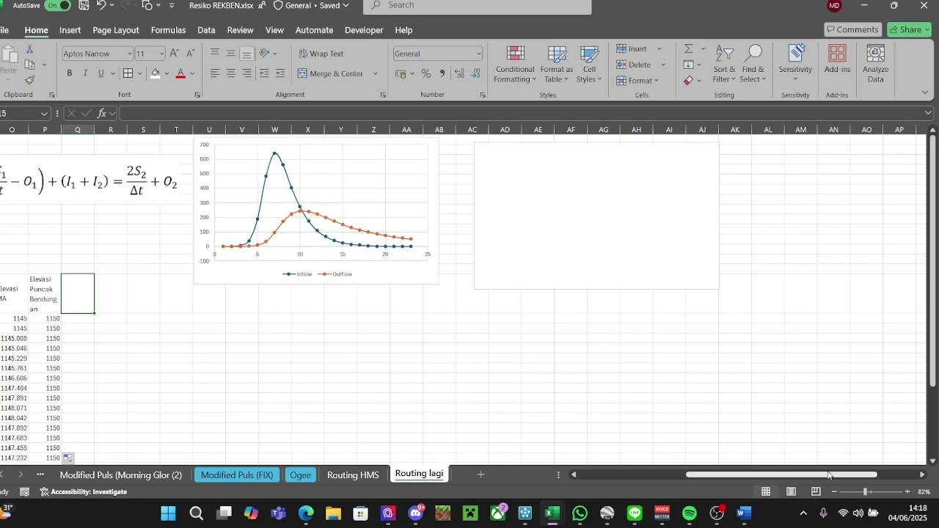
pyautogui.moveTo(777, 474); pyautogui.dragTo(716, 482)
pyautogui.click(338, 294)
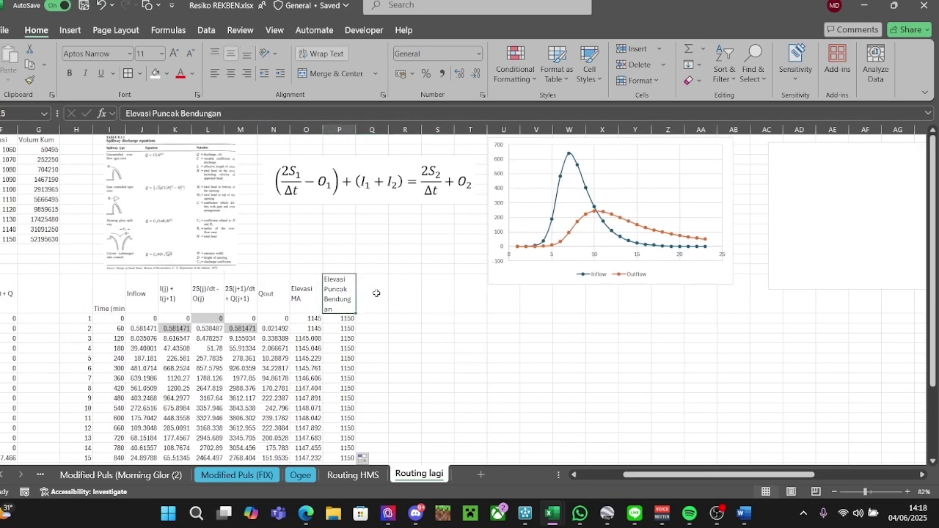
pyautogui.click(374, 294)
pyautogui.write('Elevasi Spi')
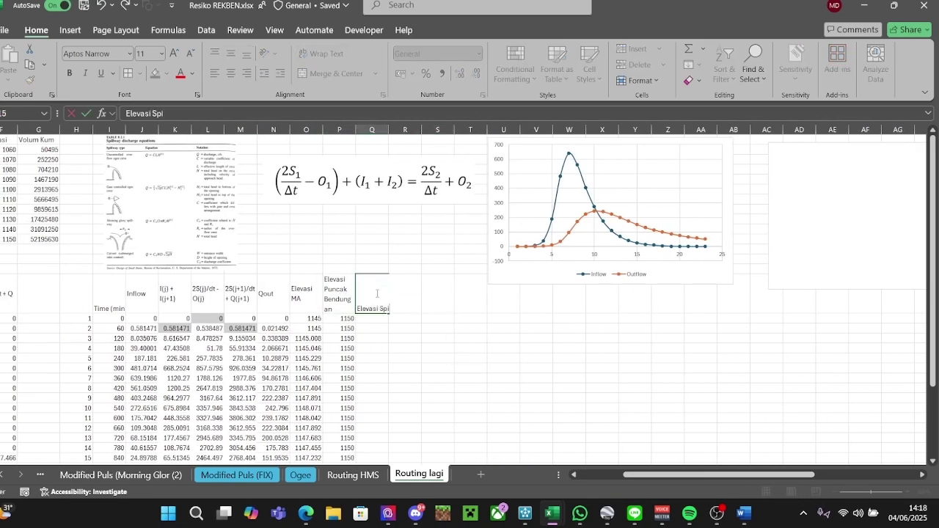
pyautogui.write('llway')
pyautogui.press('Return')
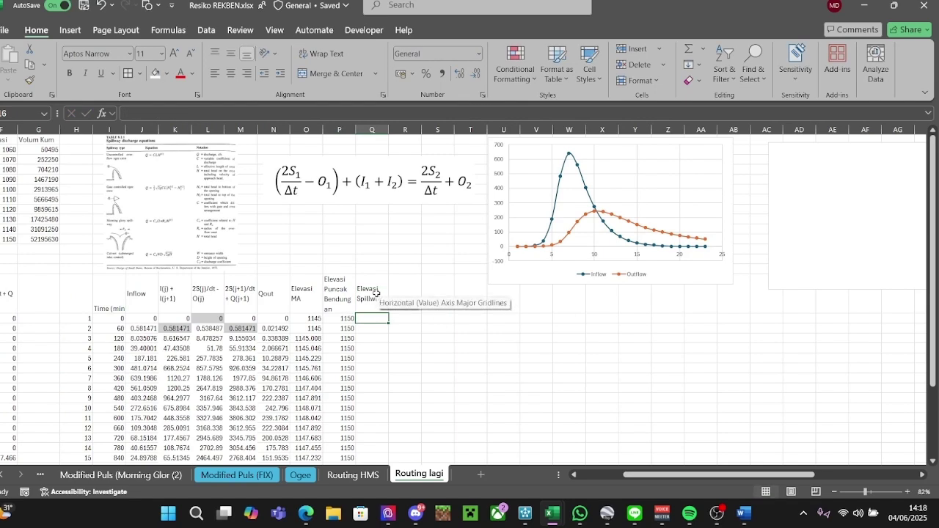
# Enter =$B$3 in Q16 to reference the Elevasi Spillway input as an absolute reference.
pyautogui.moveTo(686, 475); pyautogui.dragTo(642, 475)
pyautogui.click(81, 160)
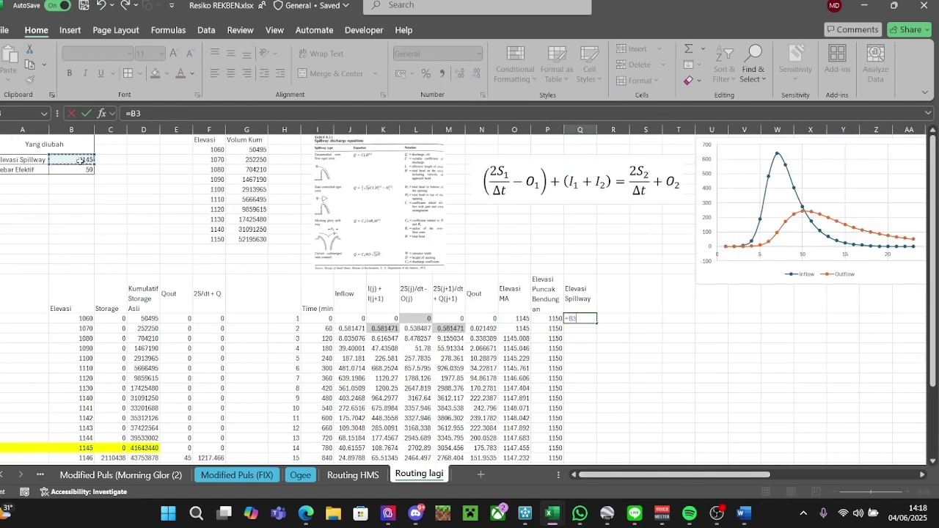
pyautogui.press('F4')
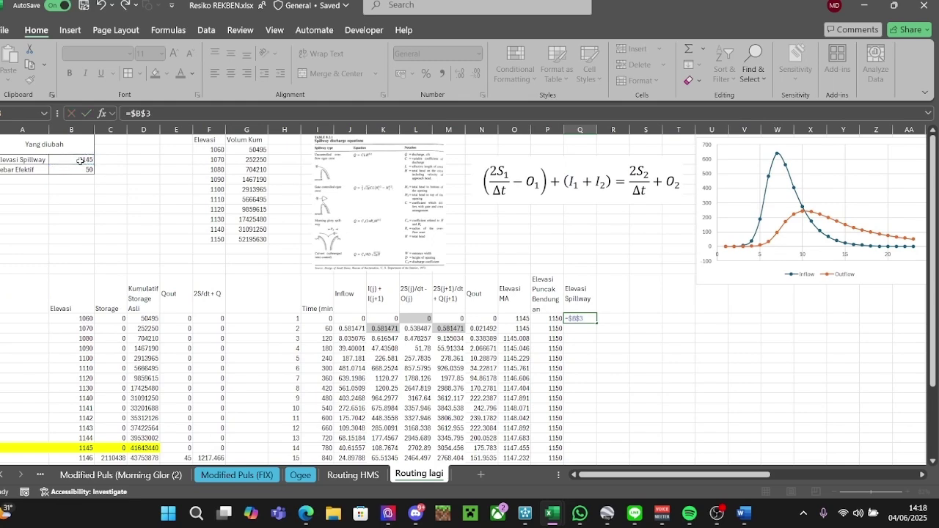
pyautogui.press('Return')
# Copy the Q16 formula down the Elevasi Spillway column through row 38.
pyautogui.press('Up')
pyautogui.hotkey('ctrl', 'c')
pyautogui.press('Left')
pyautogui.hotkey('ctrl', 'Down')
pyautogui.press('Right')
pyautogui.hotkey('ctrl', 'shift', 'Up')
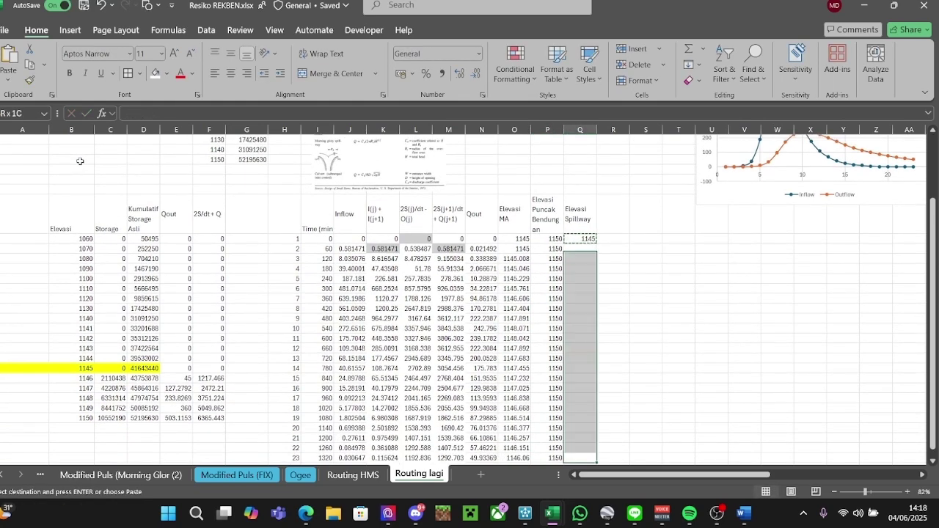
pyautogui.hotkey('ctrl', 'v')
pyautogui.hotkey('ctrl', 'shift', 'Down')
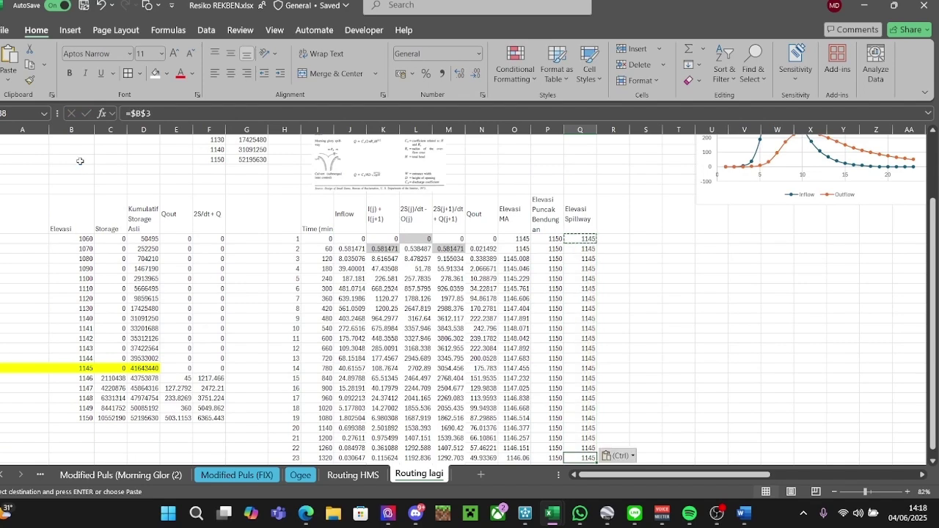
pyautogui.press('Escape')
# Start a data series named "TMA" in the blank chart, with H16:H38 as its X values.
pyautogui.moveTo(703, 475); pyautogui.dragTo(751, 475)
pyautogui.scroll(3, 376, 234)
pyautogui.click(897, 213)
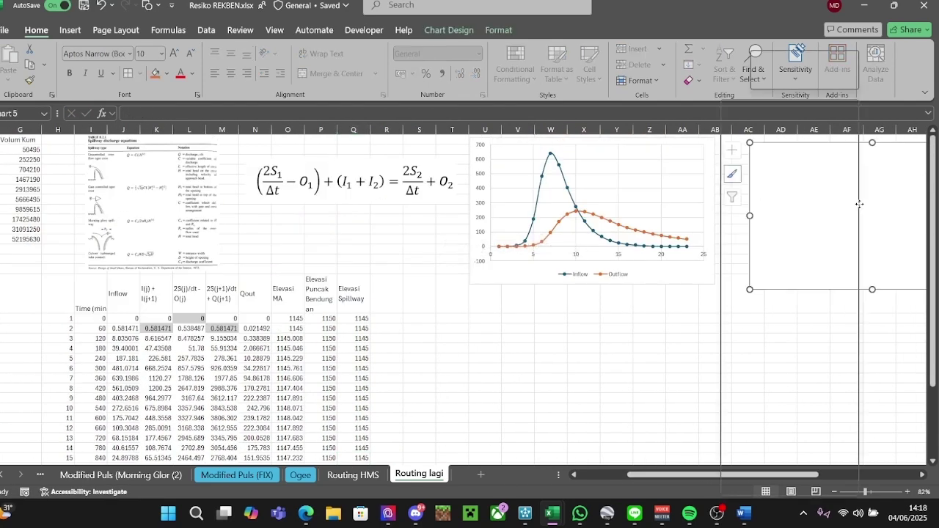
pyautogui.rightClick(866, 214)
pyautogui.click(789, 299)
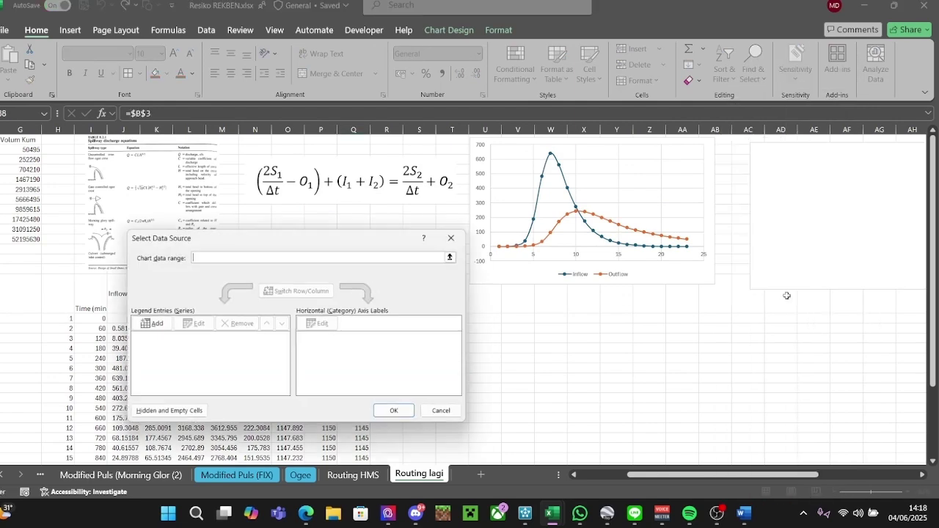
pyautogui.click(149, 324)
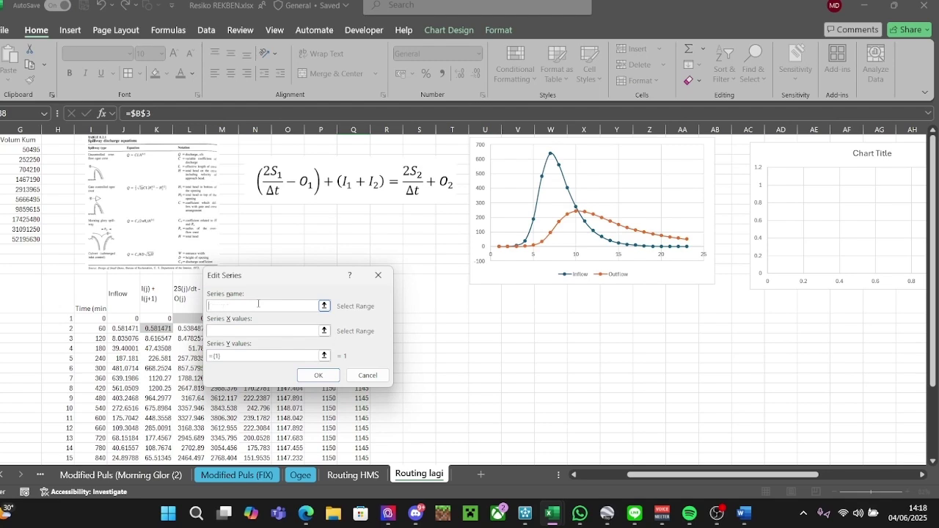
pyautogui.click(242, 331)
pyautogui.moveTo(294, 275); pyautogui.dragTo(364, 251)
pyautogui.click(59, 317)
pyautogui.moveTo(64, 315); pyautogui.dragTo(58, 458)
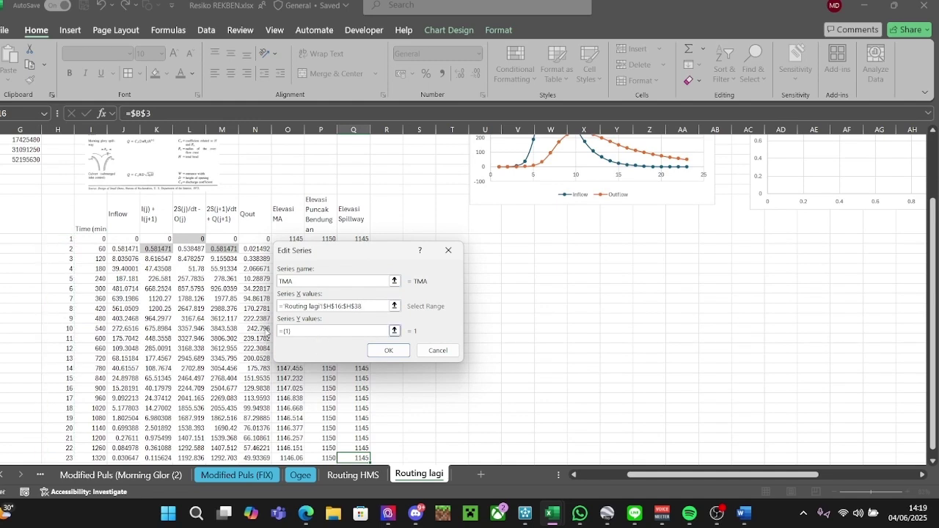
# Set the TMA series' Y values to the Elevasi MA range O16:O38 and accept the series.
pyautogui.click(314, 330)
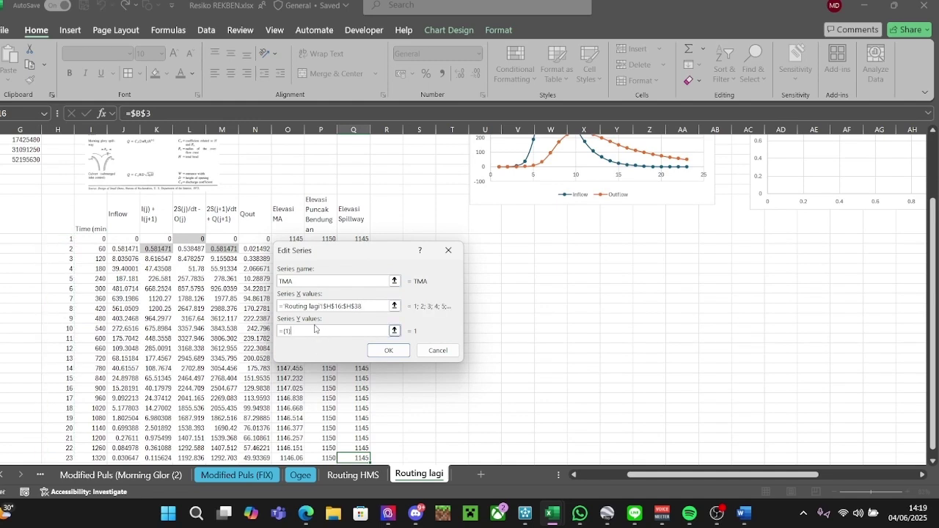
pyautogui.click(281, 306)
pyautogui.moveTo(309, 252); pyautogui.dragTo(439, 252)
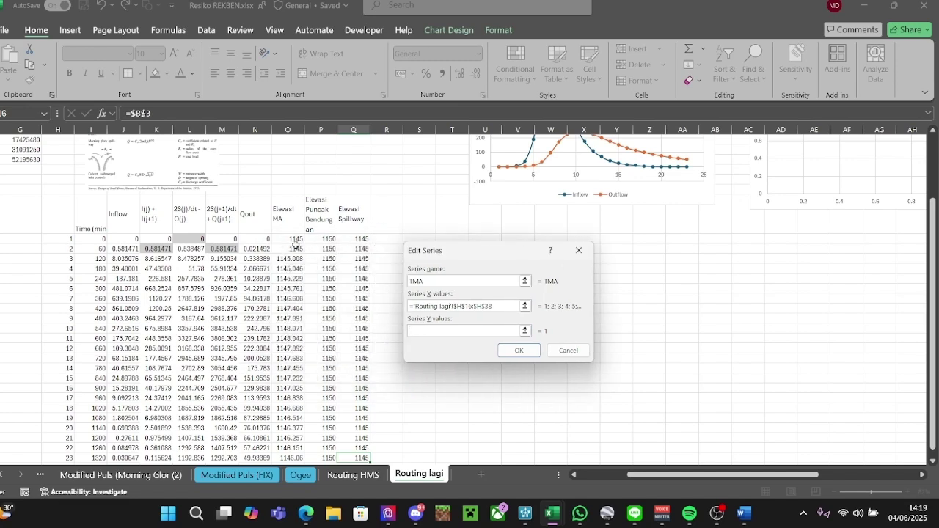
pyautogui.click(283, 244)
pyautogui.hotkey('ctrl', 'shift', 'Down')
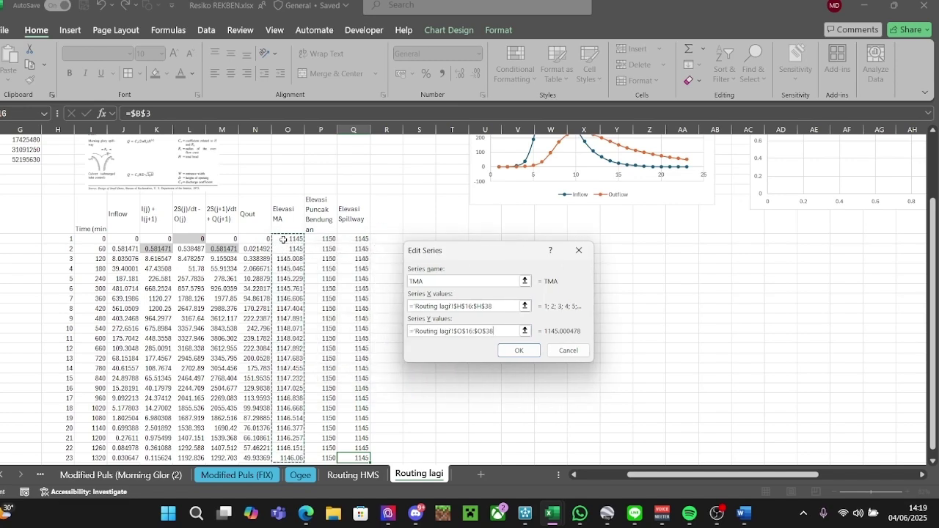
pyautogui.press('Return')
pyautogui.click(148, 323)
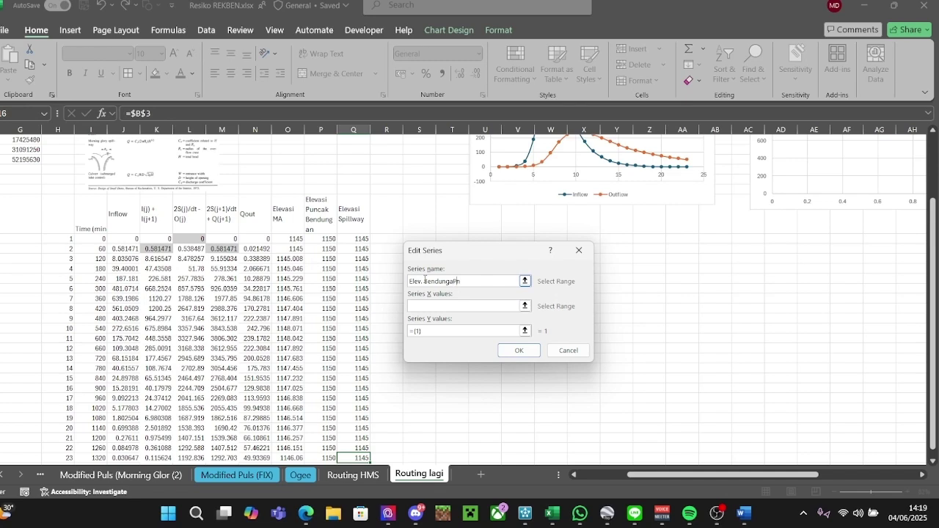
pyautogui.write('+')
pyautogui.press('Right')
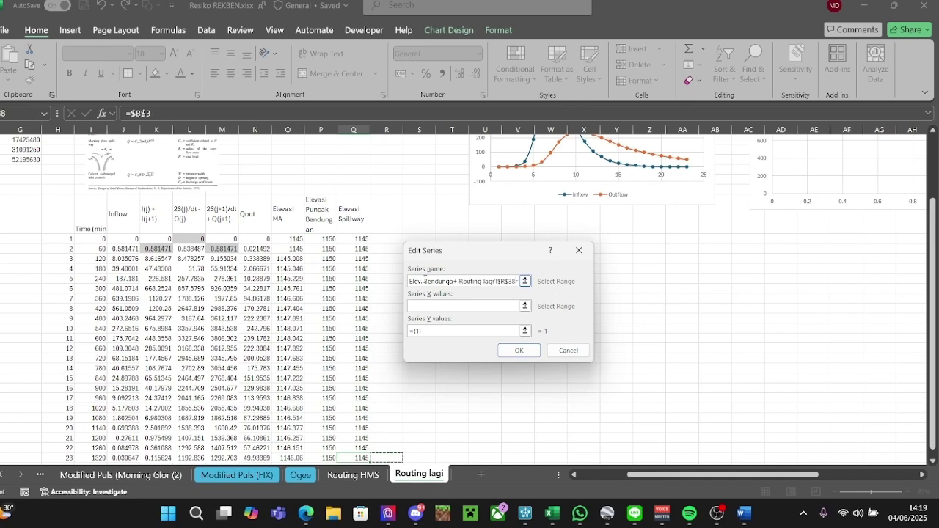
pyautogui.press('Return')
# Add a series named "Elev Puncak" with X values H16:H38 and the crest elevation range P16:P38 as Y values.
pyautogui.click(148, 325)
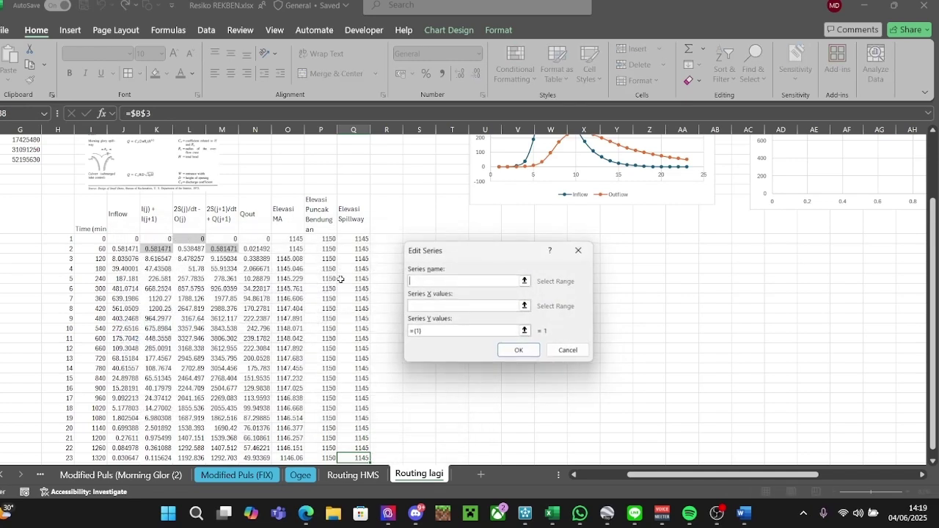
pyautogui.click(447, 306)
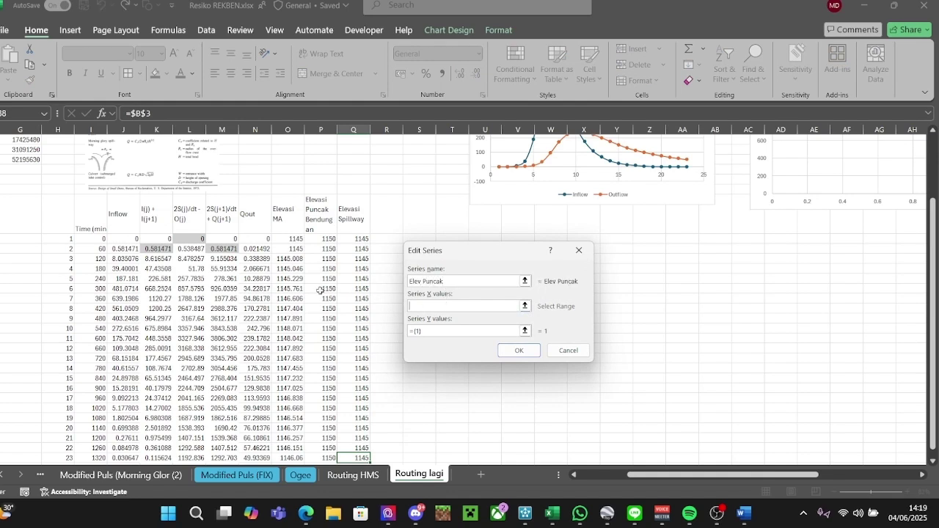
pyautogui.click(70, 237)
pyautogui.hotkey('ctrl', 'shift', 'Down')
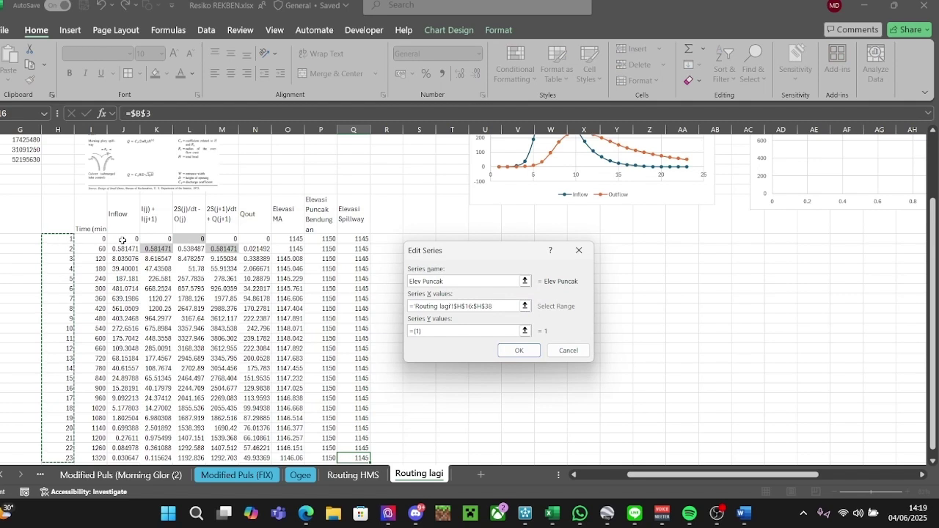
pyautogui.click(416, 331)
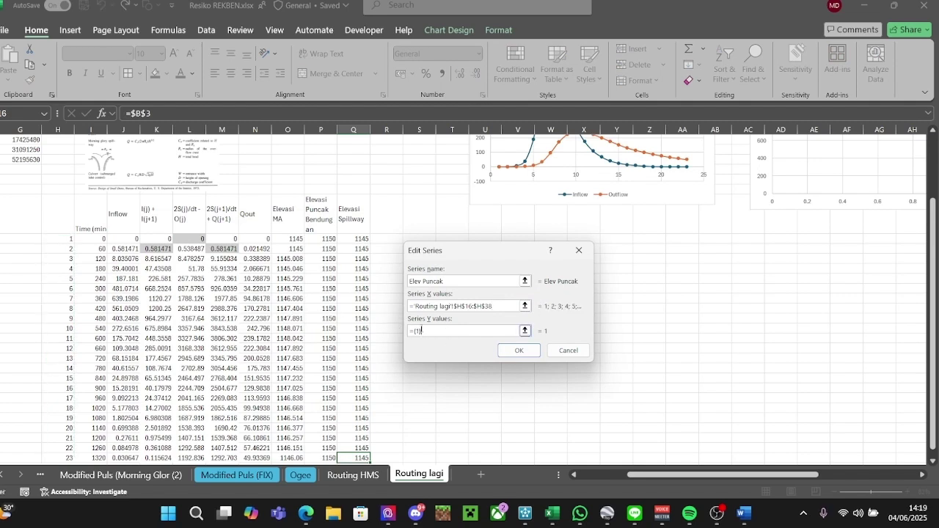
pyautogui.click(328, 240)
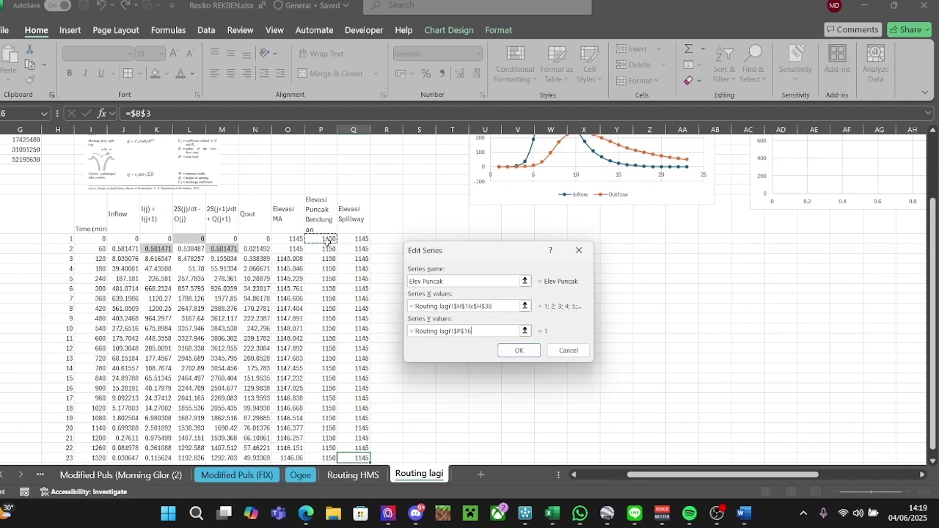
pyautogui.hotkey('ctrl', 'shift', 'Down')
pyautogui.press('Return')
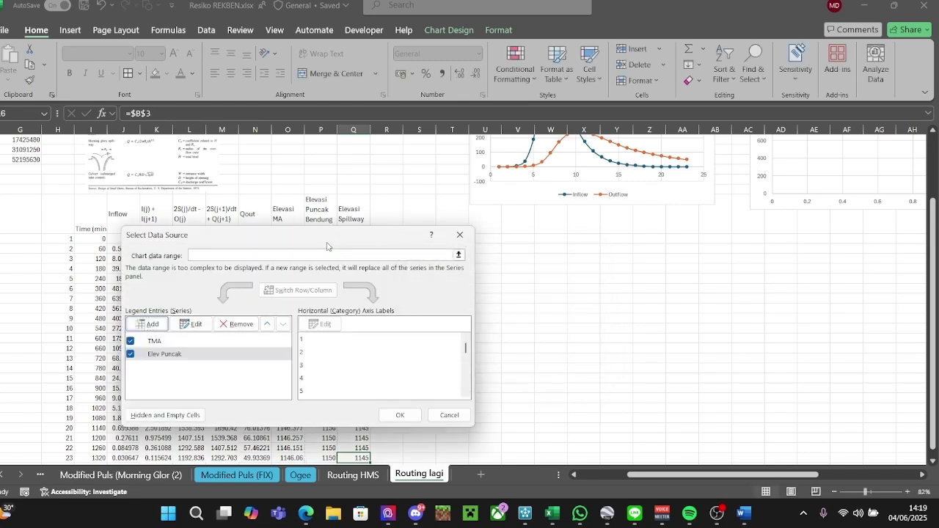
# Add a series named "Elev Spillway" with X values H16:H38 and Y values Q16:Q38, and accept the chart's data source.
pyautogui.click(144, 325)
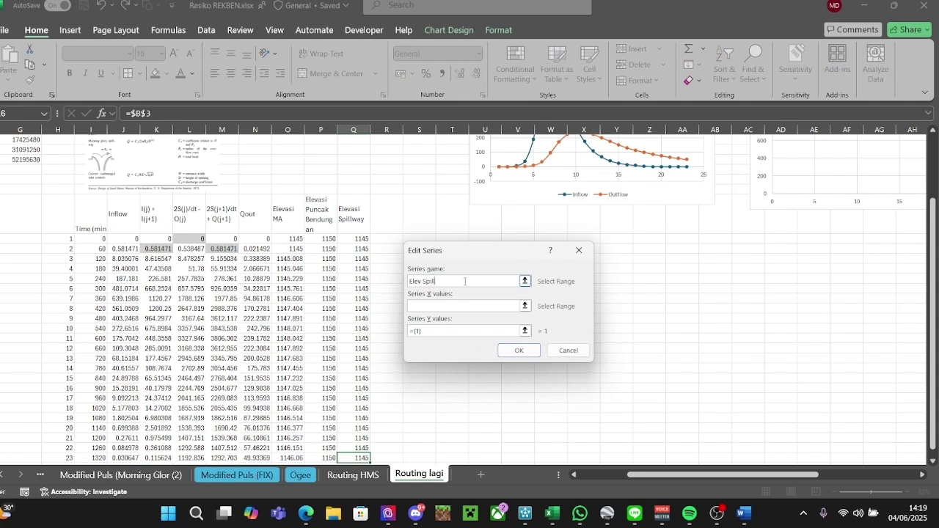
pyautogui.click(449, 306)
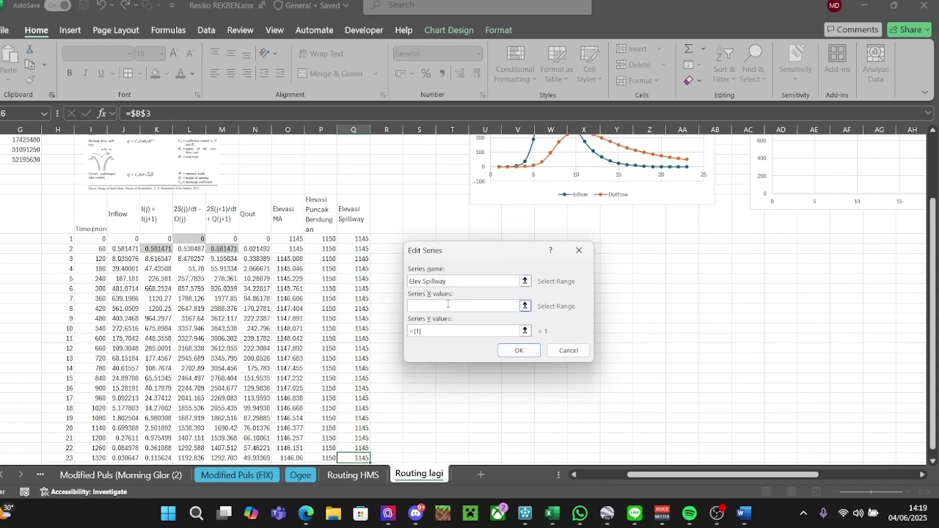
pyautogui.click(57, 239)
pyautogui.hotkey('ctrl', 'shift', 'Down')
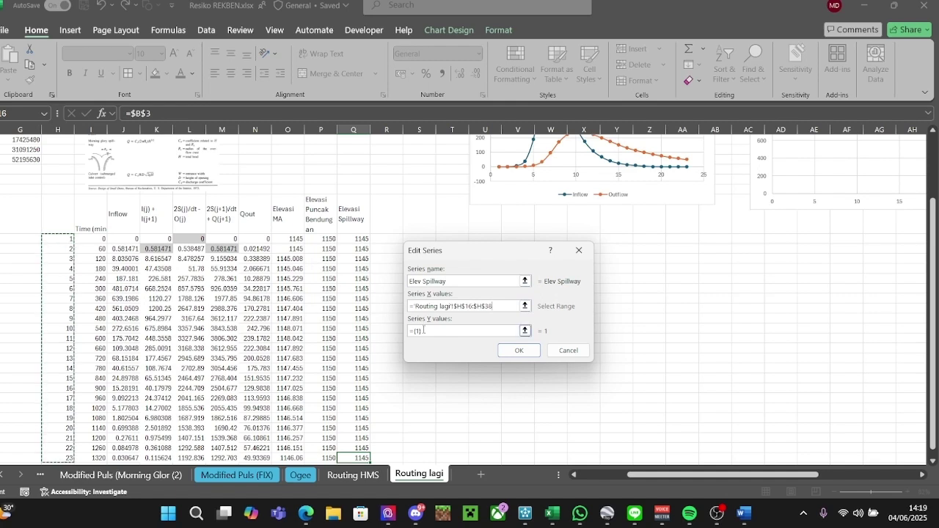
pyautogui.click(413, 332)
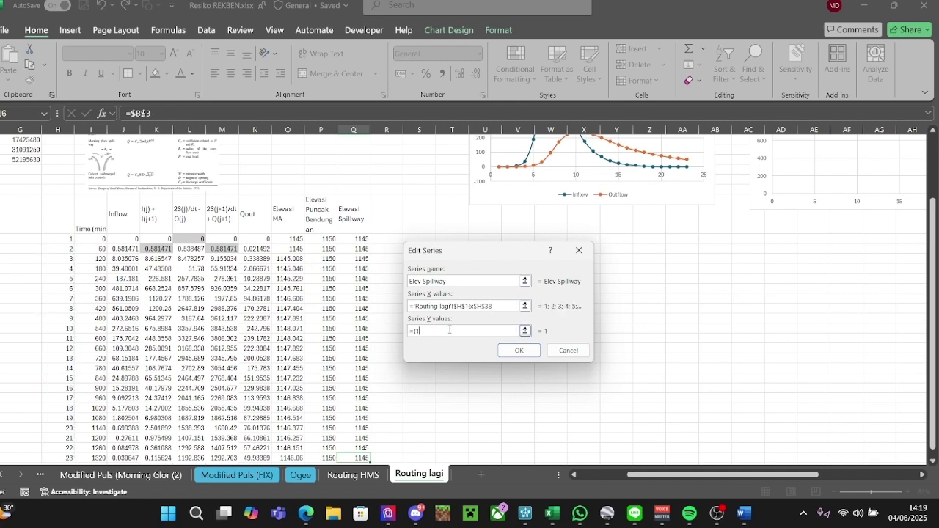
pyautogui.click(352, 239)
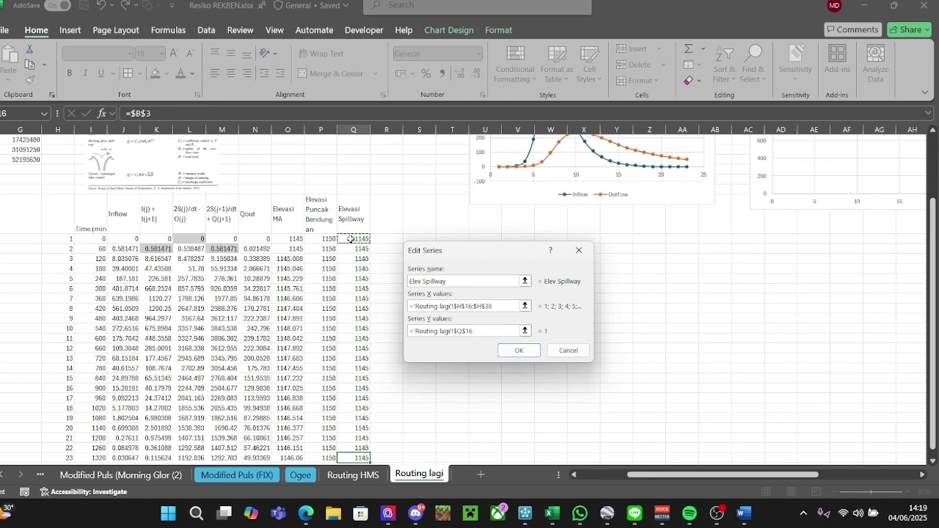
pyautogui.hotkey('ctrl', 'shift', 'Down')
pyautogui.press('Return')
pyautogui.click(399, 414)
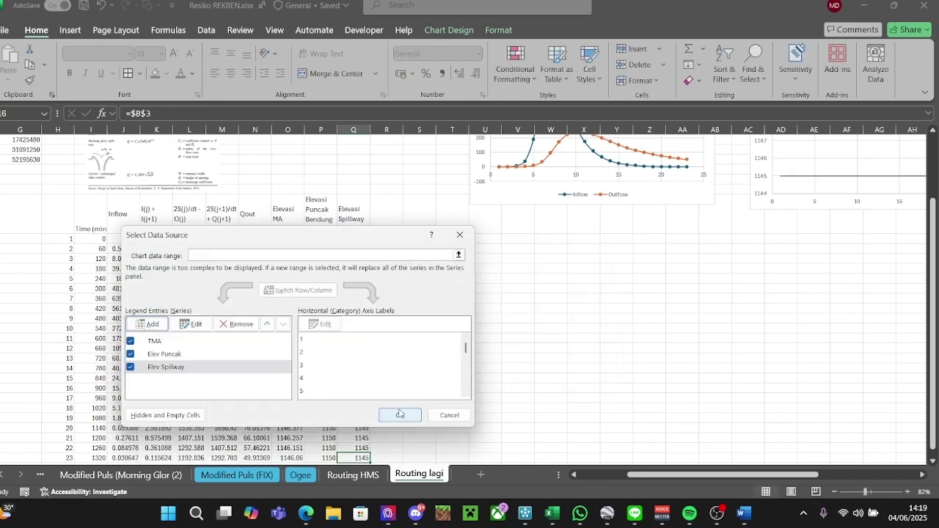
pyautogui.hscroll(3, 720, 353)
pyautogui.scroll(3, 720, 352)
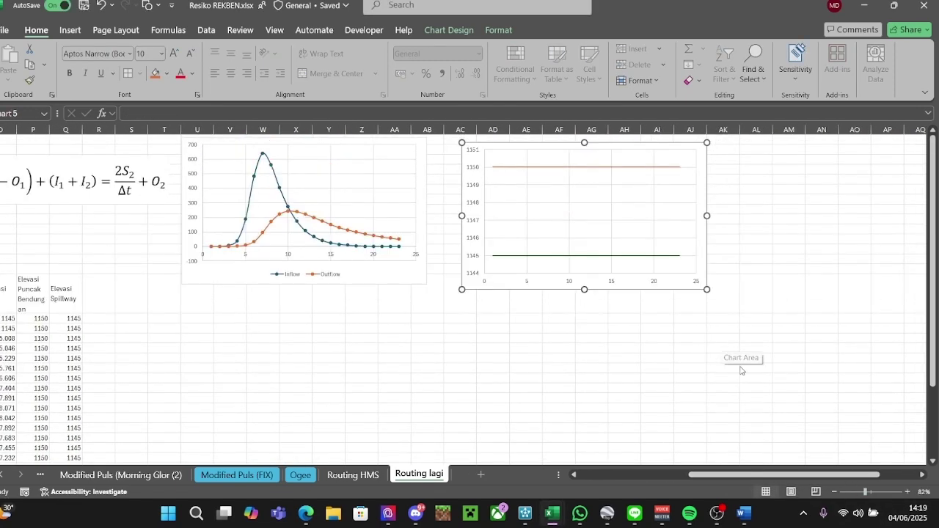
pyautogui.moveTo(778, 476); pyautogui.dragTo(745, 476)
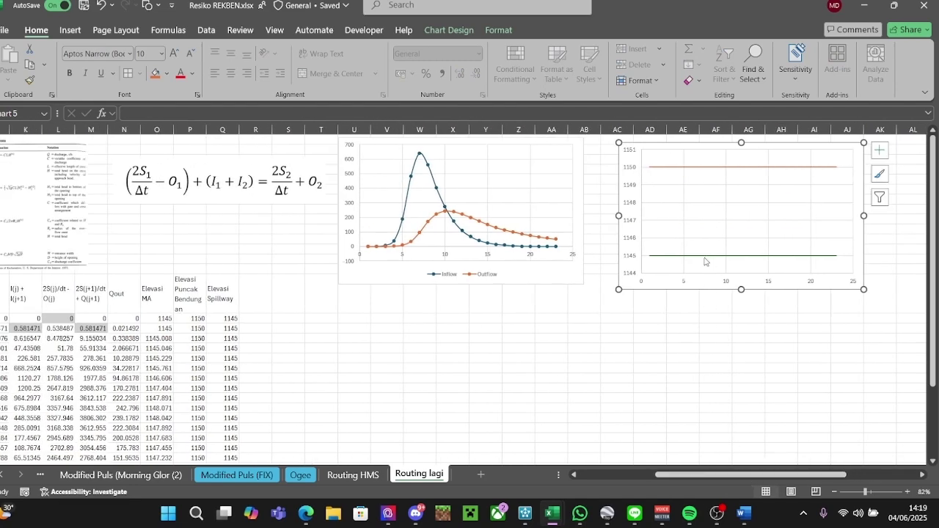
pyautogui.click(704, 238)
pyautogui.rightClick(710, 225)
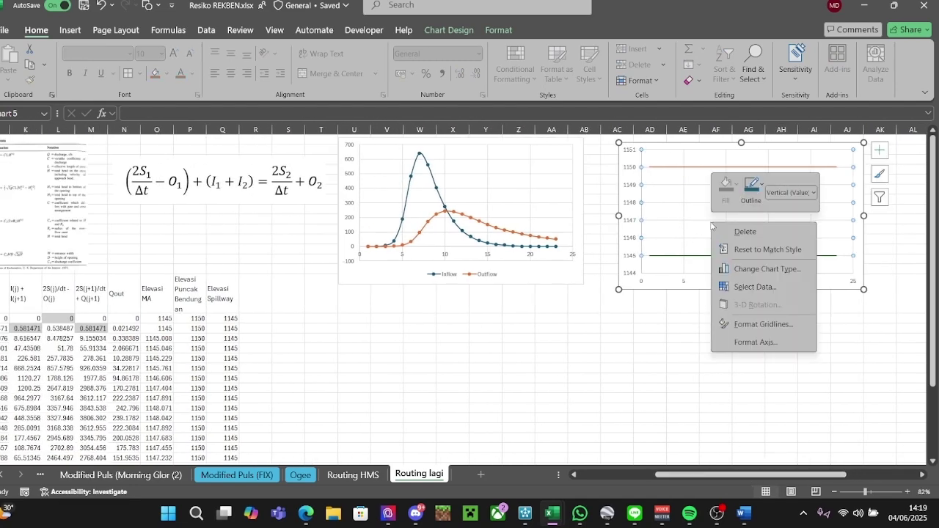
pyautogui.click(731, 286)
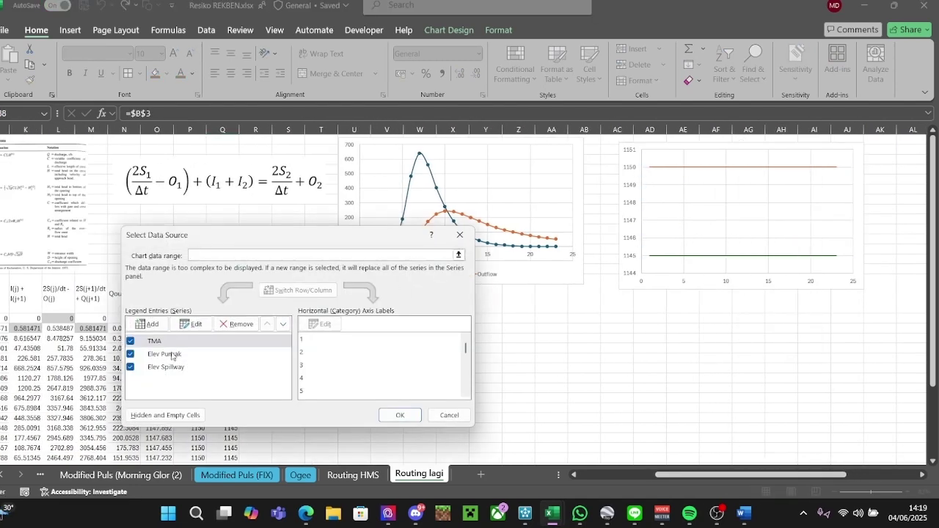
pyautogui.click(182, 326)
pyautogui.click(294, 355)
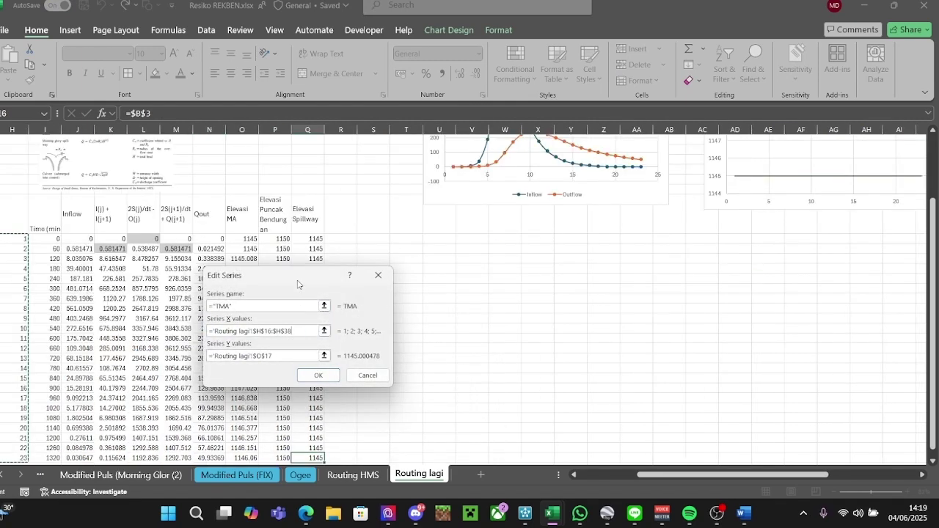
pyautogui.write('+')
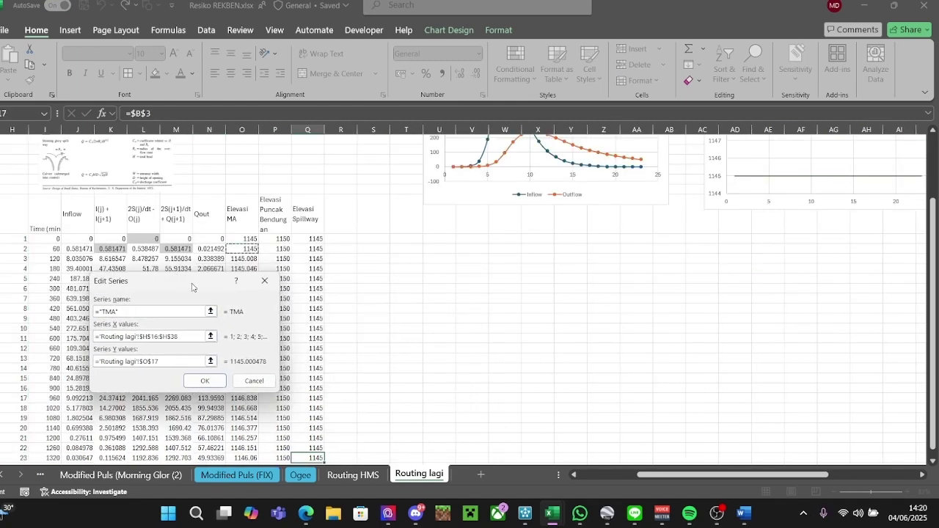
pyautogui.click(243, 238)
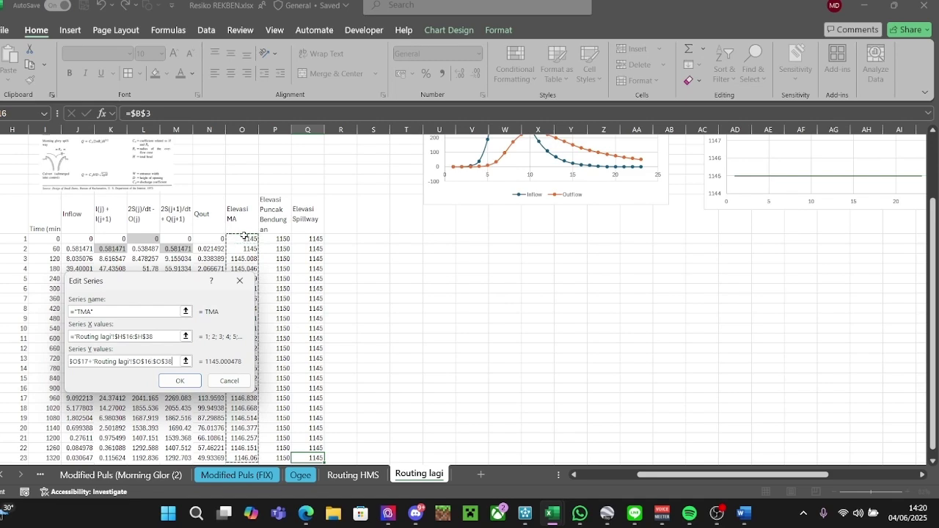
pyautogui.press('Return')
pyautogui.click(255, 243)
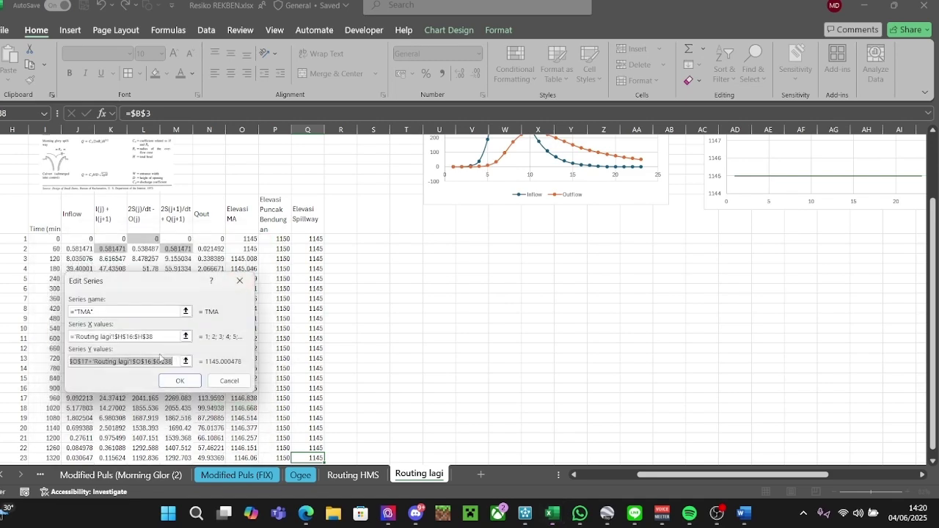
pyautogui.click(163, 337)
pyautogui.click(256, 242)
pyautogui.moveTo(173, 361); pyautogui.dragTo(198, 364)
pyautogui.click(153, 361)
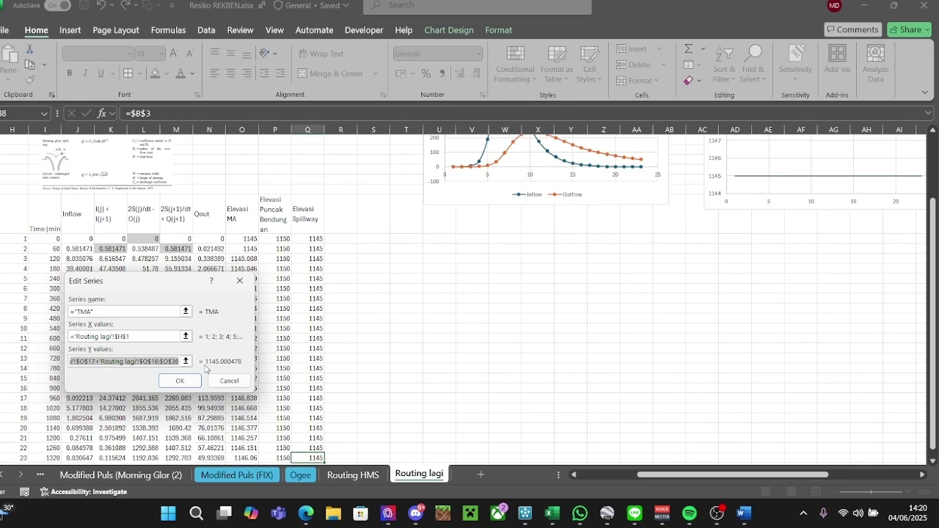
pyautogui.click(180, 381)
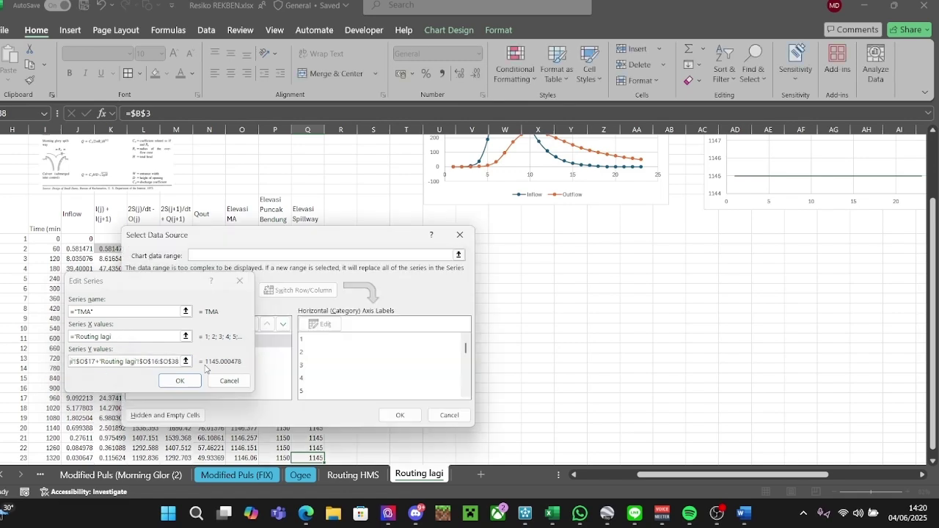
pyautogui.click(462, 422)
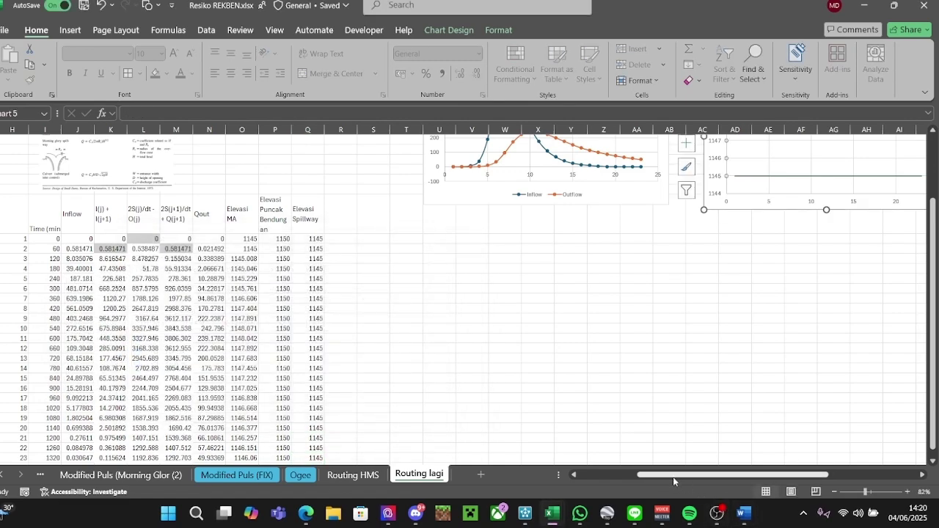
# Remove the TMA series from the elevation chart's data source.
pyautogui.moveTo(673, 477); pyautogui.dragTo(621, 477)
pyautogui.click(488, 239)
pyautogui.scroll(2, 731, 476)
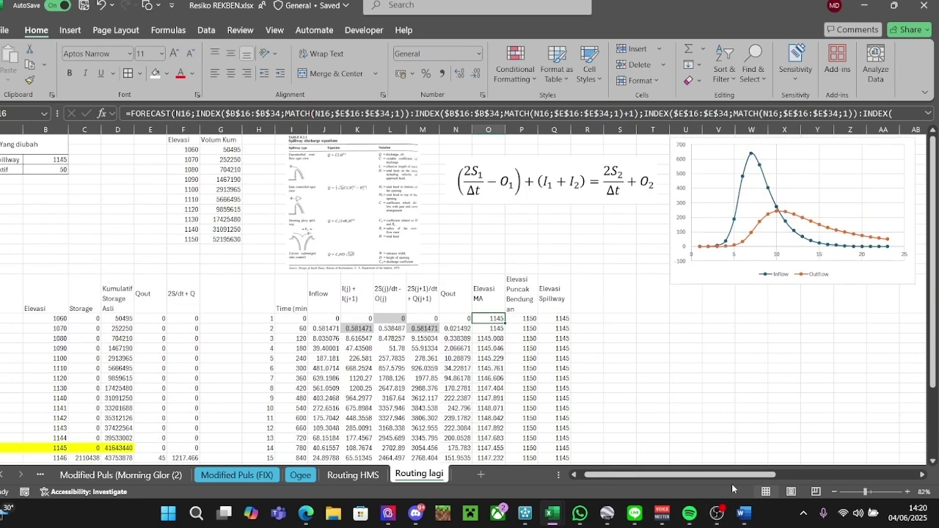
pyautogui.moveTo(731, 475); pyautogui.dragTo(821, 476)
pyautogui.rightClick(629, 214)
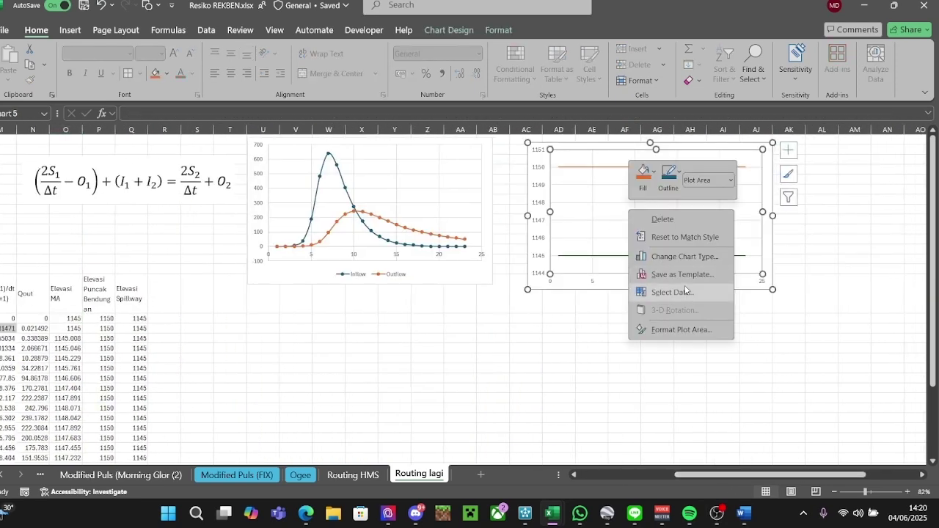
pyautogui.click(683, 292)
pyautogui.click(232, 324)
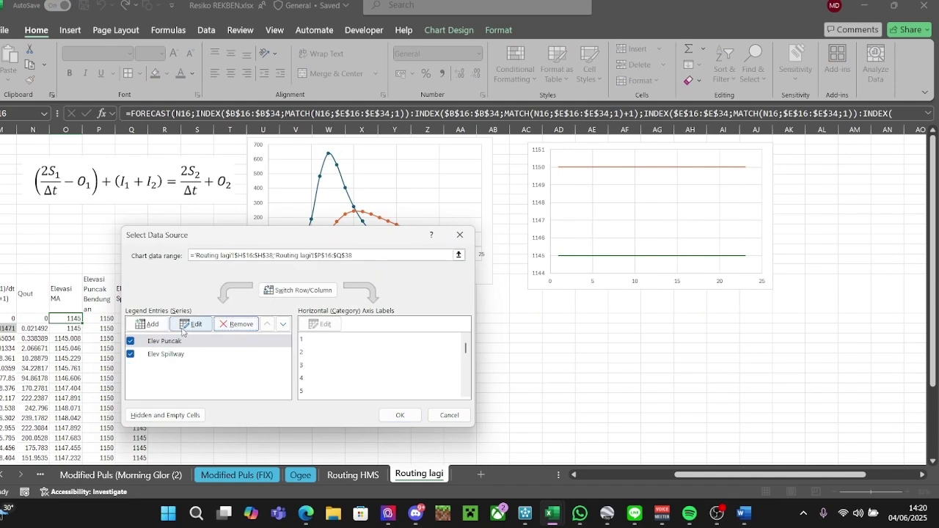
# Start a new series named "TMA" in the elevation chart, with H16:H38 as its X values.
pyautogui.click(148, 323)
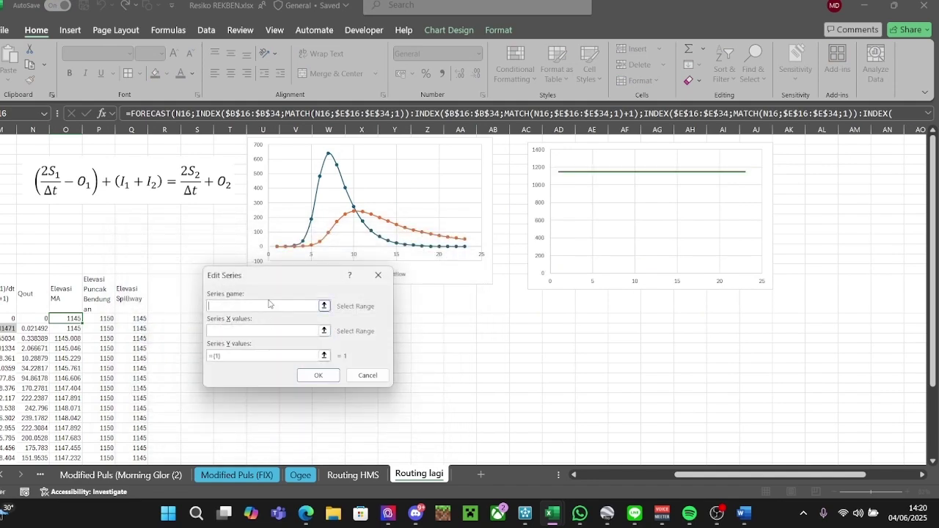
pyautogui.click(257, 331)
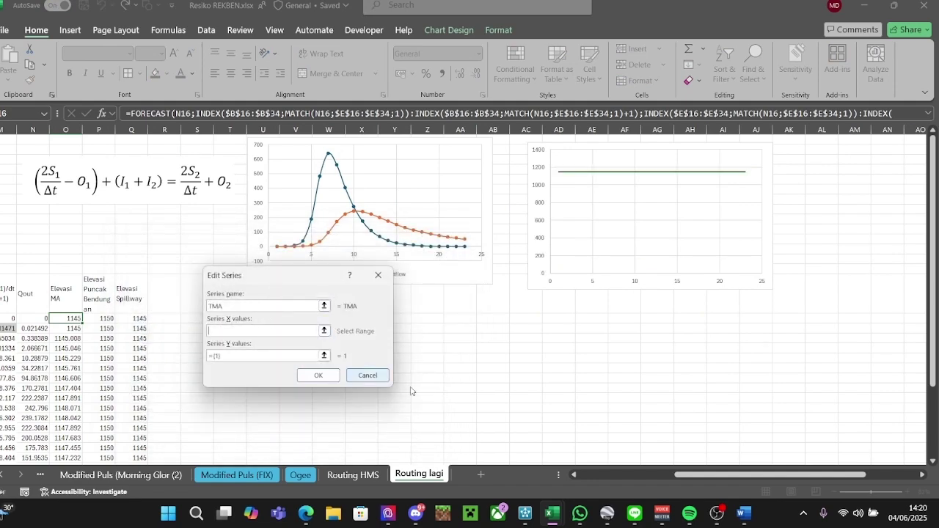
pyautogui.moveTo(740, 477); pyautogui.dragTo(686, 476)
pyautogui.click(66, 318)
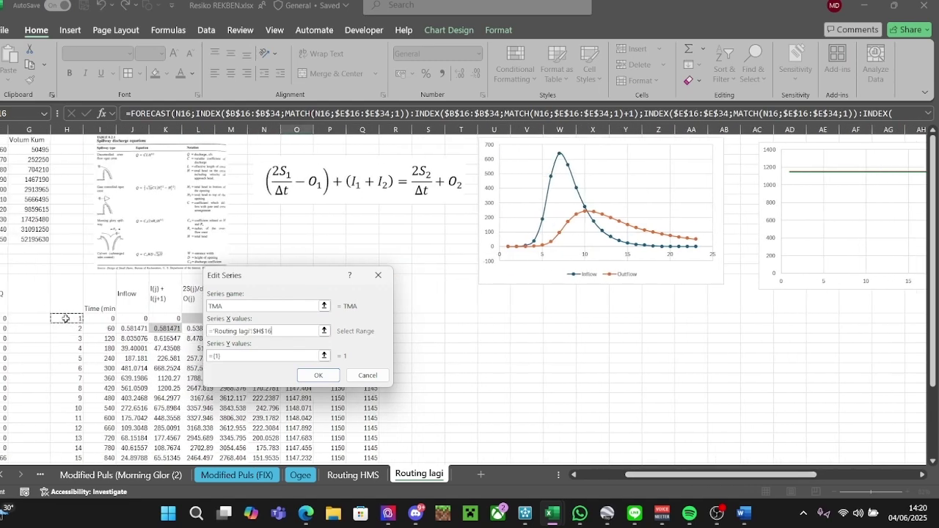
pyautogui.moveTo(66, 319); pyautogui.dragTo(66, 457)
# Set the new TMA series' Y values to the Elevasi MA range O16:O38 and accept the chart's data source.
pyautogui.click(225, 355)
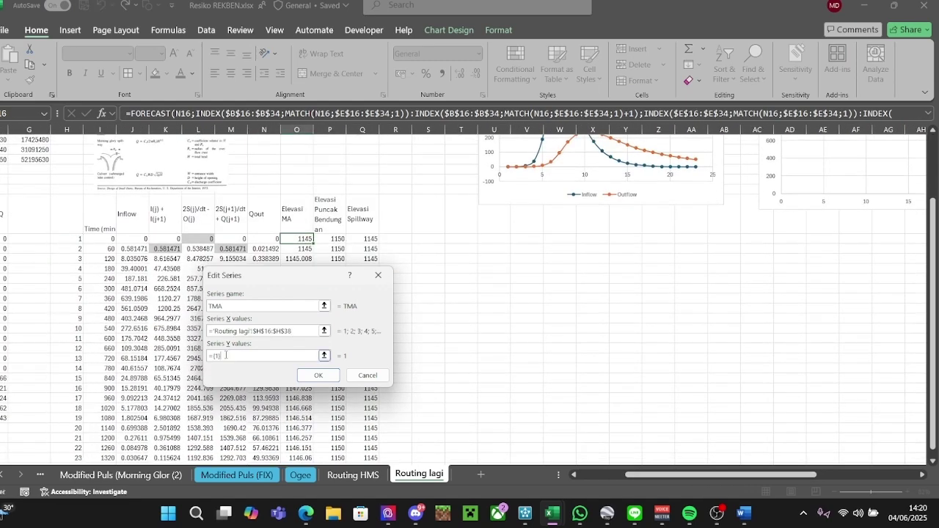
pyautogui.press('BackSpace')
pyautogui.press('BackSpace')
pyautogui.press('BackSpace')
pyautogui.press('BackSpace')
pyautogui.moveTo(267, 278); pyautogui.dragTo(500, 272)
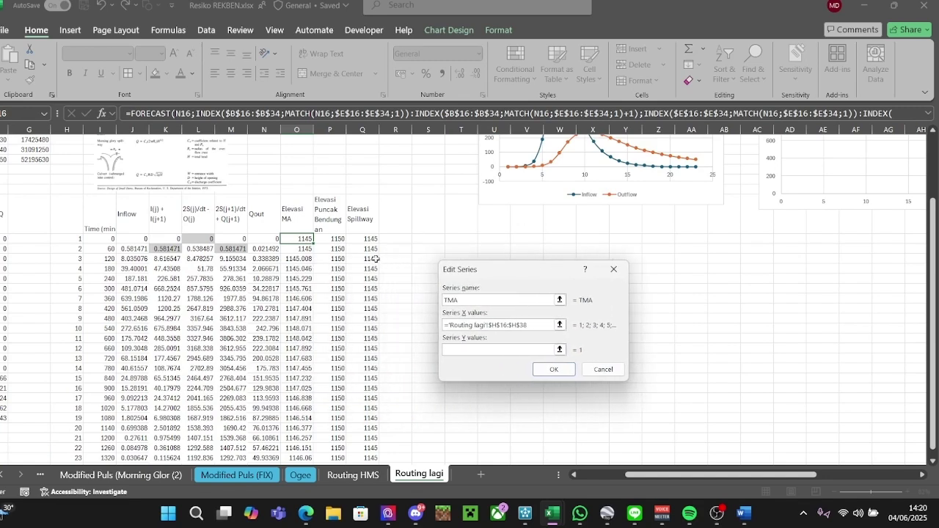
pyautogui.click(287, 238)
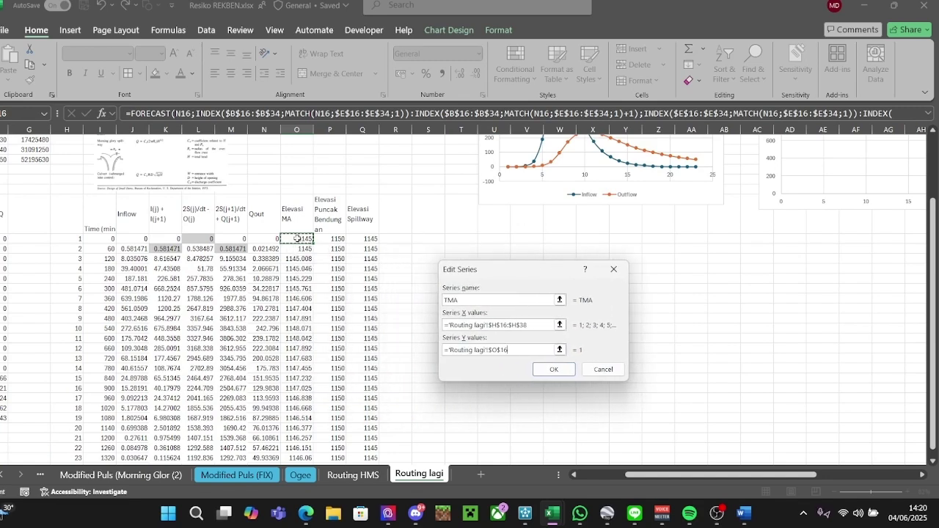
pyautogui.hotkey('ctrl', 'shift', 'Down')
pyautogui.click(554, 369)
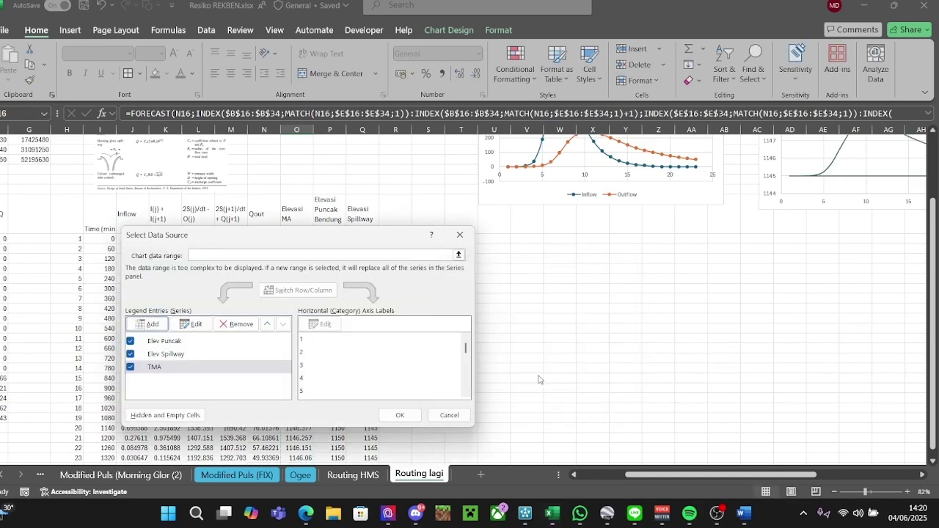
pyautogui.click(399, 414)
# Move the "Yang diubah" input table to cell Y17, below the inflow-outflow chart.
pyautogui.moveTo(672, 475)
pyautogui.mouseDown()
pyautogui.moveTo(688, 476)
pyautogui.moveTo(576, 476)
pyautogui.moveTo(685, 475)
pyautogui.mouseUp()
pyautogui.scroll(3, 760, 322)
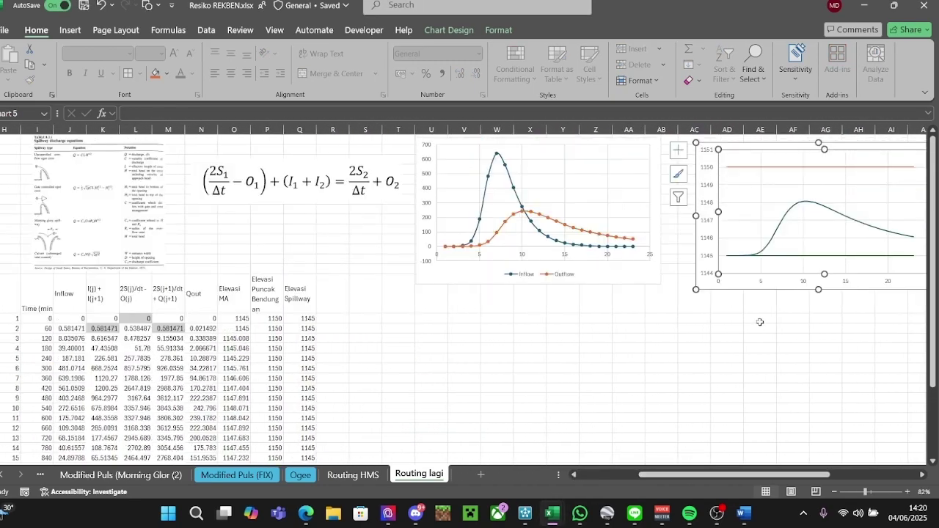
pyautogui.moveTo(776, 476); pyautogui.dragTo(714, 478)
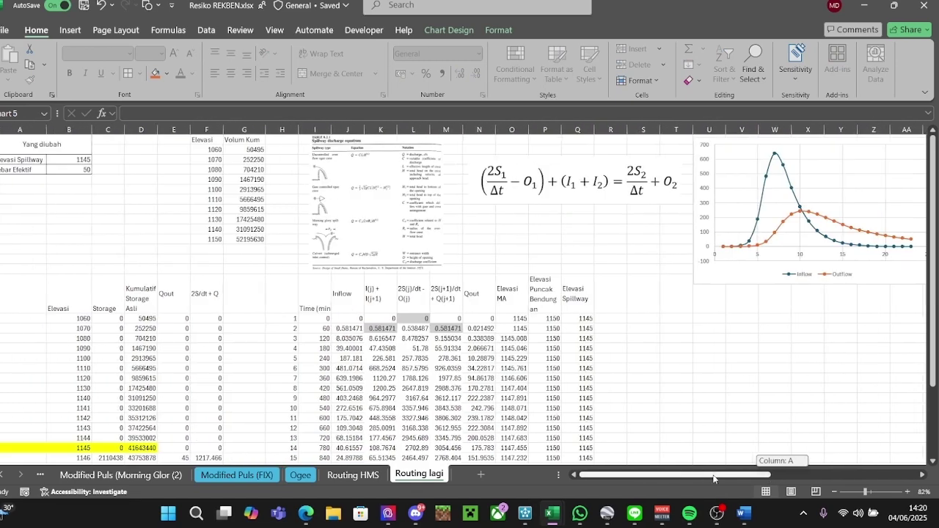
pyautogui.moveTo(41, 143); pyautogui.dragTo(80, 169)
pyautogui.hotkey('ctrl', 'c')
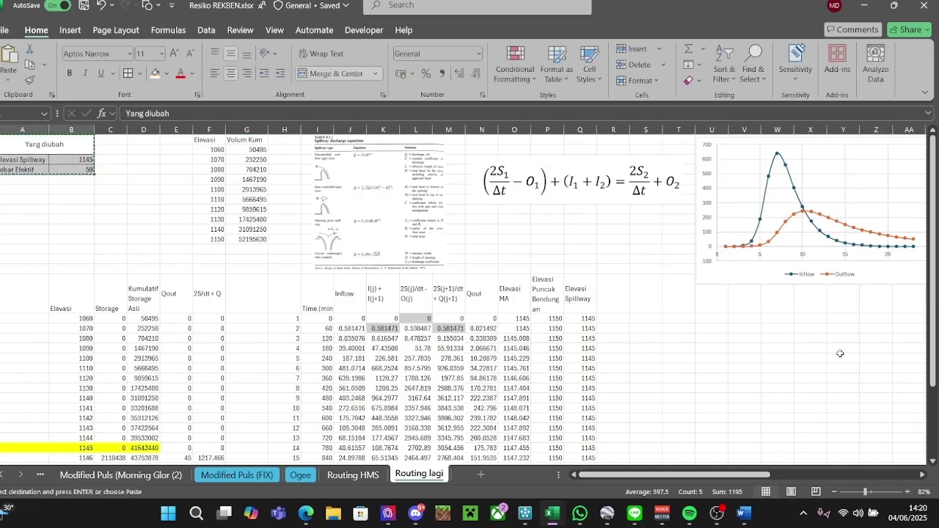
pyautogui.moveTo(664, 475); pyautogui.dragTo(759, 475)
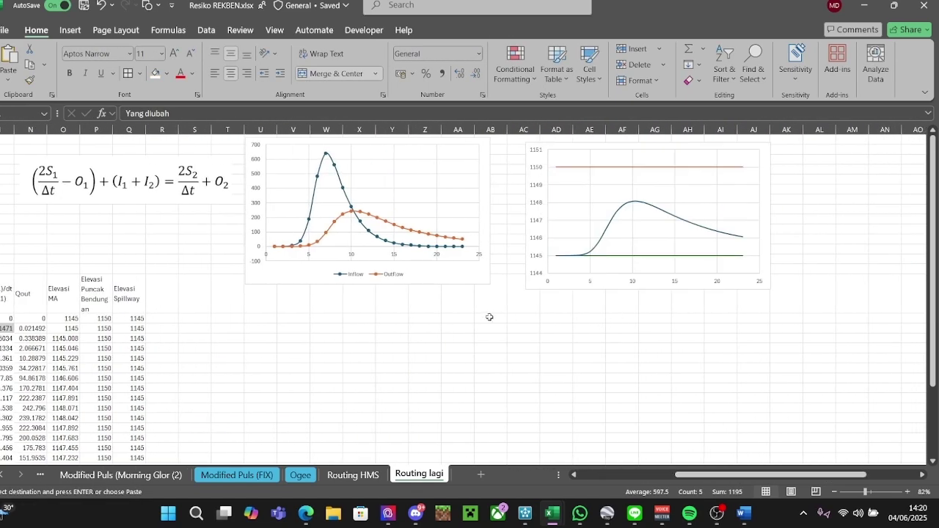
pyautogui.click(388, 328)
pyautogui.press('Return')
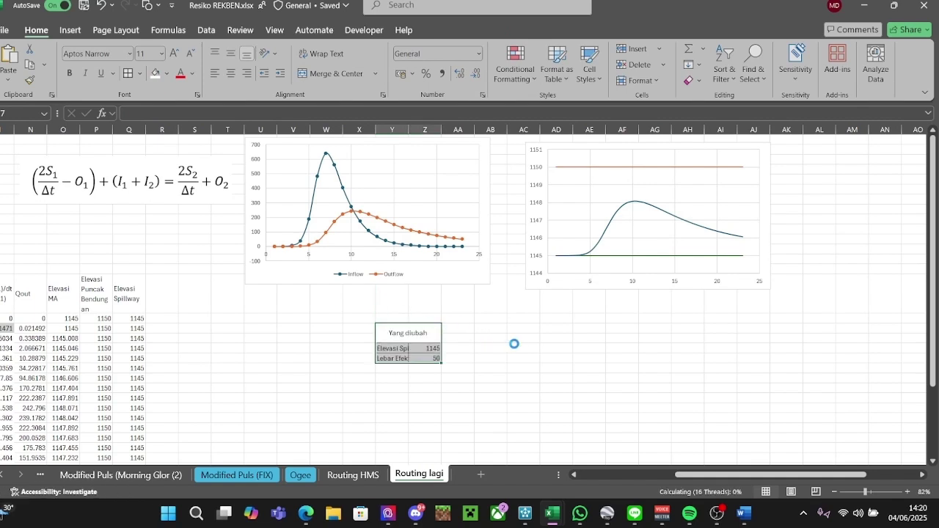
pyautogui.click(514, 343)
pyautogui.moveTo(741, 476)
pyautogui.mouseDown()
pyautogui.moveTo(723, 477)
pyautogui.moveTo(742, 477)
pyautogui.mouseUp()
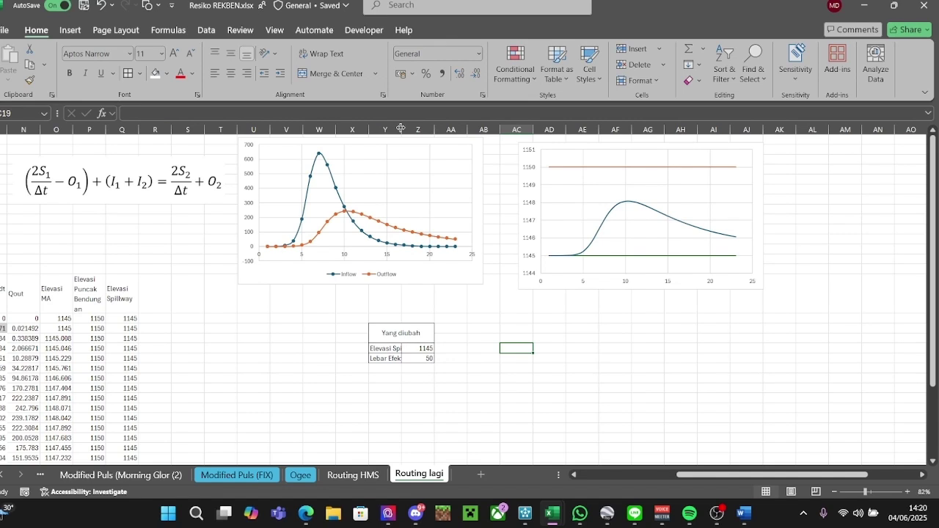
# Widen column Y slightly and set Elevasi Spillway in the moved "Yang diubah" table to 1142.
pyautogui.moveTo(401, 127); pyautogui.dragTo(413, 129)
pyautogui.click(431, 348)
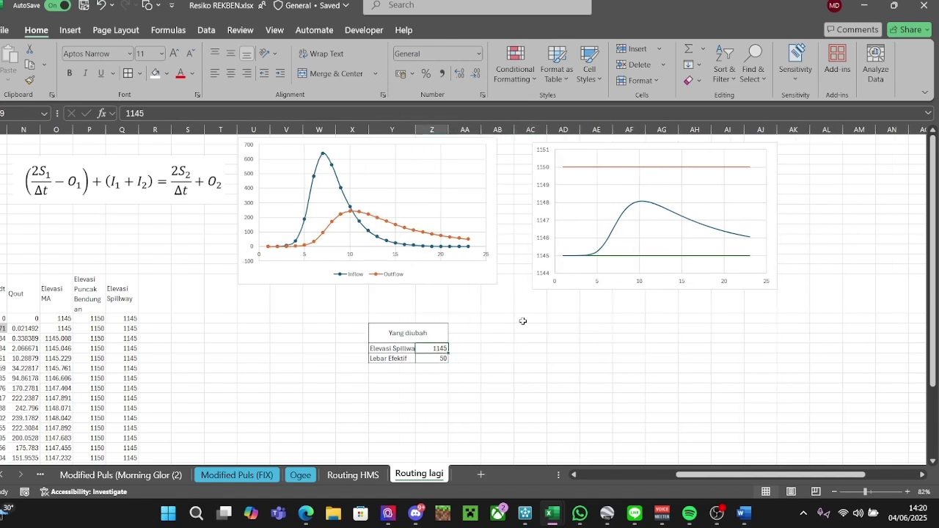
pyautogui.write('1142')
pyautogui.press('Return')
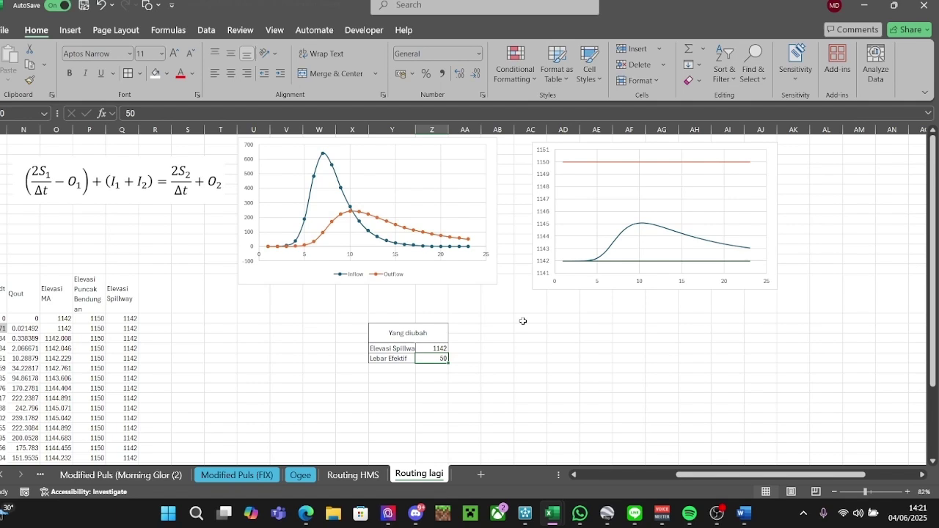
# Set Elevasi Spillway in the "Yang diubah" table to 1146.
pyautogui.press('Right')
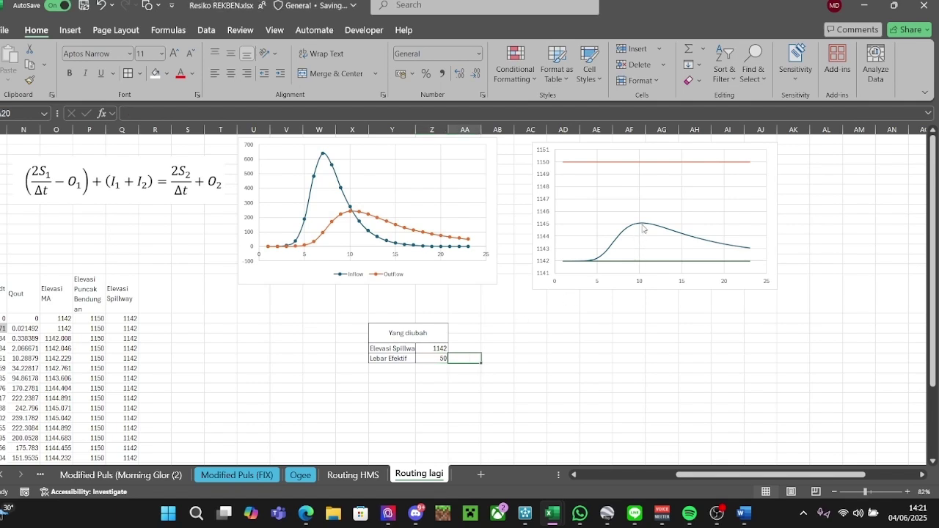
pyautogui.moveTo(642, 224)
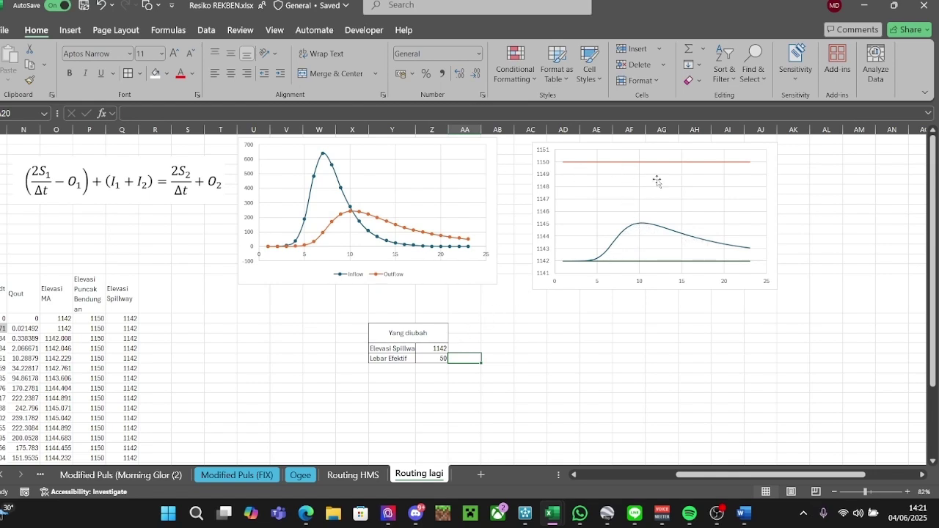
pyautogui.click(442, 357)
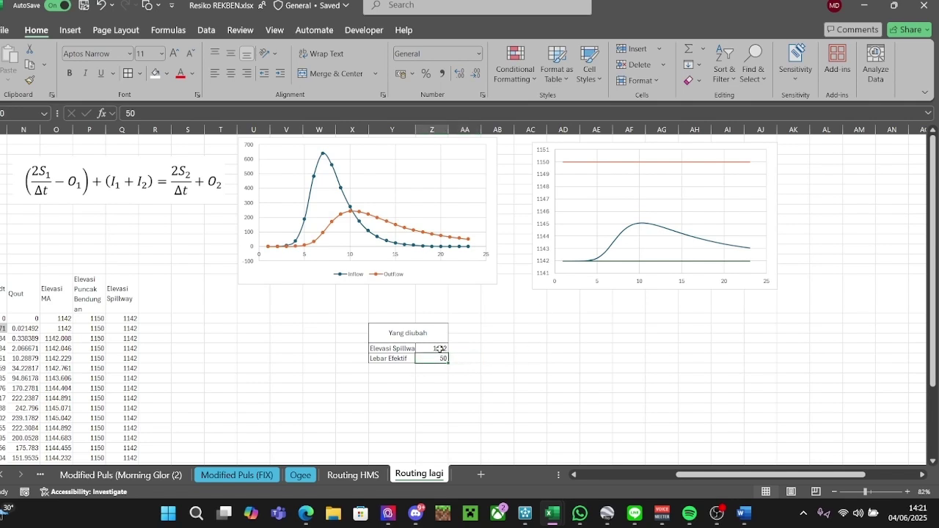
pyautogui.click(439, 348)
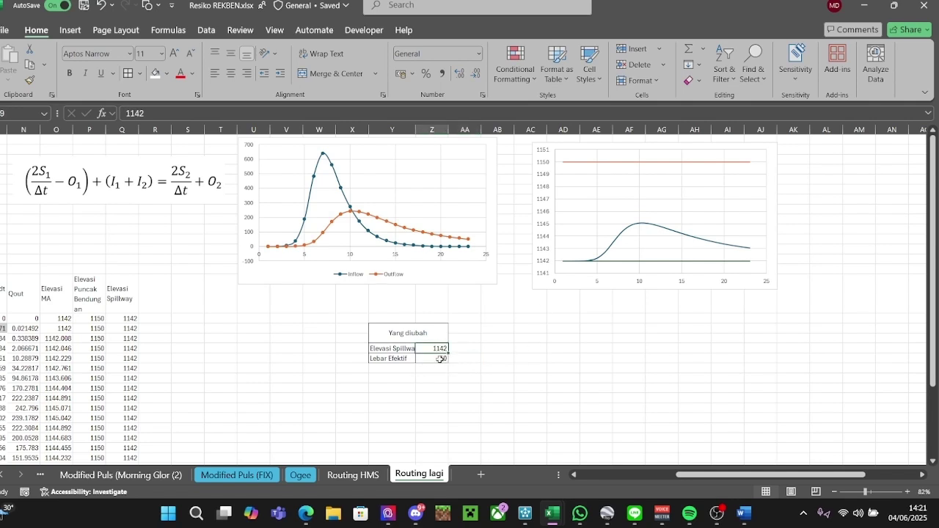
pyautogui.click(440, 360)
pyautogui.click(442, 349)
pyautogui.write('11')
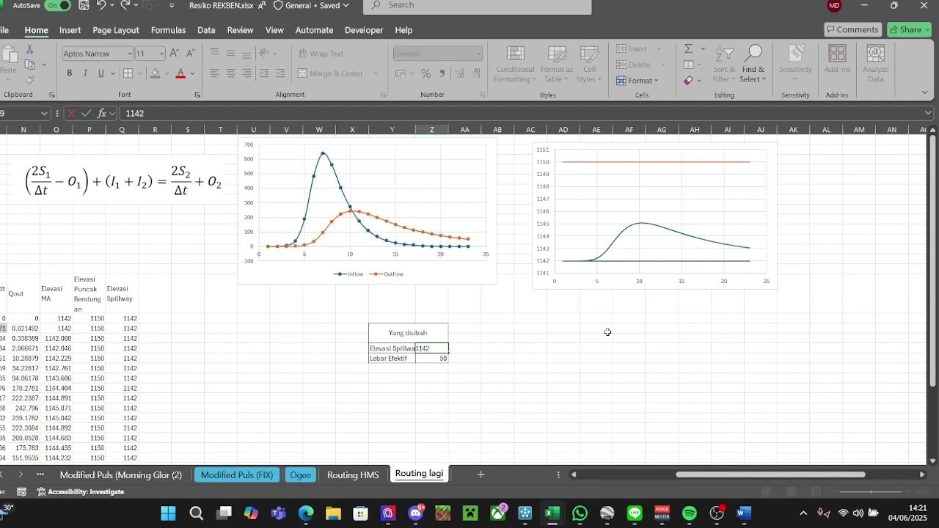
pyautogui.press('BackSpace')
pyautogui.write('6')
pyautogui.press('Return')
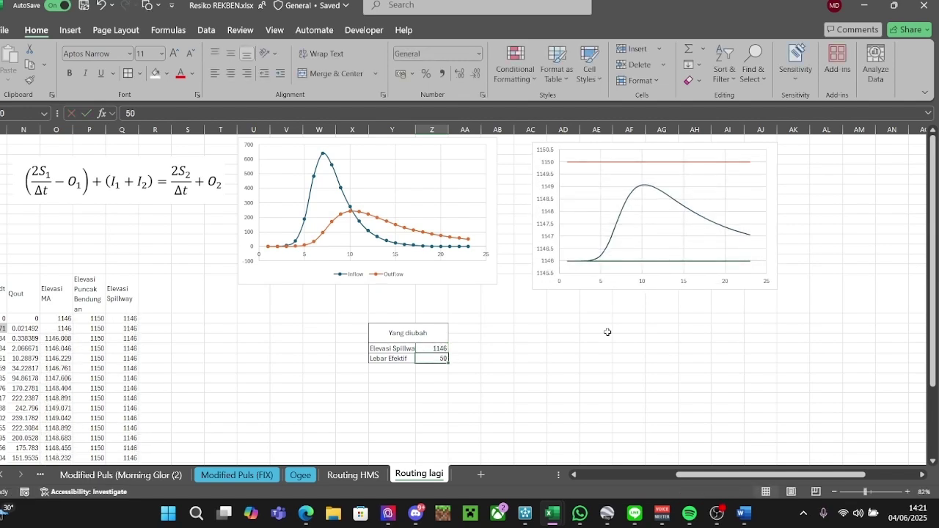
pyautogui.press('Left')
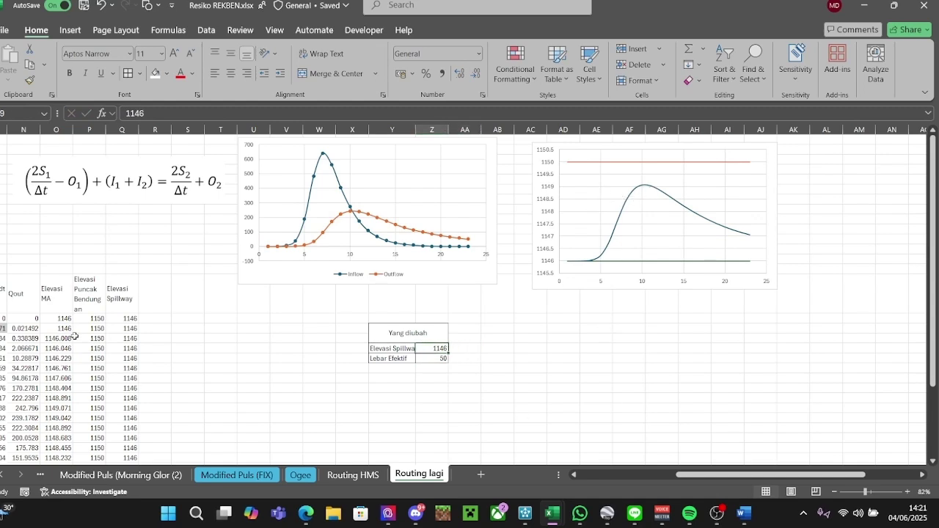
# Add the row label "TMA Max" in cell Y21, directly below Lebar Efektif.
pyautogui.scroll(-2, 49, 272)
pyautogui.scroll(-1, 49, 271)
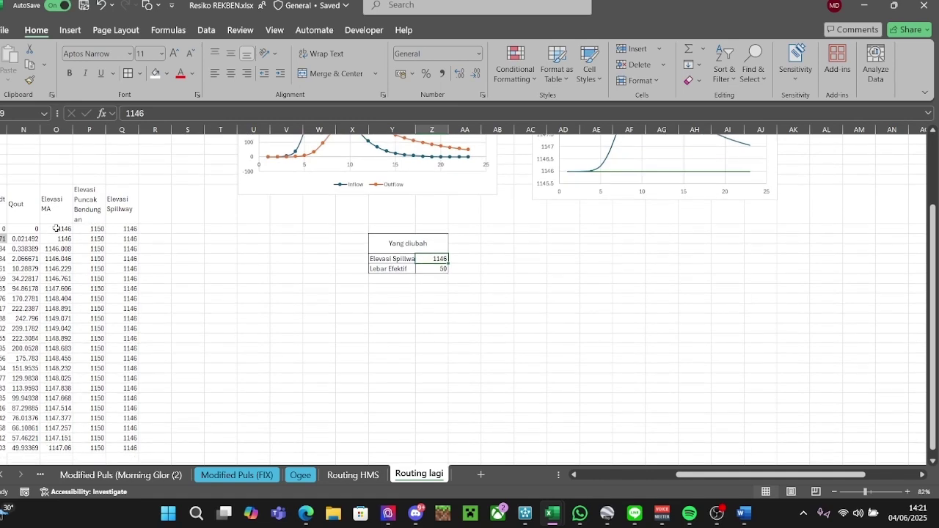
pyautogui.moveTo(57, 229); pyautogui.dragTo(57, 408)
pyautogui.click(395, 277)
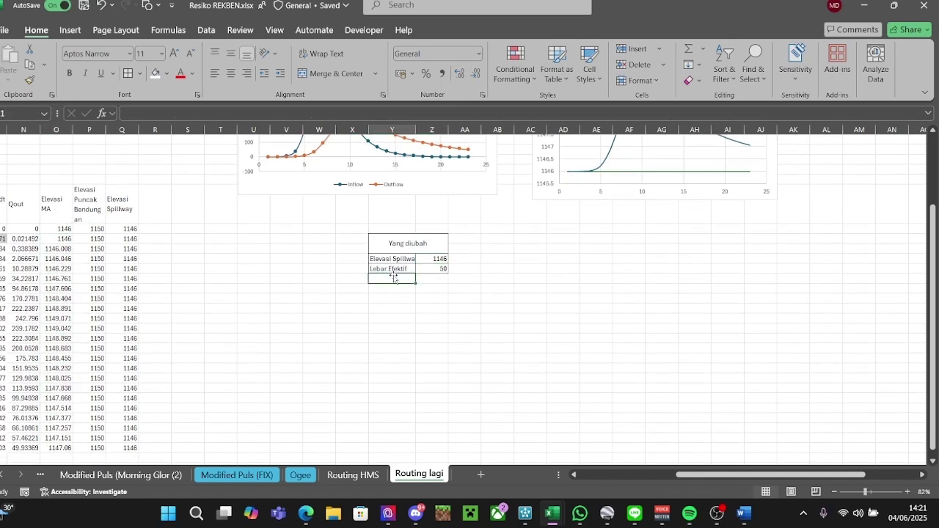
pyautogui.write('TMA Max')
pyautogui.press('Tab')
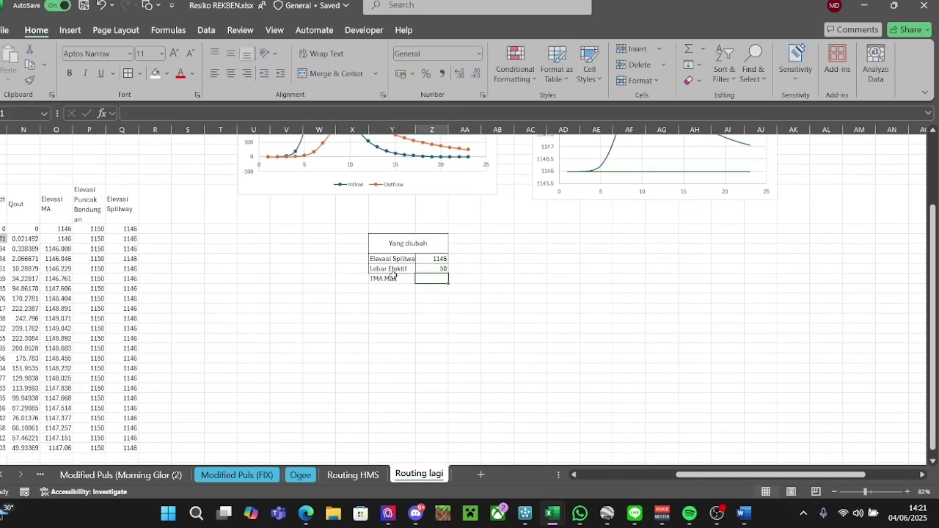
# Calculate TMA Max in Z21 as the maximum of the Elevasi MA values with =MAX(O16:O38).
pyautogui.write('=MAX(')
pyautogui.press('Left')
pyautogui.press('Left')
pyautogui.press('Left')
pyautogui.press('Left')
pyautogui.press('Left')
pyautogui.press('Left')
pyautogui.press('Left')
pyautogui.press('Left')
pyautogui.press('Left')
pyautogui.press('Left')
pyautogui.press('Left')
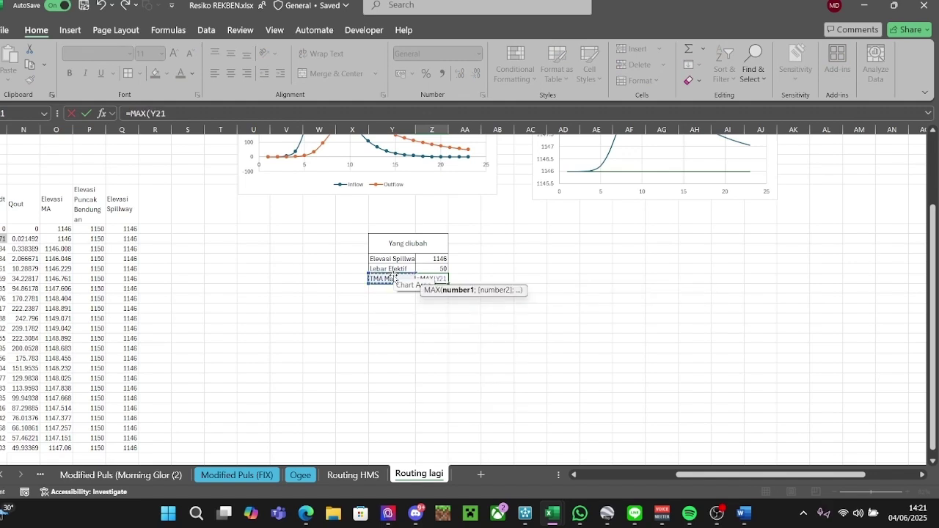
pyautogui.press('Up')
pyautogui.press('Up')
pyautogui.press('Up')
pyautogui.press('Up')
pyautogui.press('Up')
pyautogui.hotkey('ctrl', 'shift', 'Down')
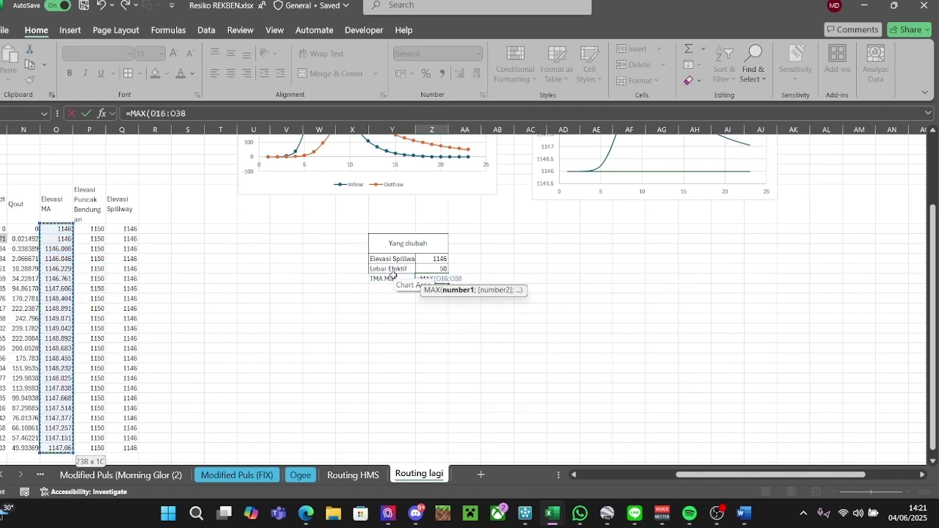
pyautogui.press('Return')
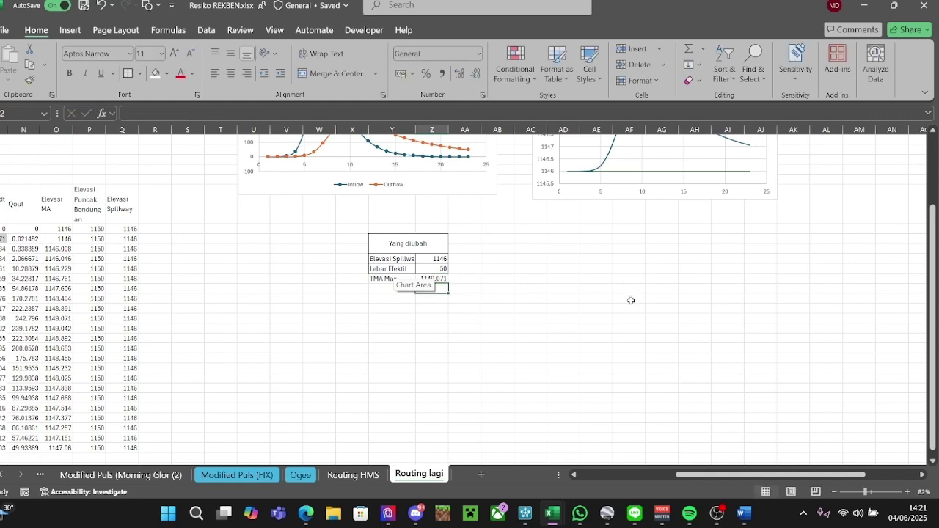
# Set Elevasi Spillway in the "Yang diubah" table to 1145.
pyautogui.scroll(3, 616, 286)
pyautogui.press('Up')
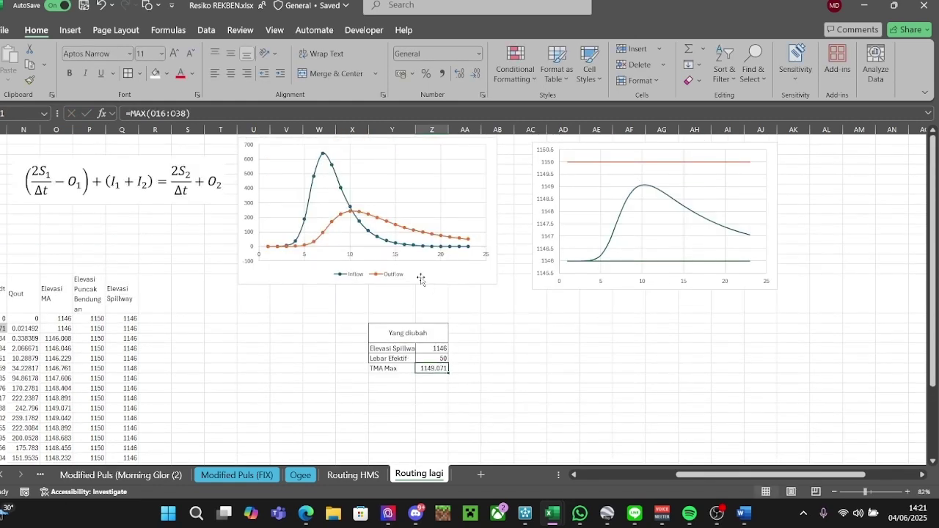
pyautogui.click(390, 369)
pyautogui.click(492, 368)
pyautogui.click(437, 368)
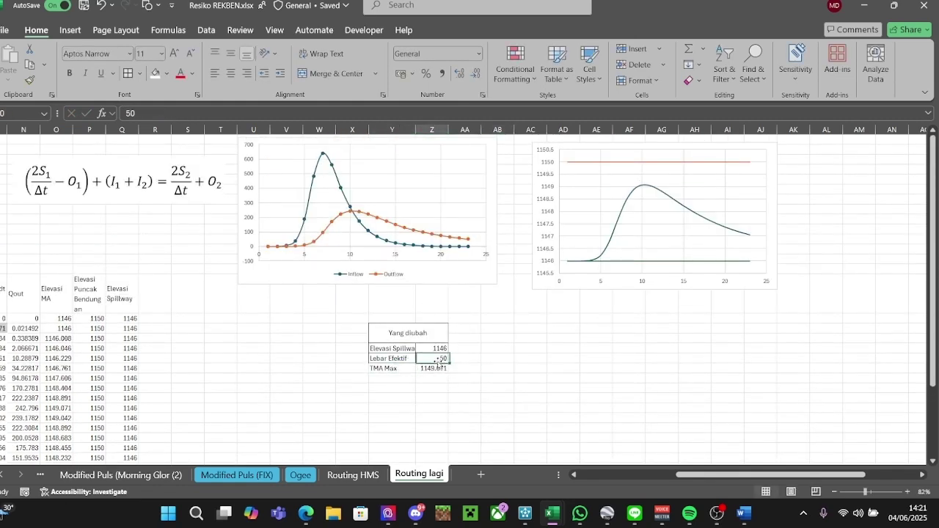
pyautogui.click(438, 348)
pyautogui.write('1')
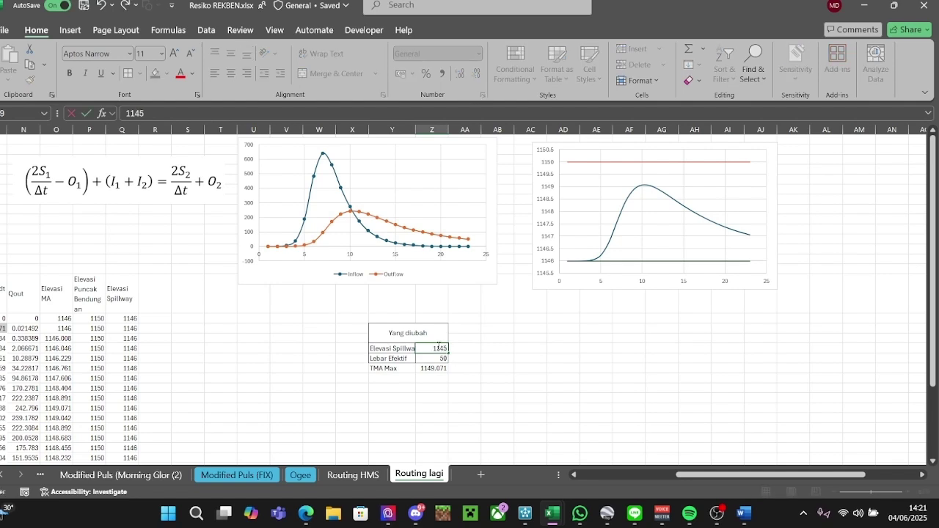
pyautogui.press('Return')
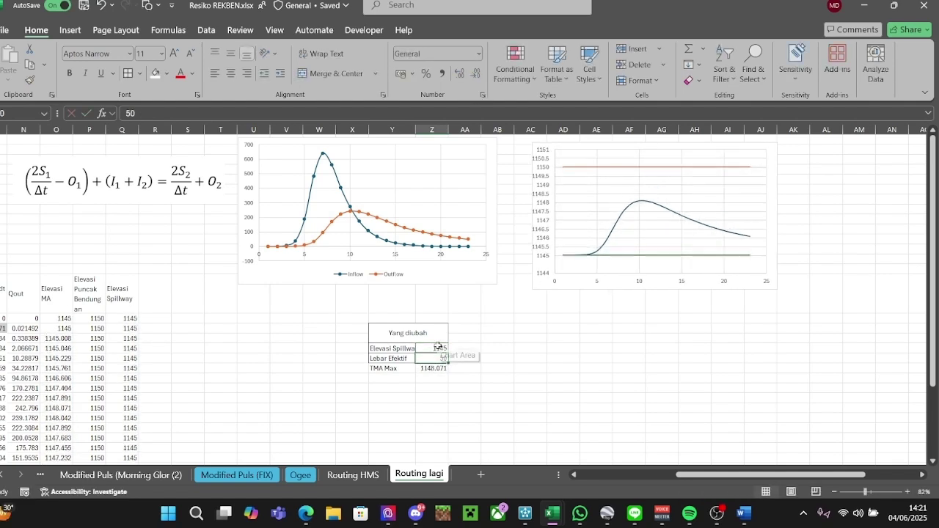
# Set Lebar Efektif in the "Yang diubah" table to 60.
pyautogui.click(438, 347)
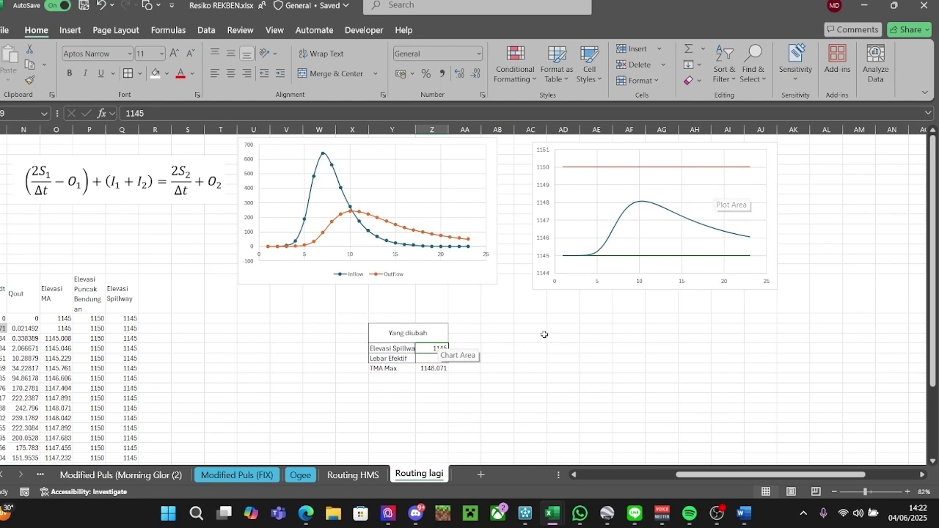
pyautogui.click(436, 359)
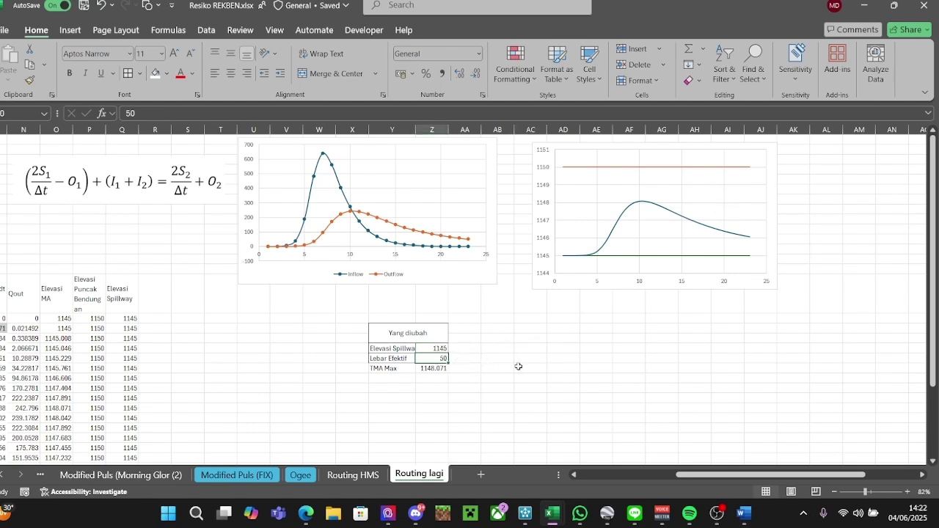
pyautogui.write('60')
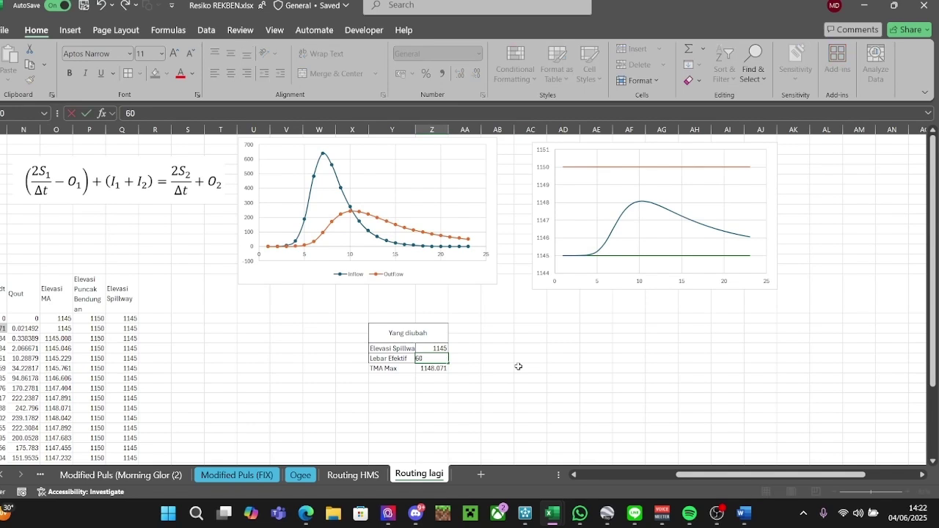
pyautogui.press('Return')
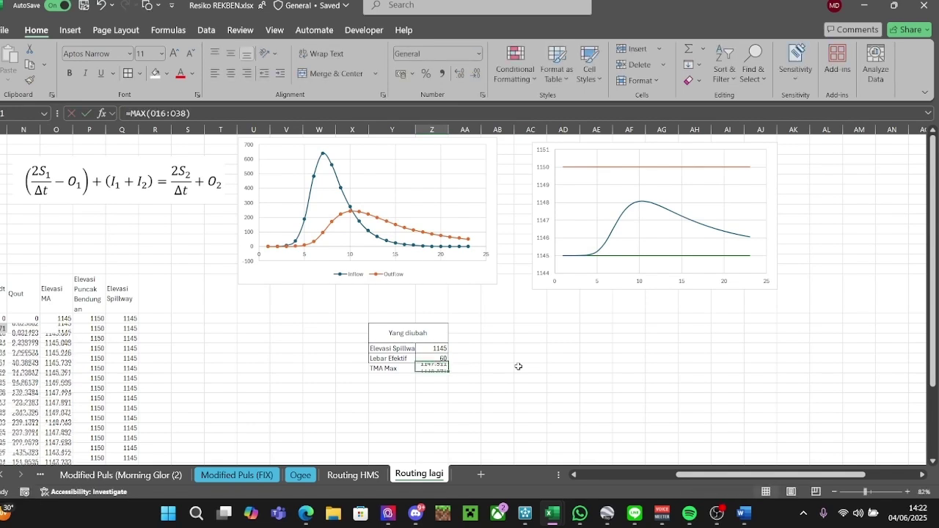
# Examine the TMA curve in the elevation chart and the Outflow curve in the inflow-outflow chart against the Lebar Efektif input.
pyautogui.click(426, 357)
pyautogui.moveTo(714, 477); pyautogui.dragTo(720, 475)
pyautogui.click(402, 348)
pyautogui.moveTo(365, 348); pyautogui.dragTo(417, 348)
pyautogui.click(470, 347)
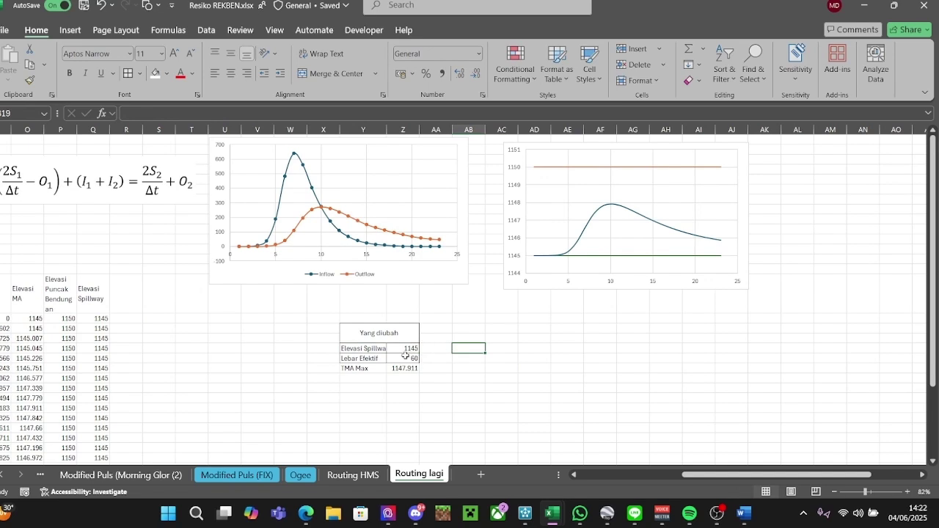
pyautogui.click(616, 204)
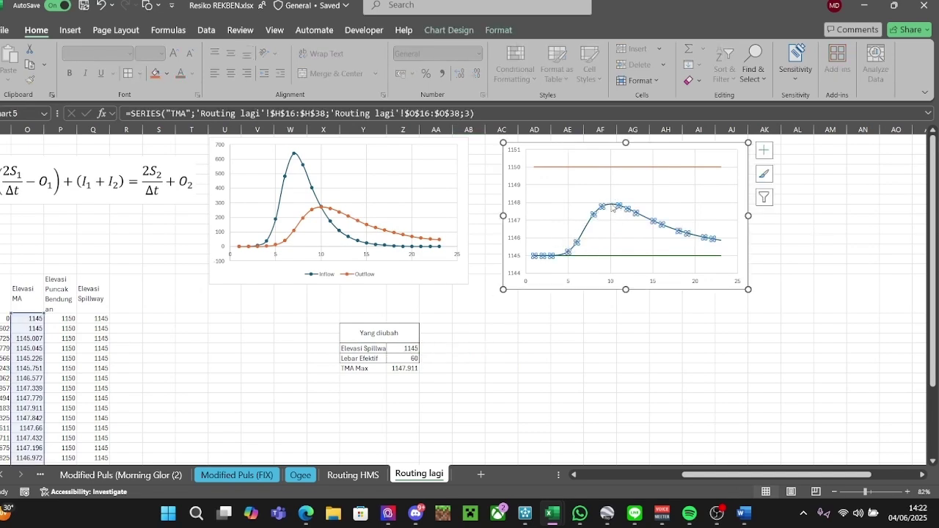
pyautogui.click(342, 210)
pyautogui.click(523, 327)
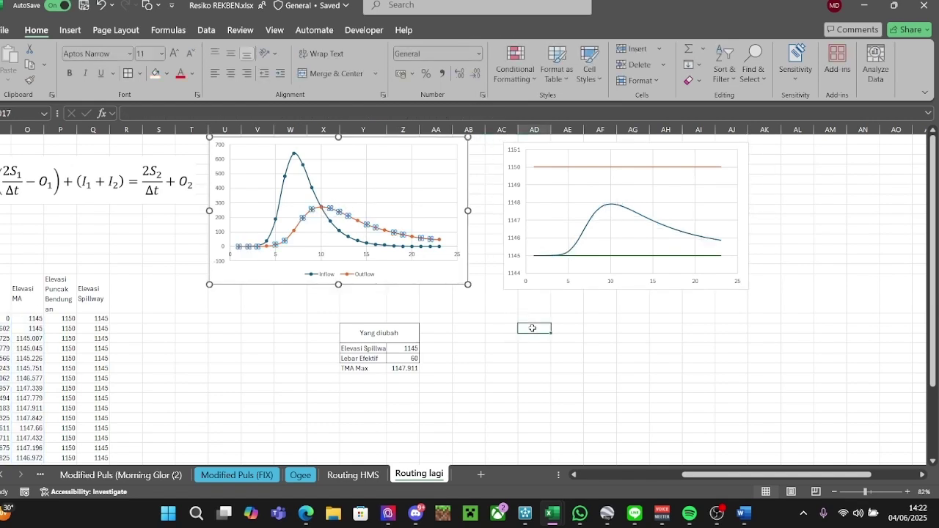
pyautogui.click(402, 357)
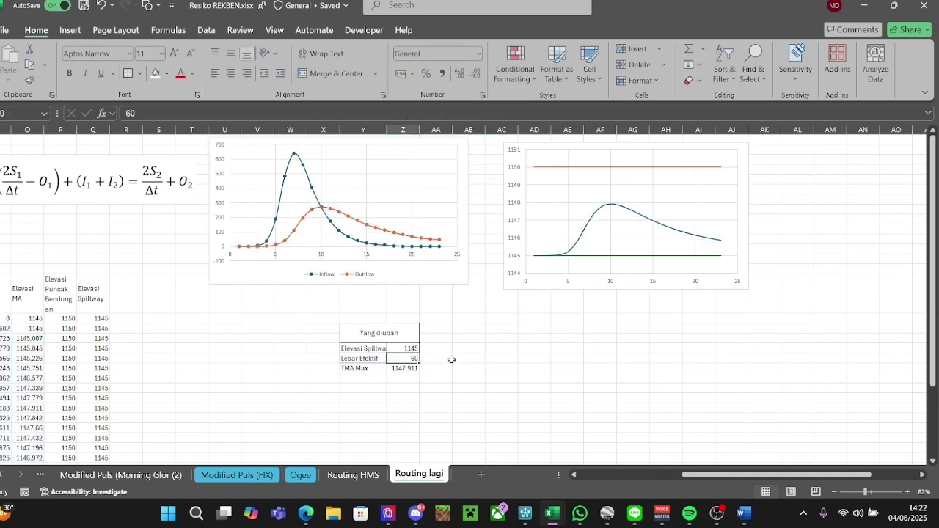
pyautogui.click(447, 359)
pyautogui.click(411, 358)
pyautogui.click(499, 357)
pyautogui.click(411, 357)
pyautogui.click(325, 212)
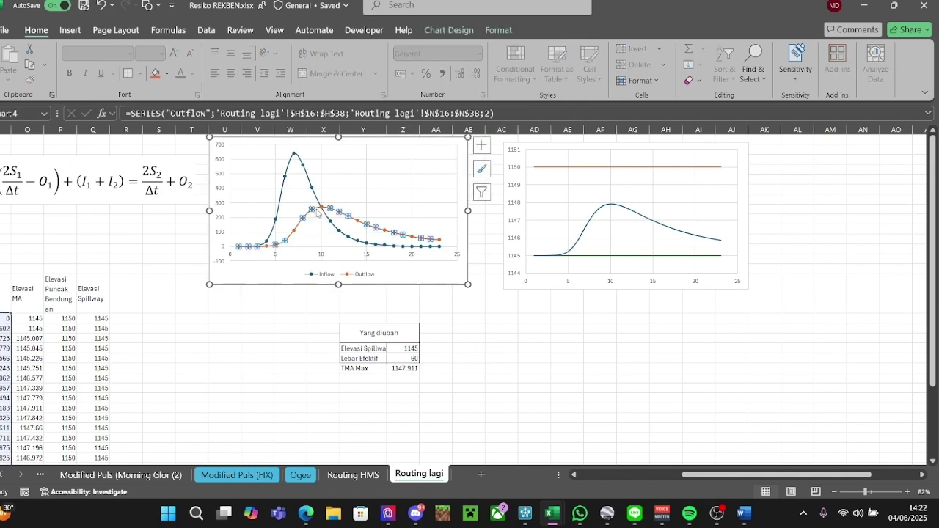
pyautogui.click(408, 359)
pyautogui.click(460, 360)
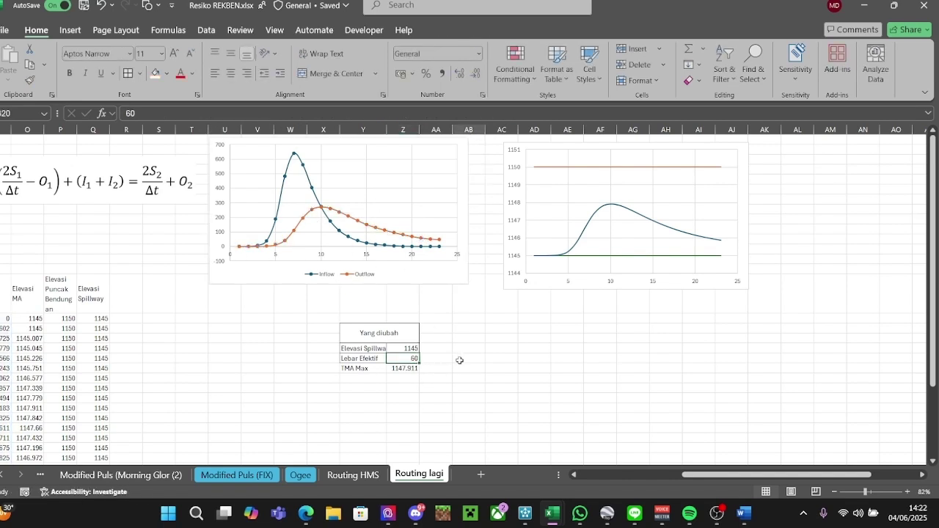
pyautogui.click(403, 360)
pyautogui.click(520, 358)
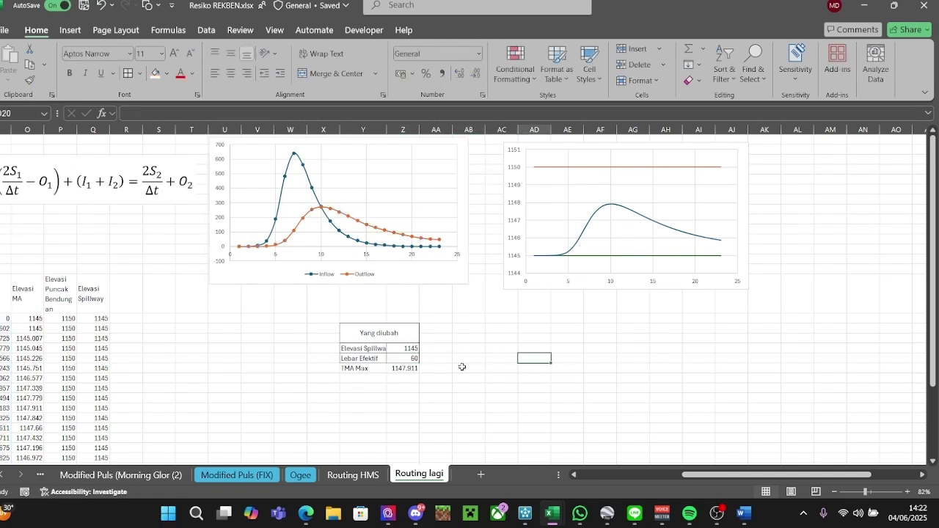
# Set Lebar Efektif to 10 and check the peak of the TMA curve in the elevation chart.
pyautogui.click(411, 359)
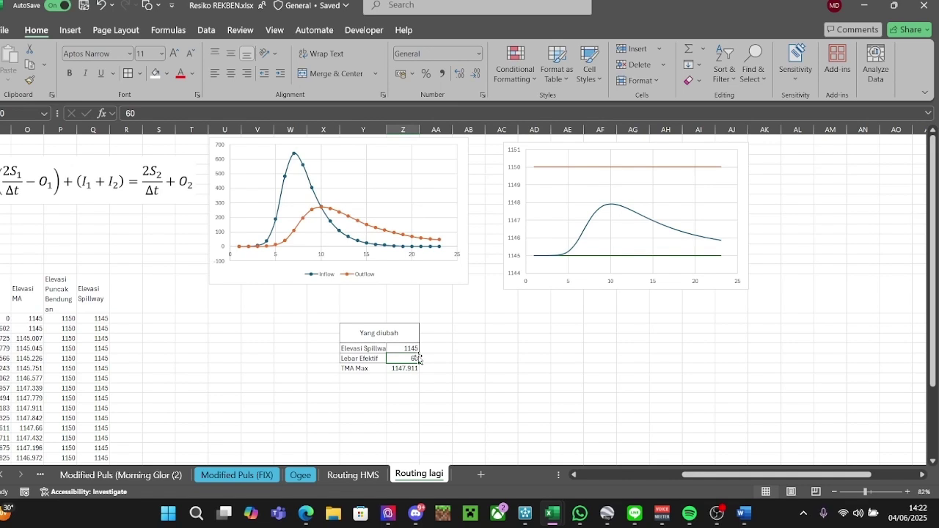
pyautogui.write('10')
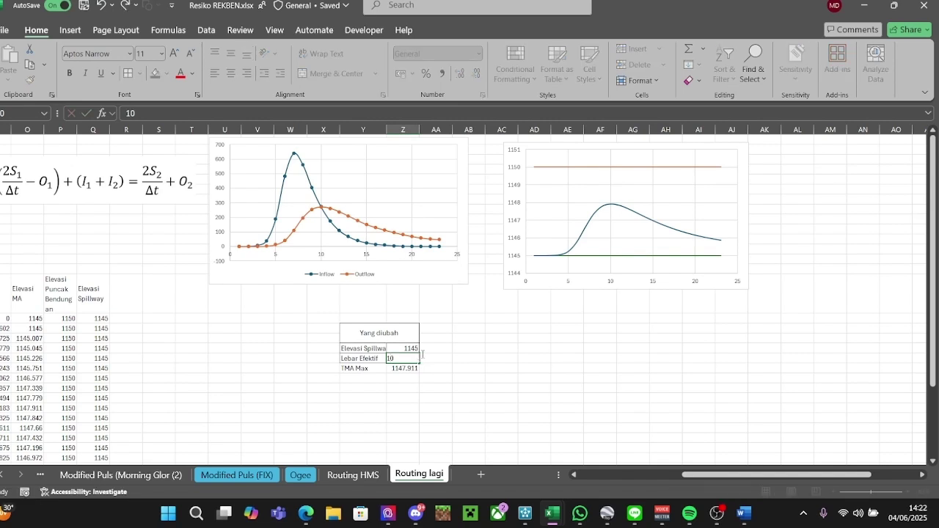
pyautogui.press('Return')
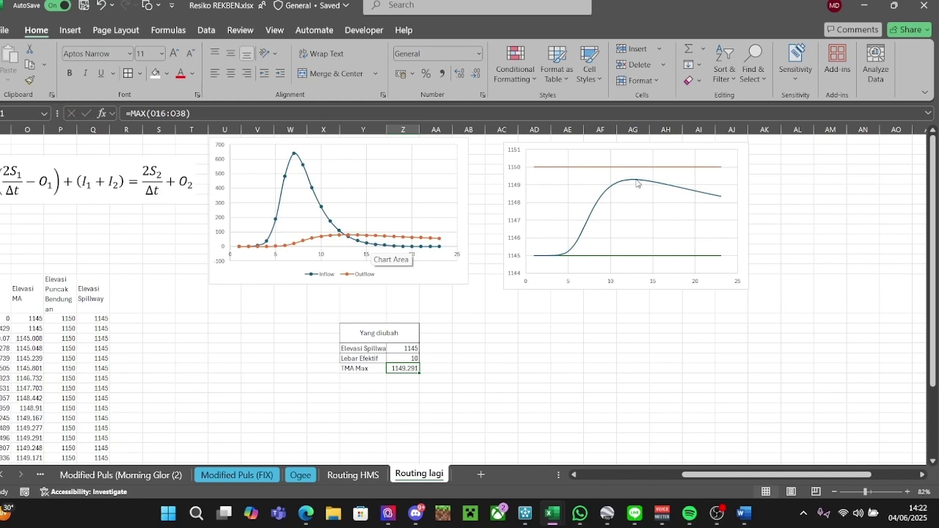
pyautogui.moveTo(635, 184)
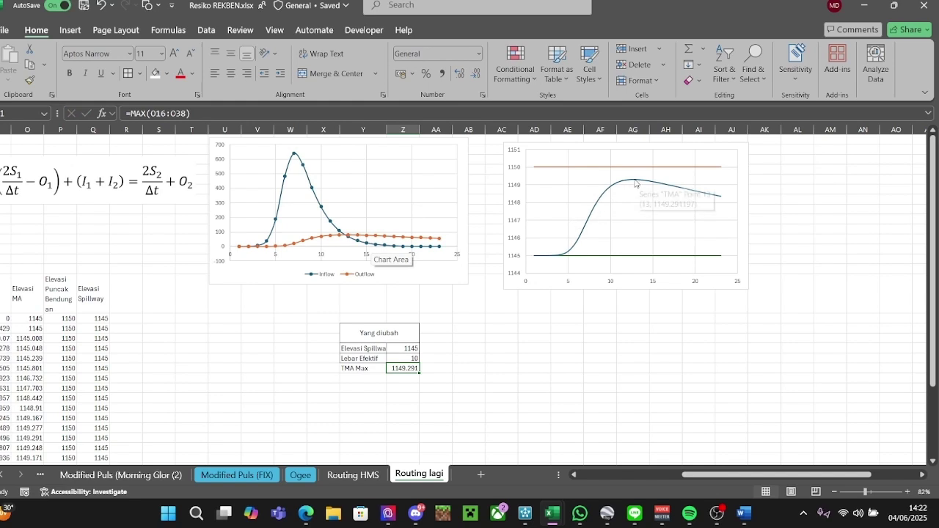
# Set Lebar Efektif in the "Yang diubah" table to 50.
pyautogui.click(403, 358)
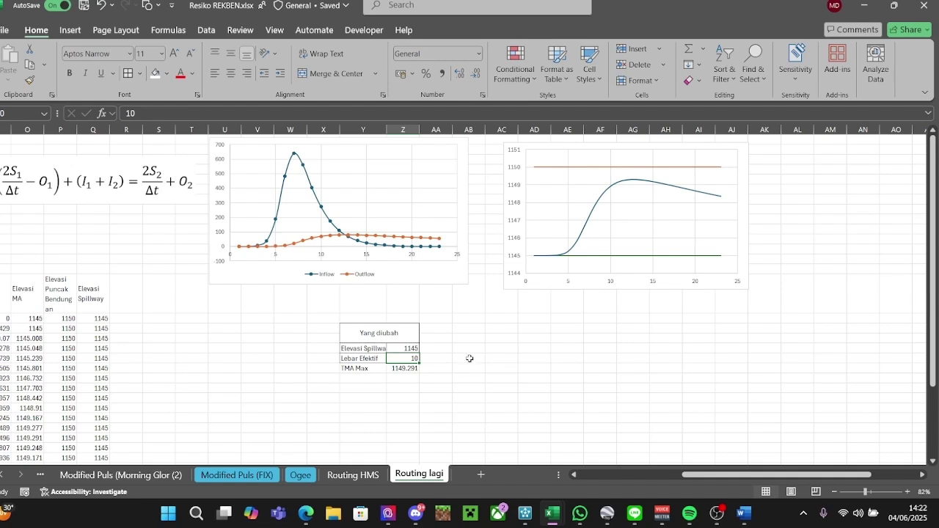
pyautogui.write('50')
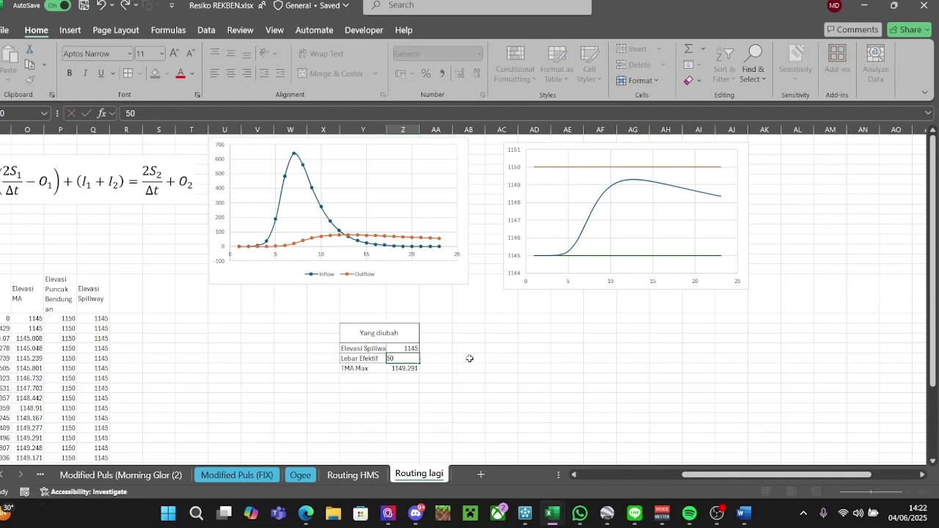
pyautogui.press('Return')
# Examine the Elevasi, Storage and Kumulatif Storage Asli table at the start of the Routing lagi sheet.
pyautogui.press('Up')
pyautogui.press('Up')
pyautogui.press('Left')
pyautogui.press('Left')
pyautogui.press('Left')
pyautogui.press('Left')
pyautogui.press('Left')
pyautogui.press('Left')
pyautogui.press('Left')
pyautogui.press('Left')
pyautogui.press('Left')
pyautogui.press('Left')
pyautogui.press('Left')
pyautogui.press('Left')
pyautogui.press('Left')
pyautogui.press('Left')
pyautogui.press('Left')
pyautogui.press('Left')
pyautogui.press('Left')
pyautogui.press('Left')
pyautogui.press('Left')
pyautogui.press('Left')
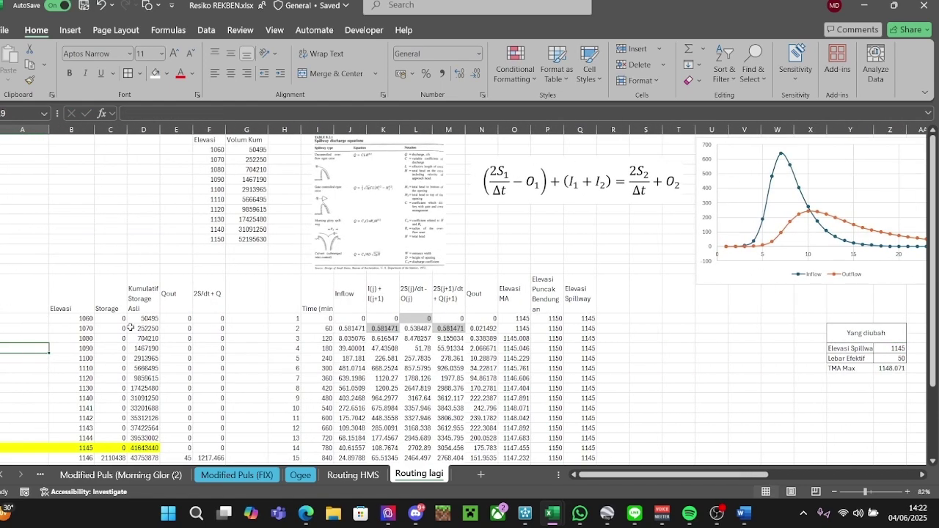
# Examine the Qout formula for elevation 1070 in the storage table, leaving it as it is.
pyautogui.click(190, 329)
pyautogui.write('=IF(B17<=$Z$19;0;0.9*$Z$20*(B17-$Z$19)^1.5)')
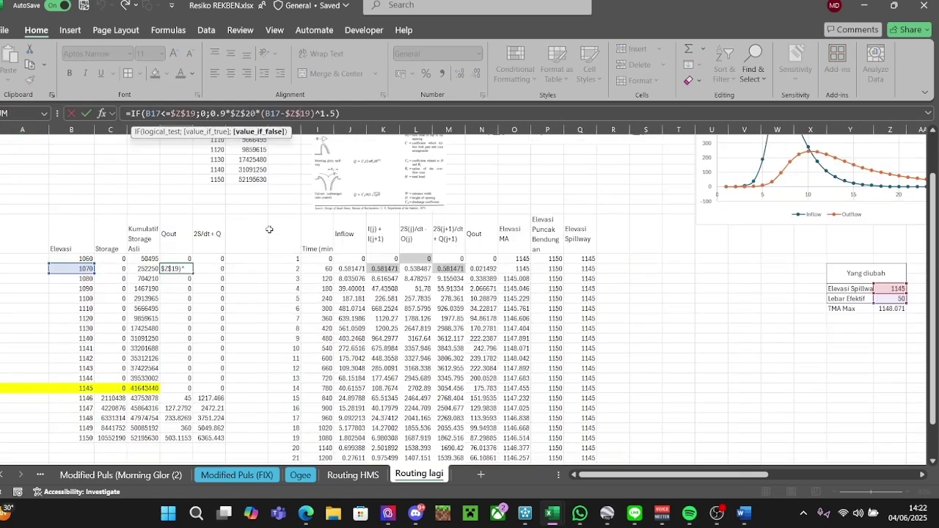
pyautogui.click(679, 319)
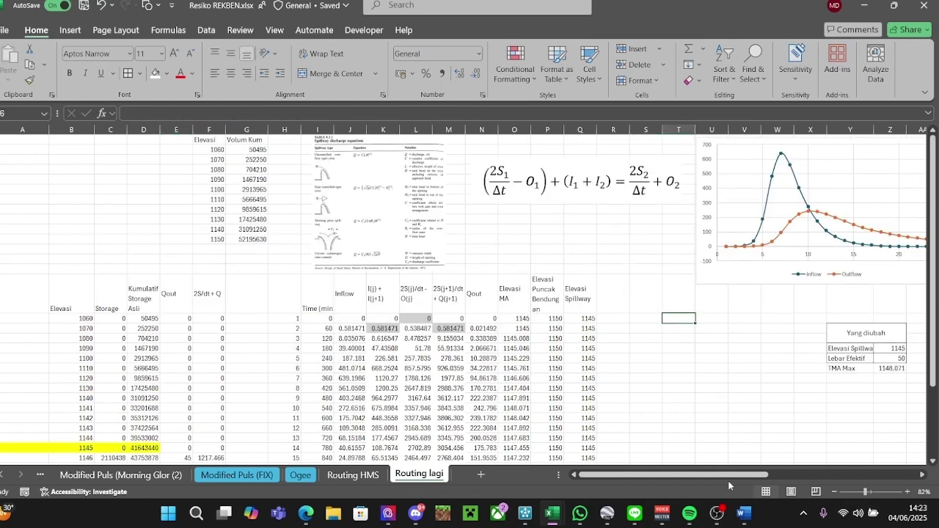
# Set Elevasi Spillway in the "Yang diubah" table to 1140 and check the storage and routing tables.
pyautogui.hscroll(3, 502, 339)
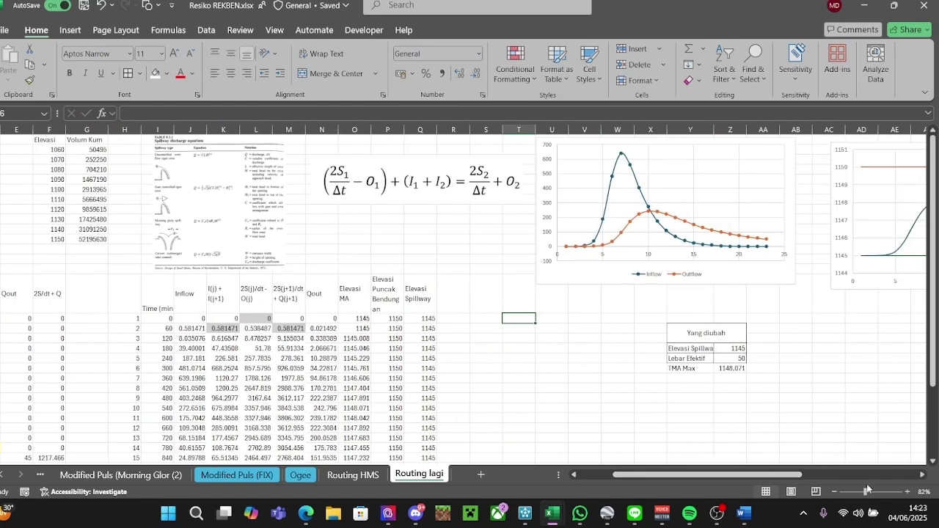
pyautogui.moveTo(866, 490); pyautogui.dragTo(862, 490)
pyautogui.scroll(-2, 176, 238)
pyautogui.click(151, 229)
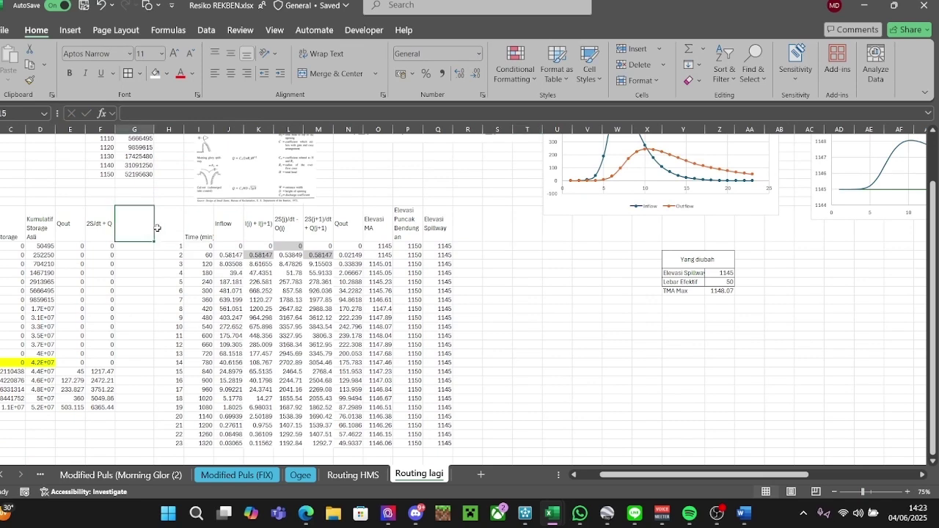
pyautogui.click(160, 222)
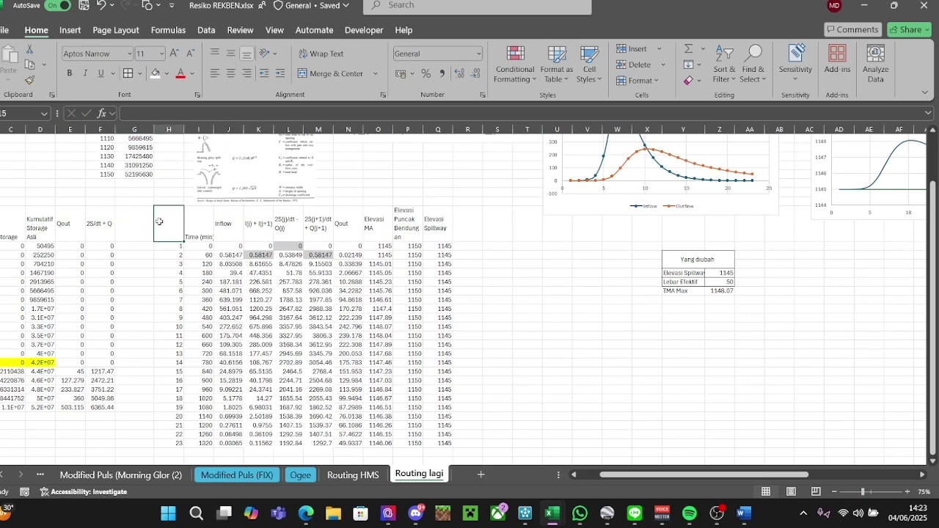
pyautogui.click(722, 275)
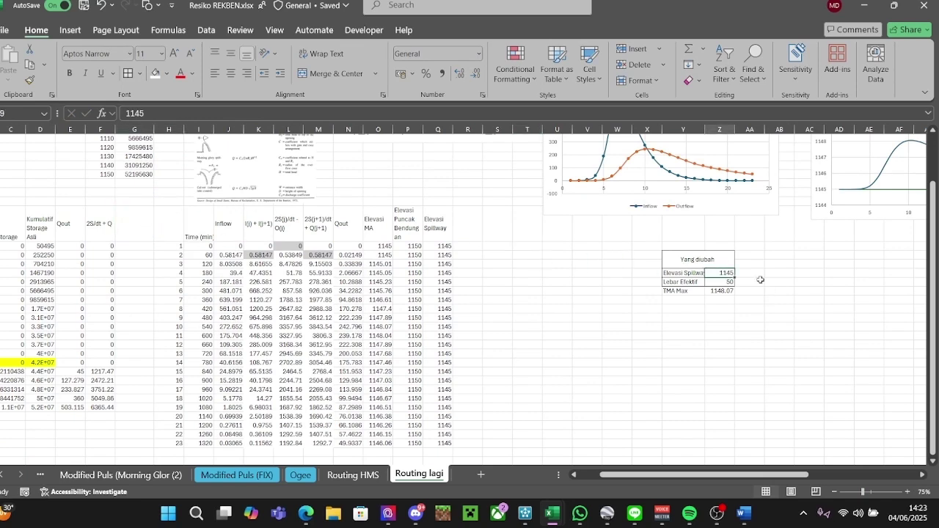
pyautogui.write('11')
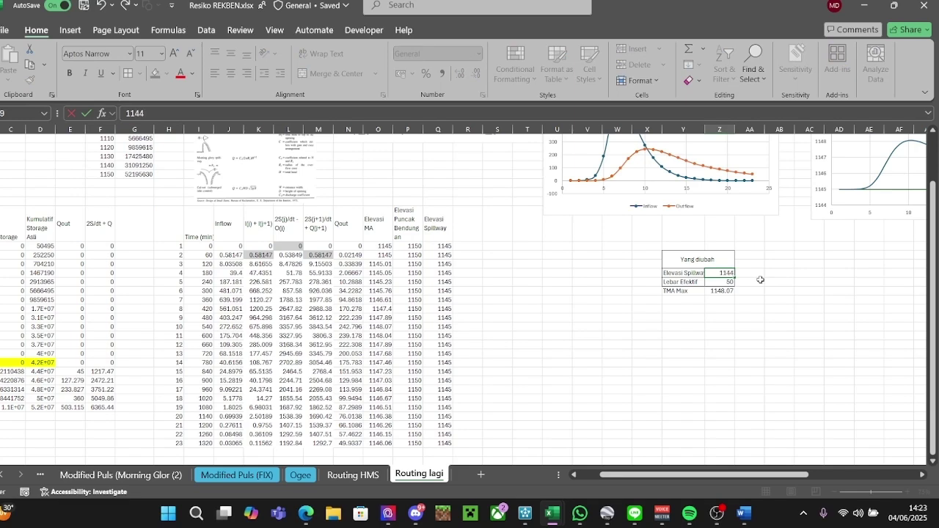
pyautogui.write('40')
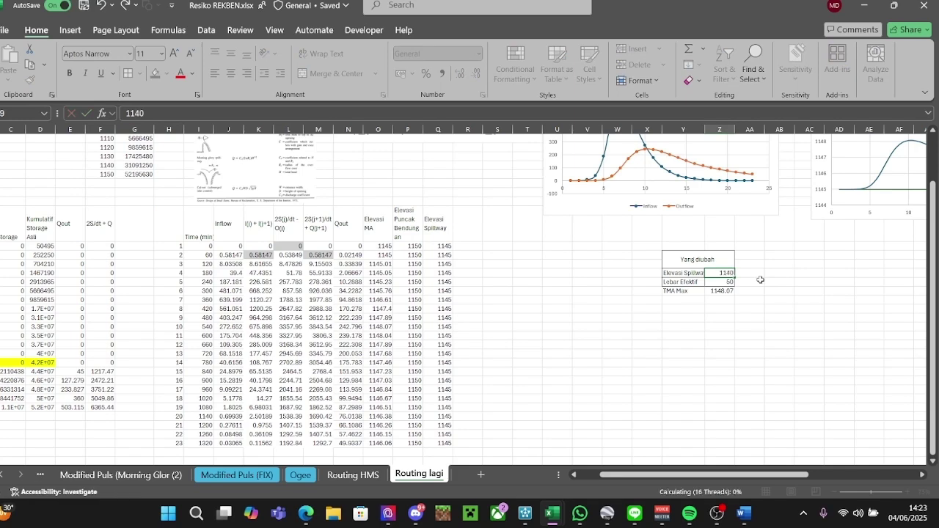
pyautogui.press('Return')
pyautogui.scroll(1, 774, 291)
pyautogui.scroll(1, 774, 290)
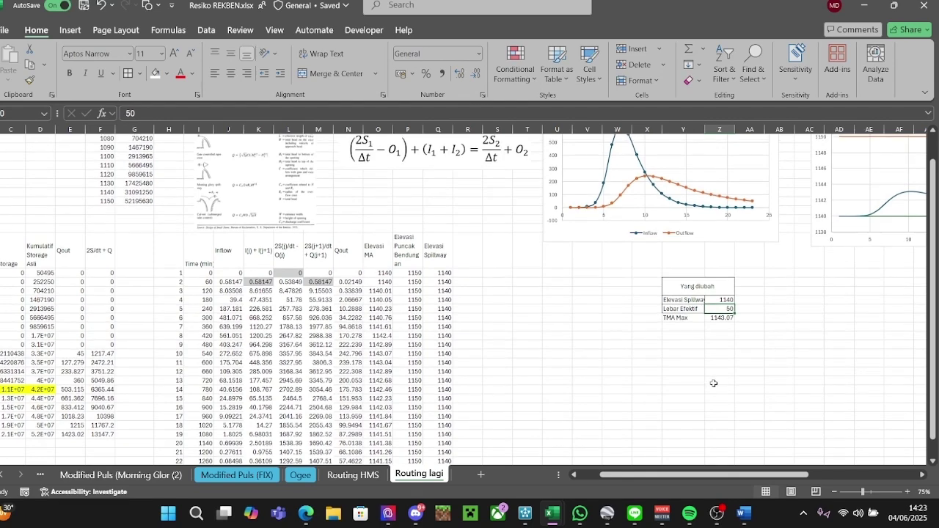
pyautogui.press('Up')
pyautogui.hscroll(-1, 768, 477)
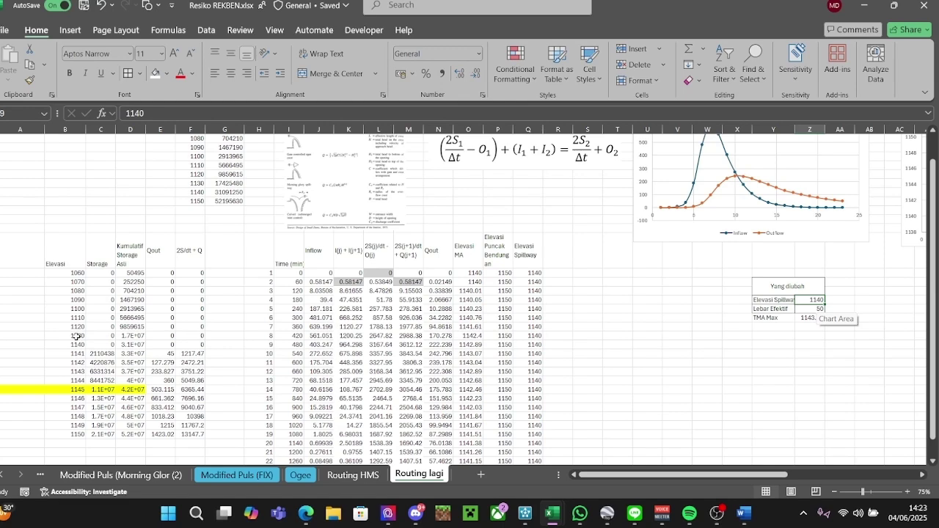
# Set Elevasi Spillway to 1139 and check the water level curve against the spillway line in the elevation chart.
pyautogui.moveTo(76, 337); pyautogui.dragTo(78, 327)
pyautogui.click(843, 374)
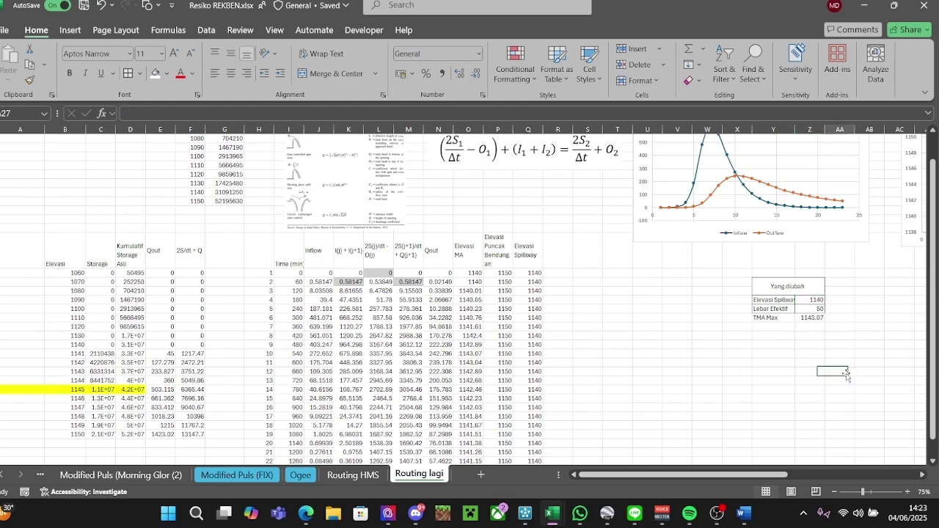
pyautogui.click(819, 303)
pyautogui.write('113')
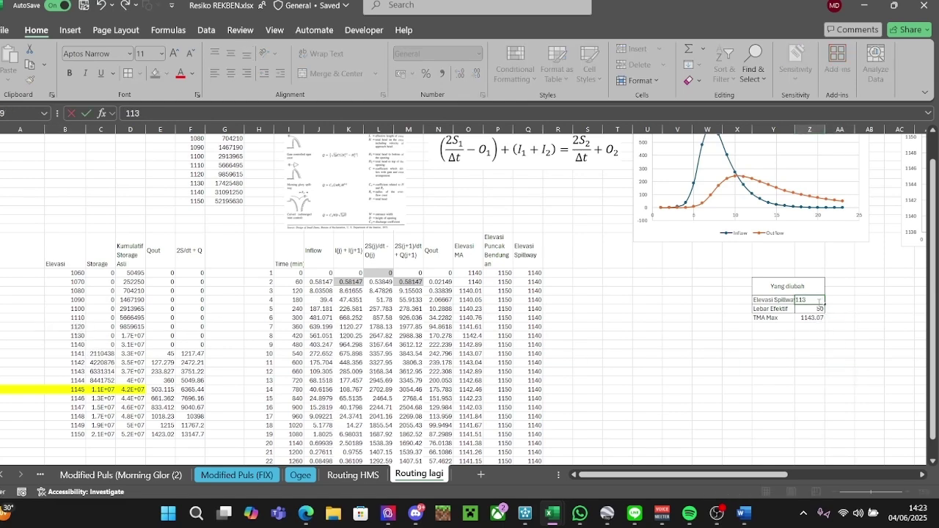
pyautogui.write('9')
pyautogui.press('Return')
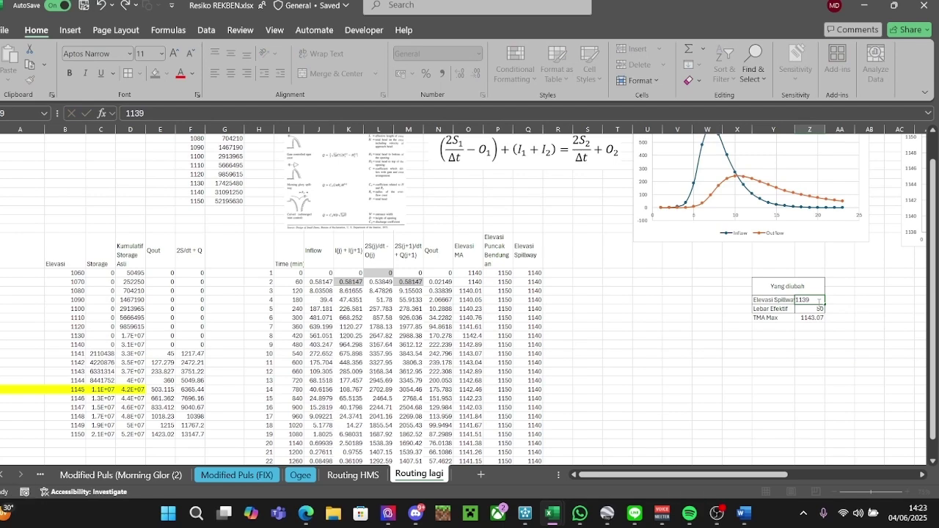
pyautogui.moveTo(750, 473); pyautogui.dragTo(811, 475)
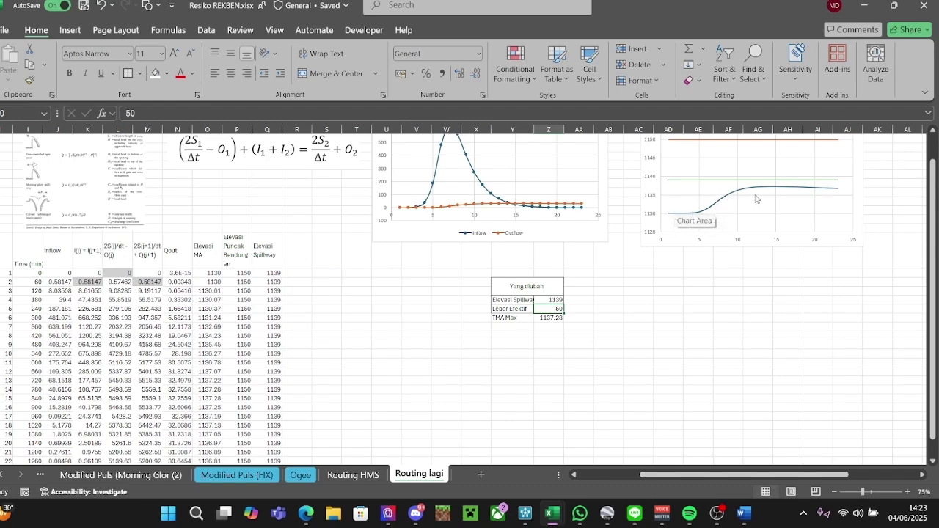
pyautogui.moveTo(784, 470); pyautogui.dragTo(725, 474)
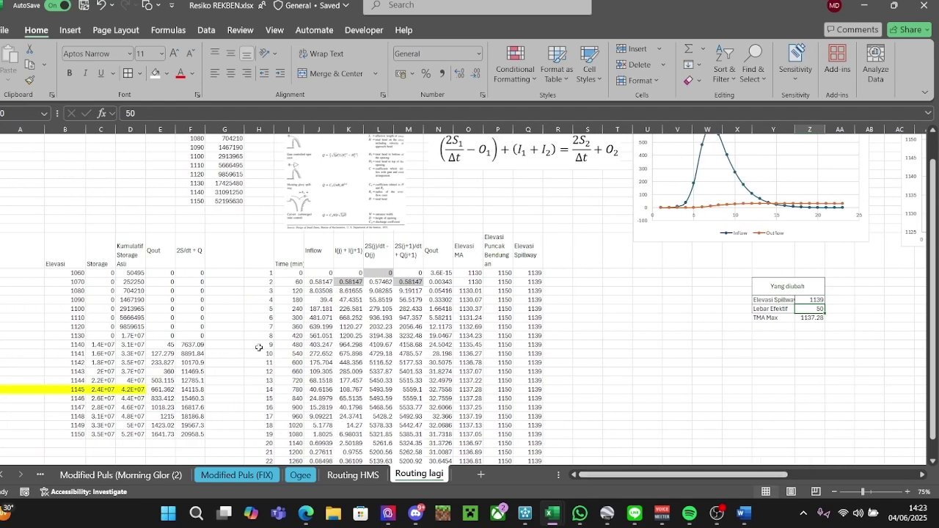
# Inspect the Qout and 2S(j+1)/dt + Q(j+1) cells of the routing table for the 1139 spillway.
pyautogui.scroll(-1, 482, 329)
pyautogui.click(431, 274)
pyautogui.click(434, 362)
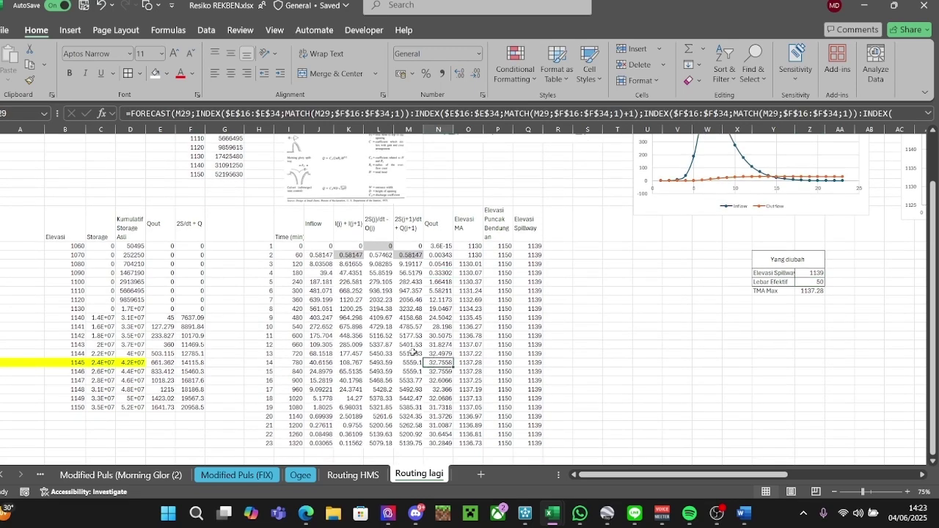
pyautogui.click(412, 336)
pyautogui.click(446, 335)
pyautogui.click(402, 338)
pyautogui.click(650, 329)
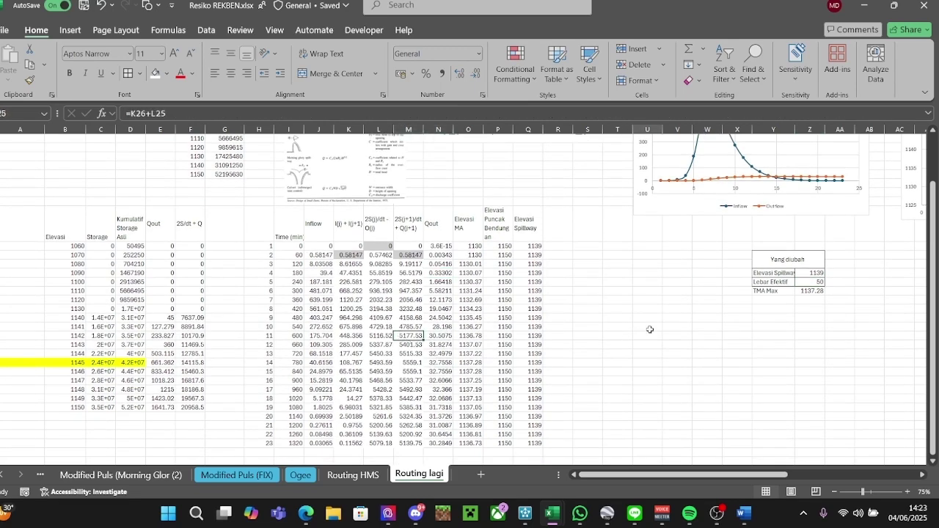
pyautogui.click(413, 345)
pyautogui.click(618, 327)
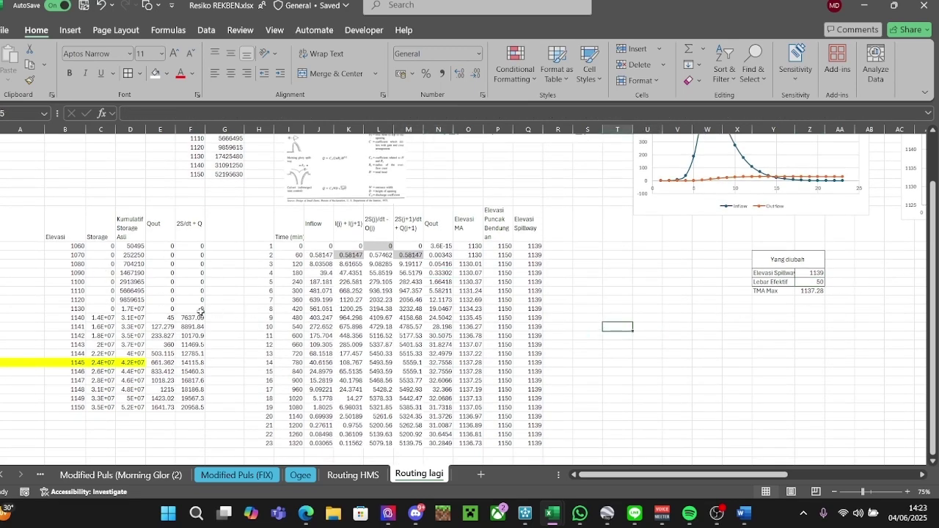
# Examine the Elevasi range from 1060 to 1150 in the storage table against the two "Yang diubah" inputs.
pyautogui.moveTo(77, 315); pyautogui.dragTo(75, 399)
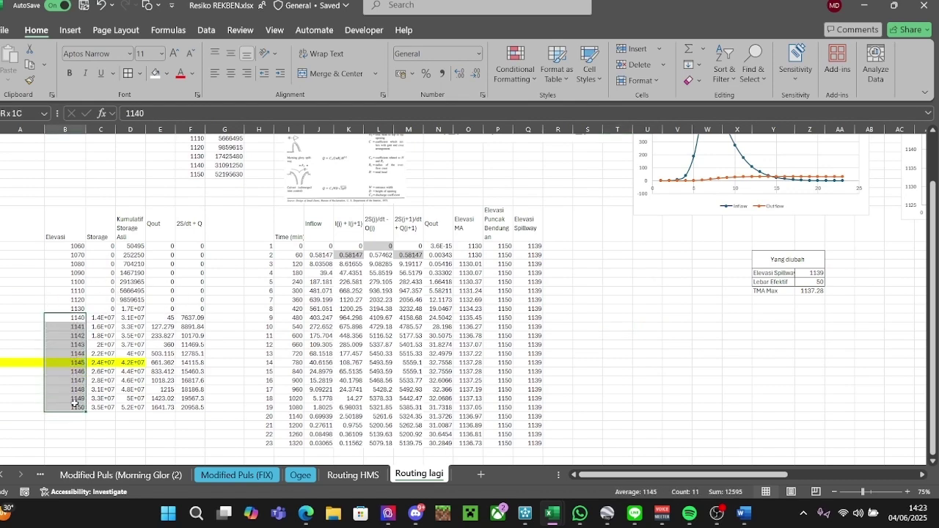
pyautogui.moveTo(76, 247); pyautogui.dragTo(200, 246)
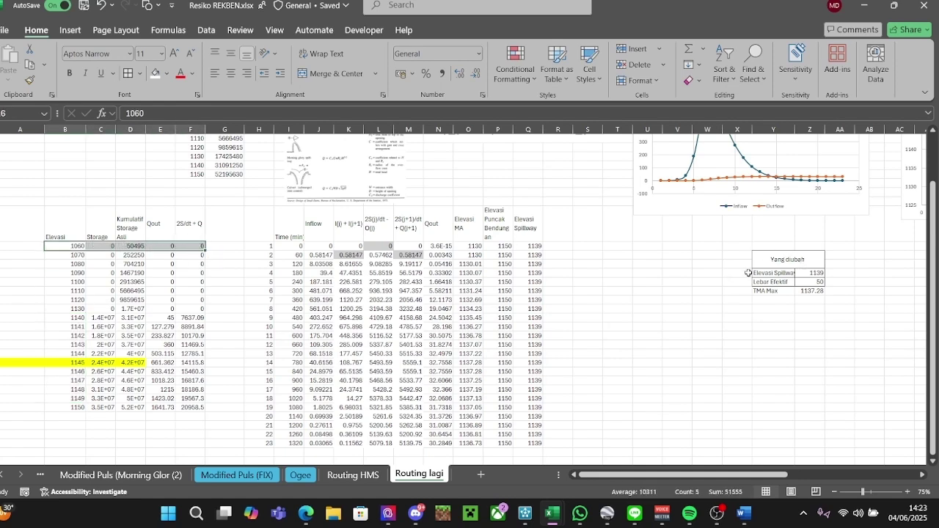
pyautogui.moveTo(748, 273); pyautogui.dragTo(820, 292)
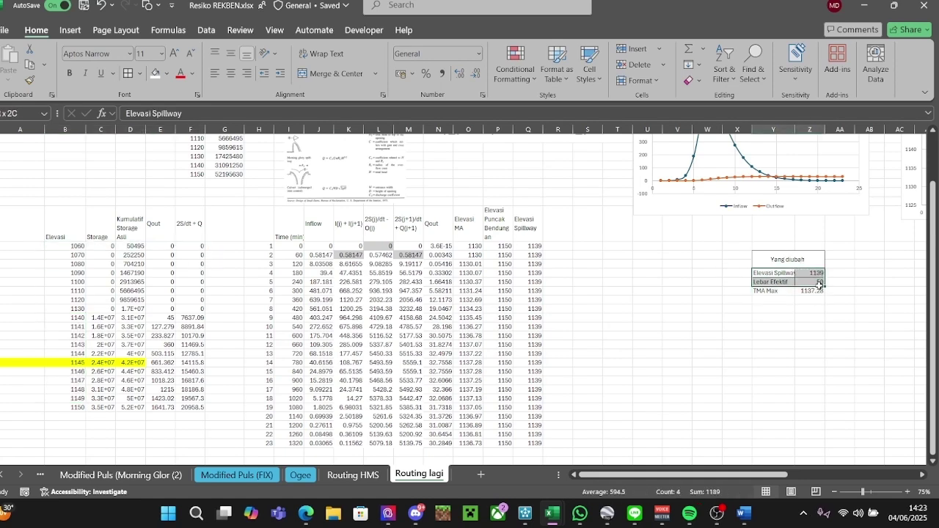
pyautogui.click(869, 281)
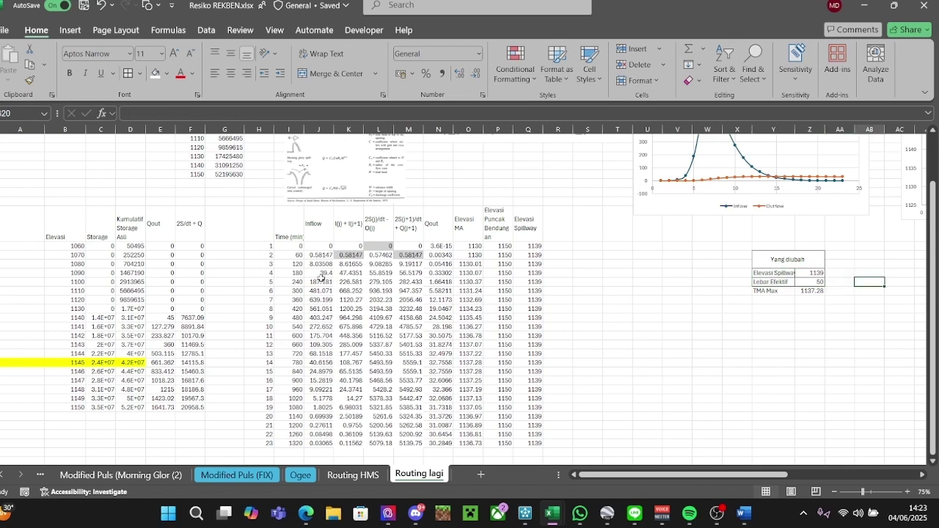
pyautogui.click(76, 247)
pyautogui.click(71, 408)
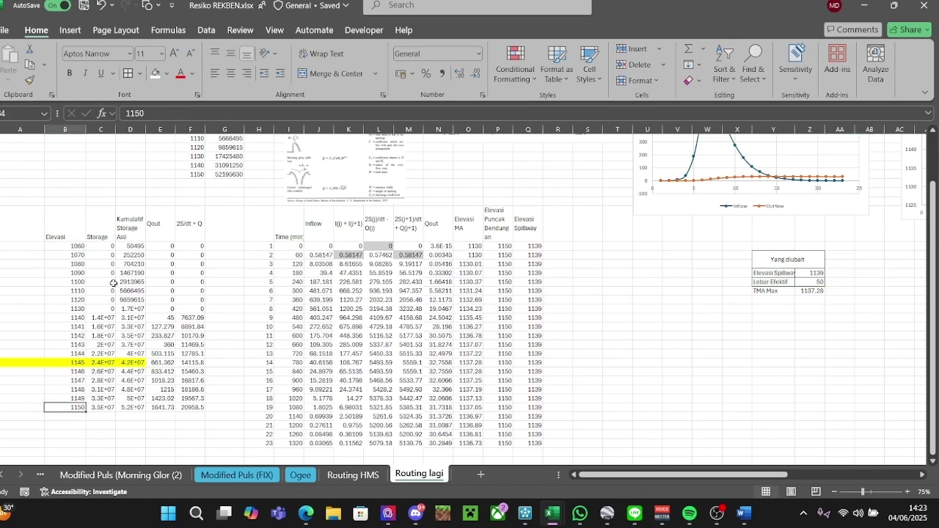
pyautogui.click(77, 246)
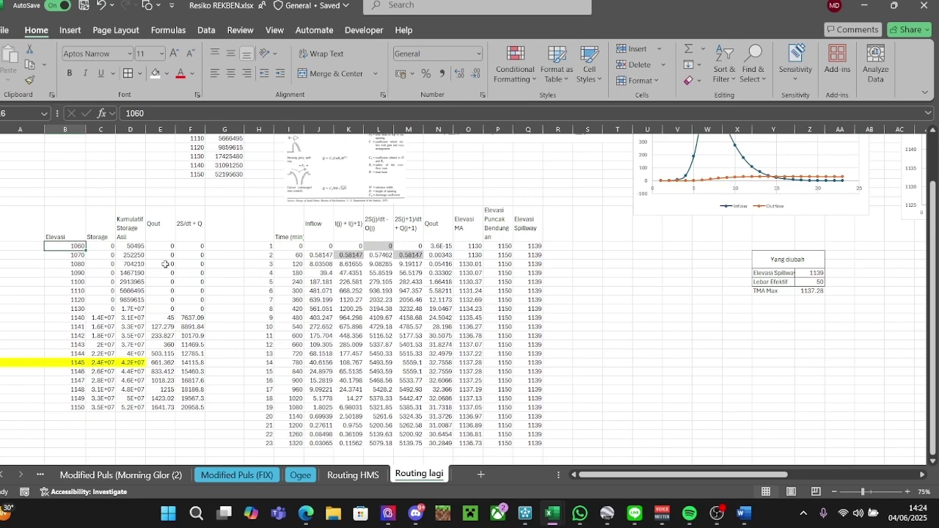
# Compare the Elevasi and Volum Kum source table with the Elevasi, Storage and Kumulatif Storage Asli rows of the storage table.
pyautogui.scroll(2, 180, 266)
pyautogui.moveTo(196, 220); pyautogui.dragTo(229, 228)
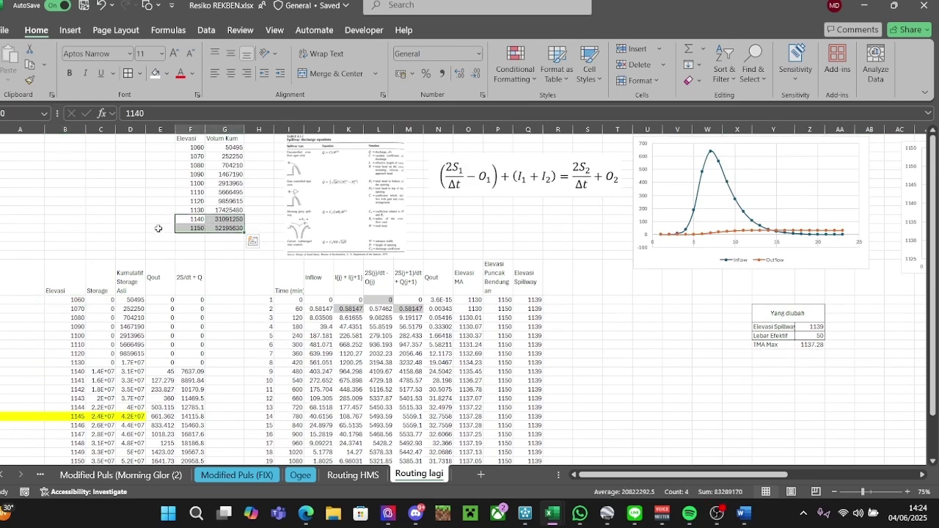
pyautogui.click(79, 298)
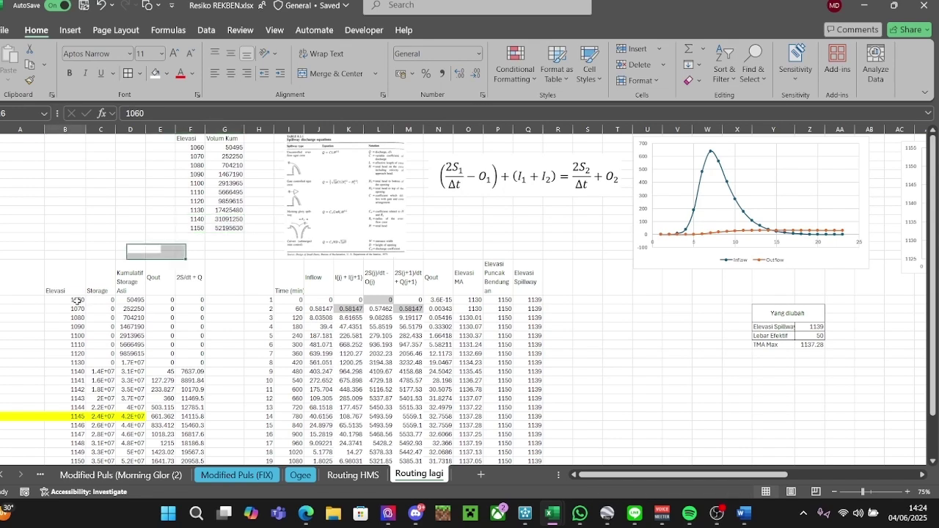
pyautogui.click(109, 301)
pyautogui.moveTo(77, 299); pyautogui.dragTo(128, 310)
pyautogui.scroll(-2, 198, 315)
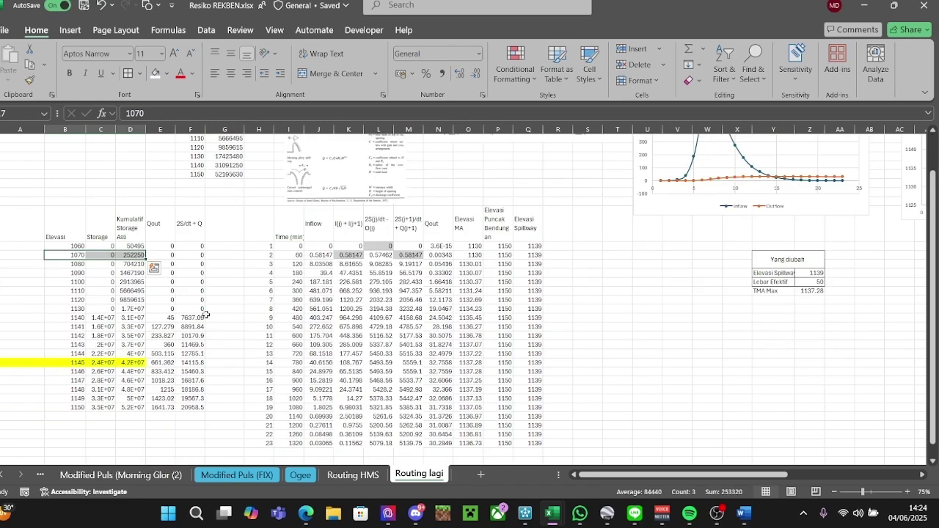
pyautogui.click(206, 316)
pyautogui.scroll(2, 206, 316)
pyautogui.moveTo(192, 147); pyautogui.dragTo(234, 214)
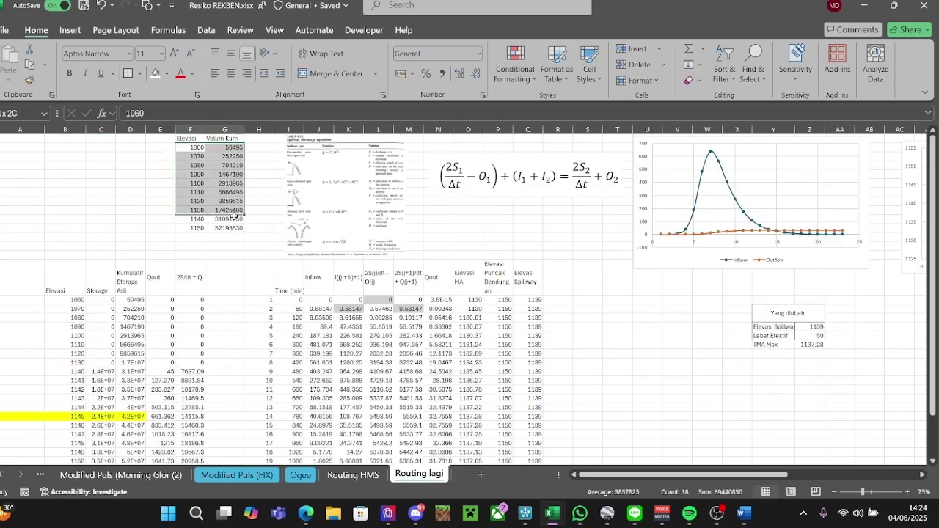
pyautogui.click(226, 275)
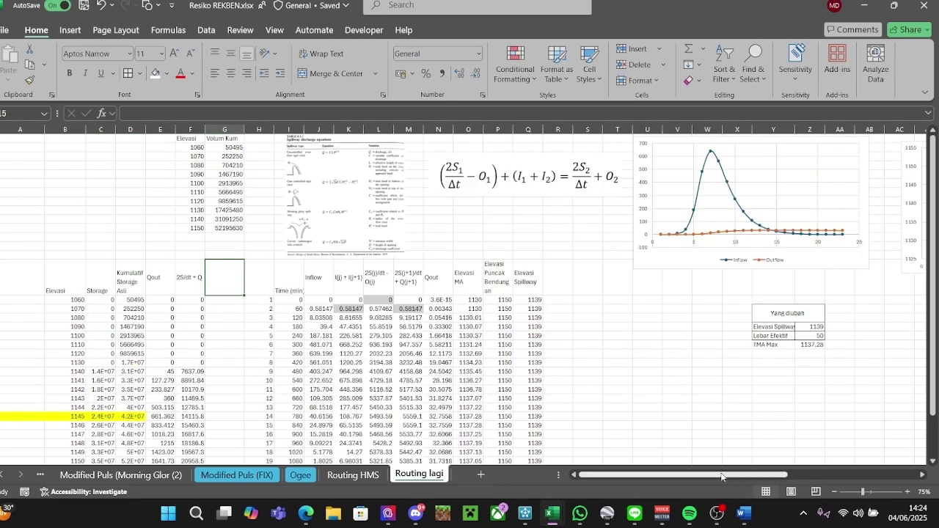
# Review the inflow-outflow and elevation charts together with the routing table results for the 1139 spillway.
pyautogui.moveTo(721, 477); pyautogui.dragTo(749, 461)
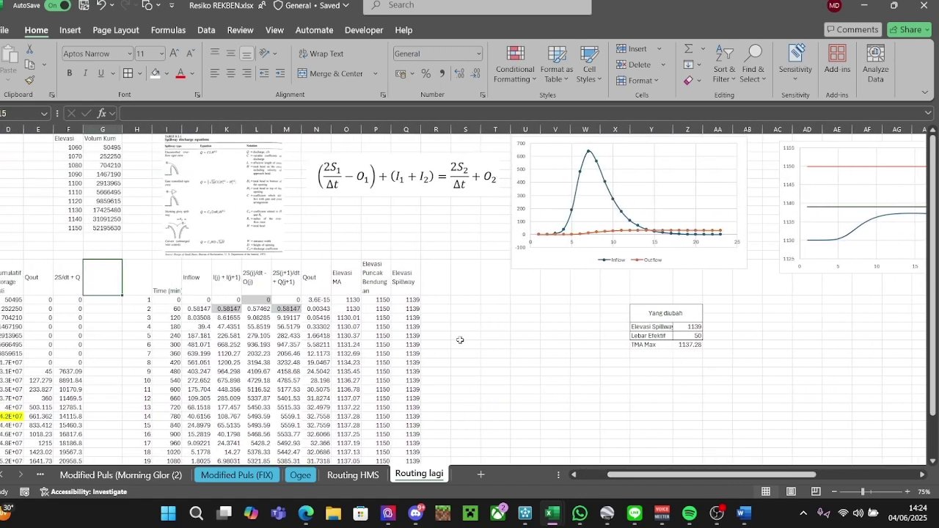
pyautogui.scroll(-2, 433, 355)
pyautogui.scroll(2, 675, 449)
pyautogui.moveTo(683, 473); pyautogui.dragTo(660, 473)
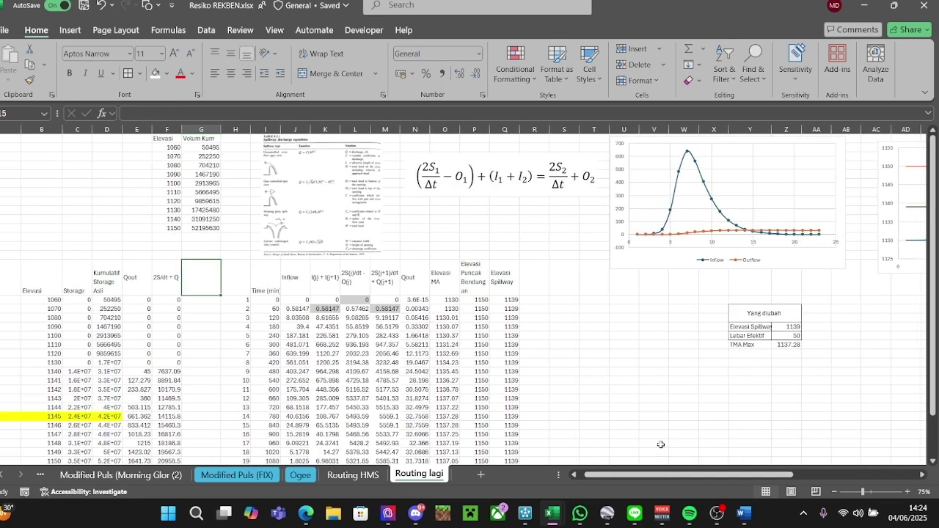
pyautogui.scroll(-3, 540, 369)
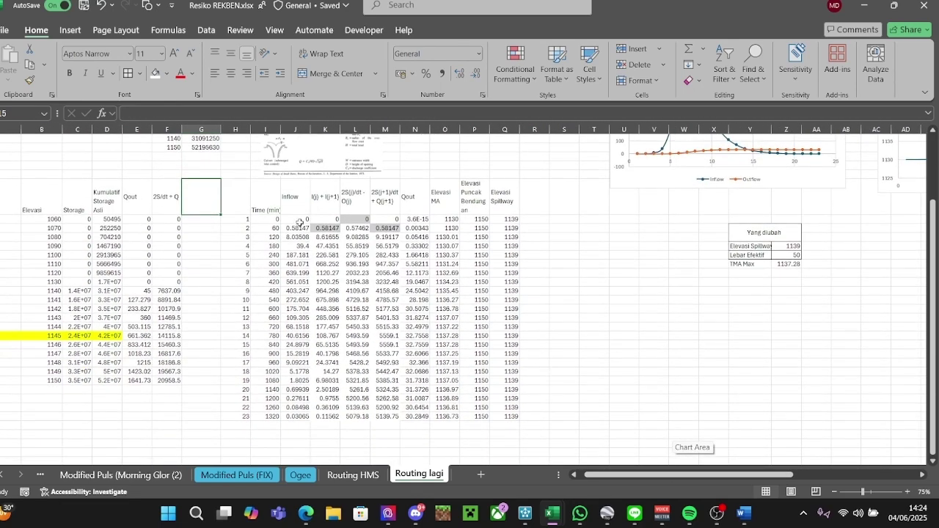
pyautogui.click(625, 271)
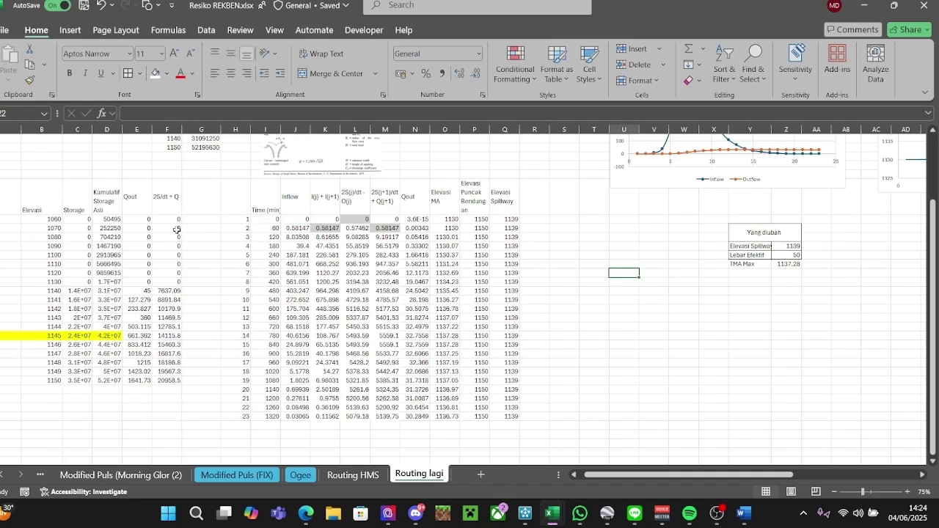
# Widen the Kumulatif Storage Asli column of the storage table to fit its full values.
pyautogui.click(296, 220)
pyautogui.scroll(3, 476, 320)
pyautogui.scroll(-4, 476, 320)
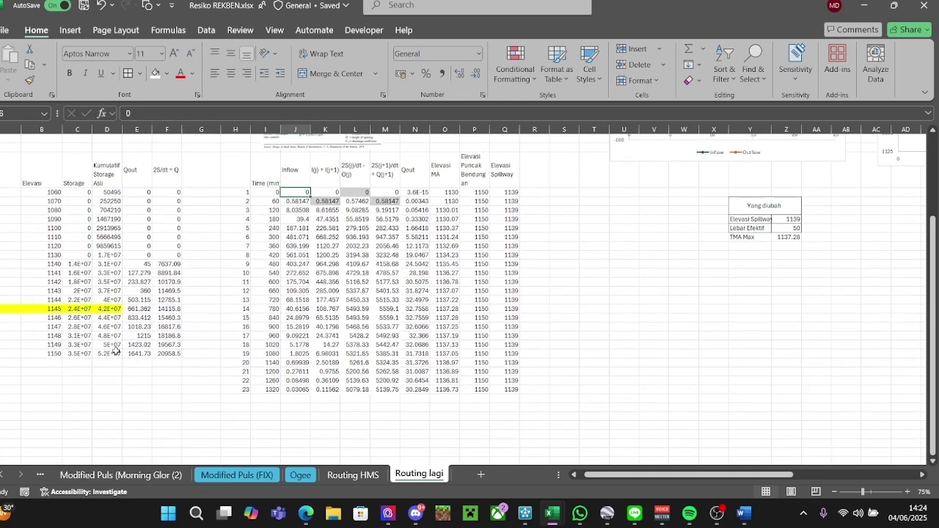
pyautogui.doubleClick(122, 129)
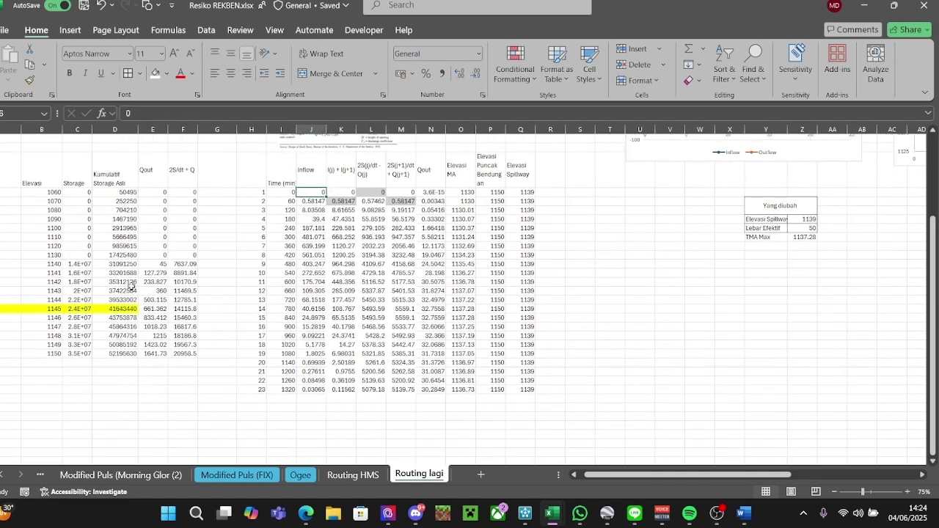
# Fit the Storage column of the storage table to its full values and inspect its formulas for elevations 1149 and 1150.
pyautogui.doubleClick(92, 129)
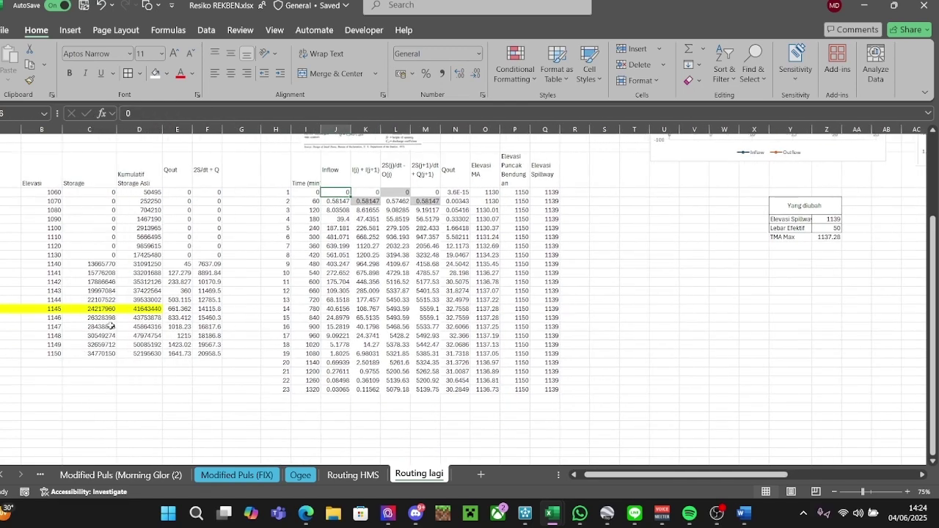
pyautogui.click(105, 355)
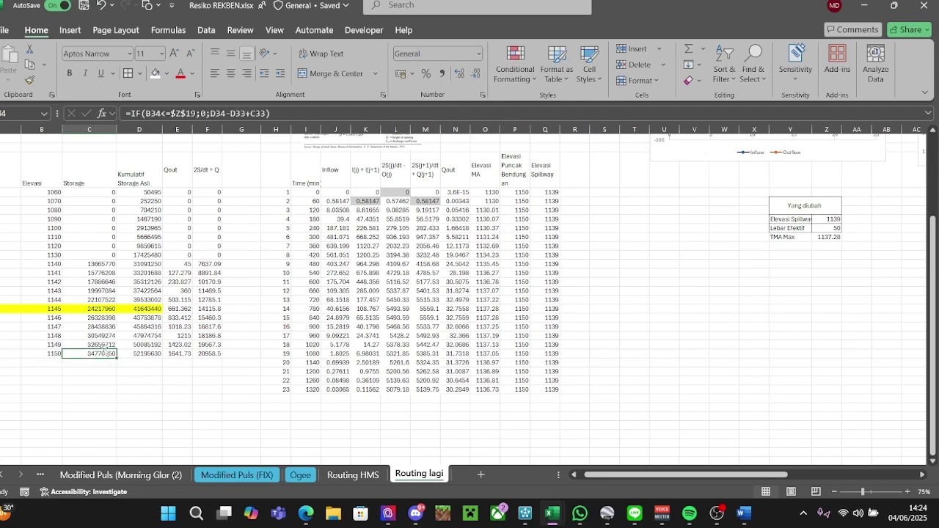
pyautogui.click(105, 345)
pyautogui.click(870, 492)
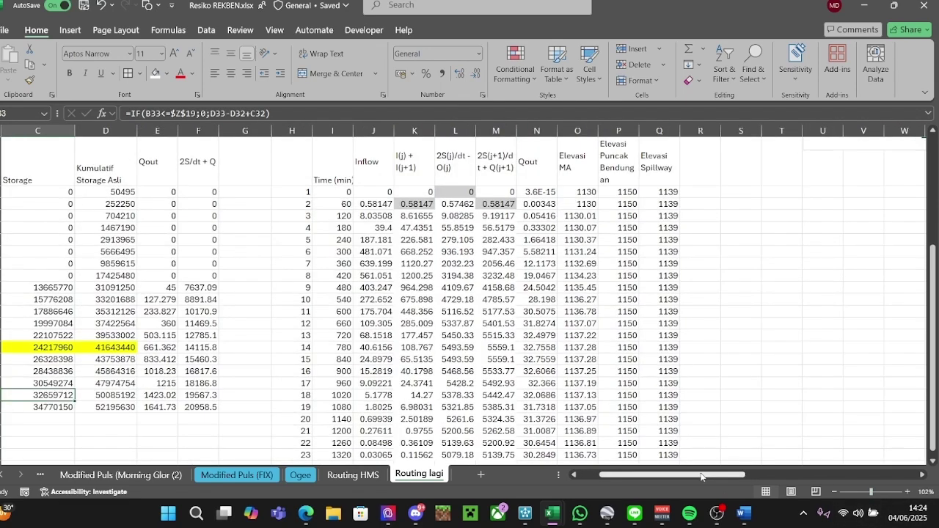
pyautogui.moveTo(702, 477); pyautogui.dragTo(676, 475)
pyautogui.scroll(-1, 279, 376)
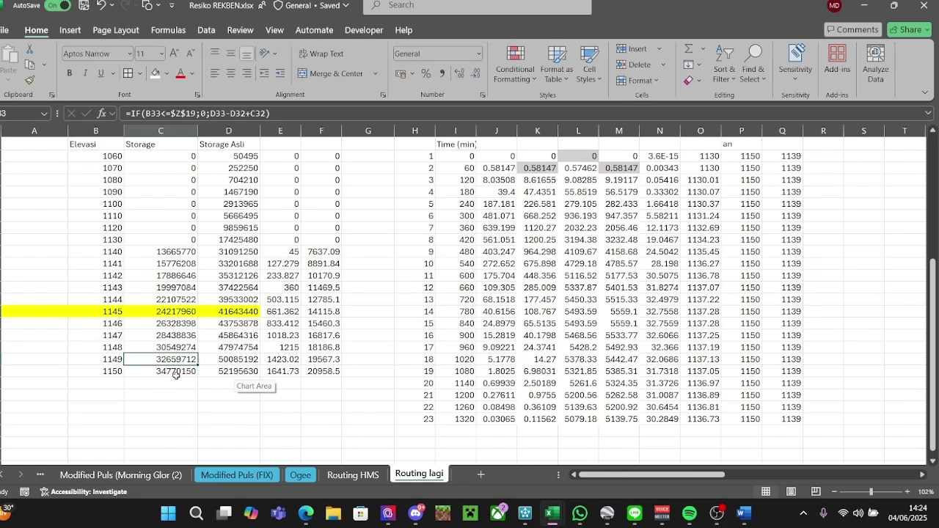
pyautogui.click(186, 372)
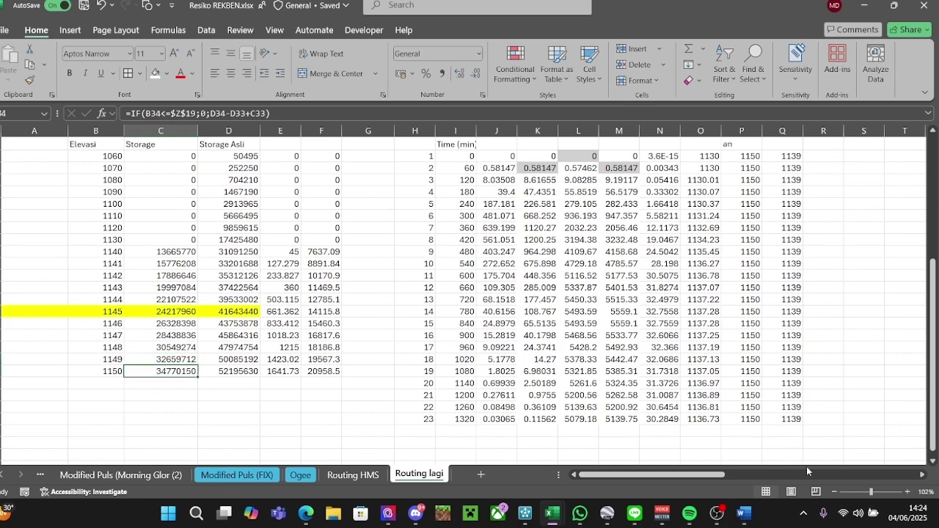
pyautogui.click(866, 492)
# Copy the 23 Inflow values of the routing table as a separate reference column starting at T16.
pyautogui.scroll(-2, 512, 310)
pyautogui.click(423, 180)
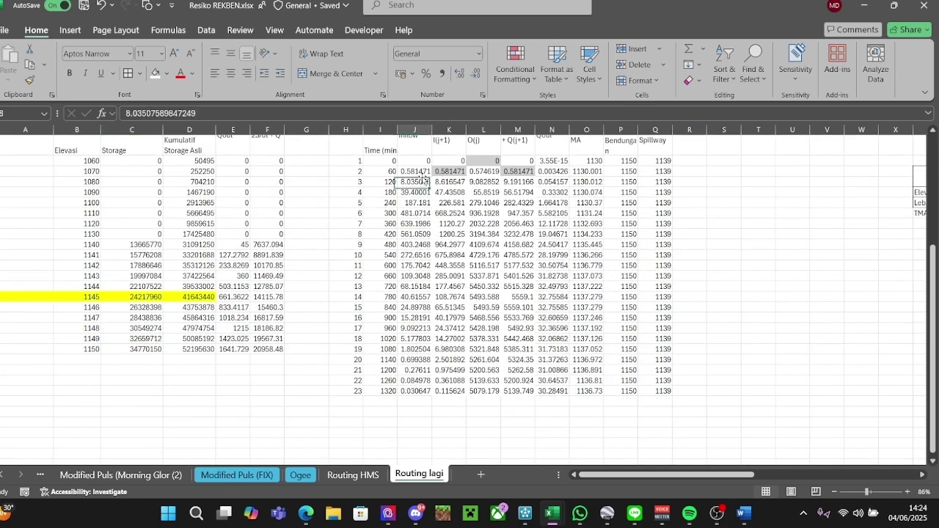
pyautogui.click(421, 162)
pyautogui.click(421, 171)
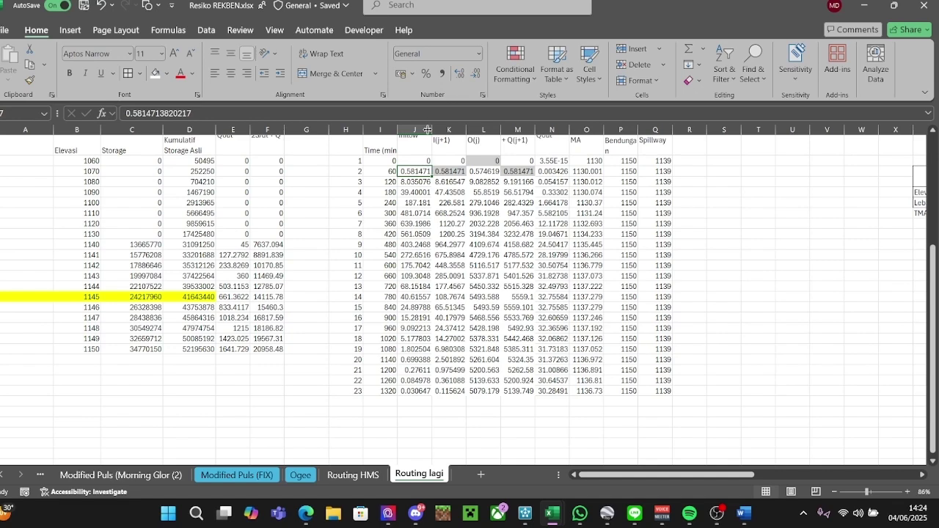
pyautogui.click(421, 160)
pyautogui.click(419, 172)
pyautogui.moveTo(421, 160); pyautogui.dragTo(416, 390)
pyautogui.hotkey('ctrl', 'c')
pyautogui.click(754, 161)
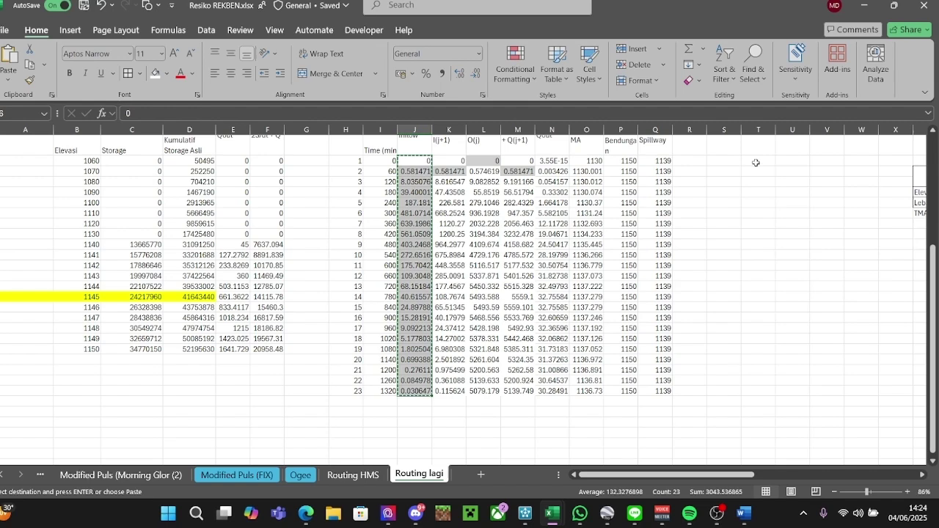
pyautogui.rightClick(754, 161)
pyautogui.click(798, 169)
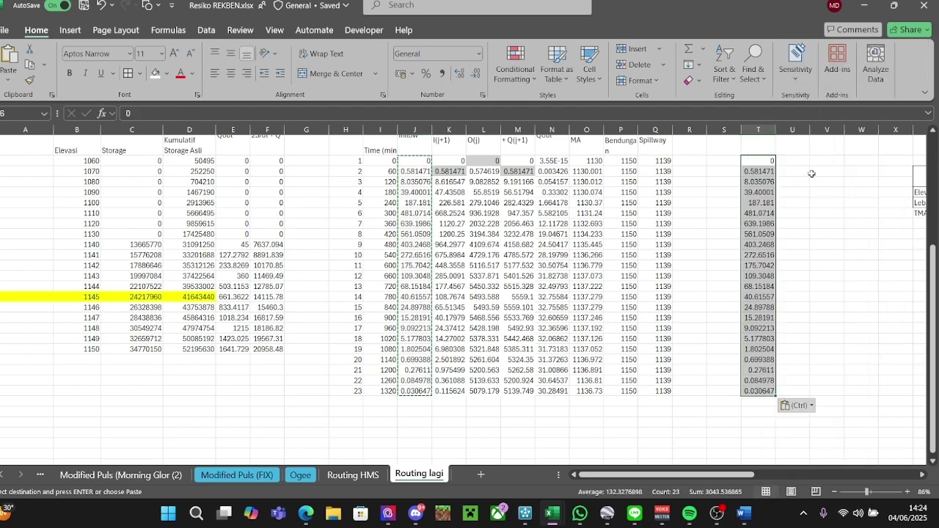
pyautogui.click(692, 171)
# Enter =T16*$J$40 in the first Inflow cell and fill the formula down the whole Inflow column.
pyautogui.click(424, 160)
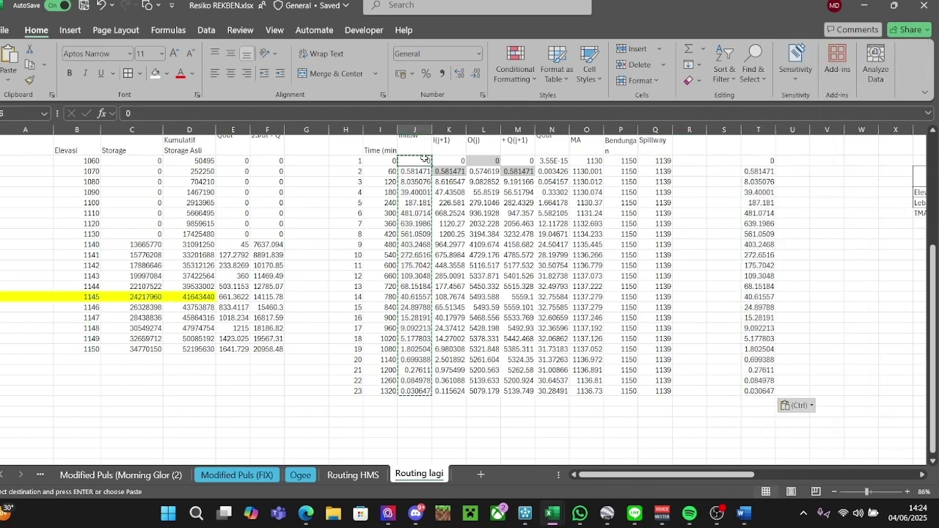
pyautogui.press('Escape')
pyautogui.write('=')
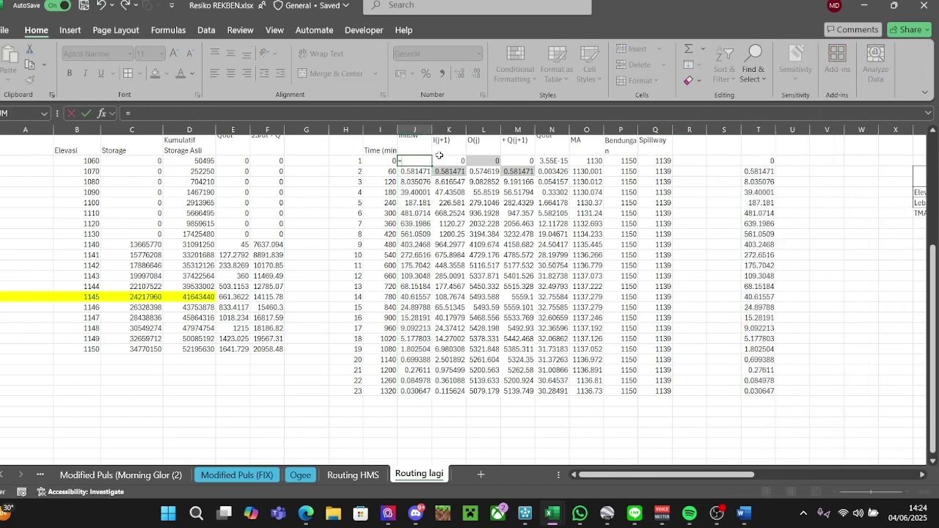
pyautogui.click(759, 161)
pyautogui.press('Return')
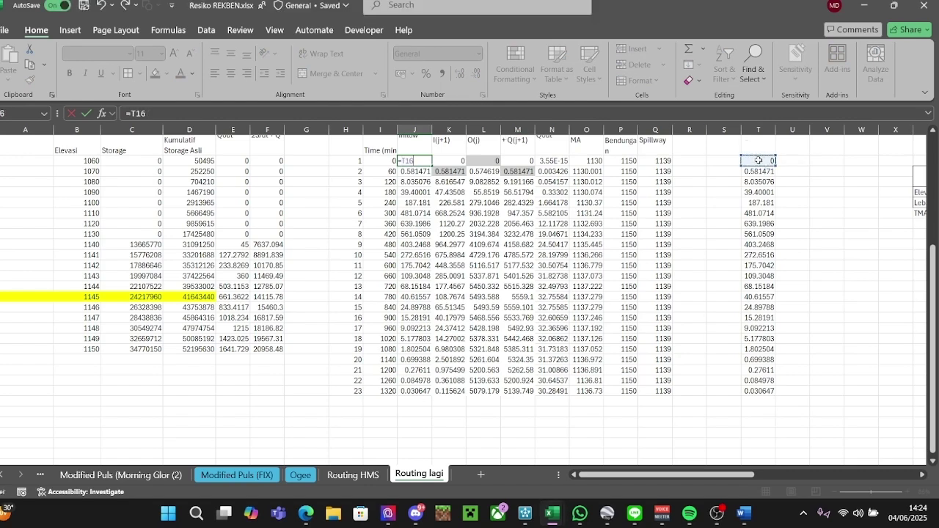
pyautogui.write('*')
pyautogui.click(418, 414)
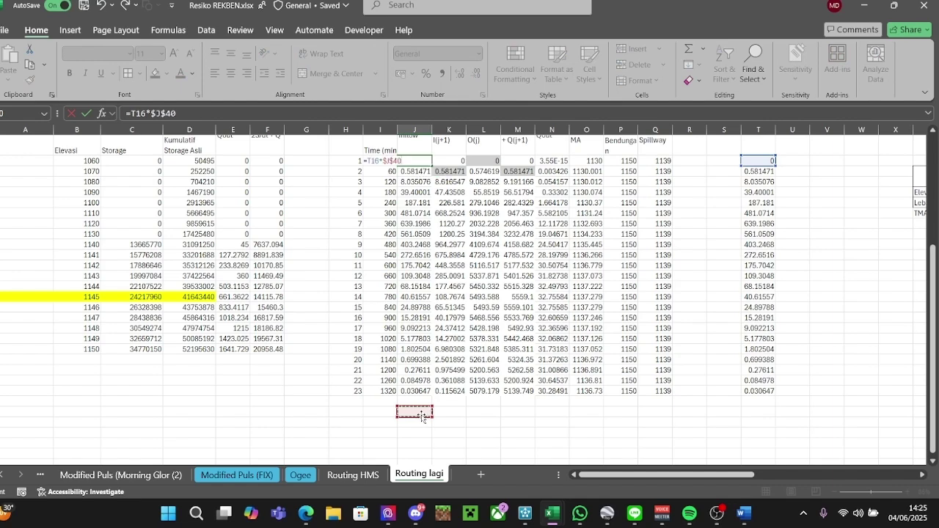
pyautogui.press('F4')
pyautogui.press('Return')
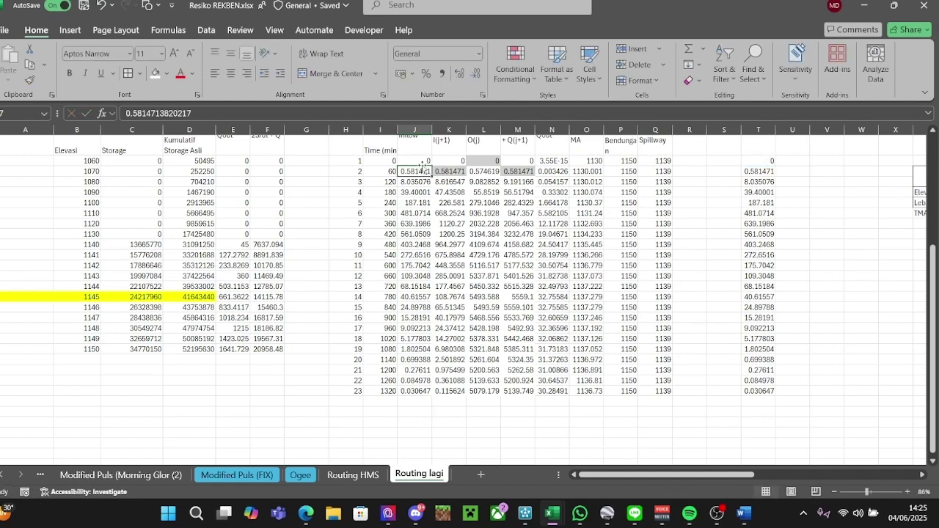
pyautogui.press('Up')
pyautogui.doubleClick(432, 166)
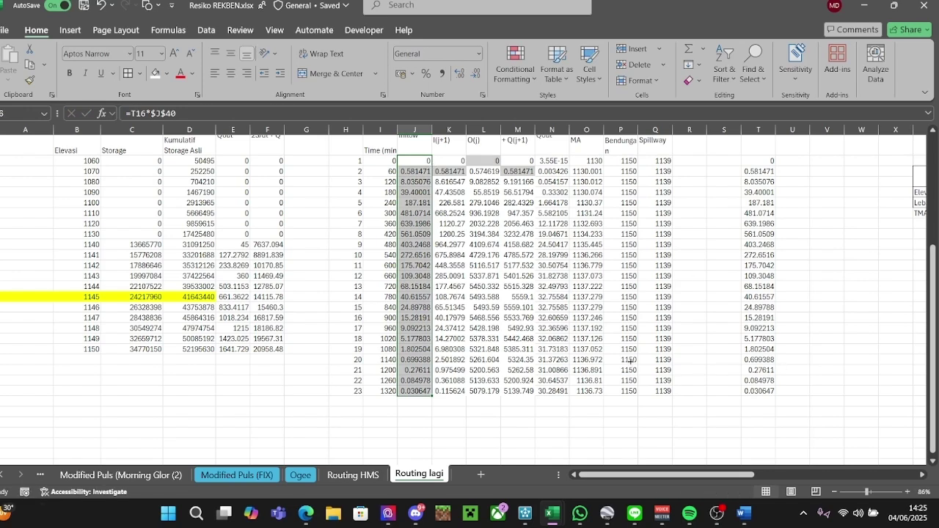
# Label cell I40 below the routing table "Multiplier" and set its value in J40 to 2.
pyautogui.click(416, 416)
pyautogui.press('Left')
pyautogui.write('Mut')
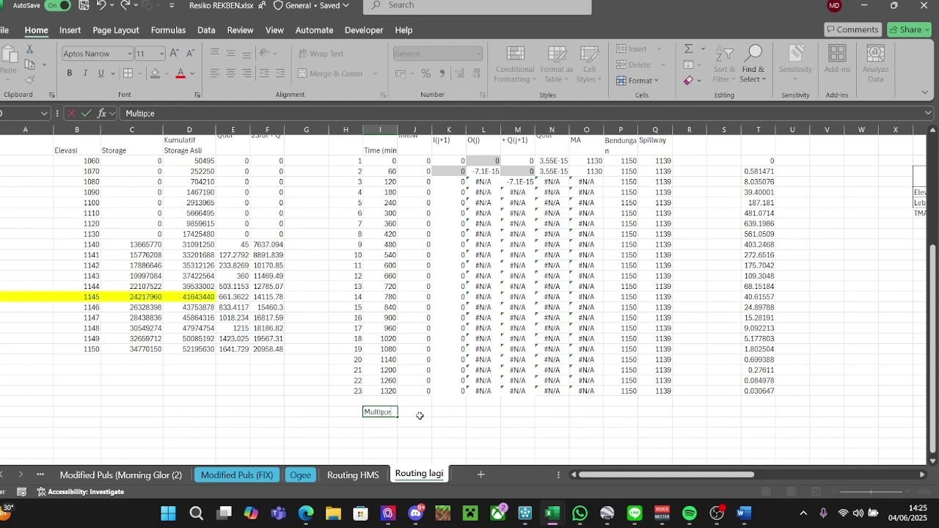
pyautogui.write('tiplier')
pyautogui.press('Tab')
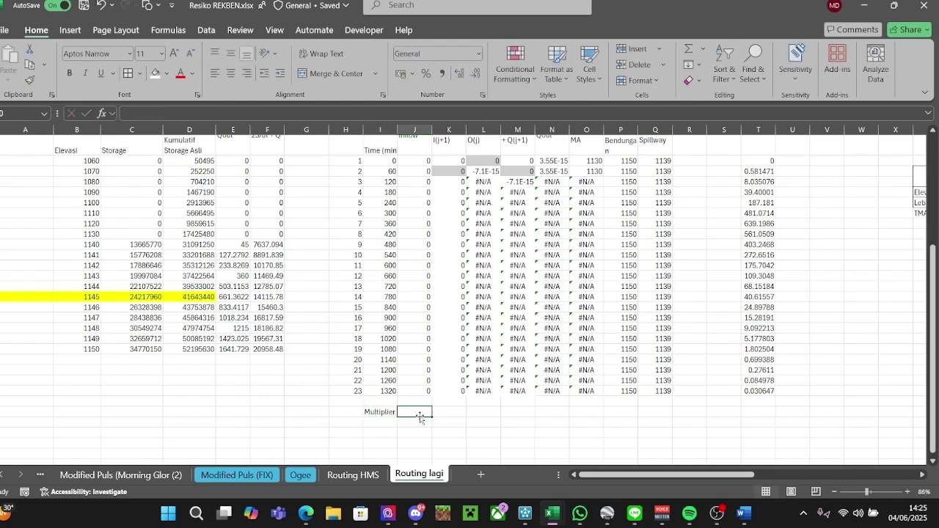
pyautogui.write('2')
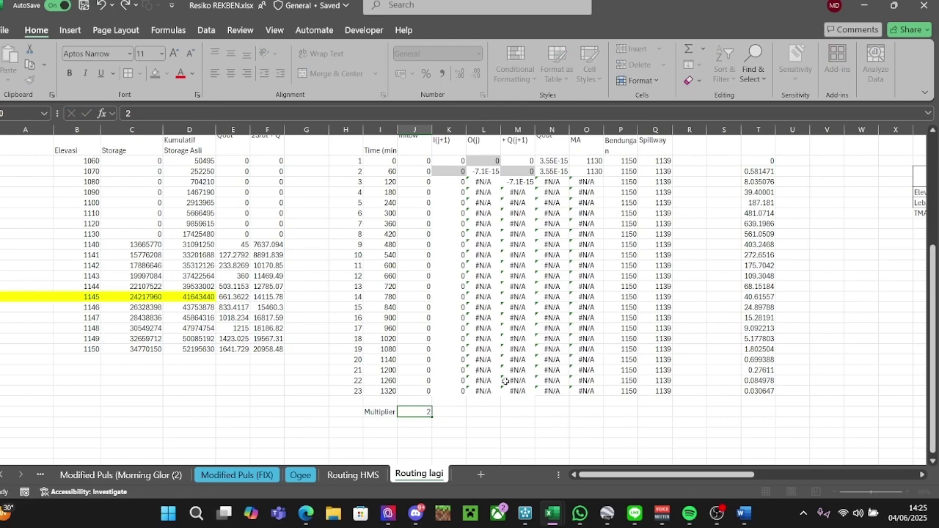
pyautogui.press('Return')
# Set Elevasi Spillway to 1145 in the "Yang diubah" inputs.
pyautogui.scroll(3, 615, 358)
pyautogui.scroll(2, 615, 358)
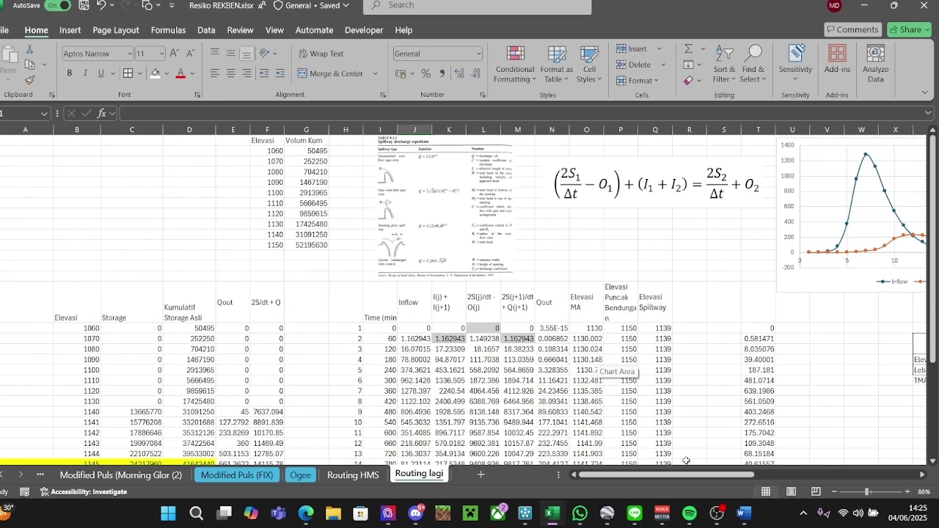
pyautogui.moveTo(689, 474); pyautogui.dragTo(817, 477)
pyautogui.click(411, 359)
pyautogui.write('1145')
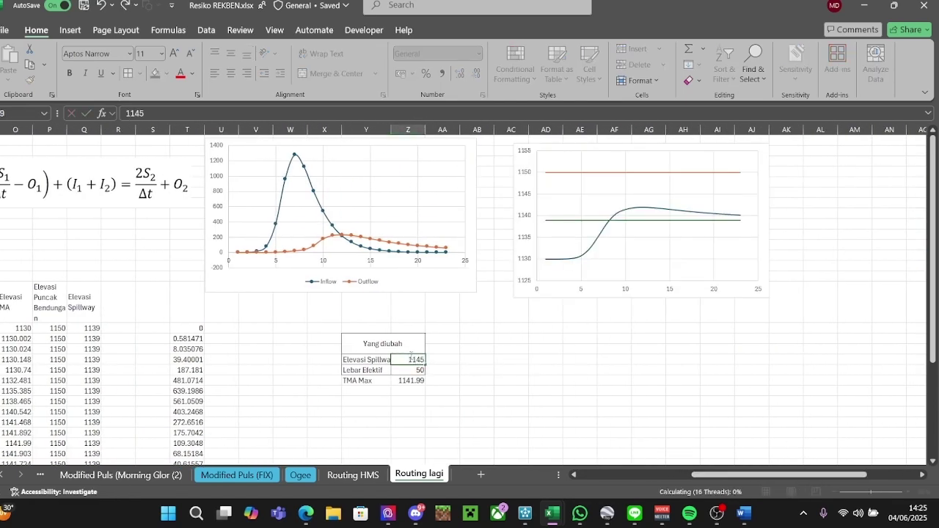
pyautogui.press('Return')
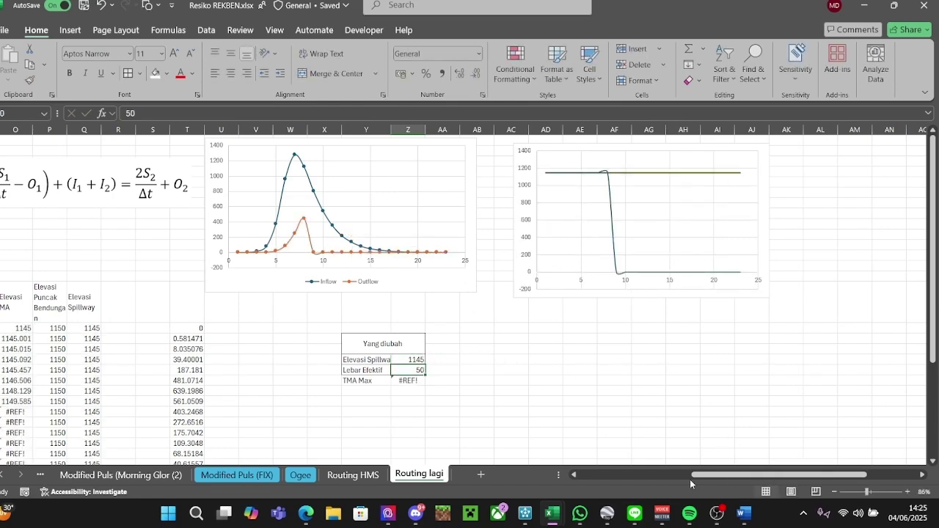
# Examine the 1145 row, the Storage and Qout formulas at elevation 1150, and the inflow multiplier against the routing table.
pyautogui.moveTo(750, 477); pyautogui.dragTo(638, 478)
pyautogui.scroll(-5, 513, 345)
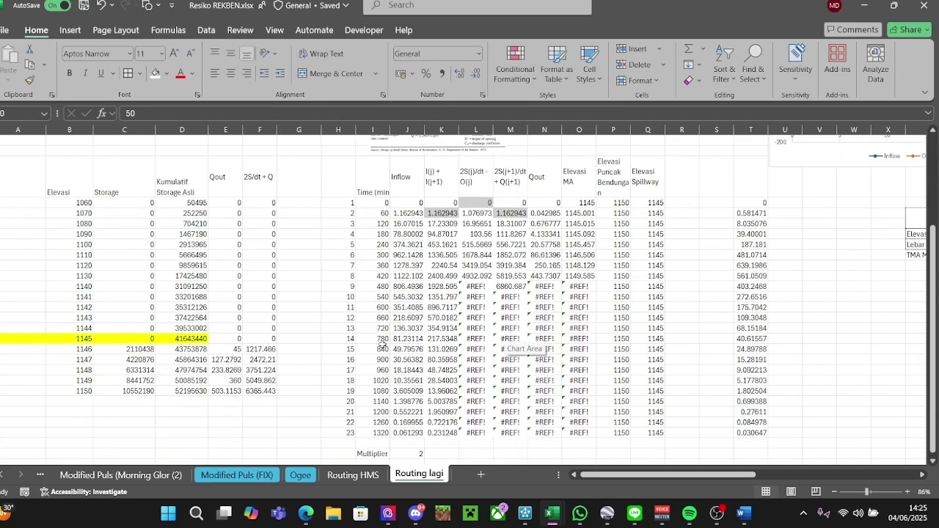
pyautogui.scroll(-1, 225, 342)
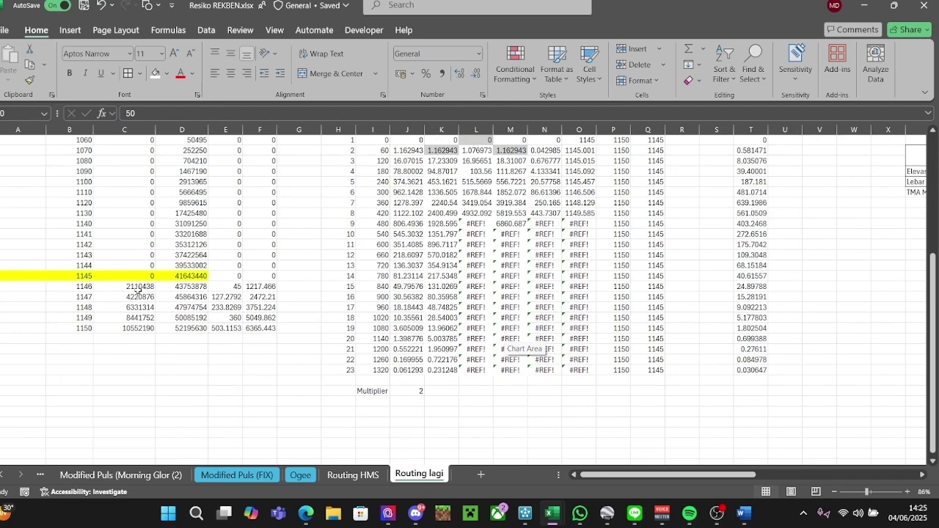
pyautogui.click(77, 276)
pyautogui.moveTo(79, 277); pyautogui.dragTo(259, 280)
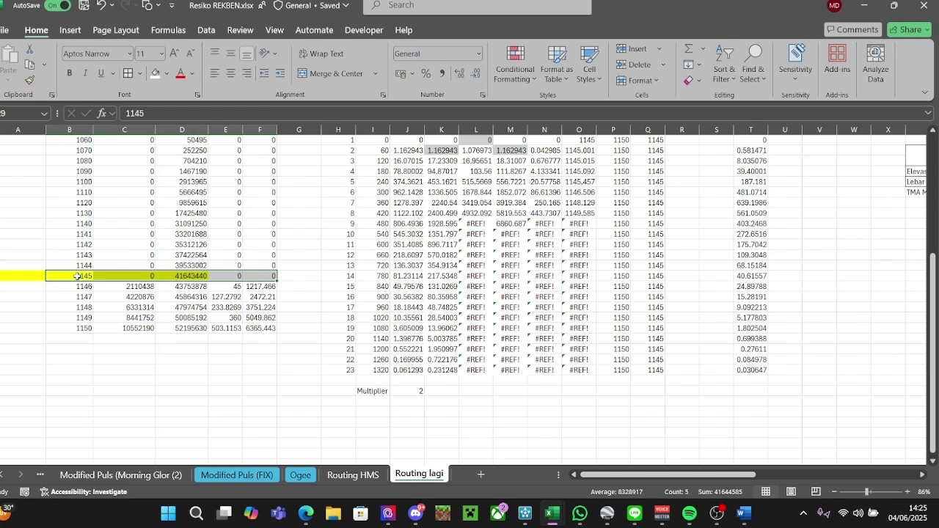
pyautogui.click(82, 275)
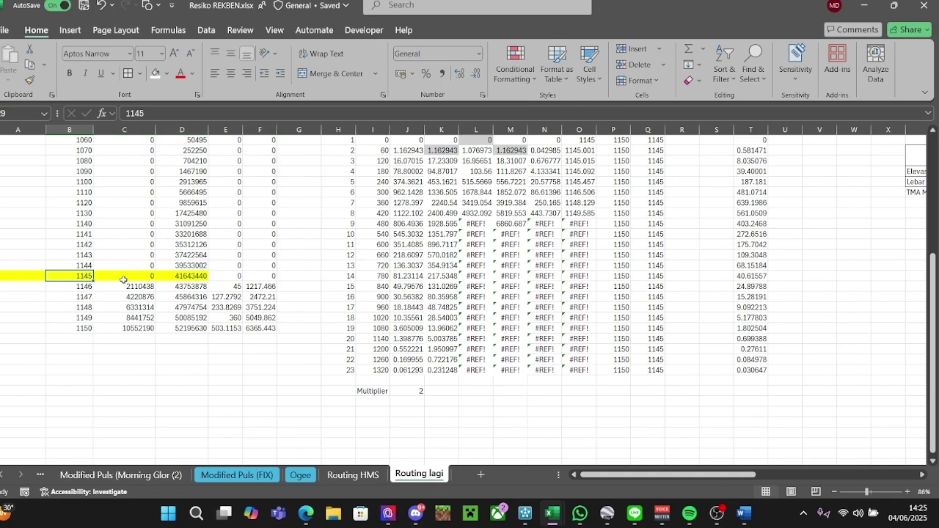
pyautogui.moveTo(132, 316); pyautogui.dragTo(138, 330)
pyautogui.click(224, 330)
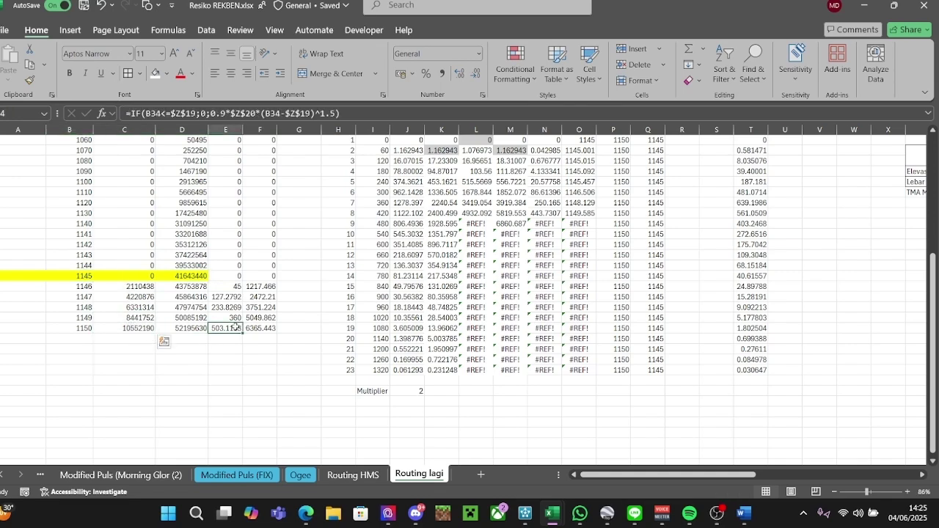
pyautogui.click(140, 330)
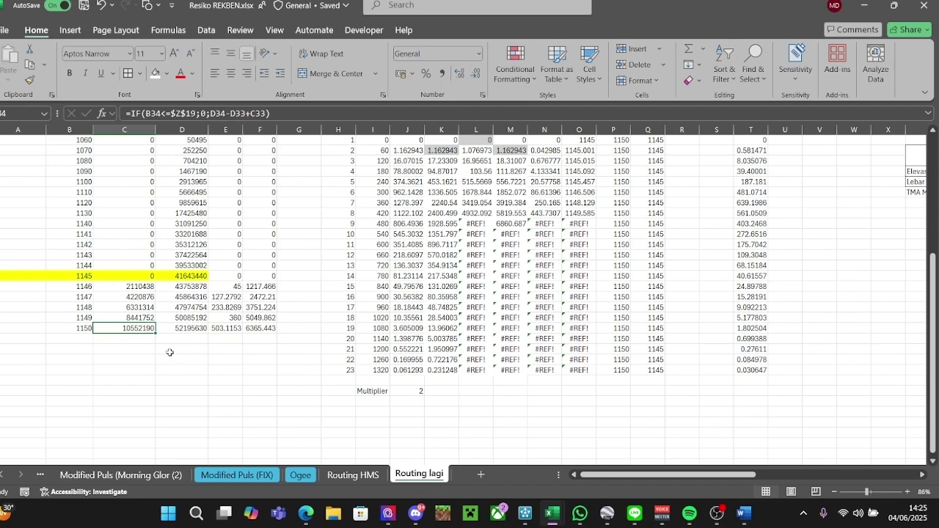
pyautogui.scroll(-1, 437, 402)
pyautogui.click(414, 361)
pyautogui.scroll(2, 413, 219)
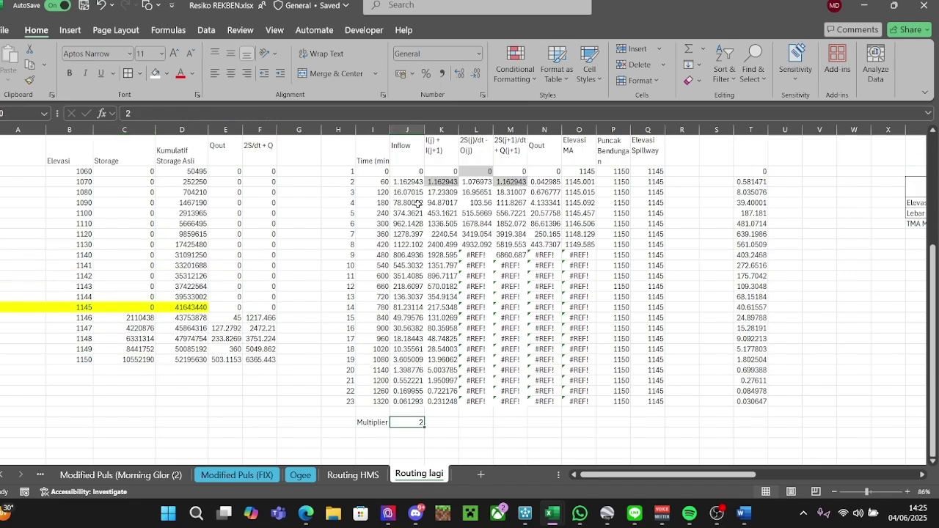
# Try copying the multiplied Inflow values into column V and undo the paste.
pyautogui.moveTo(402, 171); pyautogui.dragTo(408, 401)
pyautogui.hotkey('ctrl', 'c')
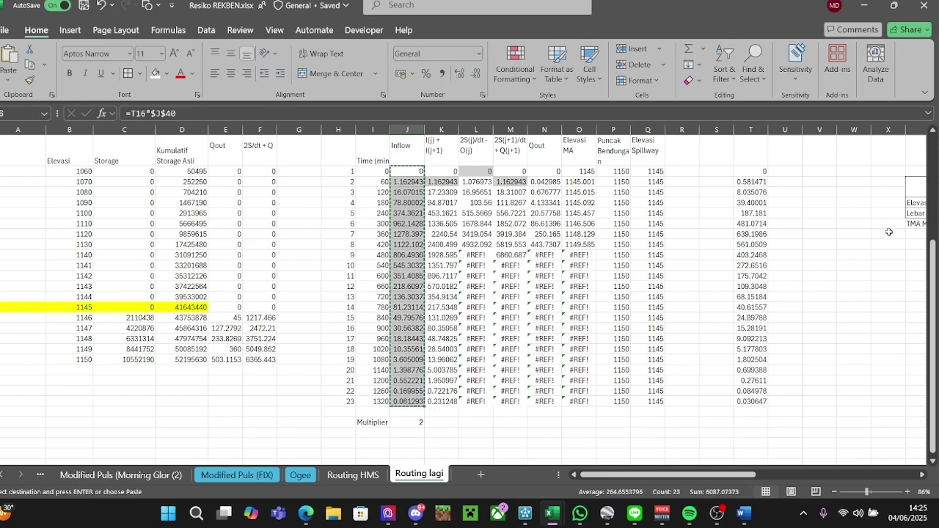
pyautogui.rightClick(821, 172)
pyautogui.click(731, 170)
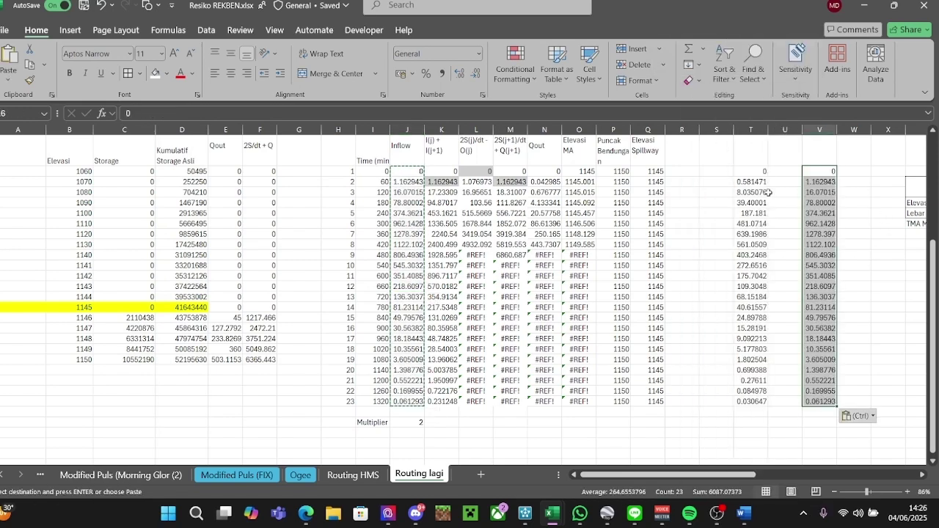
pyautogui.hotkey('ctrl', 'z')
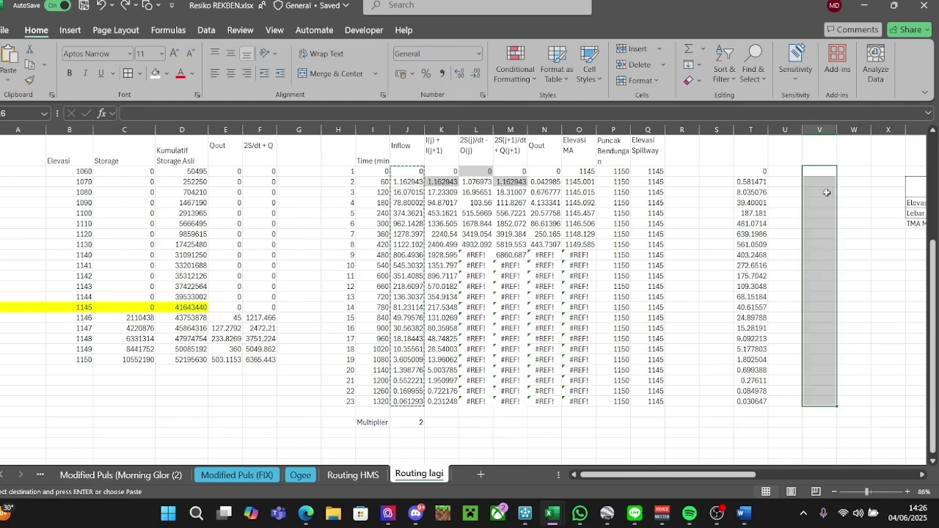
# Head the reference inflow column in T15 with "Ref Inflow".
pyautogui.click(793, 160)
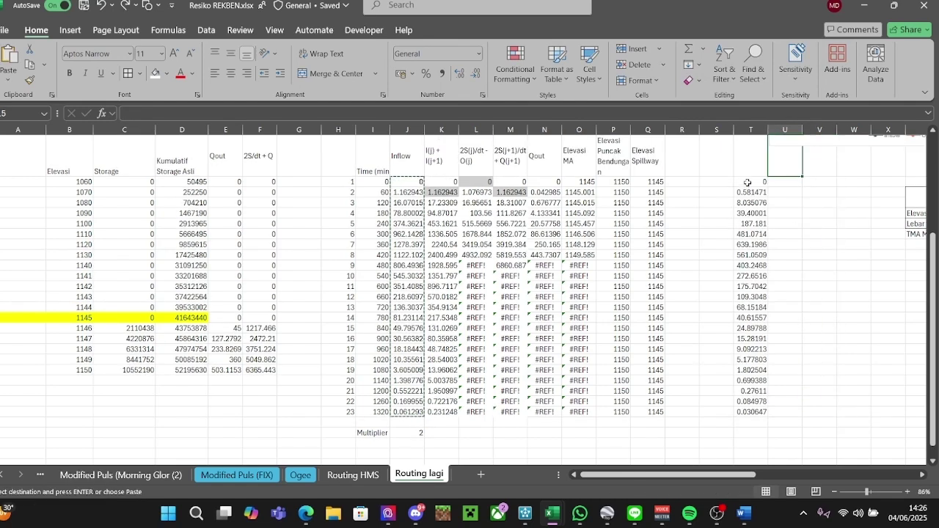
pyautogui.click(754, 160)
pyautogui.write('Ref')
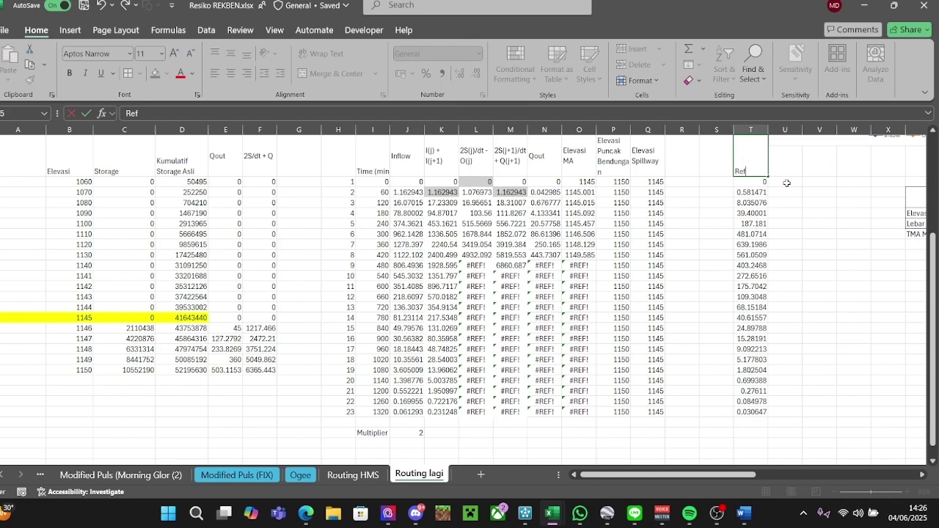
pyautogui.write(' Inflow')
pyautogui.press('Tab')
pyautogui.scroll(2, 822, 205)
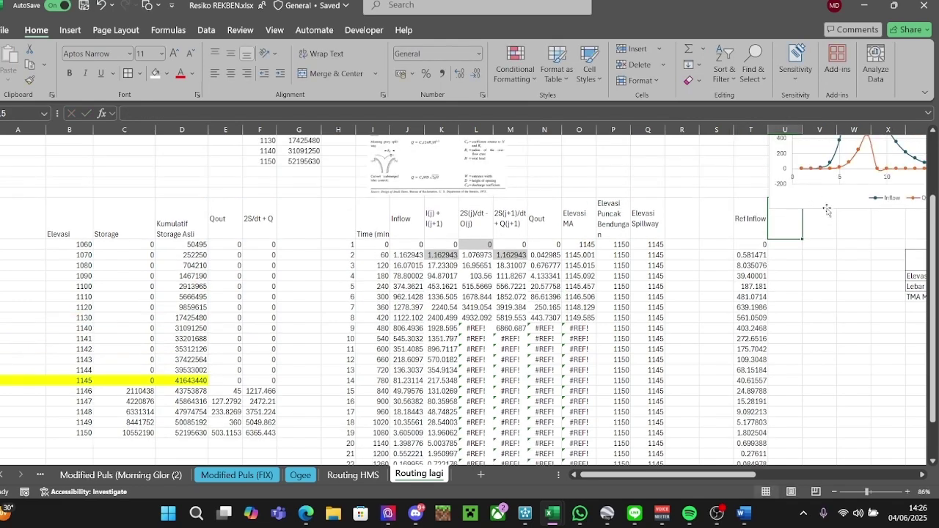
pyautogui.moveTo(763, 209); pyautogui.dragTo(782, 207)
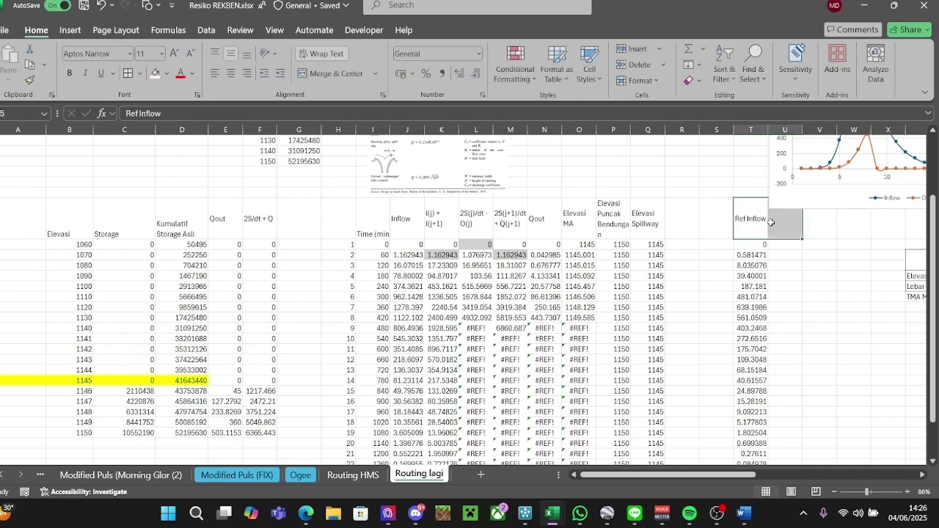
# Move the inflow and outflow chart clear of column U and head U15 with "Volum inflow".
pyautogui.click(780, 204)
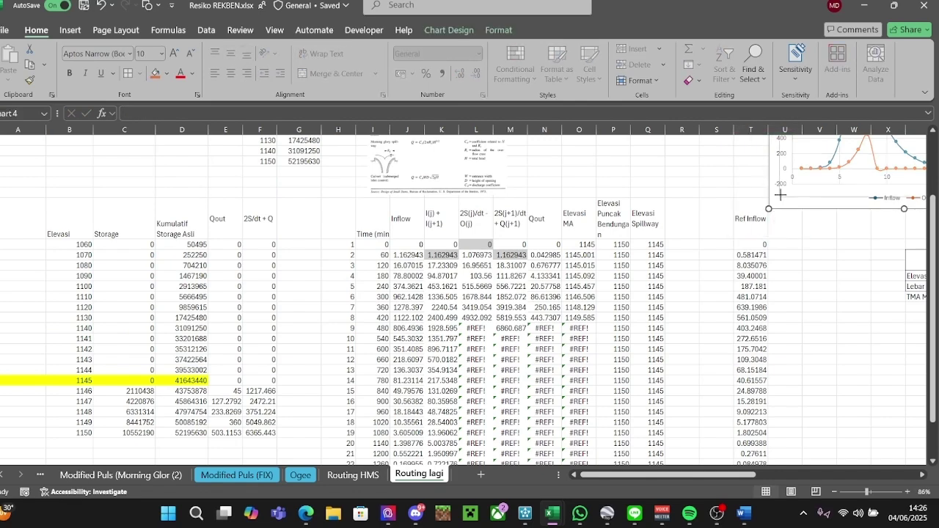
pyautogui.moveTo(780, 194); pyautogui.dragTo(792, 179)
pyautogui.click(789, 219)
pyautogui.write('=')
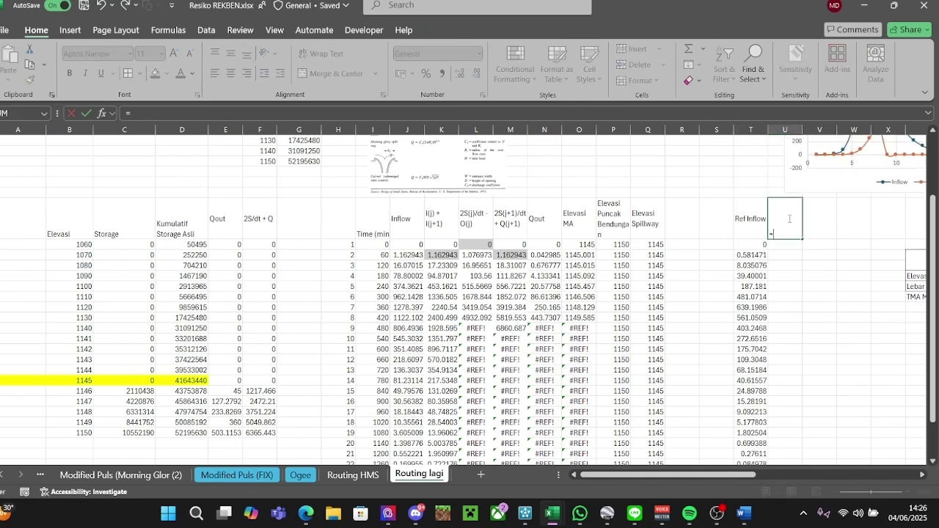
pyautogui.press('BackSpace')
pyautogui.write('Volu')
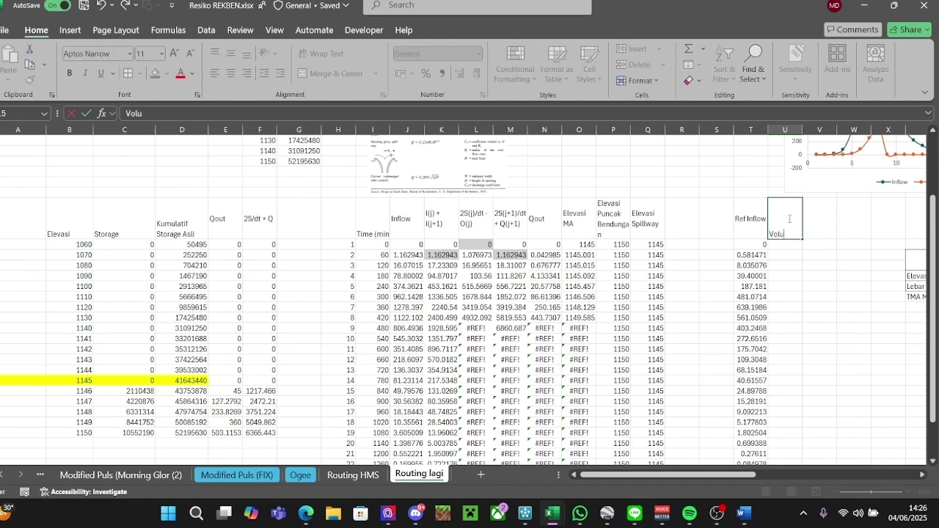
pyautogui.write('me inflow')
pyautogui.press('Return')
# Calculate the inflow volume in U17 as =J17*3600 and fill the formula down to U38.
pyautogui.write('=')
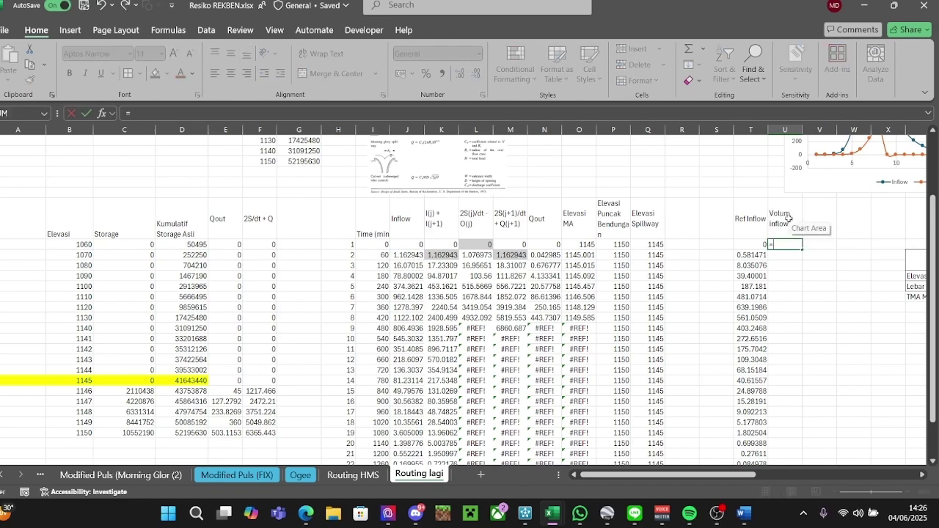
pyautogui.press('Escape')
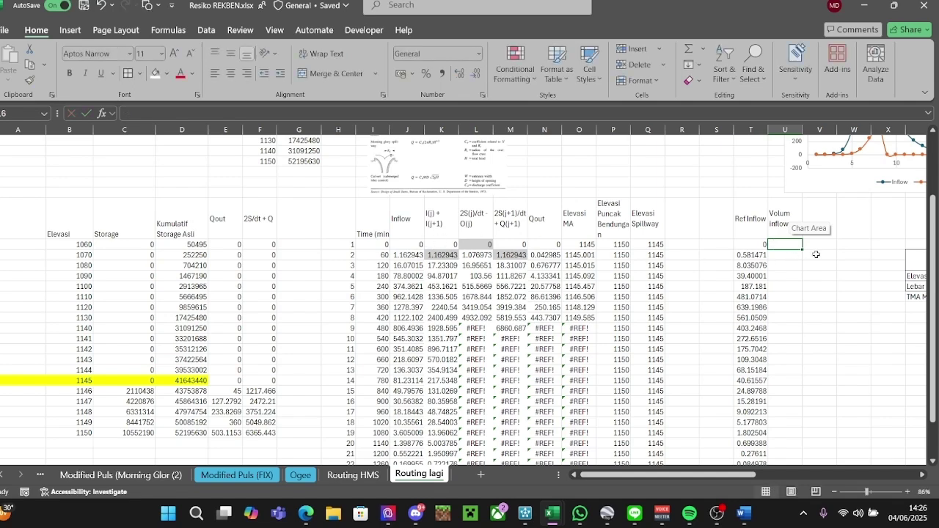
pyautogui.click(785, 255)
pyautogui.write('=')
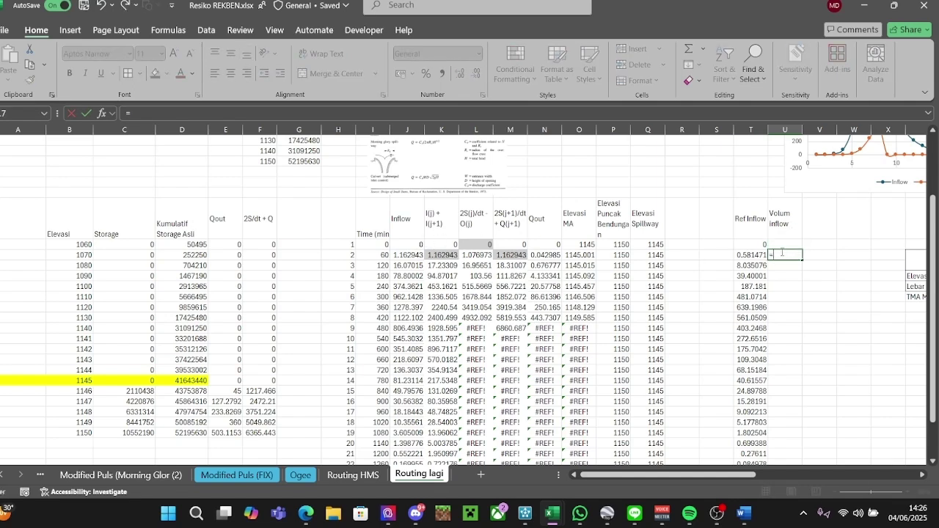
pyautogui.click(407, 256)
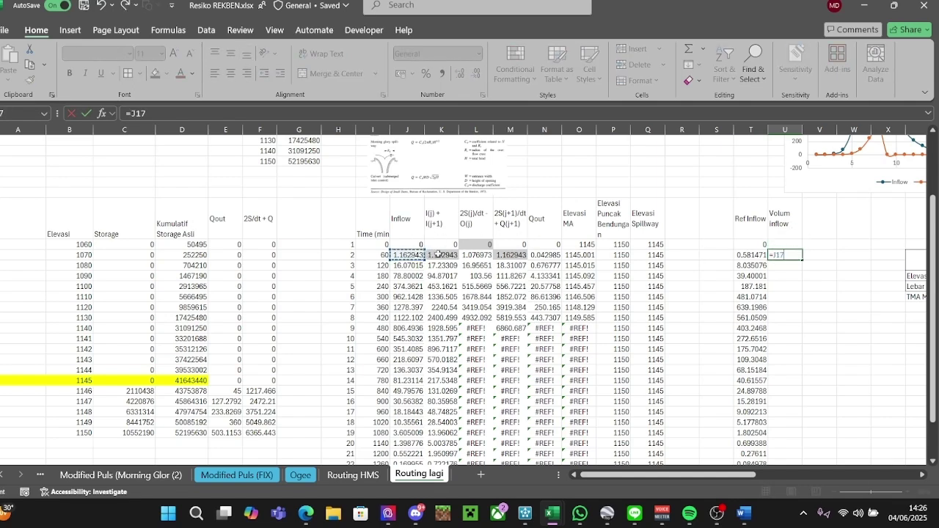
pyautogui.write('*3600')
pyautogui.press('Return')
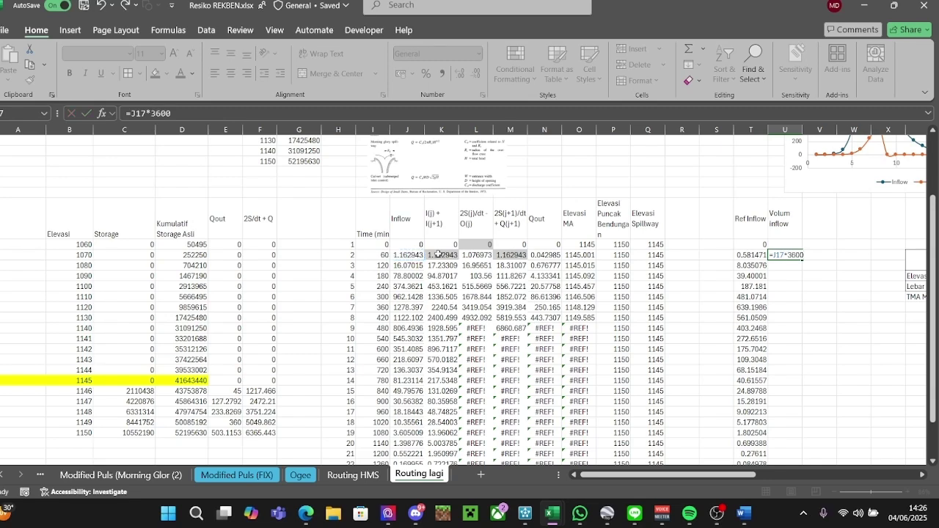
pyautogui.click(846, 265)
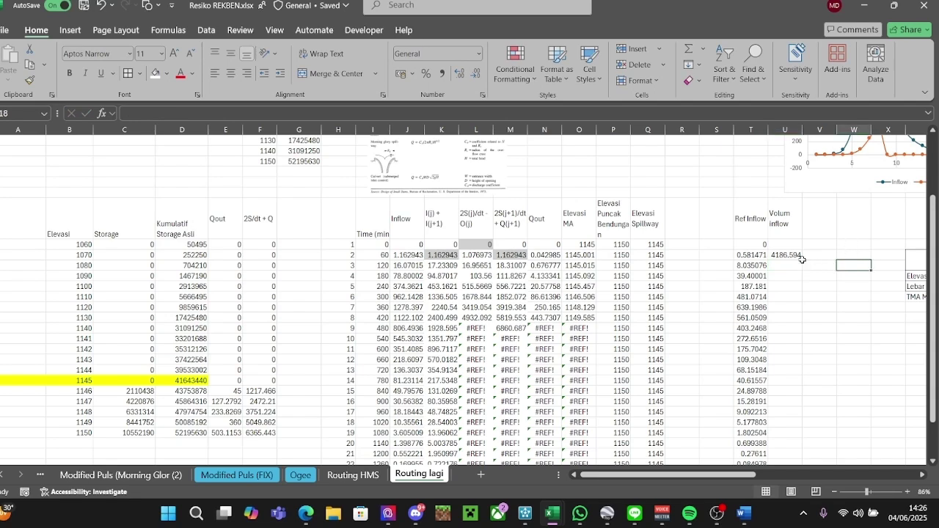
pyautogui.click(797, 257)
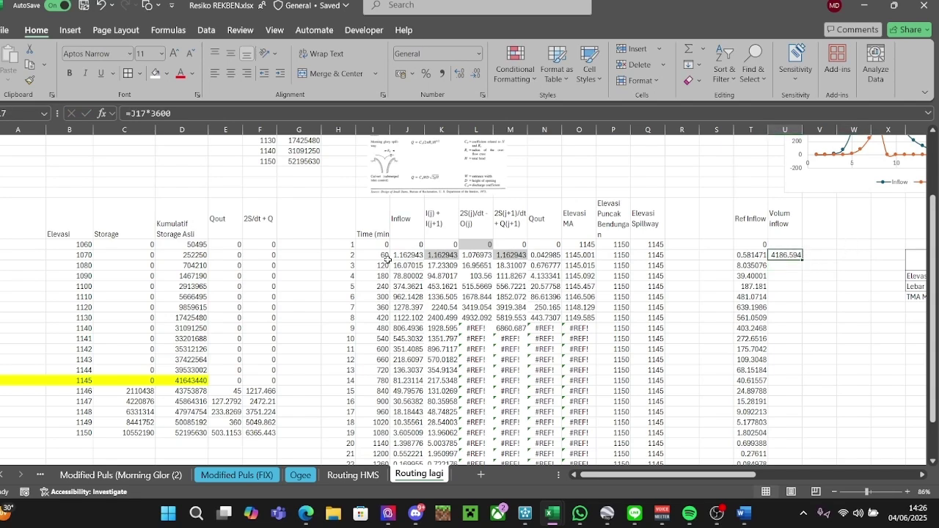
pyautogui.doubleClick(803, 261)
pyautogui.scroll(-2, 825, 267)
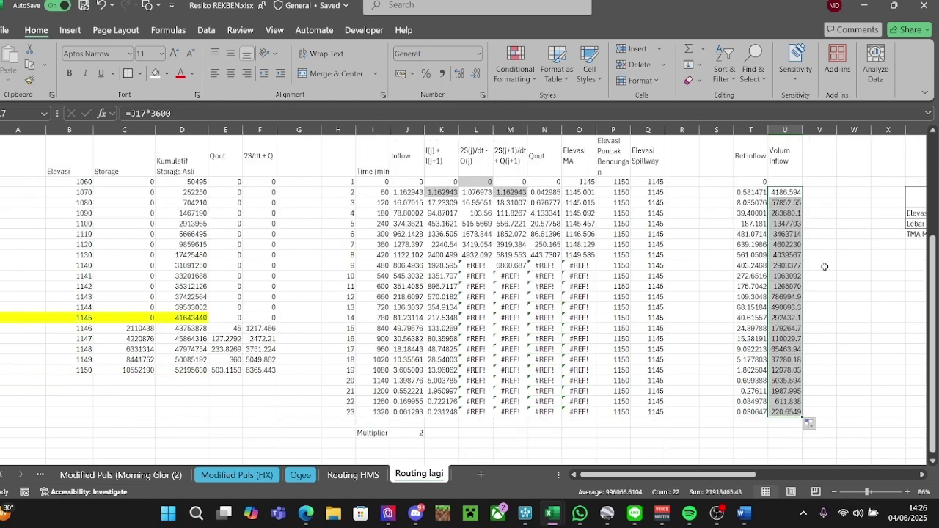
# Label T39 below the reference inflow column "TOTAL VOL. INFLOW" and wrap its text.
pyautogui.click(790, 439)
pyautogui.click(791, 413)
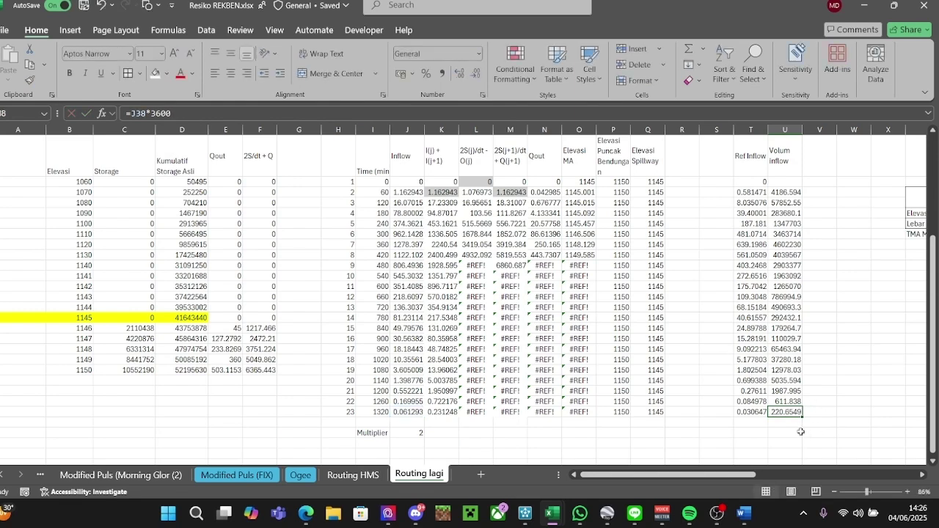
pyautogui.click(786, 431)
pyautogui.click(793, 424)
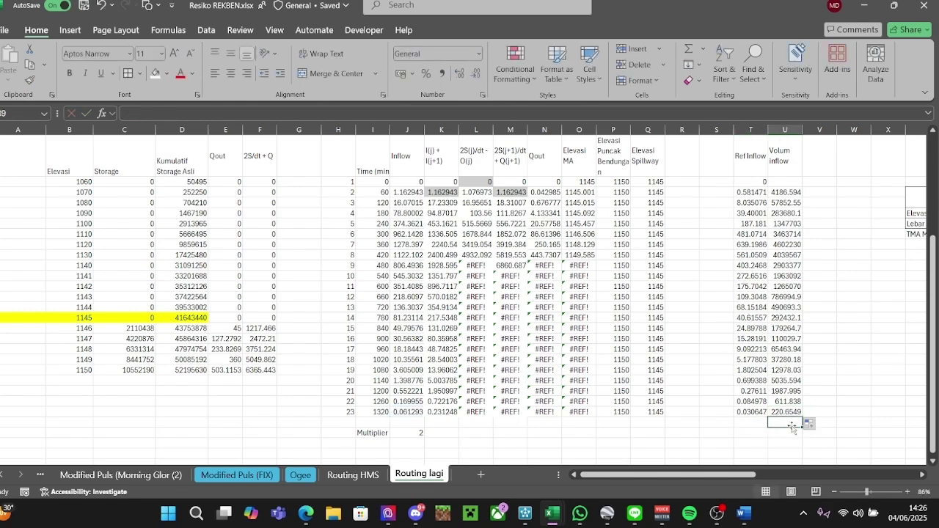
pyautogui.press('Left')
pyautogui.write('TO')
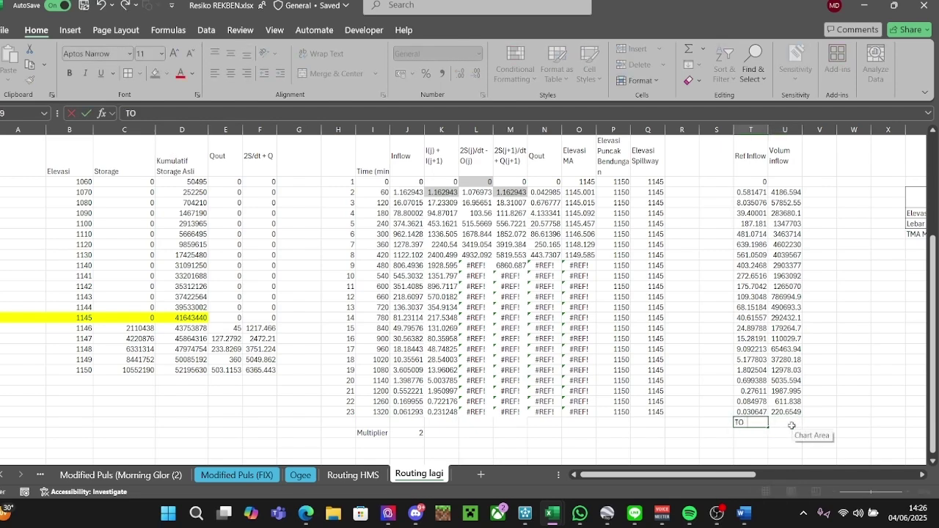
pyautogui.write('TAL VO')
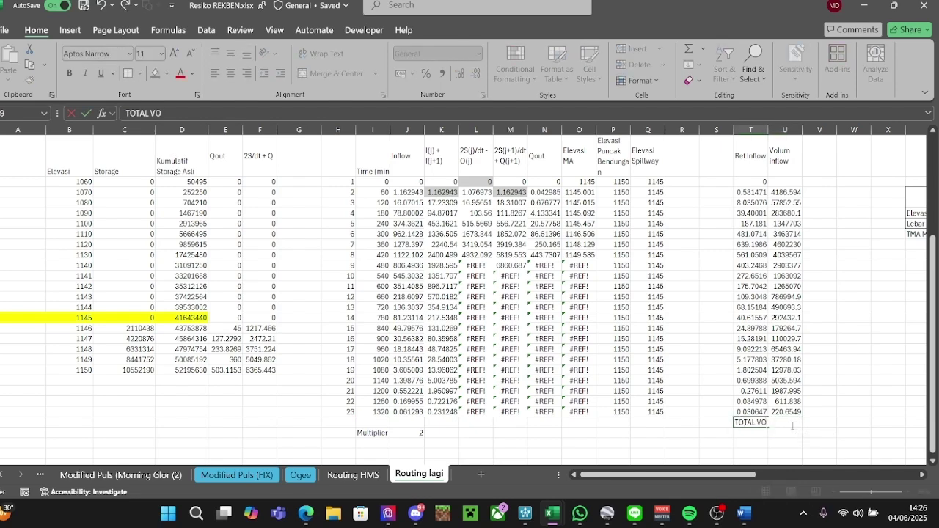
pyautogui.write('L. INFLOW')
pyautogui.hotkey('ctrl', 'Return')
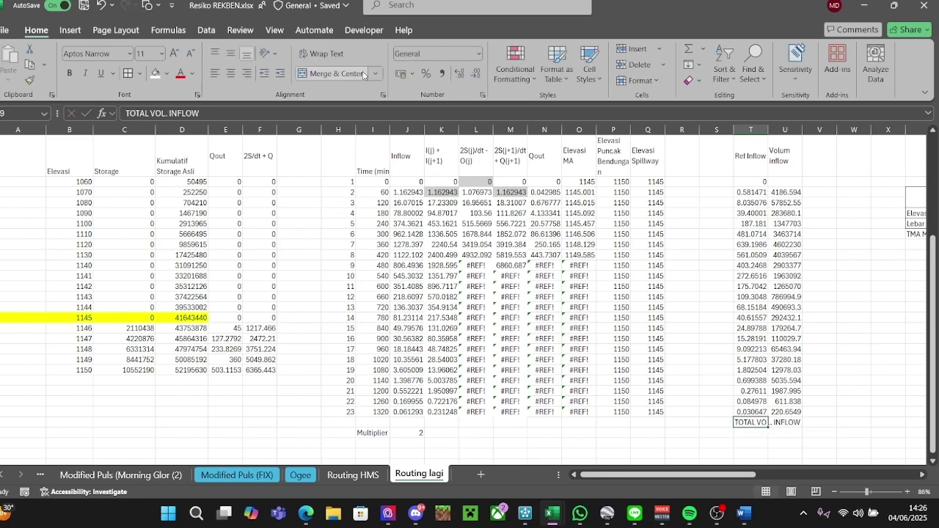
pyautogui.click(322, 54)
# Total the inflow volumes in U39 with =SUM(U17:U38) and fit column U's width to its contents.
pyautogui.scroll(-1, 775, 398)
pyautogui.click(781, 399)
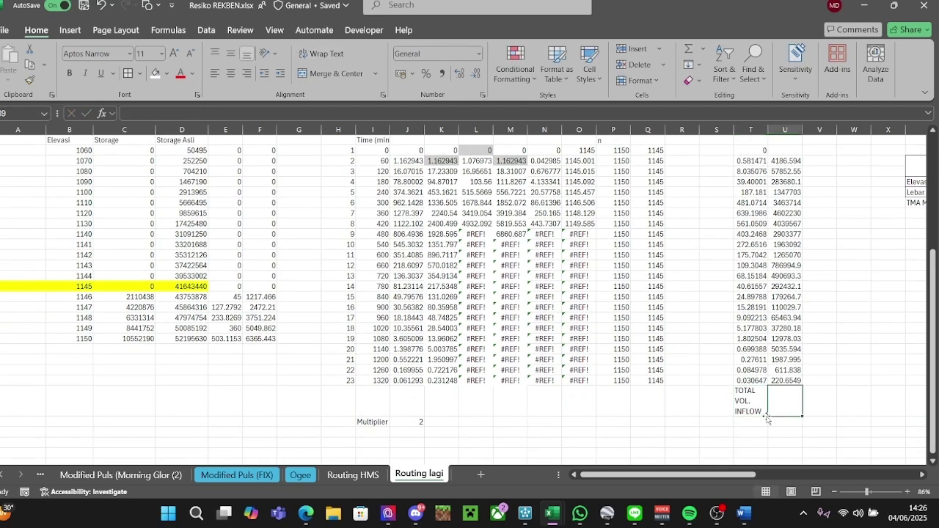
pyautogui.write('=SUM(*')
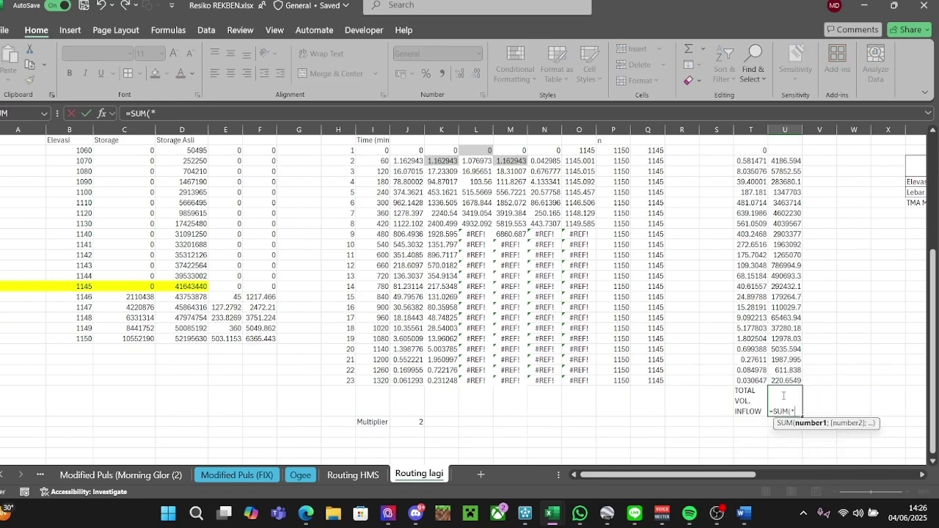
pyautogui.press('BackSpace')
pyautogui.press('Up')
pyautogui.hotkey('ctrl', 'shift', 'Up')
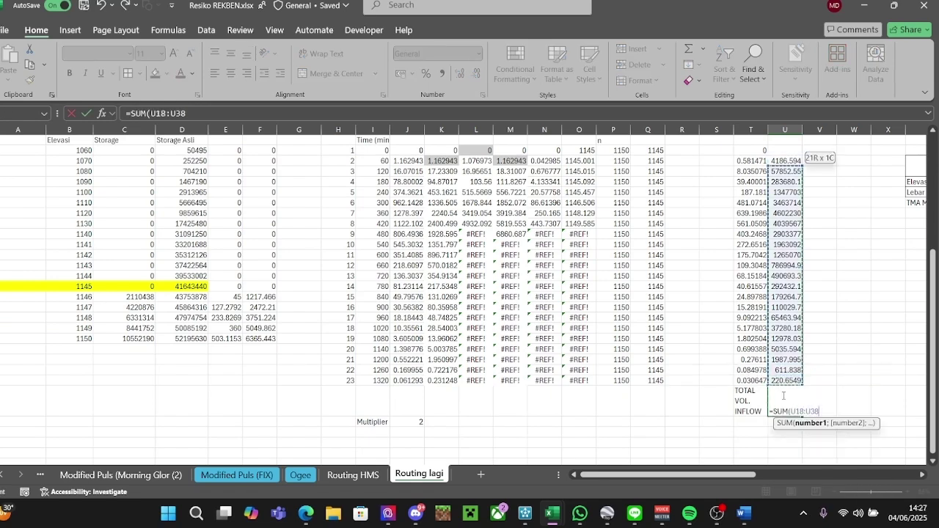
pyautogui.hotkey('shift', 'Up')
pyautogui.write(')')
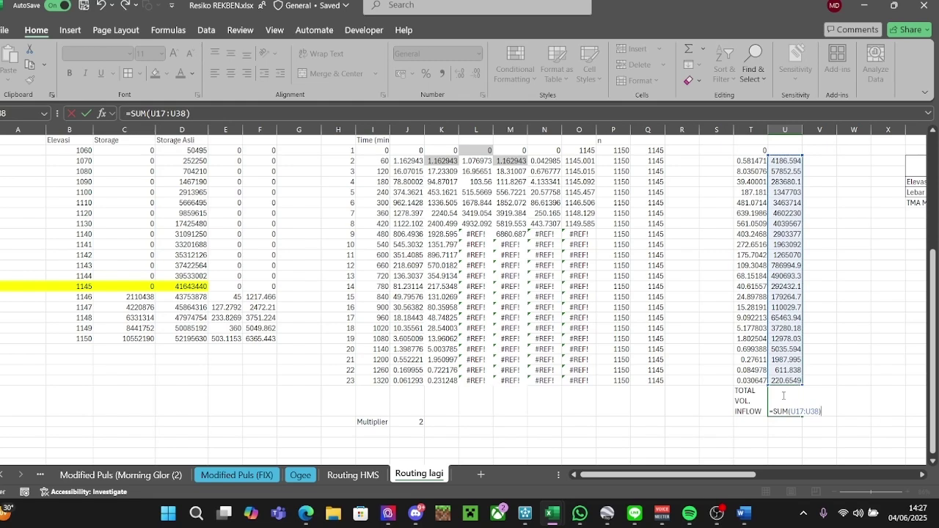
pyautogui.press('Return')
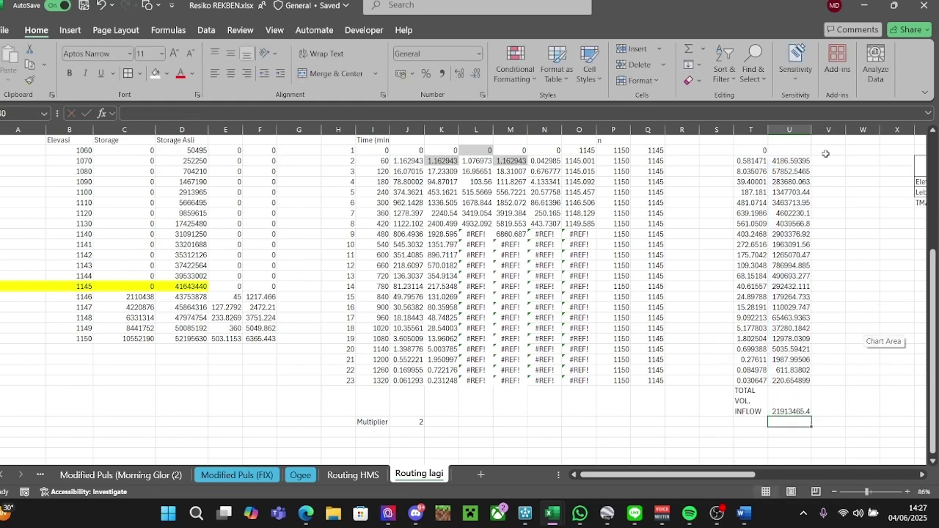
pyautogui.doubleClick(811, 130)
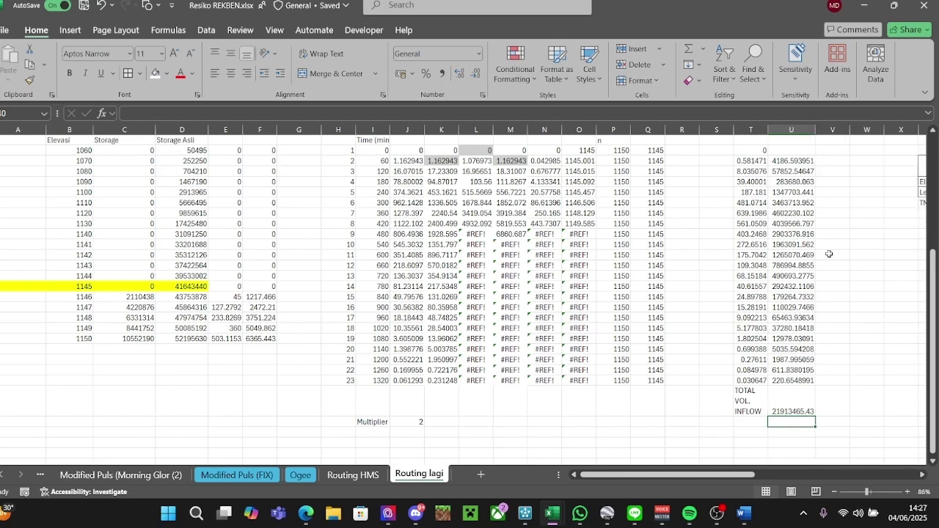
# Examine the total inflow volume, the #REF! rows of the routing table and the inflow and outflow chart.
pyautogui.click(875, 498)
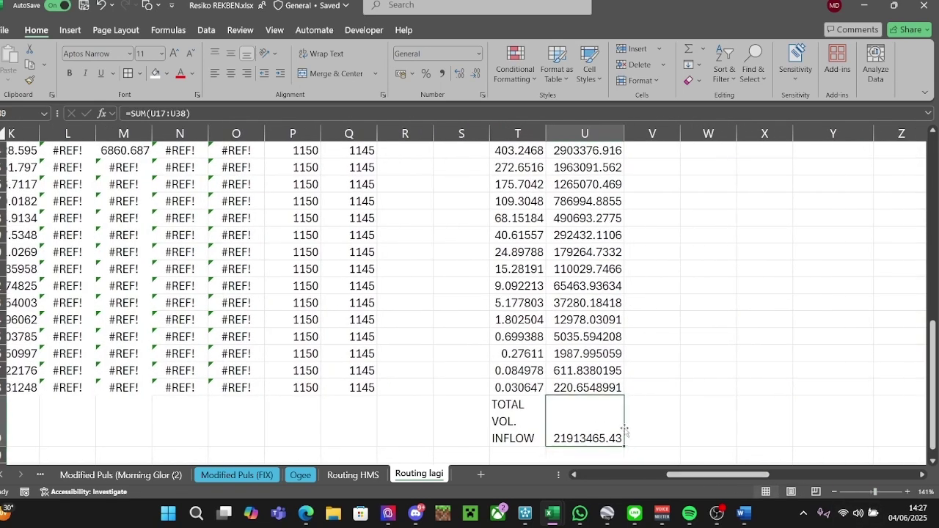
pyautogui.scroll(-1, 625, 431)
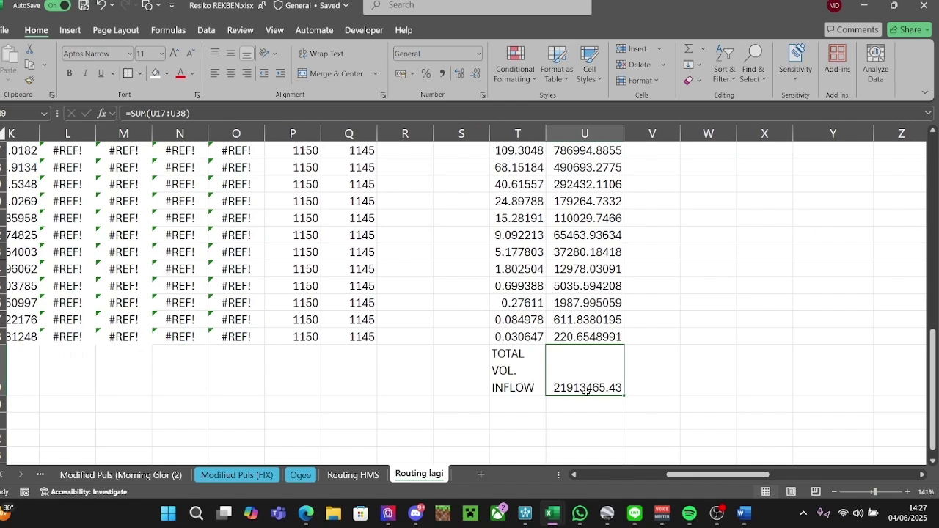
pyautogui.click(868, 494)
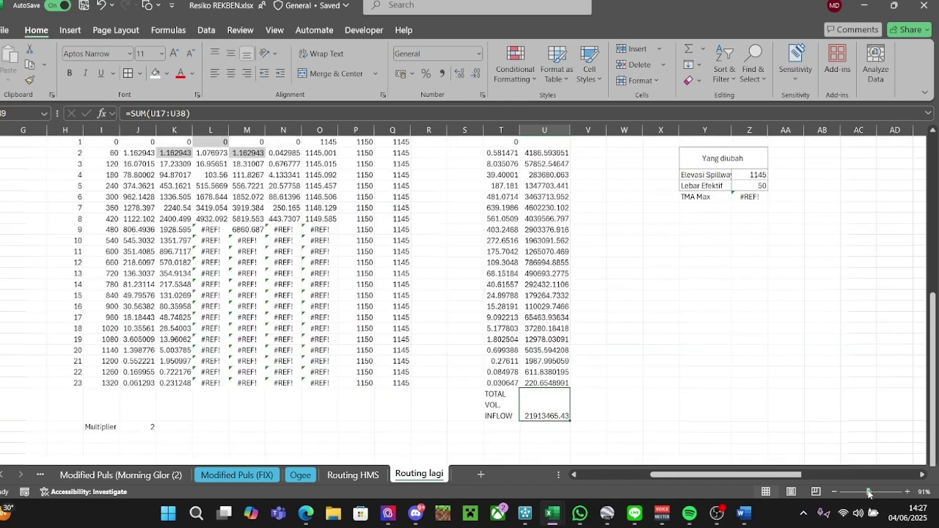
pyautogui.scroll(4, 691, 377)
pyautogui.scroll(-3, 389, 373)
pyautogui.click(258, 337)
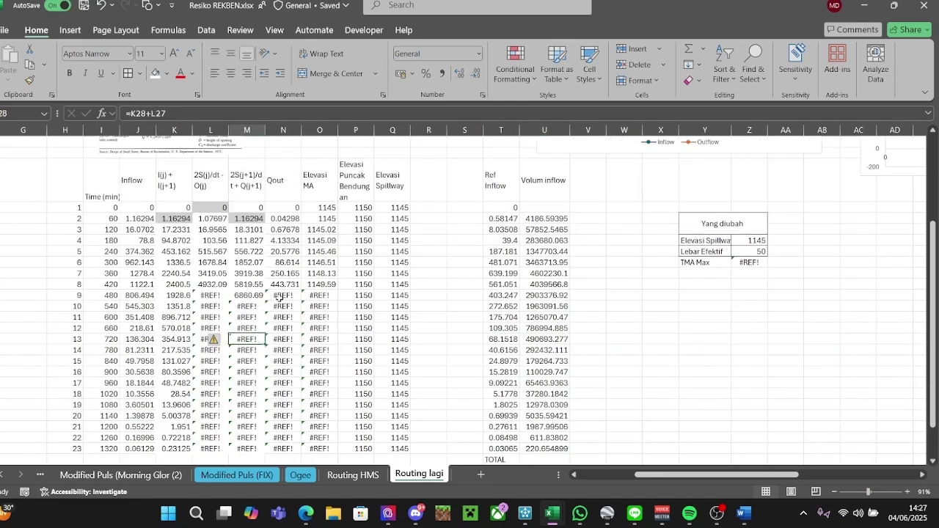
pyautogui.scroll(4, 504, 334)
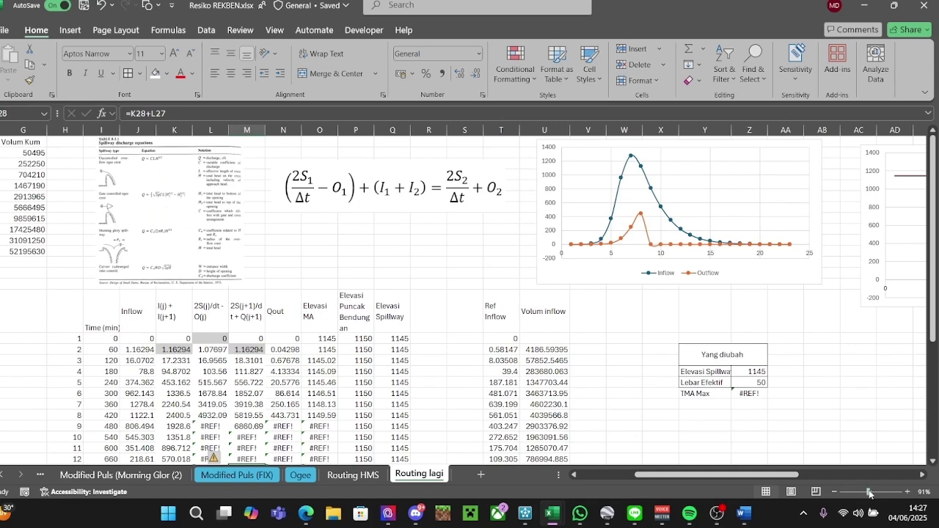
# Set the inflow Multiplier below the routing table to 1.
pyautogui.moveTo(869, 494); pyautogui.dragTo(862, 492)
pyautogui.scroll(-1, 653, 411)
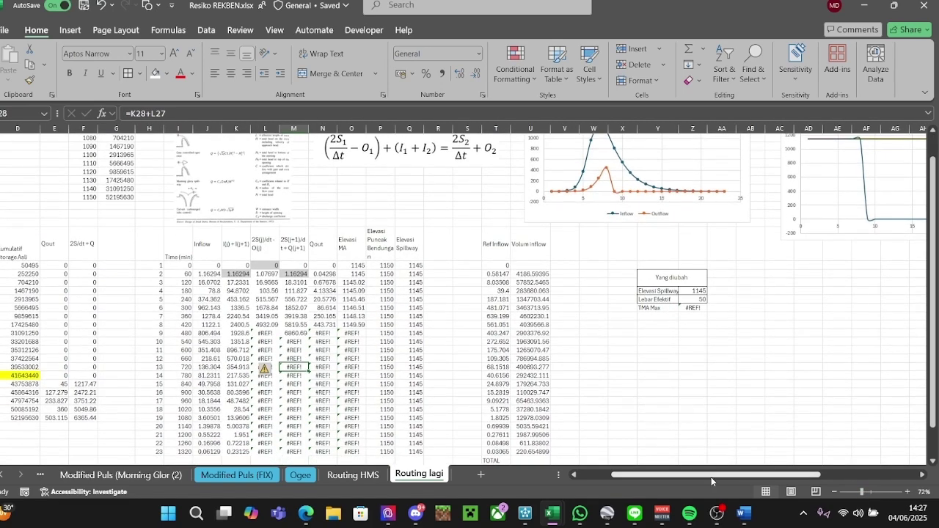
pyautogui.moveTo(711, 477); pyautogui.dragTo(649, 474)
pyautogui.scroll(-3, 572, 350)
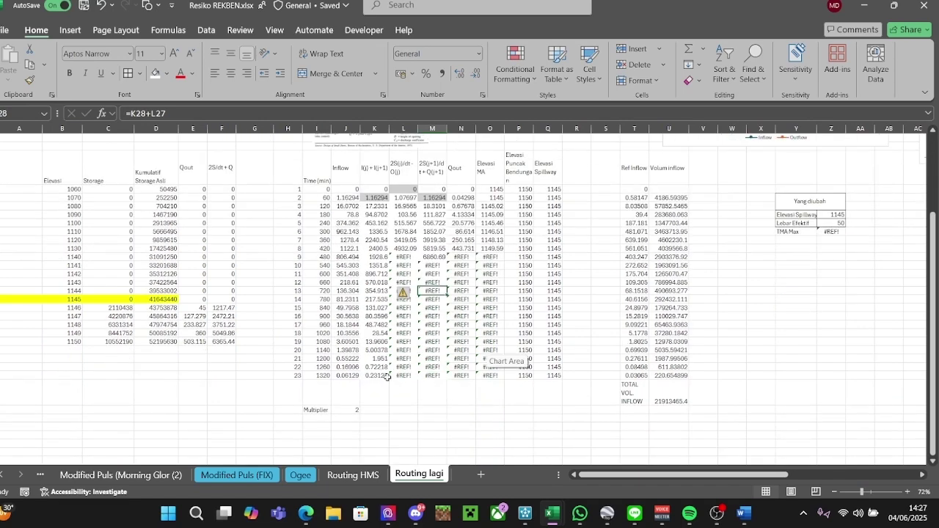
pyautogui.click(350, 409)
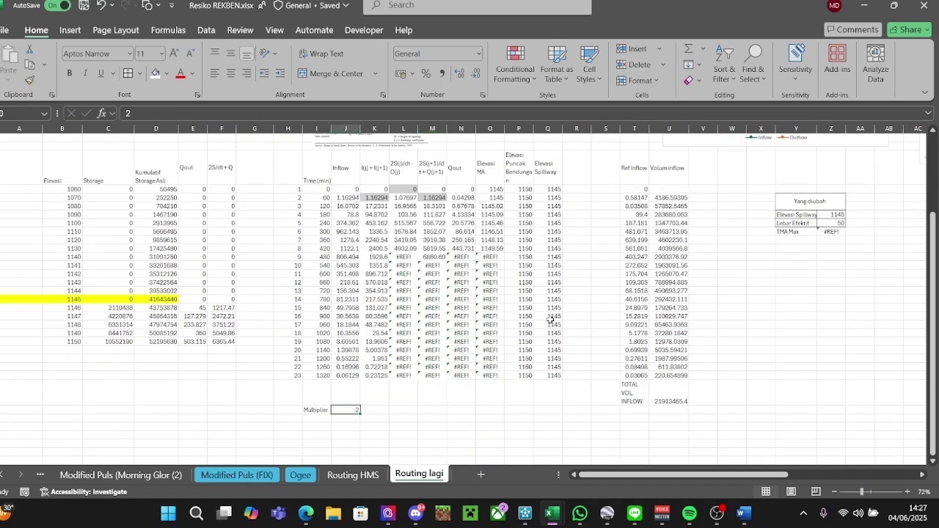
pyautogui.write('1')
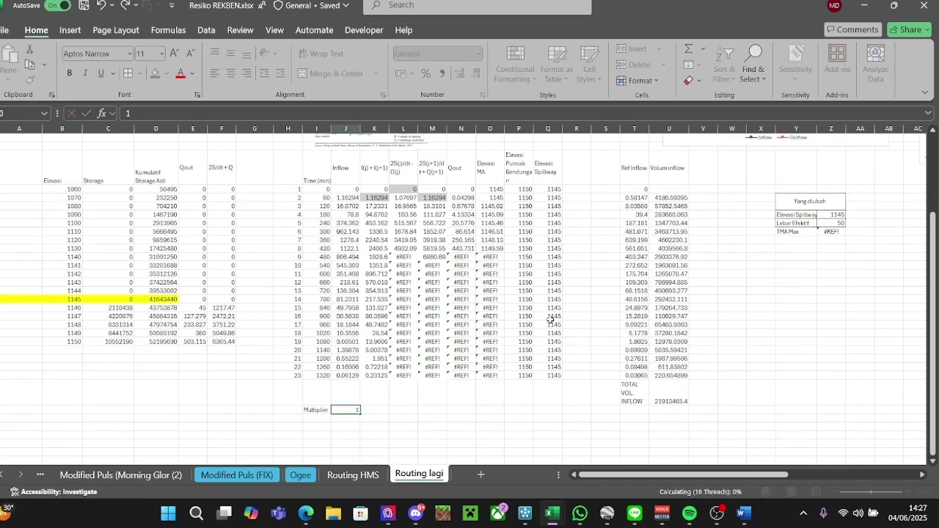
pyautogui.press('Return')
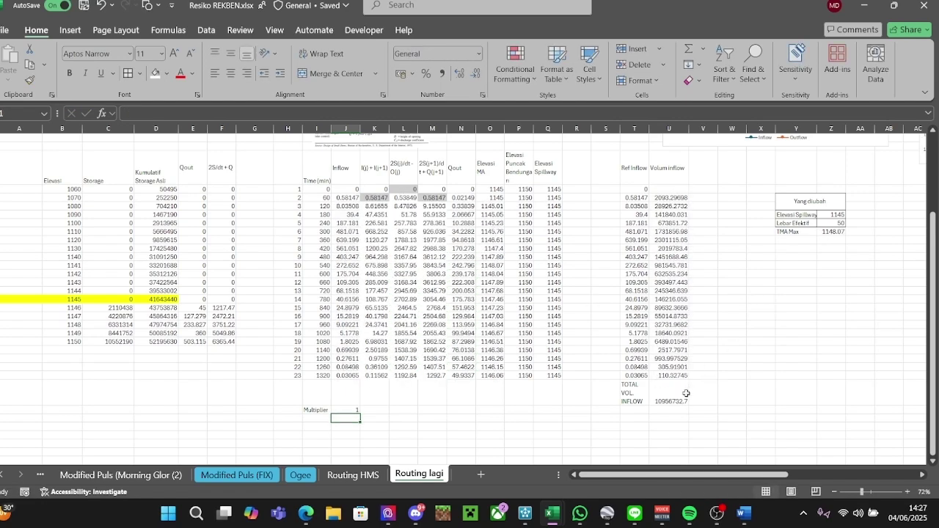
# Check the Storage formula at elevation 1146, the Multiplier cell and the inflow and outflow chart.
pyautogui.click(111, 308)
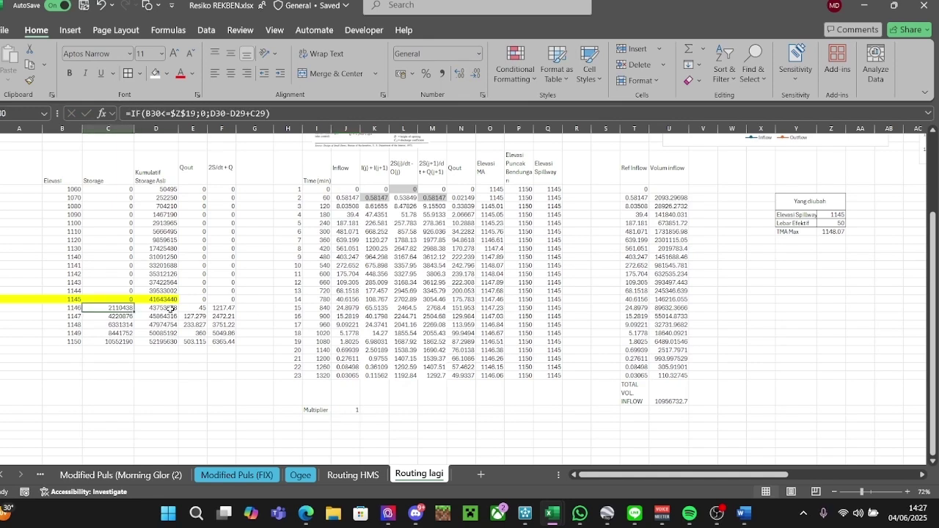
pyautogui.click(352, 409)
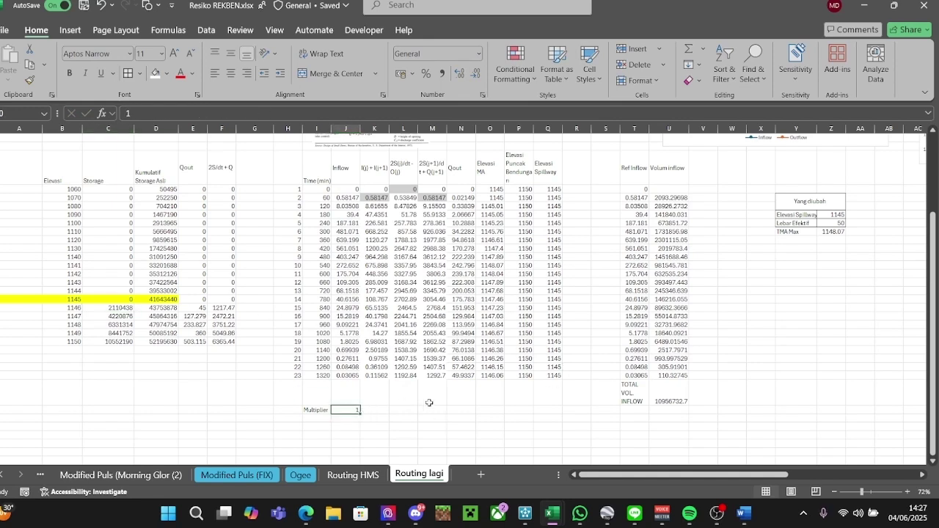
pyautogui.scroll(4, 429, 403)
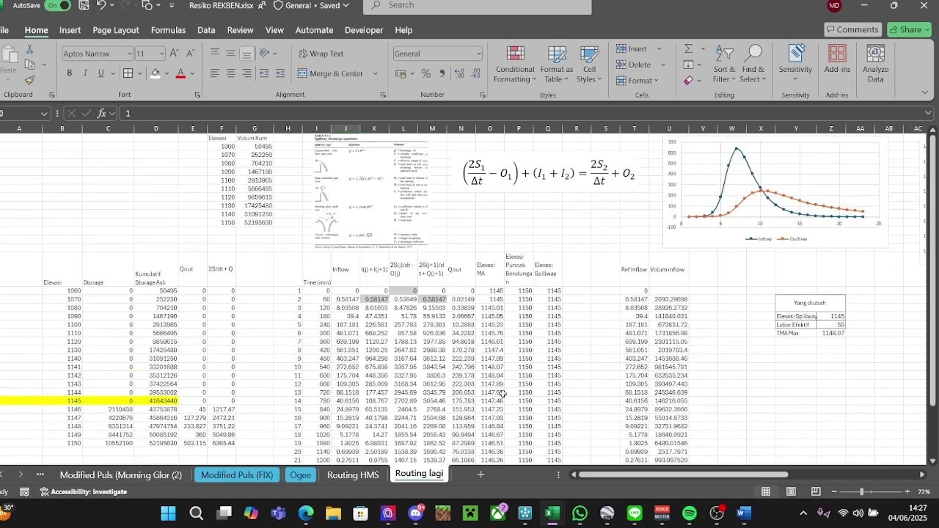
# Check the Elevasi Spillway input and the inflow, outflow and water elevation charts, and decline the incoming voice call.
pyautogui.hscroll(4, 734, 461)
pyautogui.hscroll(-4, 723, 462)
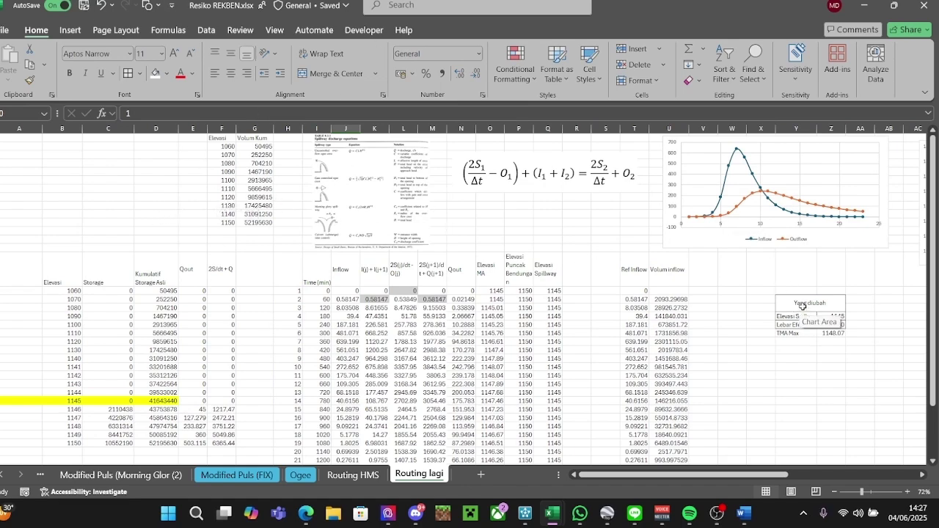
pyautogui.click(834, 316)
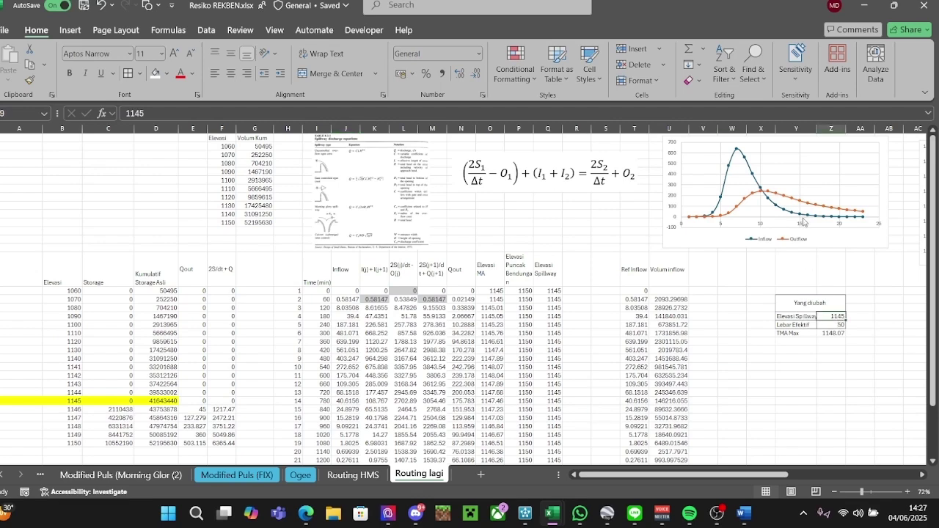
pyautogui.hscroll(5, 719, 459)
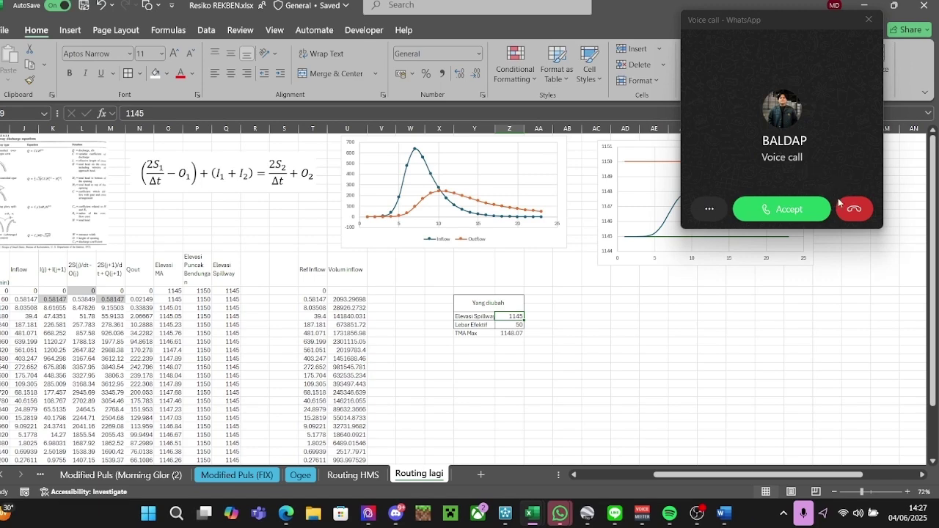
pyautogui.click(861, 211)
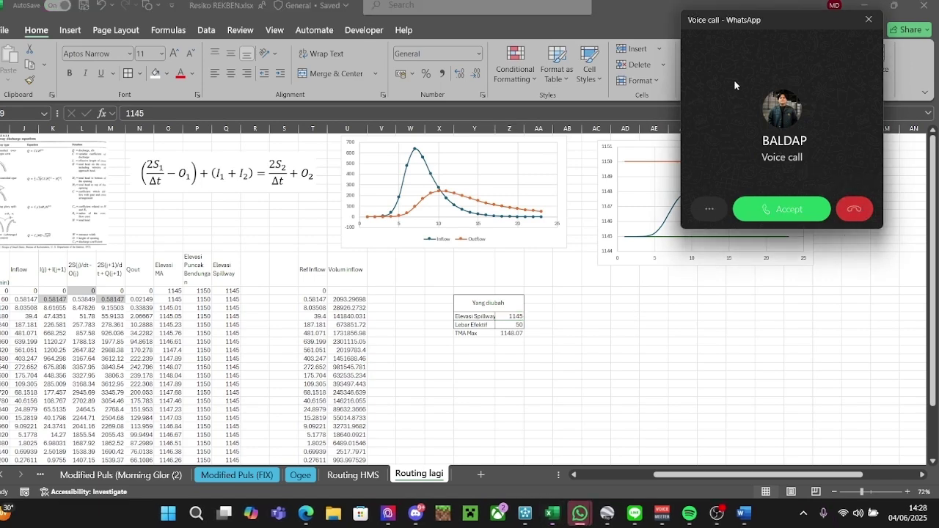
# Select the whole routing table from the Time (min) header through the Elevasi Spillway value at 1320 minutes.
pyautogui.scroll(-2, 738, 403)
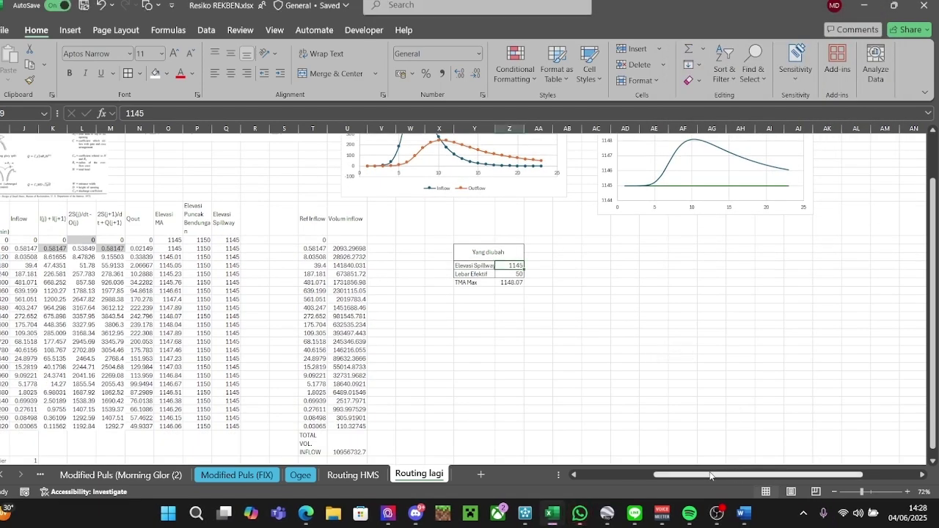
pyautogui.moveTo(724, 475); pyautogui.dragTo(650, 475)
pyautogui.scroll(-2, 420, 188)
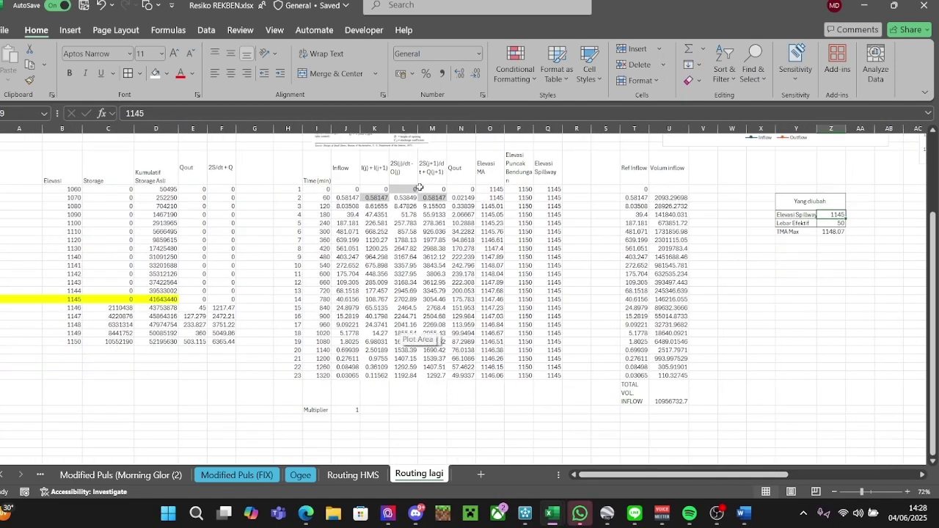
pyautogui.moveTo(327, 169); pyautogui.dragTo(555, 379)
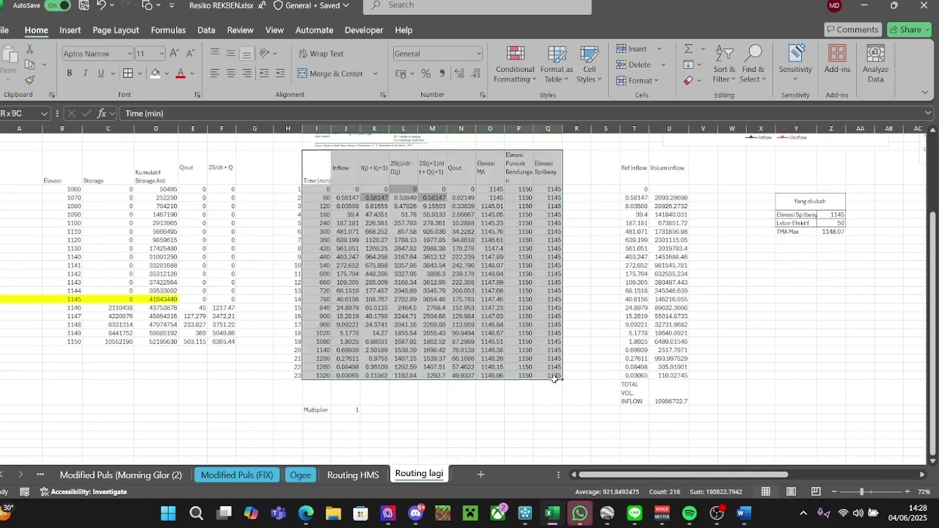